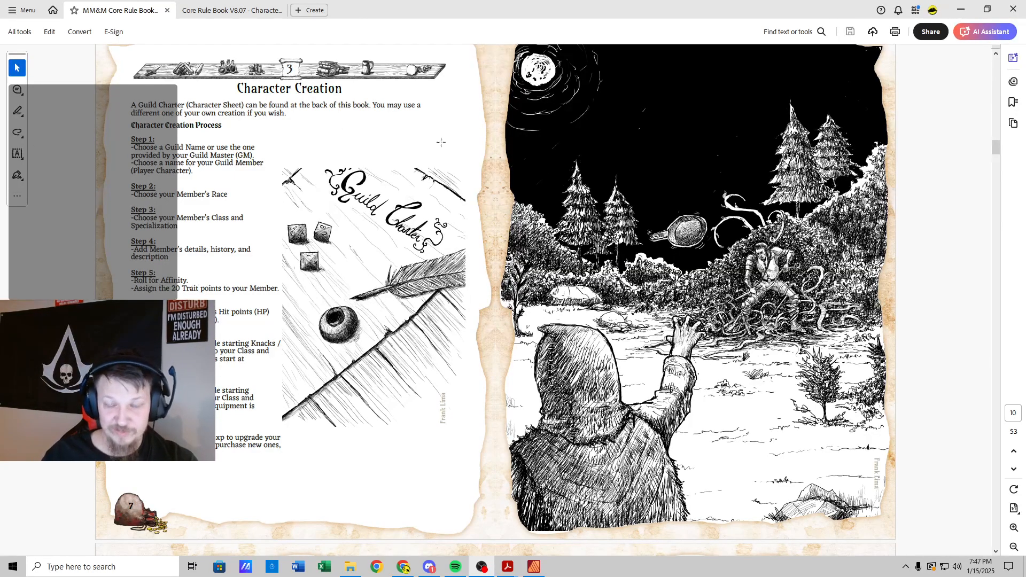
Step: Review the Character Creation page of the core rule book alongside the blank Guild Charter sheet
{"action": "scroll", "coordinate": [634, 220], "scroll_direction": "down", "scroll_amount": 3}
{"action": "mouse_move", "coordinate": [997, 155]}
{"action": "left_mouse_down"}
{"action": "mouse_move", "coordinate": [995, 123]}
{"action": "mouse_move", "coordinate": [991, 161]}
{"action": "mouse_move", "coordinate": [990, 152]}
{"action": "left_mouse_up"}
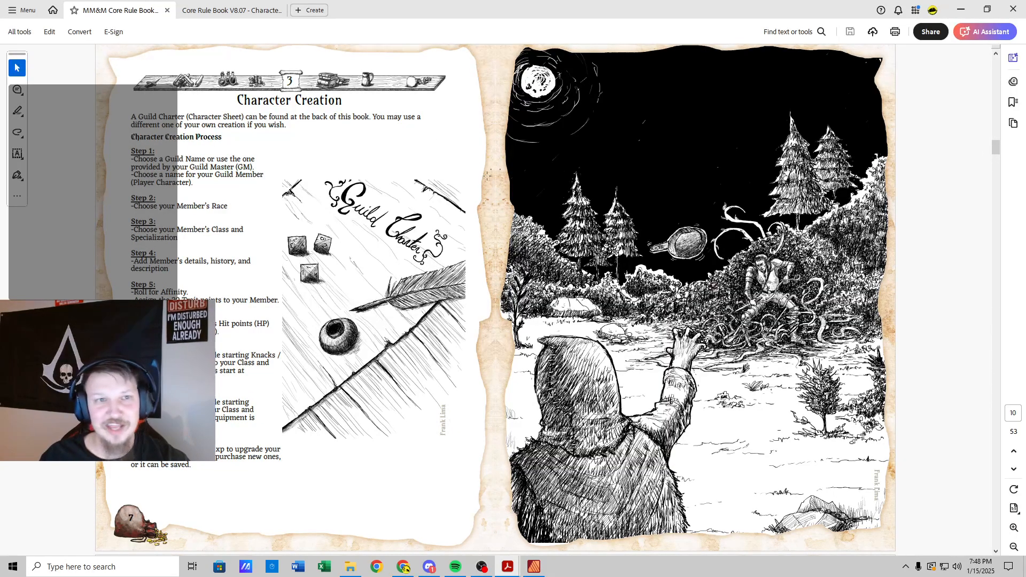
{"action": "left_click", "coordinate": [231, 12]}
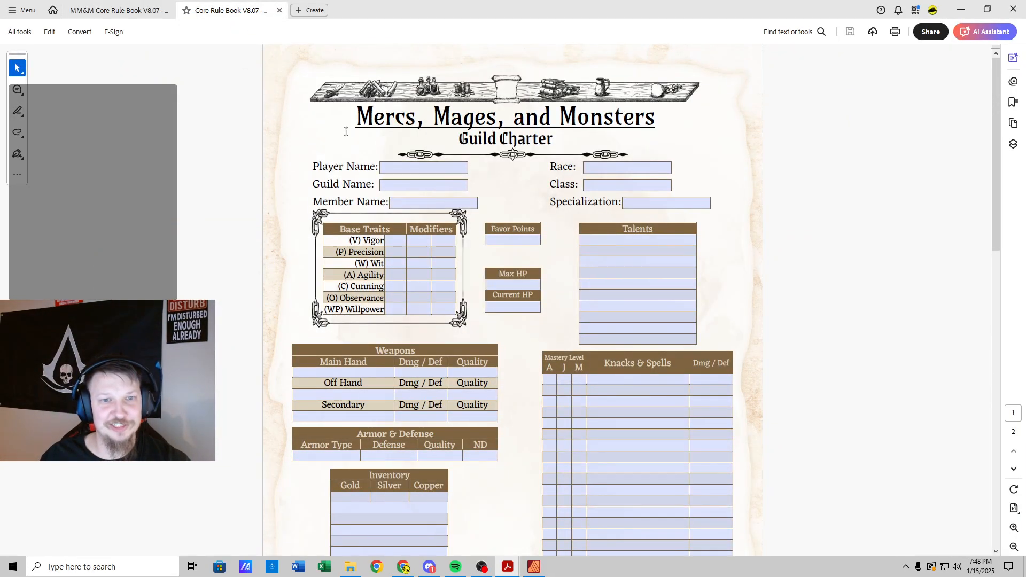
{"action": "left_click", "coordinate": [116, 6]}
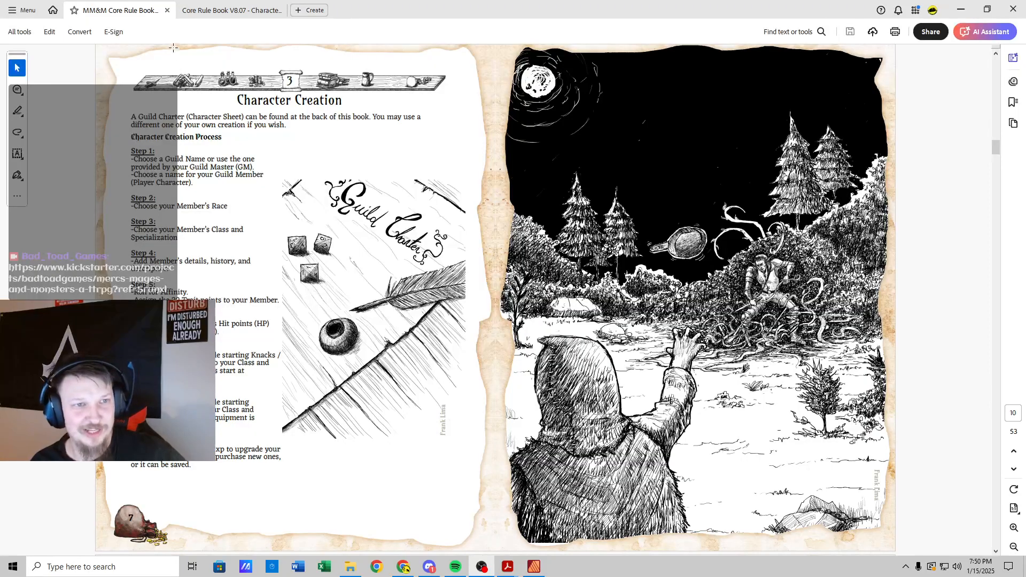
{"action": "left_click", "coordinate": [222, 11]}
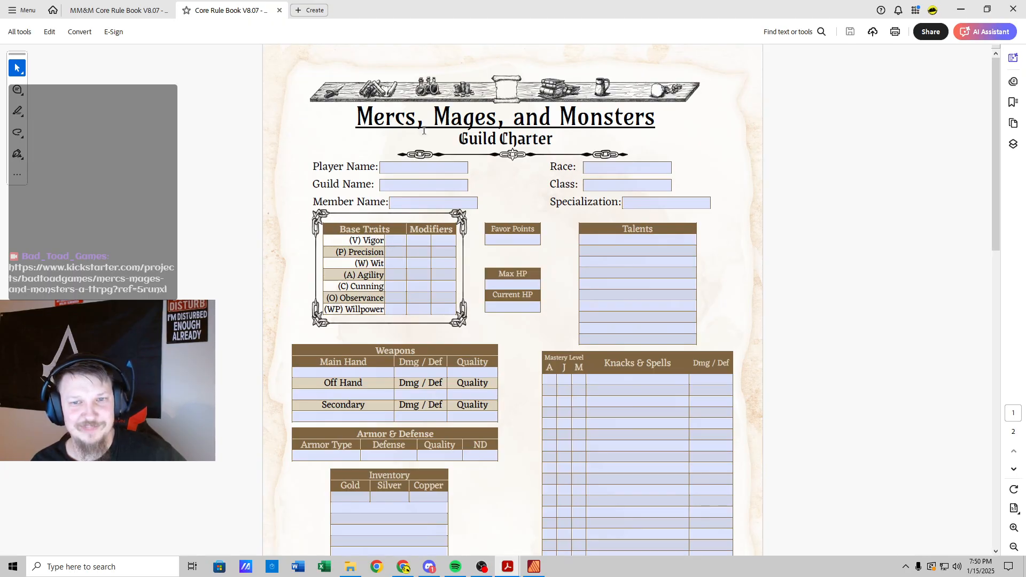
{"action": "left_click", "coordinate": [138, 11]}
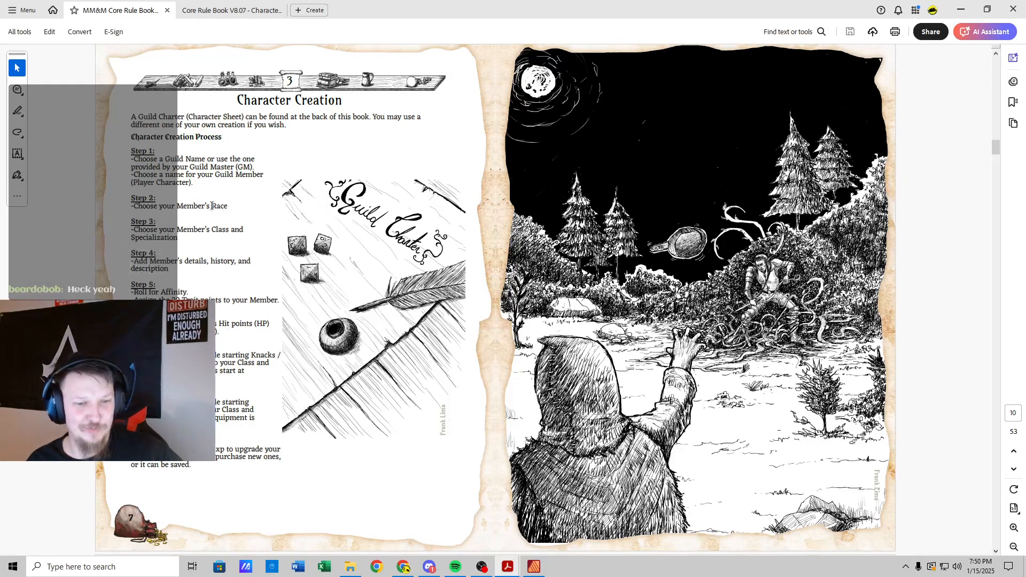
Step: Consult the Race Overview in the rule book and set the Race on the Guild Charter to Elf
{"action": "scroll", "coordinate": [231, 271], "scroll_direction": "down", "scroll_amount": 4}
{"action": "scroll", "coordinate": [231, 271], "scroll_direction": "down", "scroll_amount": 6}
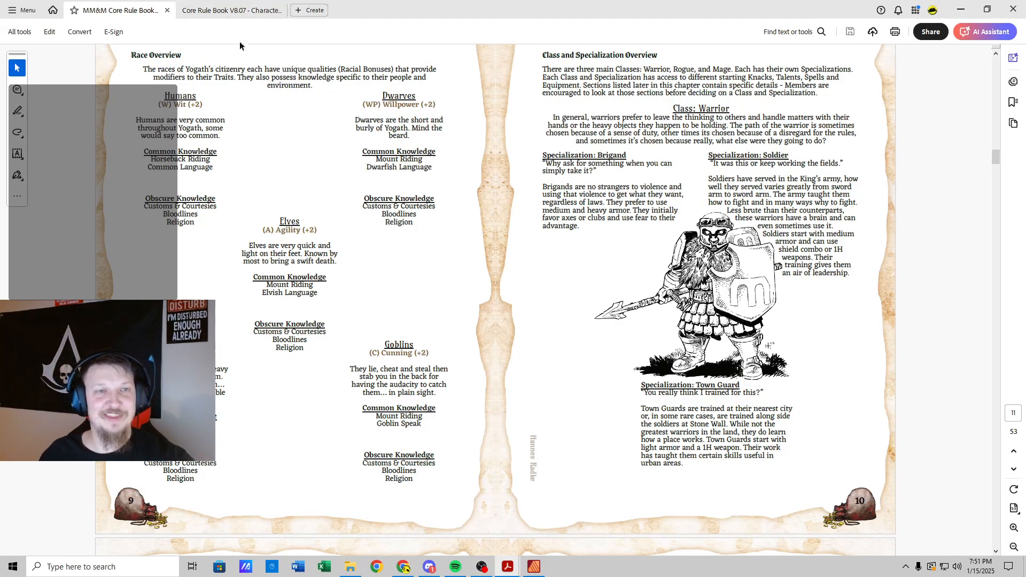
{"action": "left_click", "coordinate": [228, 9]}
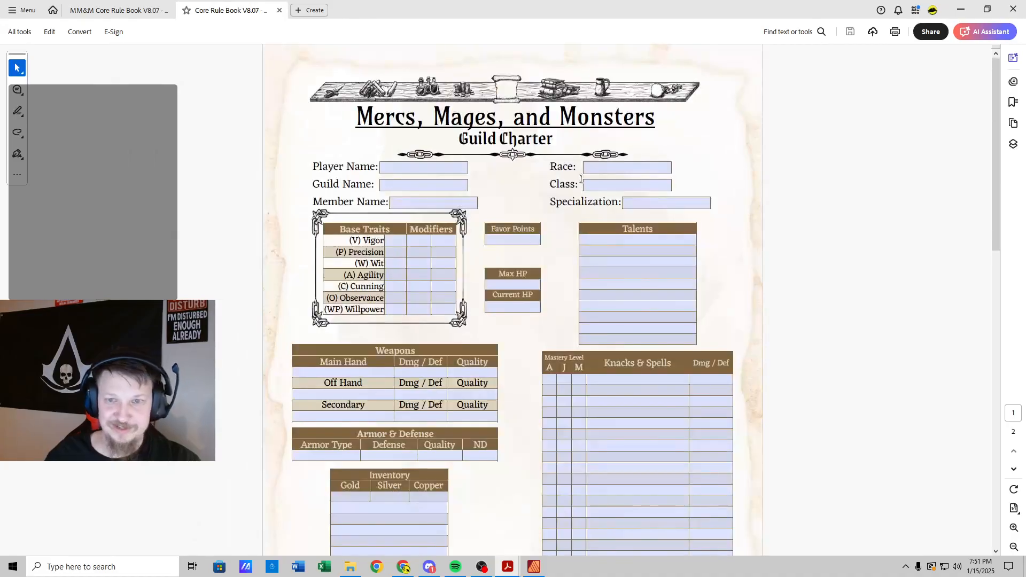
{"action": "left_click", "coordinate": [598, 170]}
{"action": "type", "text": "Elf"}
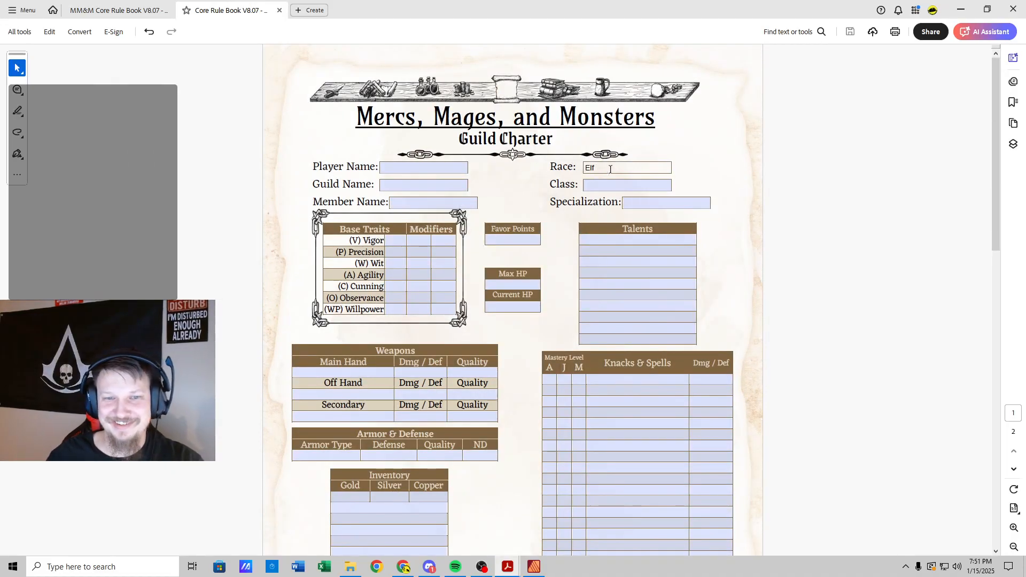
Step: Check the character creation steps and the Class and Specialization Overview in the core rule book
{"action": "left_click", "coordinate": [107, 10]}
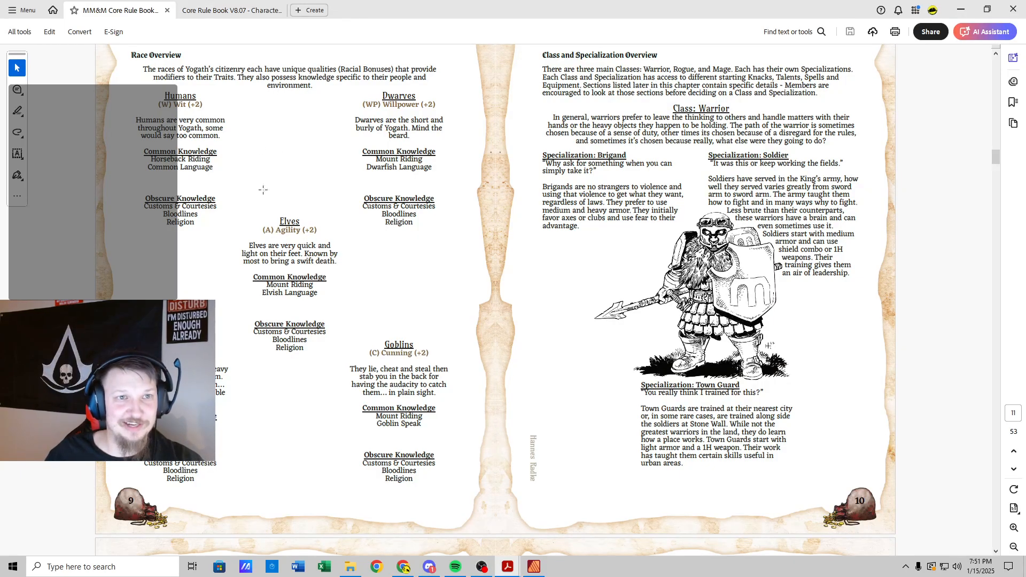
{"action": "scroll", "coordinate": [218, 237], "scroll_direction": "up", "scroll_amount": 10}
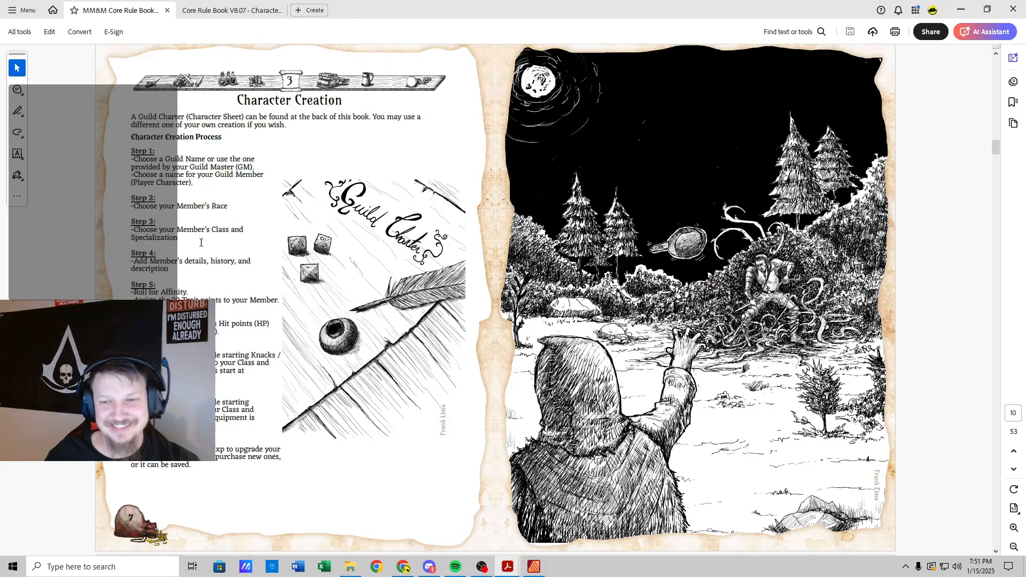
{"action": "scroll", "coordinate": [239, 243], "scroll_direction": "down", "scroll_amount": 10}
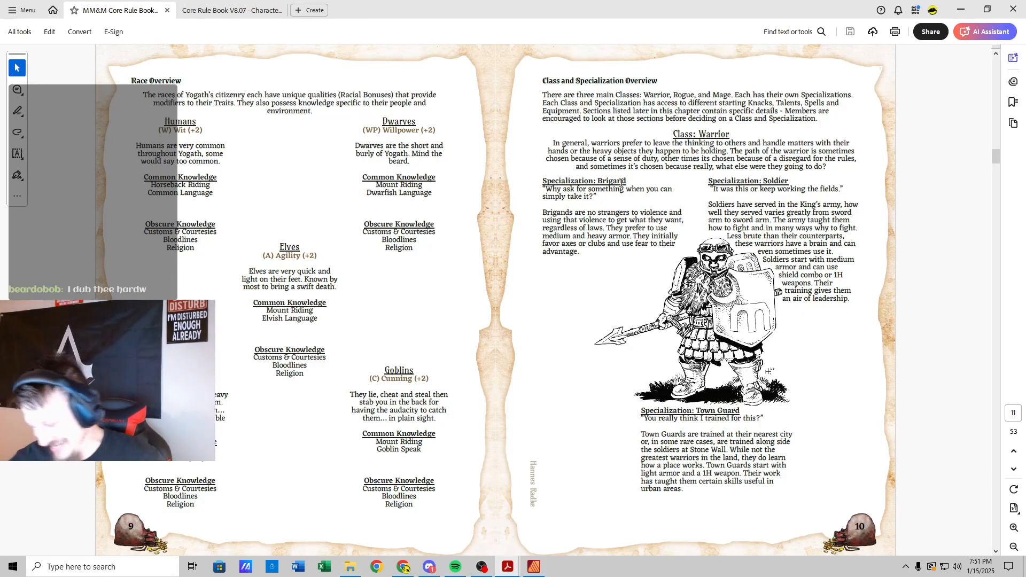
{"action": "scroll", "coordinate": [353, 115], "scroll_direction": "up", "scroll_amount": 10}
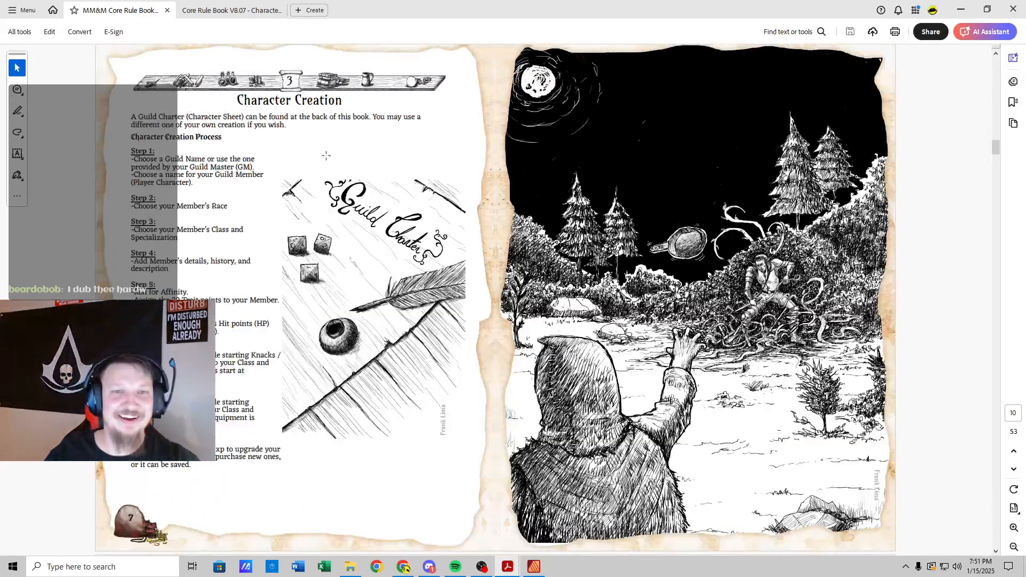
Step: Enter "Hardwood", including the quotation marks, as the Member Name on the Guild Charter
{"action": "left_click", "coordinate": [231, 10]}
{"action": "left_click", "coordinate": [393, 187]}
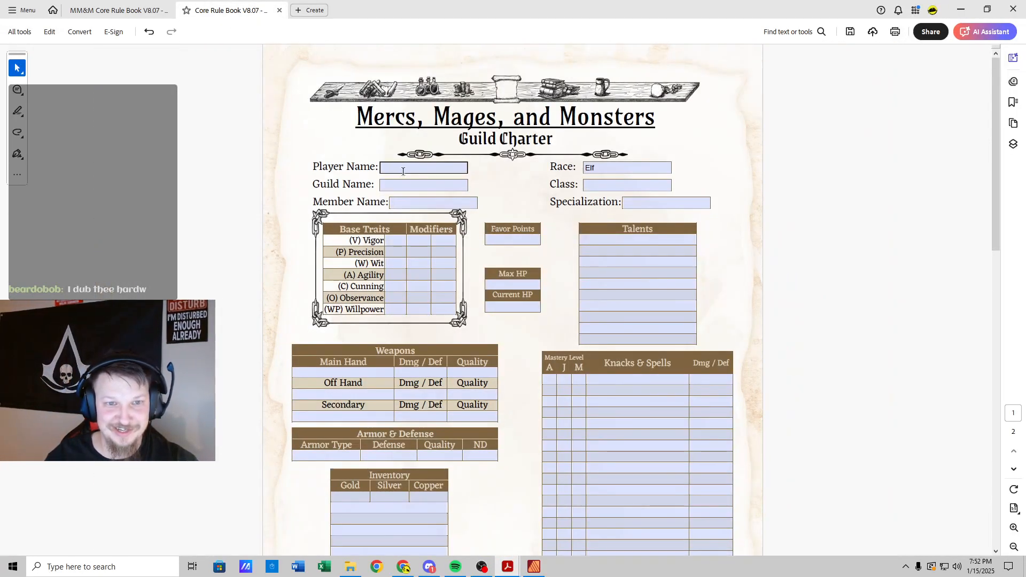
{"action": "left_click", "coordinate": [414, 203]}
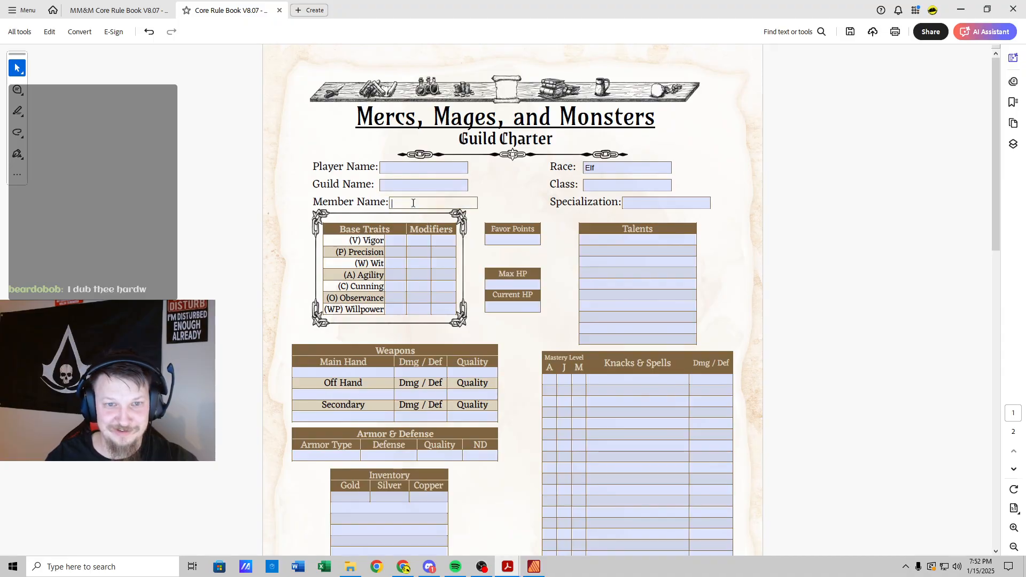
{"action": "type", "text": "\""}
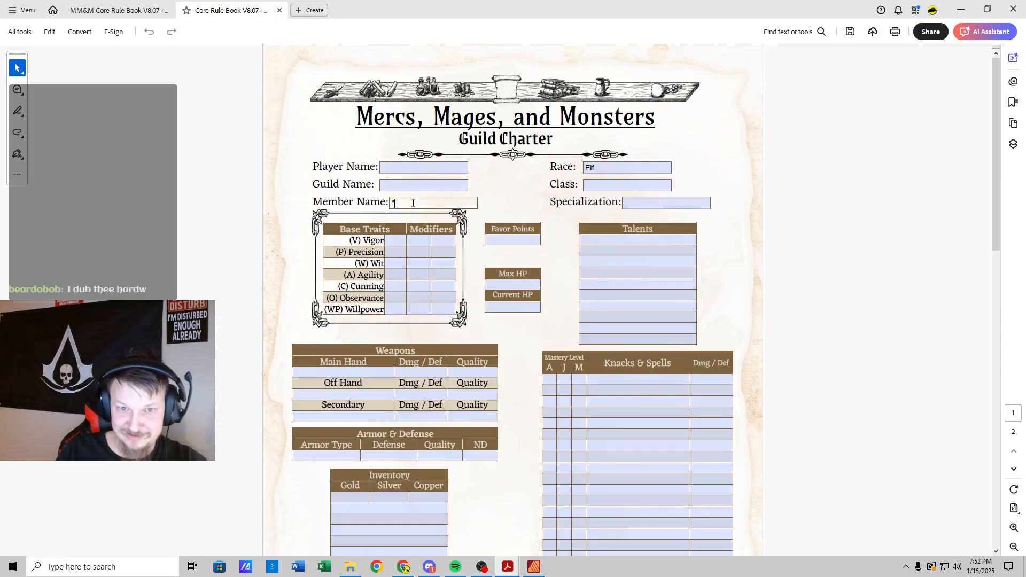
{"action": "type", "text": "Hard"}
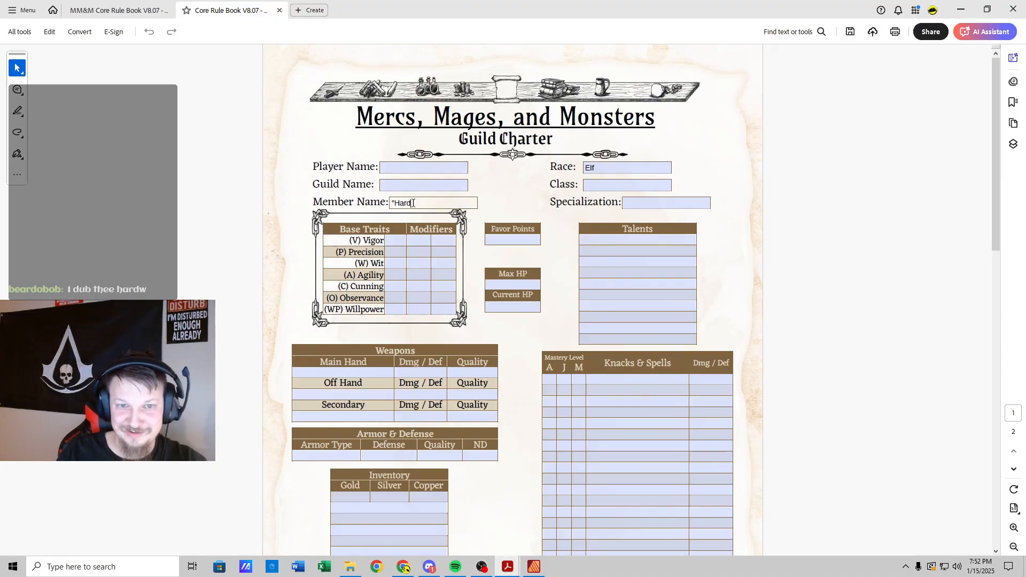
{"action": "type", "text": "wood"}
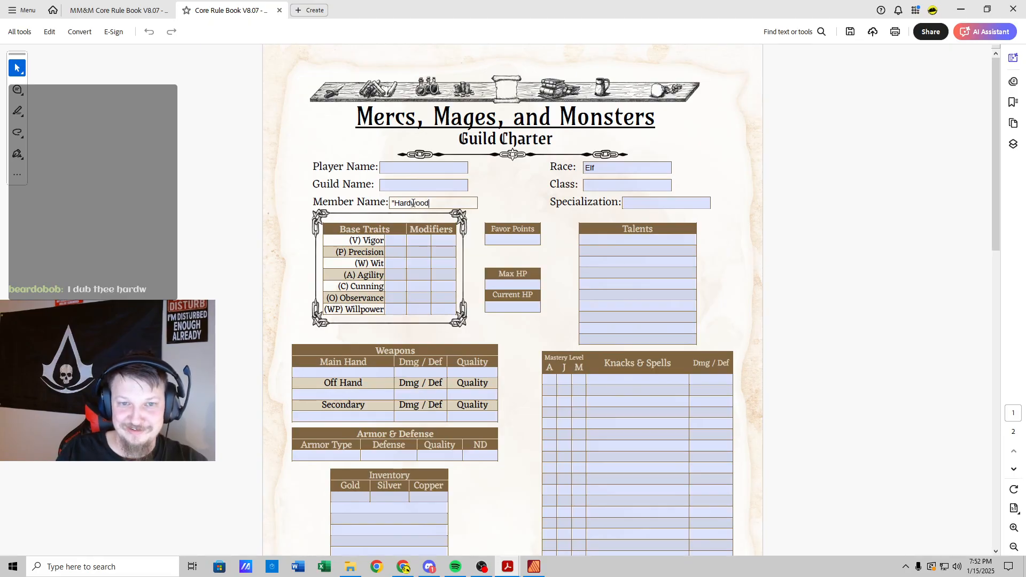
{"action": "type", "text": "\""}
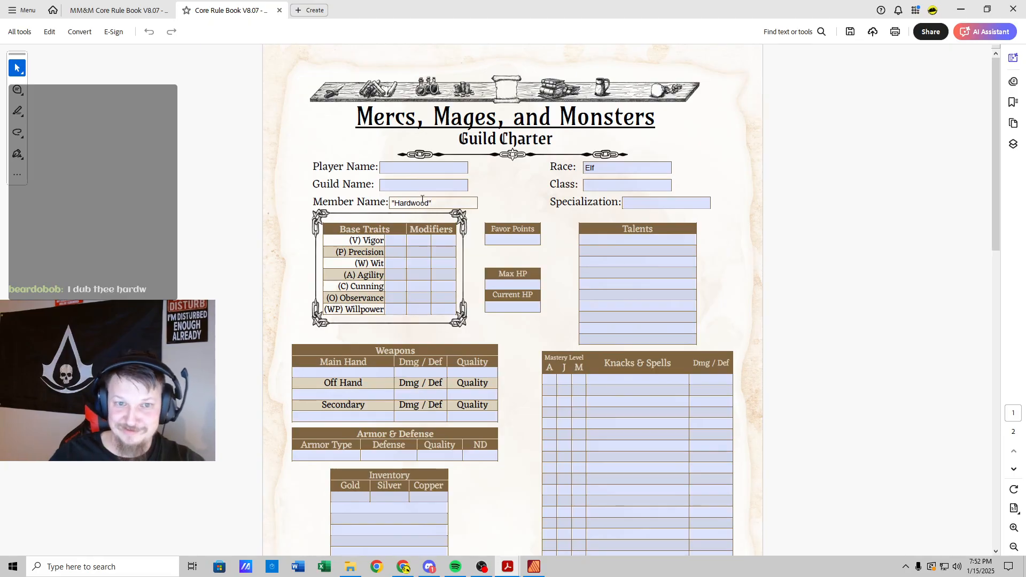
{"action": "left_click", "coordinate": [251, 145]}
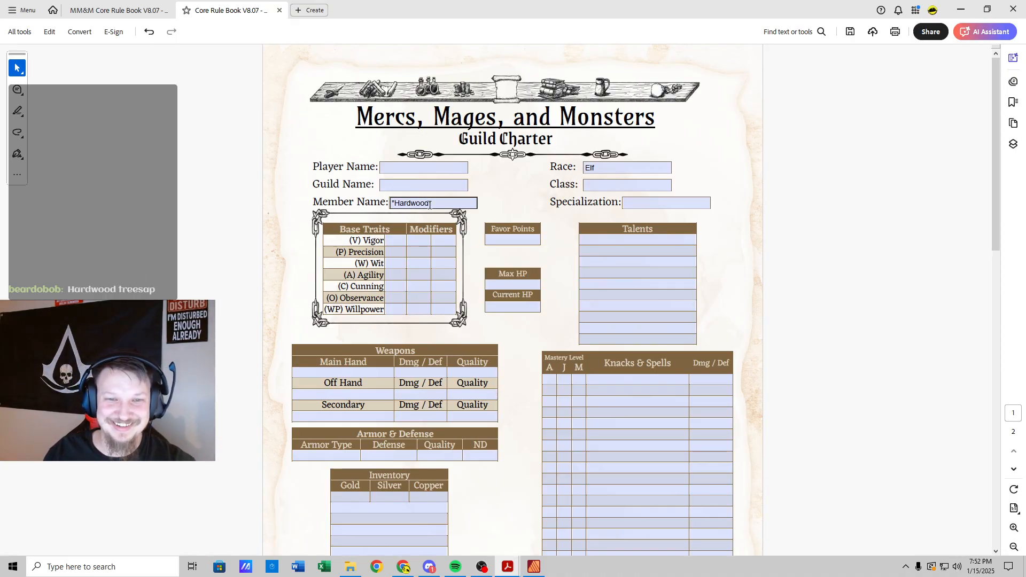
Step: Extend the Member Name inside its quotation marks to "Hardwood Treesap"
{"action": "left_click", "coordinate": [454, 200]}
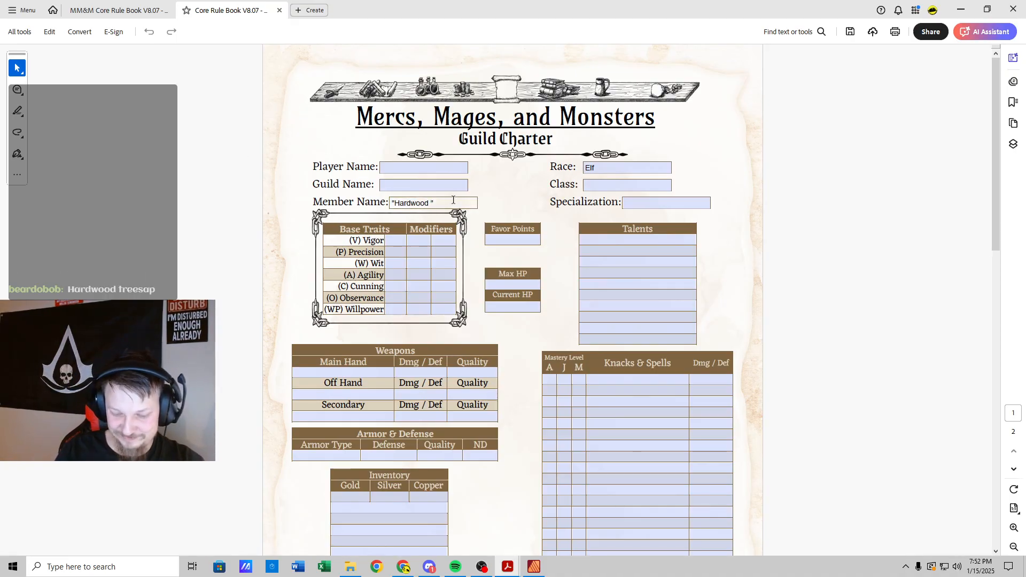
{"action": "type", "text": "Treesap"}
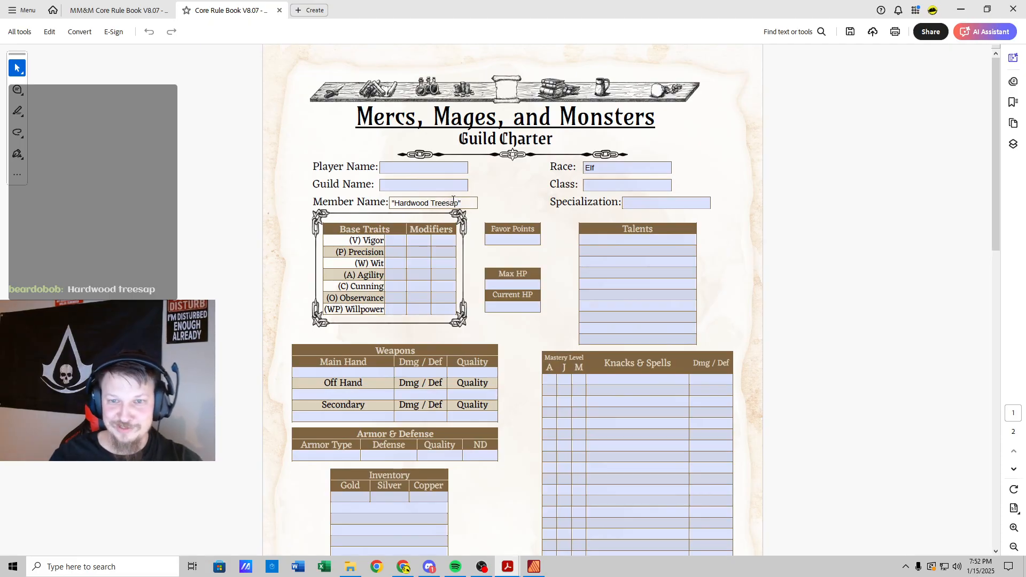
{"action": "left_click", "coordinate": [287, 190]}
{"action": "left_click", "coordinate": [207, 182]}
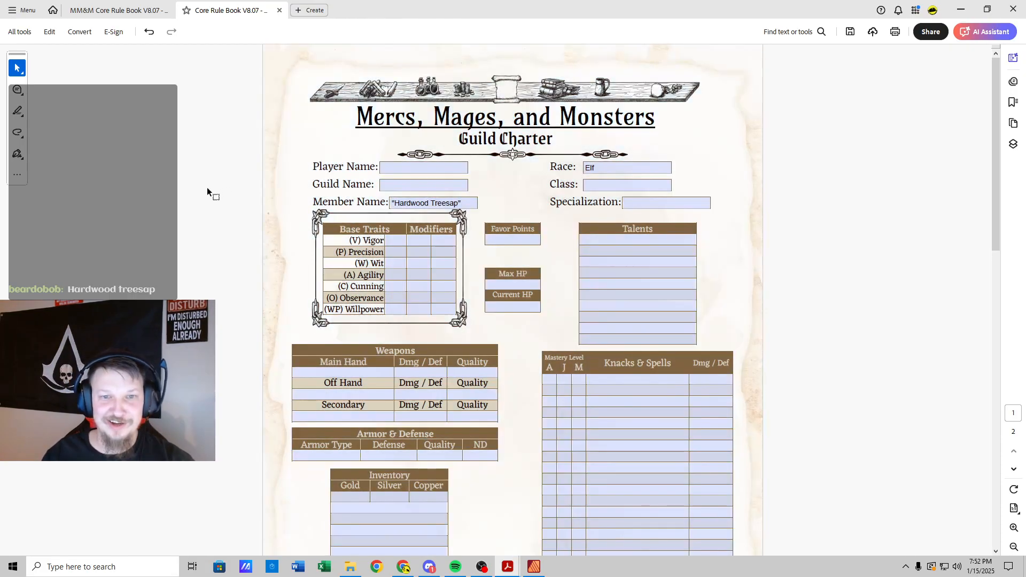
Step: Consult the rule book's class descriptions and set the Guild Charter's Class to Mage and Specialization to Shaman
{"action": "left_click", "coordinate": [114, 5]}
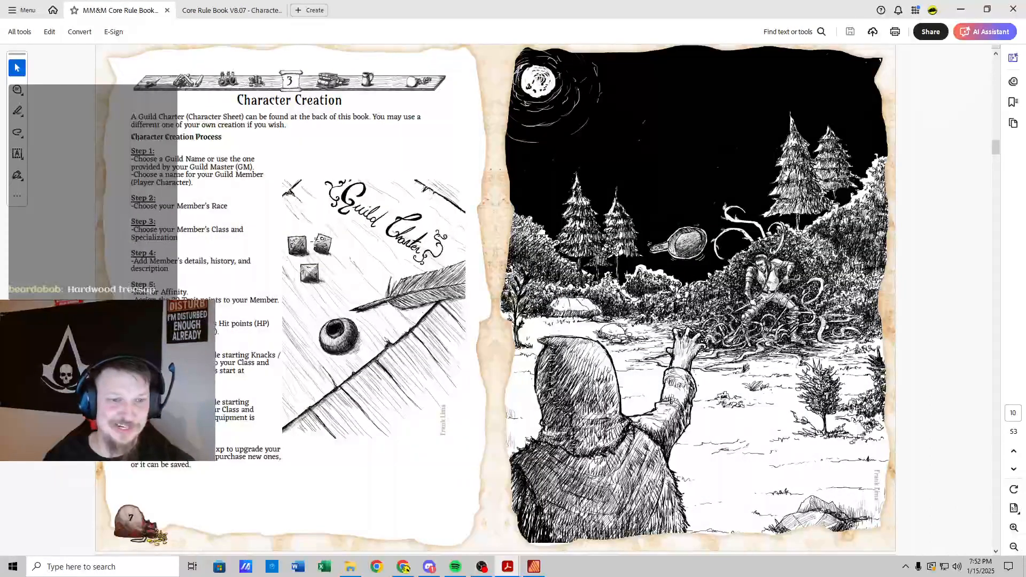
{"action": "scroll", "coordinate": [310, 240], "scroll_direction": "down", "scroll_amount": 8}
{"action": "scroll", "coordinate": [320, 237], "scroll_direction": "down", "scroll_amount": 3}
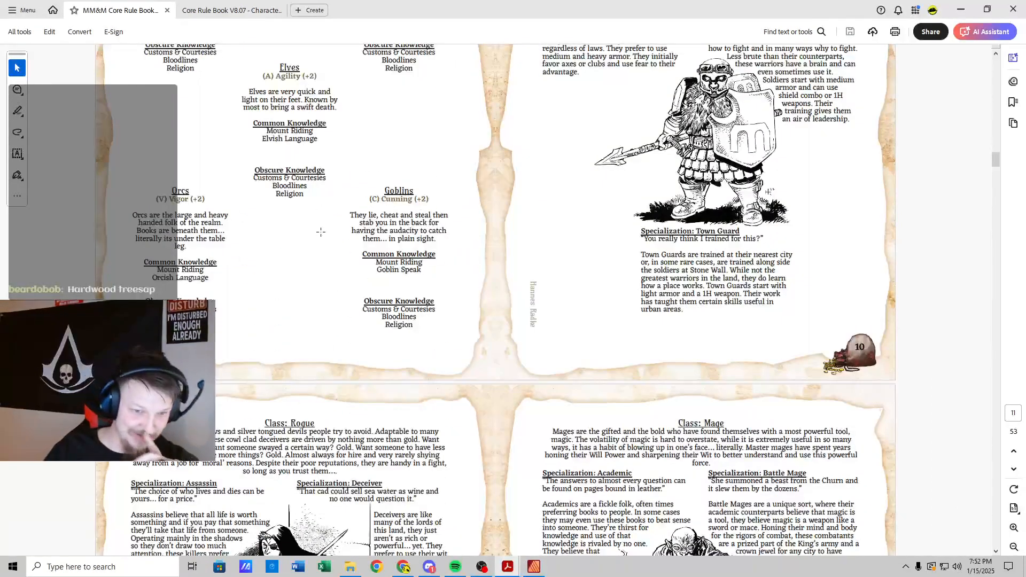
{"action": "scroll", "coordinate": [321, 232], "scroll_direction": "down", "scroll_amount": 8}
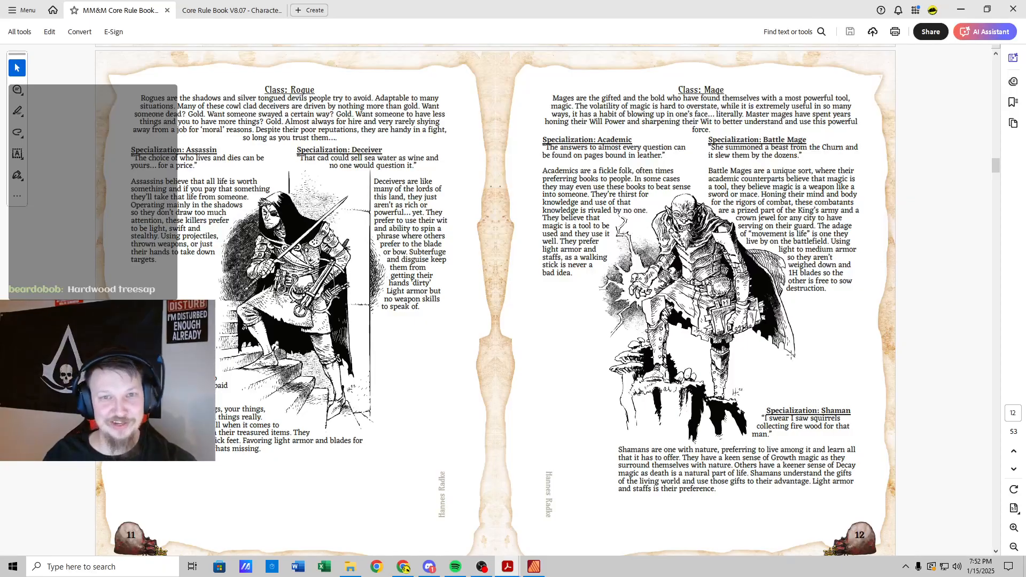
{"action": "left_click", "coordinate": [267, 13]}
{"action": "left_click", "coordinate": [619, 184]}
{"action": "type", "text": "Mage"}
{"action": "key", "text": "Tab"}
{"action": "key", "text": "Tab"}
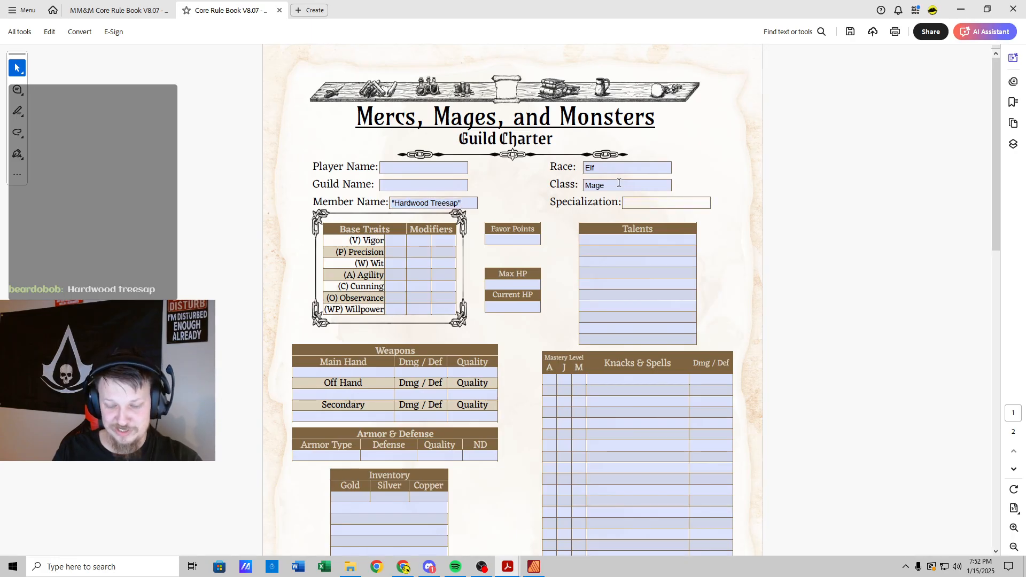
{"action": "type", "text": "Shaman"}
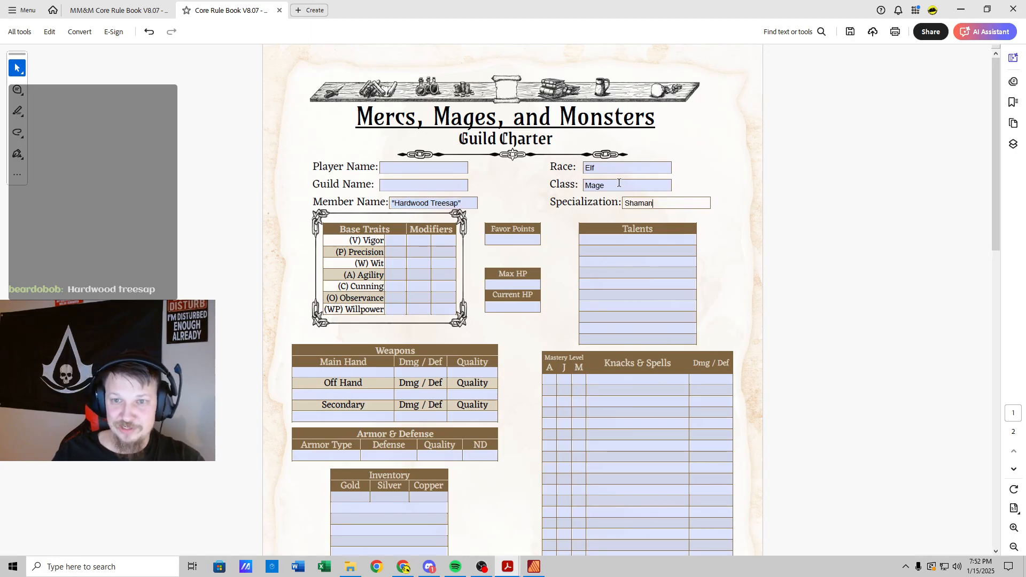
{"action": "left_click", "coordinate": [593, 227]}
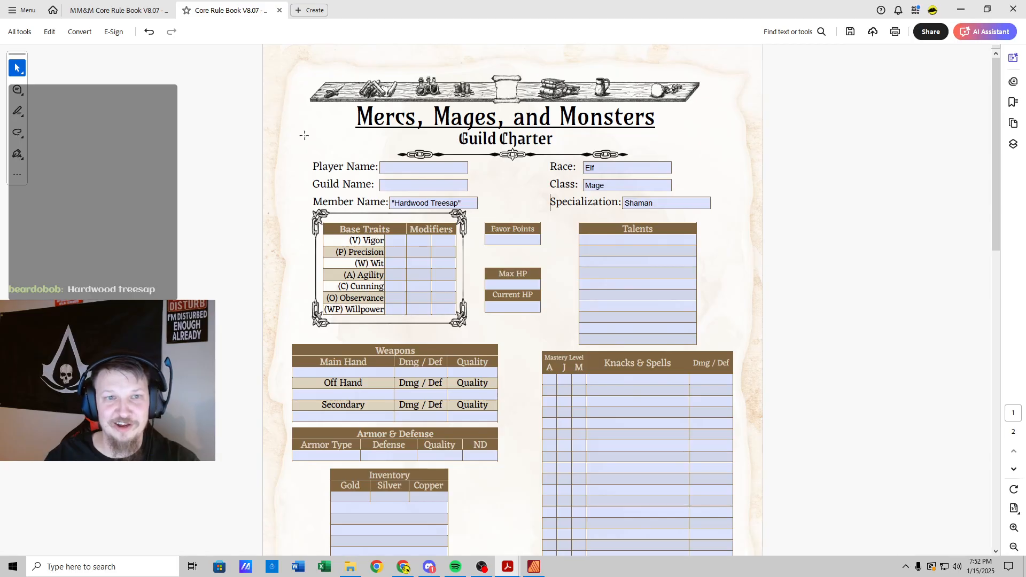
Step: Return to the rule book's Character Creation page and read the process steps that follow the class choice
{"action": "left_click", "coordinate": [119, 10]}
{"action": "scroll", "coordinate": [479, 317], "scroll_direction": "up", "scroll_amount": 15}
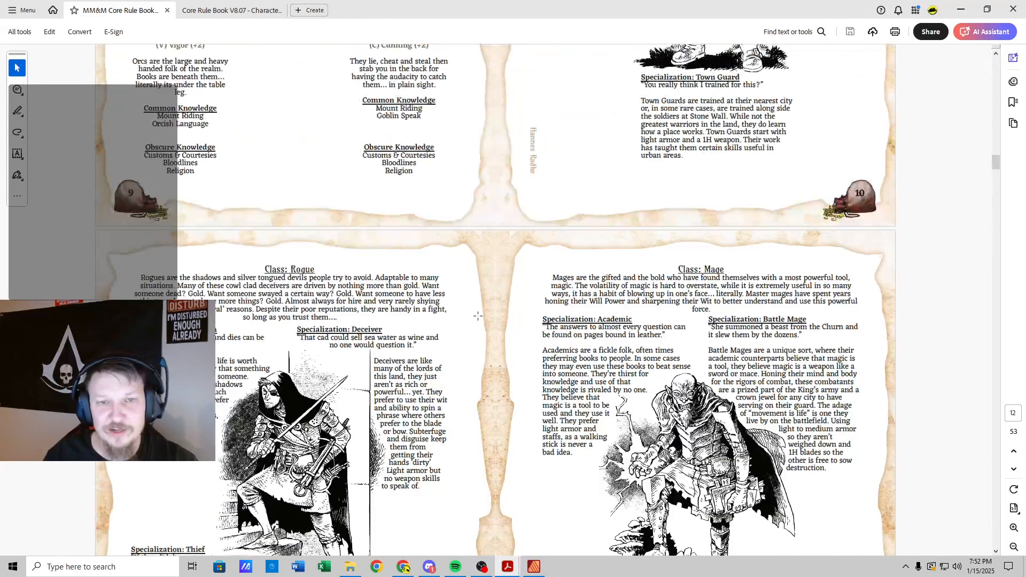
{"action": "scroll", "coordinate": [360, 250], "scroll_direction": "up", "scroll_amount": 4}
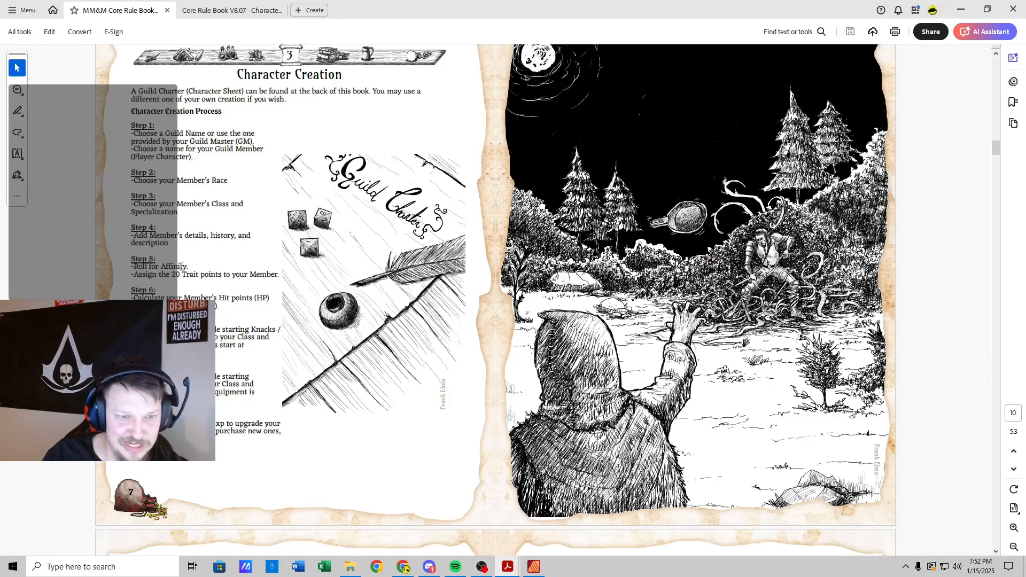
{"action": "scroll", "coordinate": [204, 269], "scroll_direction": "down", "scroll_amount": 1}
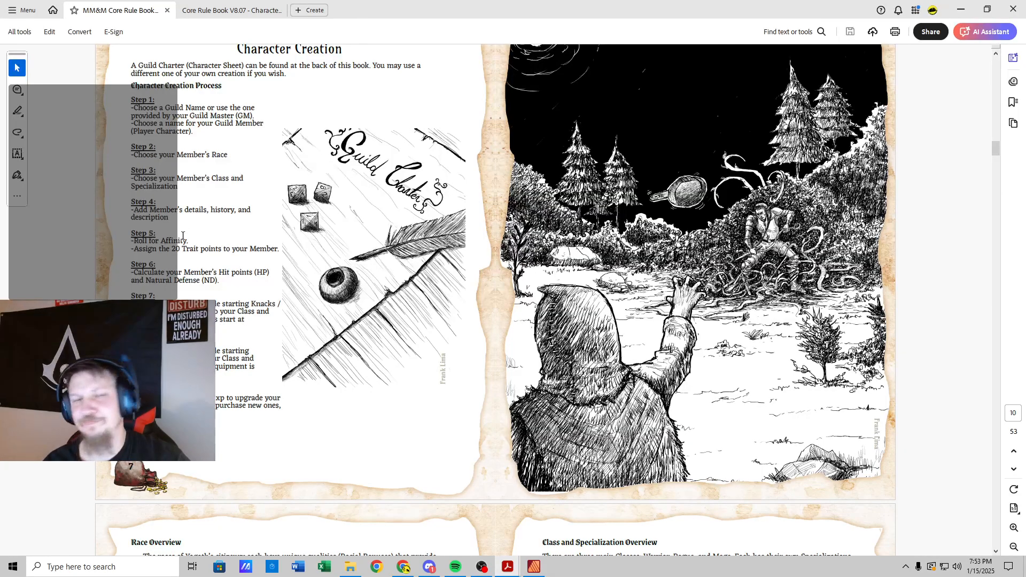
{"action": "scroll", "coordinate": [183, 236], "scroll_direction": "down", "scroll_amount": 1}
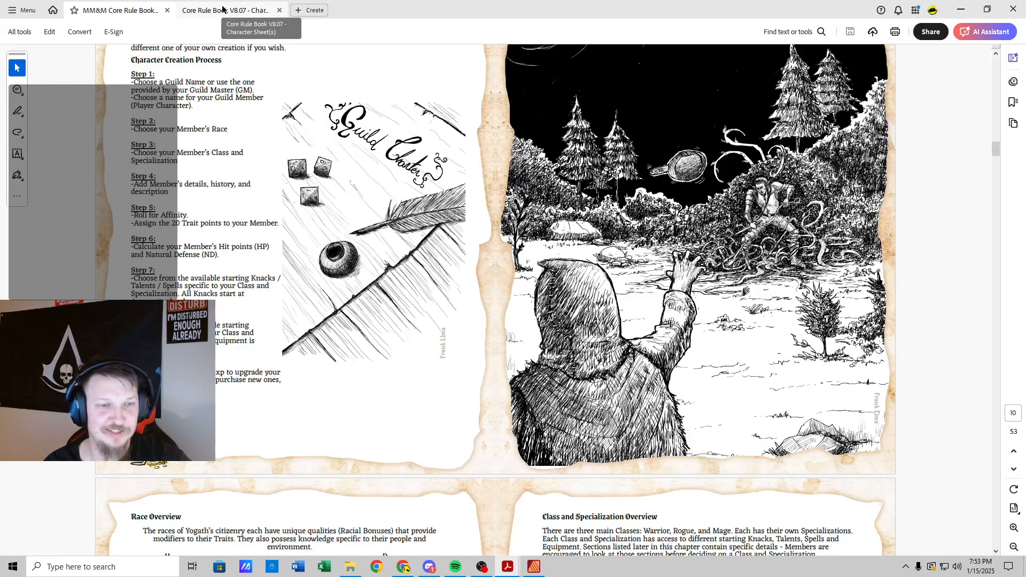
Step: Consult the rule book's Mage starting table and enter Mage-Craft in the first Talents row of the Guild Charter
{"action": "scroll", "coordinate": [214, 251], "scroll_direction": "down", "scroll_amount": 15}
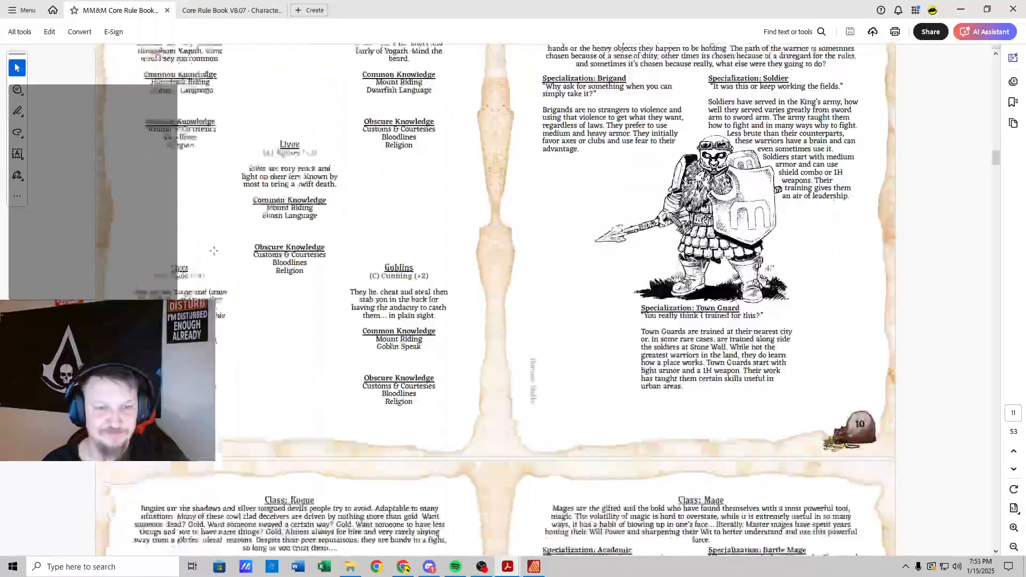
{"action": "scroll", "coordinate": [214, 251], "scroll_direction": "down", "scroll_amount": 20}
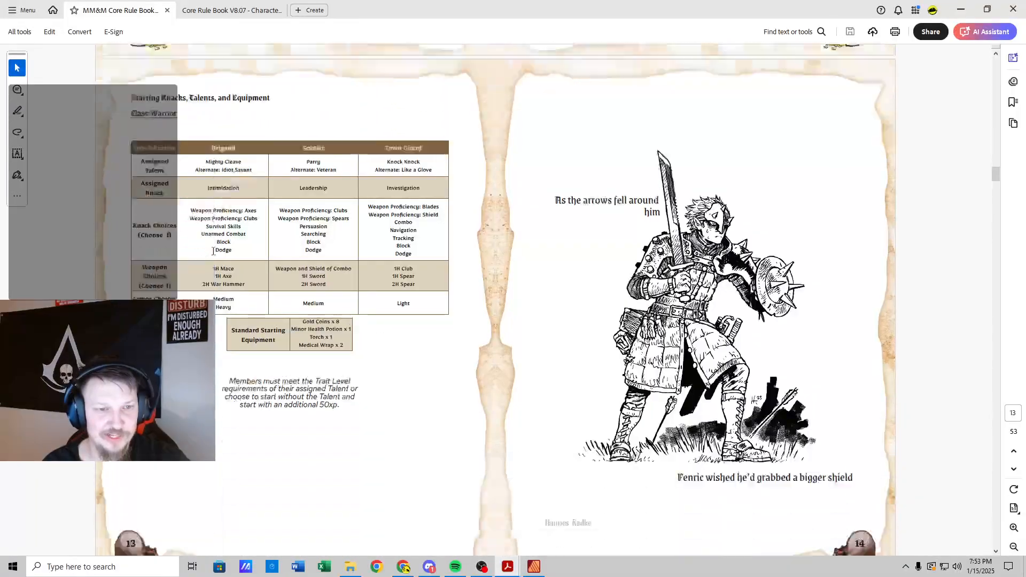
{"action": "scroll", "coordinate": [213, 250], "scroll_direction": "down", "scroll_amount": 20}
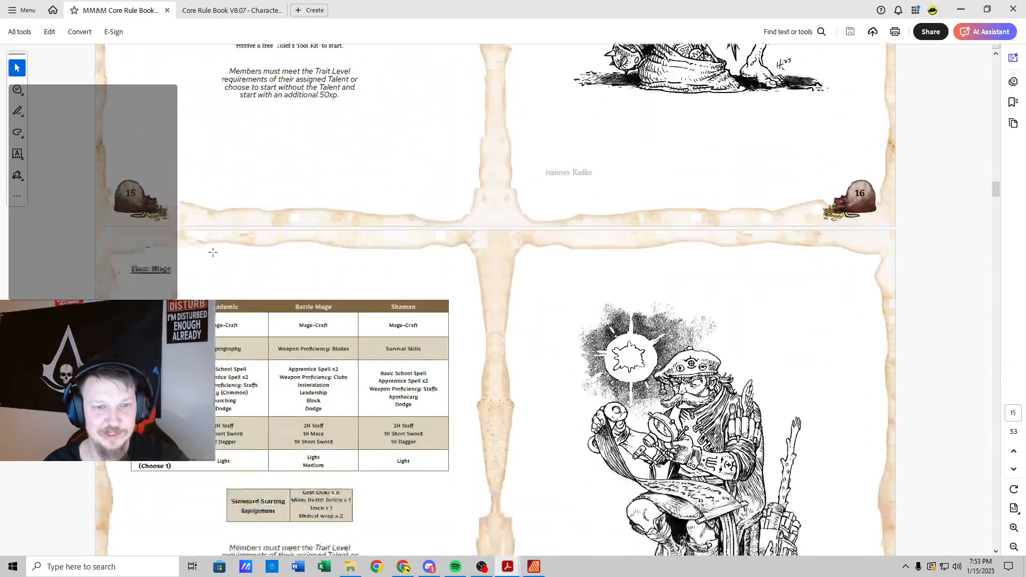
{"action": "scroll", "coordinate": [213, 253], "scroll_direction": "down", "scroll_amount": 8}
{"action": "scroll", "coordinate": [213, 253], "scroll_direction": "up", "scroll_amount": 9}
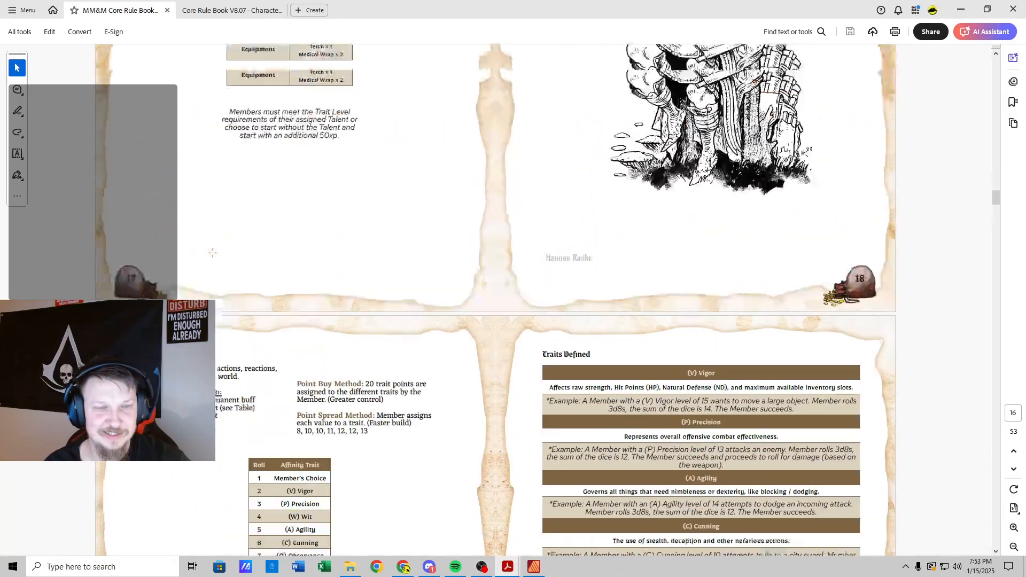
{"action": "scroll", "coordinate": [212, 253], "scroll_direction": "up", "scroll_amount": 2}
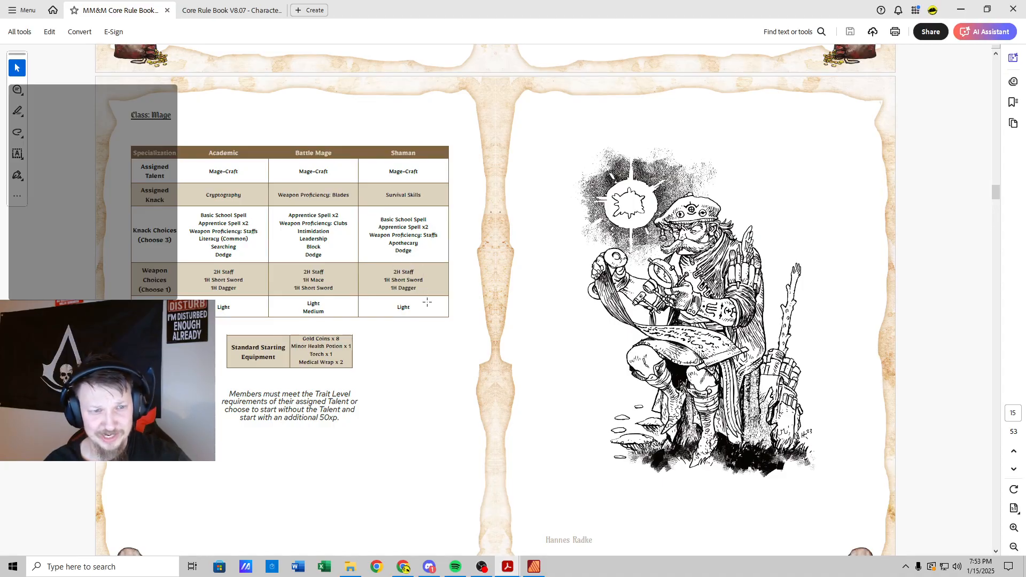
{"action": "left_click", "coordinate": [214, 11]}
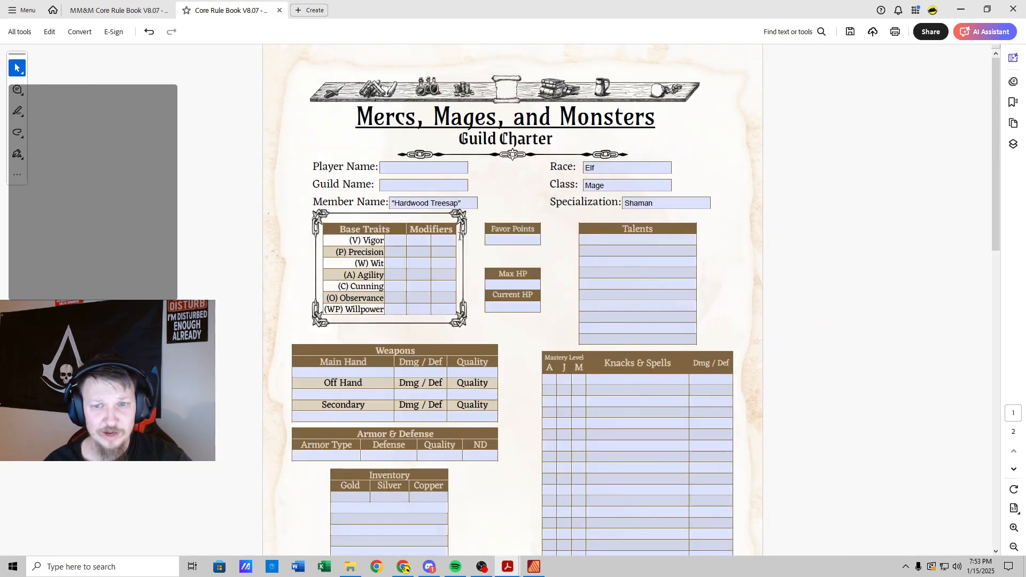
{"action": "left_click", "coordinate": [614, 239]}
{"action": "type", "text": "Mf"}
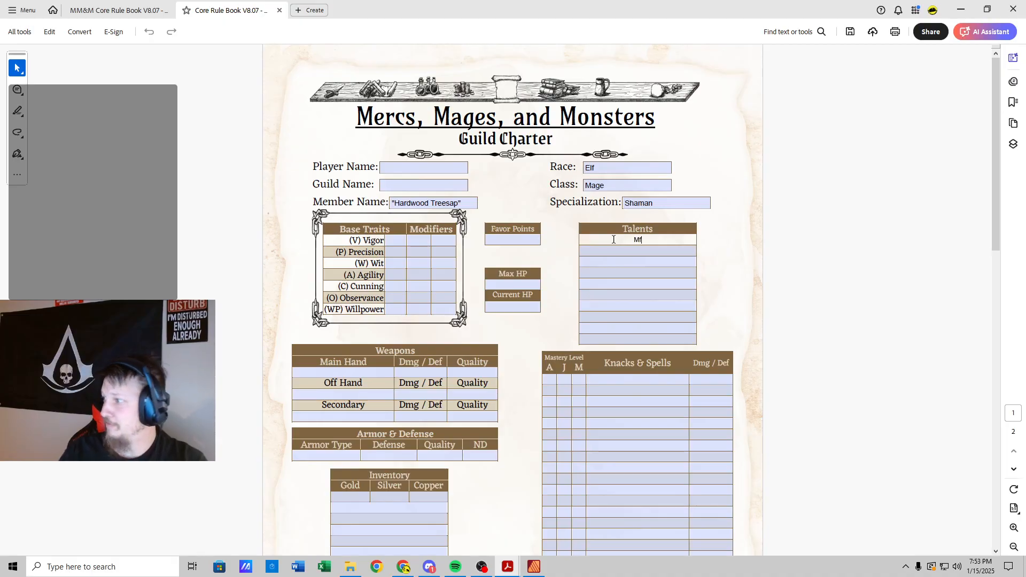
{"action": "type", "text": "age"}
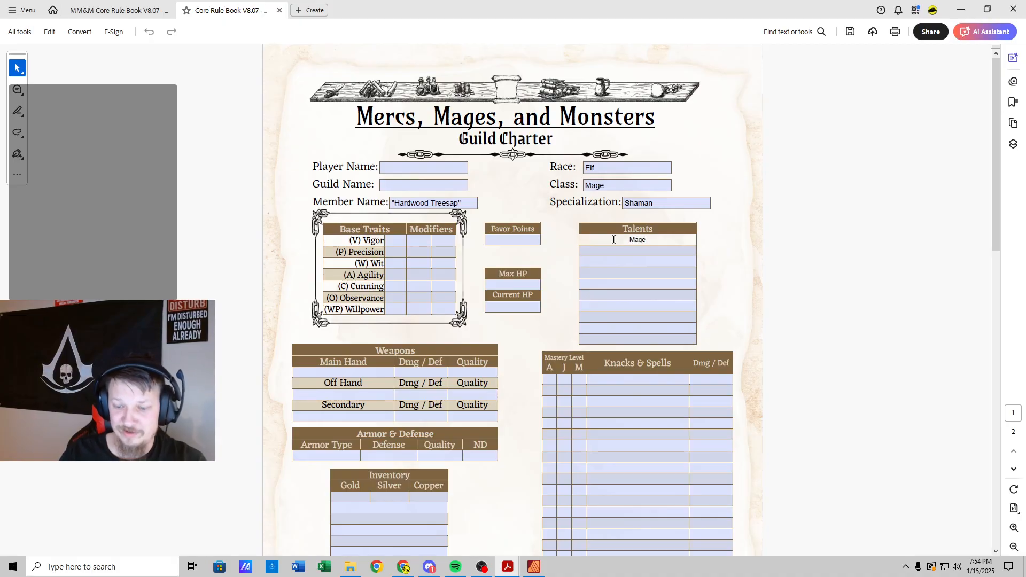
{"action": "type", "text": "-Craft"}
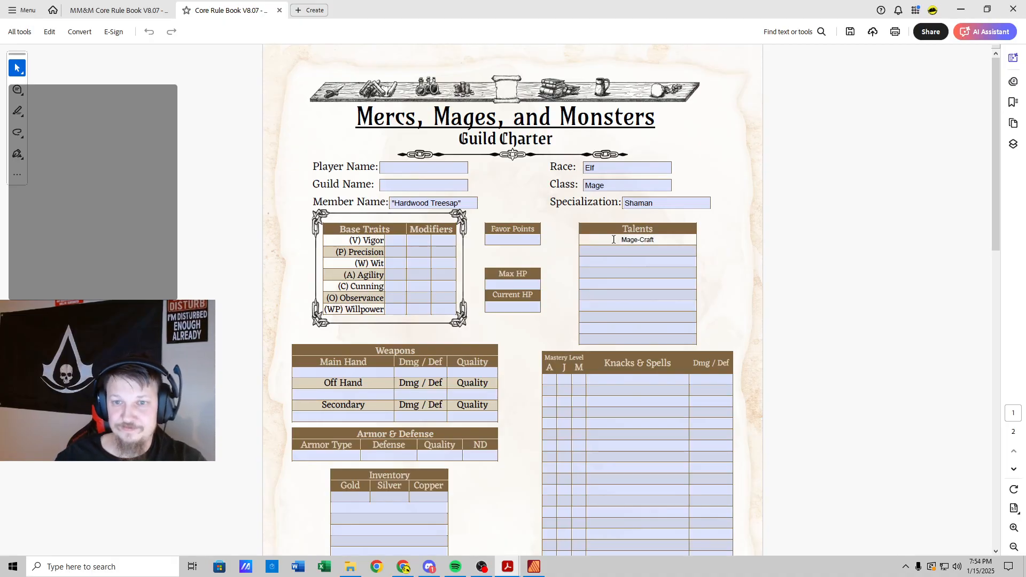
Step: Check the Shaman's assigned knack in the rule book and enter Survival Skills in the first Knacks & Spells row
{"action": "left_click", "coordinate": [135, 10]}
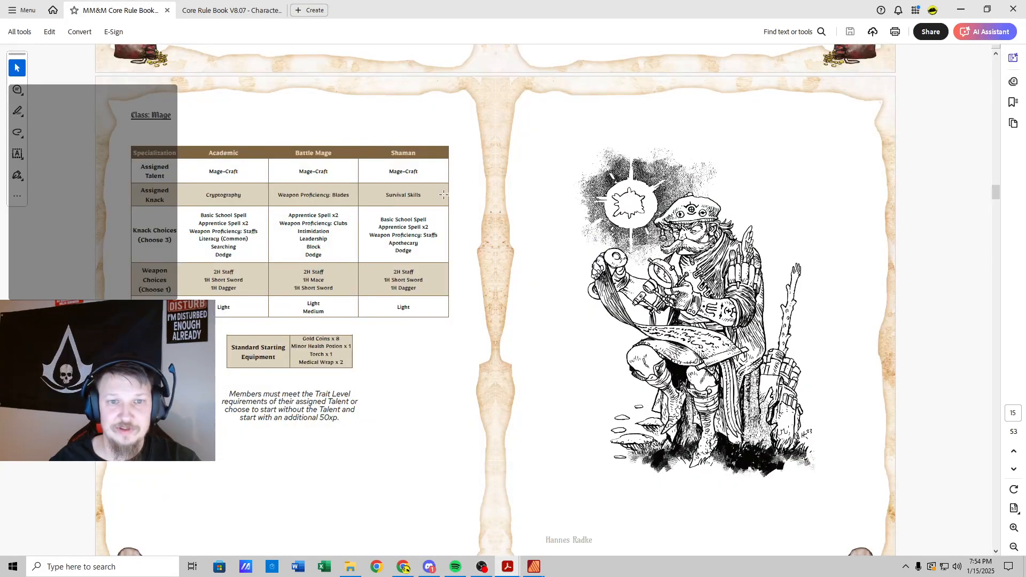
{"action": "left_click", "coordinate": [213, 10]}
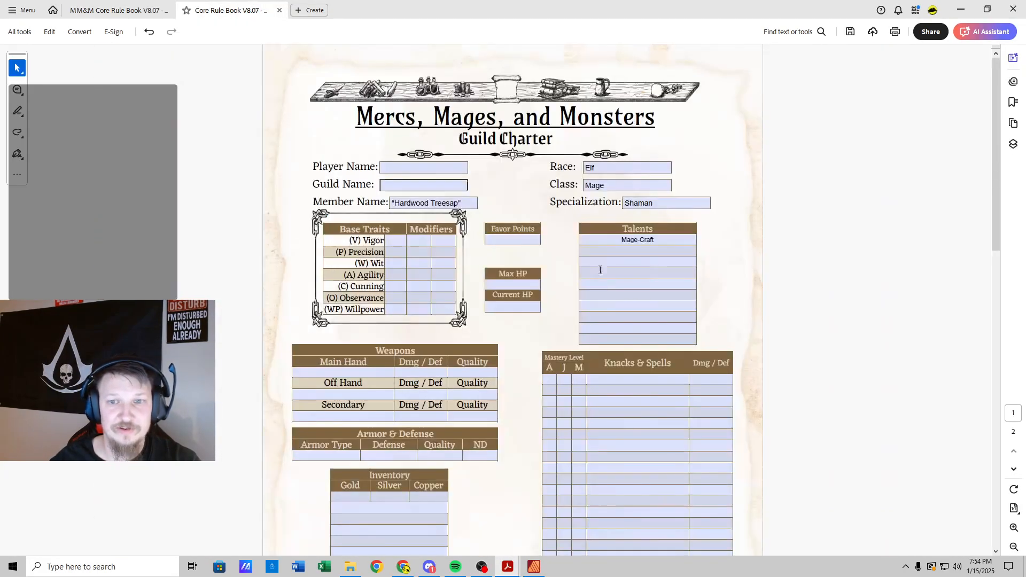
{"action": "left_click", "coordinate": [622, 379]}
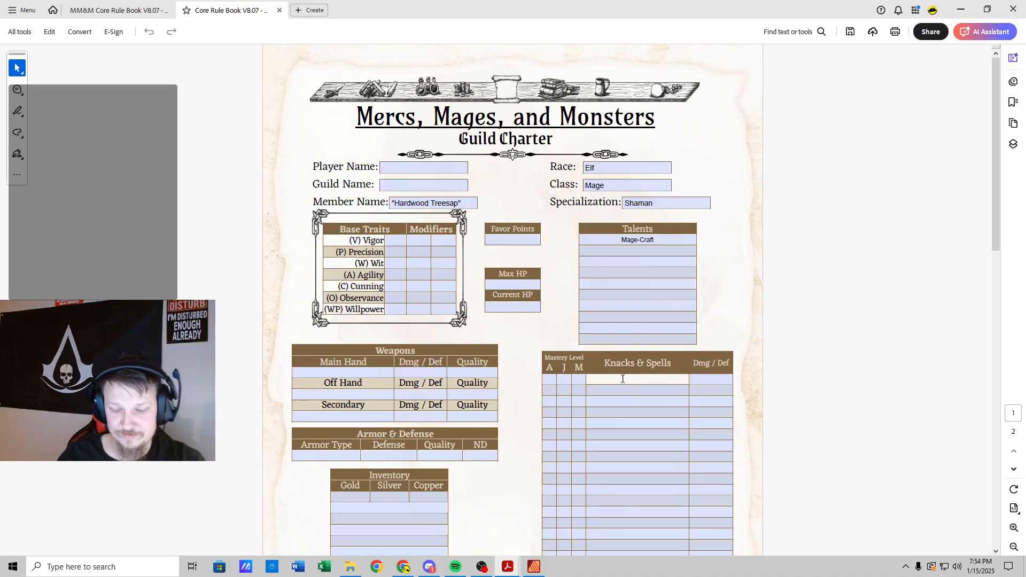
{"action": "type", "text": "Survival "}
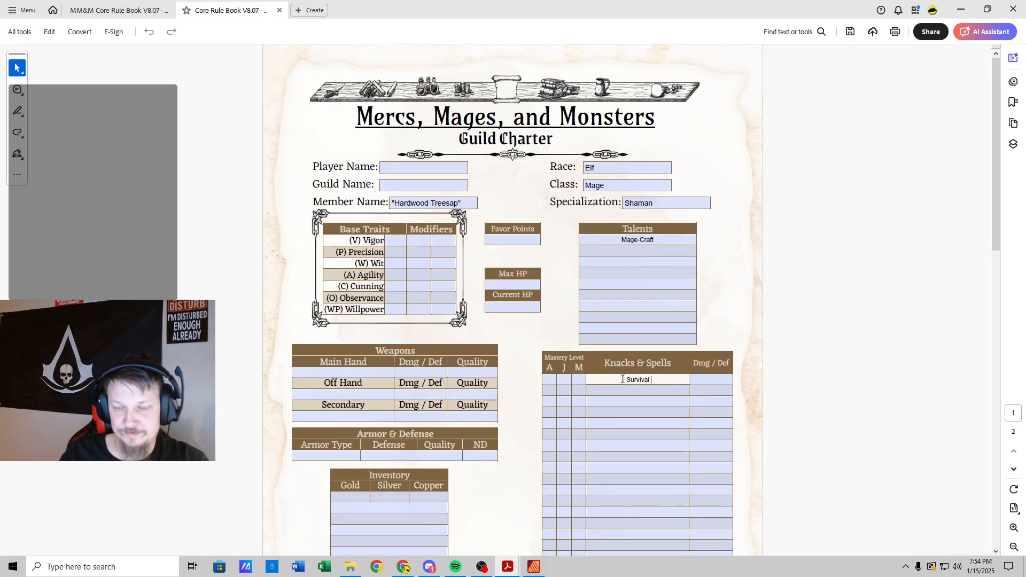
{"action": "type", "text": "Skills"}
{"action": "key", "text": "Tab"}
{"action": "key", "text": "Tab"}
{"action": "key", "text": "Tab"}
{"action": "key", "text": "Tab"}
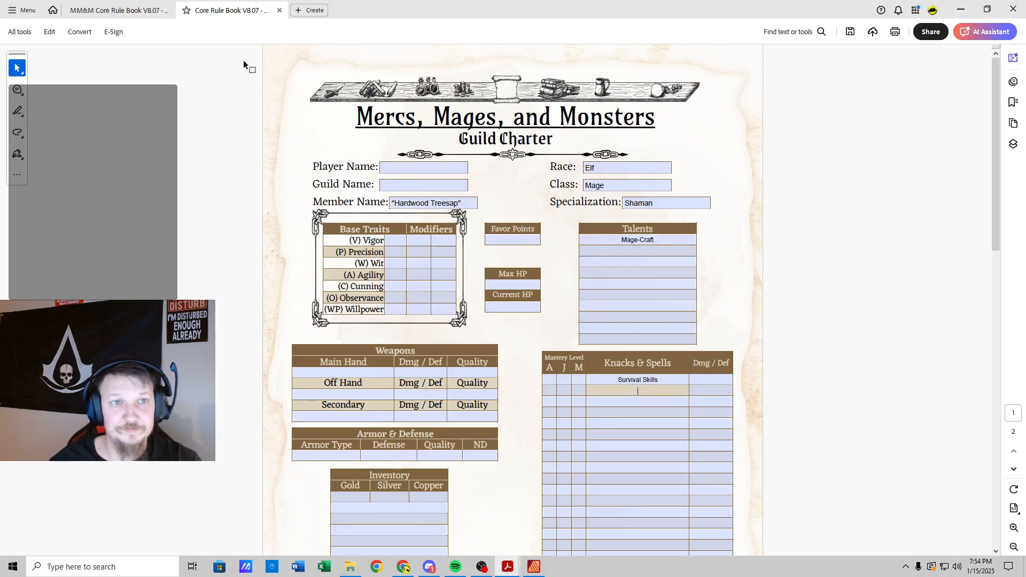
Step: Check the Shaman's knack choices in the rule book and enter Basic Spell in the second Knacks & Spells row
{"action": "left_click", "coordinate": [147, 9]}
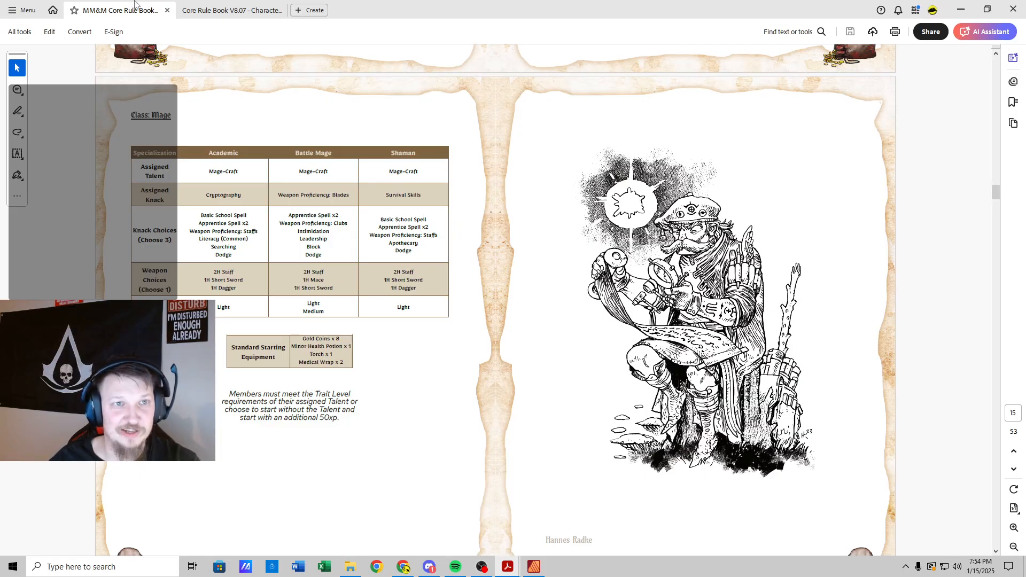
{"action": "left_click", "coordinate": [230, 11]}
{"action": "left_click", "coordinate": [633, 392]}
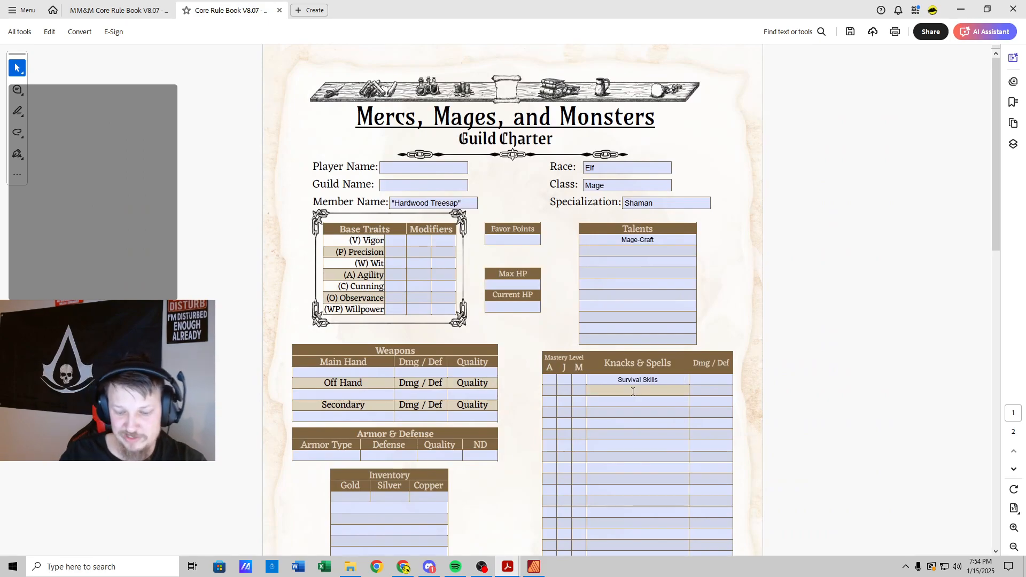
{"action": "type", "text": "Basic"}
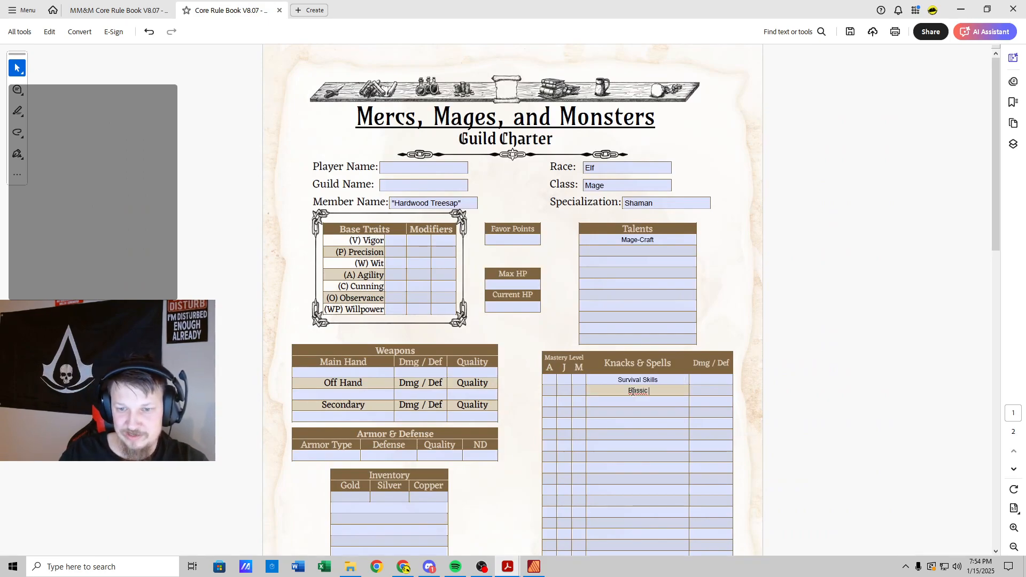
{"action": "key", "text": "BackSpace"}
{"action": "key", "text": "BackSpace"}
{"action": "key", "text": "BackSpace"}
{"action": "type", "text": "i"}
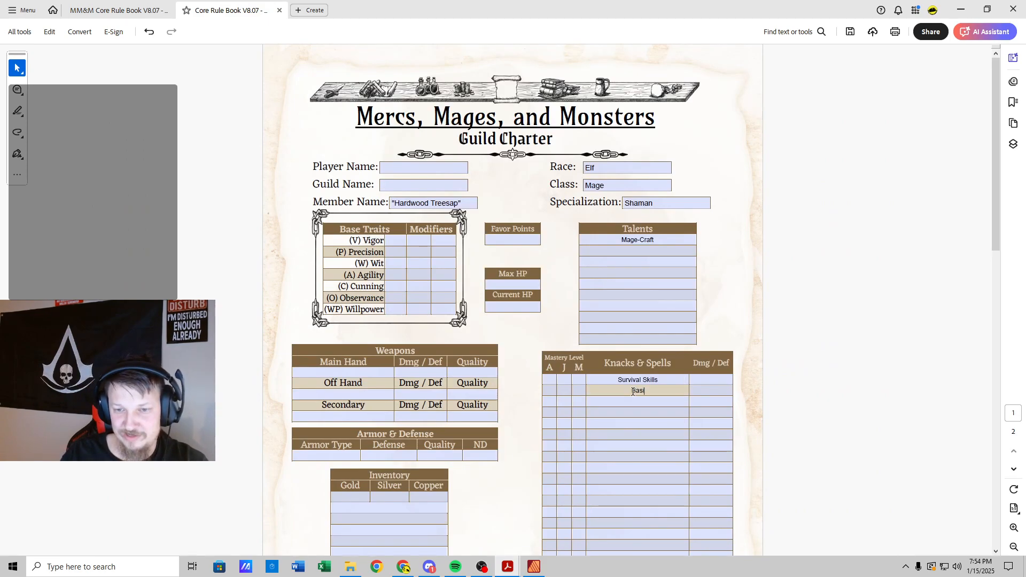
{"action": "type", "text": "c Spell"}
{"action": "key", "text": "Tab"}
{"action": "key", "text": "Tab"}
{"action": "key", "text": "Tab"}
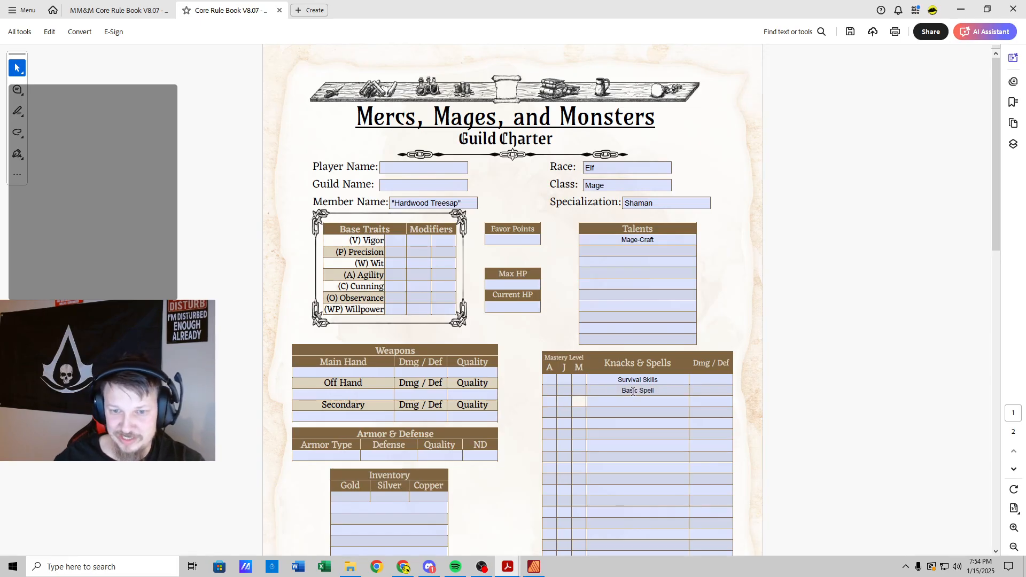
Step: Mark mastery level A with x and enter "spells" in both the third and fourth Knacks & Spells rows
{"action": "left_click", "coordinate": [549, 402]}
{"action": "left_click", "coordinate": [551, 415]}
{"action": "left_click", "coordinate": [619, 402]}
{"action": "type", "text": "spells"}
{"action": "left_click", "coordinate": [635, 415]}
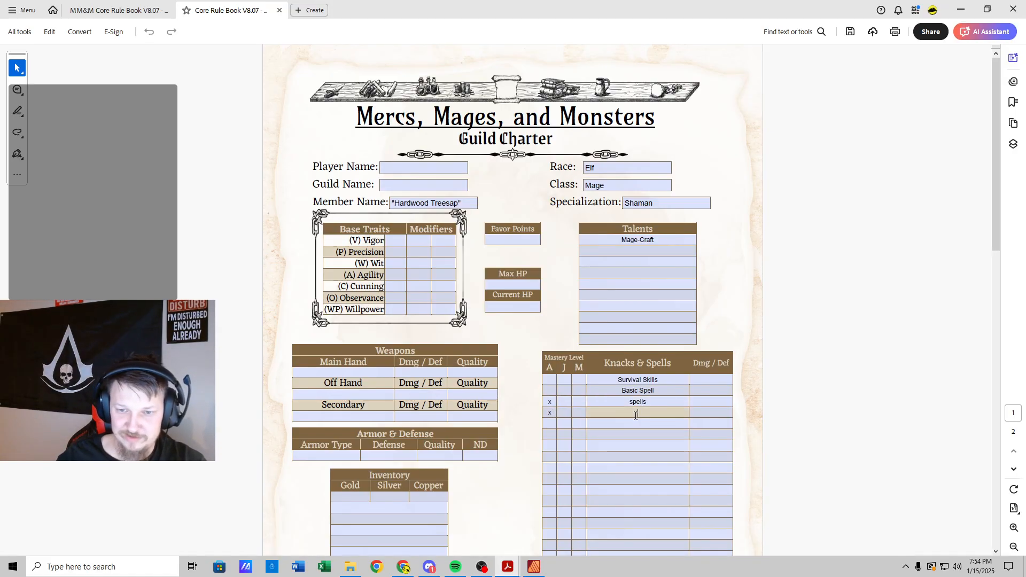
{"action": "type", "text": "spells"}
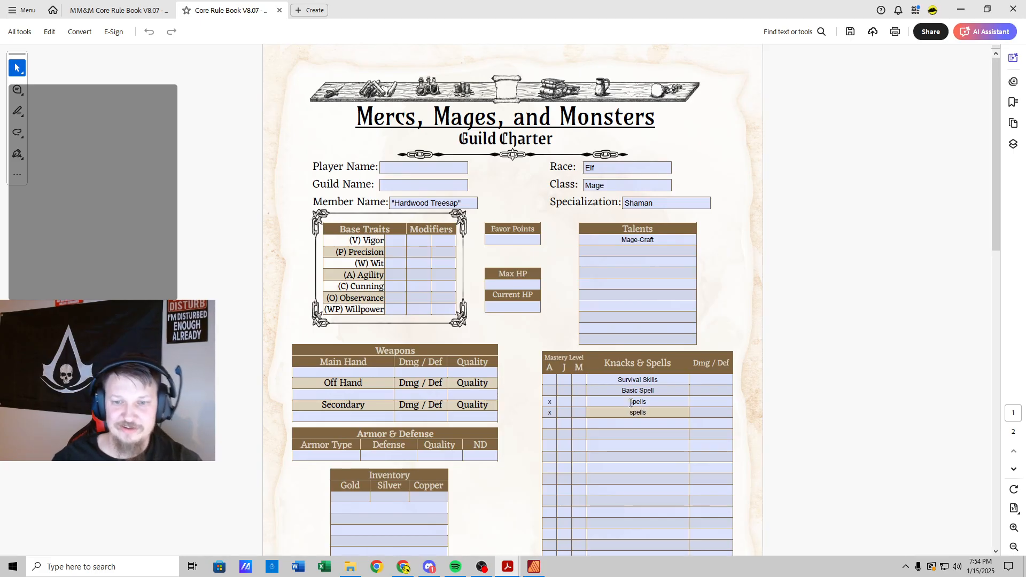
Step: Recheck the Shaman's knack choices in the rule book and enter "Wpn Pro: Staffs" in the fifth Knacks & Spells row
{"action": "left_click", "coordinate": [133, 10]}
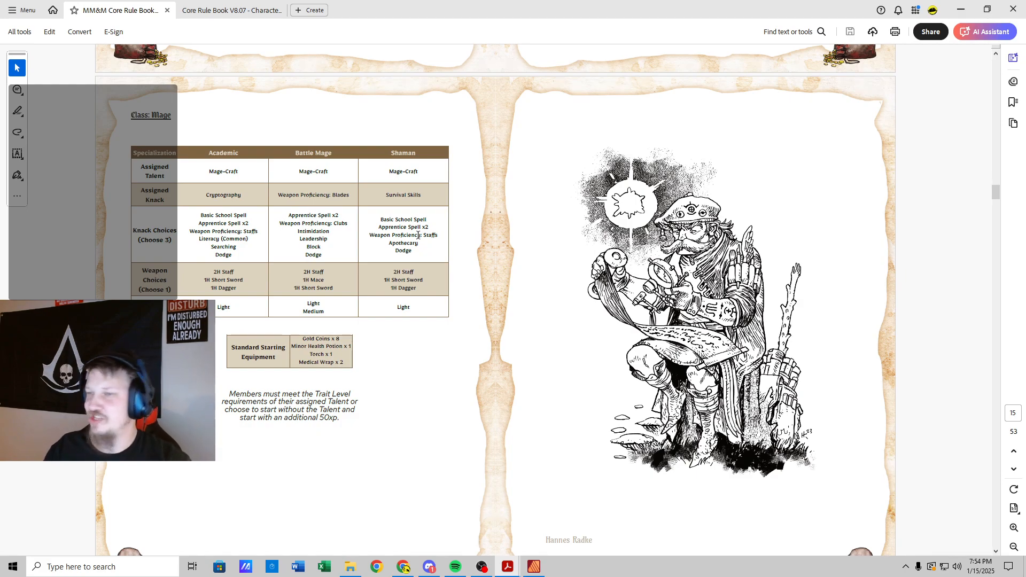
{"action": "left_click", "coordinate": [229, 11]}
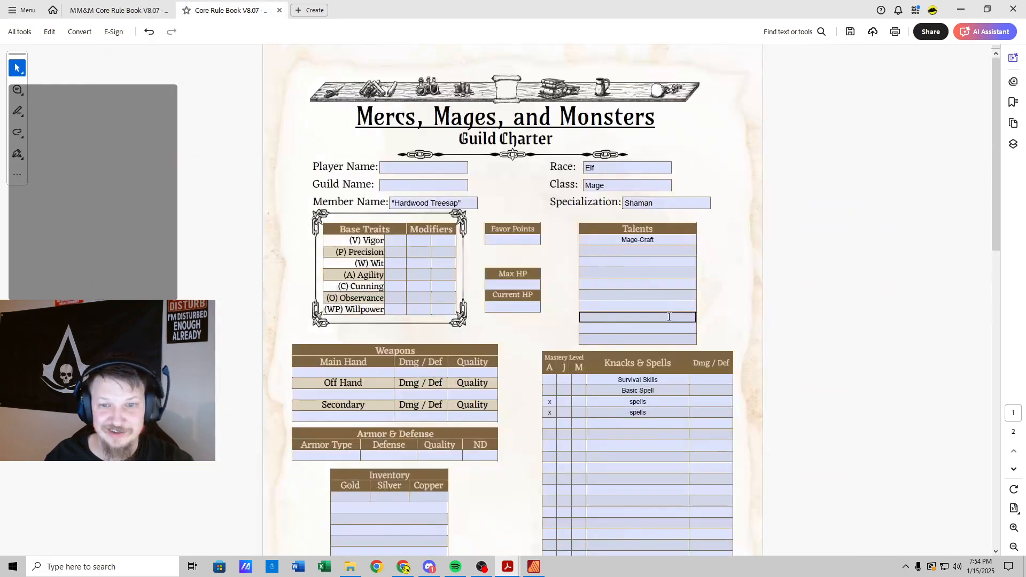
{"action": "left_click", "coordinate": [627, 425]}
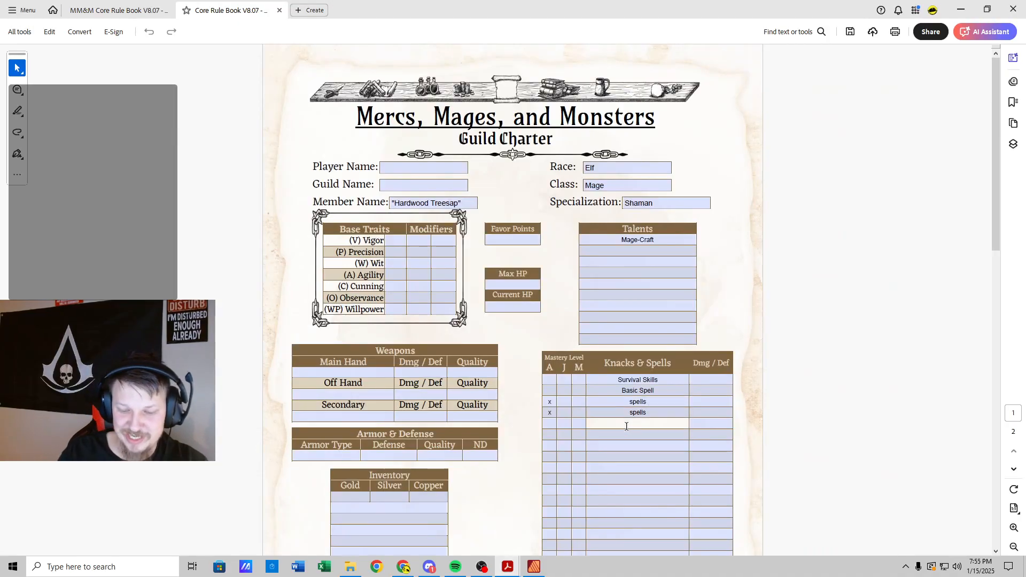
{"action": "type", "text": "Wpn "}
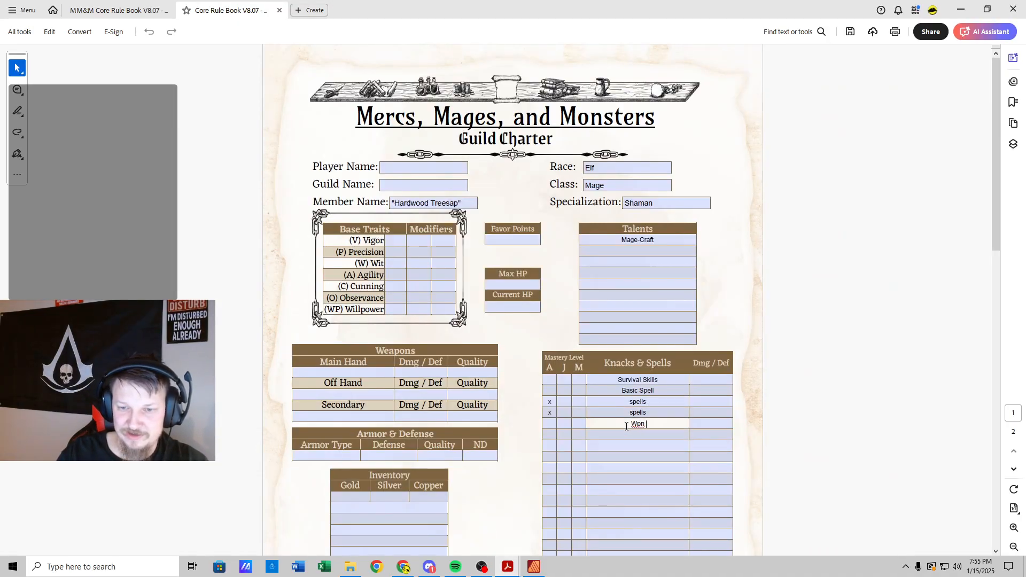
{"action": "type", "text": "Pro: "}
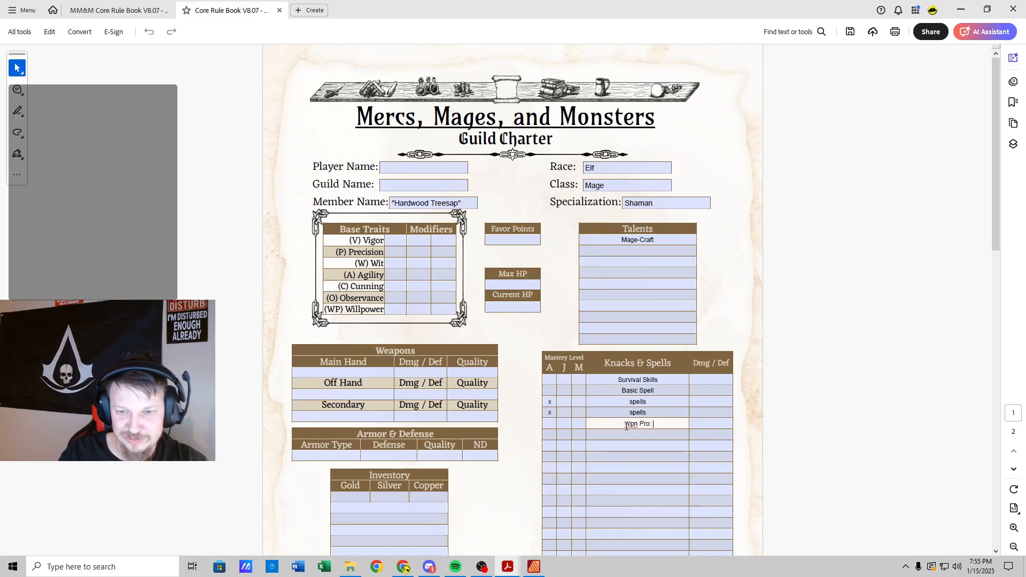
{"action": "type", "text": "S"}
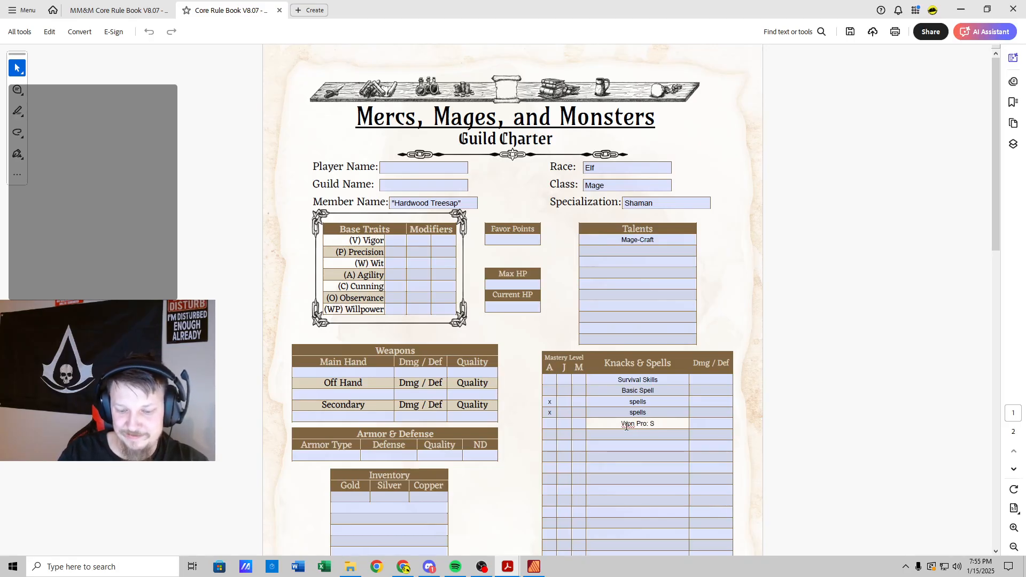
{"action": "type", "text": "taffs"}
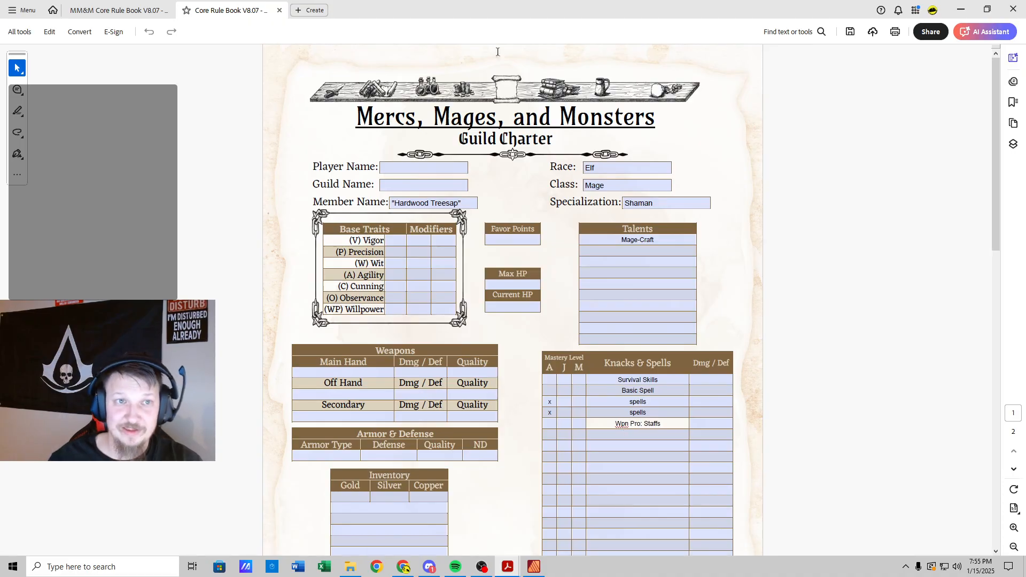
Step: Review the Shaman's weapon choices in the rule book and enter 2H Staff as the Guild Charter's Main Hand weapon
{"action": "left_click", "coordinate": [146, 14]}
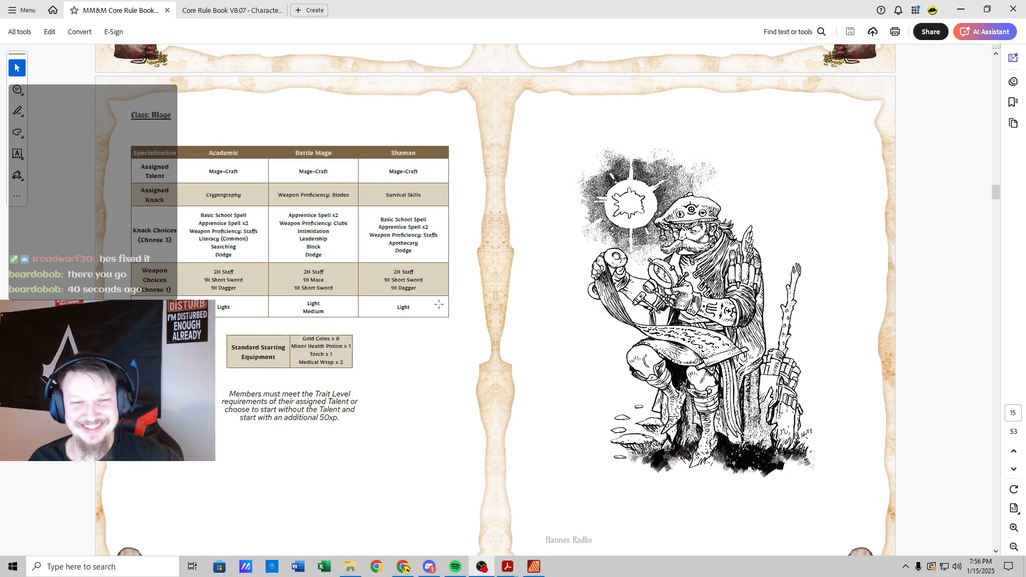
{"action": "left_click", "coordinate": [412, 364]}
{"action": "left_click", "coordinate": [414, 360]}
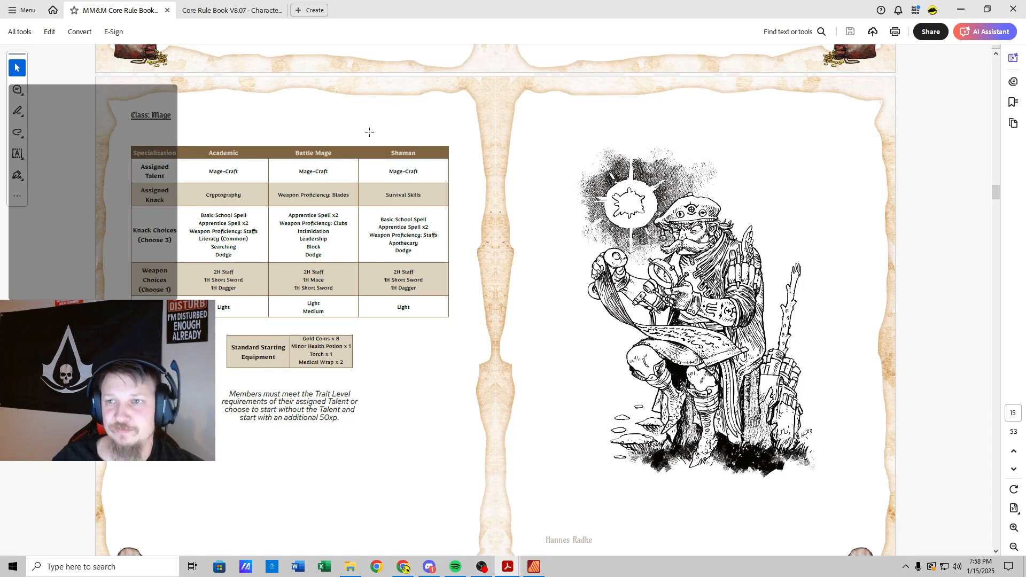
{"action": "scroll", "coordinate": [361, 125], "scroll_direction": "down", "scroll_amount": 1}
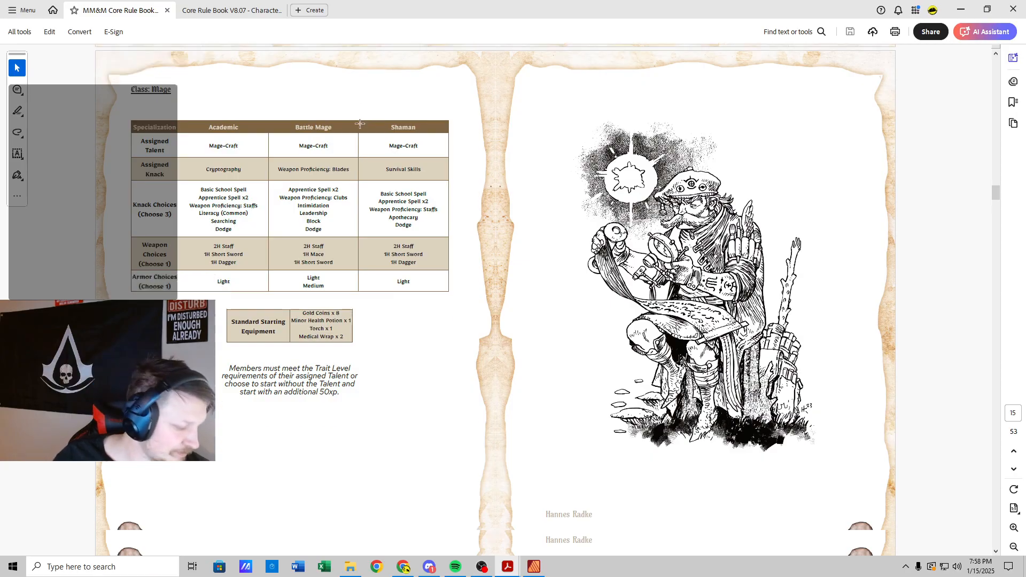
{"action": "scroll", "coordinate": [361, 125], "scroll_direction": "down", "scroll_amount": 1}
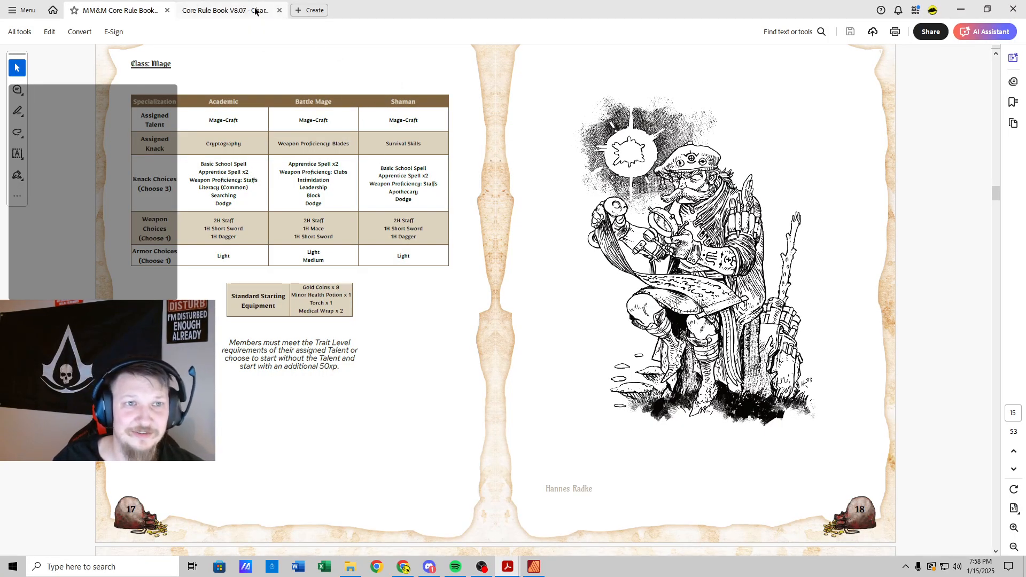
{"action": "left_click", "coordinate": [230, 10]}
{"action": "left_click", "coordinate": [360, 371]}
{"action": "type", "text": "2H Staff"}
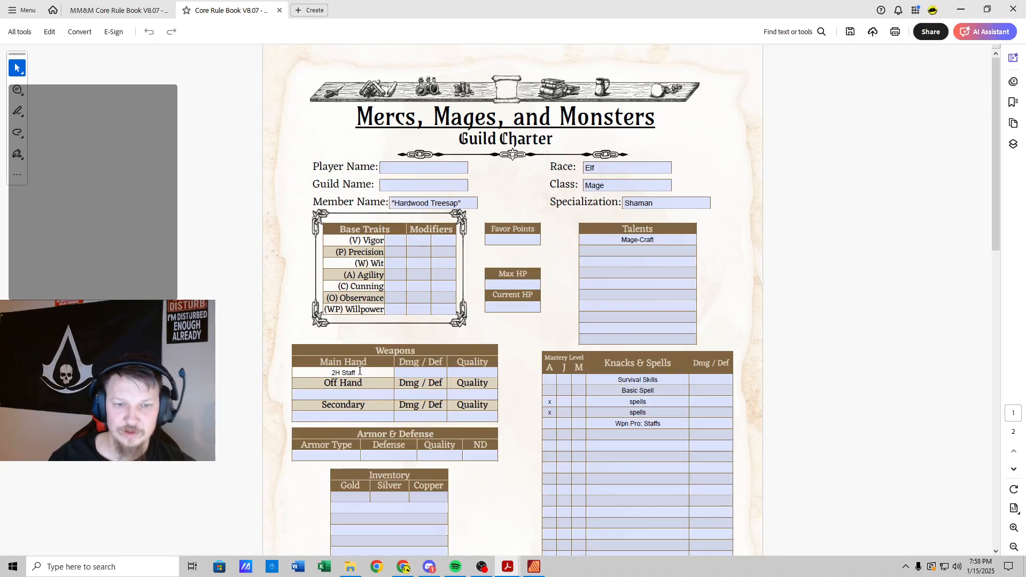
Step: Check the Shaman's armor choices in the rule book and enter Light Armor as the Guild Charter's Armor Type
{"action": "left_click", "coordinate": [122, 12]}
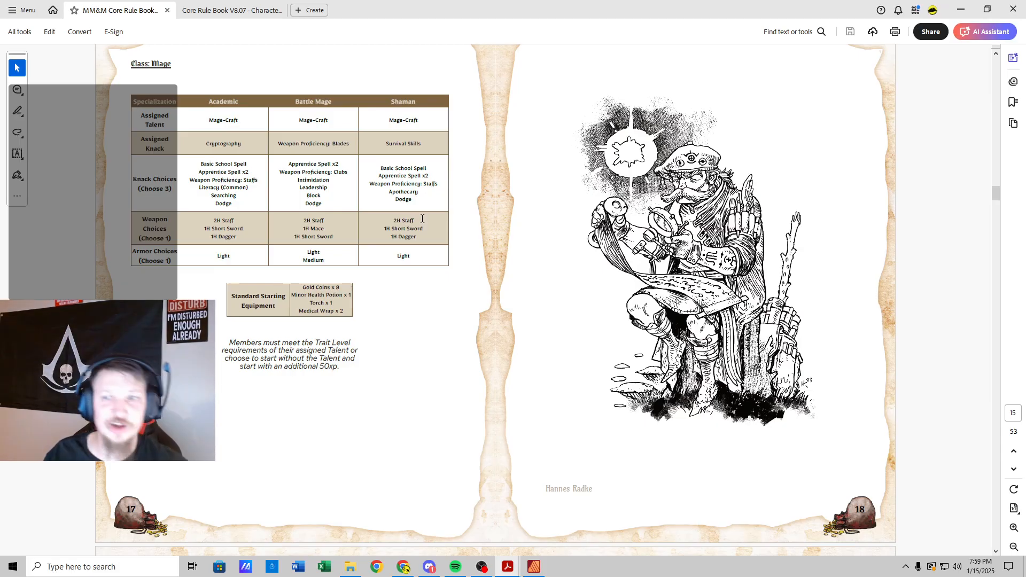
{"action": "left_click", "coordinate": [236, 16]}
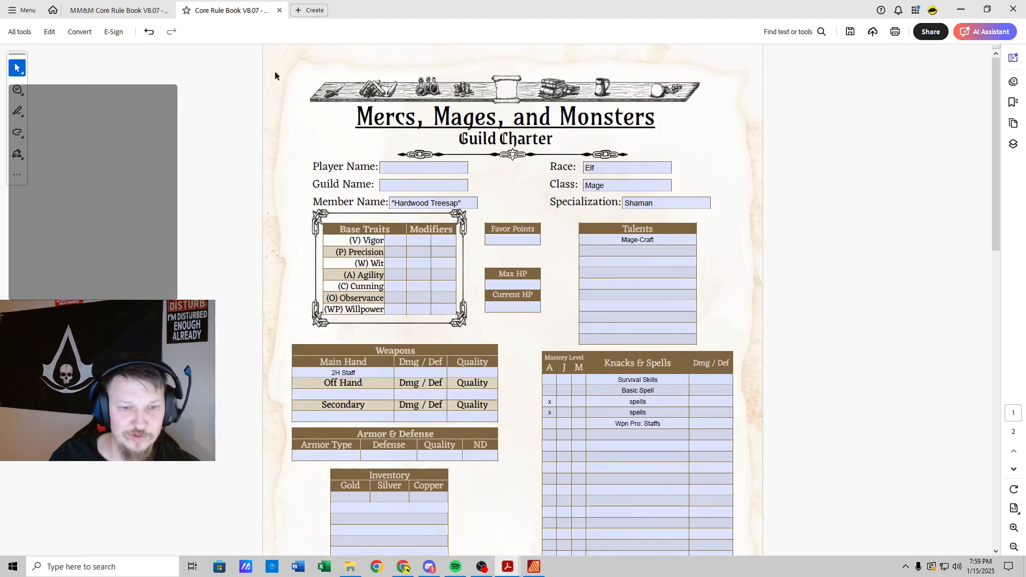
{"action": "left_click", "coordinate": [325, 456]}
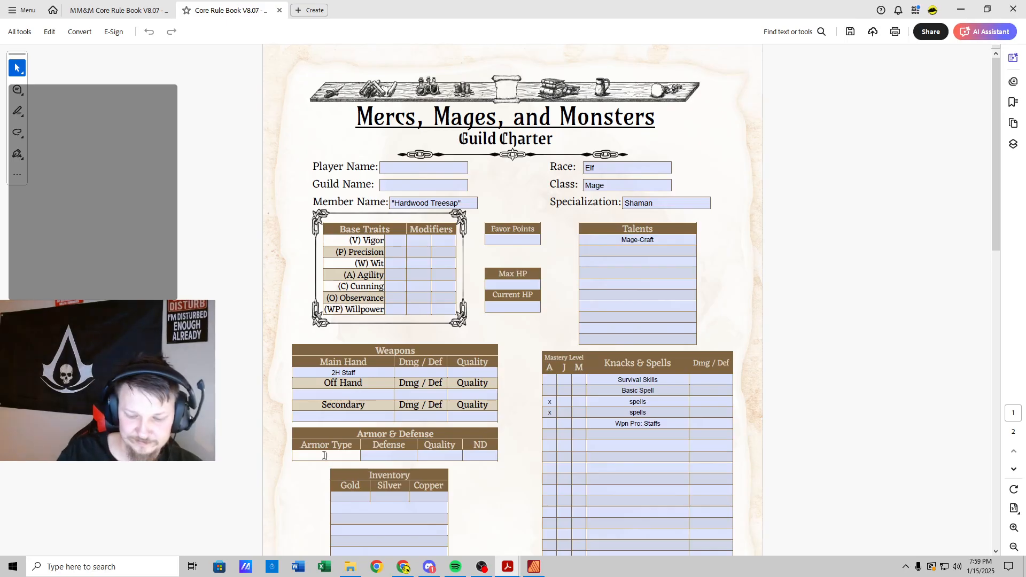
{"action": "type", "text": "Lihgt"}
{"action": "key", "text": "BackSpace"}
{"action": "key", "text": "BackSpace"}
{"action": "key", "text": "BackSpace"}
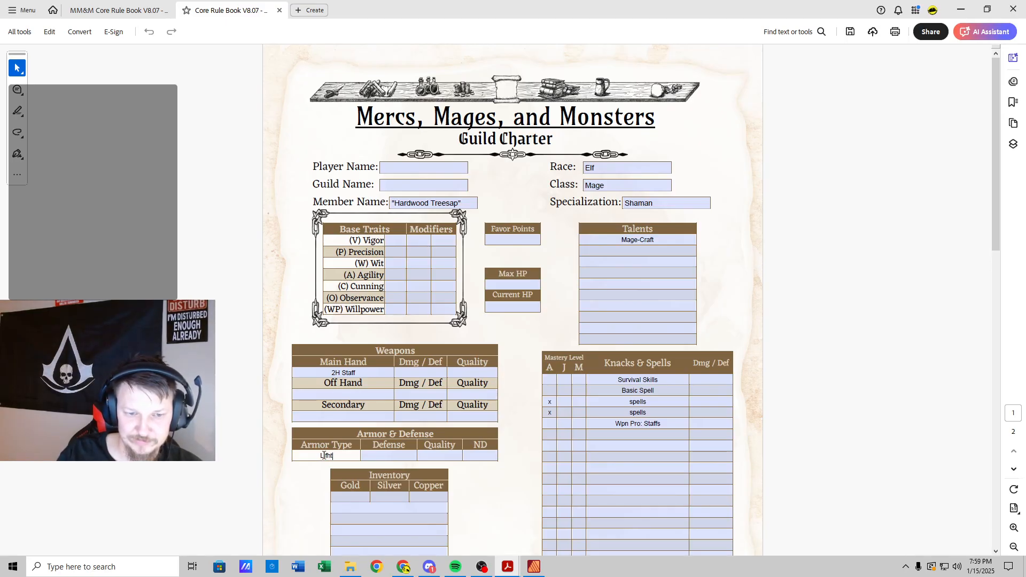
{"action": "type", "text": "ght Armor"}
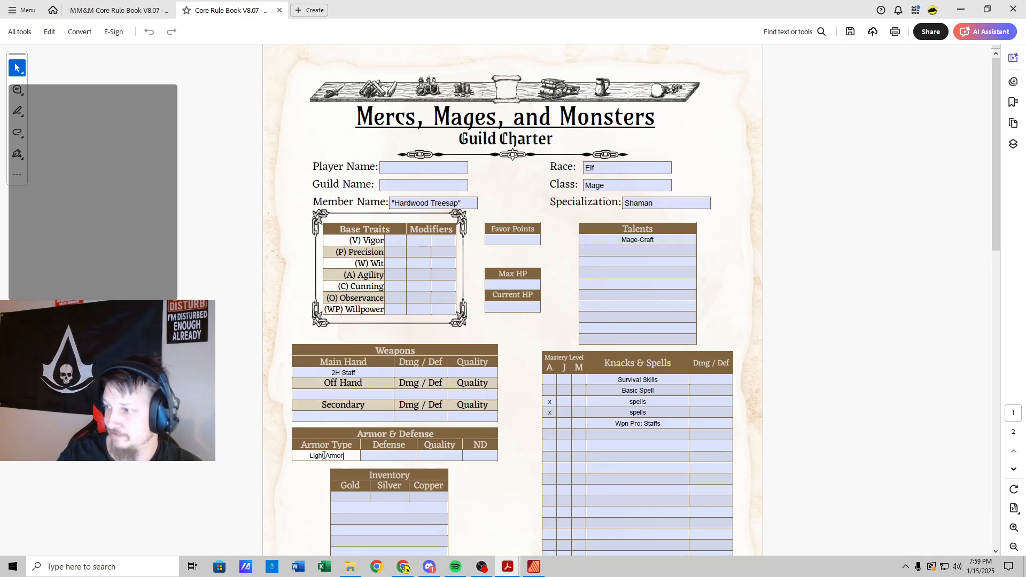
Step: Set the Light Armor's Defense to 1d4 and its Quality to 0 on the Guild Charter
{"action": "key", "text": "Tab"}
{"action": "type", "text": "10"}
{"action": "type", "text": "4"}
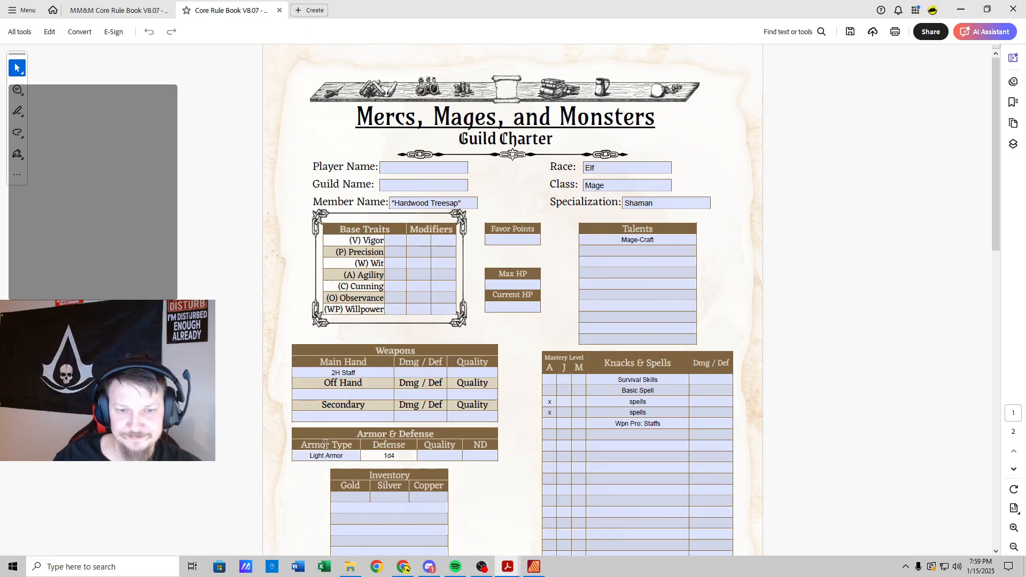
{"action": "left_click", "coordinate": [103, 7]}
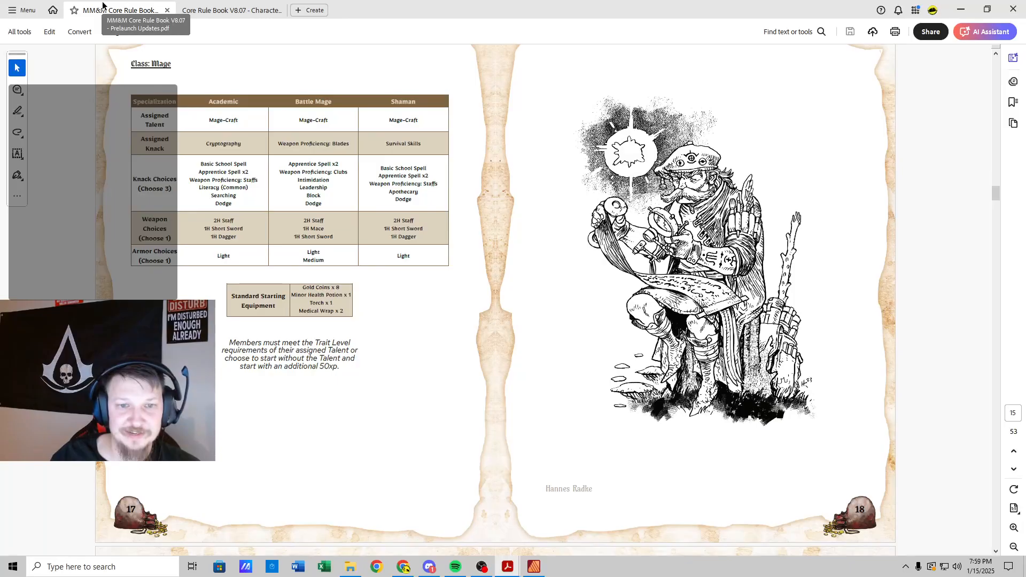
{"action": "left_click", "coordinate": [248, 10]}
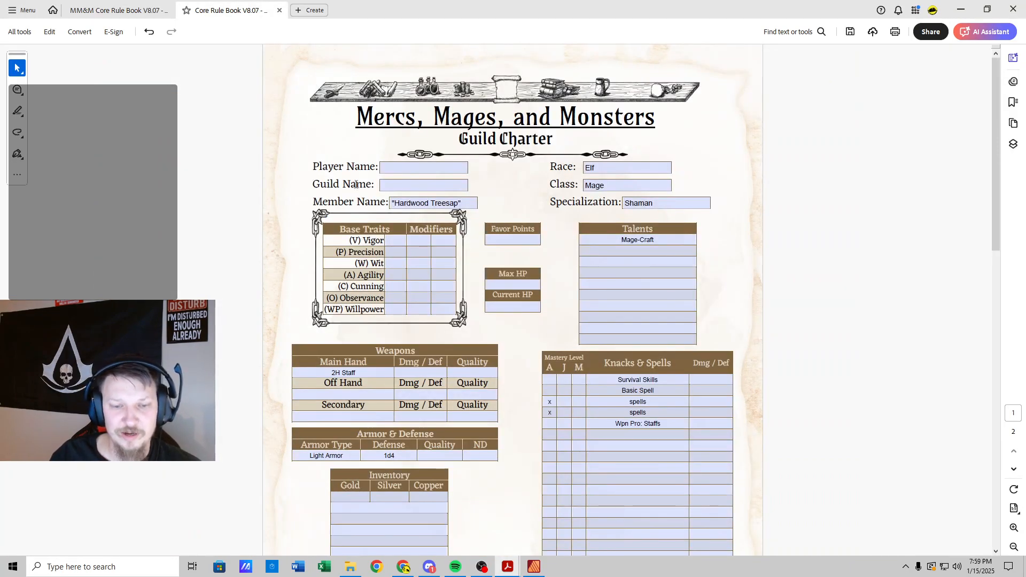
{"action": "left_click", "coordinate": [459, 457]}
{"action": "left_click", "coordinate": [458, 457]}
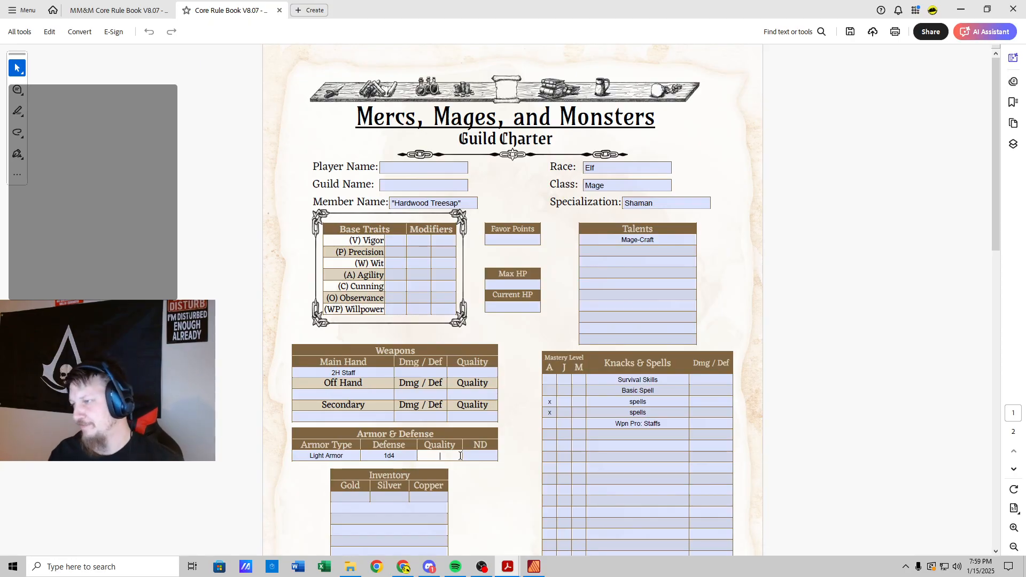
{"action": "type", "text": "0"}
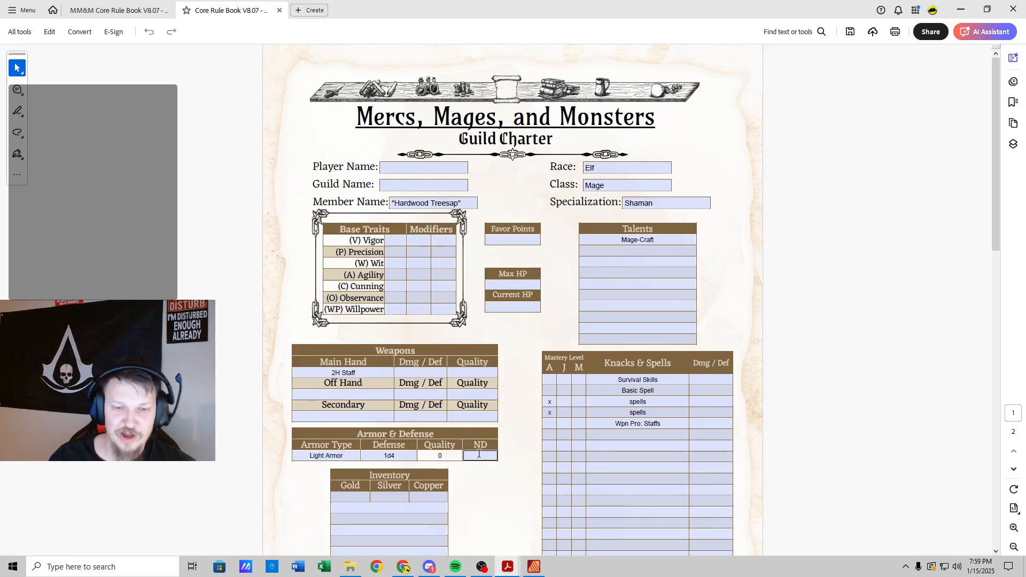
Step: Read the rule book's Traits Overview and Traits Defined pages for affinity rolls, trait levels, HP and Natural Defense rules
{"action": "left_click", "coordinate": [134, 9]}
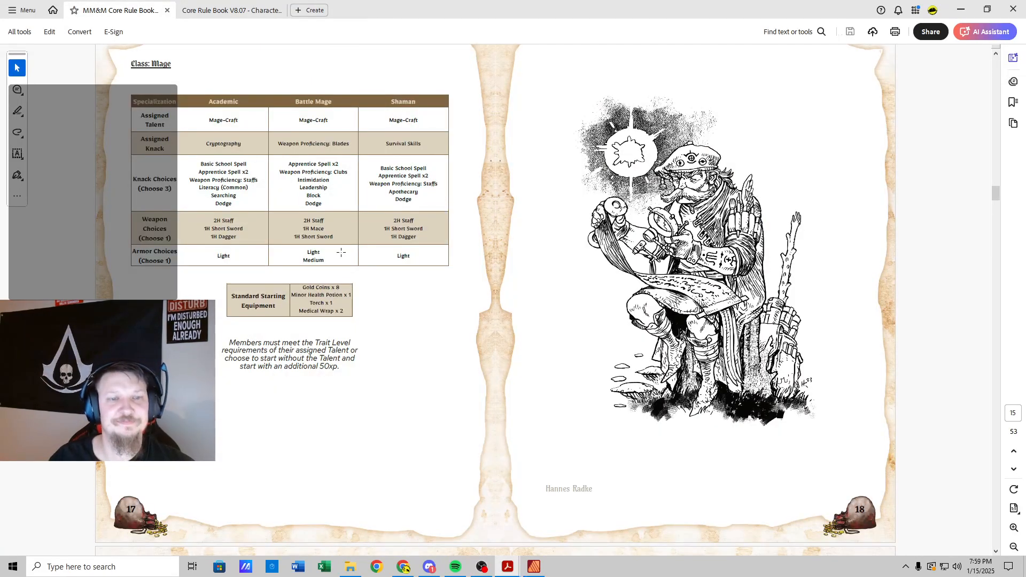
{"action": "scroll", "coordinate": [341, 253], "scroll_direction": "down", "scroll_amount": 8}
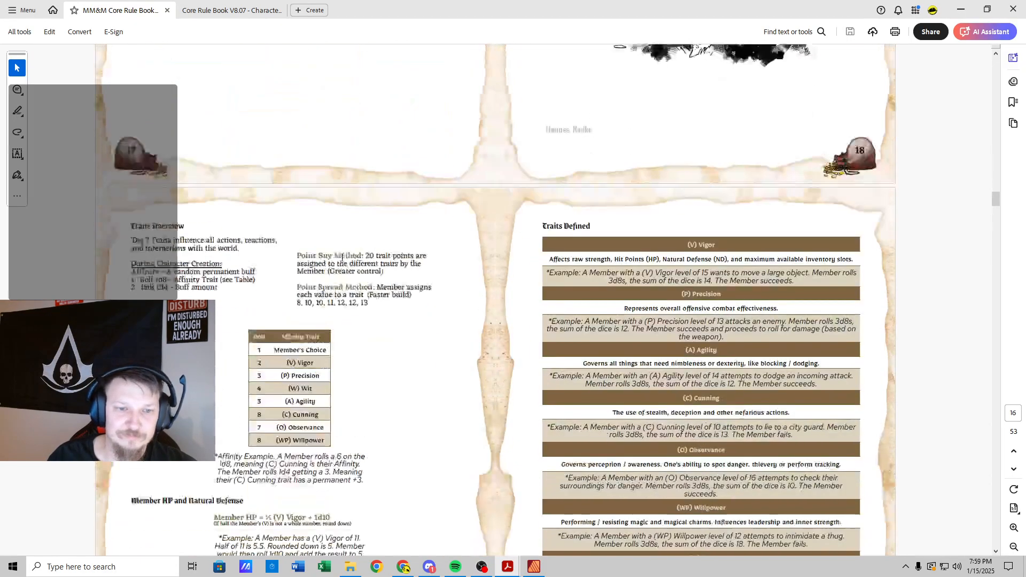
{"action": "scroll", "coordinate": [343, 258], "scroll_direction": "down", "scroll_amount": 3}
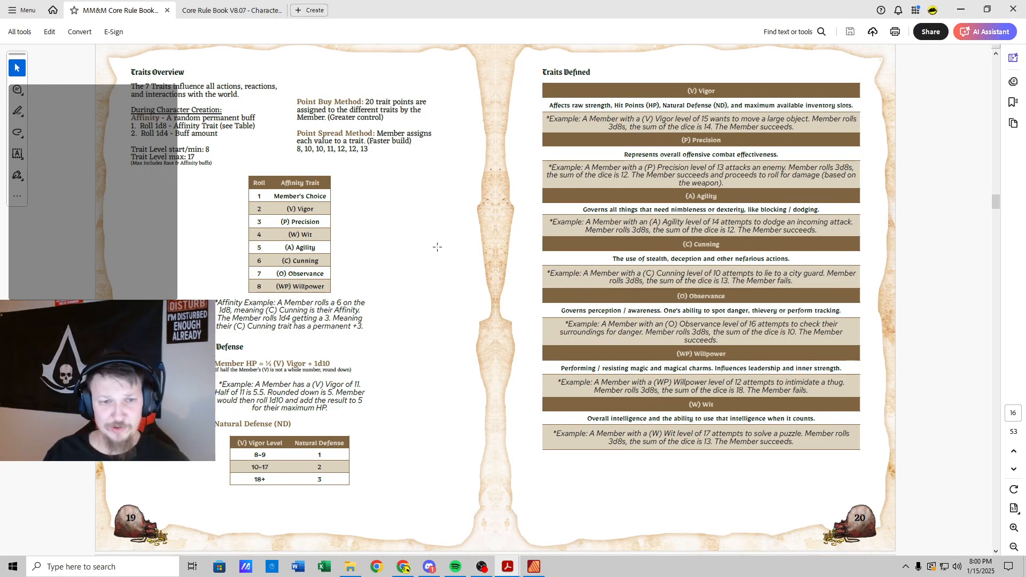
{"action": "scroll", "coordinate": [362, 223], "scroll_direction": "down", "scroll_amount": 2}
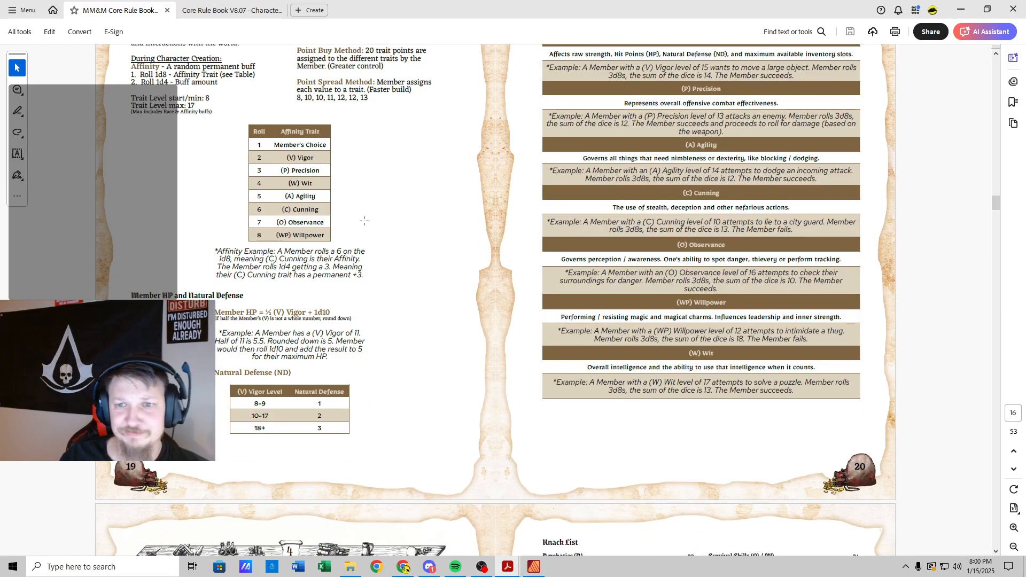
{"action": "scroll", "coordinate": [364, 221], "scroll_direction": "up", "scroll_amount": 1}
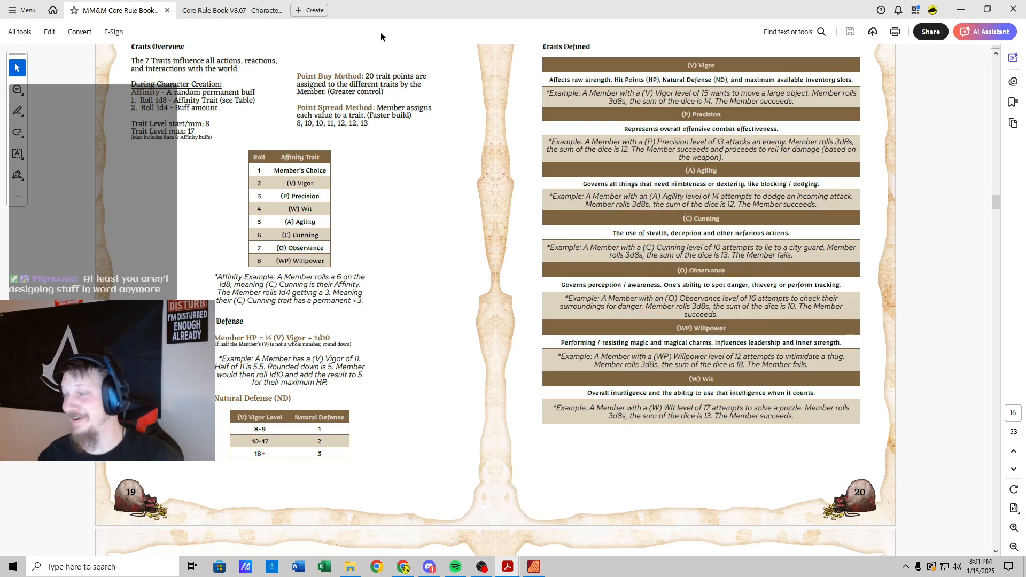
Step: Check the Guild Charter's Base Traits section and compare the Point Buy and Point Spread methods in the rule book
{"action": "left_click", "coordinate": [231, 10]}
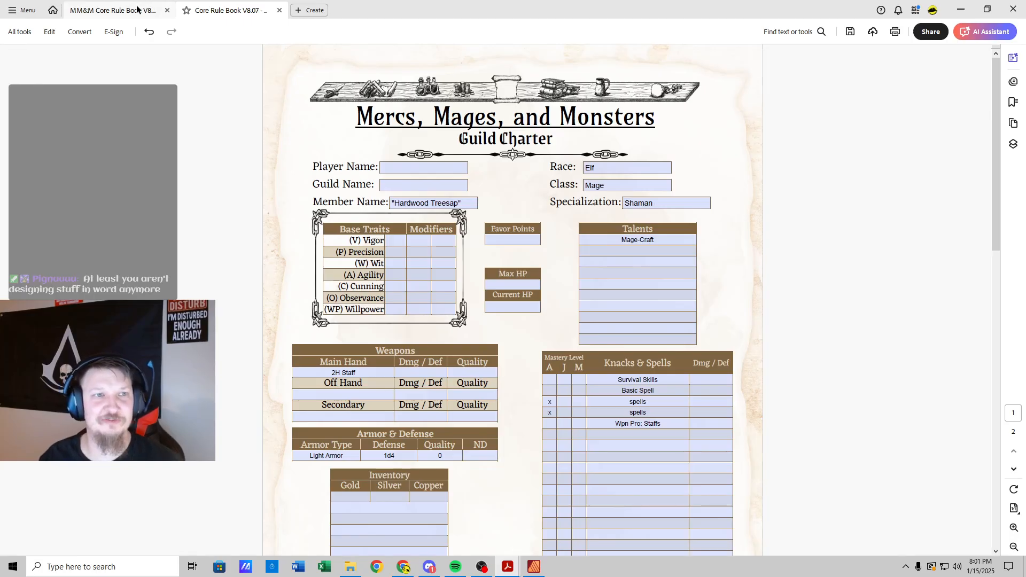
{"action": "left_click", "coordinate": [137, 9]}
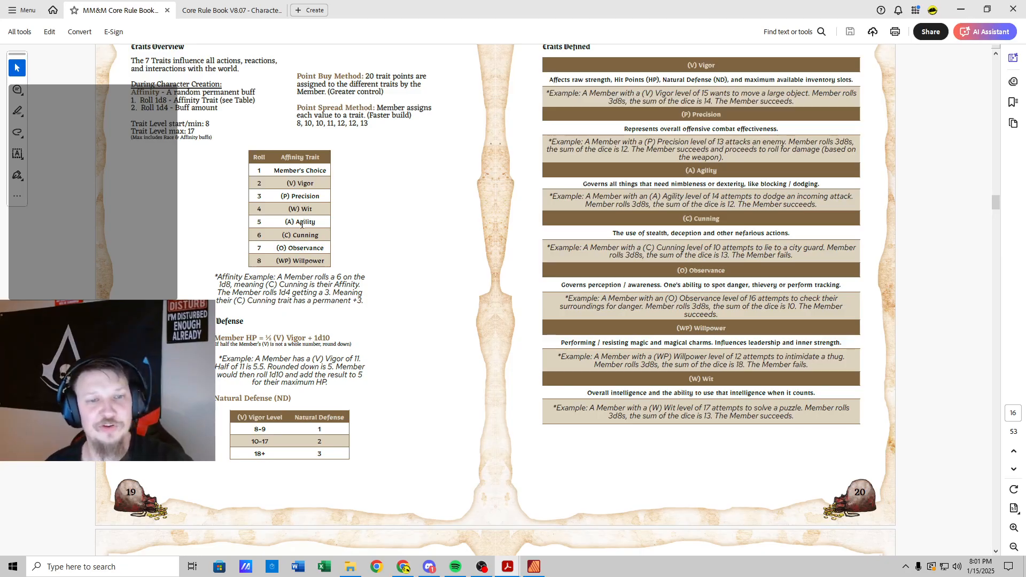
{"action": "left_click_drag", "start_coordinate": [296, 76], "coordinate": [404, 127]}
{"action": "left_click", "coordinate": [328, 115]}
{"action": "left_click", "coordinate": [401, 158]}
{"action": "left_click", "coordinate": [394, 159]}
{"action": "left_click", "coordinate": [394, 158]}
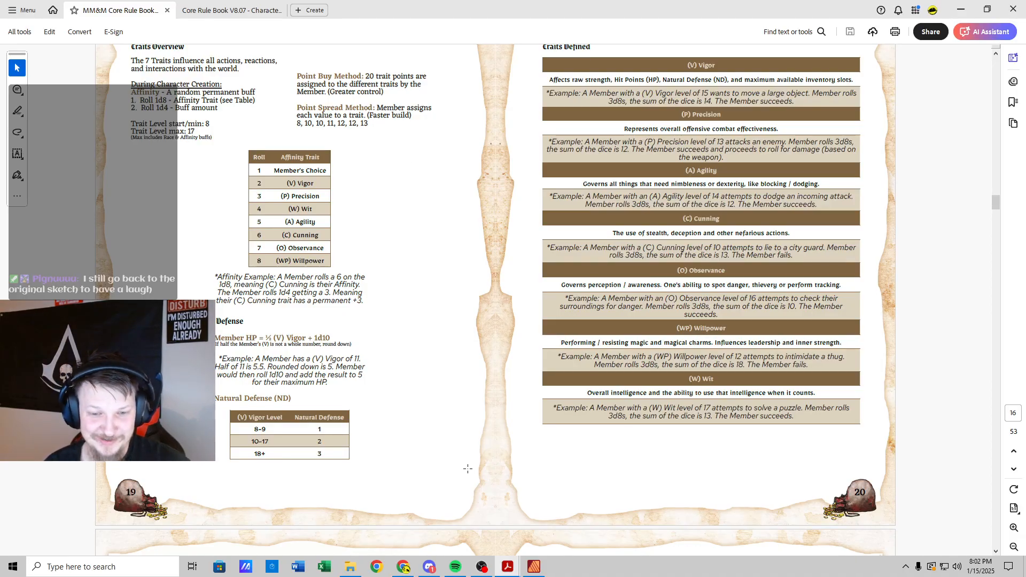
Step: Open Player Guide V4.0 from the Core Rule Book's V4 folder in Affinity Publisher without locating the missing linked resources
{"action": "left_click", "coordinate": [351, 567]}
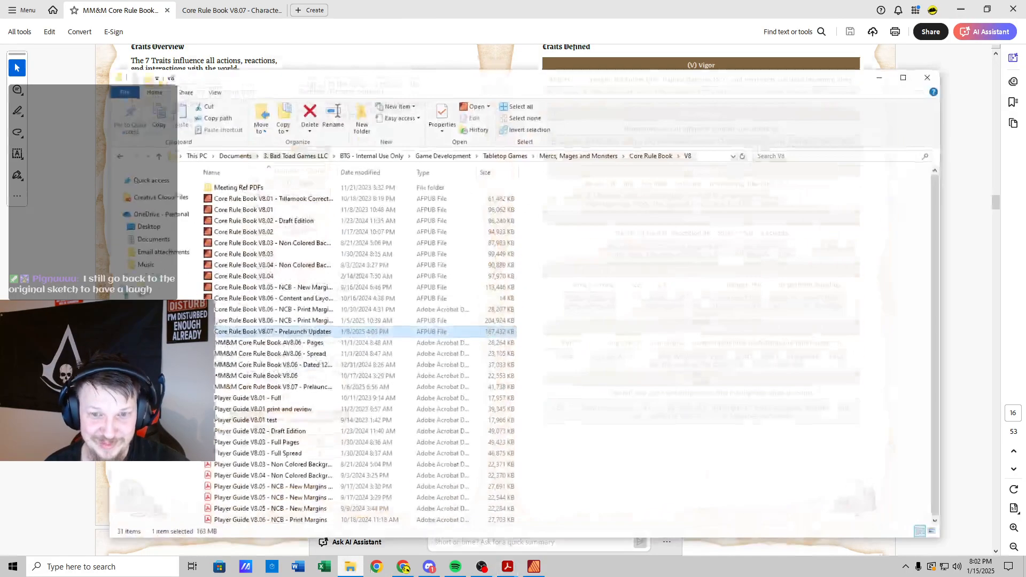
{"action": "left_click", "coordinate": [116, 150]}
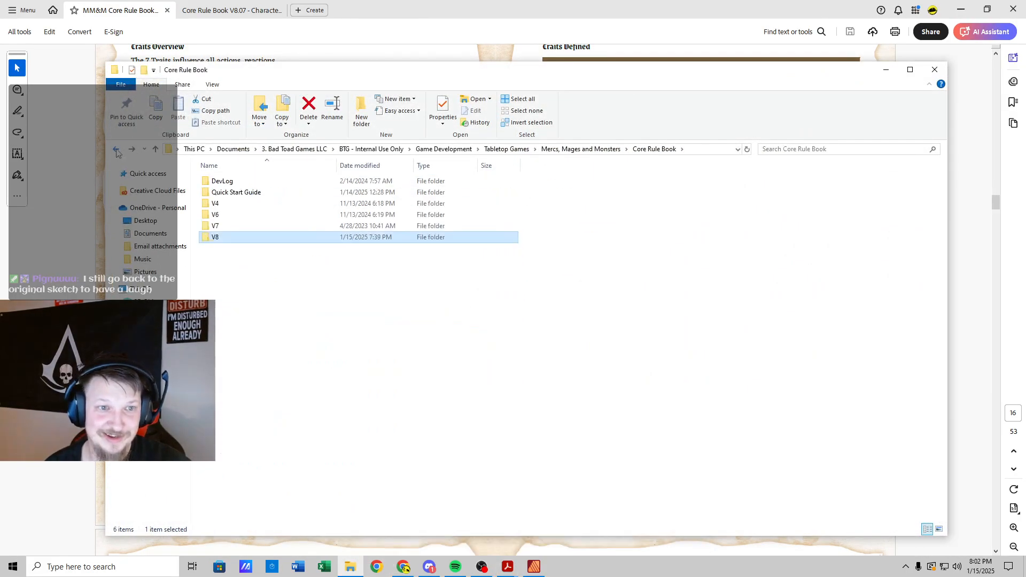
{"action": "double_click", "coordinate": [235, 205]}
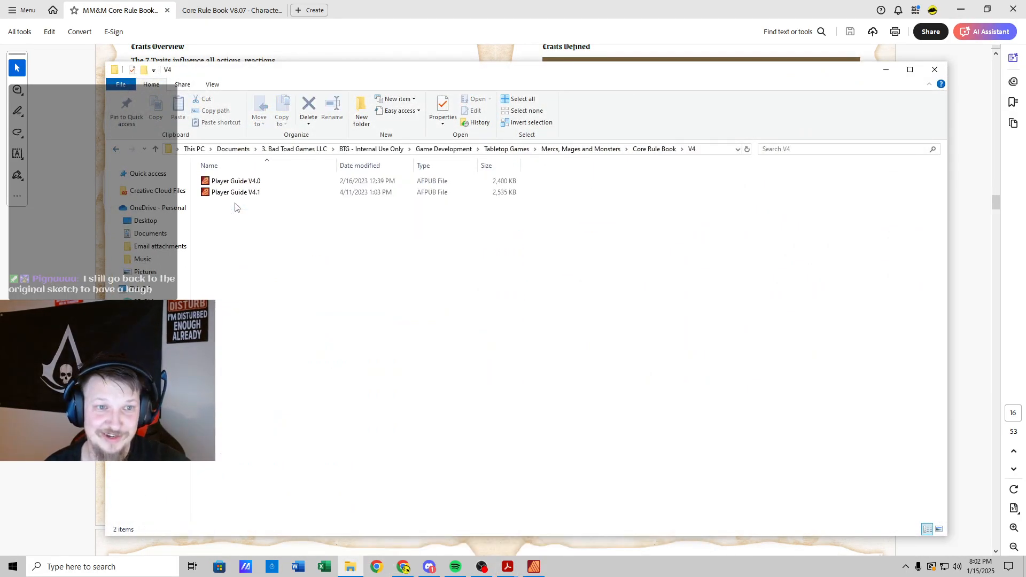
{"action": "double_click", "coordinate": [264, 182]}
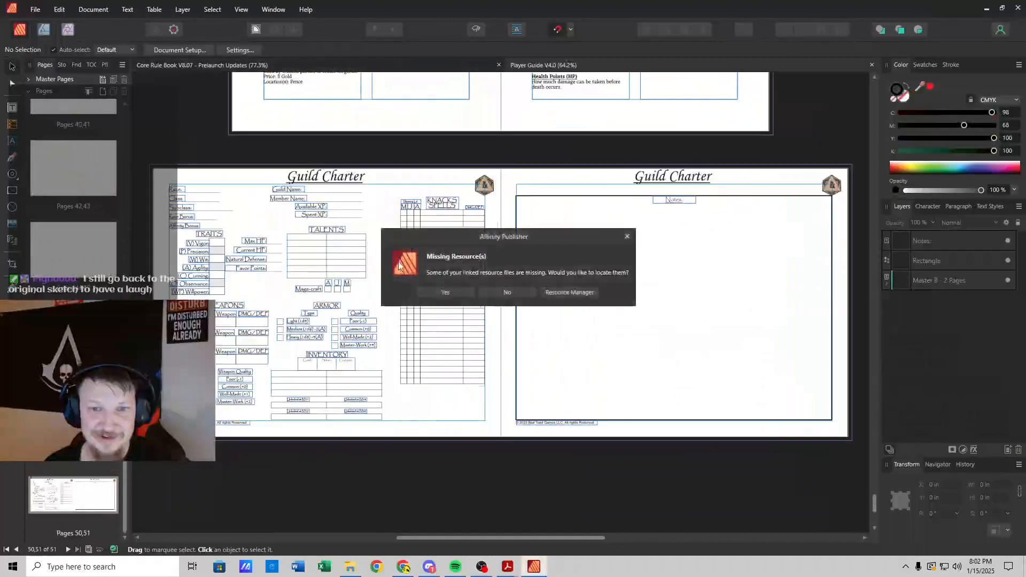
{"action": "left_click", "coordinate": [508, 292]}
Step: Look back through Player Guide V4.0 to its Character Creation pages, close it and return to the rule book PDF
{"action": "scroll", "coordinate": [344, 282], "scroll_direction": "up", "scroll_amount": 5}
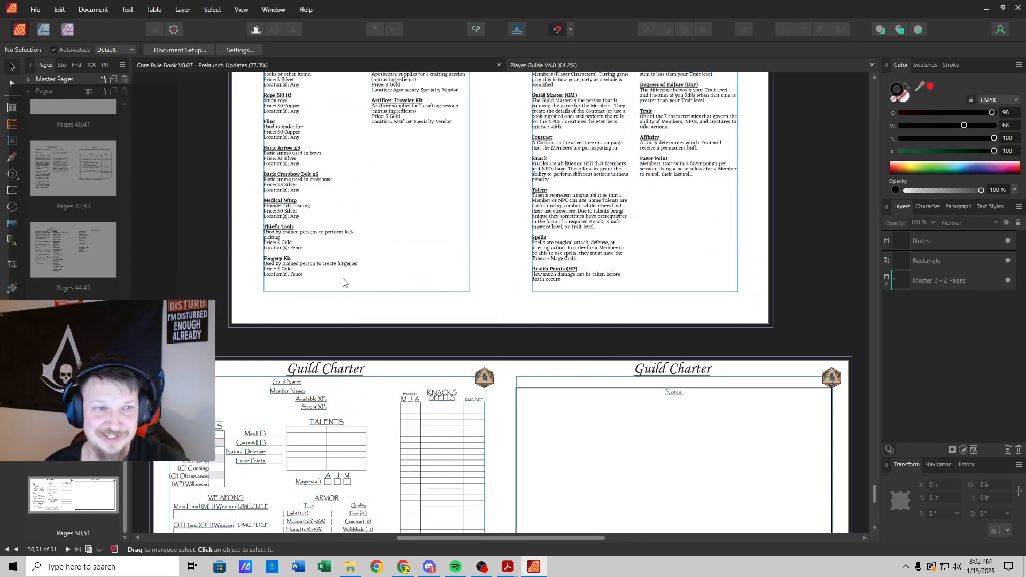
{"action": "scroll", "coordinate": [343, 283], "scroll_direction": "up", "scroll_amount": 7}
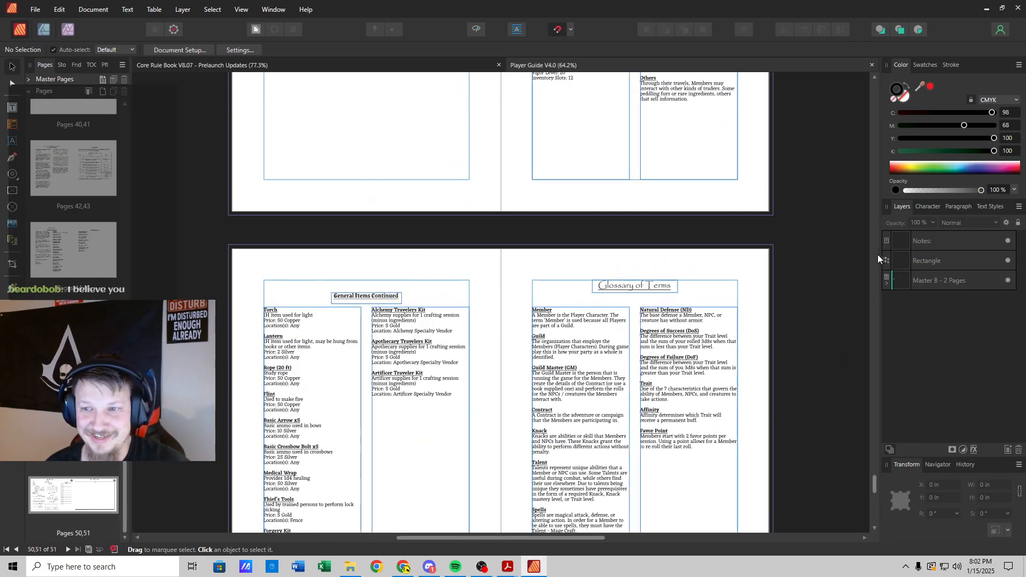
{"action": "scroll", "coordinate": [867, 259], "scroll_direction": "up", "scroll_amount": 3}
{"action": "left_click_drag", "start_coordinate": [877, 484], "coordinate": [874, 138]}
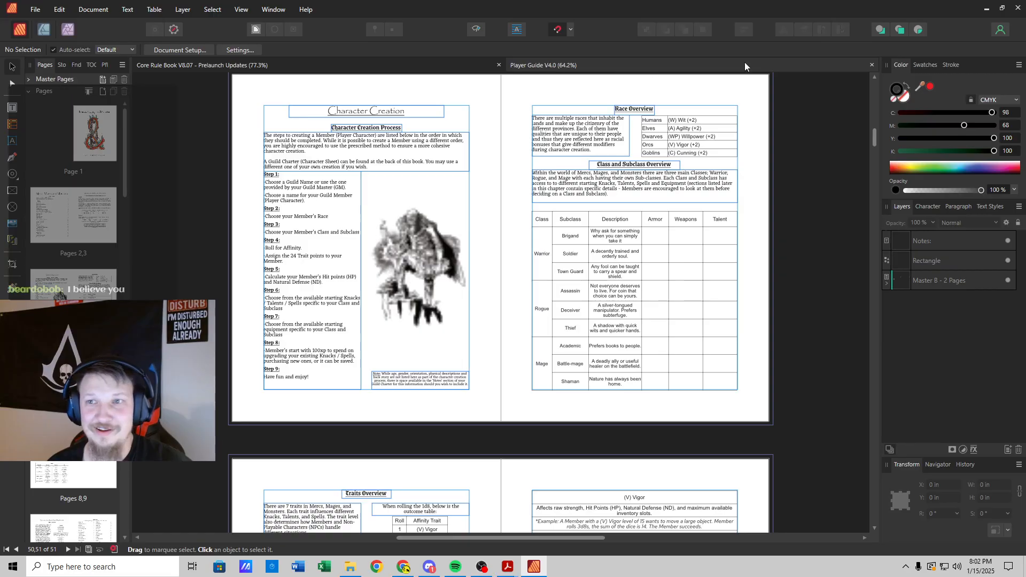
{"action": "left_click", "coordinate": [873, 65]}
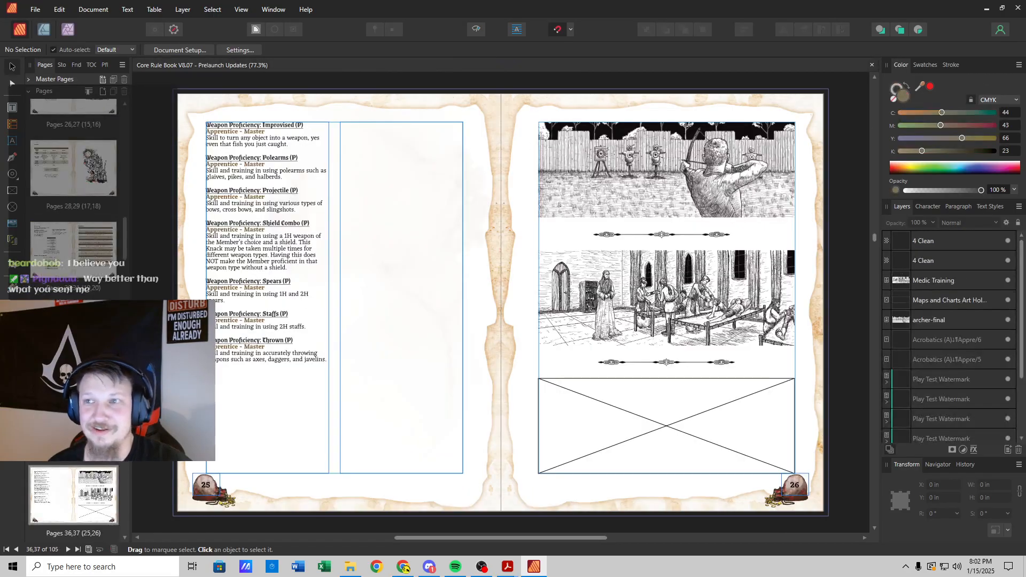
{"action": "left_click", "coordinate": [987, 8]}
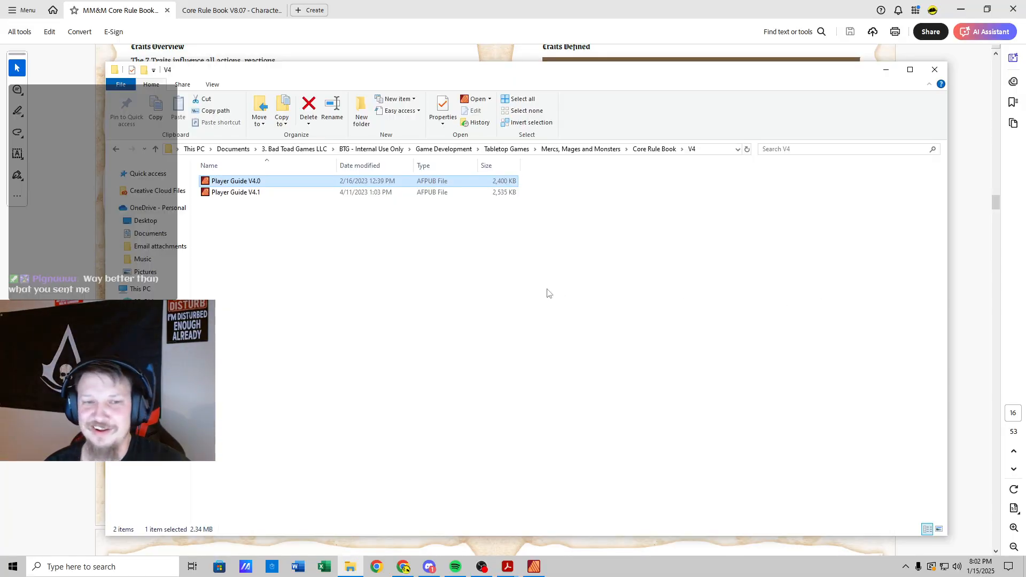
{"action": "left_click", "coordinate": [589, 271]}
{"action": "left_click", "coordinate": [886, 70]}
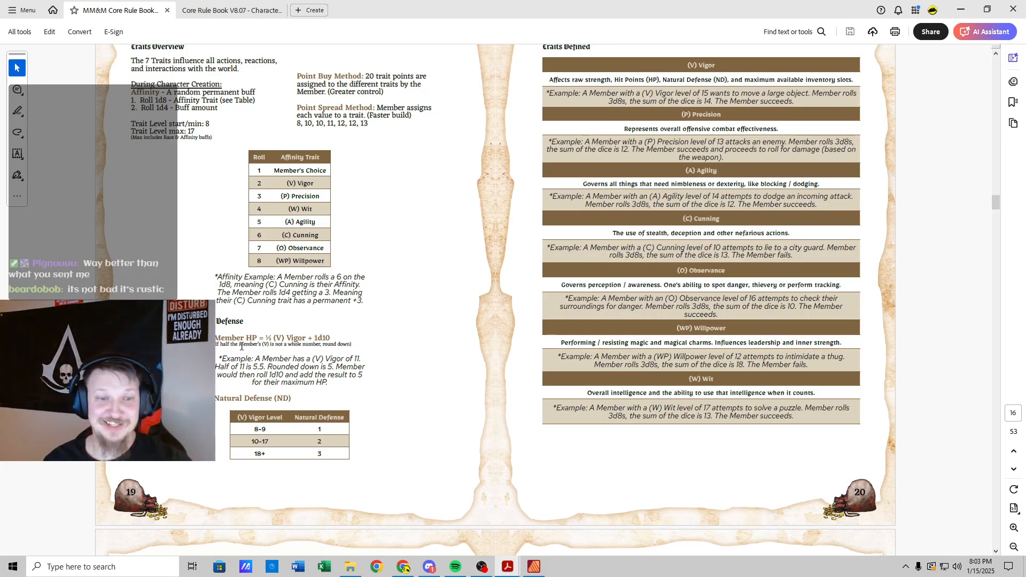
Step: Return to the Guild Charter and set the base traits Willpower to 12 and Wit to 16
{"action": "left_click", "coordinate": [202, 10]}
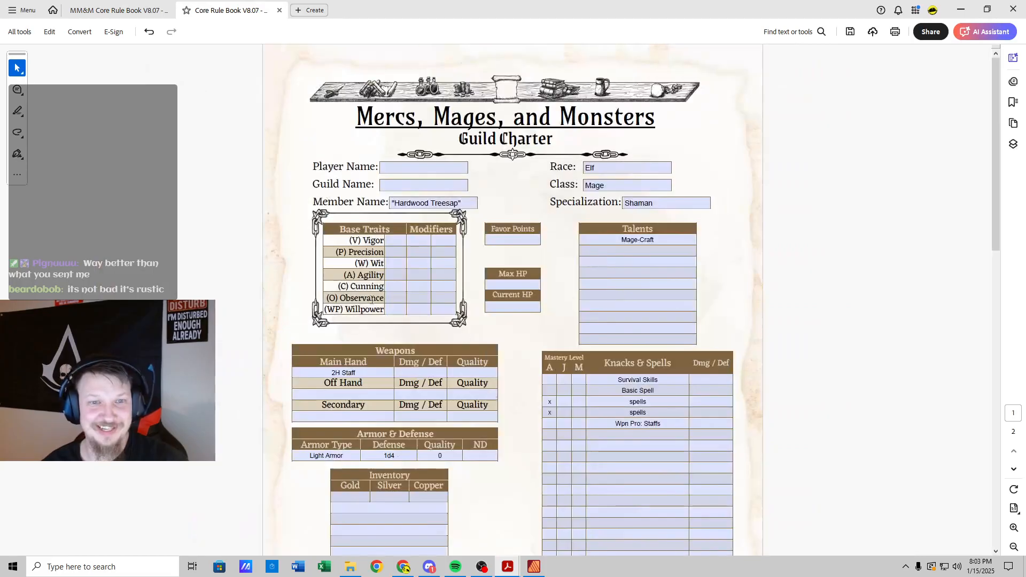
{"action": "left_click", "coordinate": [401, 261]}
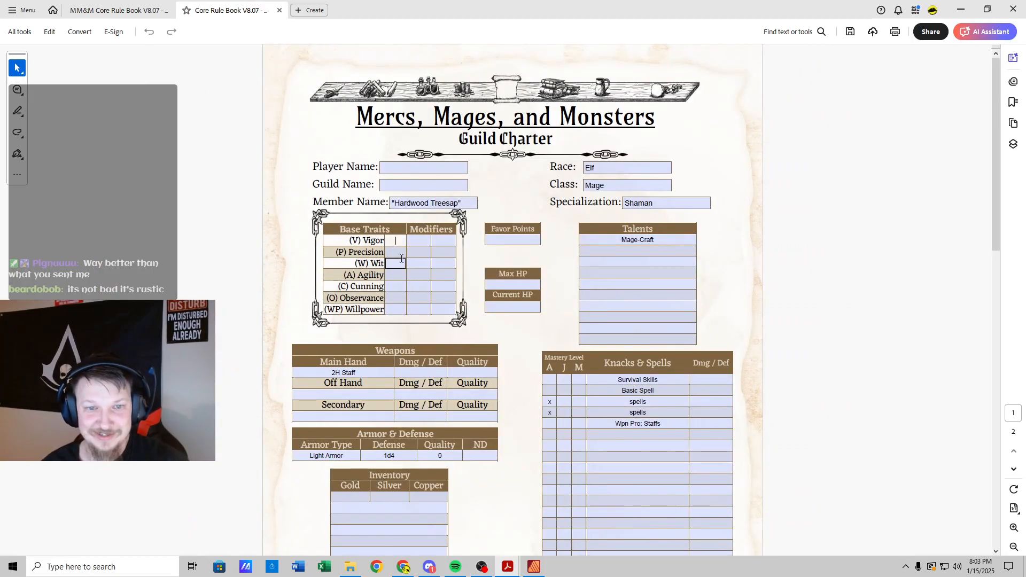
{"action": "left_click", "coordinate": [397, 254]}
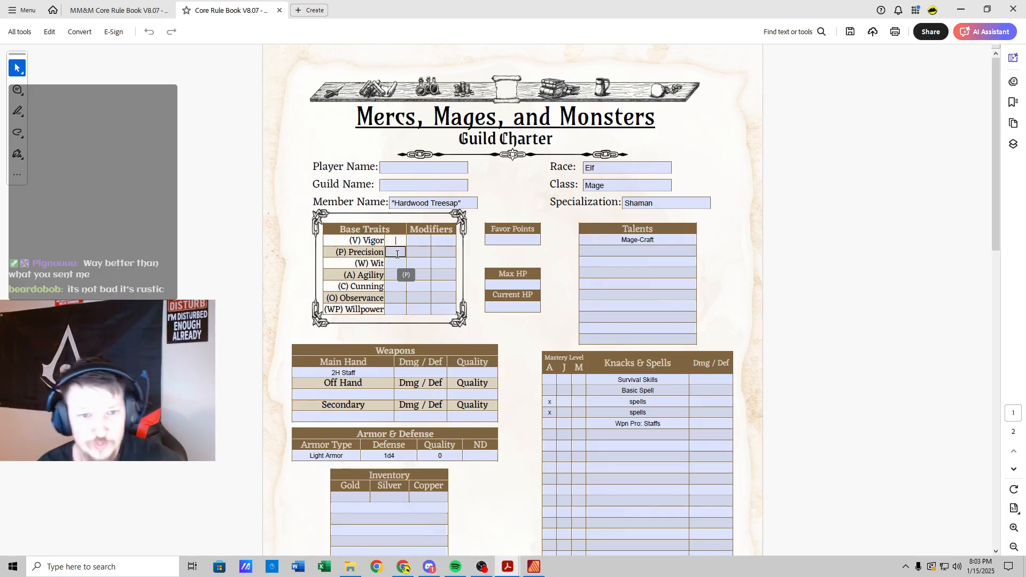
{"action": "left_click", "coordinate": [392, 310]}
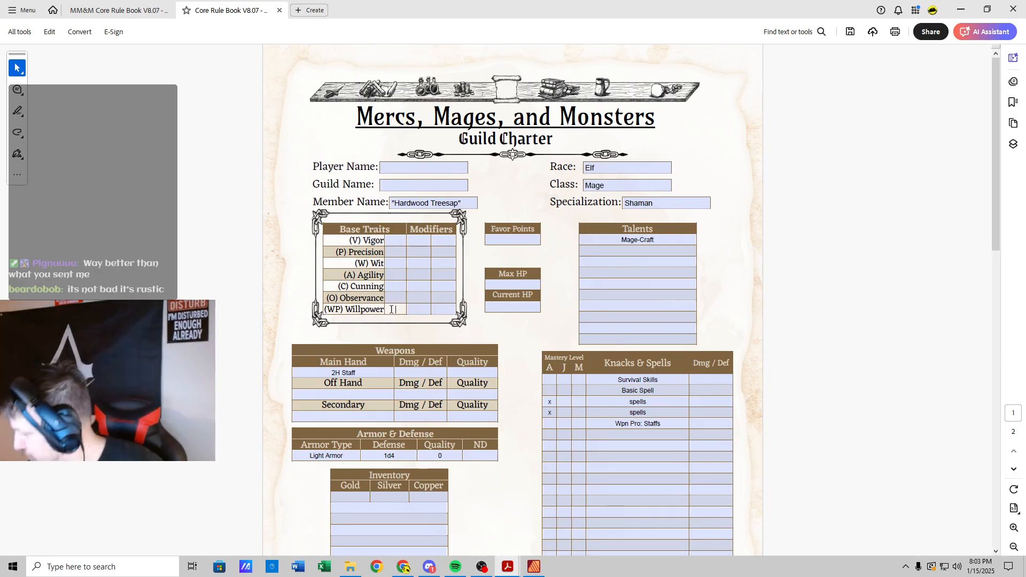
{"action": "type", "text": "12"}
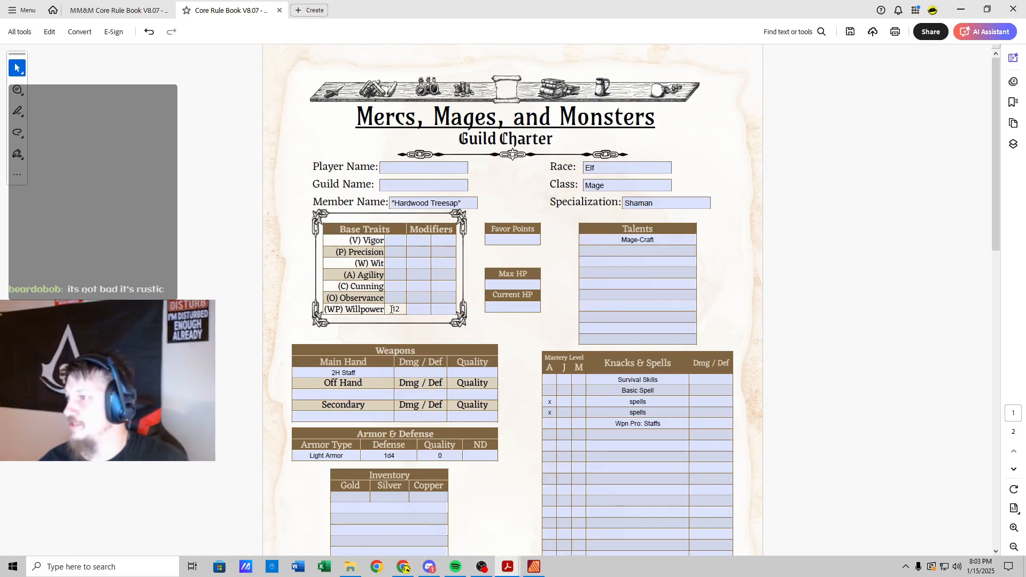
{"action": "left_click", "coordinate": [396, 298]}
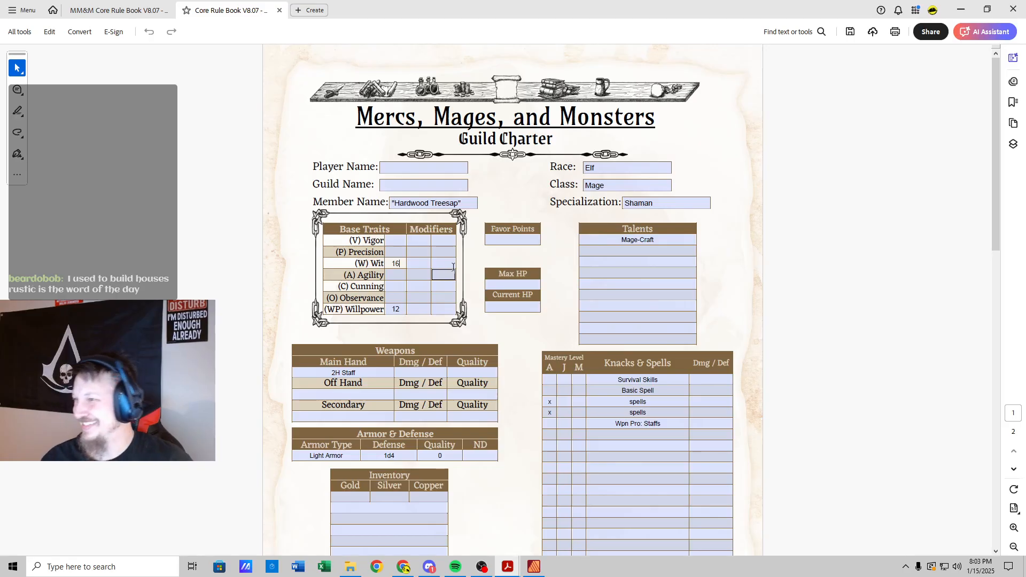
Step: Set the Vigor base trait to 13 and Agility to 10
{"action": "left_click", "coordinate": [395, 243]}
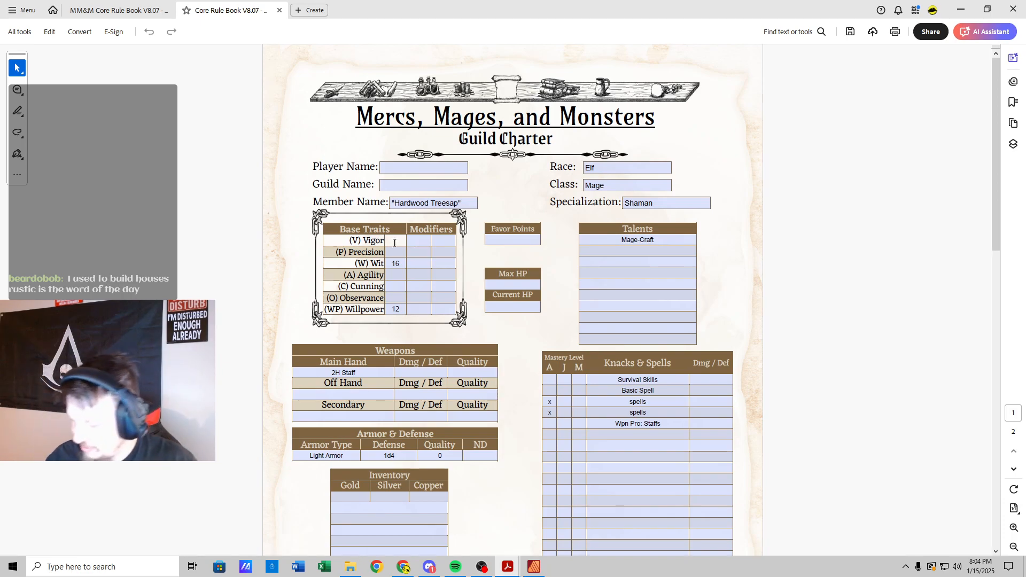
{"action": "type", "text": "13"}
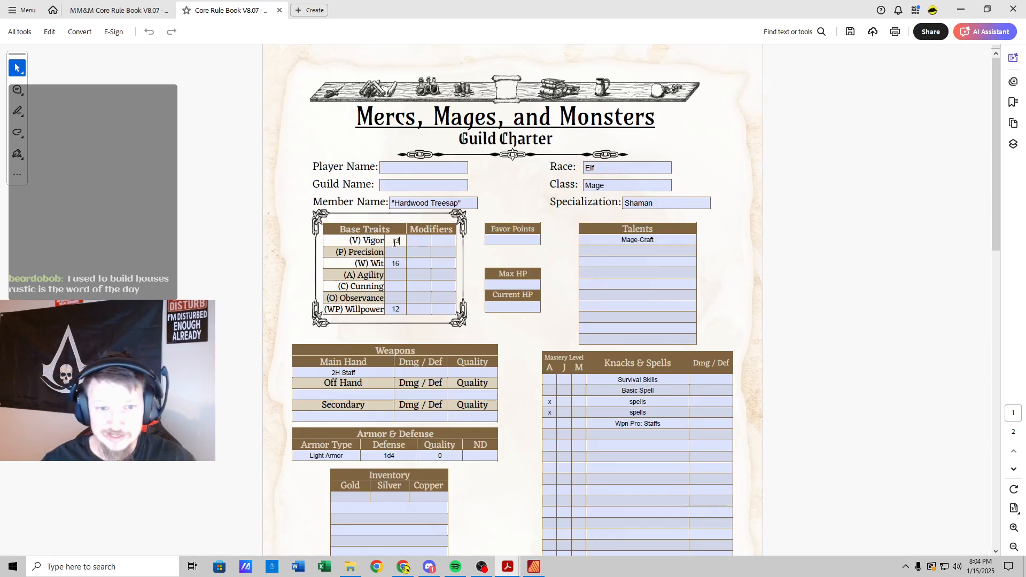
{"action": "left_click", "coordinate": [401, 276]}
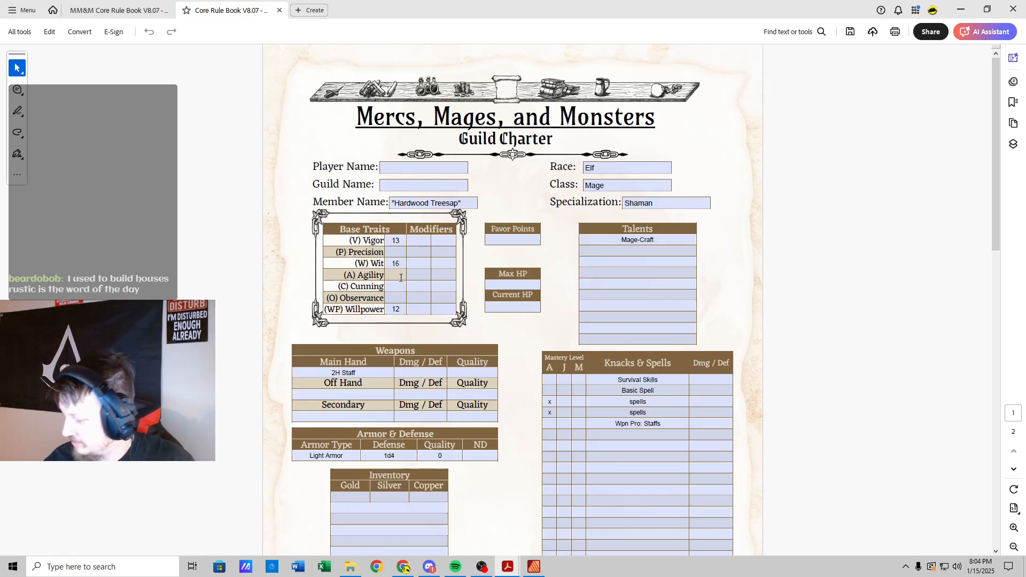
{"action": "type", "text": "10"}
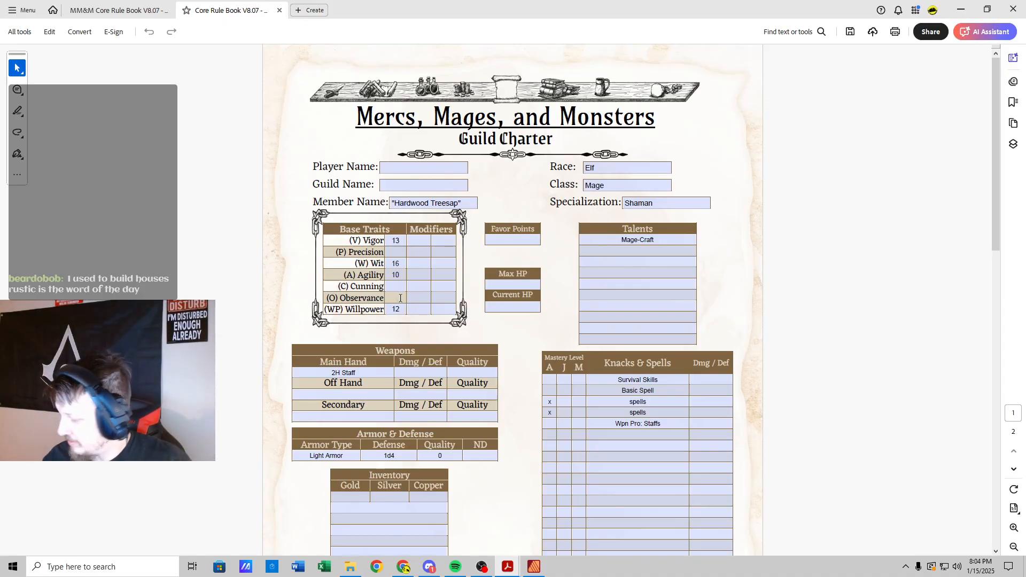
Step: Complete the base traits with Precision 11, Cunning 10 and Observance 10, leaving the modifiers empty
{"action": "left_click", "coordinate": [396, 252]}
{"action": "type", "text": "11"}
{"action": "left_click", "coordinate": [403, 285]}
{"action": "type", "text": "10"}
{"action": "left_click", "coordinate": [448, 273]}
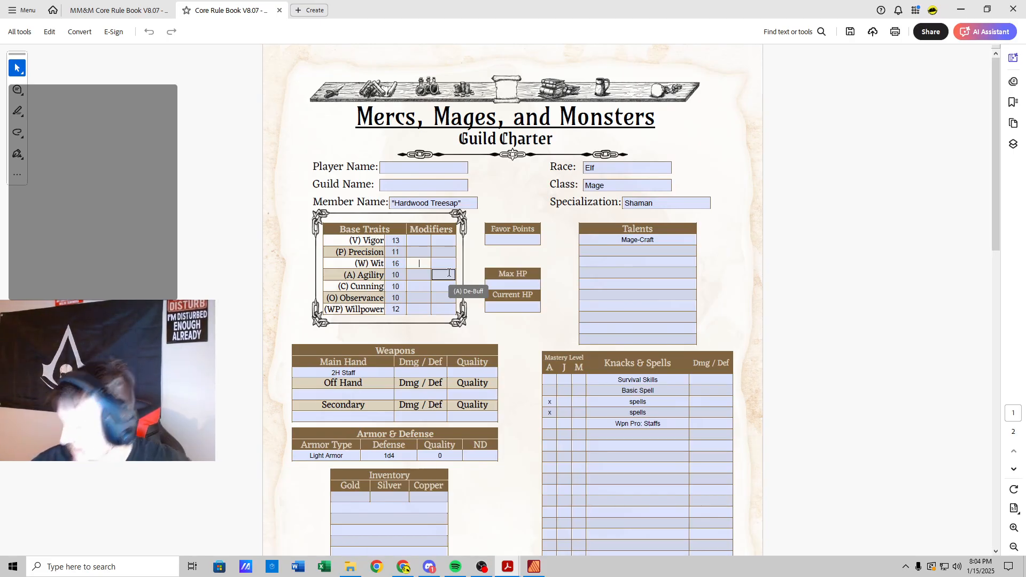
{"action": "left_click", "coordinate": [447, 261]}
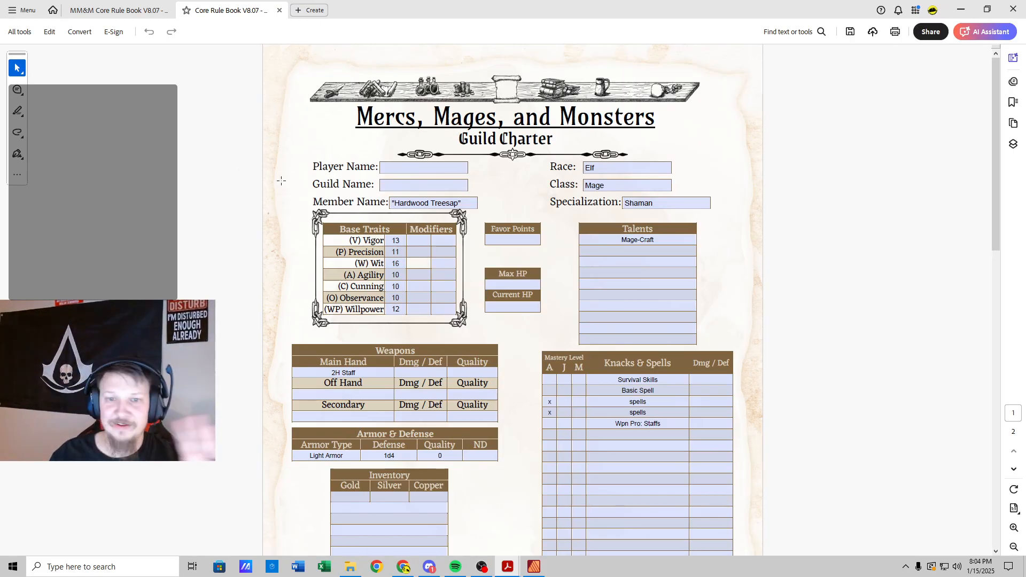
Step: Set the member's Favor Points to 2
{"action": "left_click", "coordinate": [517, 240]}
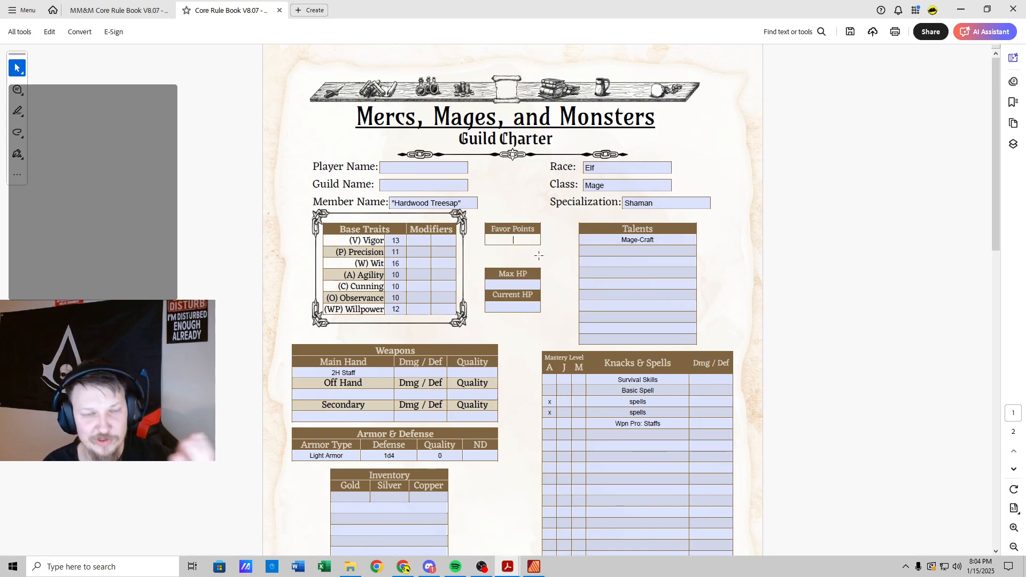
{"action": "type", "text": "3"}
{"action": "key", "text": "BackSpace"}
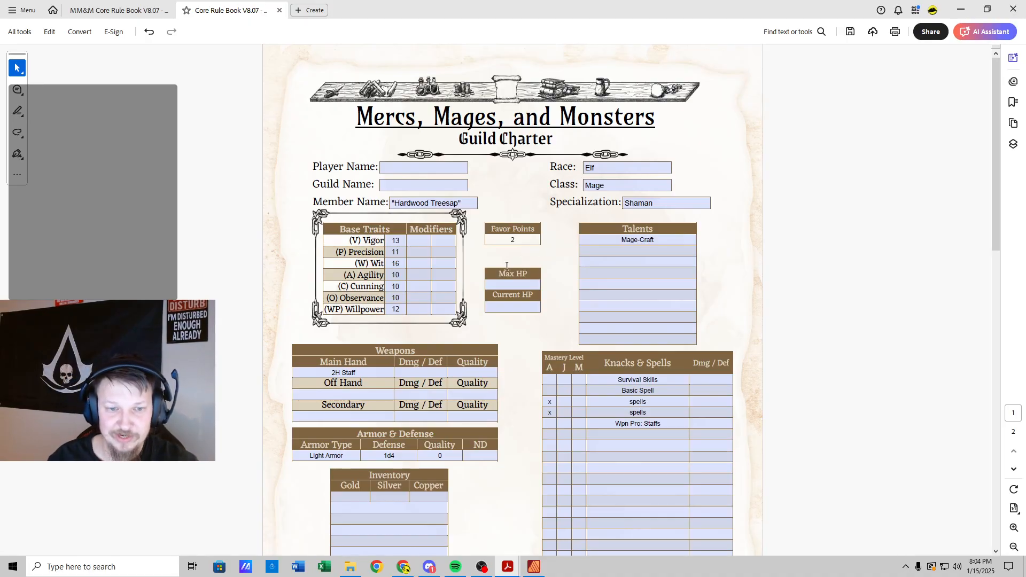
Step: Check the Member HP formula on the rule book's traits page and enter 16 as Max HP in the Guild Charter
{"action": "left_click", "coordinate": [100, 12]}
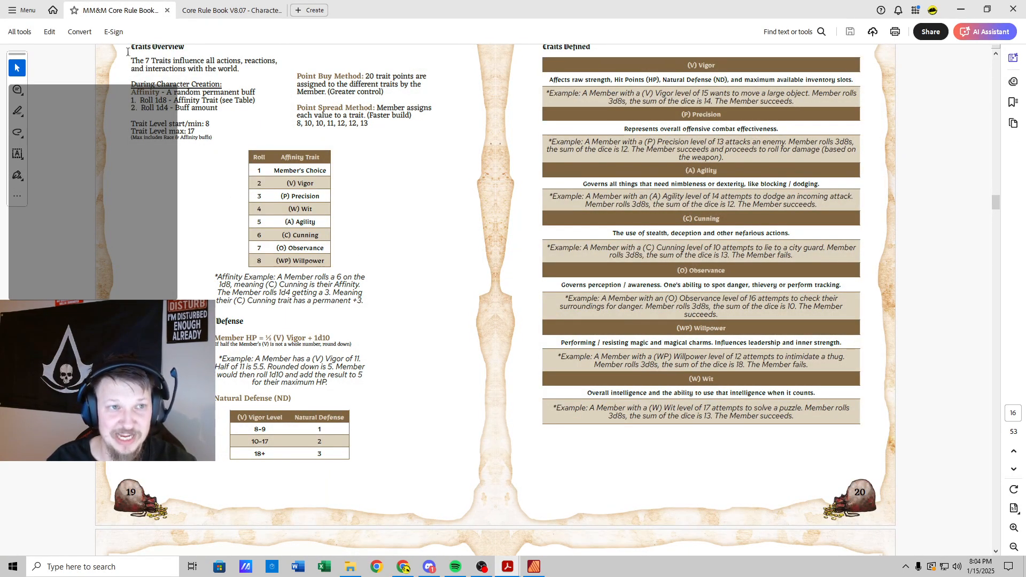
{"action": "left_click", "coordinate": [244, 10]}
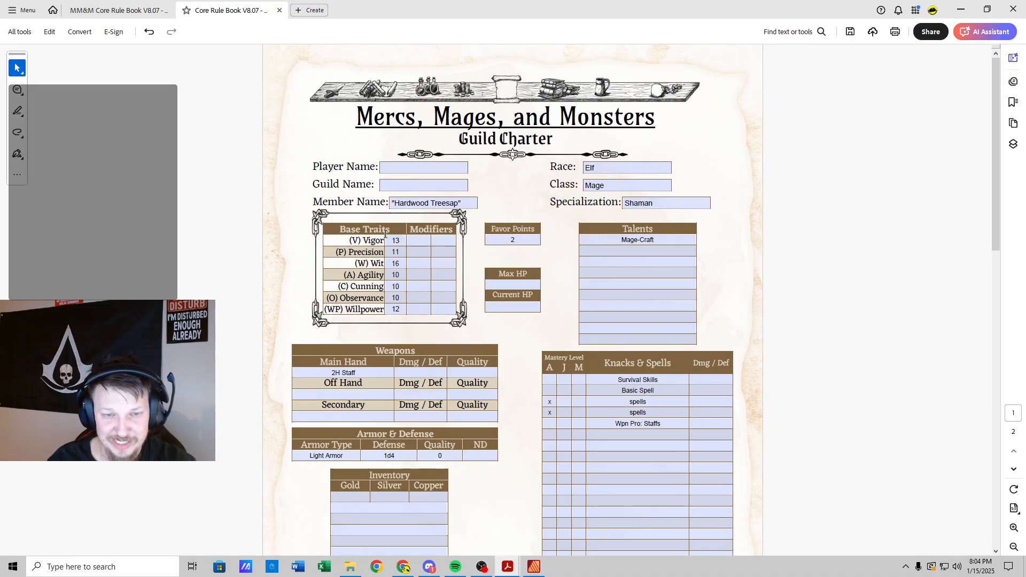
{"action": "left_click", "coordinate": [143, 11]}
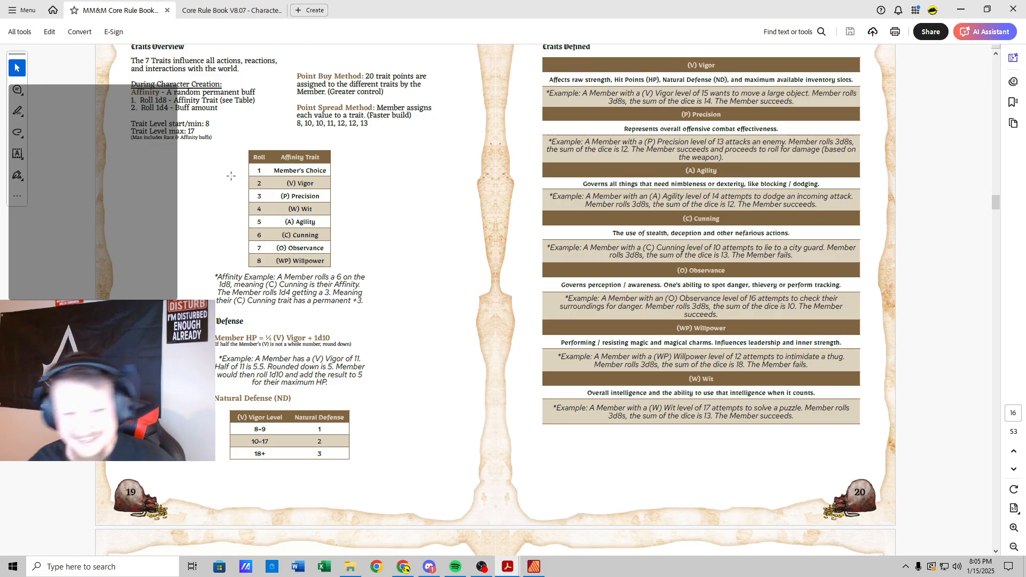
{"action": "left_click", "coordinate": [232, 10]}
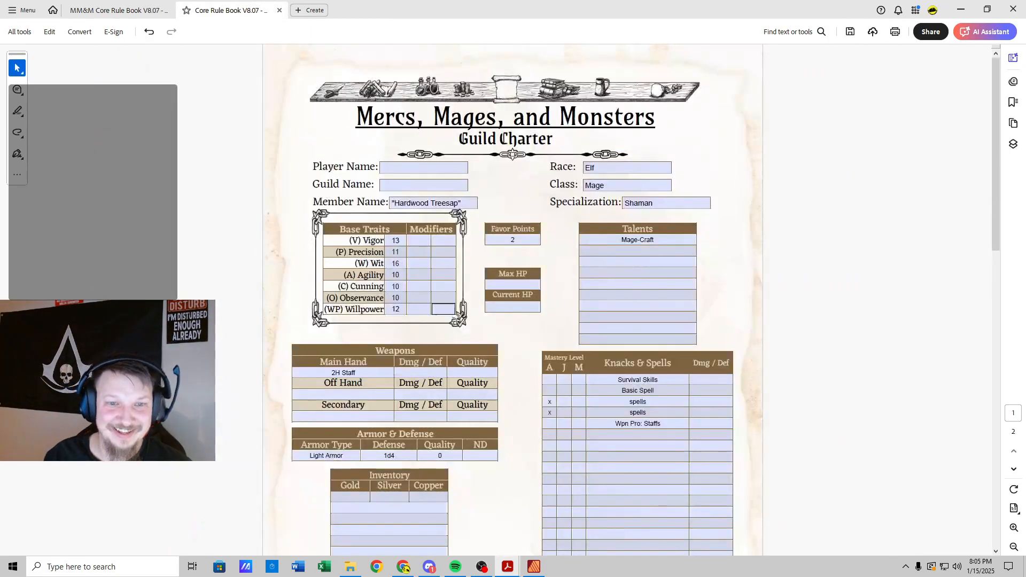
{"action": "left_click", "coordinate": [513, 284]}
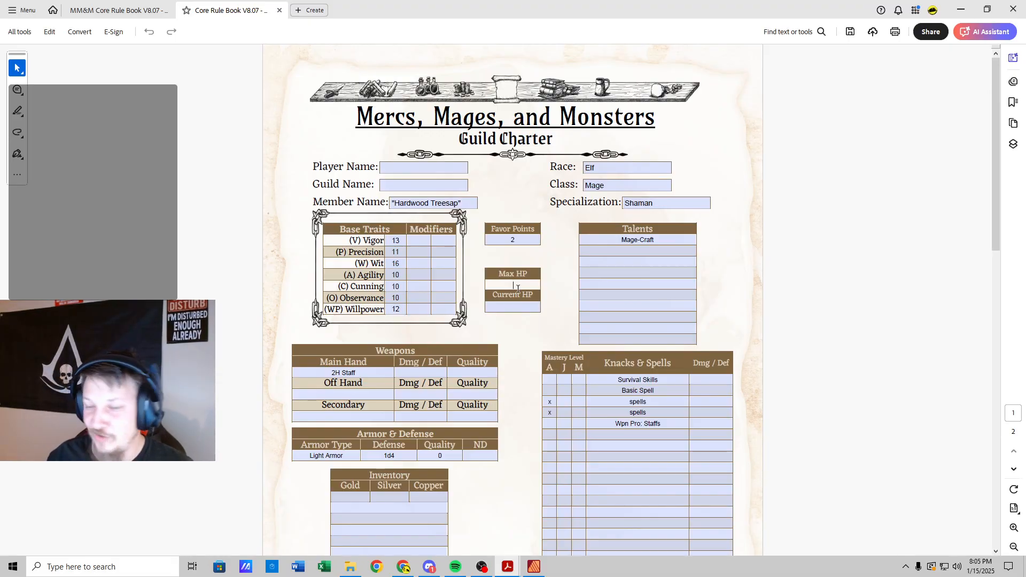
{"action": "type", "text": "16"}
{"action": "left_click", "coordinate": [629, 262]}
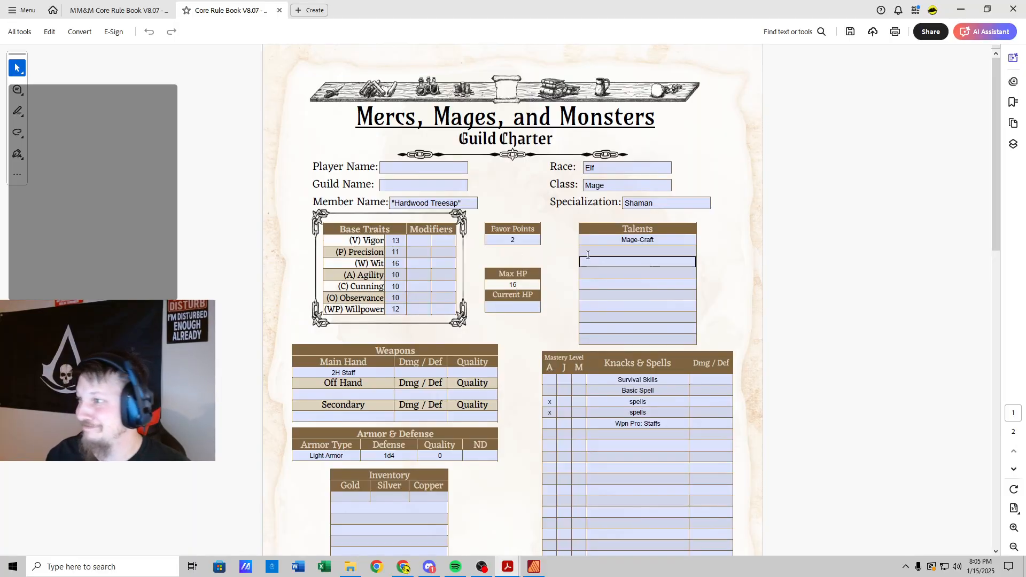
{"action": "left_click", "coordinate": [529, 306]}
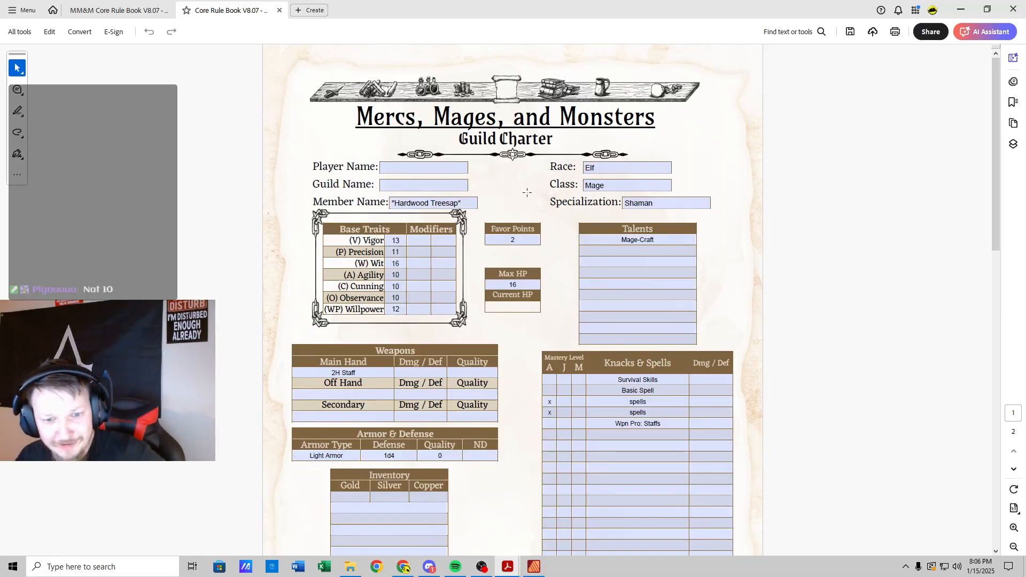
Step: Check the rule book's Natural Defense table and enter 2 as ND in the Guild Charter's Armor & Defense section
{"action": "scroll", "coordinate": [528, 197], "scroll_direction": "down", "scroll_amount": 3}
{"action": "scroll", "coordinate": [526, 198], "scroll_direction": "down", "scroll_amount": 2}
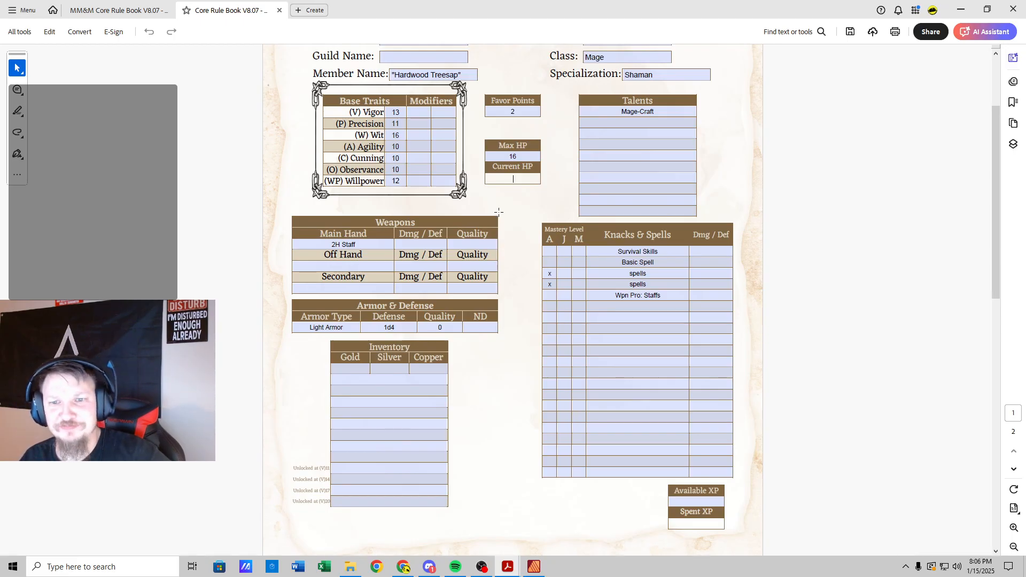
{"action": "left_click", "coordinate": [135, 11]}
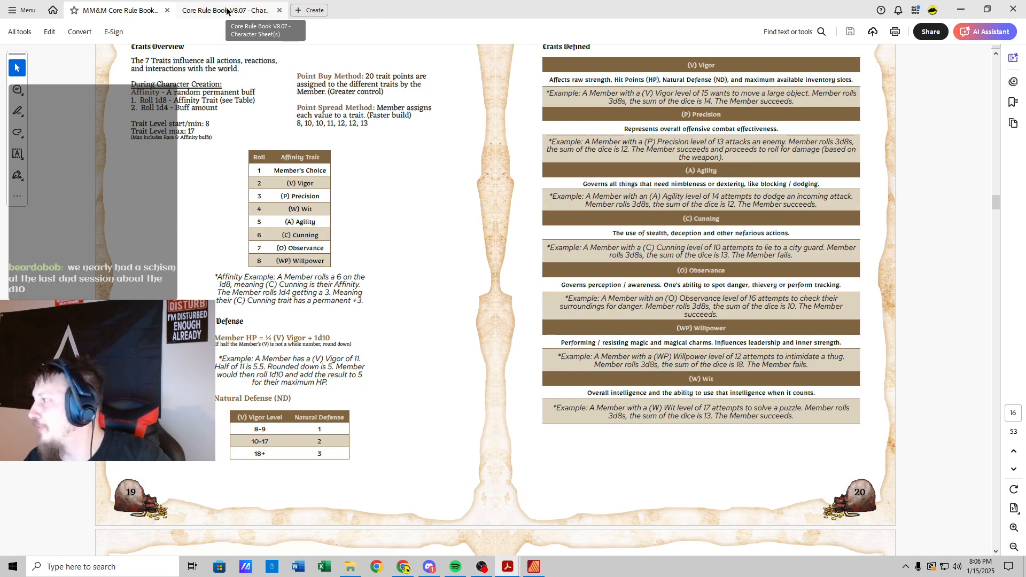
{"action": "left_click", "coordinate": [227, 11]}
{"action": "left_click", "coordinate": [480, 327]}
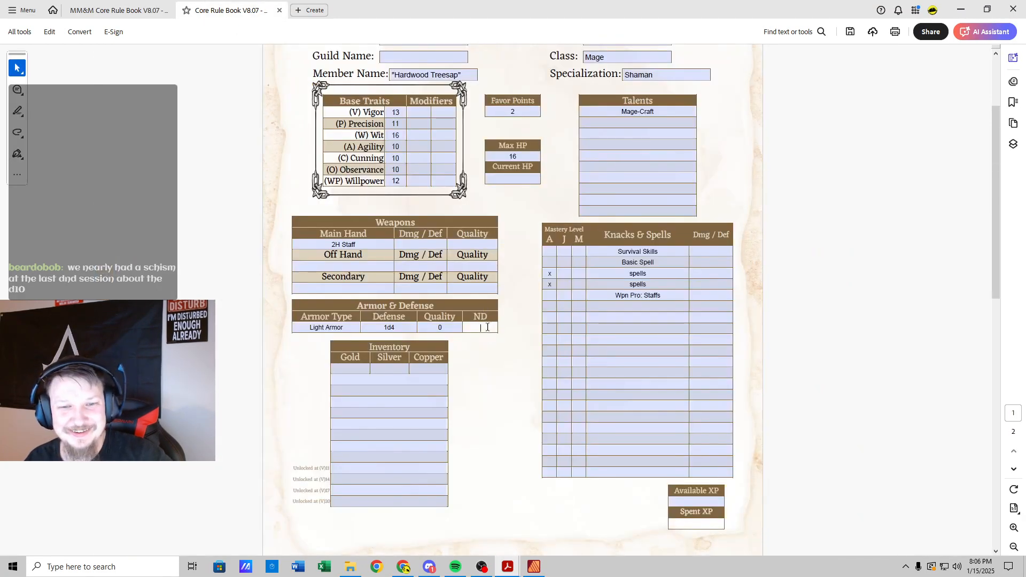
{"action": "type", "text": "2"}
{"action": "left_click", "coordinate": [524, 353]}
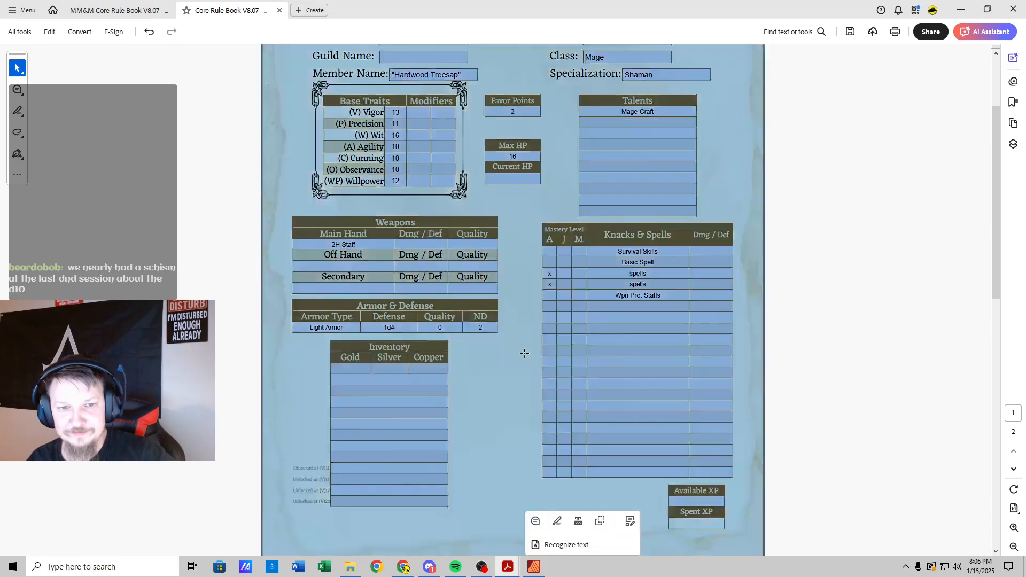
{"action": "left_click", "coordinate": [524, 355]}
Step: Review the charter's knacks and talents against the rule book's Character Creation Process, reading on to Step 9 about starting XP
{"action": "left_click", "coordinate": [622, 296]}
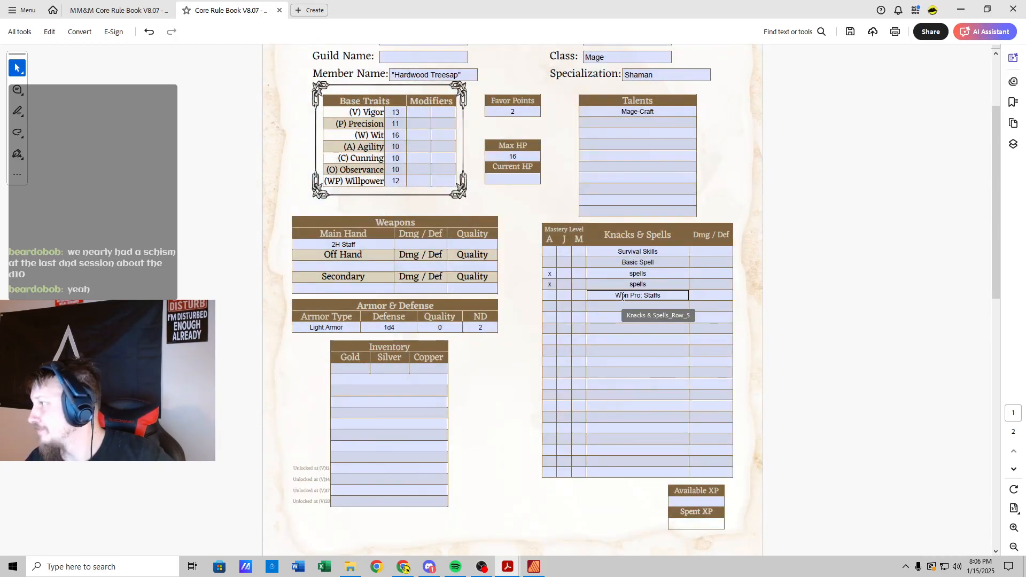
{"action": "left_click", "coordinate": [641, 112]}
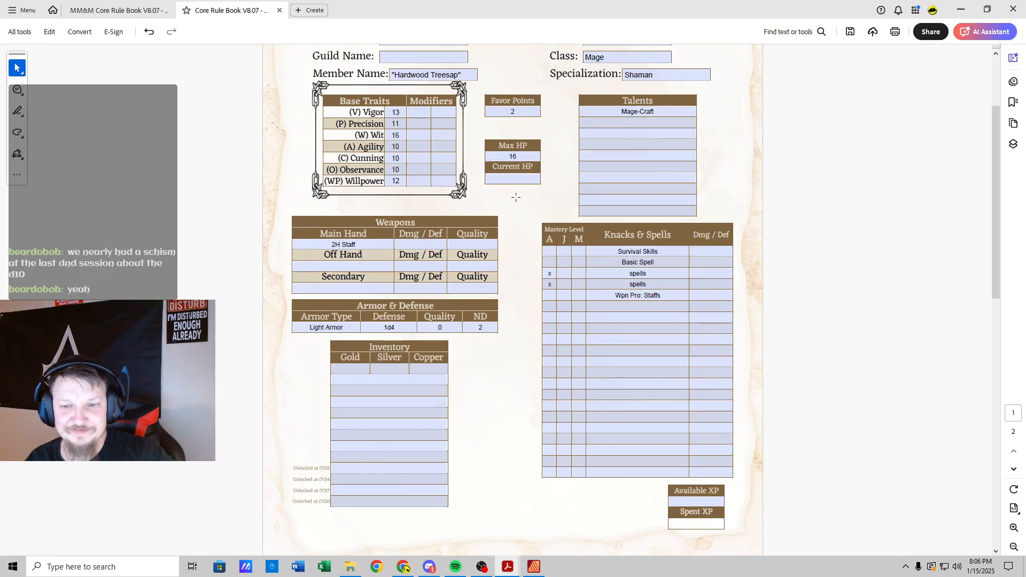
{"action": "left_click", "coordinate": [128, 10]}
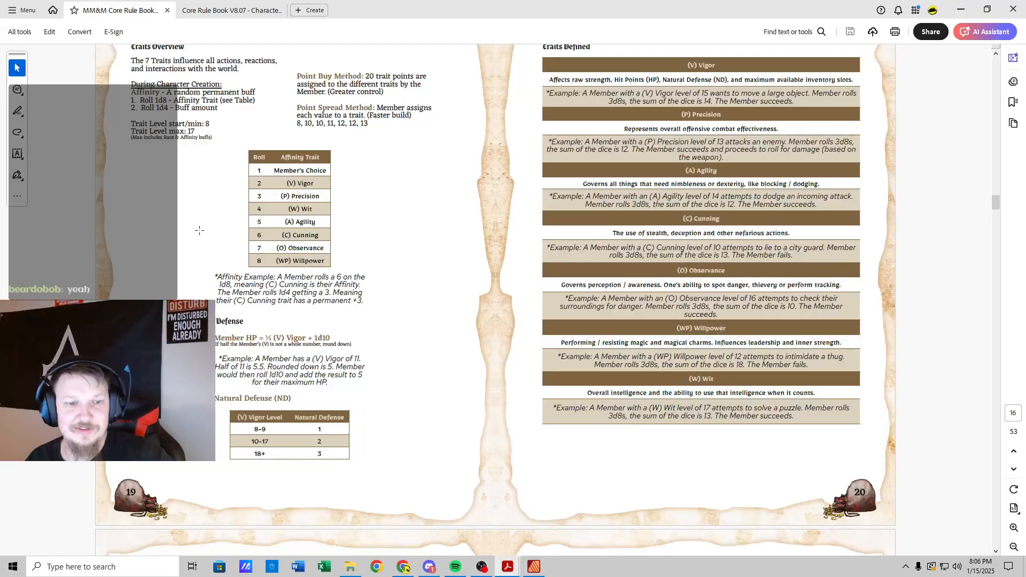
{"action": "scroll", "coordinate": [199, 230], "scroll_direction": "up", "scroll_amount": 15}
{"action": "scroll", "coordinate": [230, 288], "scroll_direction": "up", "scroll_amount": 15}
{"action": "scroll", "coordinate": [227, 287], "scroll_direction": "up", "scroll_amount": 15}
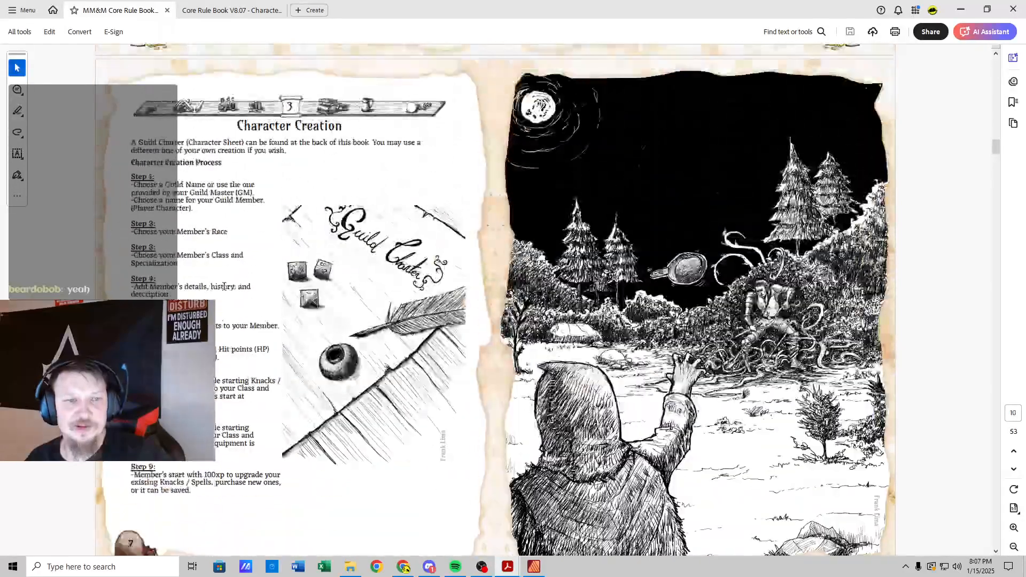
{"action": "scroll", "coordinate": [225, 287], "scroll_direction": "down", "scroll_amount": 2}
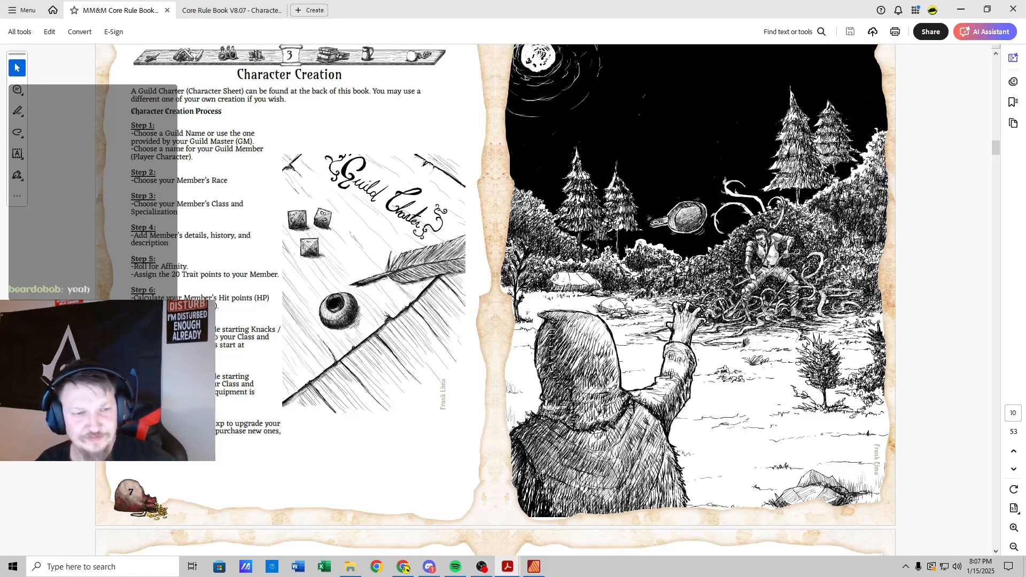
{"action": "scroll", "coordinate": [496, 300], "scroll_direction": "down", "scroll_amount": 4}
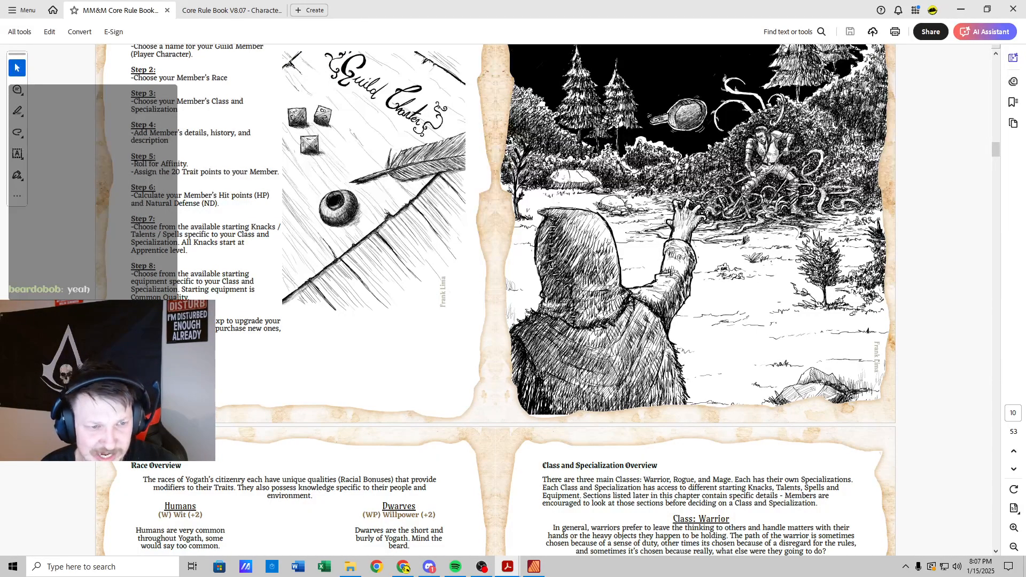
{"action": "left_click_drag", "start_coordinate": [216, 322], "coordinate": [281, 323]}
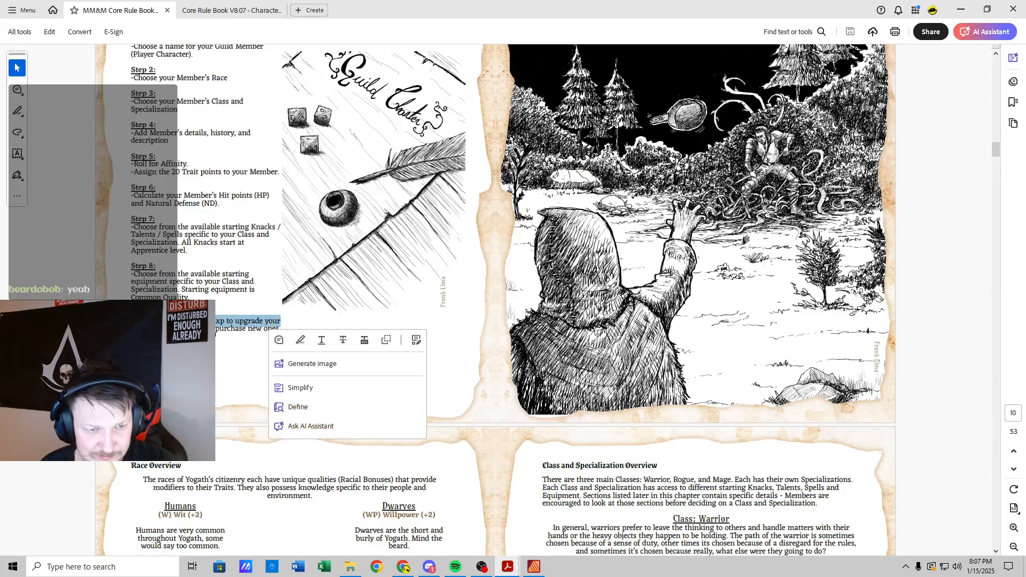
{"action": "left_click", "coordinate": [224, 344]}
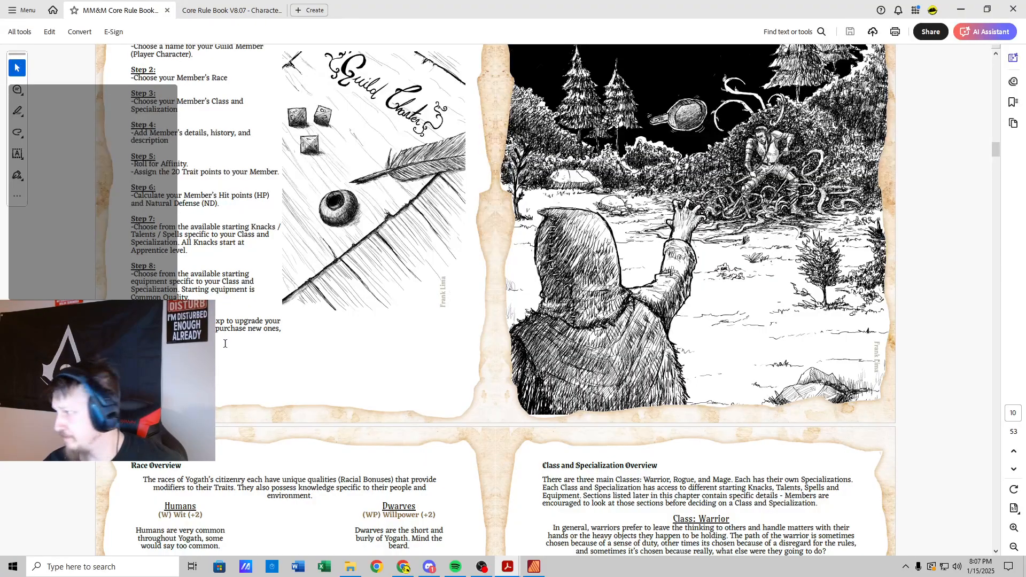
Step: Return to the Guild Charter and enter 100 as the Available XP
{"action": "left_click", "coordinate": [230, 10]}
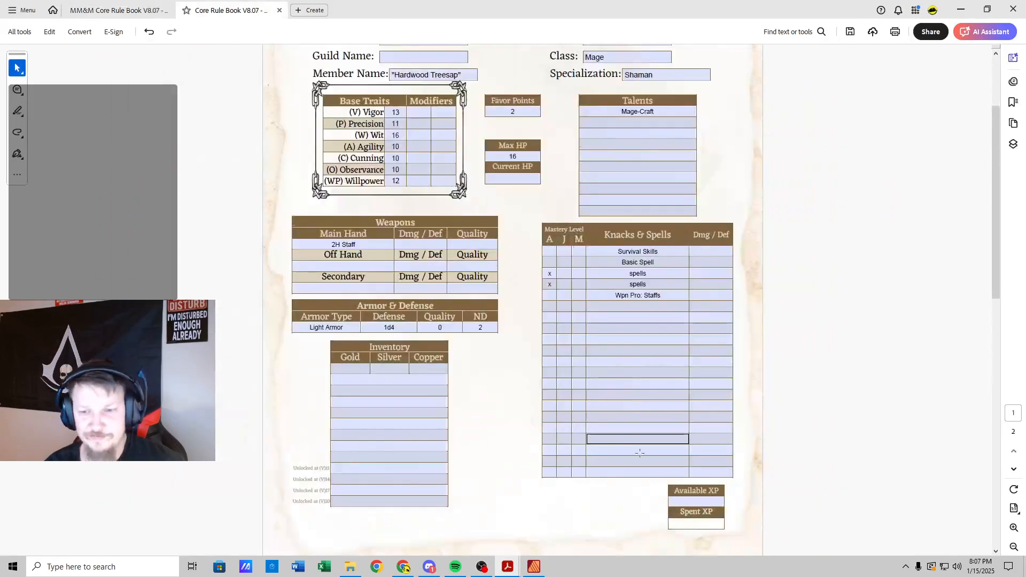
{"action": "left_click", "coordinate": [704, 498]}
{"action": "type", "text": "100"}
{"action": "left_click", "coordinate": [559, 505]}
{"action": "left_click", "coordinate": [540, 489]}
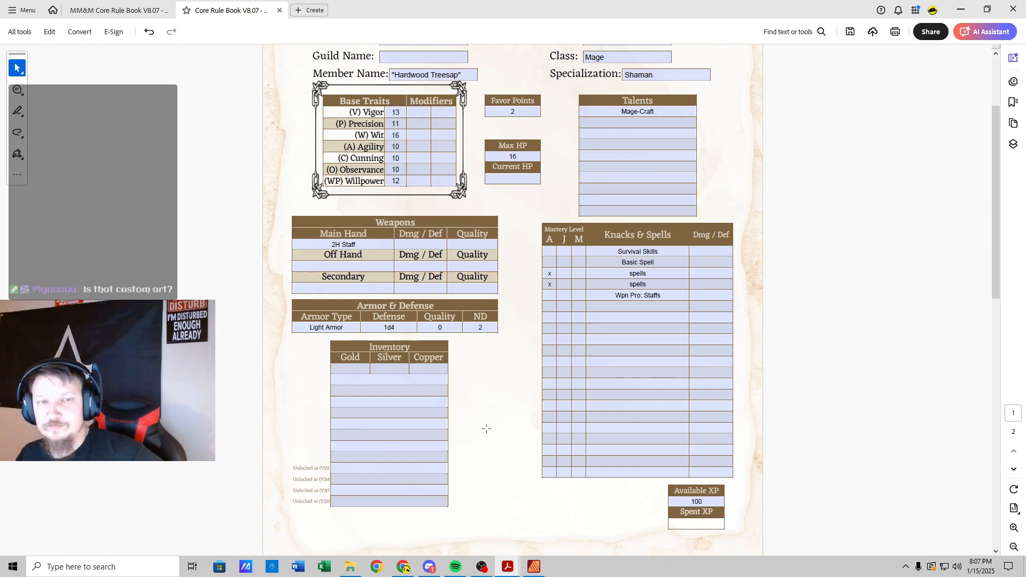
Step: Review the rule book from the Character Creation Process through the race, class and specialization pages to the Knack Overview and Knack List
{"action": "left_click", "coordinate": [128, 15]}
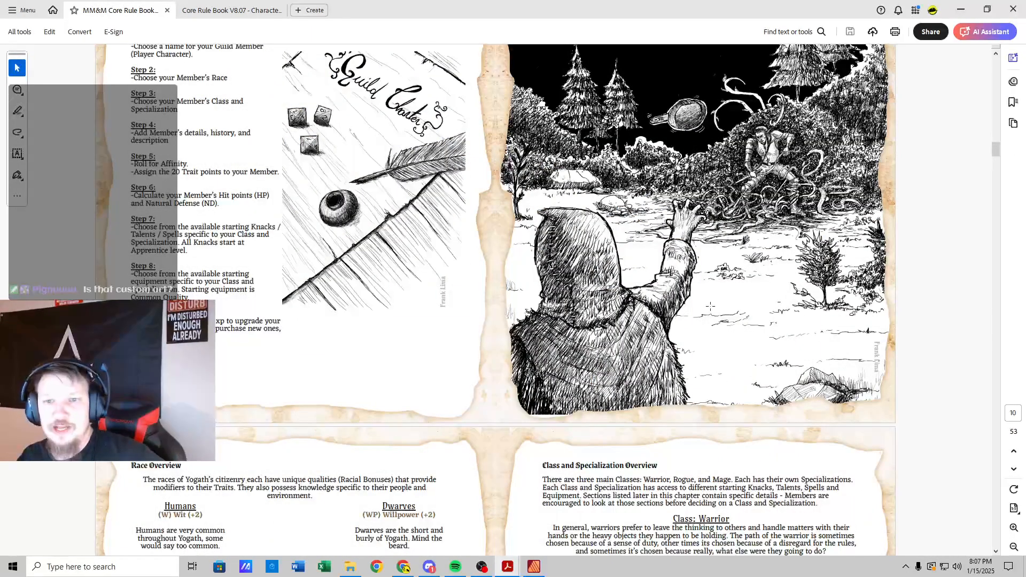
{"action": "scroll", "coordinate": [495, 300], "scroll_direction": "up", "scroll_amount": 3}
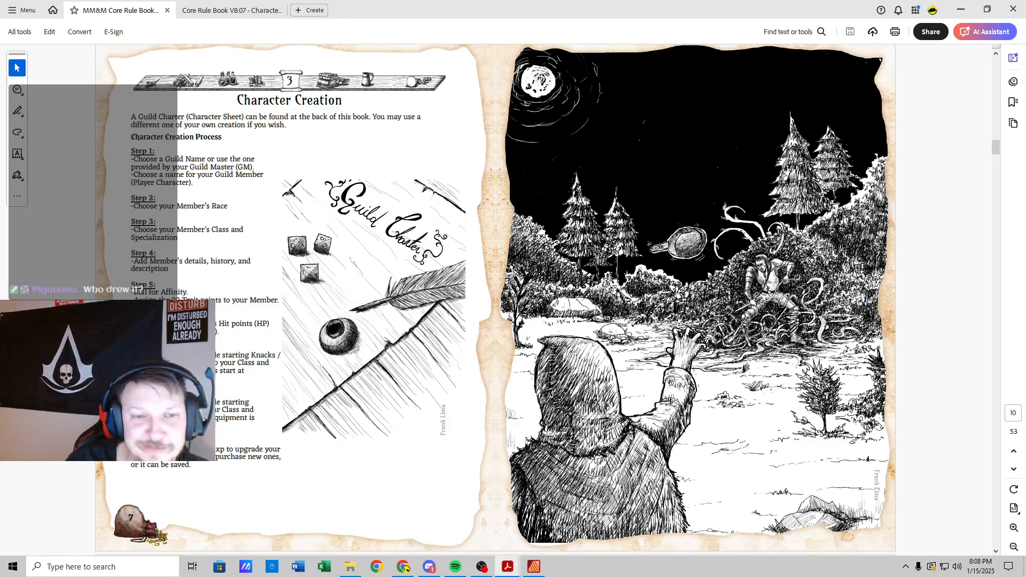
{"action": "scroll", "coordinate": [346, 244], "scroll_direction": "down", "scroll_amount": 10}
{"action": "scroll", "coordinate": [346, 245], "scroll_direction": "down", "scroll_amount": 3}
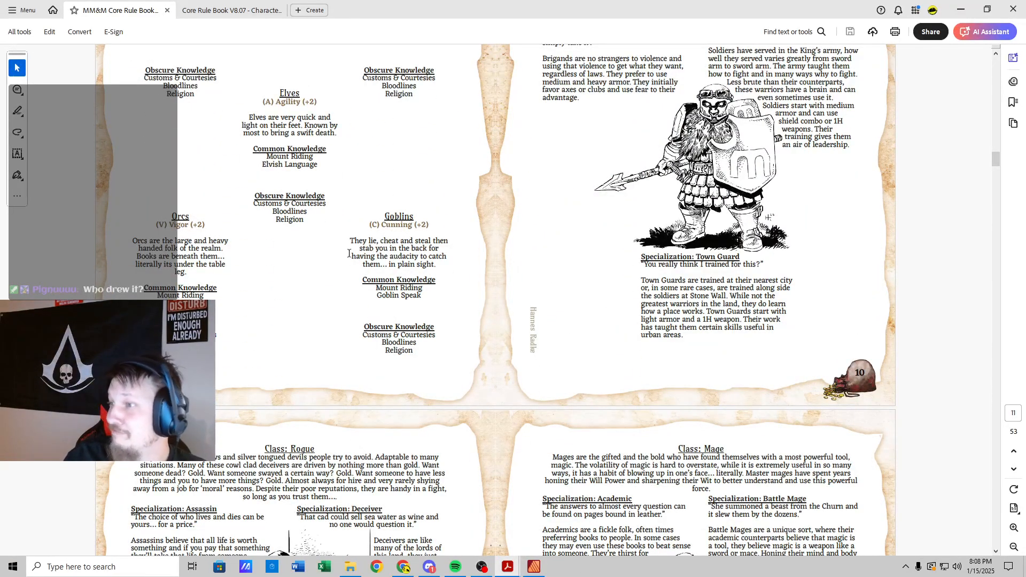
{"action": "scroll", "coordinate": [330, 241], "scroll_direction": "down", "scroll_amount": 15}
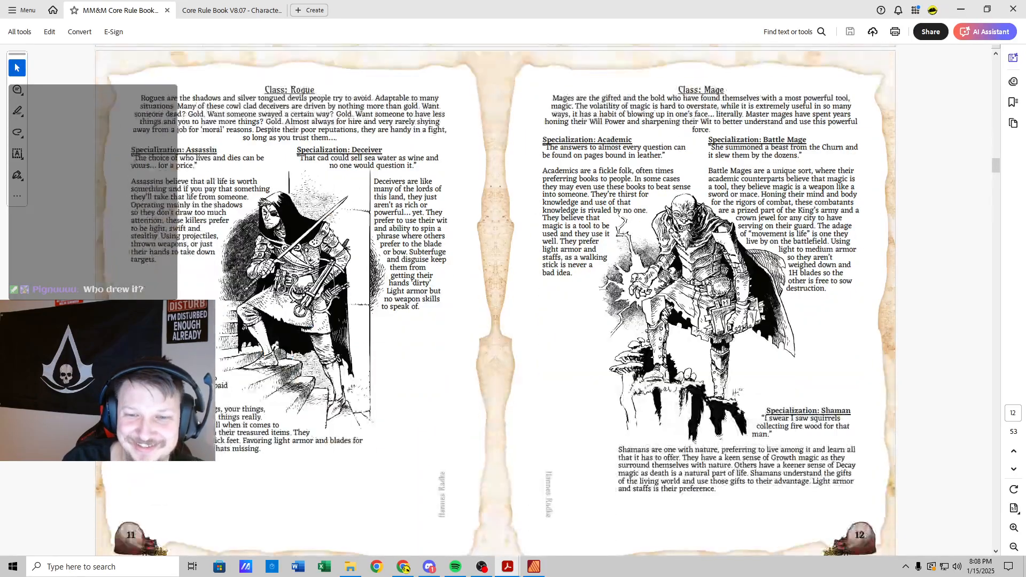
{"action": "scroll", "coordinate": [329, 245], "scroll_direction": "down", "scroll_amount": 11}
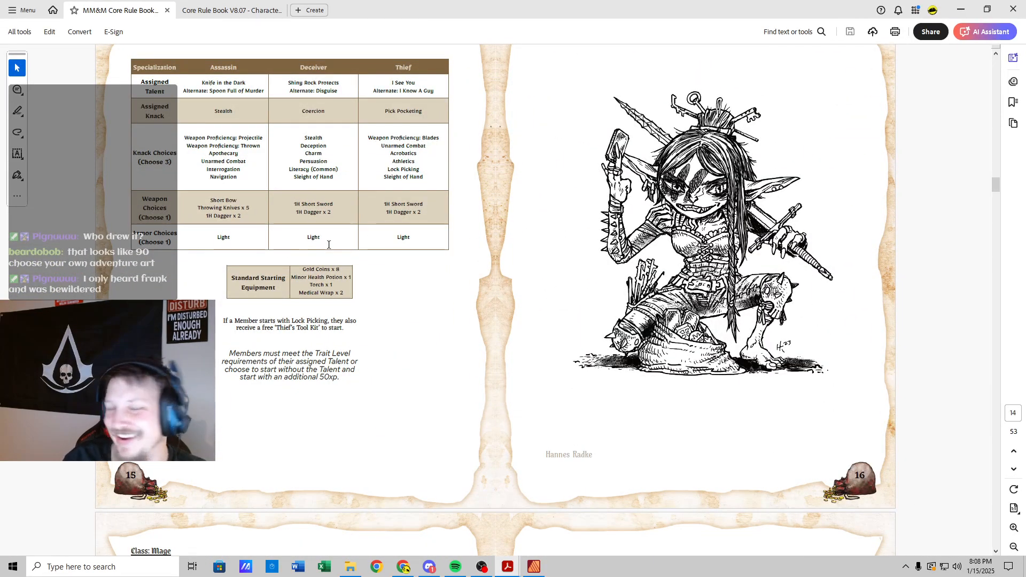
{"action": "scroll", "coordinate": [330, 244], "scroll_direction": "down", "scroll_amount": 16}
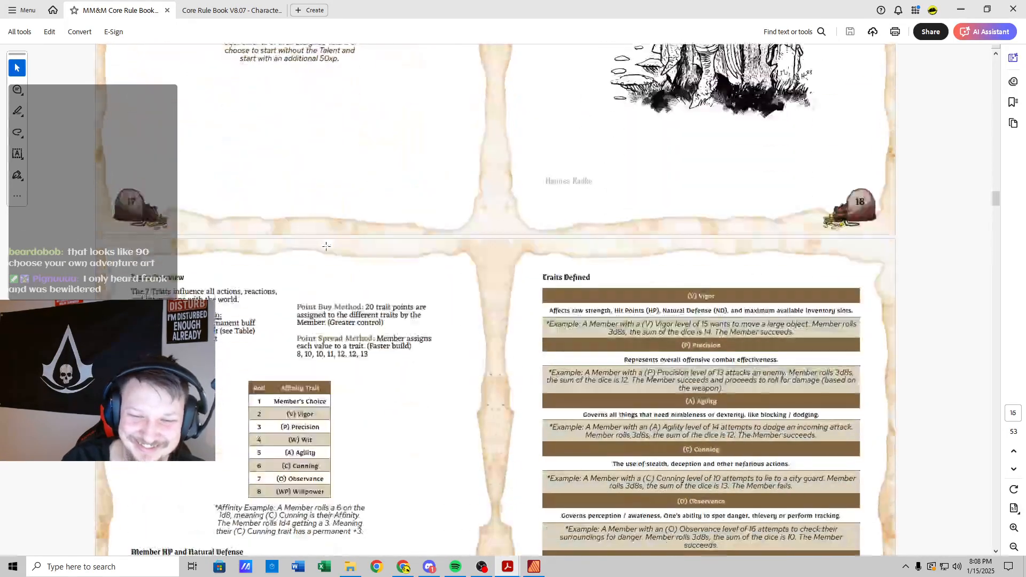
{"action": "scroll", "coordinate": [327, 246], "scroll_direction": "down", "scroll_amount": 14}
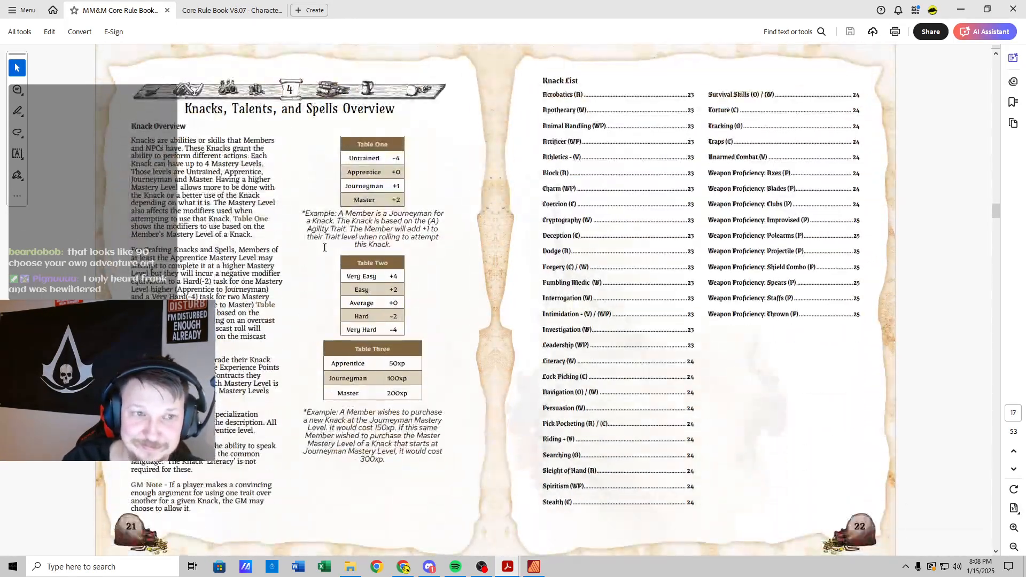
{"action": "scroll", "coordinate": [324, 247], "scroll_direction": "up", "scroll_amount": 4}
{"action": "scroll", "coordinate": [324, 247], "scroll_direction": "down", "scroll_amount": 4}
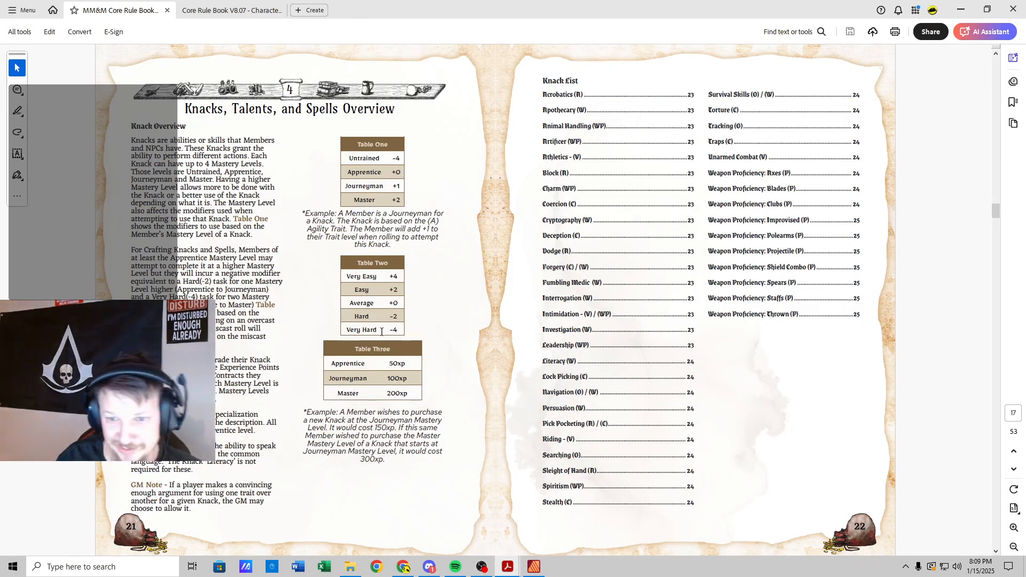
{"action": "scroll", "coordinate": [382, 331], "scroll_direction": "up", "scroll_amount": 3}
Step: Compare the Guild Charter's spell entries with the rule book's Spells Overview, Spells List and the Basic and Arcane spell descriptions
{"action": "left_click", "coordinate": [217, 6]}
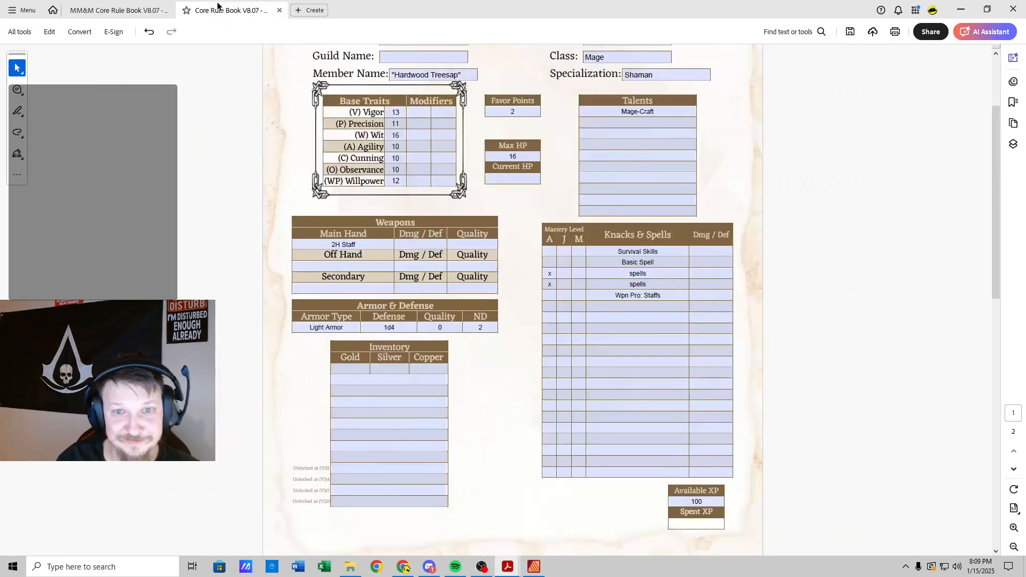
{"action": "left_click", "coordinate": [112, 16]}
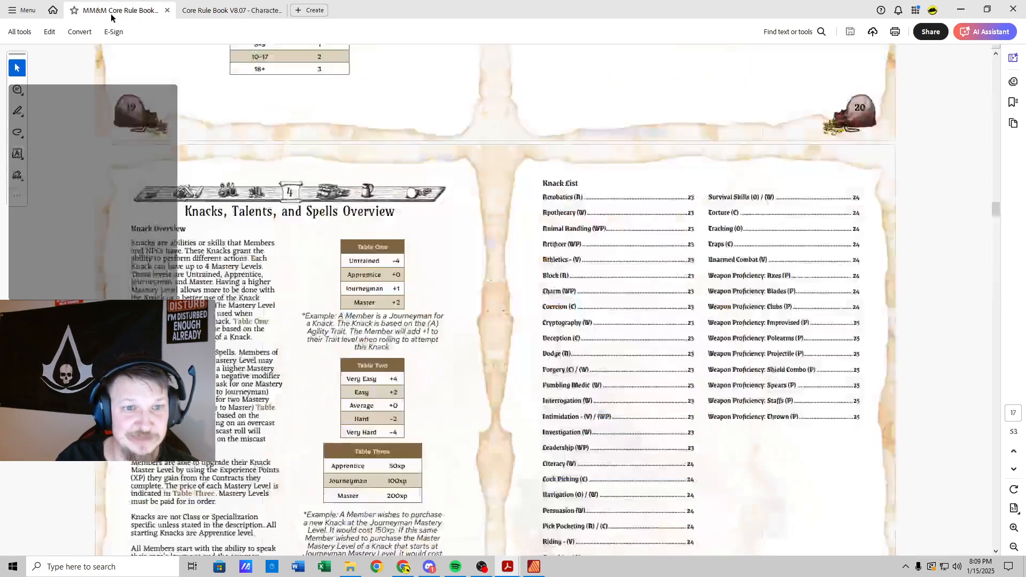
{"action": "left_click_drag", "start_coordinate": [998, 213], "coordinate": [993, 262]}
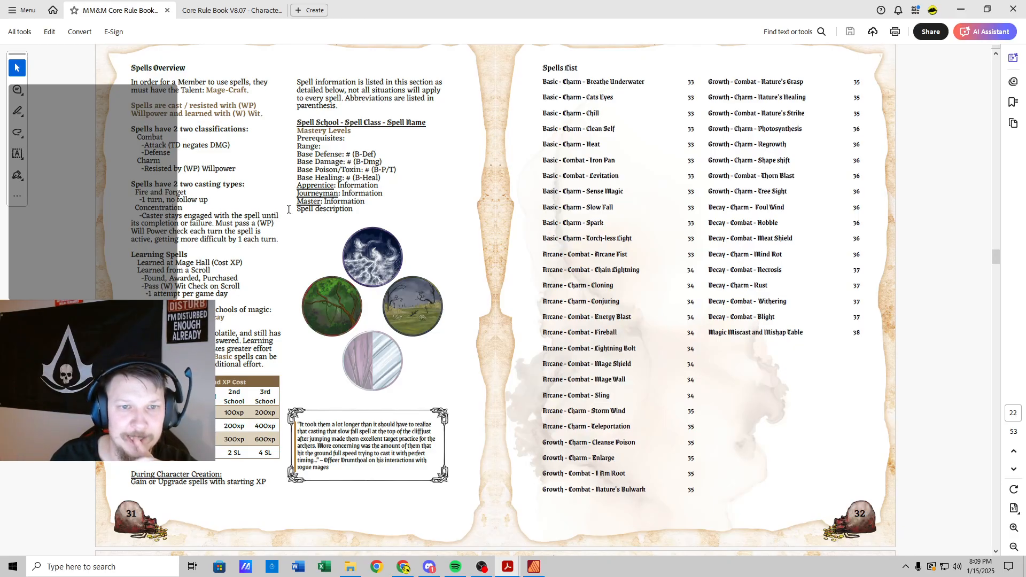
{"action": "scroll", "coordinate": [595, 192], "scroll_direction": "down", "scroll_amount": 4}
{"action": "scroll", "coordinate": [594, 191], "scroll_direction": "down", "scroll_amount": 6}
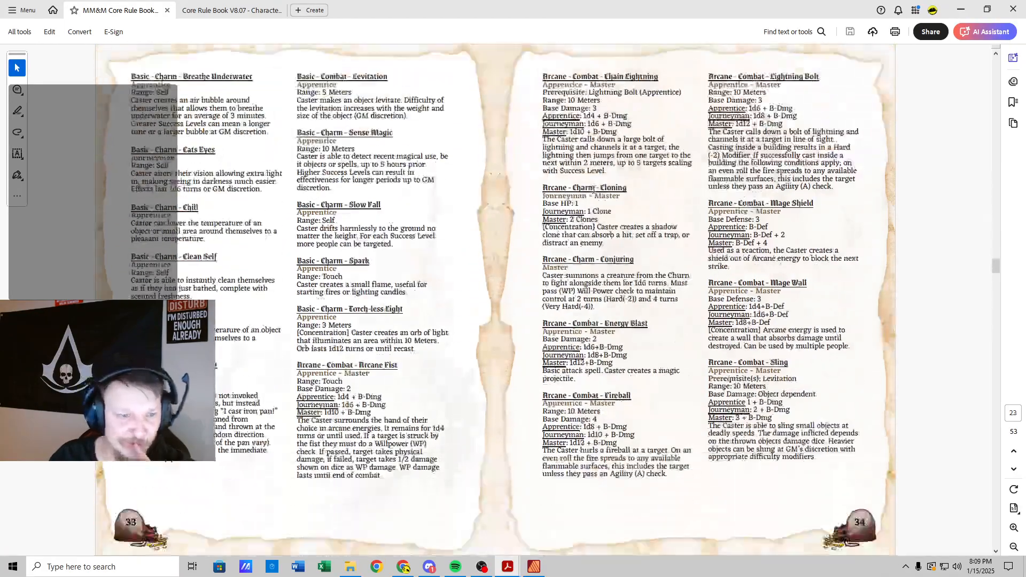
{"action": "scroll", "coordinate": [594, 190], "scroll_direction": "down", "scroll_amount": 1}
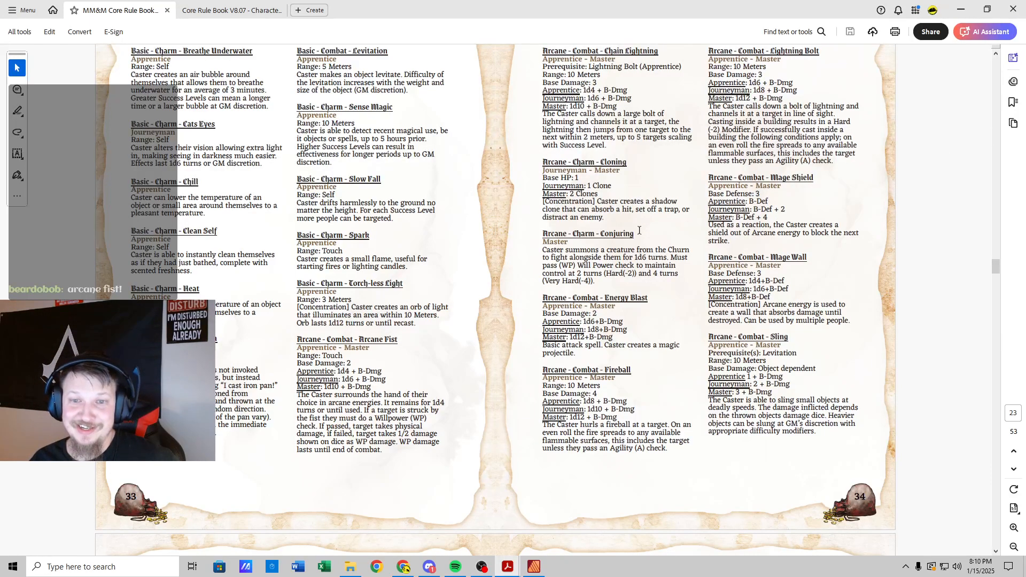
{"action": "scroll", "coordinate": [638, 233], "scroll_direction": "up", "scroll_amount": 1}
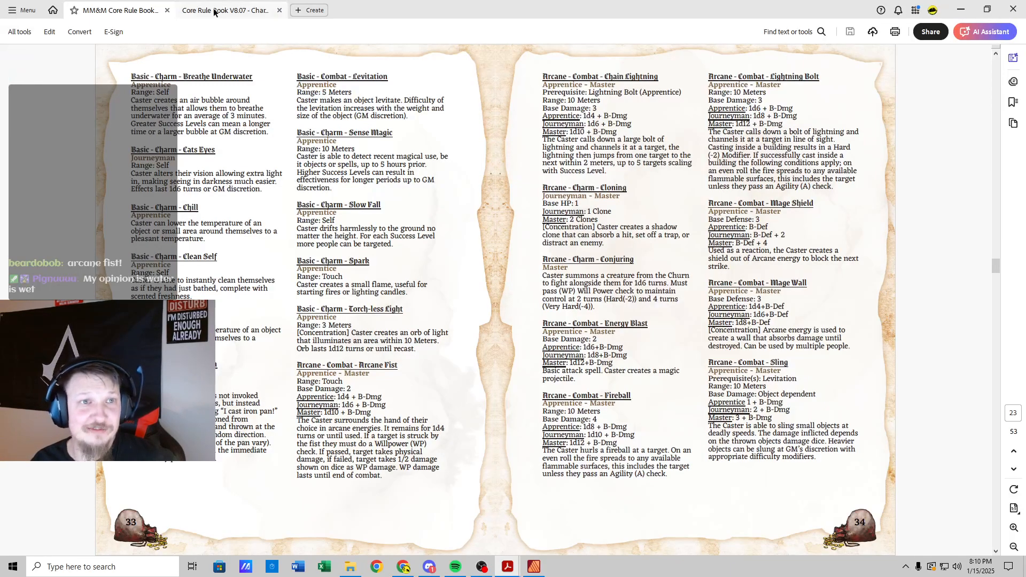
{"action": "left_click", "coordinate": [183, 13]}
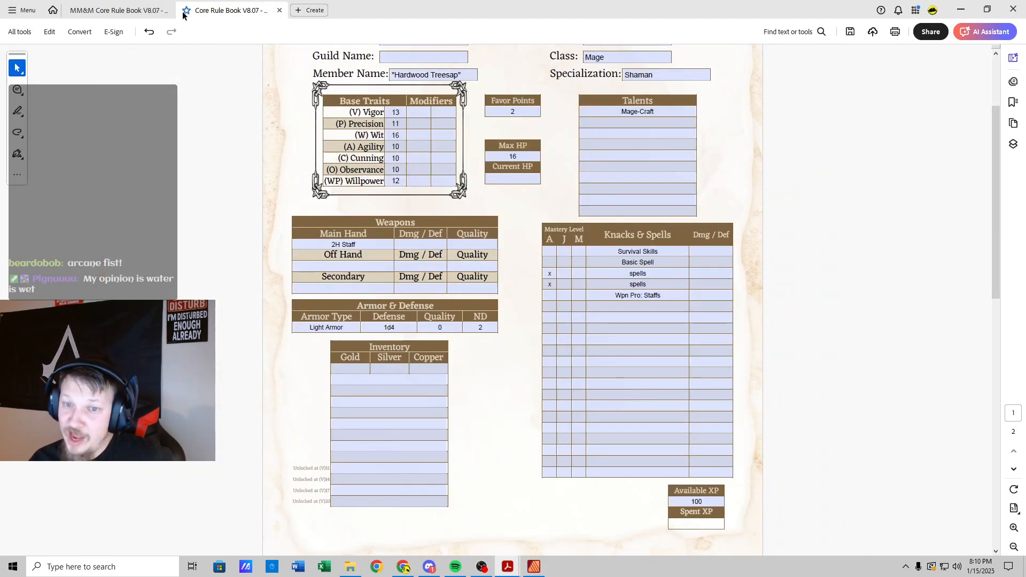
{"action": "left_click", "coordinate": [124, 10]}
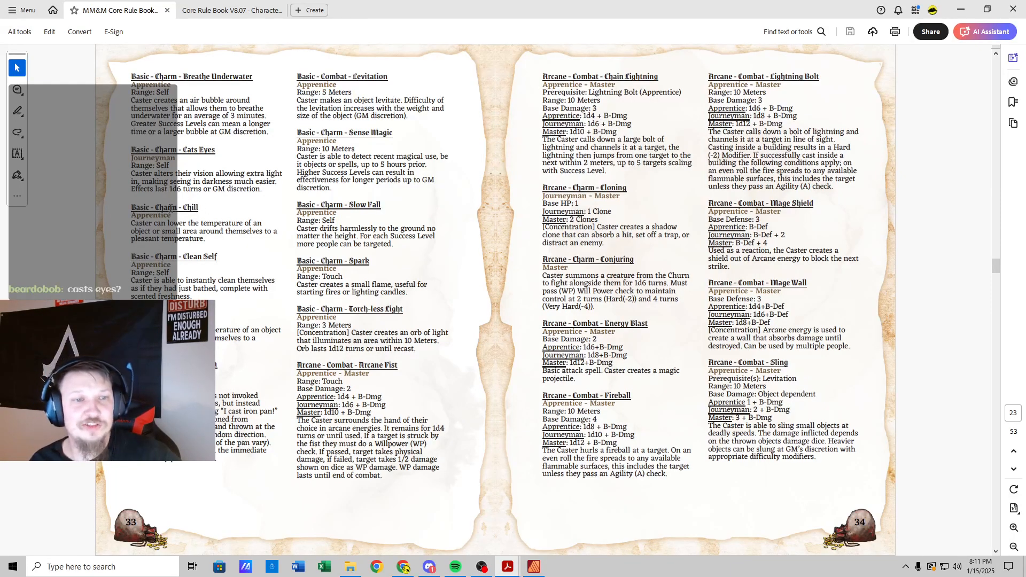
{"action": "left_click", "coordinate": [227, 10]}
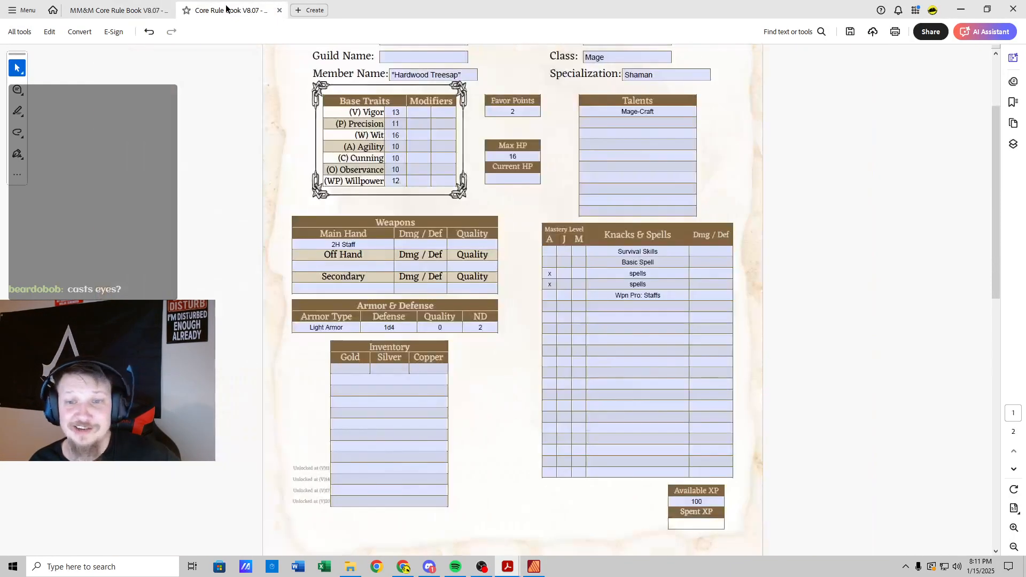
{"action": "left_click", "coordinate": [157, 16]}
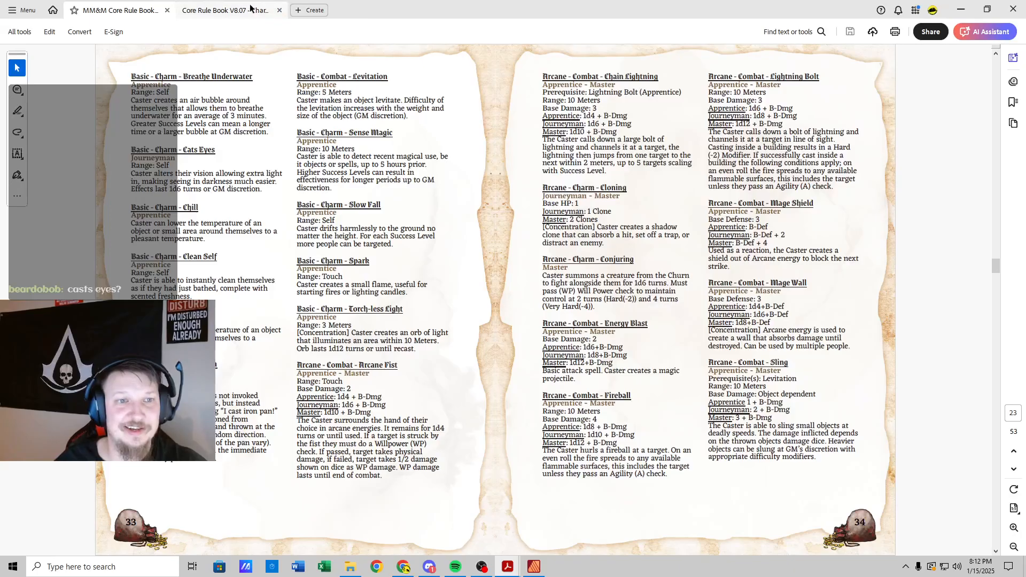
Step: In the Guild Charter, replace the Basic Spell entry with "Basic-Charm-Cats Eyes" and mark its J mastery level with an x
{"action": "left_click", "coordinate": [230, 10]}
{"action": "left_click", "coordinate": [656, 263]}
{"action": "key", "text": "BackSpace"}
{"action": "key", "text": "BackSpace"}
{"action": "key", "text": "BackSpace"}
{"action": "key", "text": "BackSpace"}
{"action": "key", "text": "BackSpace"}
{"action": "key", "text": "BackSpace"}
{"action": "key", "text": "BackSpace"}
{"action": "key", "text": "BackSpace"}
{"action": "key", "text": "BackSpace"}
{"action": "key", "text": "BackSpace"}
{"action": "key", "text": "BackSpace"}
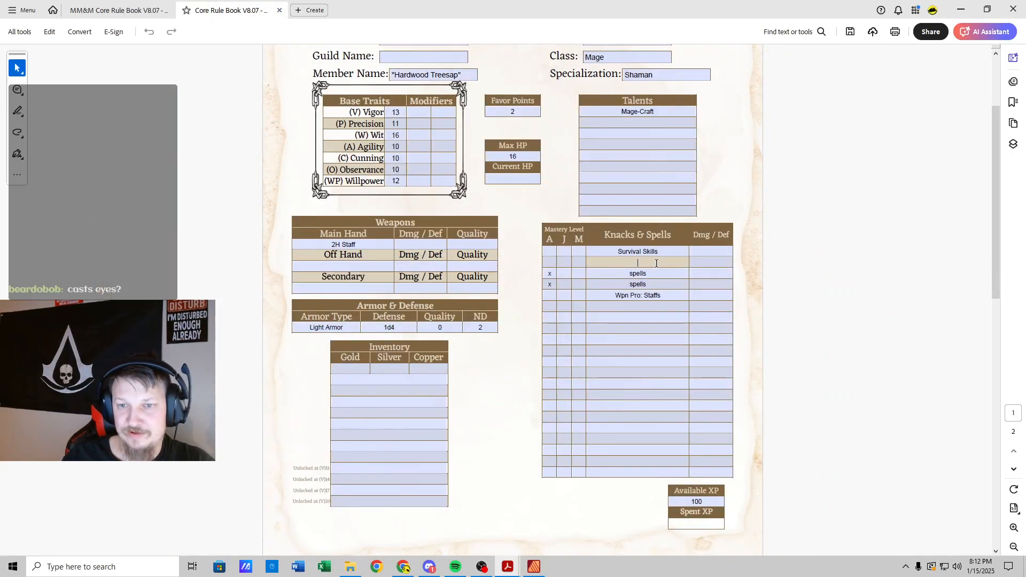
{"action": "type", "text": "Basic"}
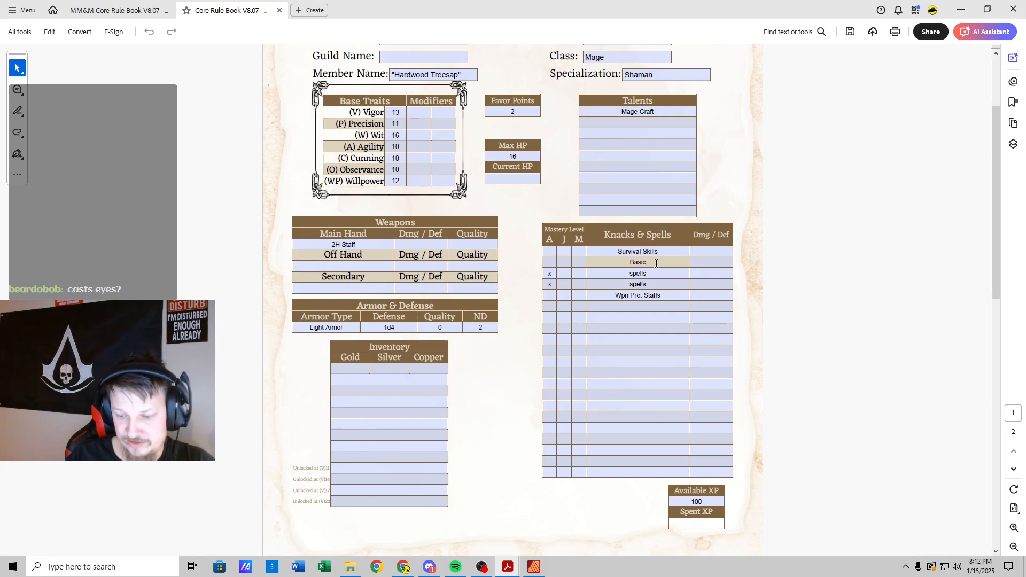
{"action": "type", "text": "-Charm"}
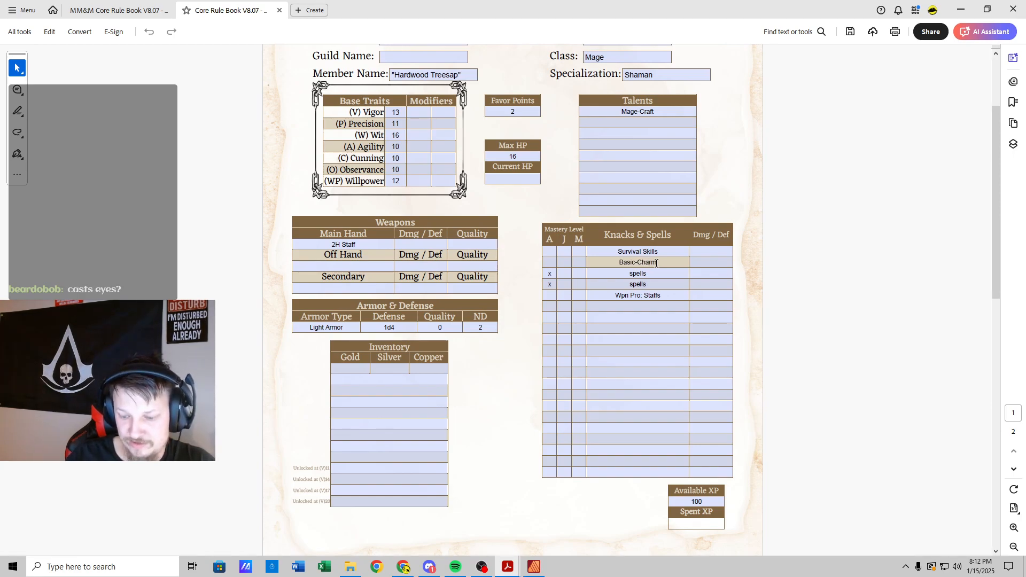
{"action": "type", "text": "-Cats "}
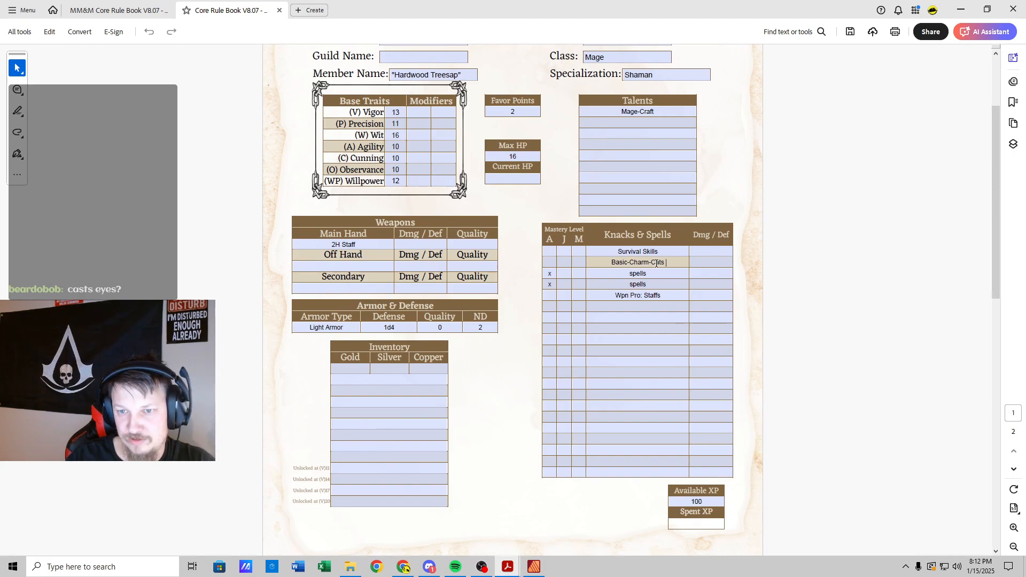
{"action": "type", "text": "Eyes"}
{"action": "left_click", "coordinate": [657, 262]}
{"action": "type", "text": "s"}
{"action": "left_click", "coordinate": [565, 262]}
{"action": "type", "text": "x"}
Step: Replace the first "spells" entry in the charter's Knacks & Spells table with "Arcane-Combat-Spells"
{"action": "left_click", "coordinate": [142, 12]}
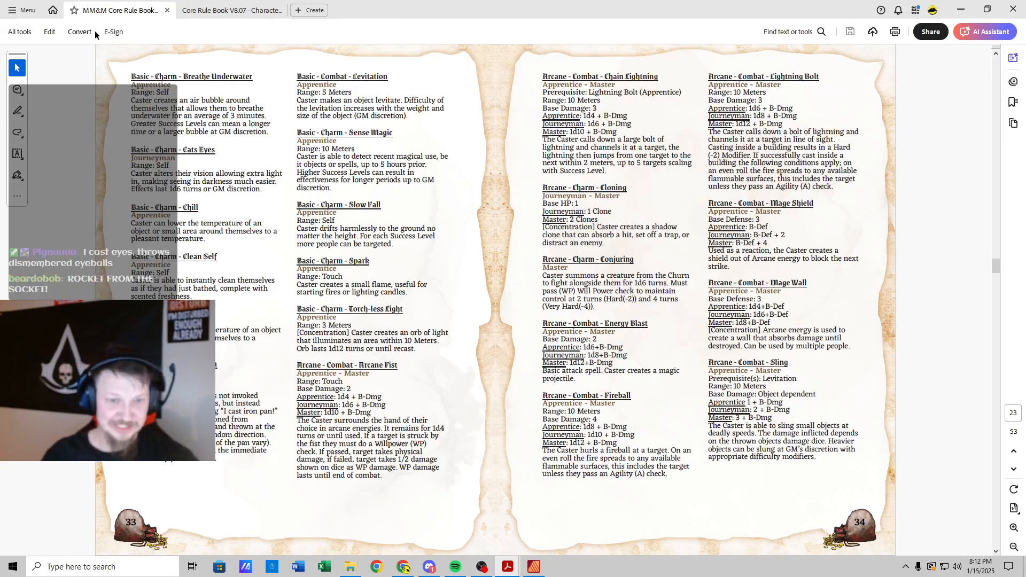
{"action": "left_click", "coordinate": [211, 10]}
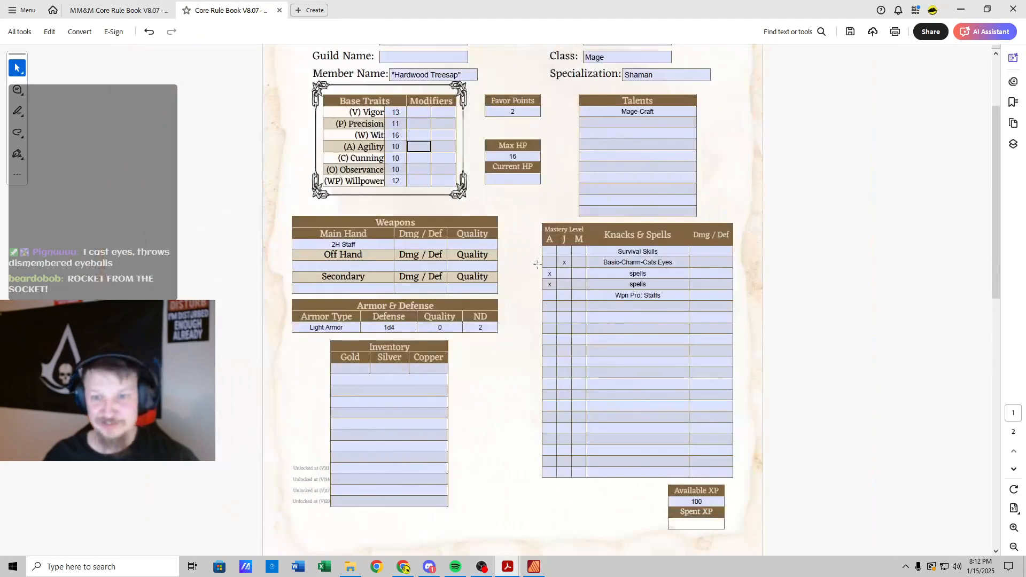
{"action": "left_click", "coordinate": [650, 274]}
{"action": "key", "text": "BackSpace"}
{"action": "key", "text": "BackSpace"}
{"action": "key", "text": "BackSpace"}
{"action": "key", "text": "BackSpace"}
{"action": "key", "text": "BackSpace"}
{"action": "key", "text": "BackSpace"}
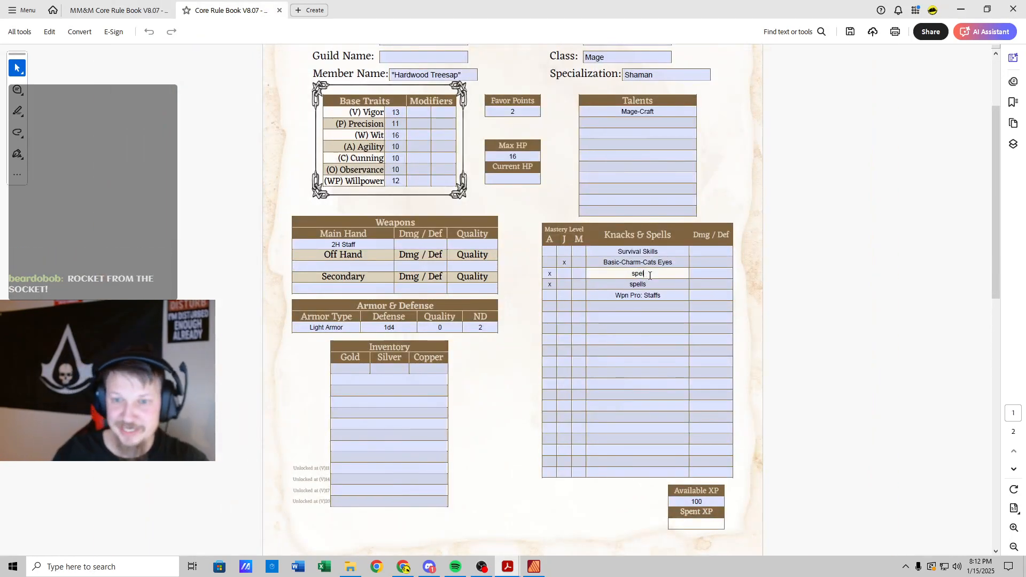
{"action": "type", "text": "Ar"}
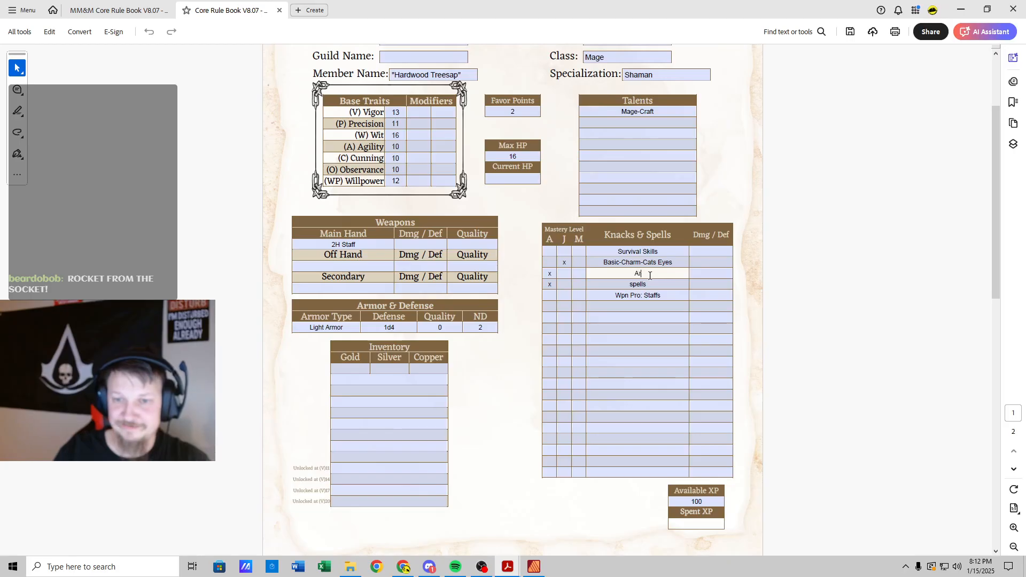
{"action": "type", "text": "cane-"}
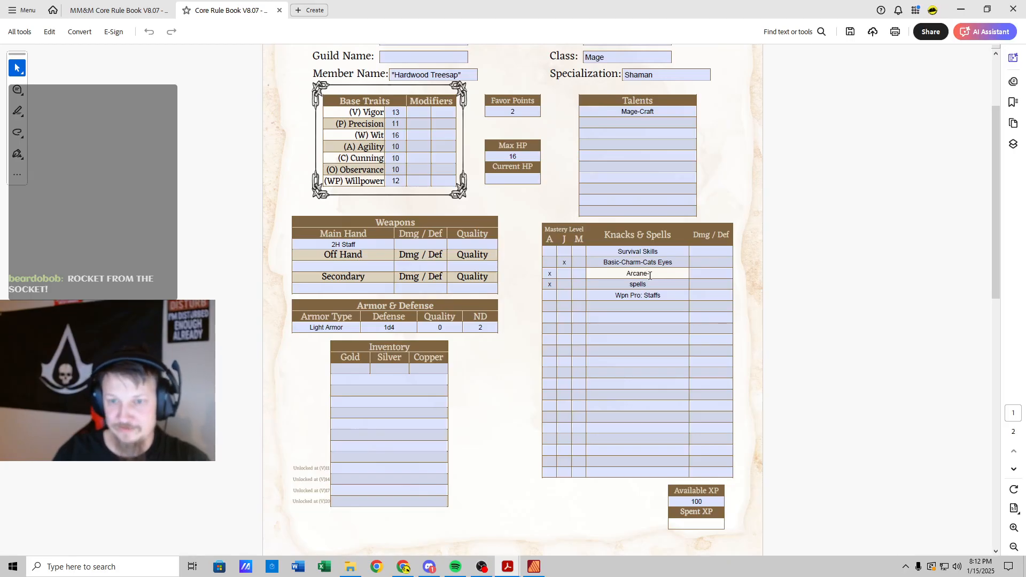
{"action": "type", "text": "Combat"}
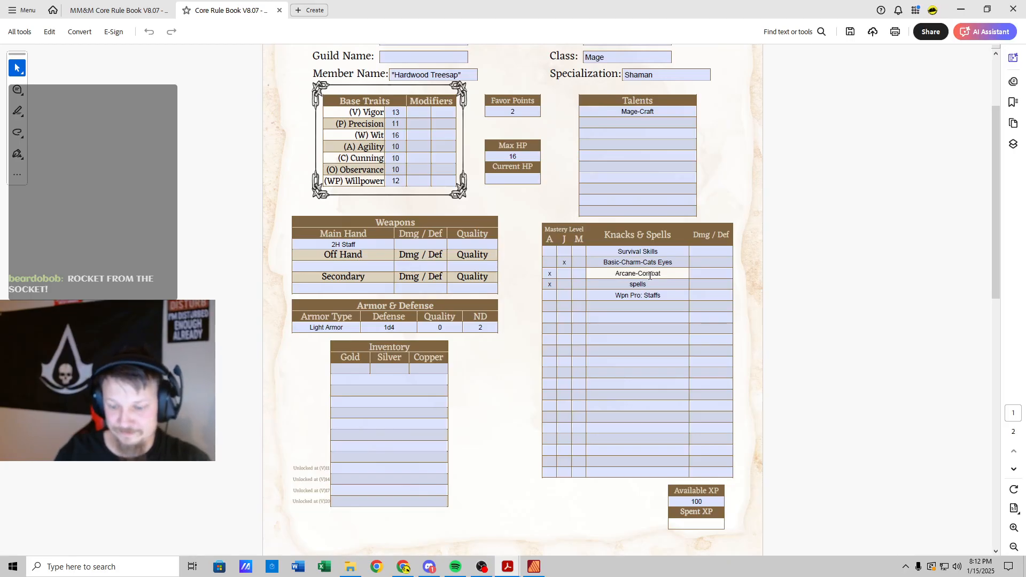
{"action": "type", "text": "-Spells"}
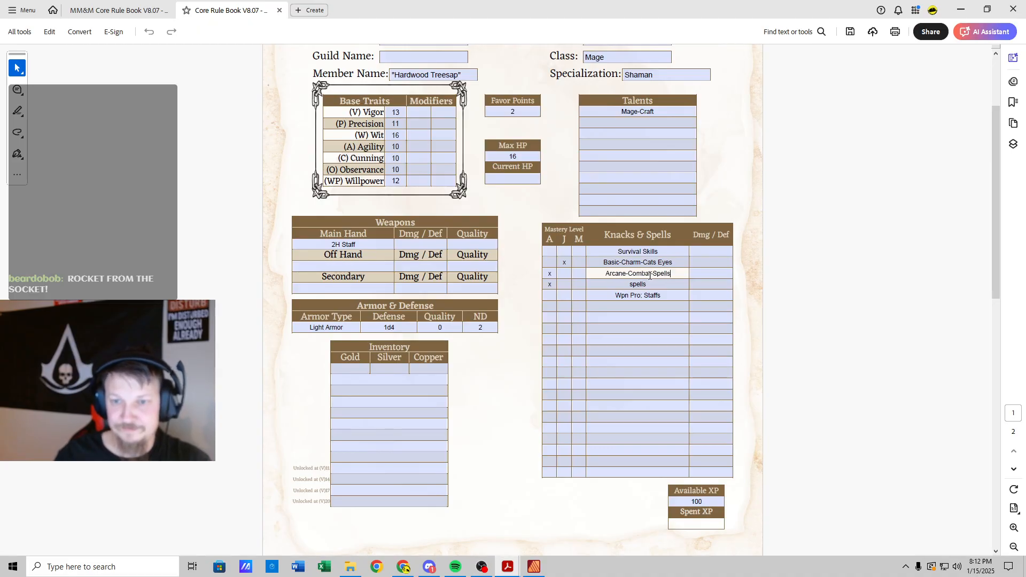
Step: Check Arcane Fist's apprentice damage in the rule book and enter 1d4+2 as Dmg / Def for the Arcane-Combat-Spells row
{"action": "left_click", "coordinate": [144, 17]}
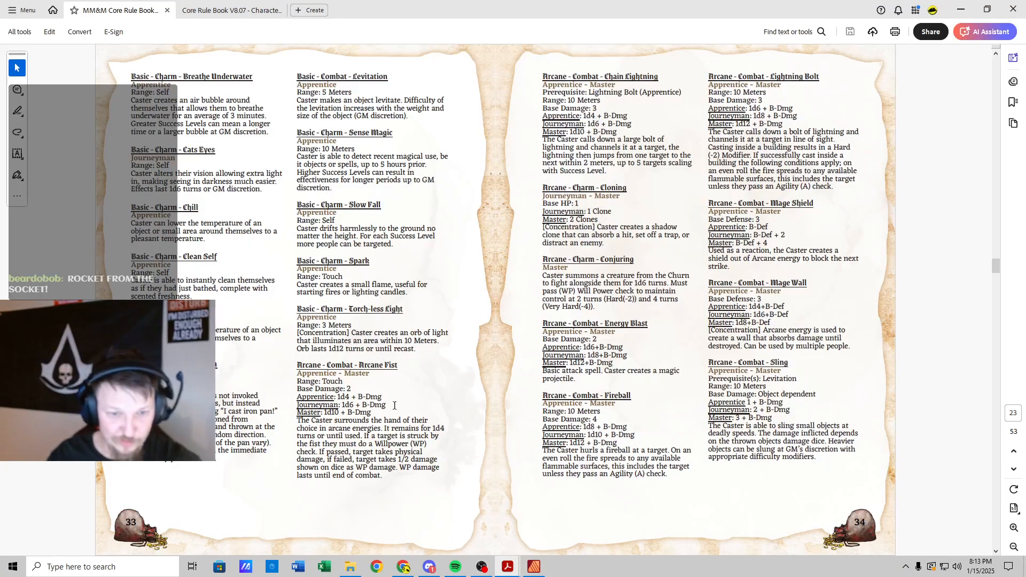
{"action": "left_click", "coordinate": [231, 10]}
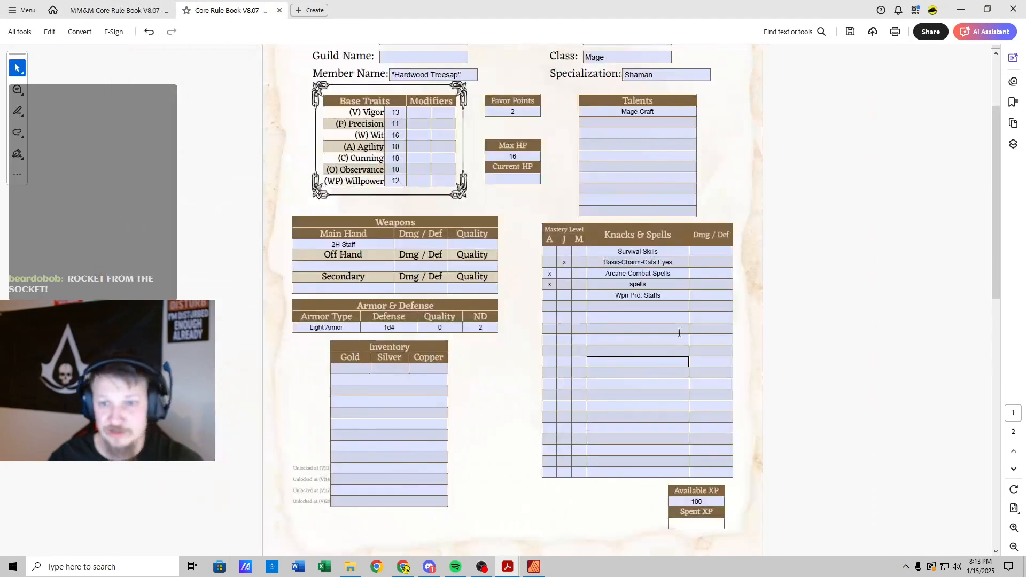
{"action": "left_click", "coordinate": [701, 273]}
{"action": "type", "text": "1d4+2"}
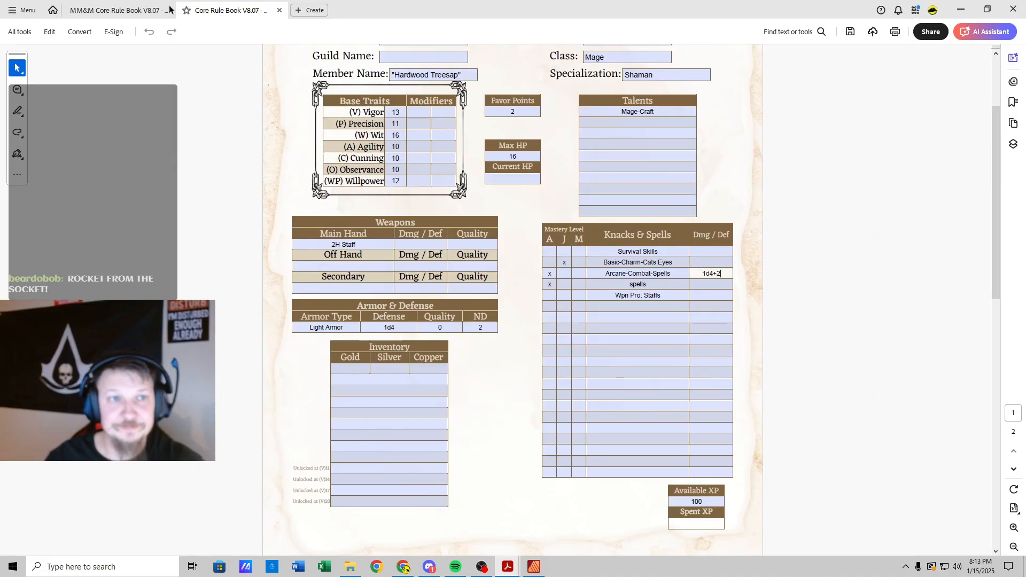
Step: Return to the rule book and examine Arcane Fist's base damage and its effect description
{"action": "left_click", "coordinate": [107, 10]}
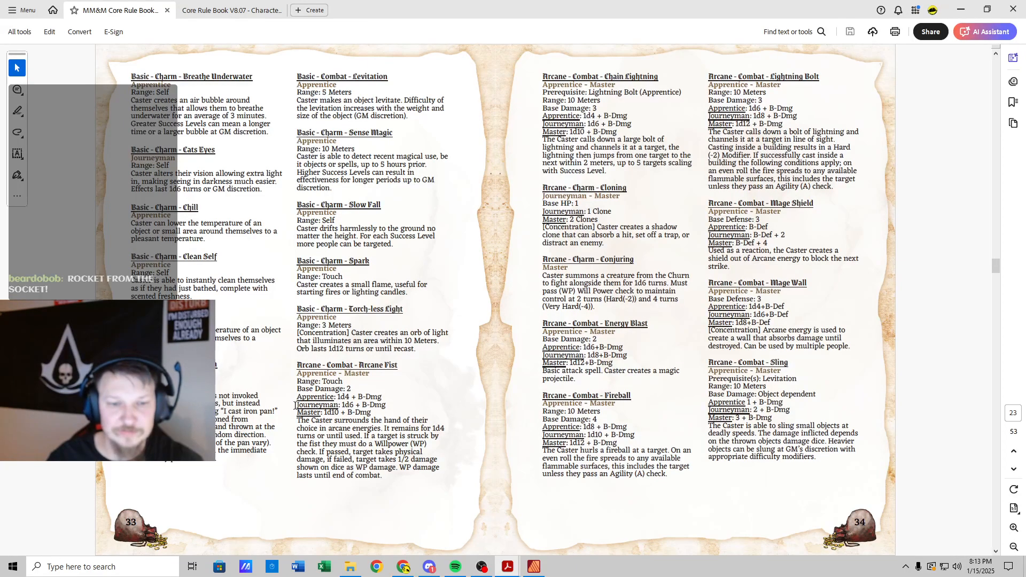
{"action": "left_click_drag", "start_coordinate": [296, 389], "coordinate": [361, 388]}
{"action": "left_click", "coordinate": [354, 387]}
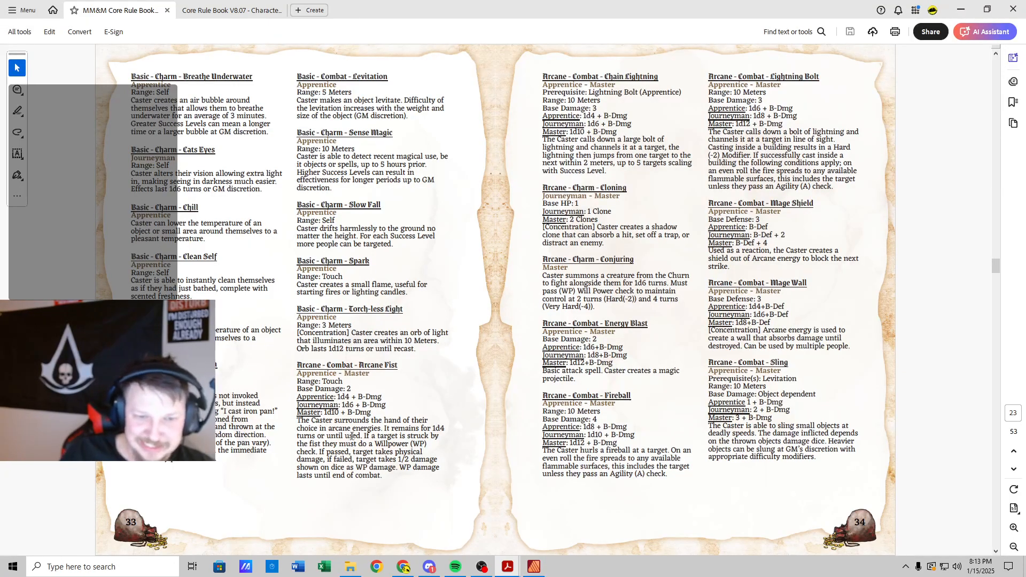
{"action": "left_click_drag", "start_coordinate": [297, 421], "coordinate": [390, 479]}
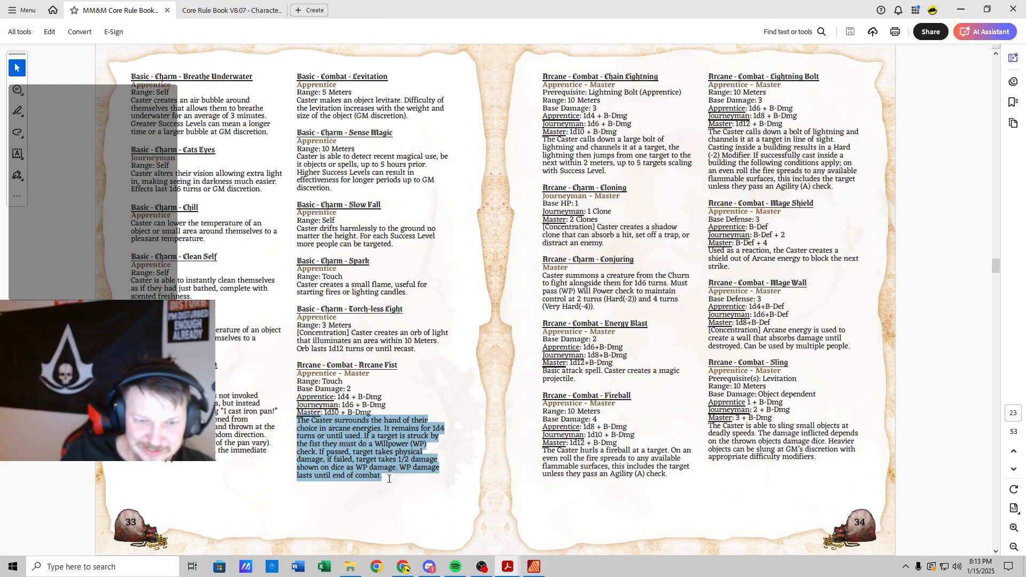
Step: Examine the rule book's Arcane combat spells and the neighbouring spell pages for a choice to fill the charter's remaining "spells" entry
{"action": "left_click", "coordinate": [440, 436]}
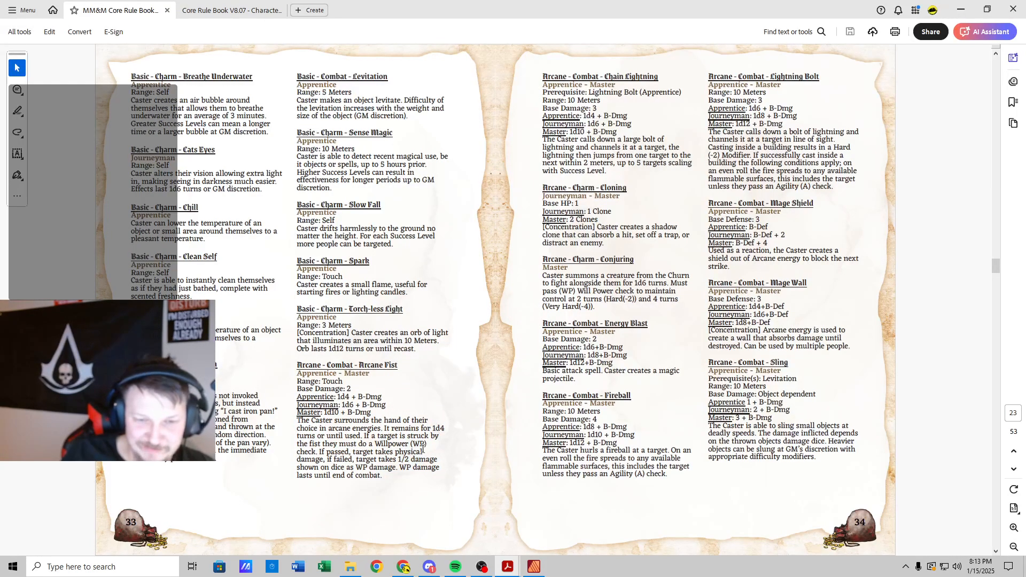
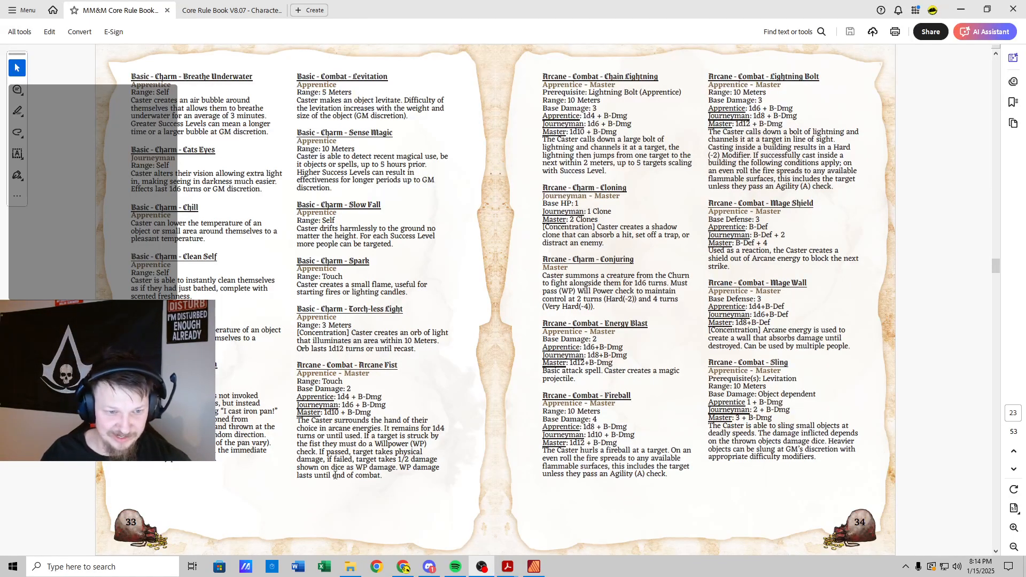
{"action": "scroll", "coordinate": [336, 474], "scroll_direction": "down", "scroll_amount": 1}
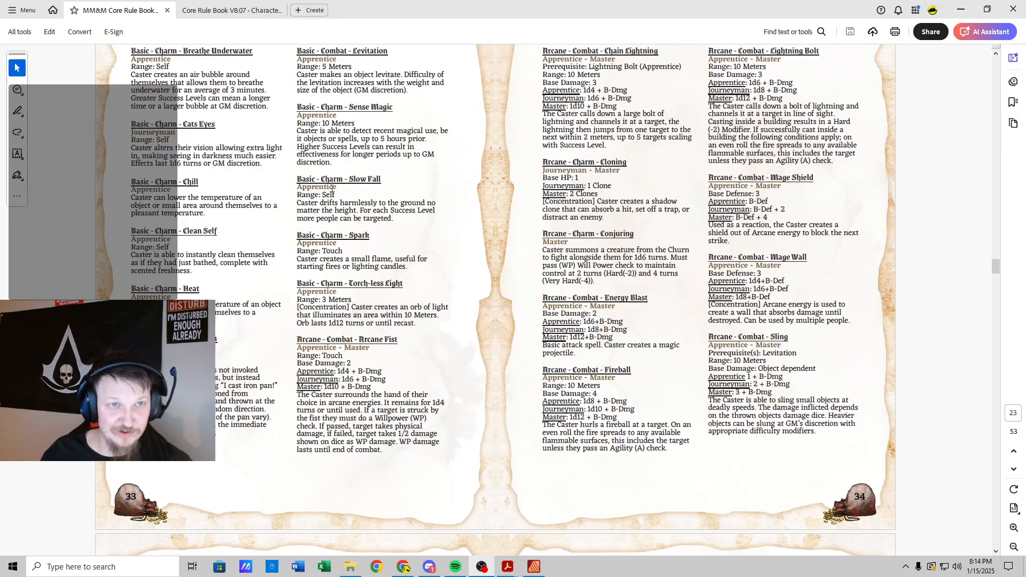
{"action": "left_click", "coordinate": [231, 10]}
{"action": "left_click", "coordinate": [666, 284]}
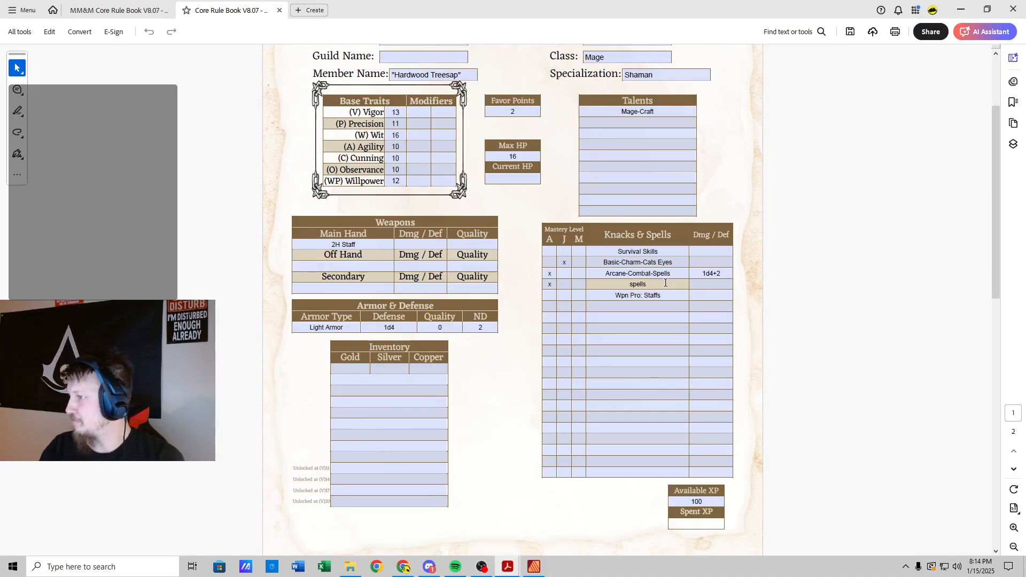
{"action": "left_click", "coordinate": [105, 14]}
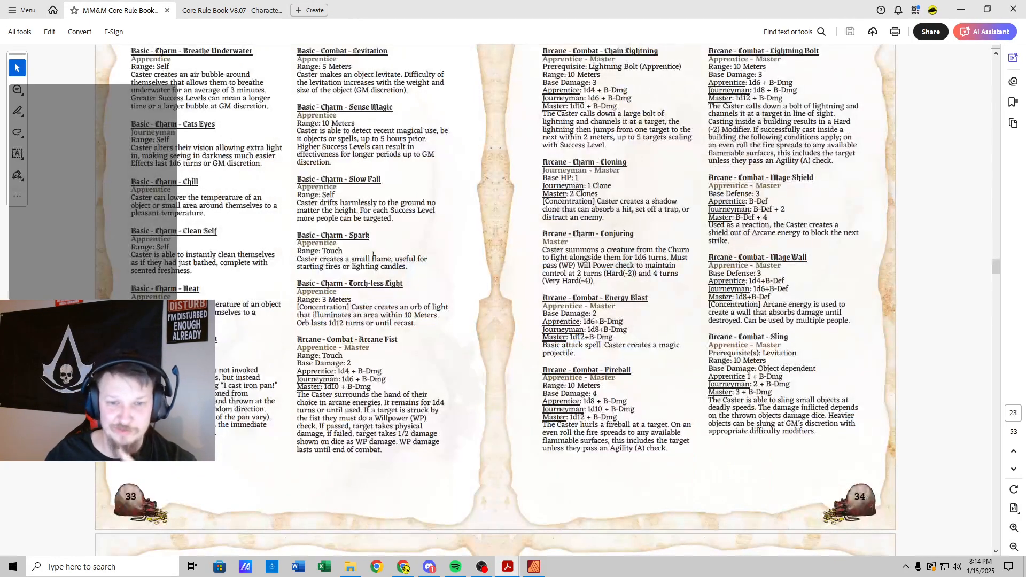
{"action": "scroll", "coordinate": [642, 326], "scroll_direction": "up", "scroll_amount": 2}
{"action": "scroll", "coordinate": [655, 326], "scroll_direction": "down", "scroll_amount": 1}
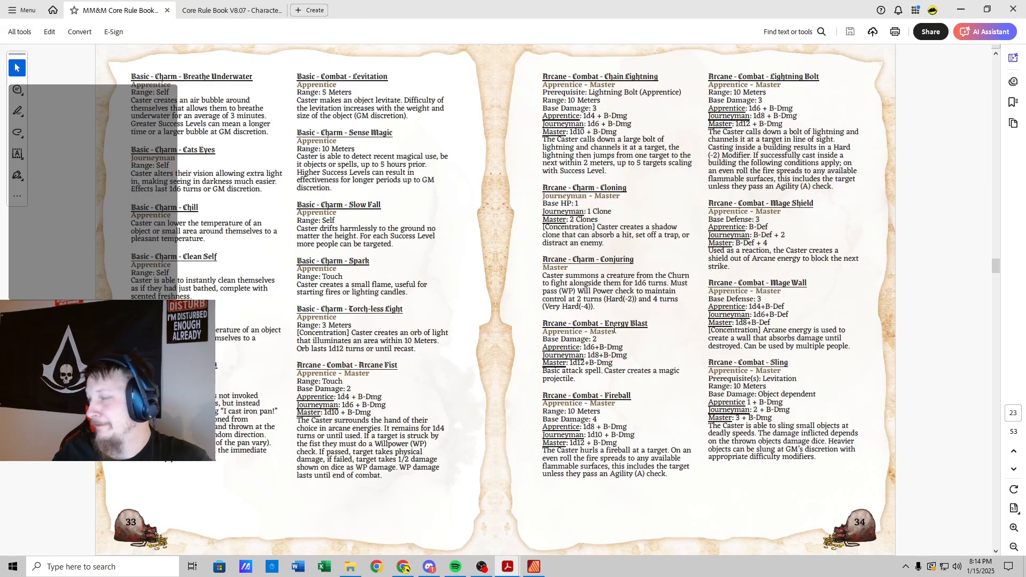
{"action": "scroll", "coordinate": [651, 249], "scroll_direction": "down", "scroll_amount": 3}
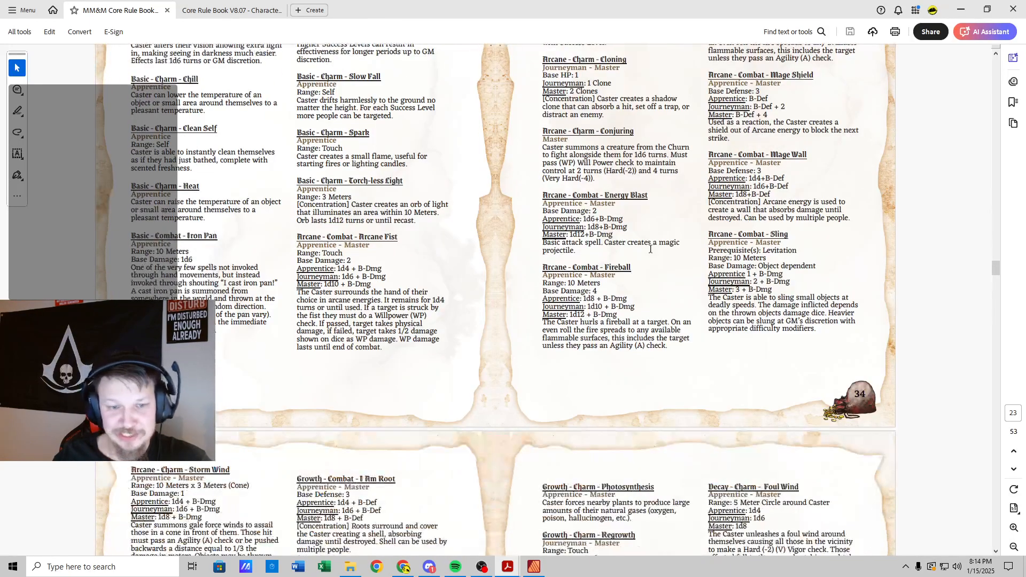
{"action": "scroll", "coordinate": [652, 249], "scroll_direction": "down", "scroll_amount": 3}
{"action": "scroll", "coordinate": [651, 250], "scroll_direction": "down", "scroll_amount": 2}
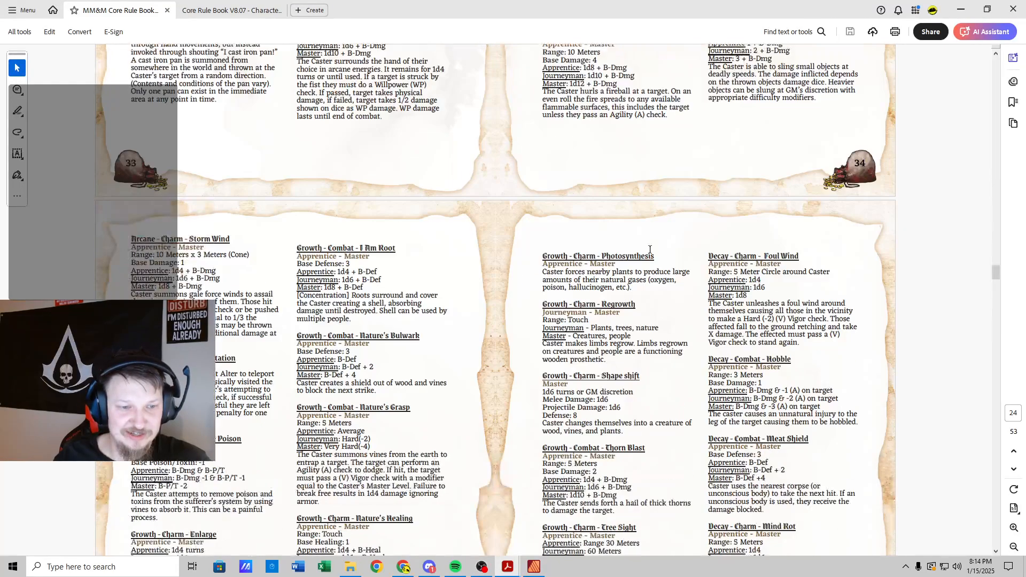
{"action": "scroll", "coordinate": [594, 318], "scroll_direction": "up", "scroll_amount": 6}
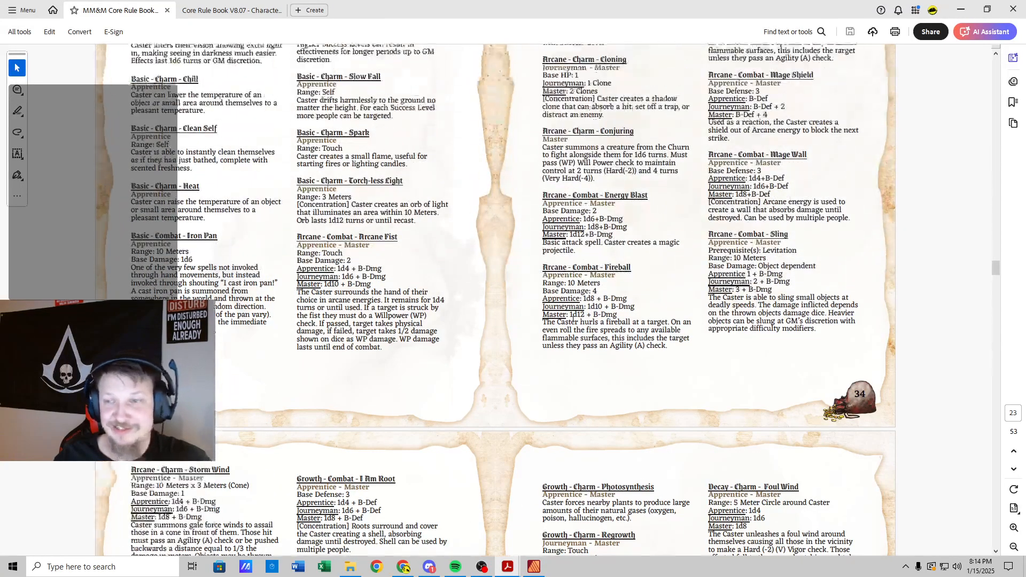
{"action": "scroll", "coordinate": [620, 311], "scroll_direction": "up", "scroll_amount": 3}
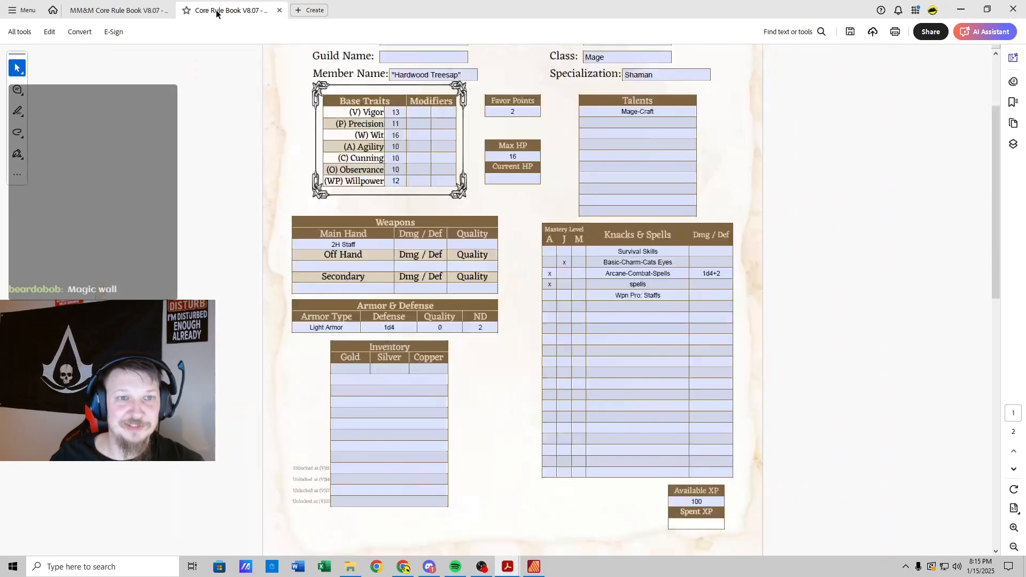
Step: In the Guild Charter, replace the remaining "spells" entry in the Knacks & Spells table with "Arcane-Combat-Mage Wall"
{"action": "left_click", "coordinate": [230, 10]}
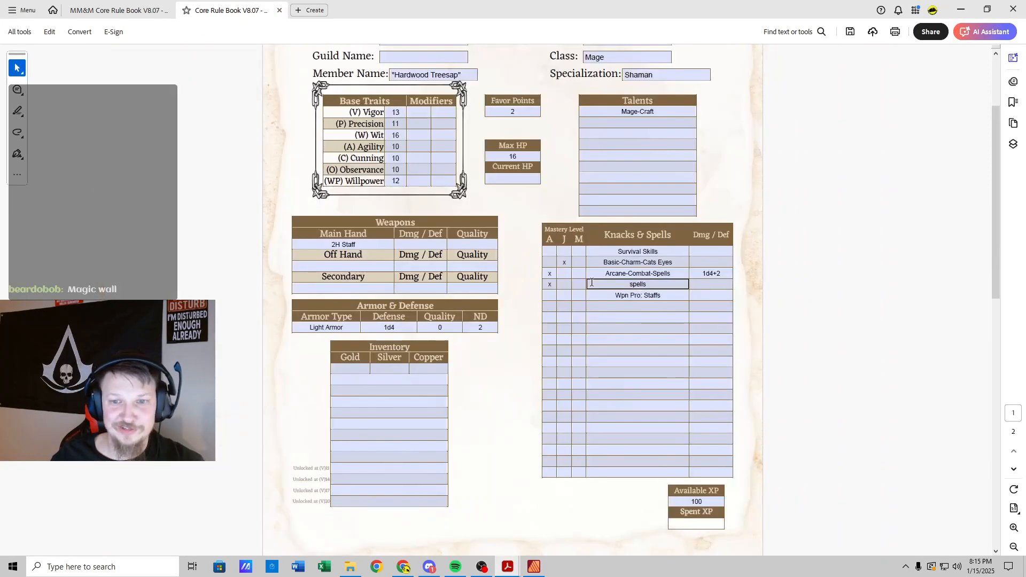
{"action": "left_click", "coordinate": [658, 285]}
{"action": "key", "text": "BackSpace"}
{"action": "key", "text": "BackSpace"}
{"action": "key", "text": "BackSpace"}
{"action": "key", "text": "BackSpace"}
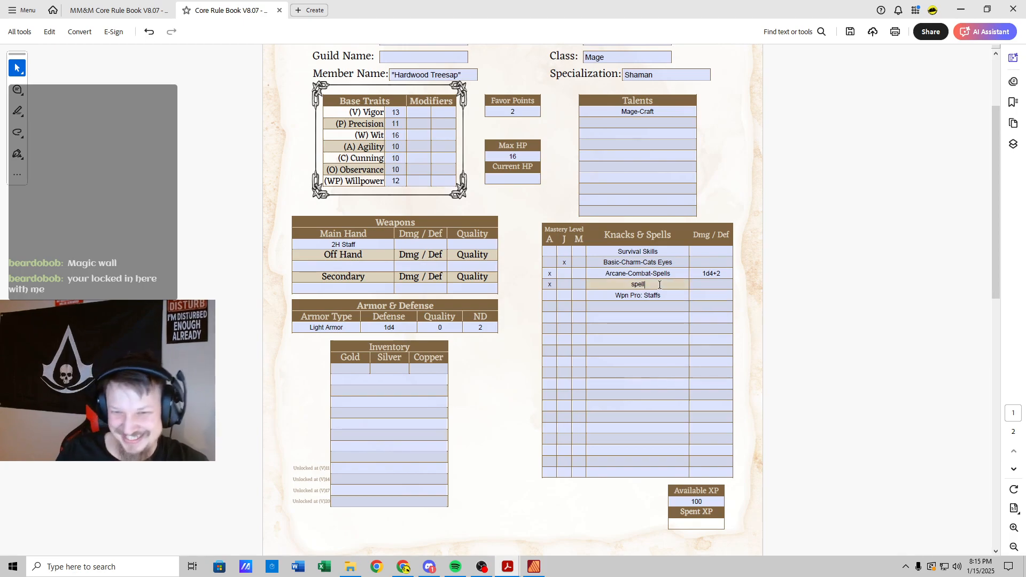
{"action": "key", "text": "BackSpace"}
{"action": "key", "text": "BackSpace"}
{"action": "type", "text": "Arcane-Combat-Sp"}
{"action": "key", "text": "BackSpace"}
{"action": "key", "text": "BackSpace"}
{"action": "key", "text": "BackSpace"}
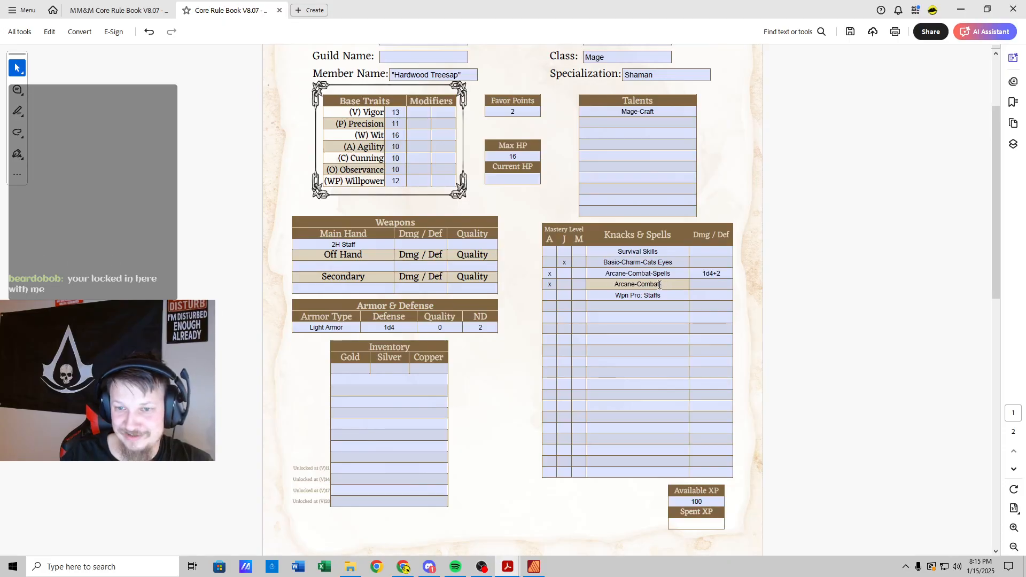
{"action": "type", "text": "-Mage Wall"}
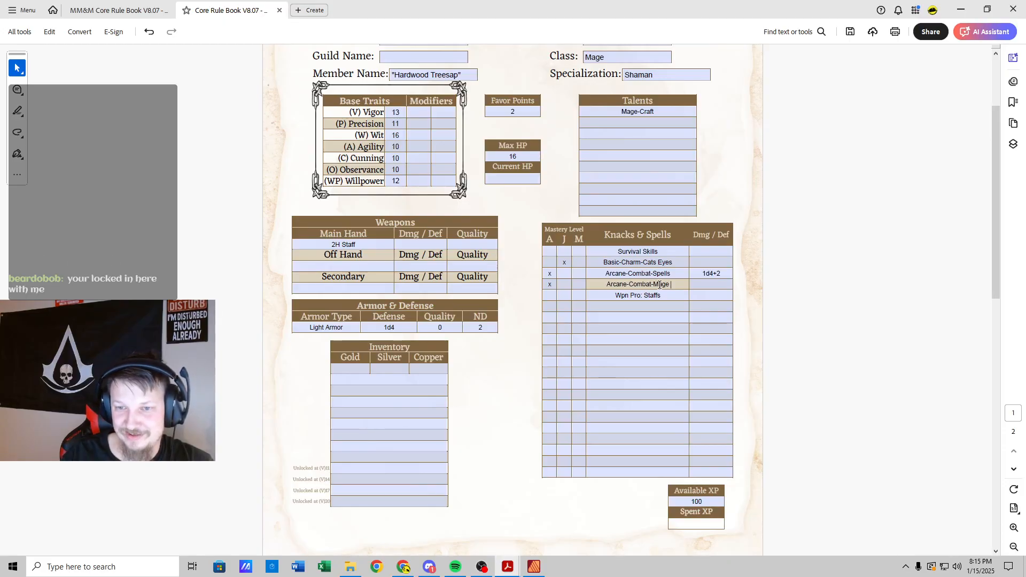
Step: Change the charter's "Arcane-Combat-Spells" entry to "Arcane-Combat-Arcane Fist"
{"action": "left_click", "coordinate": [672, 275]}
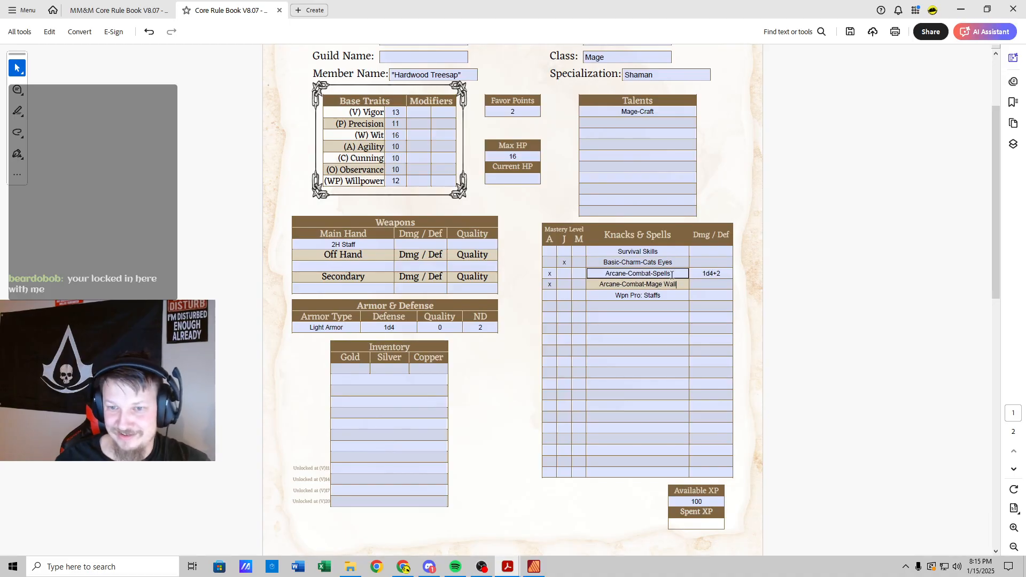
{"action": "key", "text": "BackSpace"}
{"action": "key", "text": "BackSpace"}
{"action": "key", "text": "BackSpace"}
{"action": "key", "text": "BackSpace"}
{"action": "key", "text": "BackSpace"}
{"action": "key", "text": "BackSpace"}
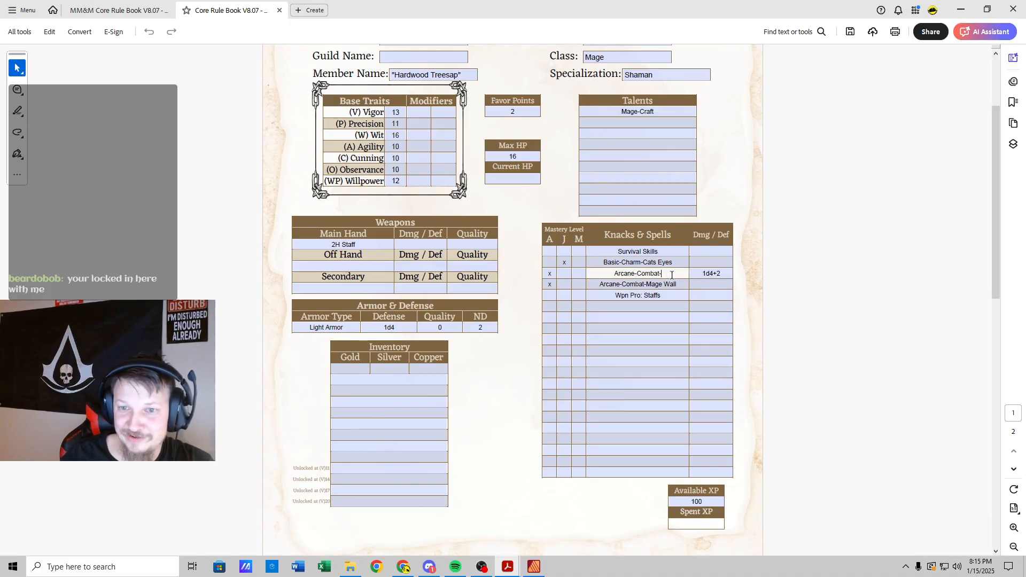
{"action": "type", "text": "Arca"}
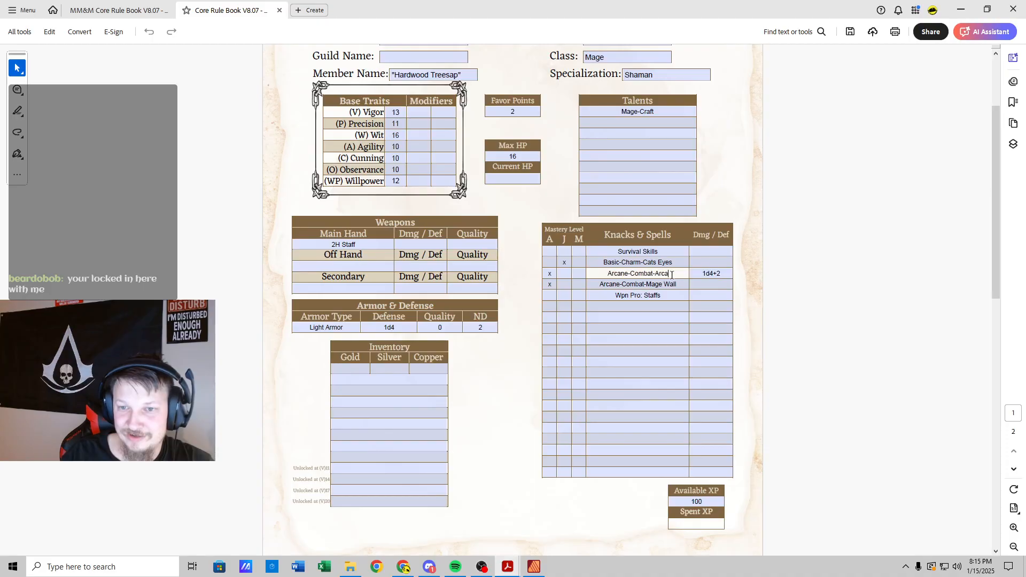
{"action": "type", "text": "ne Tist"}
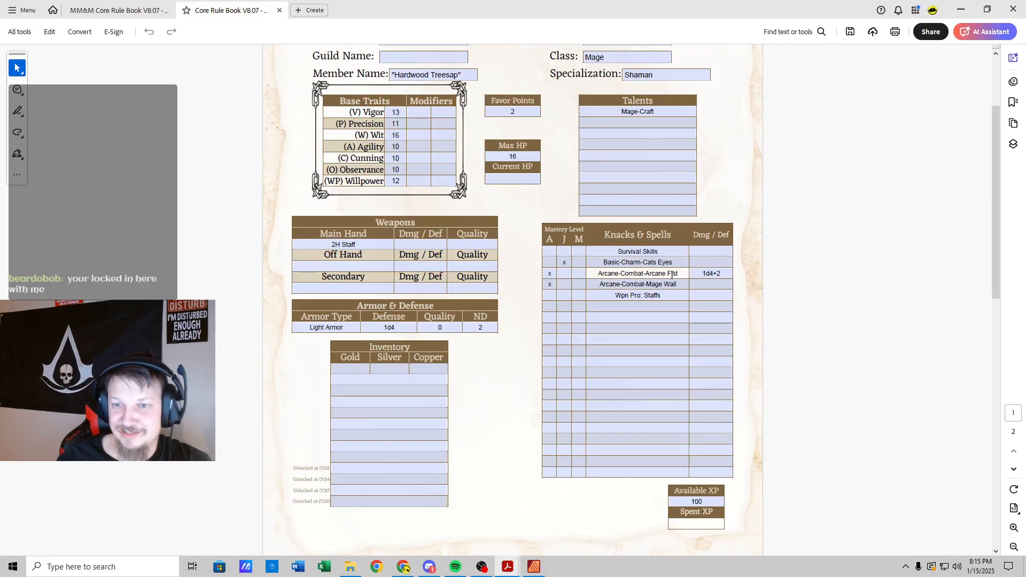
Step: Check Mage Wall's apprentice defense in the rule book and enter "Def 1d4+3" as its Dmg / Def in the charter
{"action": "left_click", "coordinate": [142, 18]}
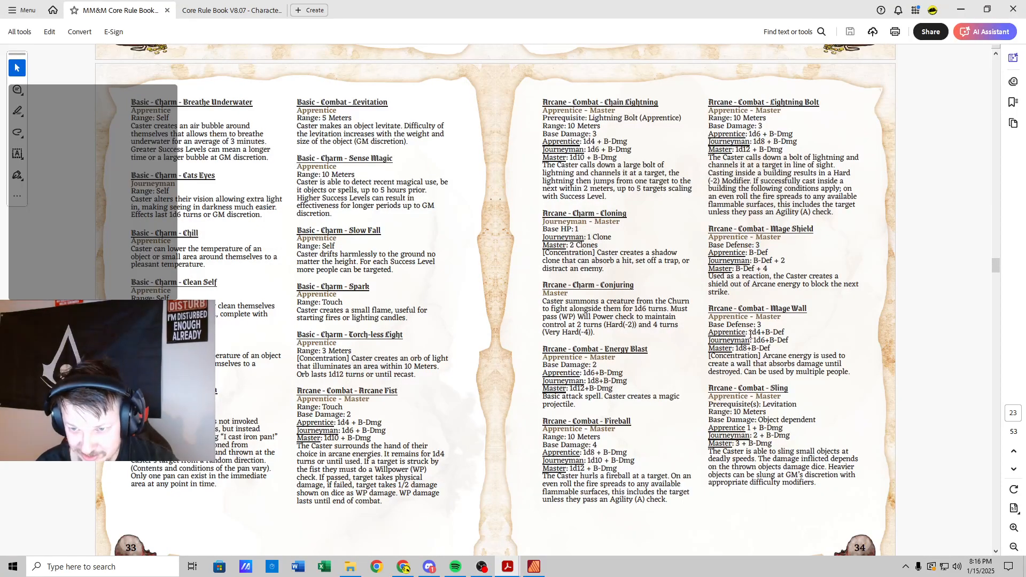
{"action": "left_click", "coordinate": [282, 7]}
{"action": "left_click", "coordinate": [711, 285]}
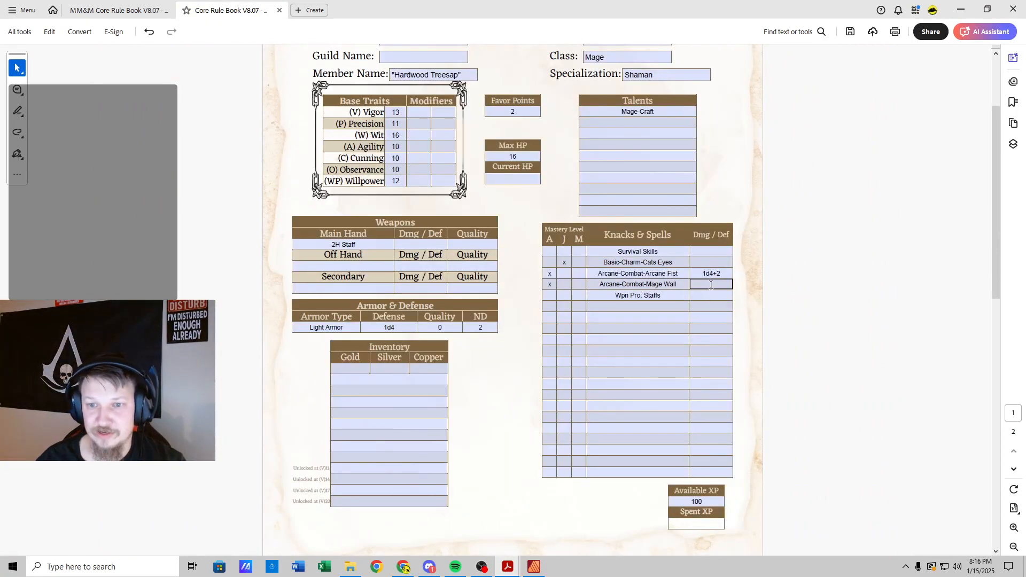
{"action": "type", "text": "Def 1d4"}
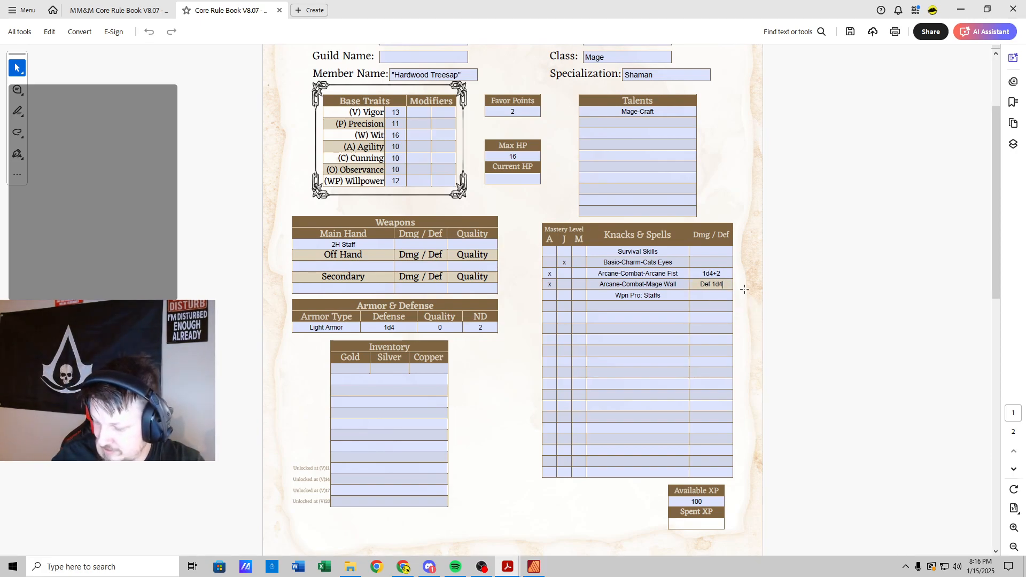
{"action": "type", "text": "+3"}
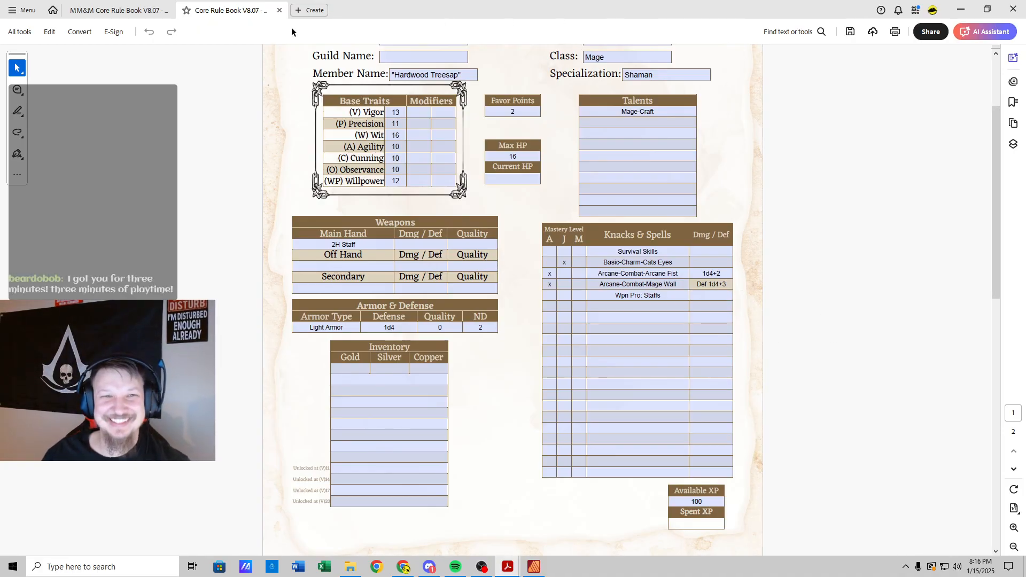
Step: After a look at the rule book's spell page, give the charter's 2H Staff a Dmg / Def of 1d6+1 and Common quality
{"action": "left_click", "coordinate": [130, 15]}
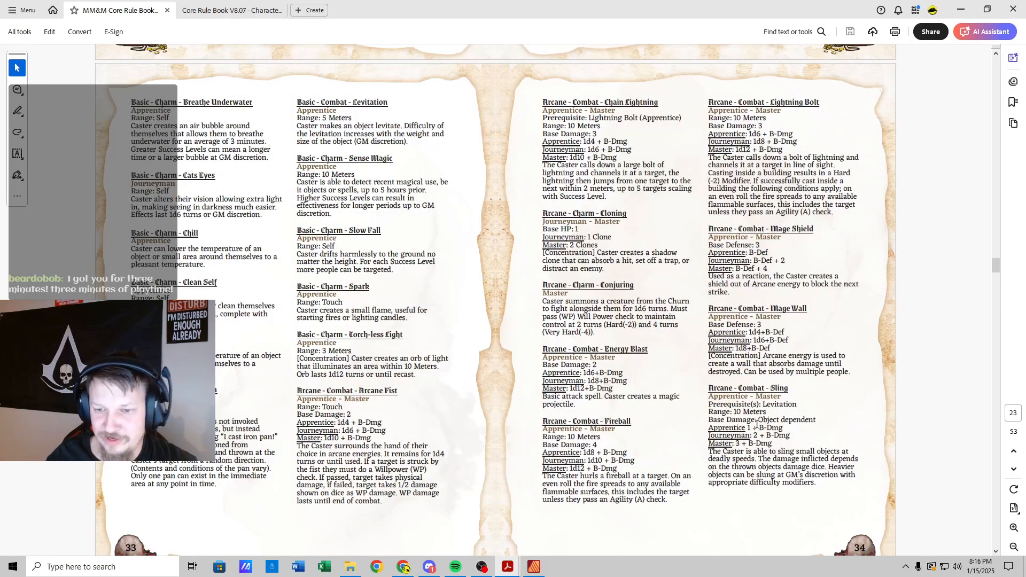
{"action": "left_click", "coordinate": [208, 10]}
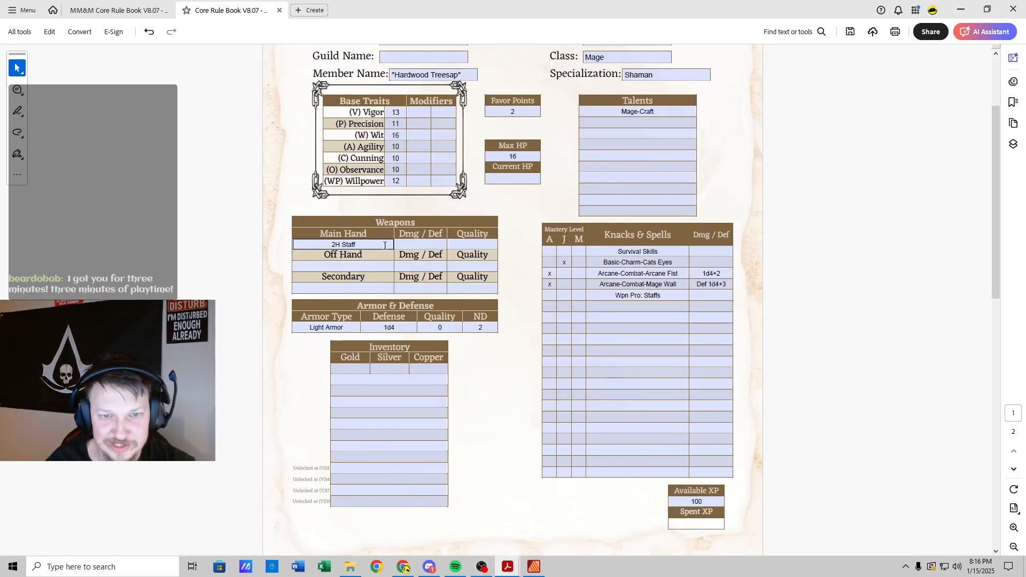
{"action": "left_click", "coordinate": [412, 245]}
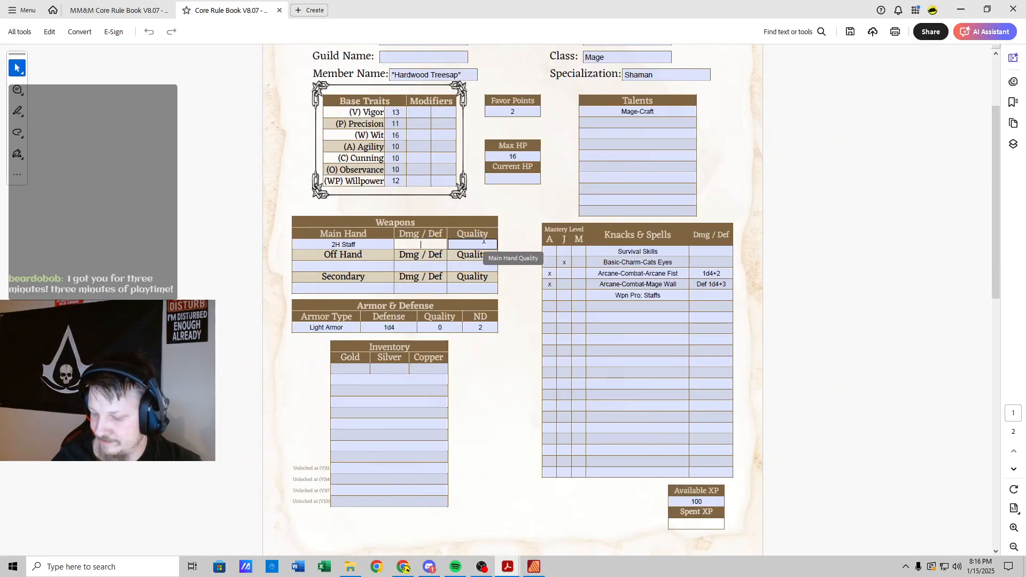
{"action": "type", "text": "1d6+1"}
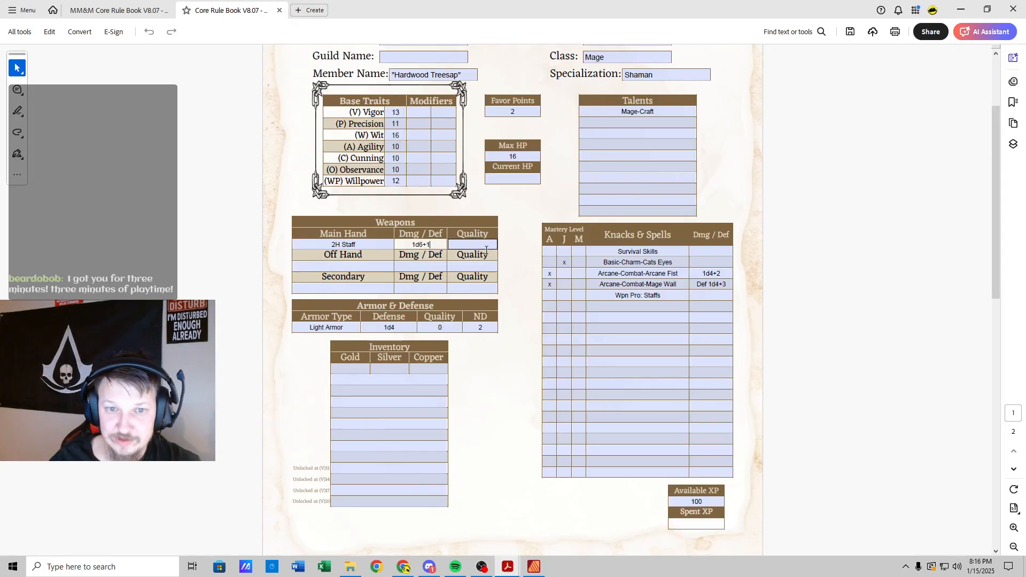
{"action": "type", "text": "Common"}
Step: Replace the Light Armor's quality in the Armor & Defense table with "Common"
{"action": "left_click", "coordinate": [448, 327]}
{"action": "key", "text": "BackSpace"}
{"action": "type", "text": "Common"}
{"action": "key", "text": "shift+Tab"}
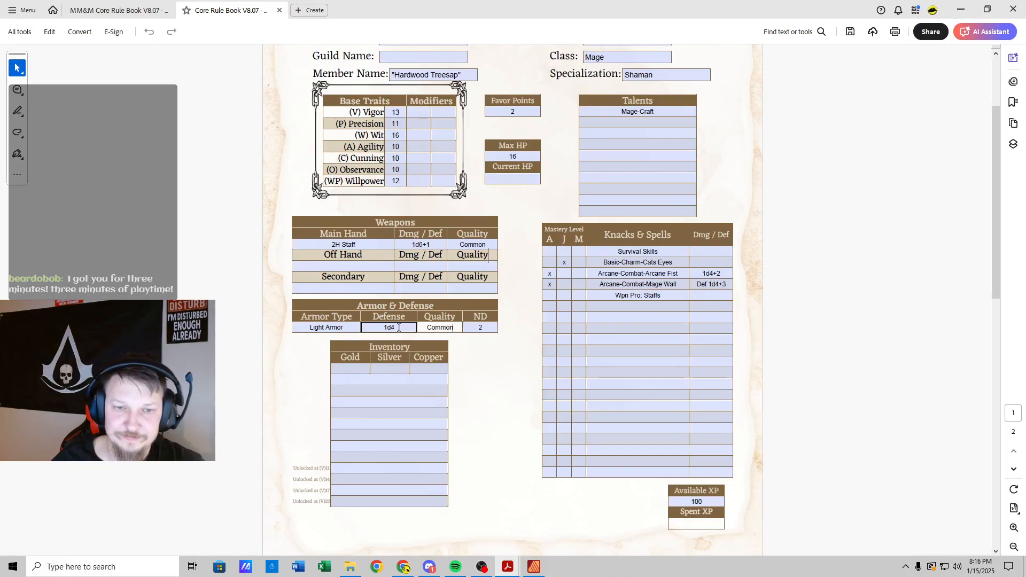
{"action": "left_click", "coordinate": [473, 358]}
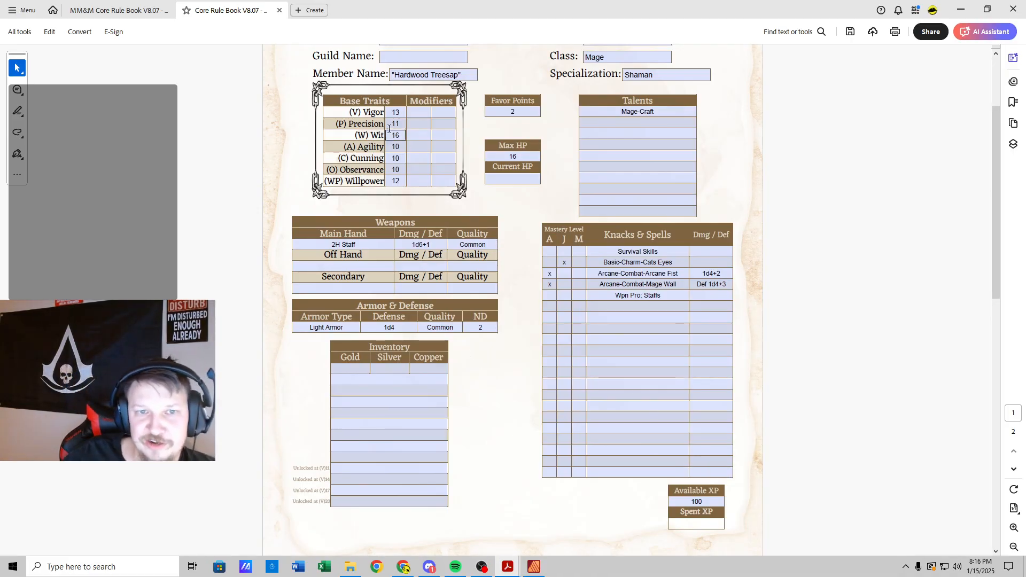
Step: Close the MM&M Core Rule Book and reopen its PDF from the V8 folder inside the Mercs, Mages and Monsters Core Rule Book folder
{"action": "left_click", "coordinate": [167, 11]}
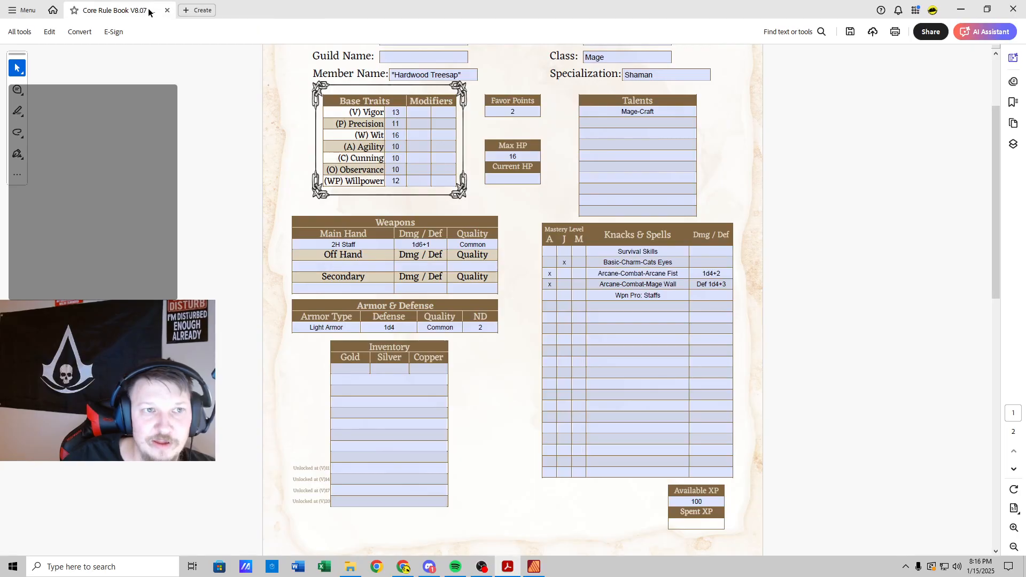
{"action": "left_click", "coordinate": [202, 12]}
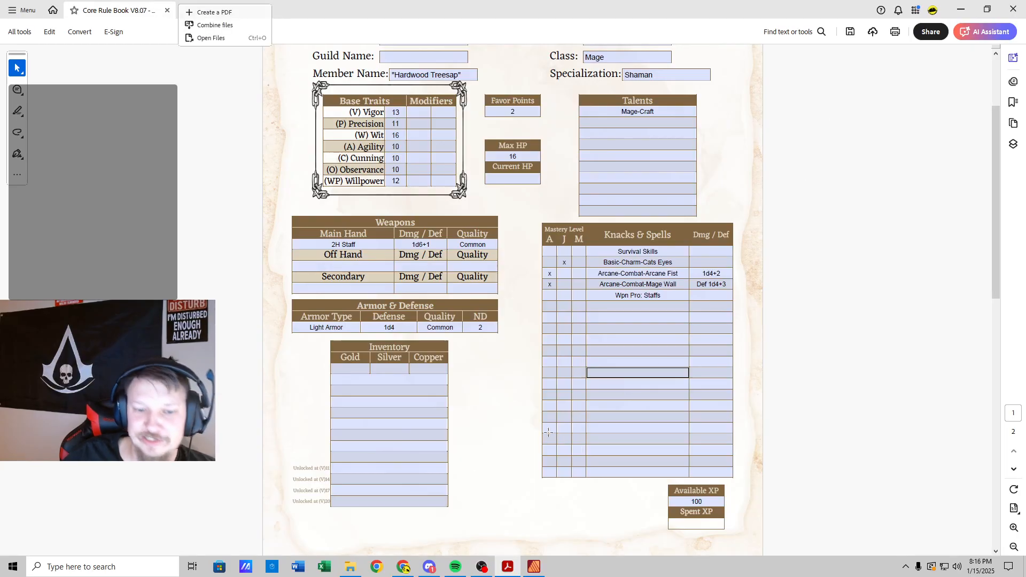
{"action": "left_click", "coordinate": [350, 568]}
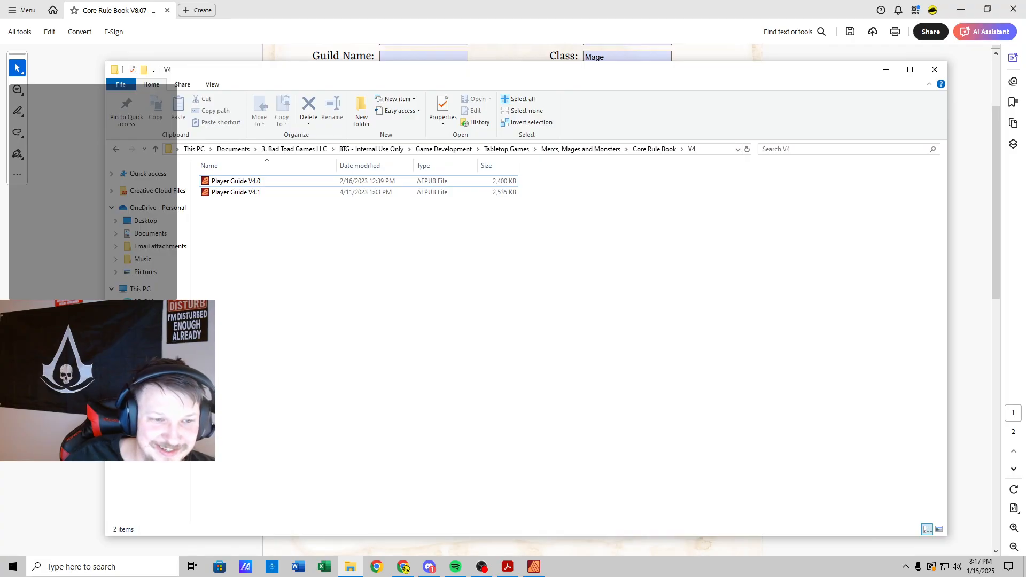
{"action": "left_click", "coordinate": [233, 149]}
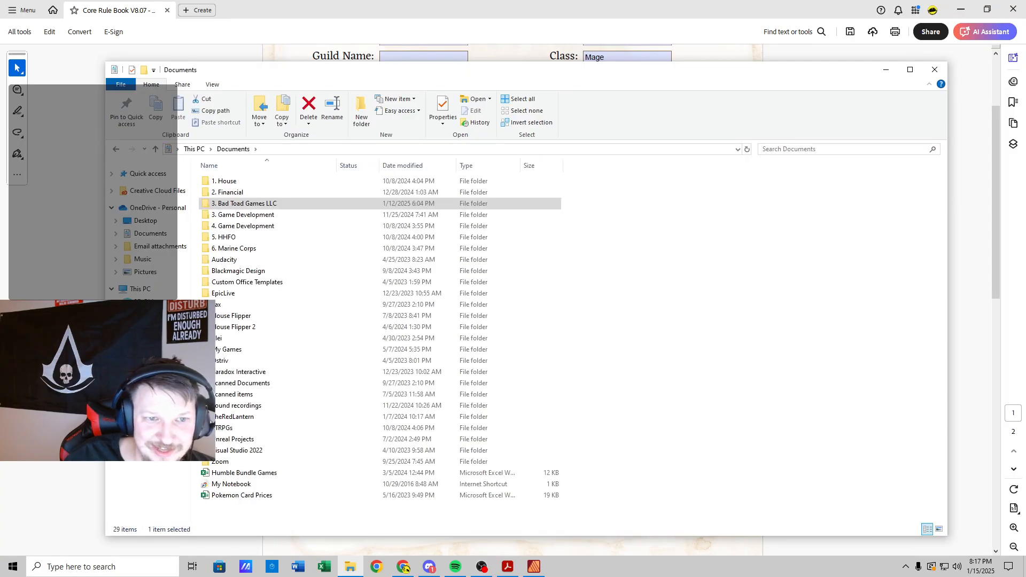
{"action": "double_click", "coordinate": [249, 204]}
{"action": "double_click", "coordinate": [246, 192]}
{"action": "double_click", "coordinate": [246, 193]}
{"action": "double_click", "coordinate": [243, 193]}
{"action": "left_click", "coordinate": [242, 195]}
{"action": "double_click", "coordinate": [242, 196]}
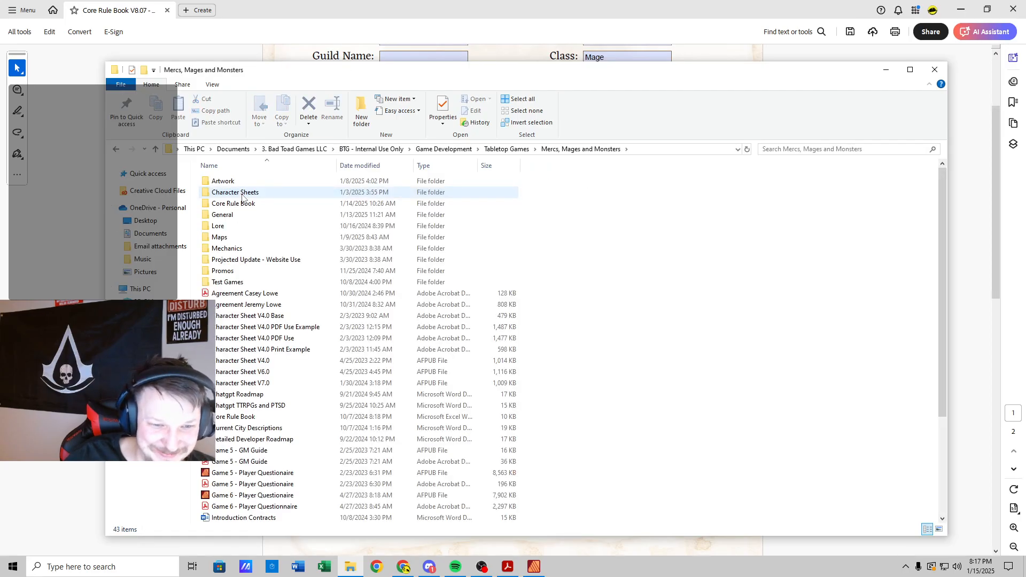
{"action": "double_click", "coordinate": [240, 204]}
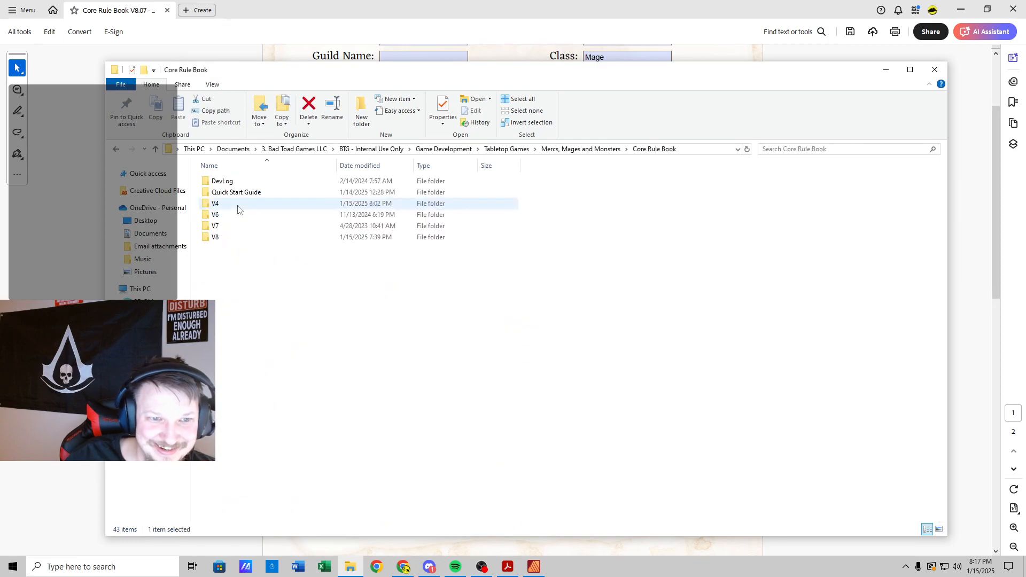
{"action": "double_click", "coordinate": [231, 238]}
{"action": "double_click", "coordinate": [278, 383]}
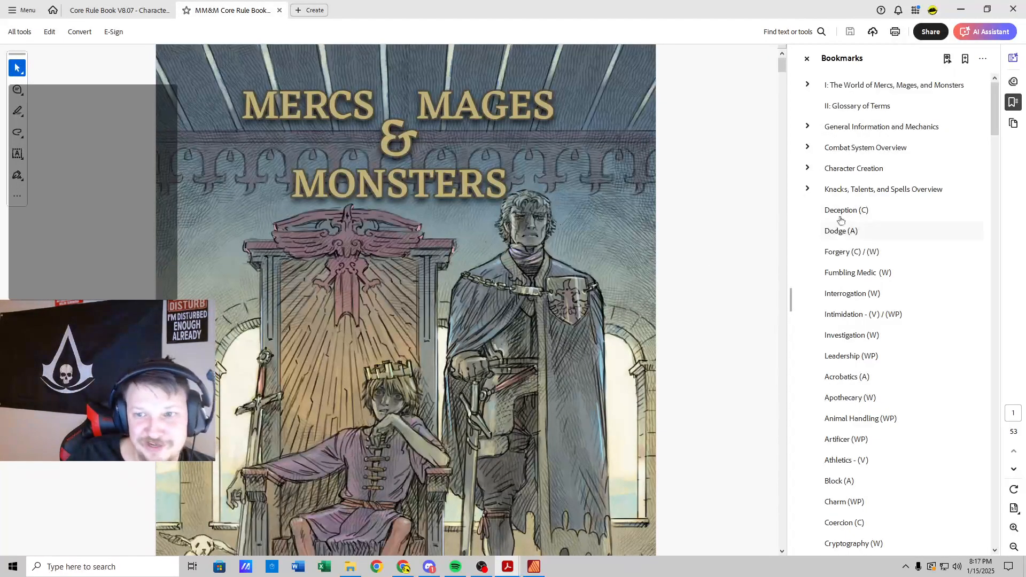
Step: Hide the rule book's bookmarks and set its zoom to 82% at the combat and status effect pages
{"action": "left_click", "coordinate": [811, 60]}
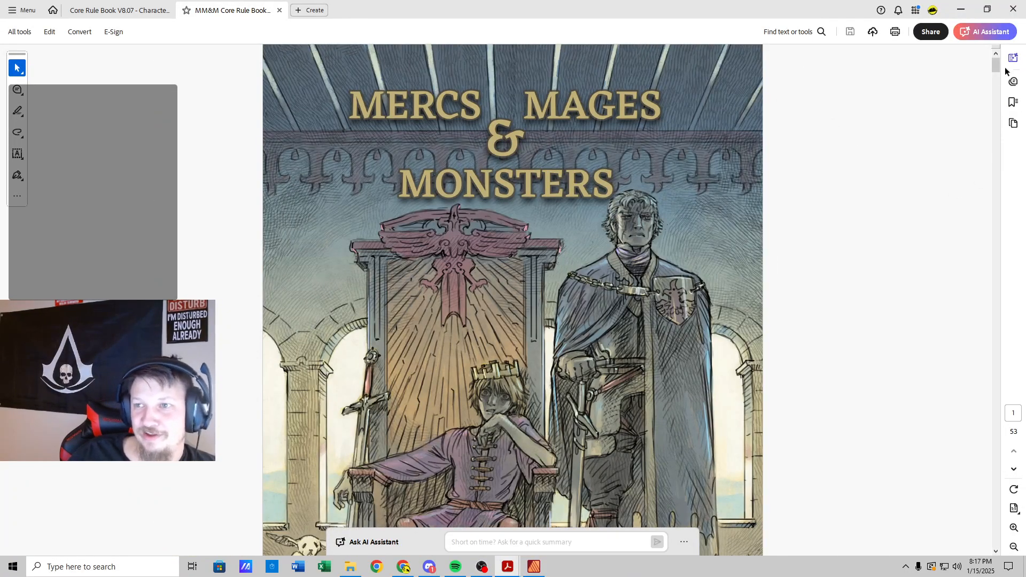
{"action": "left_click_drag", "start_coordinate": [998, 69], "coordinate": [998, 141]}
{"action": "left_click", "coordinate": [1016, 549]}
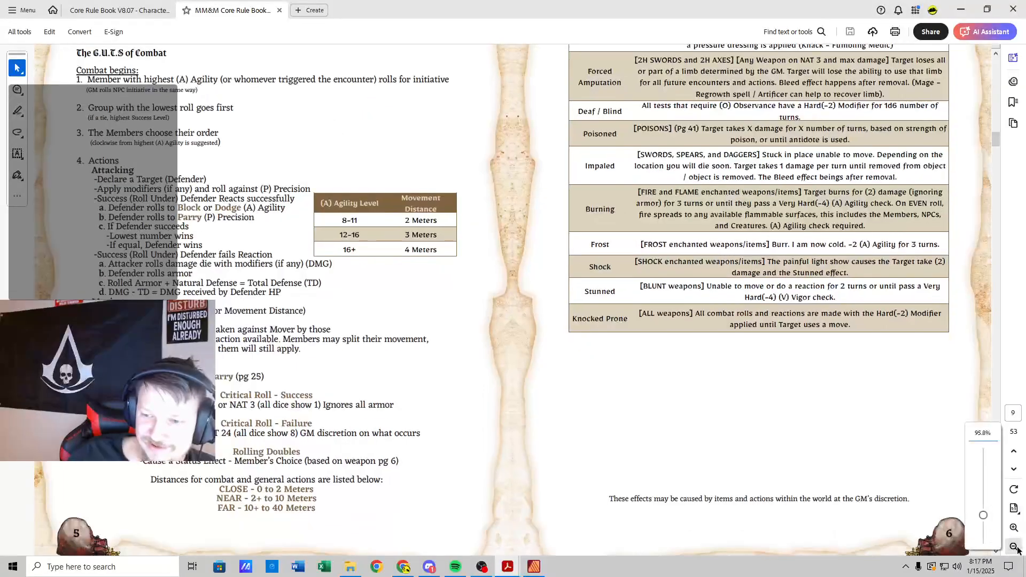
{"action": "left_click", "coordinate": [988, 435]}
{"action": "type", "text": "80"}
{"action": "key", "text": "Return"}
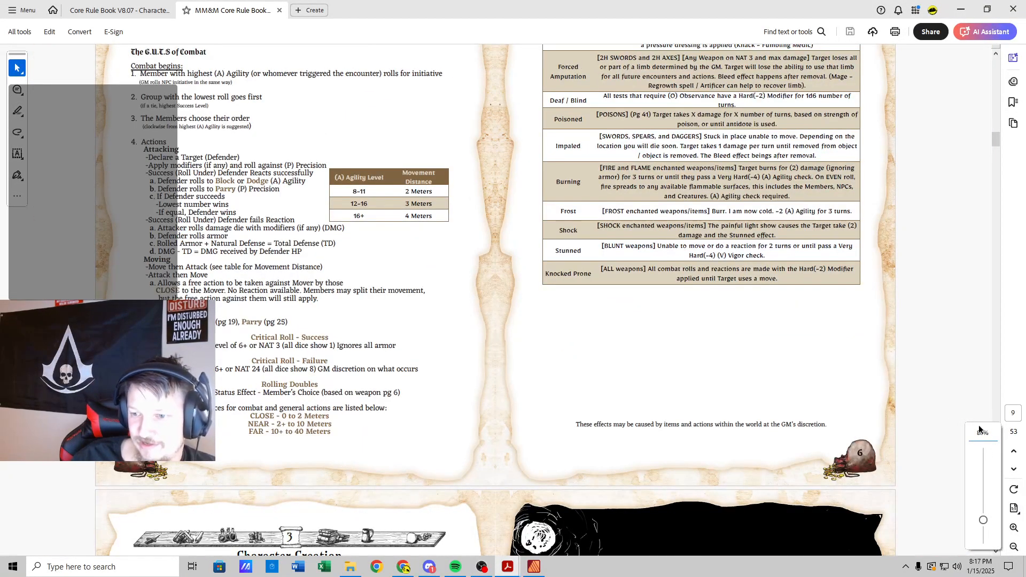
{"action": "left_click", "coordinate": [983, 434]}
{"action": "type", "text": "82"}
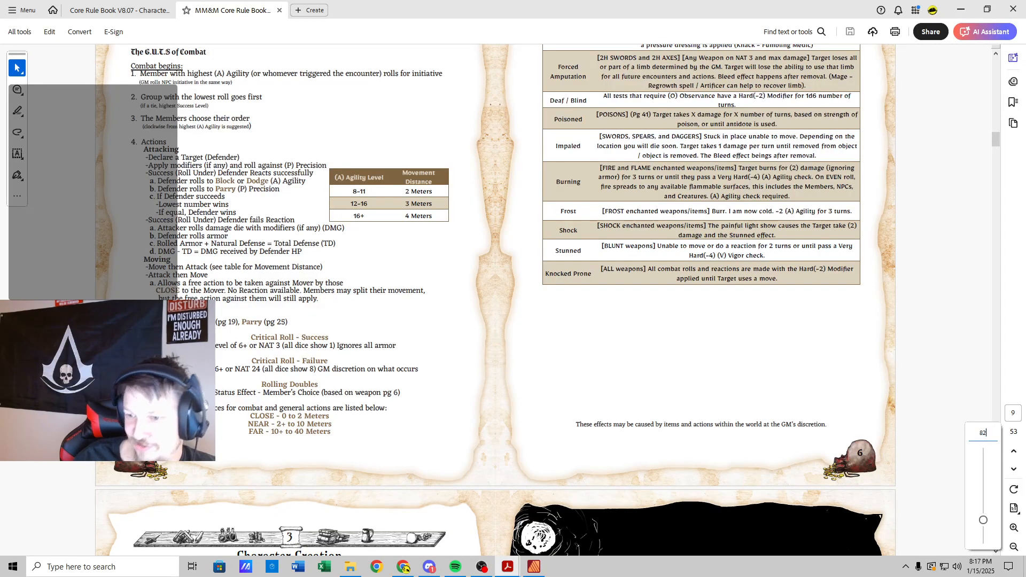
{"action": "key", "text": "Return"}
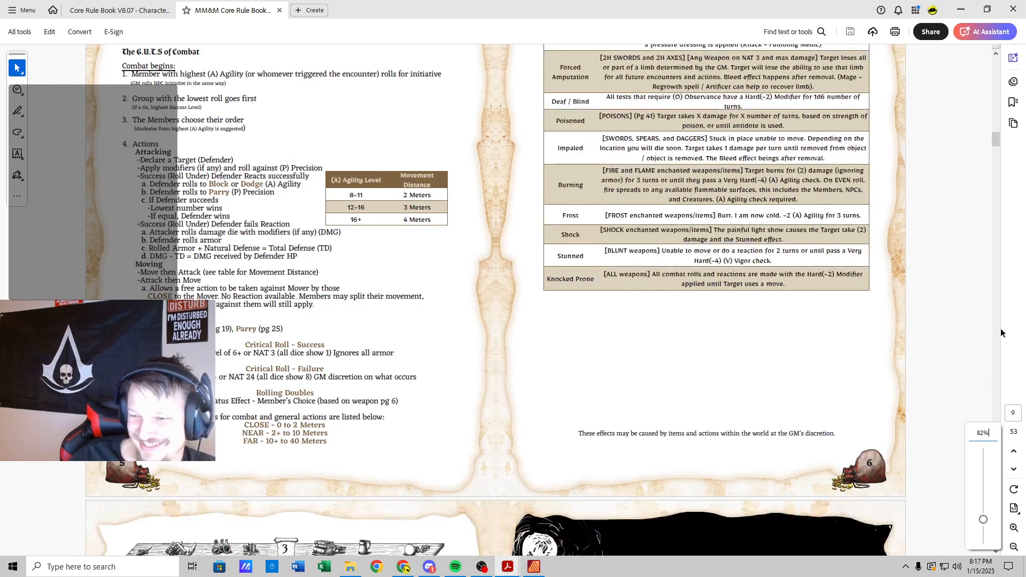
Step: Review the Character Creation chapter, from the nine-step process through the class descriptions to the Warrior's starting knacks, talents and equipment
{"action": "scroll", "coordinate": [1001, 151], "scroll_direction": "down", "scroll_amount": 5}
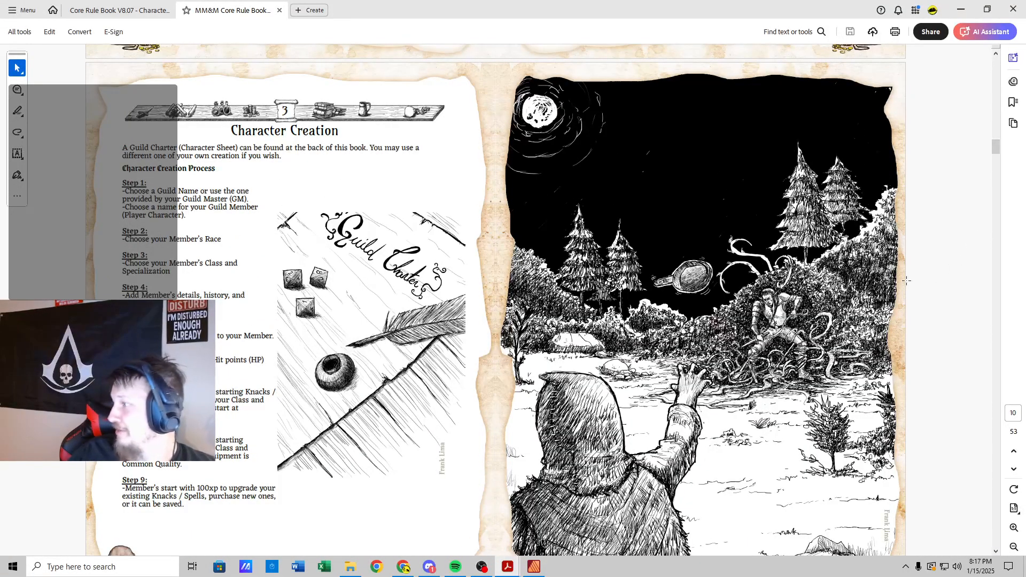
{"action": "scroll", "coordinate": [236, 313], "scroll_direction": "down", "scroll_amount": 10}
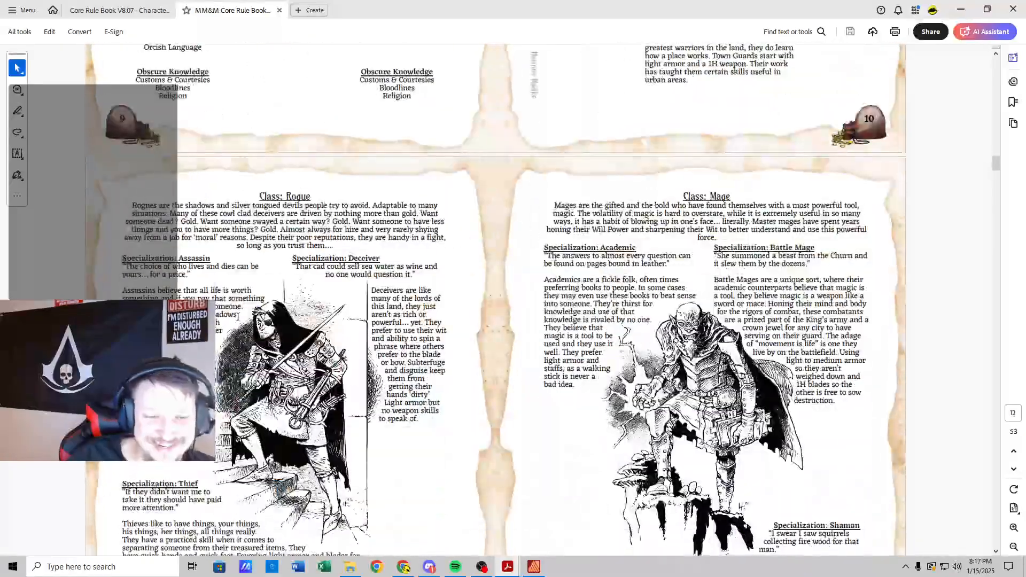
{"action": "scroll", "coordinate": [235, 313], "scroll_direction": "up", "scroll_amount": 5}
{"action": "scroll", "coordinate": [229, 308], "scroll_direction": "up", "scroll_amount": 8}
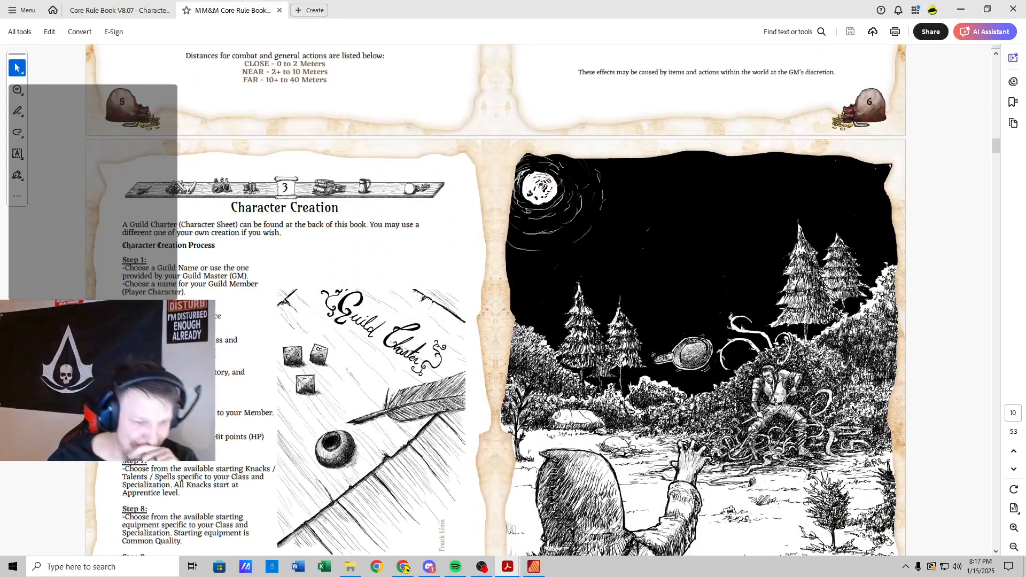
{"action": "scroll", "coordinate": [229, 307], "scroll_direction": "down", "scroll_amount": 2}
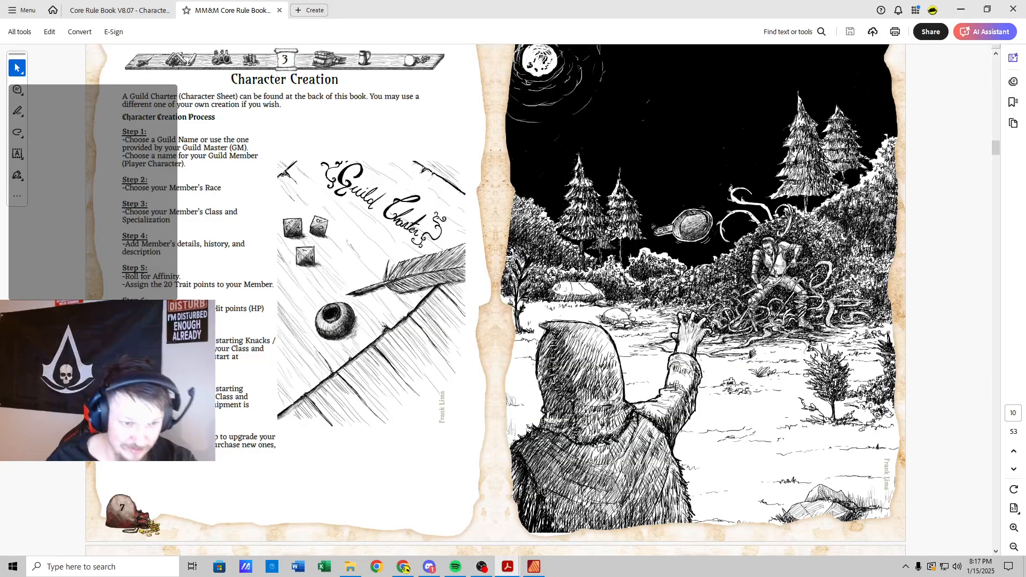
{"action": "scroll", "coordinate": [229, 308], "scroll_direction": "down", "scroll_amount": 8}
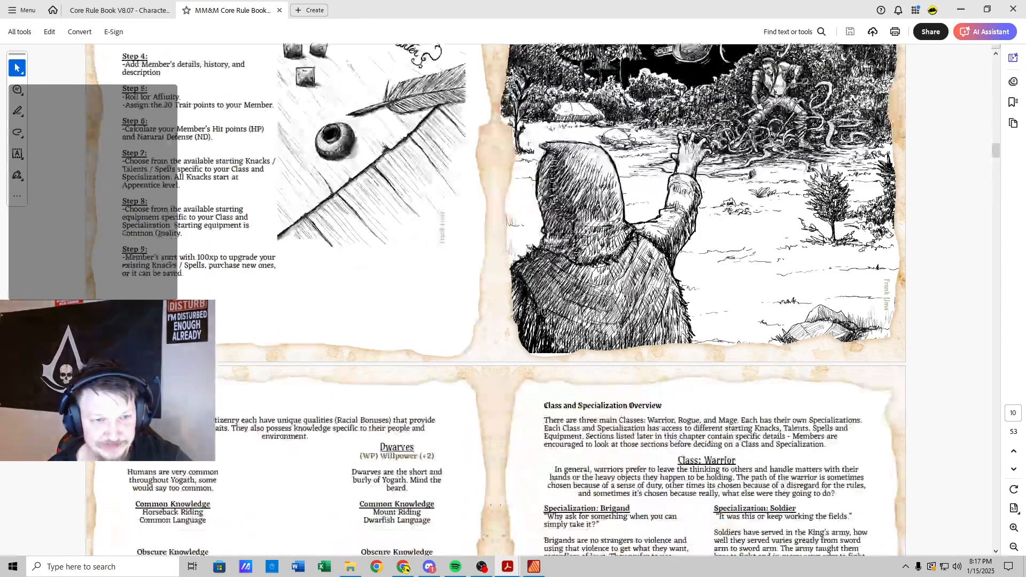
{"action": "scroll", "coordinate": [228, 308], "scroll_direction": "down", "scroll_amount": 15}
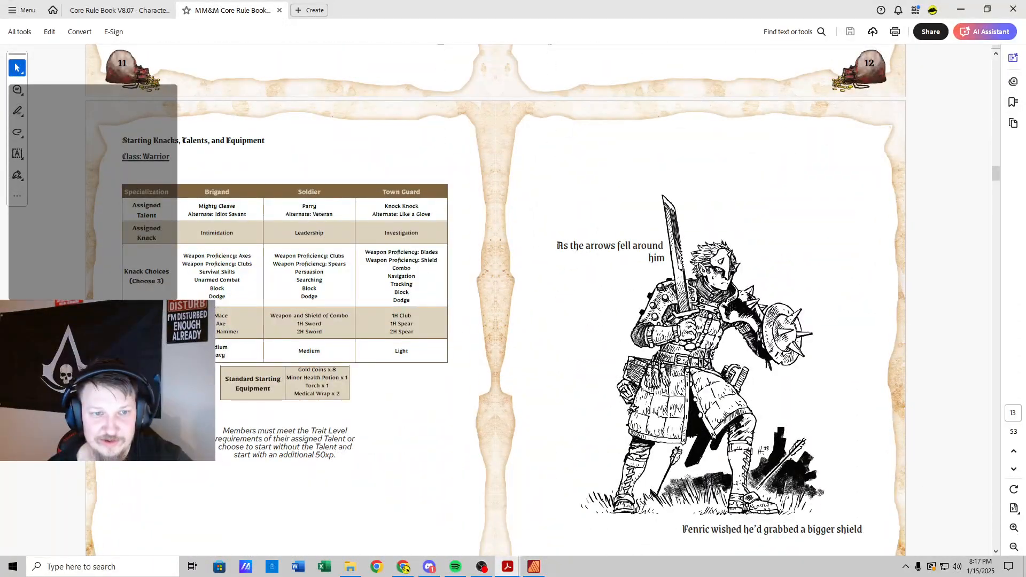
{"action": "scroll", "coordinate": [519, 333], "scroll_direction": "up", "scroll_amount": 4}
{"action": "scroll", "coordinate": [519, 333], "scroll_direction": "down", "scroll_amount": 4}
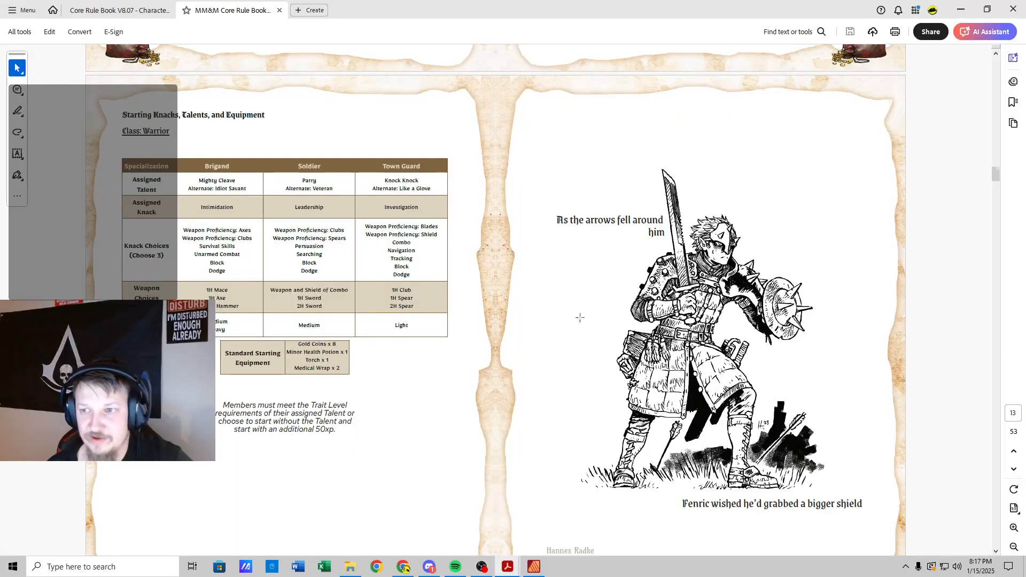
Step: Find the knack list and the knack descriptions on pages 23 and 24 of the rule book
{"action": "left_click_drag", "start_coordinate": [996, 180], "coordinate": [995, 216]}
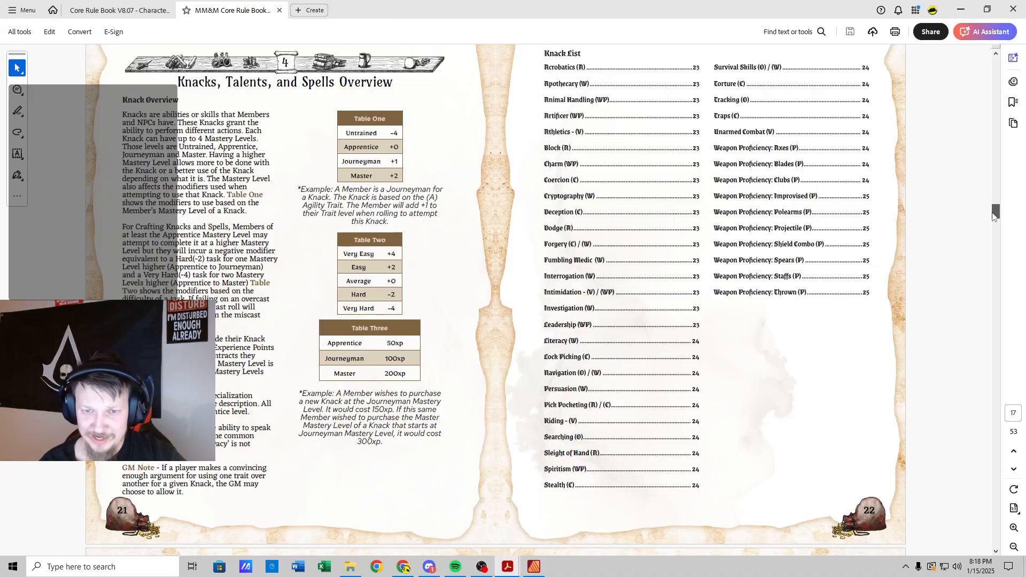
{"action": "scroll", "coordinate": [994, 216], "scroll_direction": "down", "scroll_amount": 2}
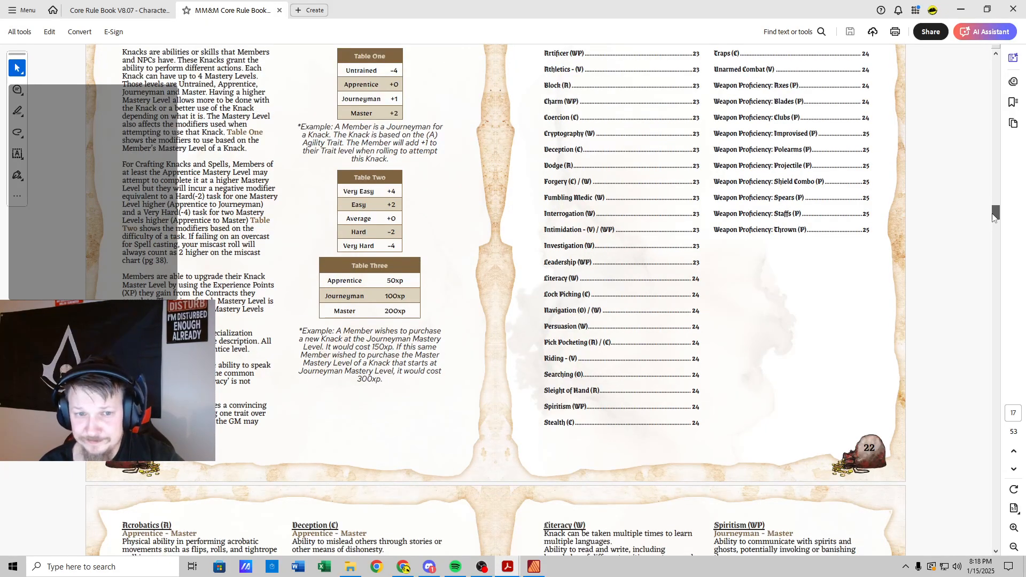
{"action": "mouse_move", "coordinate": [993, 216]}
{"action": "left_mouse_down"}
{"action": "mouse_move", "coordinate": [994, 230]}
{"action": "mouse_move", "coordinate": [998, 214]}
{"action": "mouse_move", "coordinate": [1000, 222]}
{"action": "left_mouse_up"}
{"action": "left_click_drag", "start_coordinate": [1001, 222], "coordinate": [1003, 225]}
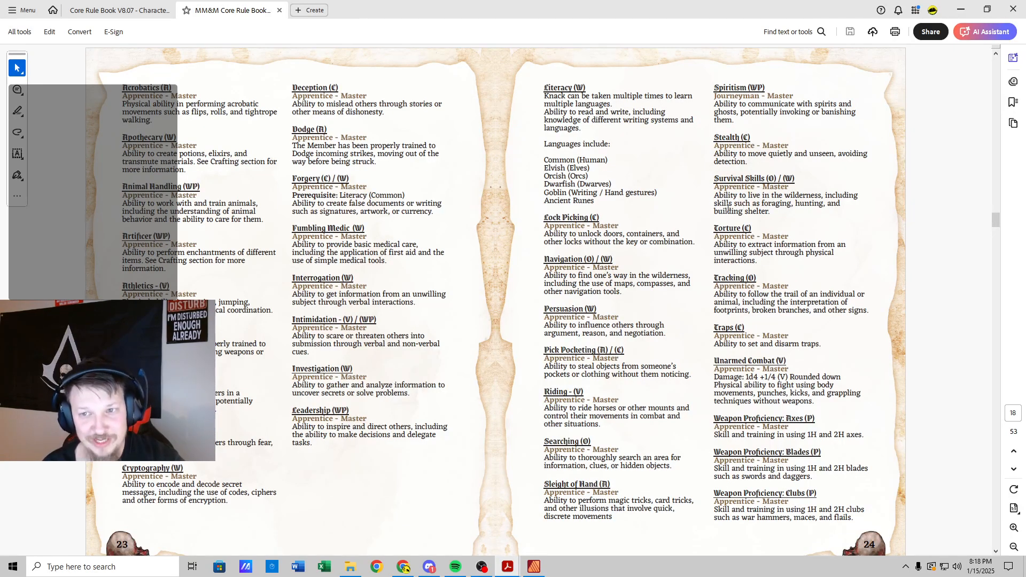
Step: Reorder the open documents so the MM&M Core Rule Book comes before the character sheet
{"action": "left_click", "coordinate": [112, 11]}
{"action": "mouse_move", "coordinate": [126, 10]}
{"action": "left_mouse_down"}
{"action": "mouse_move", "coordinate": [284, 23]}
{"action": "mouse_move", "coordinate": [262, 8]}
{"action": "mouse_move", "coordinate": [131, 12]}
{"action": "left_mouse_up"}
{"action": "left_click", "coordinate": [131, 11]}
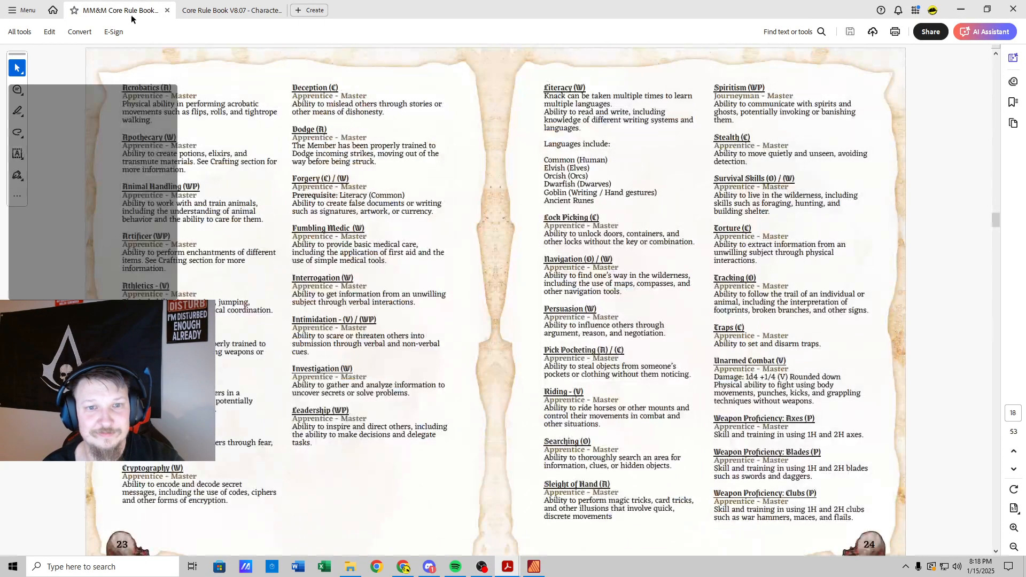
Step: Check the rule book's weapon proficiency and unarmed combat knacks, and add "(V) Unarmed Combat" below Wpn Pro: Staffs in the charter's Knacks & Spells
{"action": "scroll", "coordinate": [323, 147], "scroll_direction": "down", "scroll_amount": 10}
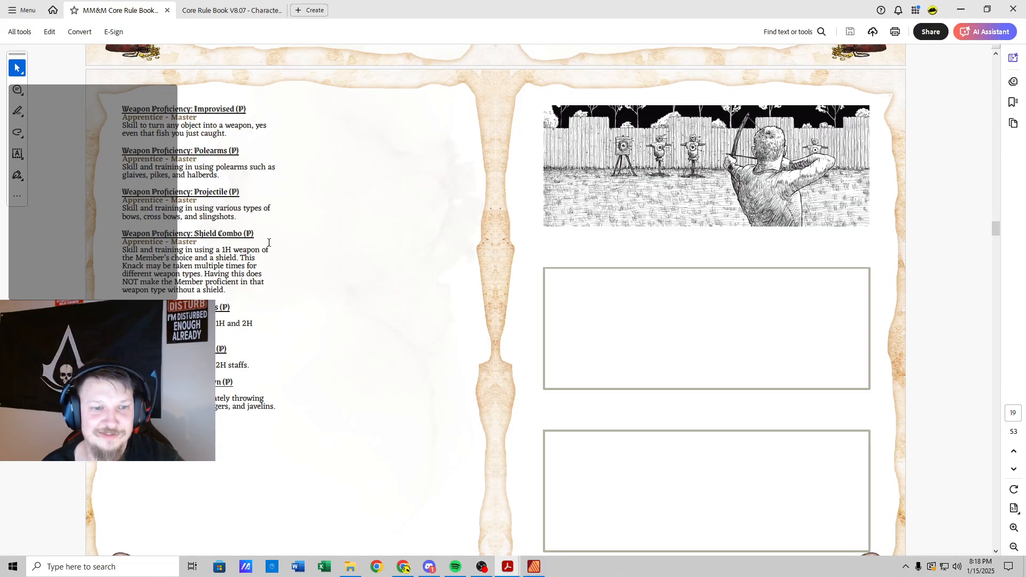
{"action": "scroll", "coordinate": [268, 242], "scroll_direction": "up", "scroll_amount": 5}
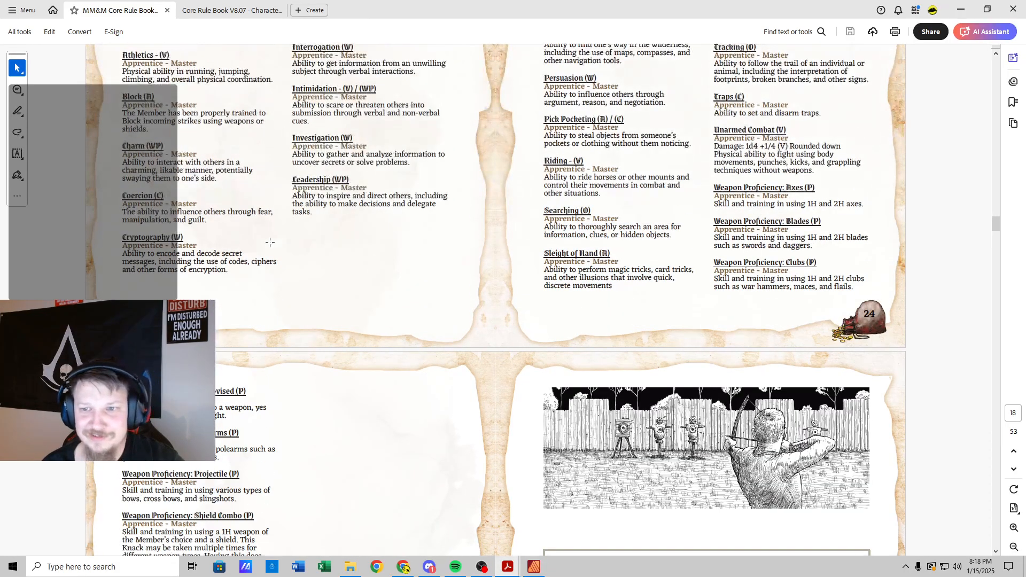
{"action": "scroll", "coordinate": [810, 239], "scroll_direction": "up", "scroll_amount": 2}
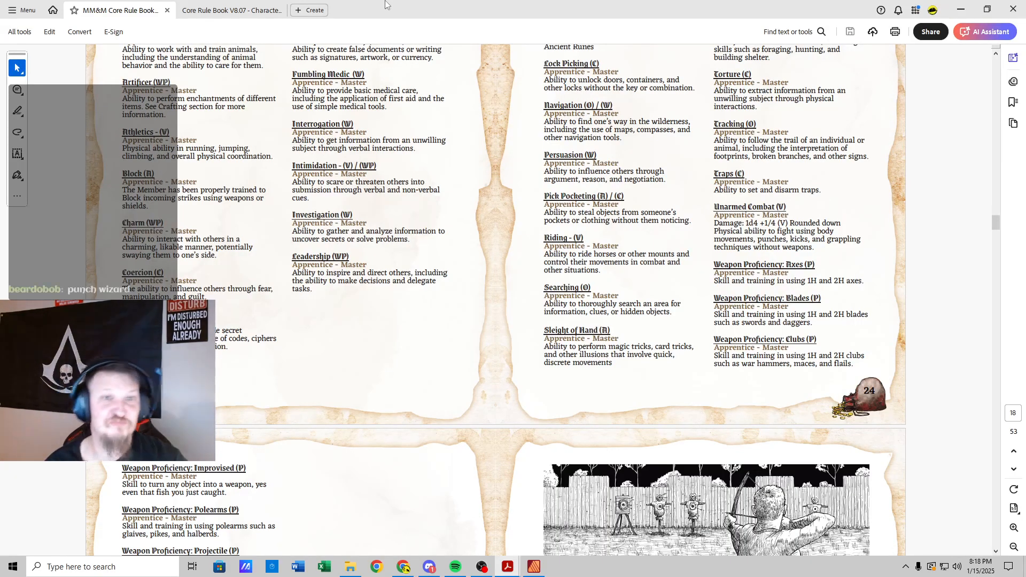
{"action": "left_click", "coordinate": [233, 8]}
{"action": "left_click", "coordinate": [653, 305]}
{"action": "type", "text": "Un"}
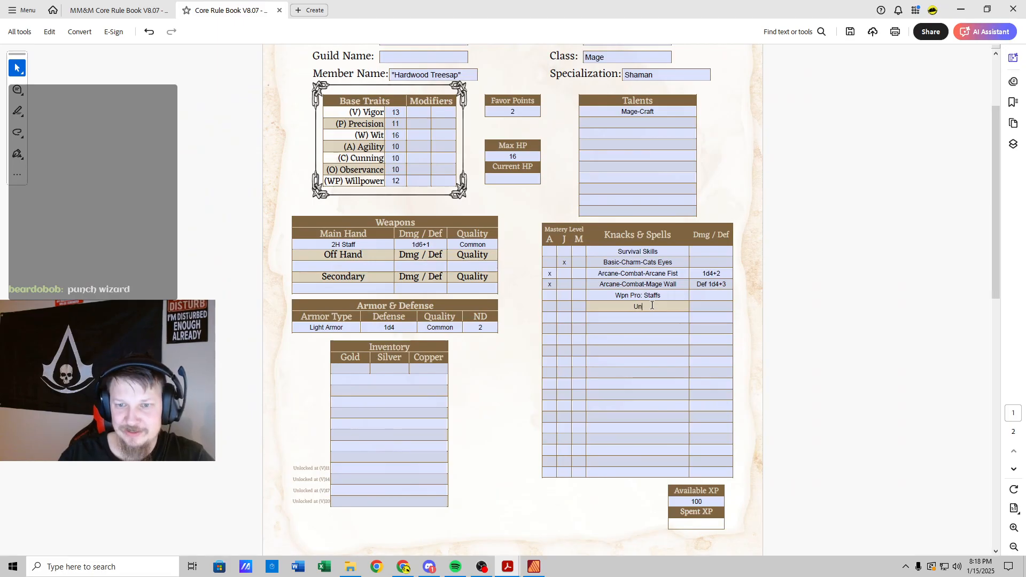
{"action": "type", "text": "armed Combat"}
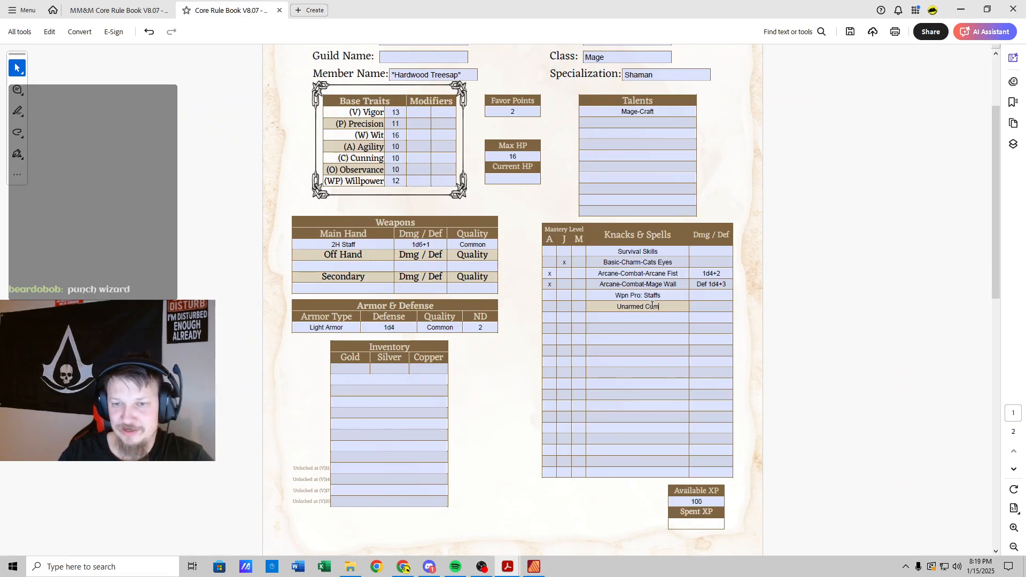
{"action": "left_click", "coordinate": [615, 304]}
{"action": "type", "text": "(V)"}
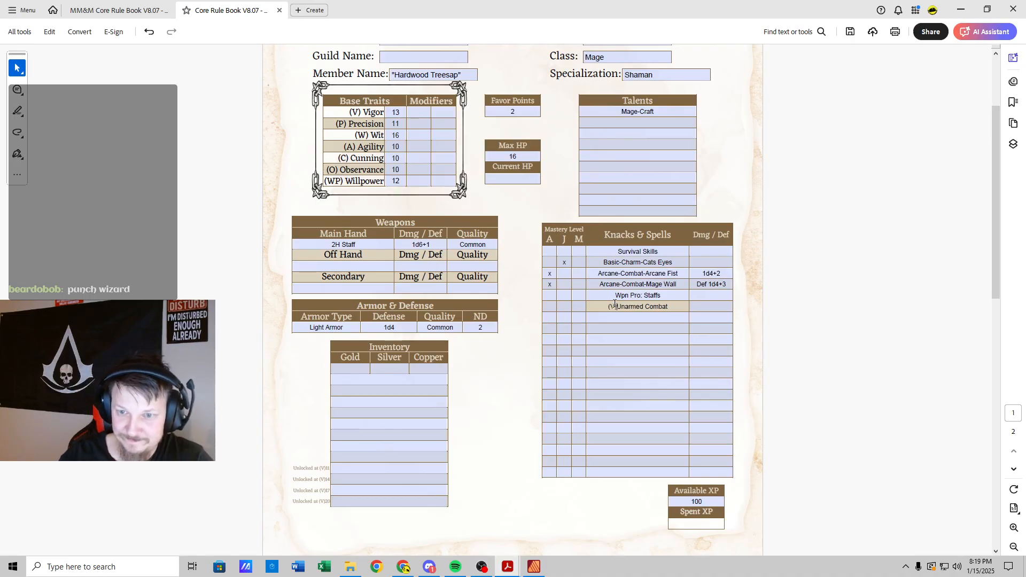
{"action": "key", "text": "Tab"}
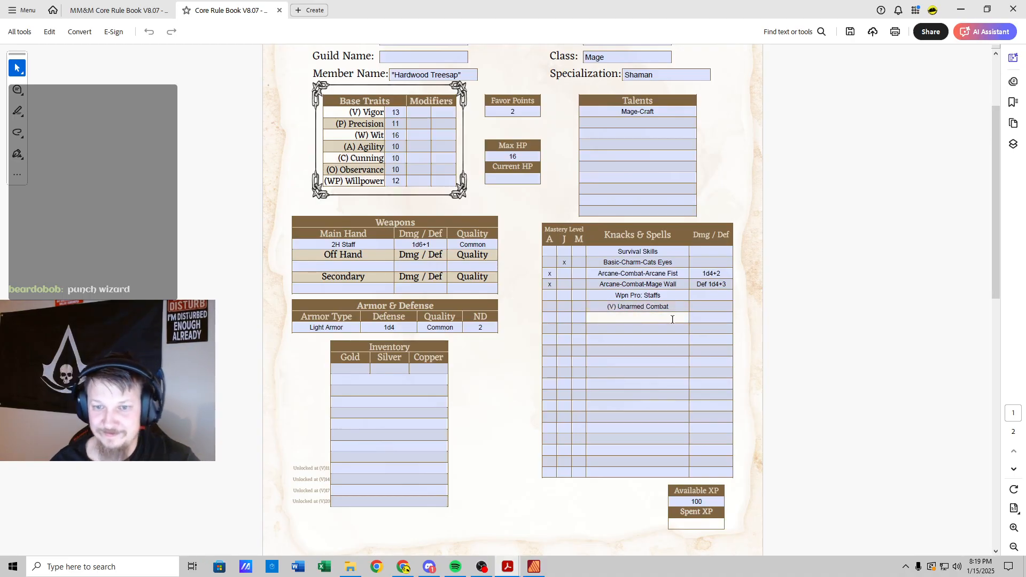
Step: After a look at the rule book's knack page, set the charter's Available XP to 50
{"action": "left_click", "coordinate": [136, 9]}
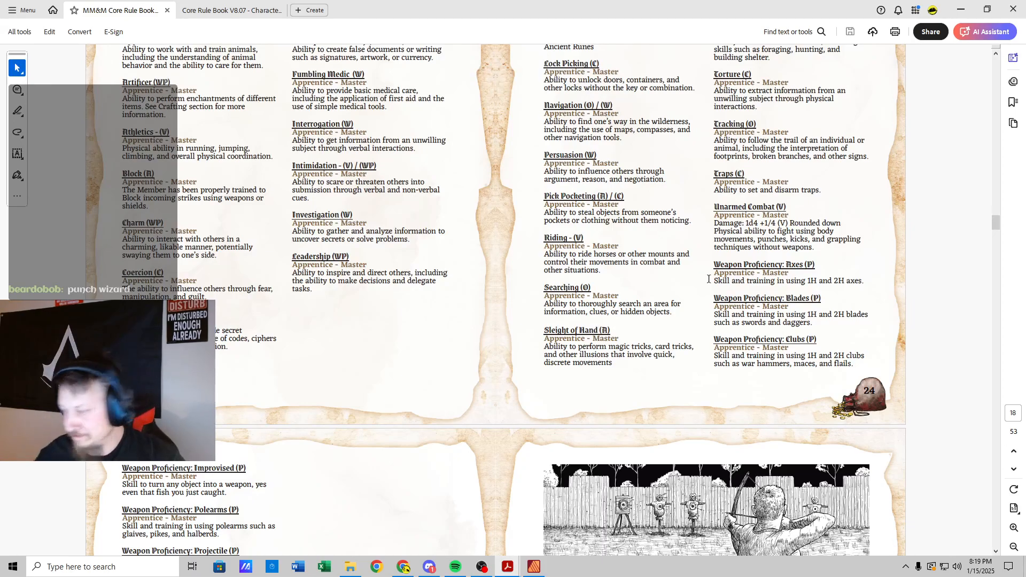
{"action": "left_click", "coordinate": [225, 10]}
{"action": "left_click", "coordinate": [709, 502]}
{"action": "double_click", "coordinate": [710, 501]}
{"action": "type", "text": "50"}
{"action": "key", "text": "Tab"}
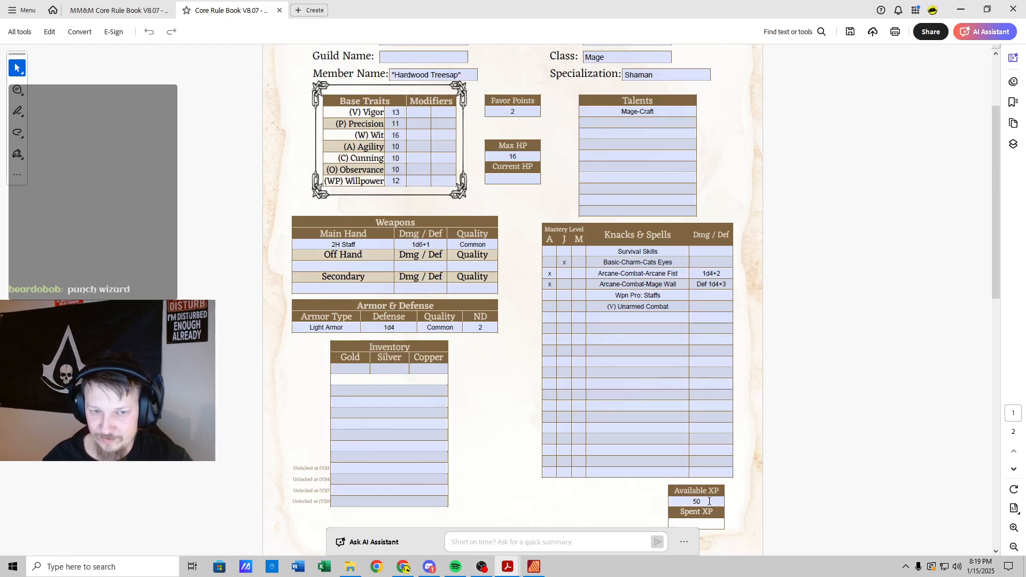
{"action": "left_click", "coordinate": [714, 529]}
{"action": "left_click", "coordinate": [703, 524]}
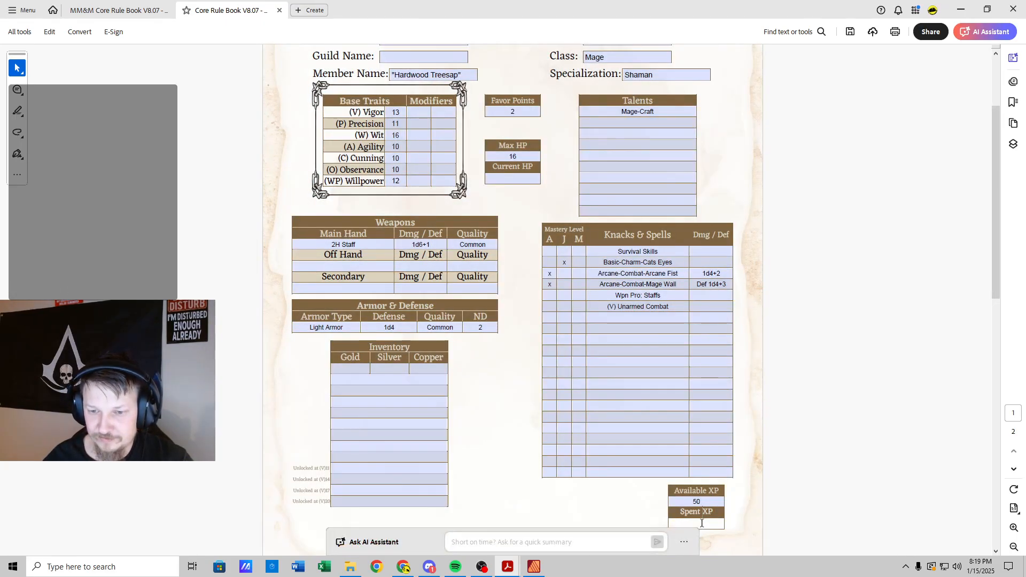
{"action": "left_click", "coordinate": [685, 505]}
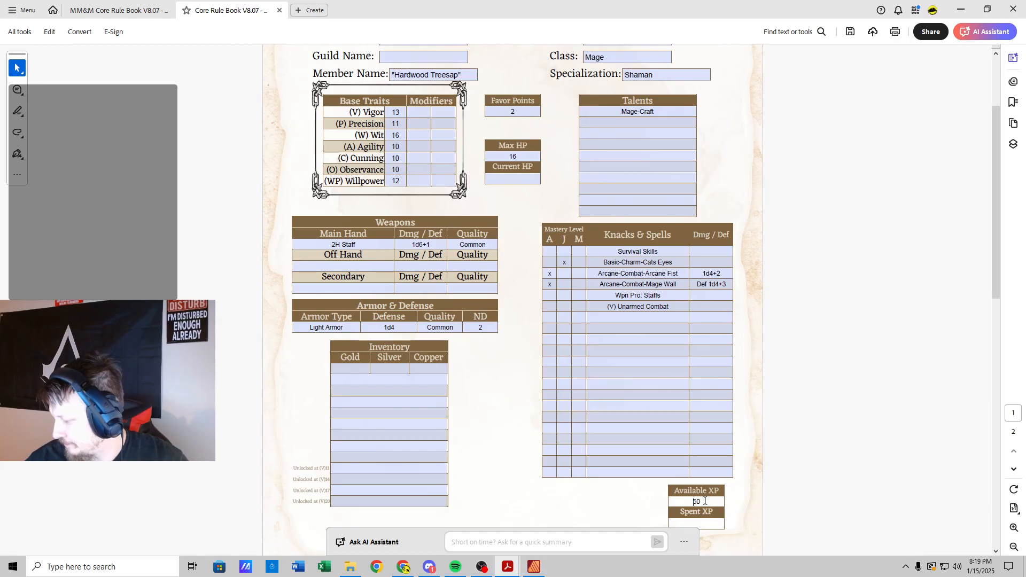
Step: Compare the knack descriptions on rule book pages 23 and 24 with the charter's traits, knacks and spells
{"action": "scroll", "coordinate": [706, 501], "scroll_direction": "up", "scroll_amount": 3}
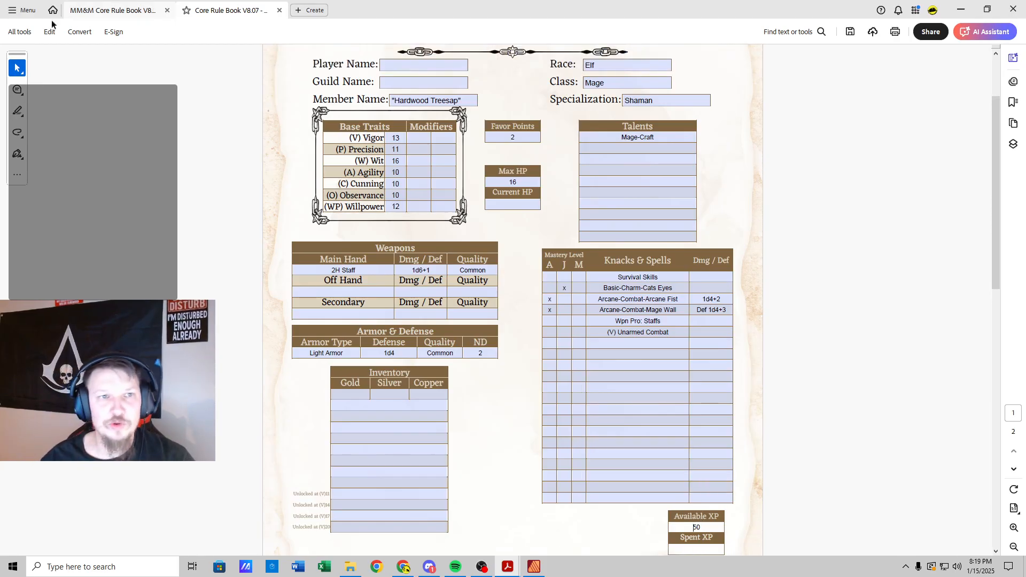
{"action": "left_click", "coordinate": [99, 11]}
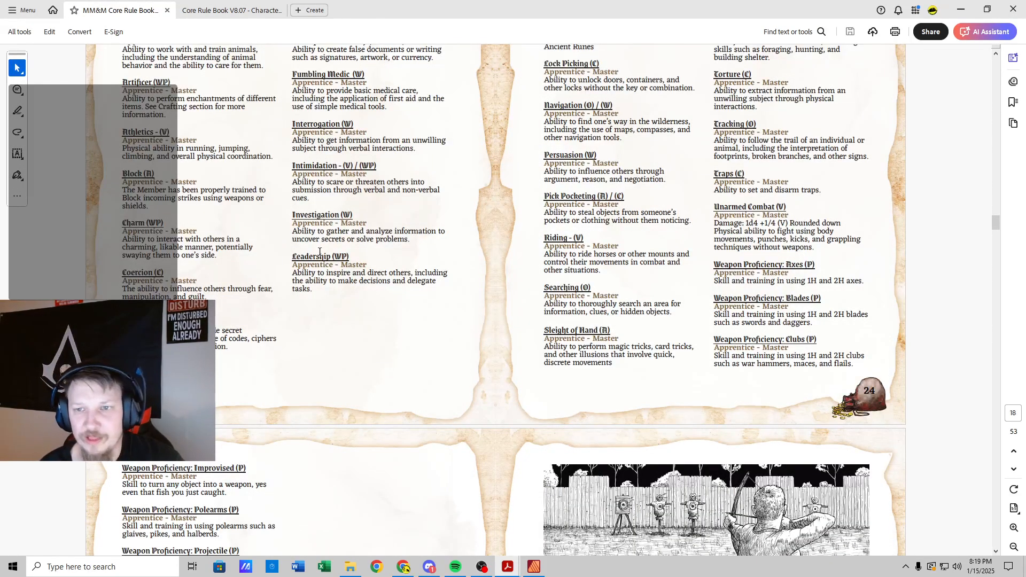
{"action": "scroll", "coordinate": [348, 242], "scroll_direction": "up", "scroll_amount": 4}
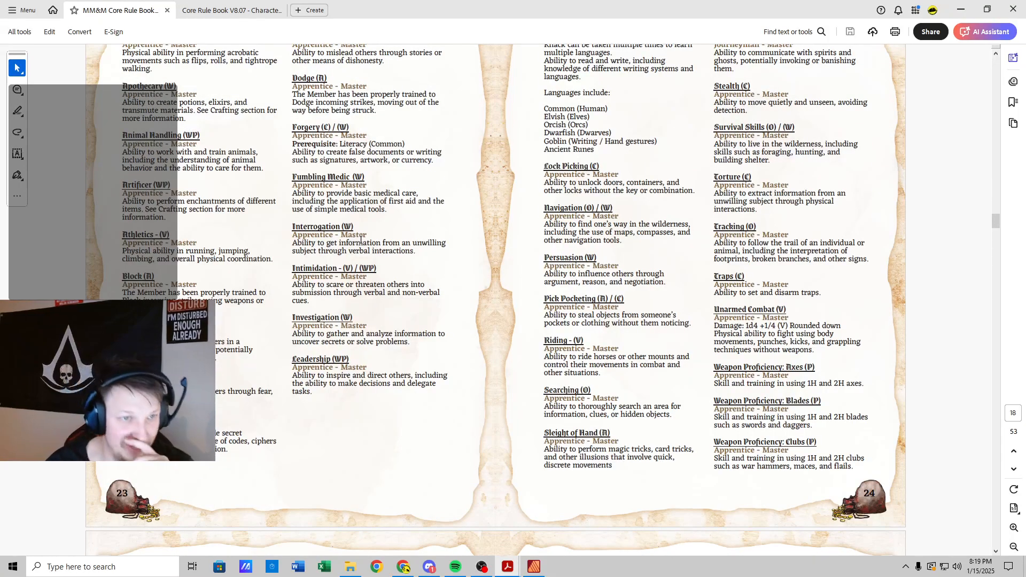
{"action": "scroll", "coordinate": [361, 241], "scroll_direction": "up", "scroll_amount": 3}
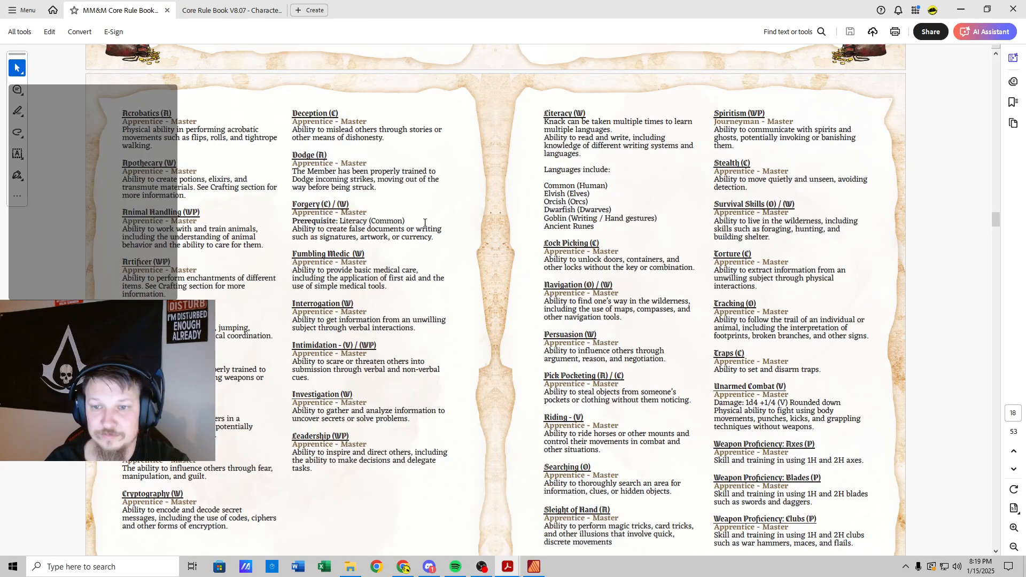
{"action": "scroll", "coordinate": [425, 223], "scroll_direction": "down", "scroll_amount": 2}
{"action": "scroll", "coordinate": [425, 223], "scroll_direction": "up", "scroll_amount": 1}
{"action": "left_click", "coordinate": [212, 8]}
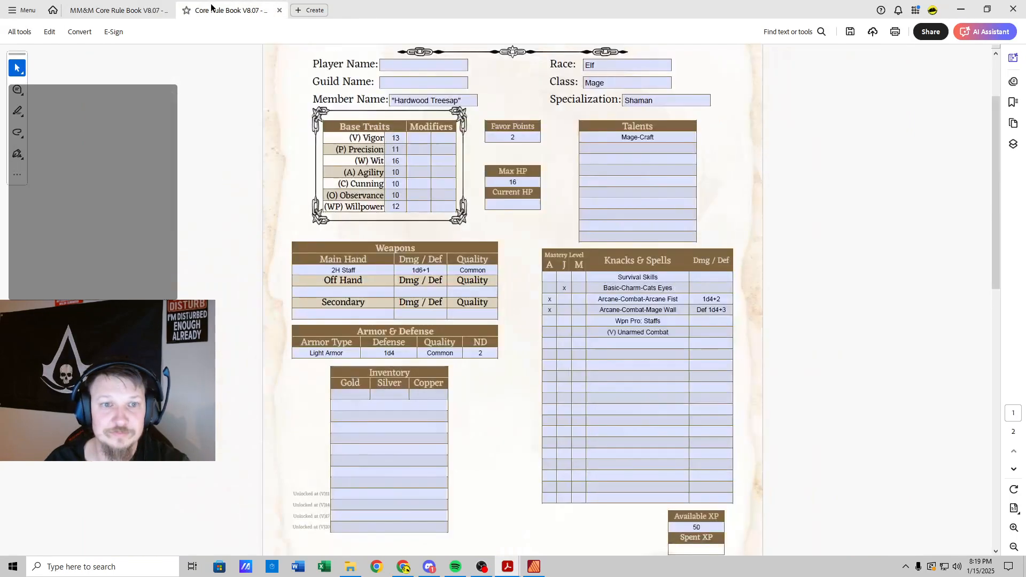
{"action": "scroll", "coordinate": [444, 224], "scroll_direction": "up", "scroll_amount": 2}
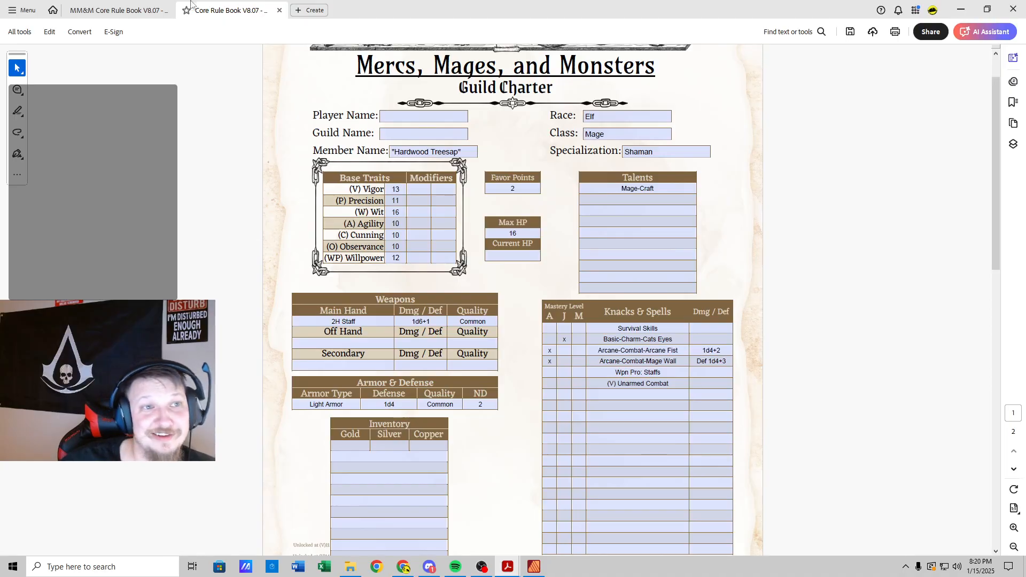
{"action": "left_click", "coordinate": [114, 11]}
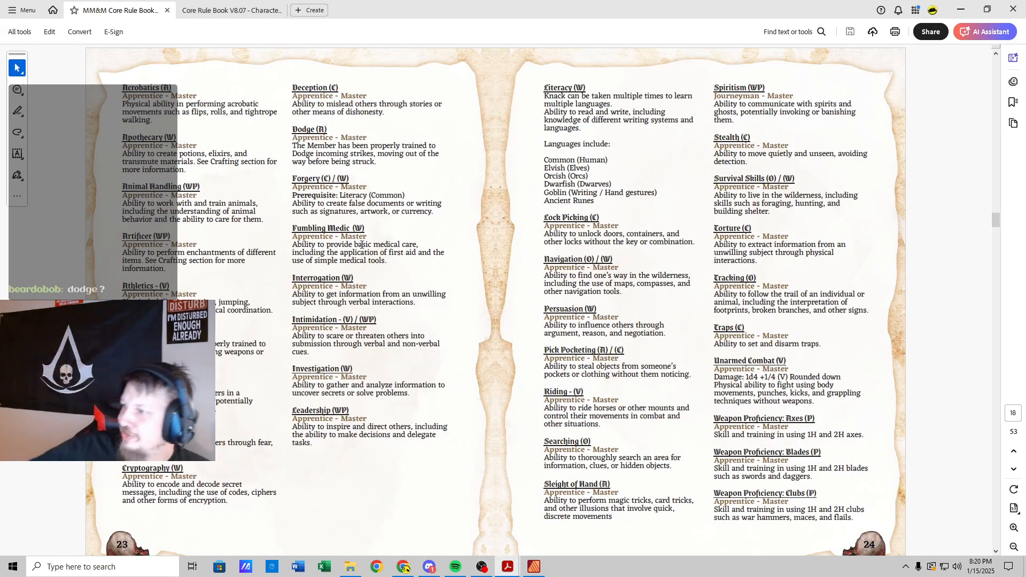
{"action": "left_click", "coordinate": [205, 12]}
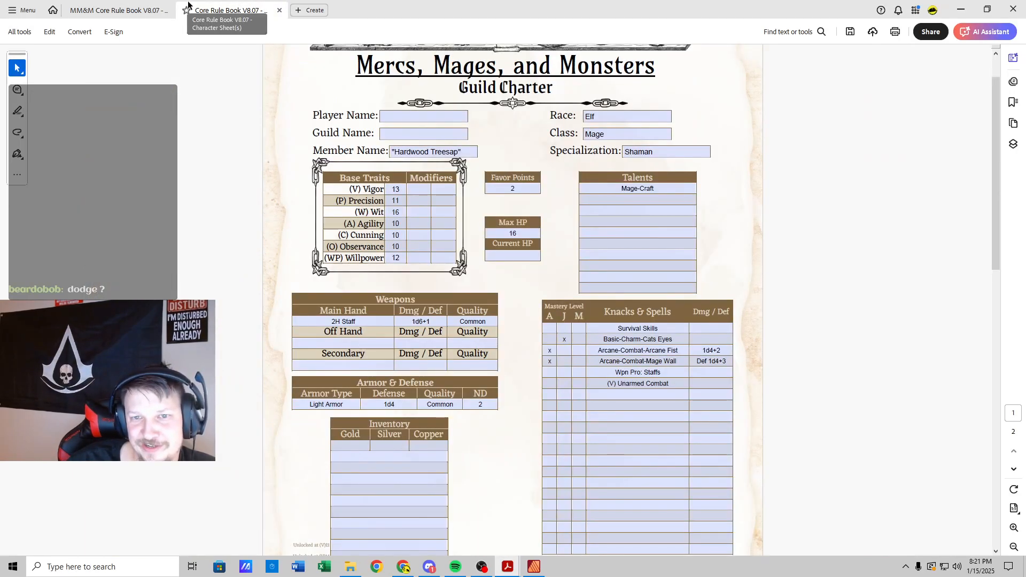
Step: Check the rule book's knack list on pages 23 and 24, and add "(W) Fumbling Medic" below (V) Unarmed Combat in the charter's Knacks & Spells
{"action": "left_click", "coordinate": [145, 10]}
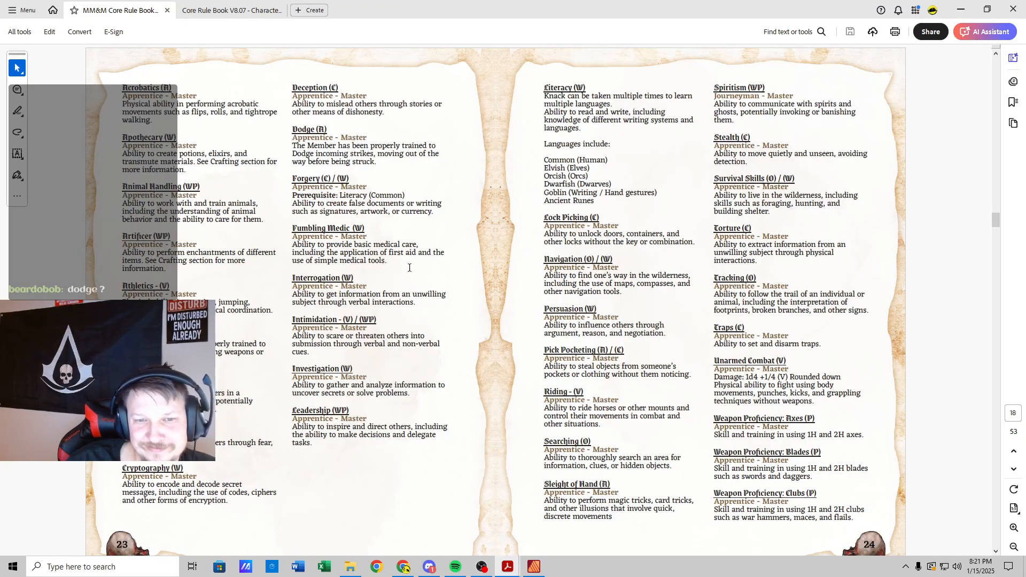
{"action": "left_click", "coordinate": [245, 4]}
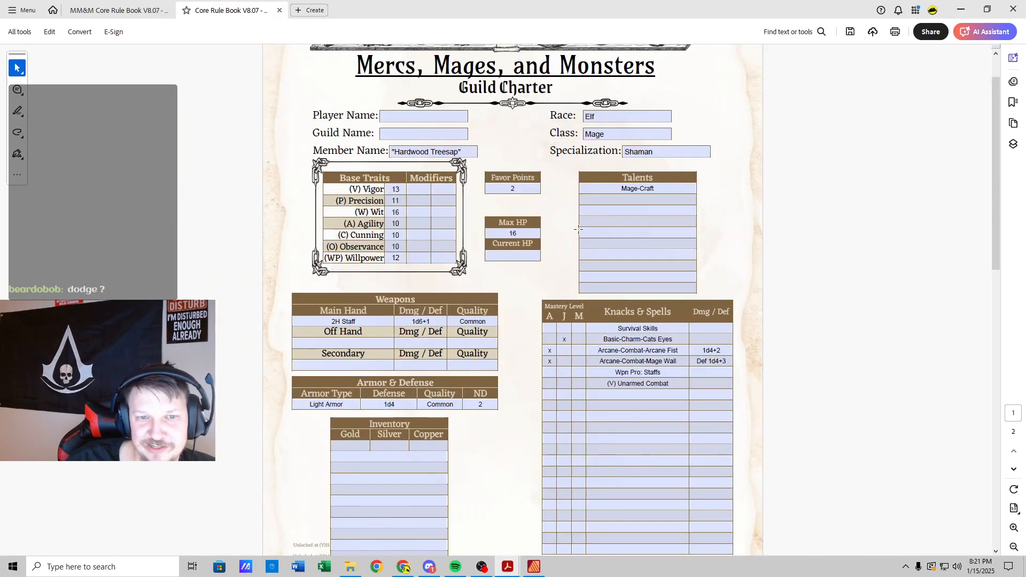
{"action": "left_click", "coordinate": [625, 202]}
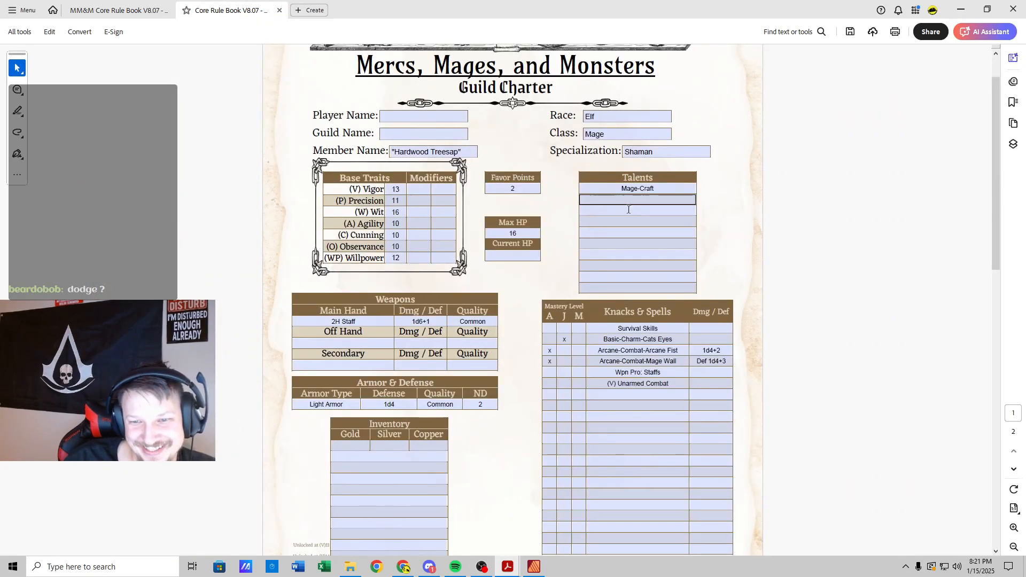
{"action": "left_click", "coordinate": [651, 396]}
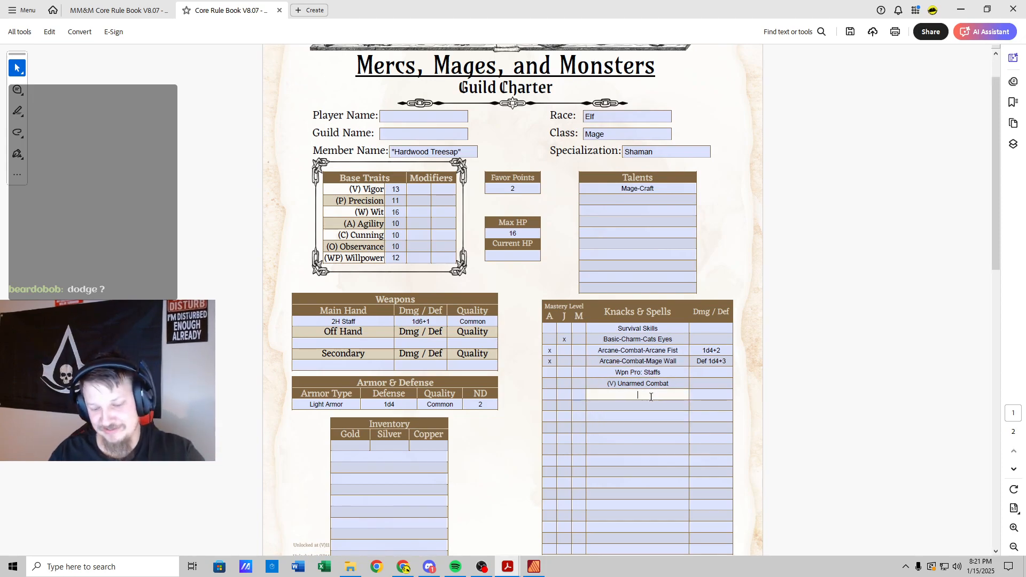
{"action": "type", "text": "Fumbling Ne"}
{"action": "key", "text": "BackSpace"}
{"action": "key", "text": "BackSpace"}
{"action": "type", "text": "Magic"}
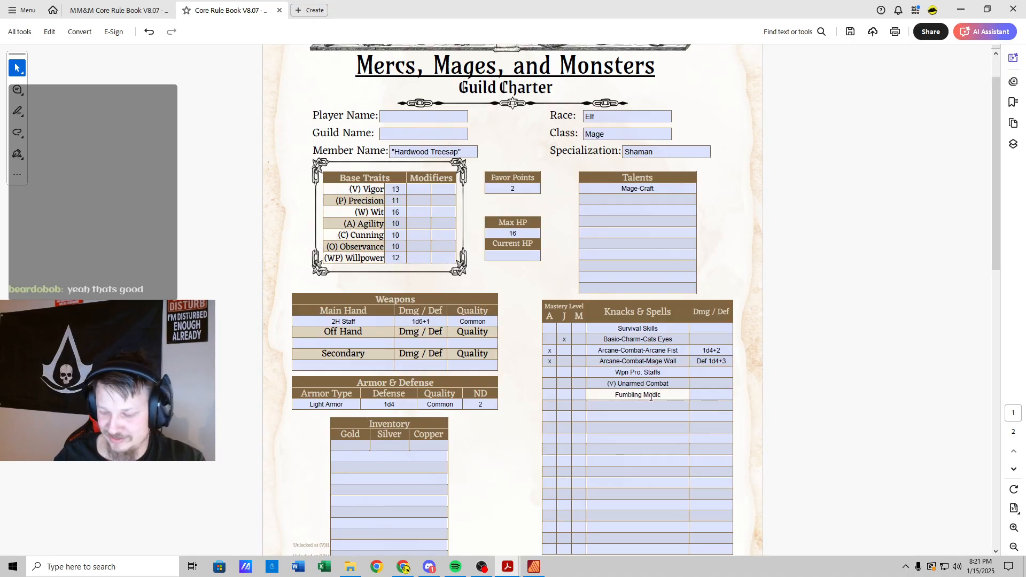
{"action": "key", "text": "Left"}
{"action": "key", "text": "Left"}
{"action": "key", "text": "Left"}
{"action": "key", "text": "Left"}
{"action": "key", "text": "Left"}
{"action": "key", "text": "Left"}
{"action": "key", "text": "Left"}
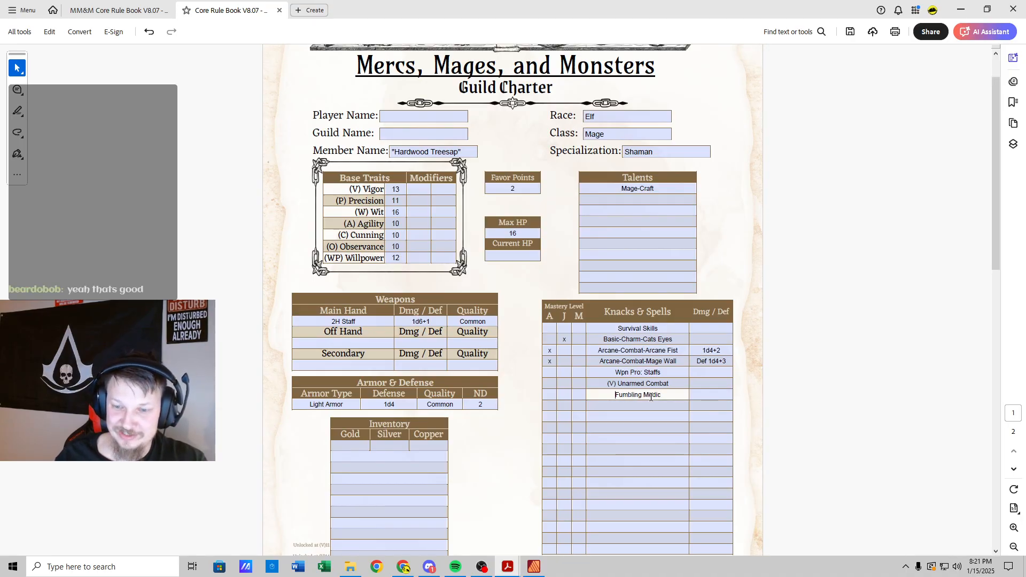
{"action": "type", "text": "(W)"}
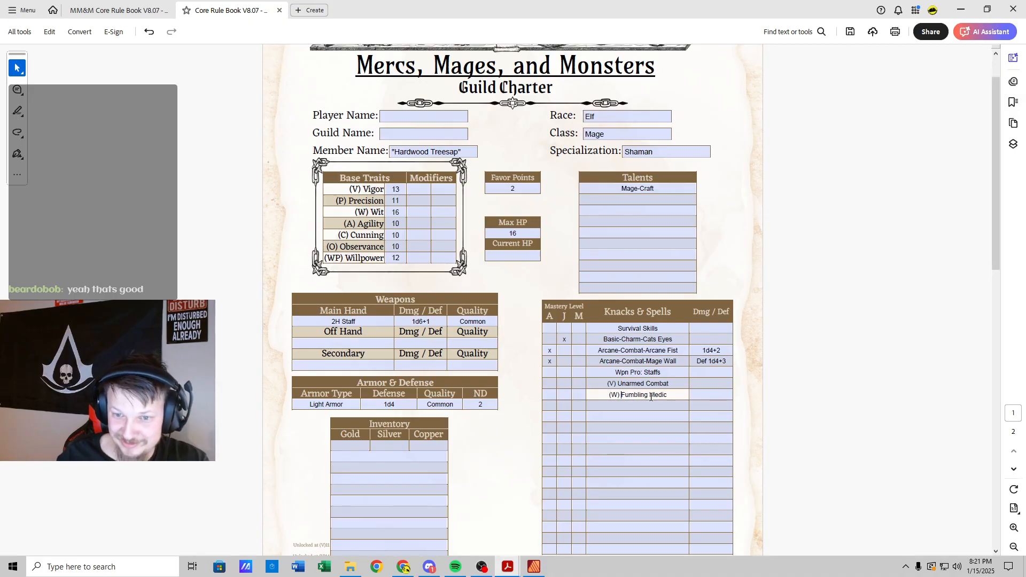
{"action": "key", "text": "Tab"}
{"action": "key", "text": "Tab"}
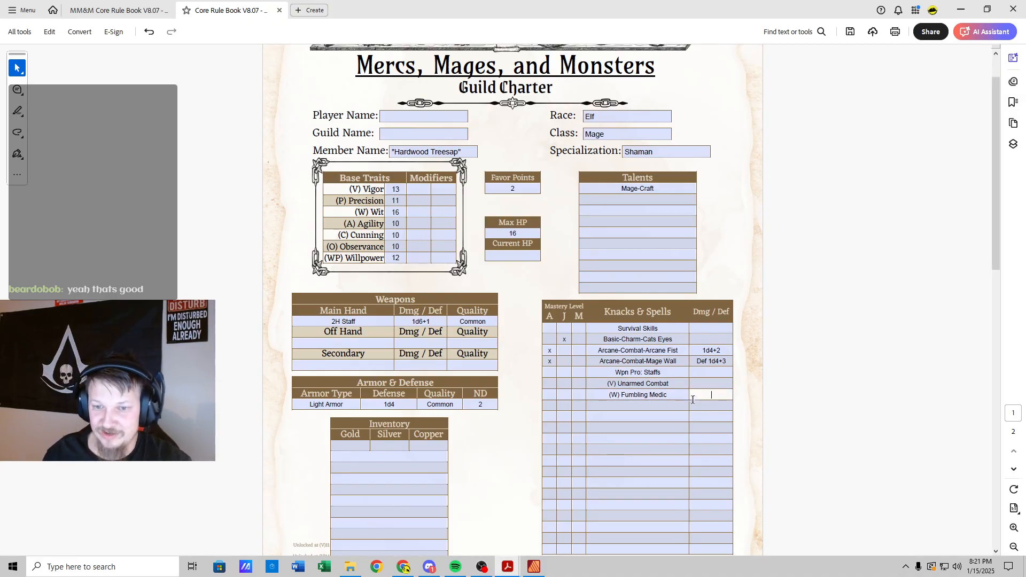
{"action": "key", "text": "shift+Tab"}
{"action": "key", "text": "shift+Tab"}
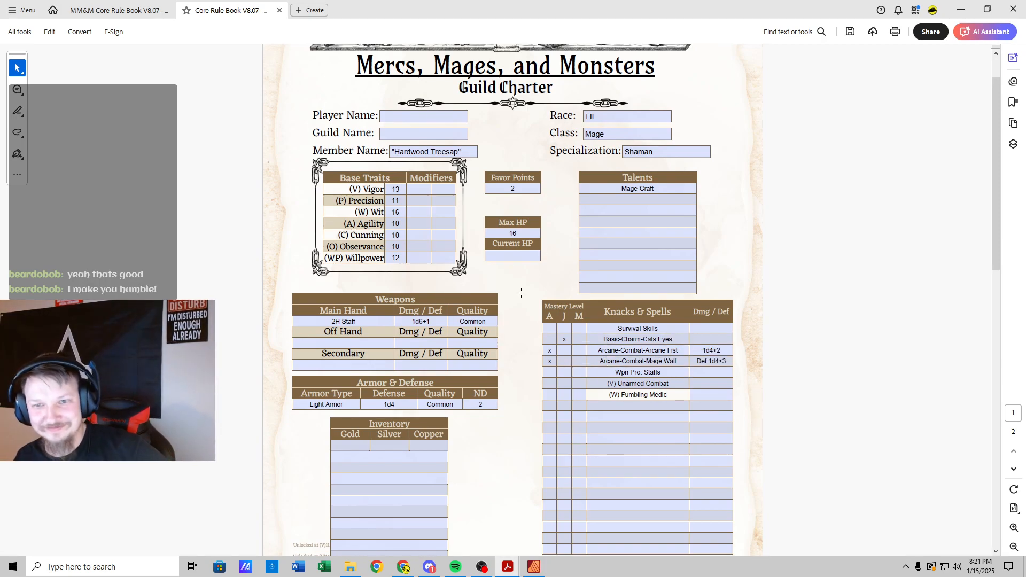
Step: After a look at the charter's second page, set the Available XP to 0
{"action": "scroll", "coordinate": [508, 300], "scroll_direction": "down", "scroll_amount": 3}
{"action": "scroll", "coordinate": [506, 304], "scroll_direction": "down", "scroll_amount": 15}
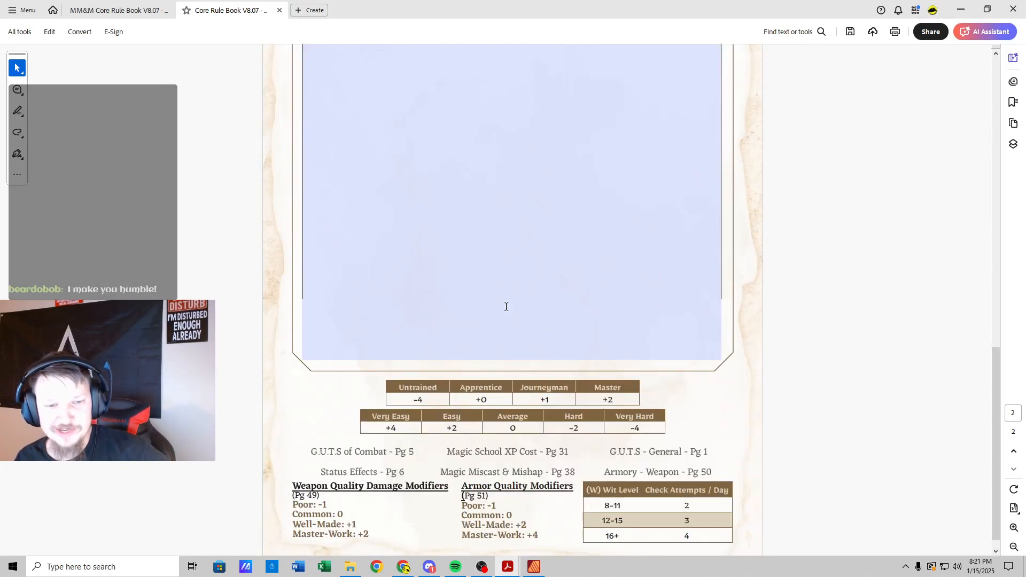
{"action": "scroll", "coordinate": [506, 307], "scroll_direction": "down", "scroll_amount": 1}
{"action": "scroll", "coordinate": [473, 214], "scroll_direction": "up", "scroll_amount": 2}
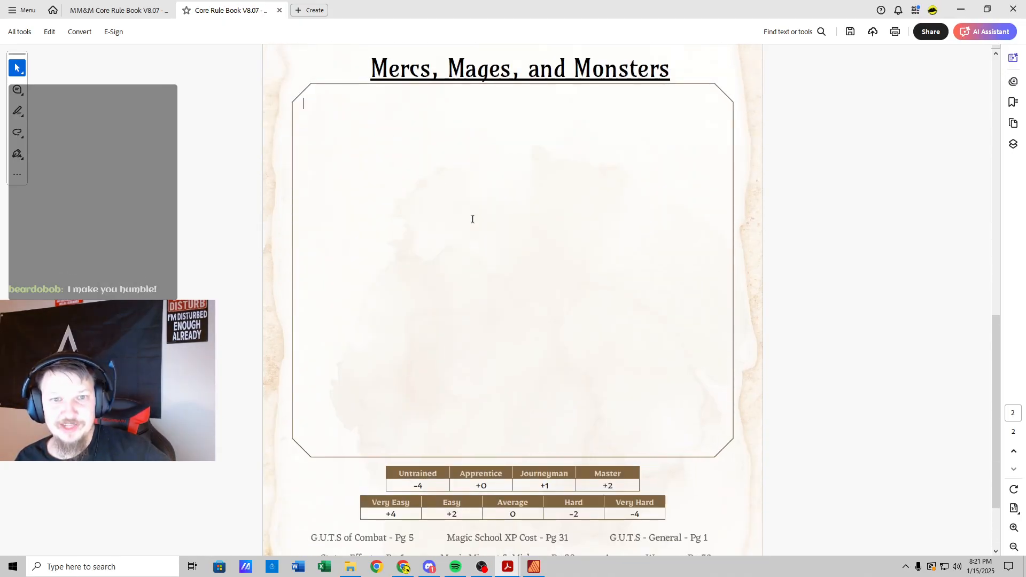
{"action": "scroll", "coordinate": [461, 209], "scroll_direction": "down", "scroll_amount": 2}
{"action": "scroll", "coordinate": [461, 209], "scroll_direction": "up", "scroll_amount": 5}
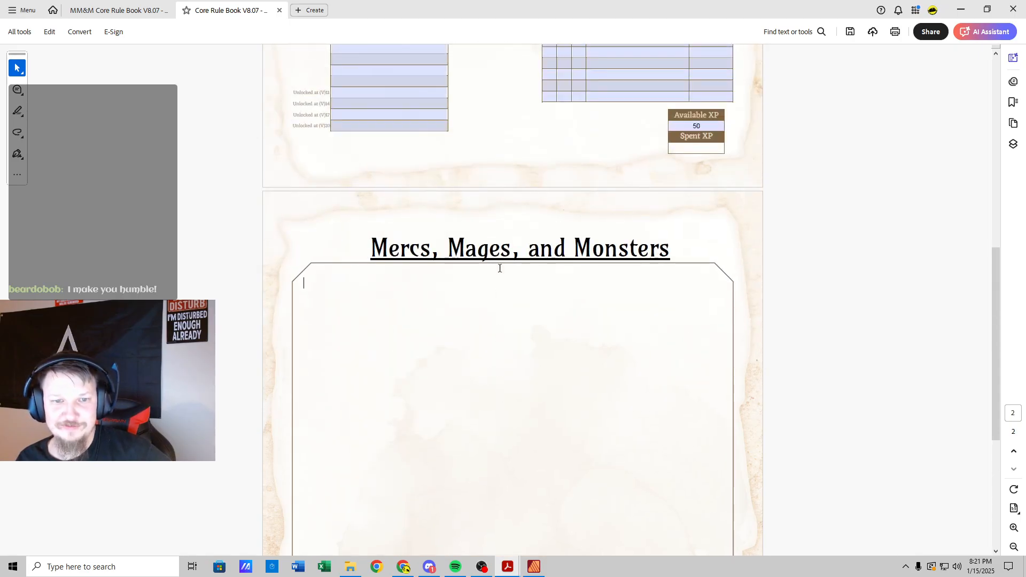
{"action": "scroll", "coordinate": [505, 321], "scroll_direction": "up", "scroll_amount": 7}
{"action": "scroll", "coordinate": [559, 352], "scroll_direction": "down", "scroll_amount": 1}
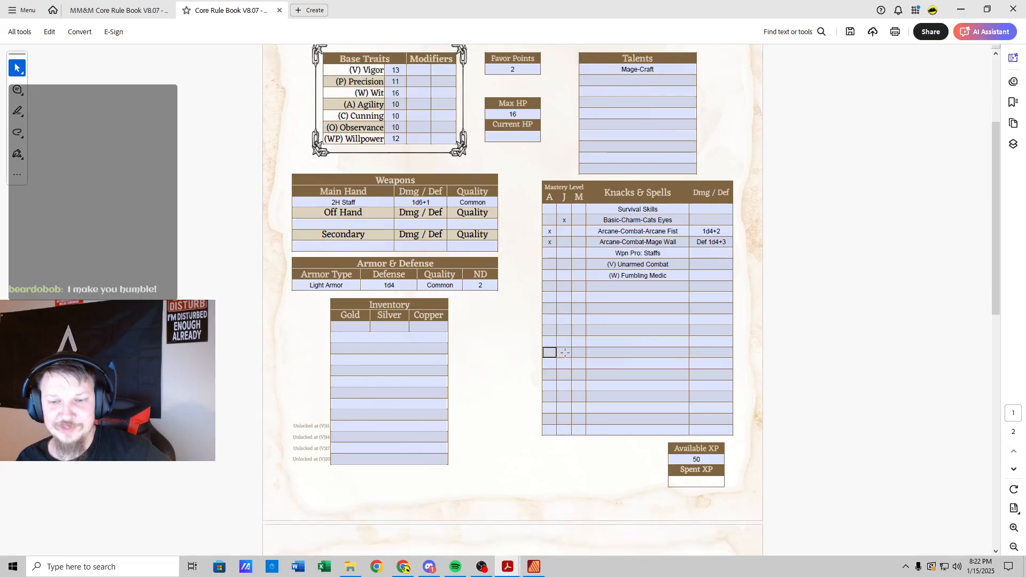
{"action": "scroll", "coordinate": [559, 352], "scroll_direction": "down", "scroll_amount": 1}
{"action": "left_click", "coordinate": [708, 408]}
{"action": "key", "text": "BackSpace"}
{"action": "key", "text": "BackSpace"}
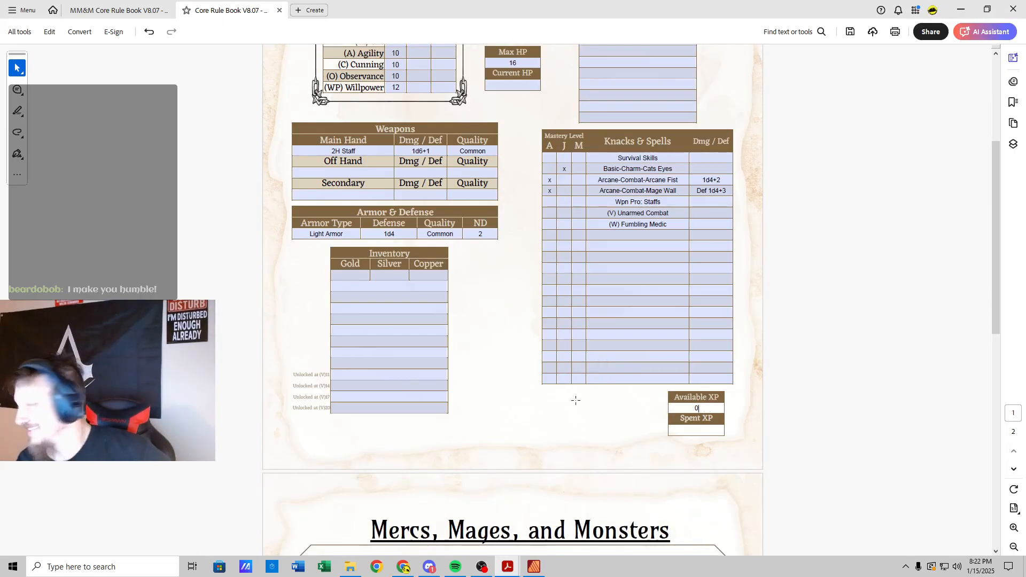
Step: Write the quote "You're locked in here with me." - Hardwood Treesap in the large text box on the charter's second page
{"action": "scroll", "coordinate": [524, 422], "scroll_direction": "down", "scroll_amount": 3}
{"action": "left_click", "coordinate": [465, 442]}
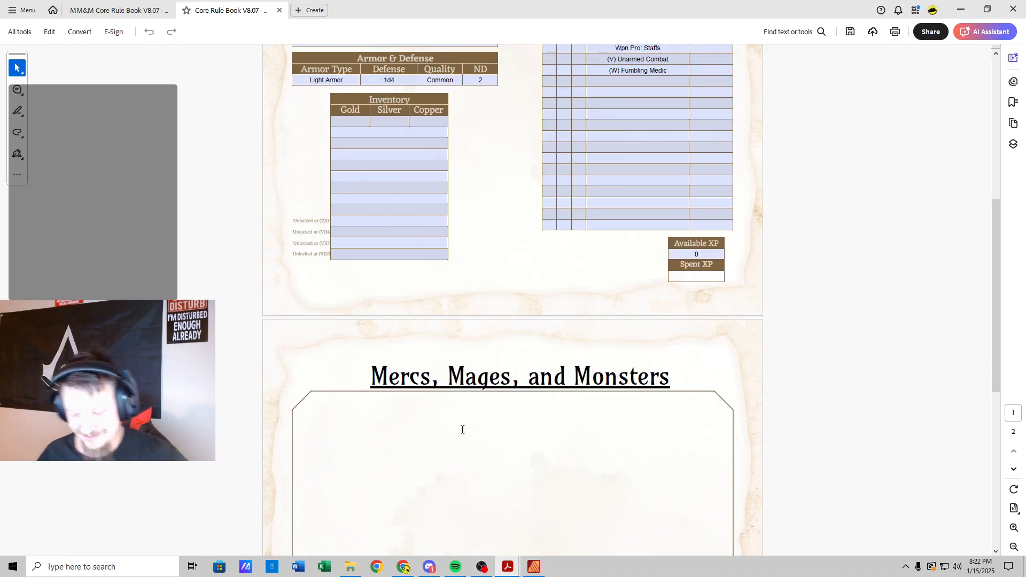
{"action": "type", "text": "\""}
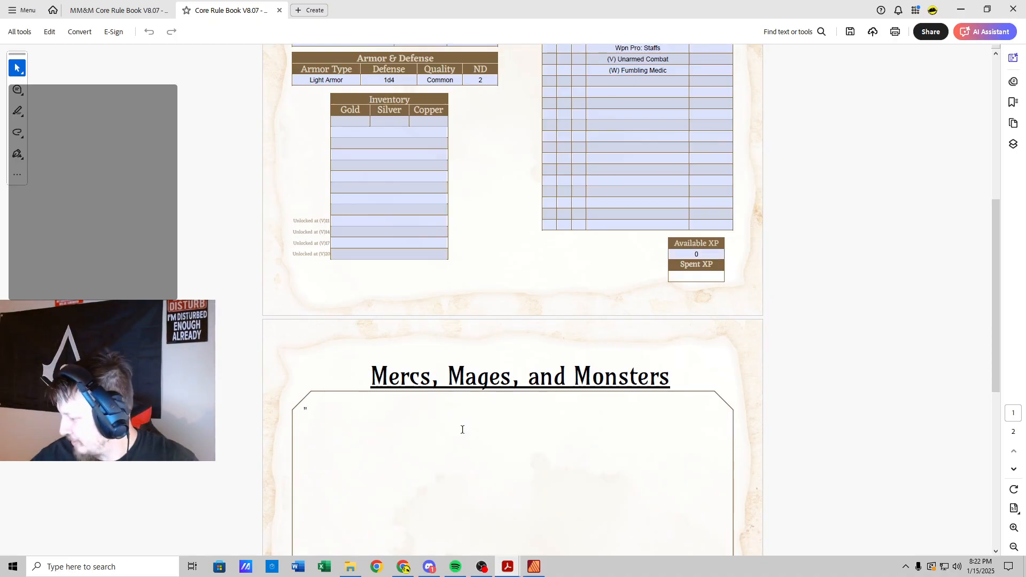
{"action": "type", "text": "You're "}
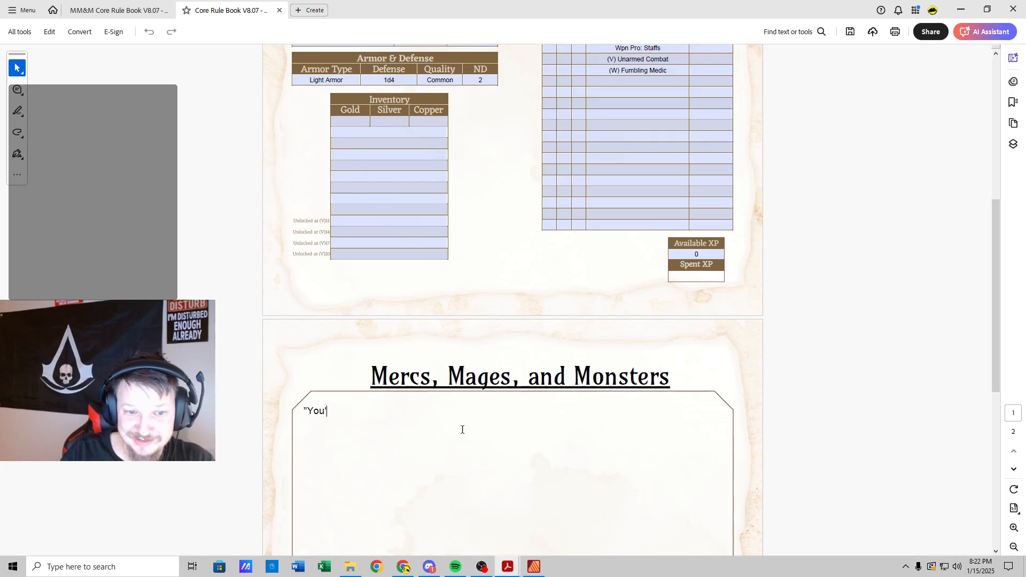
{"action": "type", "text": "locked in here with me.\" - Hardw"}
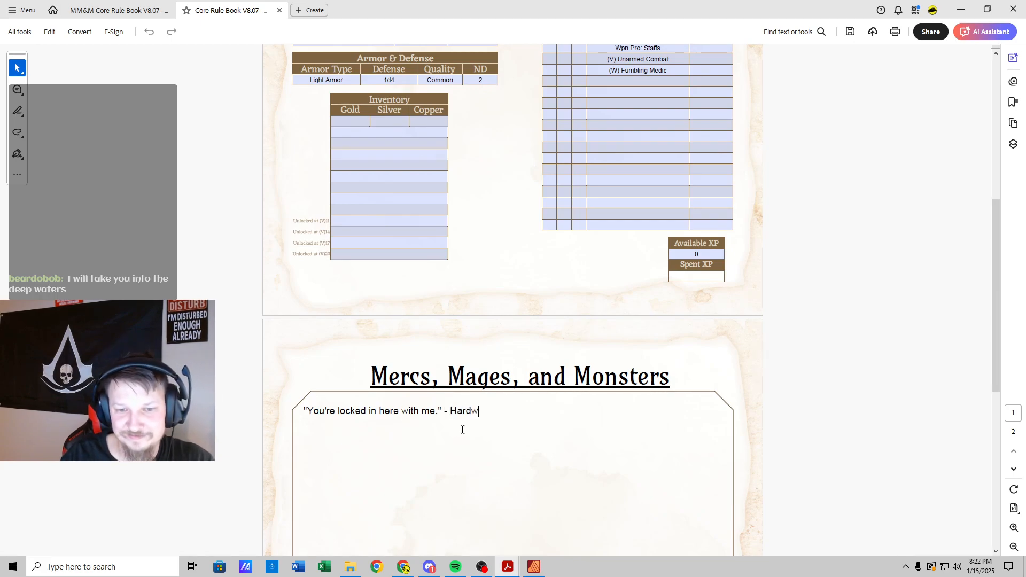
{"action": "type", "text": "ap"}
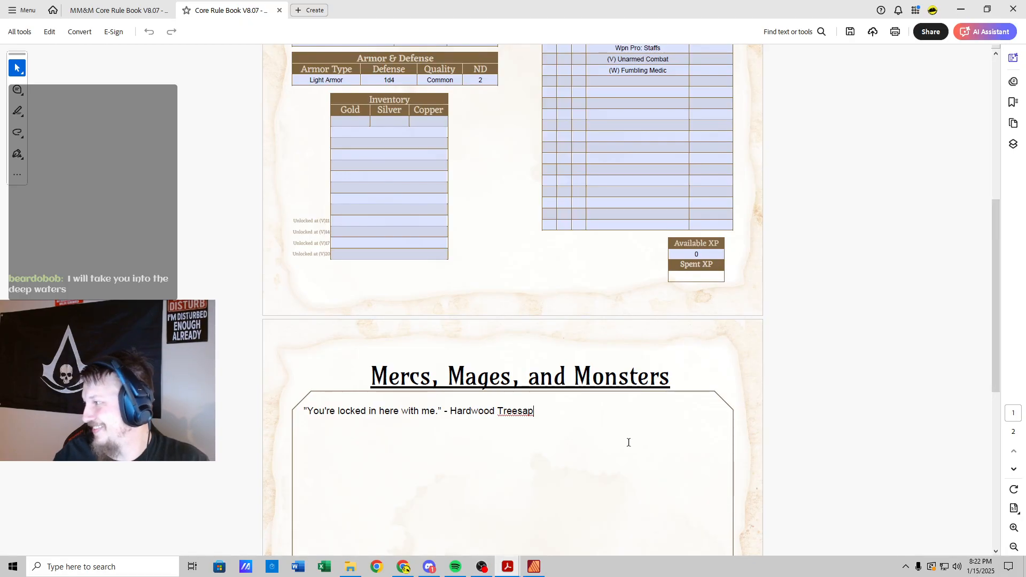
Step: Save the filled charter in the Downloads folder as "Core Rule Book V8.07 - Character Sheet - hardwood treesap"
{"action": "scroll", "coordinate": [433, 298], "scroll_direction": "up", "scroll_amount": 7}
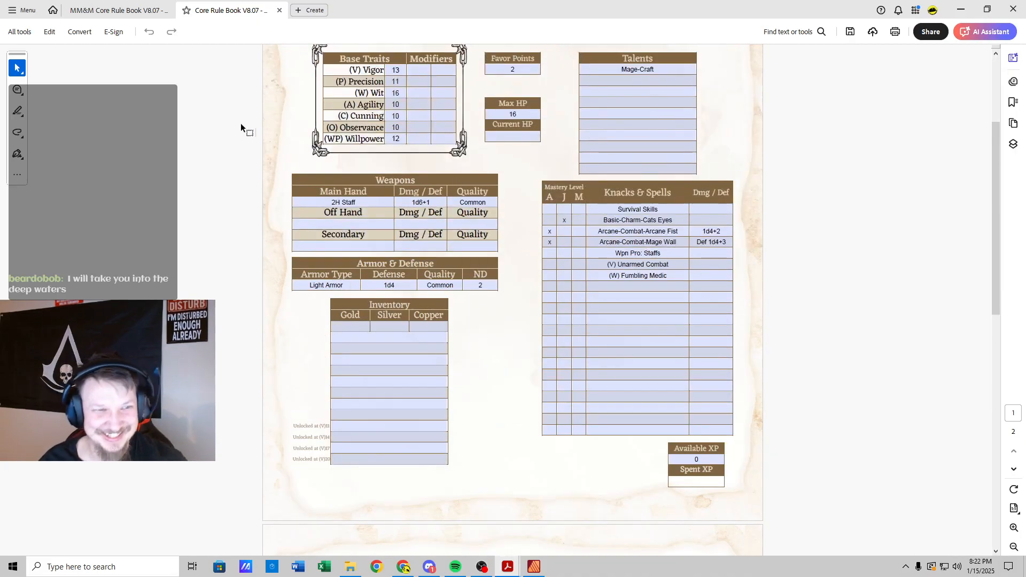
{"action": "left_click", "coordinate": [12, 12]}
{"action": "left_click", "coordinate": [26, 103]}
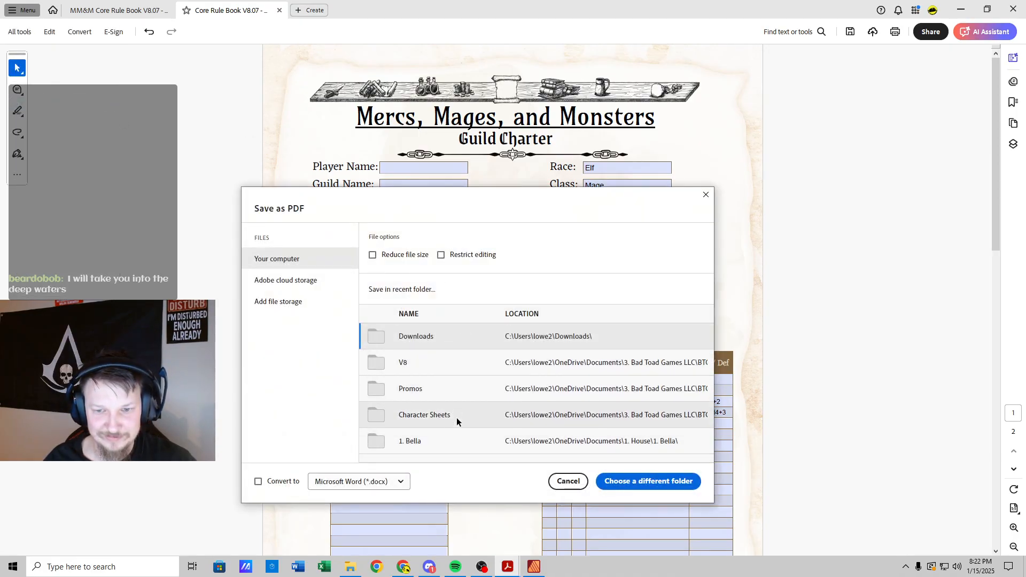
{"action": "left_click", "coordinate": [427, 335]}
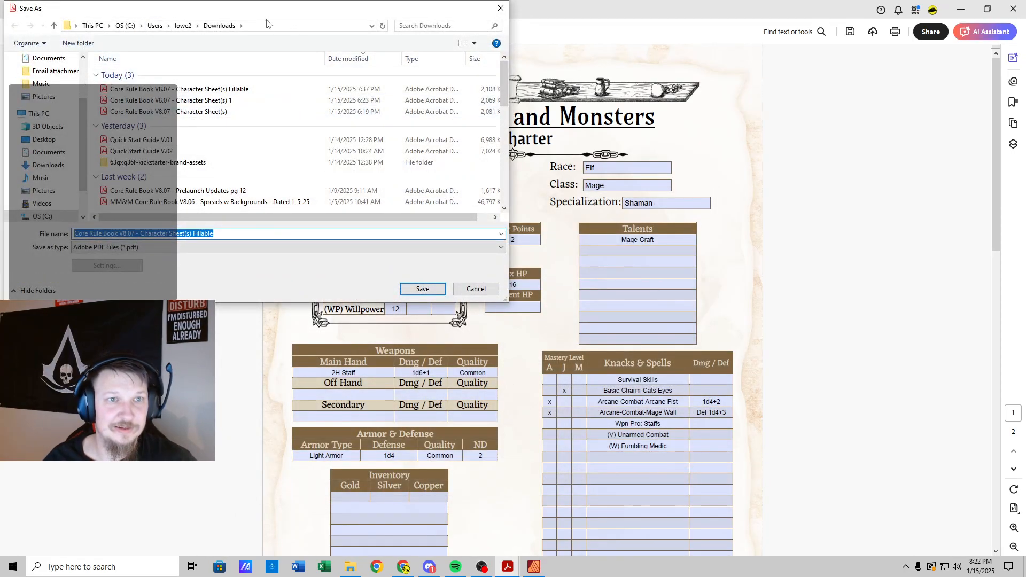
{"action": "left_click", "coordinate": [228, 232]}
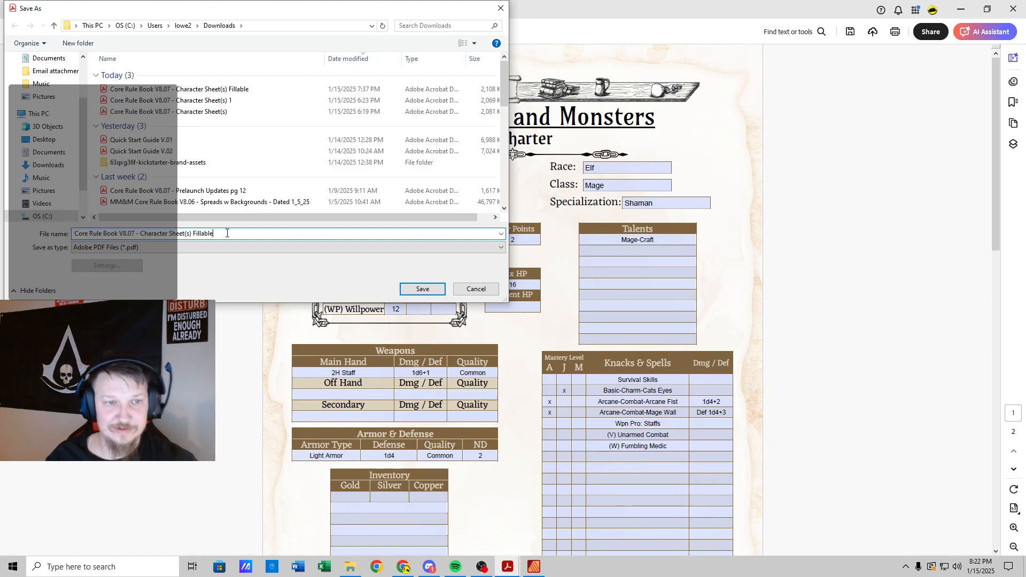
{"action": "key", "text": "BackSpace"}
{"action": "key", "text": "BackSpace"}
{"action": "key", "text": "BackSpace"}
{"action": "key", "text": "BackSpace"}
{"action": "key", "text": "BackSpace"}
{"action": "key", "text": "BackSpace"}
{"action": "key", "text": "BackSpace"}
{"action": "key", "text": "BackSpace"}
{"action": "key", "text": "BackSpace"}
{"action": "key", "text": "BackSpace"}
{"action": "key", "text": "BackSpace"}
{"action": "key", "text": "BackSpace"}
{"action": "key", "text": "BackSpace"}
{"action": "key", "text": "BackSpace"}
{"action": "key", "text": "BackSpace"}
{"action": "key", "text": "BackSpace"}
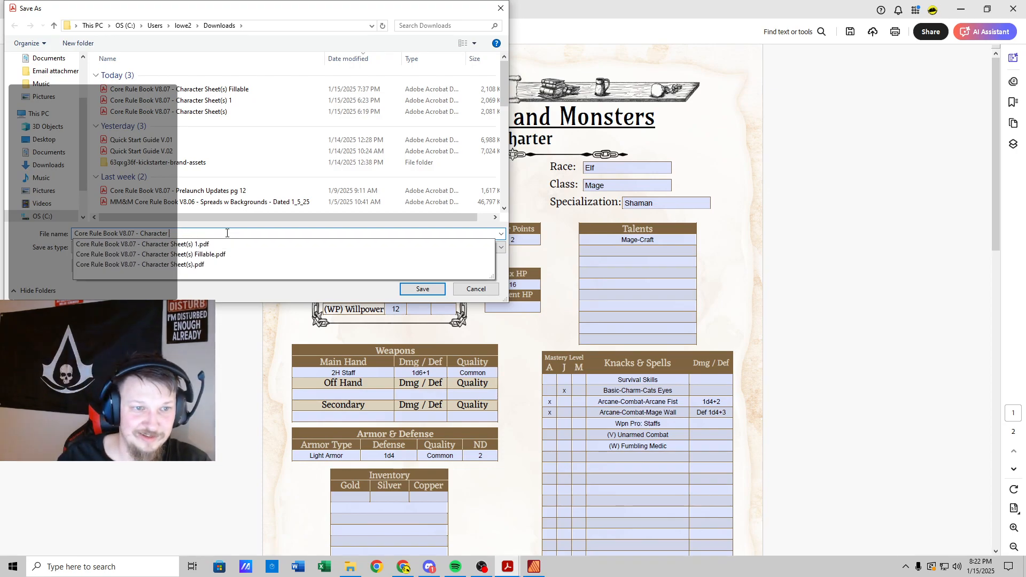
{"action": "type", "text": "Sheet "}
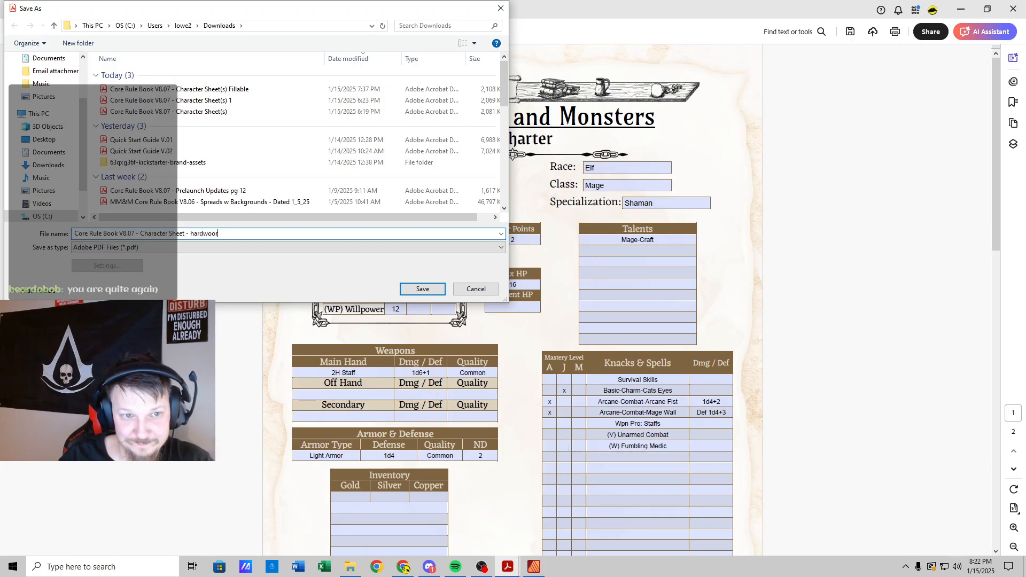
{"action": "type", "text": "- hardwood treesap"}
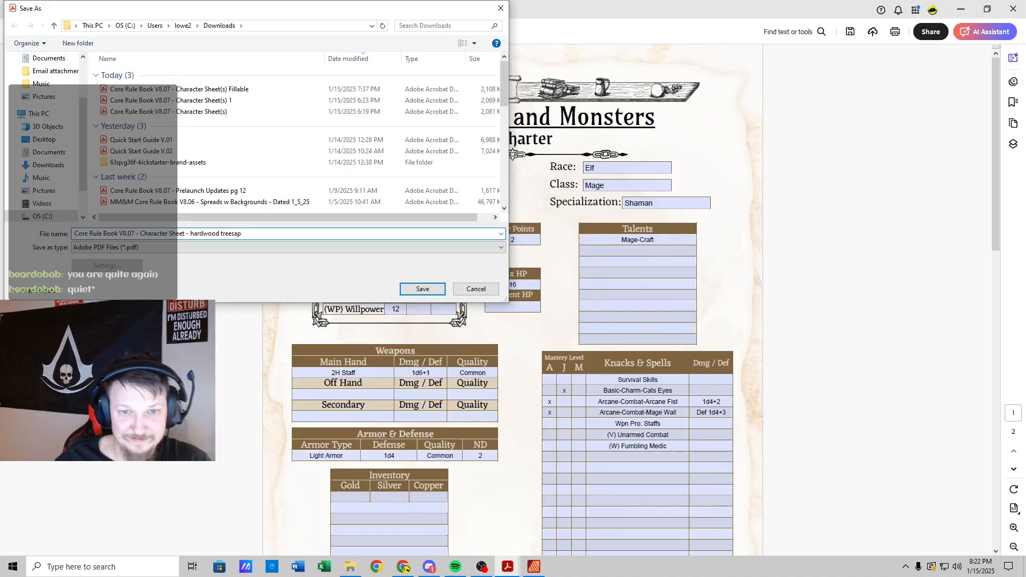
{"action": "left_click", "coordinate": [422, 288]}
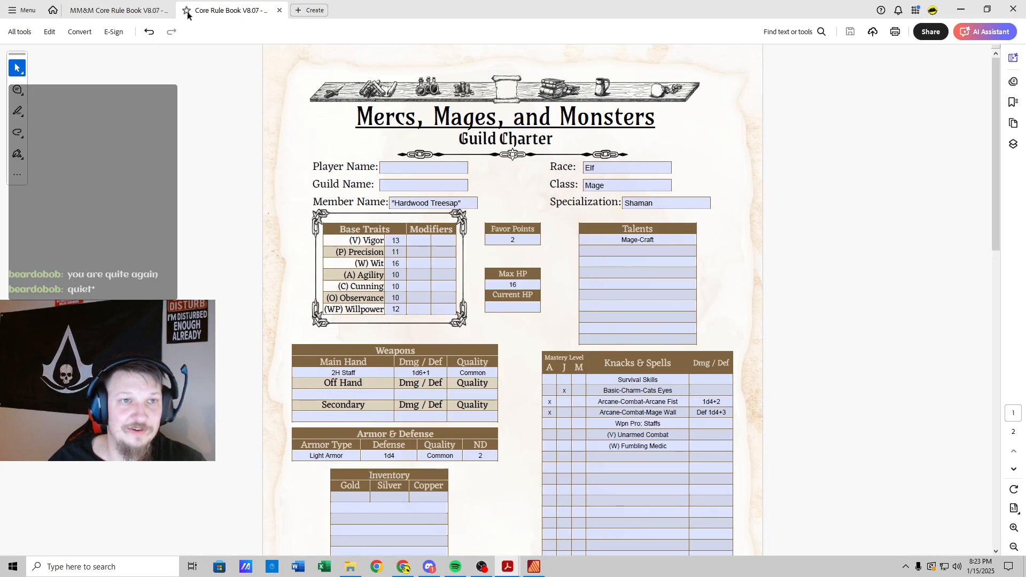
Step: Clear the charter's Member Name, Class, Race and Specialization fields and the Mage-Craft entry under Talents
{"action": "left_click", "coordinate": [29, 12]}
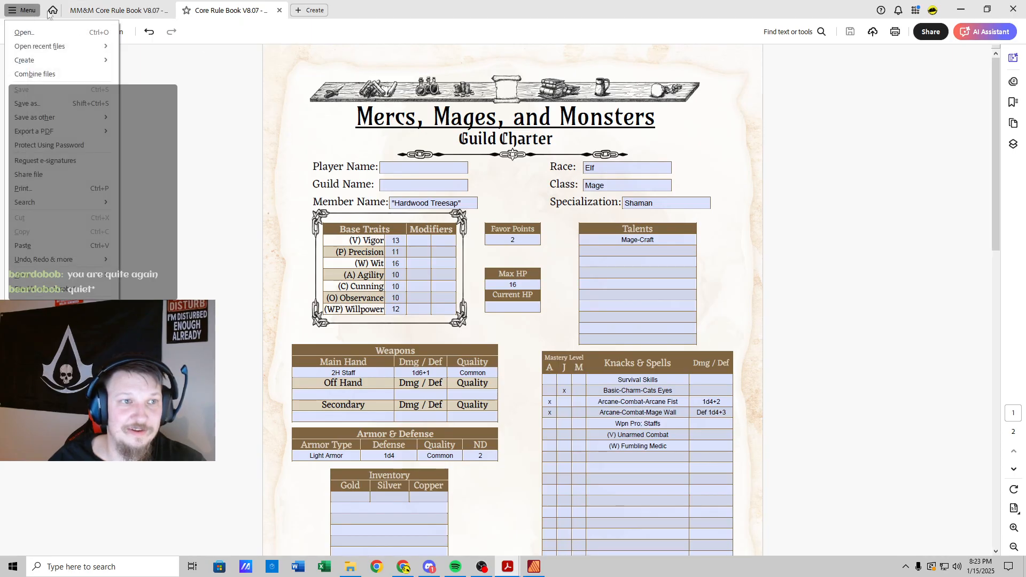
{"action": "left_click", "coordinate": [232, 12]}
{"action": "left_click", "coordinate": [447, 202]}
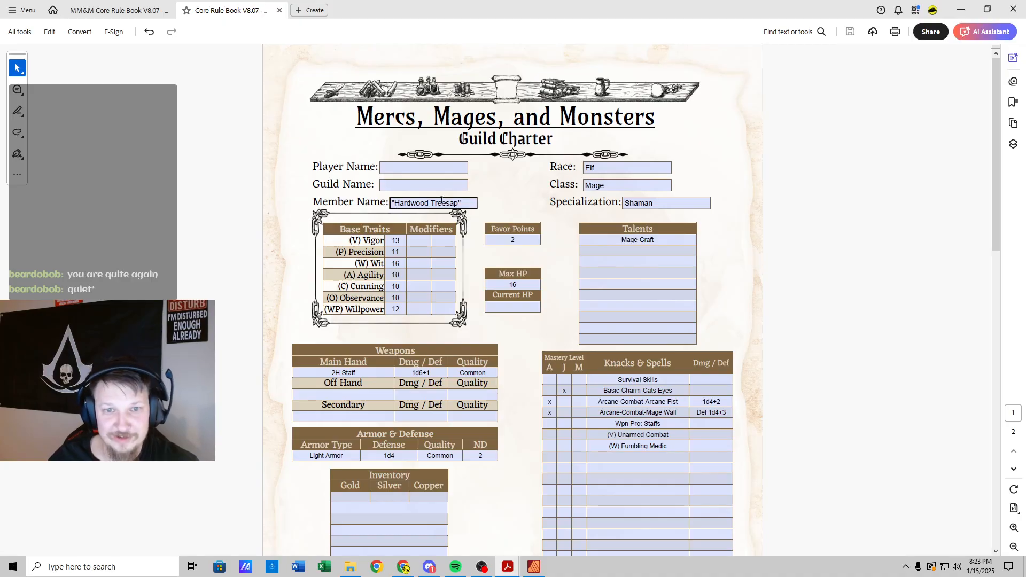
{"action": "triple_click", "coordinate": [448, 201]}
{"action": "key", "text": "BackSpace"}
{"action": "left_click", "coordinate": [612, 184]}
{"action": "double_click", "coordinate": [612, 185]}
{"action": "key", "text": "BackSpace"}
{"action": "double_click", "coordinate": [609, 167]}
{"action": "key", "text": "BackSpace"}
{"action": "double_click", "coordinate": [640, 203]}
{"action": "key", "text": "BackSpace"}
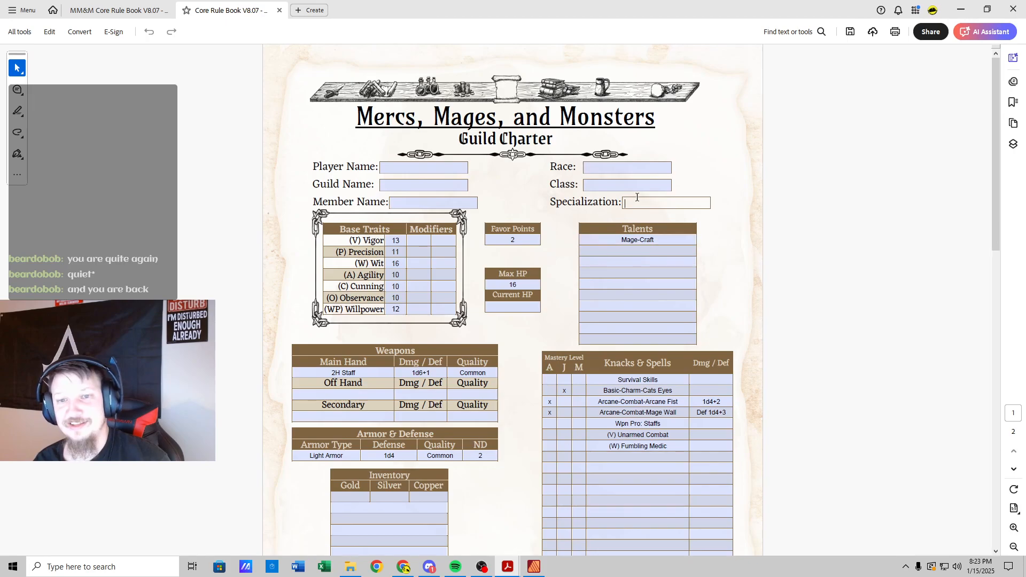
{"action": "double_click", "coordinate": [627, 241]}
{"action": "key", "text": "BackSpace"}
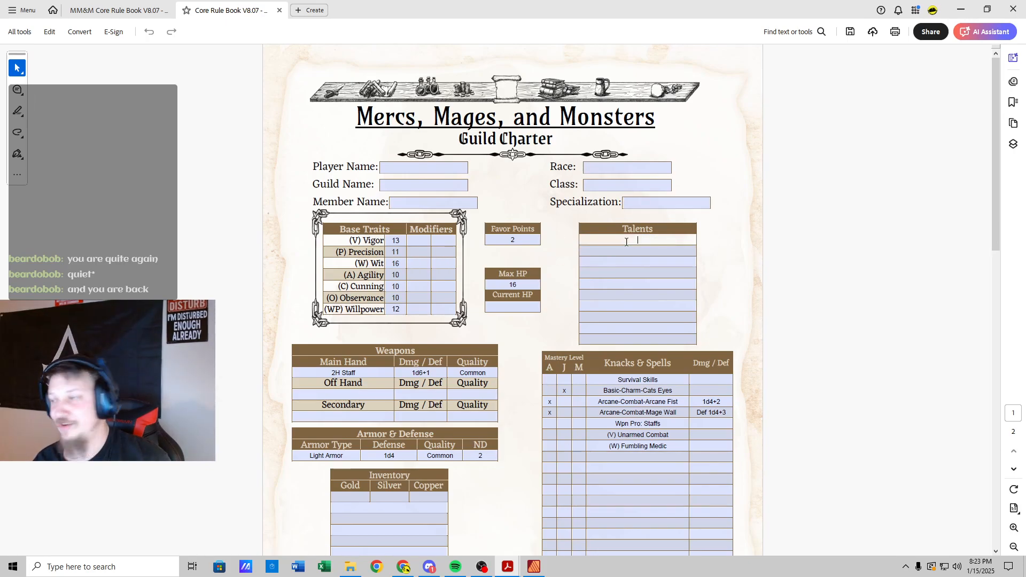
Step: Clear all seven Base Traits values, from Vigor to Willpower
{"action": "double_click", "coordinate": [395, 241]}
{"action": "key", "text": "BackSpace"}
{"action": "double_click", "coordinate": [398, 254]}
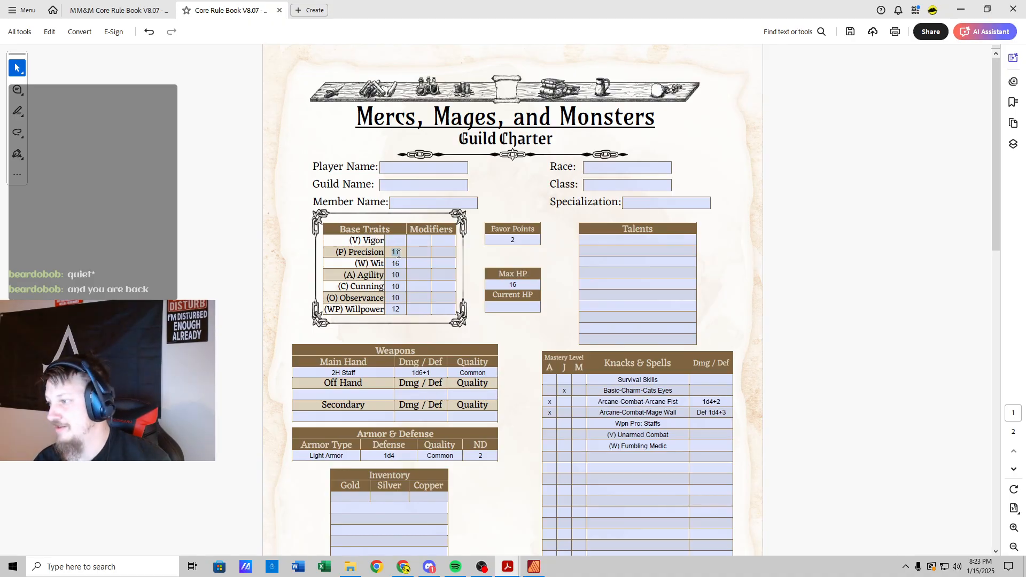
{"action": "double_click", "coordinate": [397, 264]}
{"action": "key", "text": "BackSpace"}
{"action": "double_click", "coordinate": [400, 275]}
{"action": "key", "text": "BackSpace"}
{"action": "double_click", "coordinate": [396, 286]}
{"action": "key", "text": "BackSpace"}
{"action": "double_click", "coordinate": [396, 298]}
{"action": "key", "text": "BackSpace"}
{"action": "double_click", "coordinate": [395, 309]}
{"action": "key", "text": "BackSpace"}
Step: Clear the Favor Points and Max HP values
{"action": "double_click", "coordinate": [512, 240]}
{"action": "key", "text": "BackSpace"}
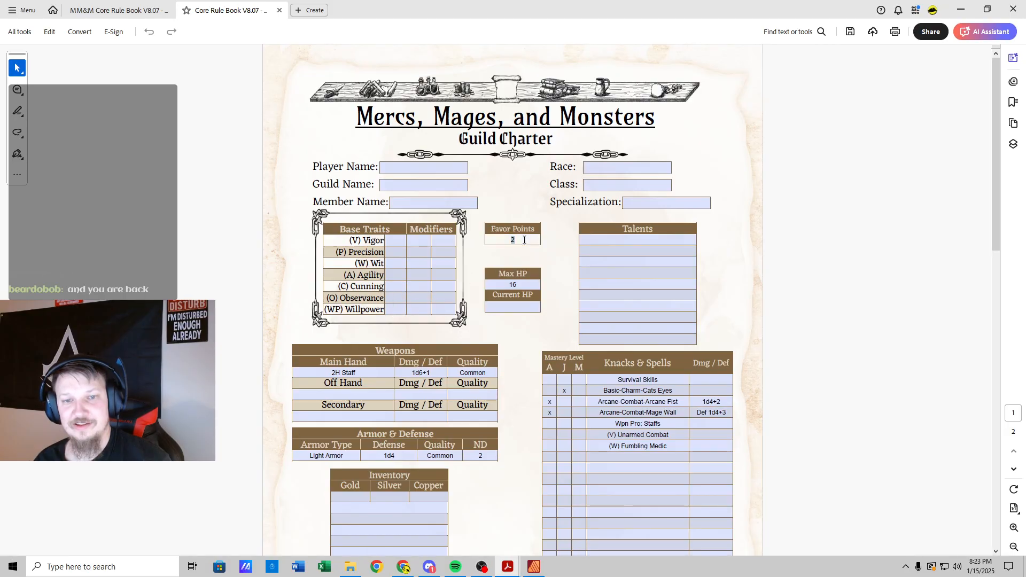
{"action": "double_click", "coordinate": [518, 286]}
{"action": "key", "text": "BackSpace"}
{"action": "double_click", "coordinate": [510, 309]}
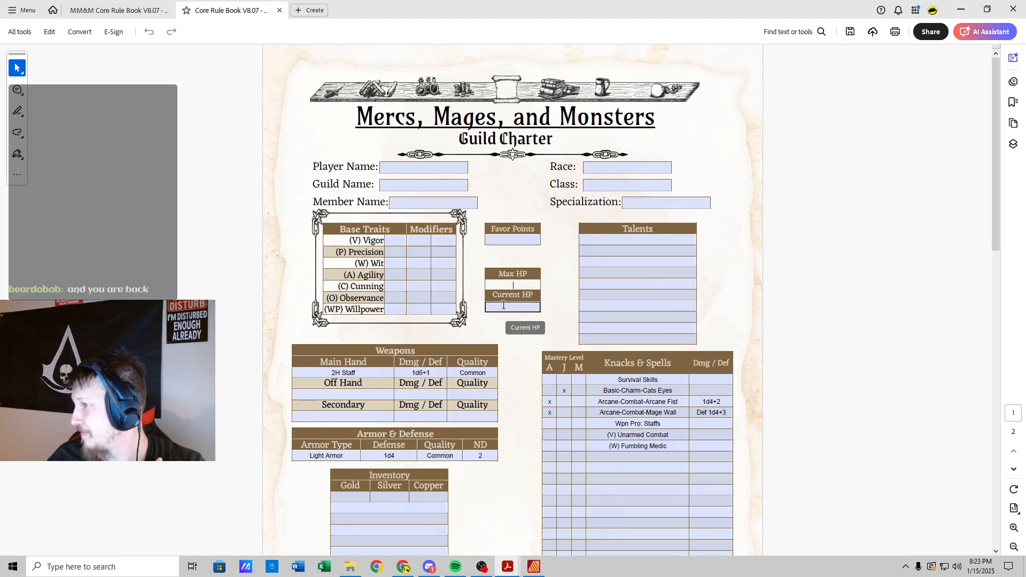
{"action": "left_click", "coordinate": [350, 567]}
{"action": "left_click", "coordinate": [350, 567]}
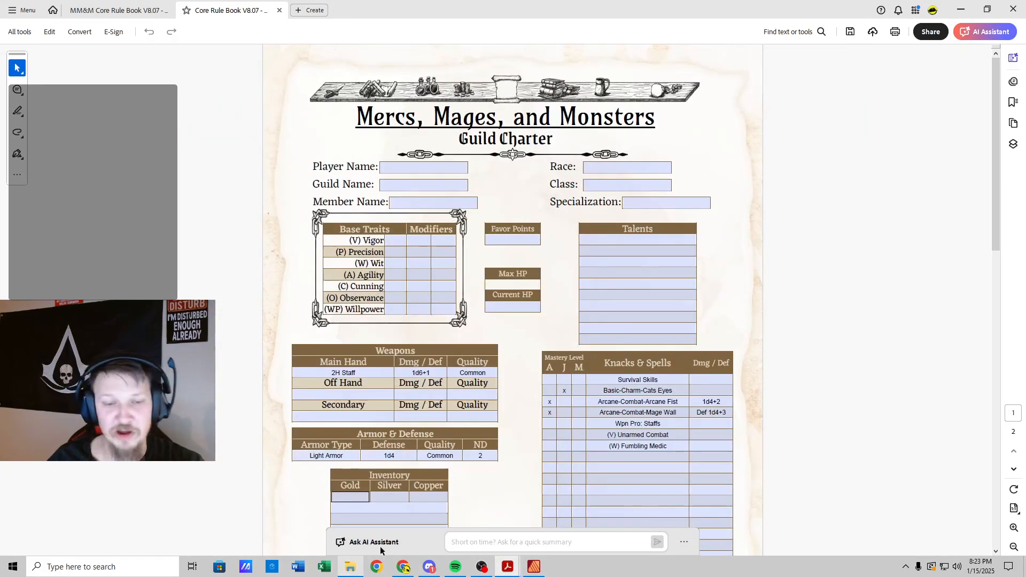
Step: Clear the Survival Skills, Cats Eyes, Arcane Fist and Mage Wall entries under Knacks & Spells
{"action": "triple_click", "coordinate": [645, 381]}
{"action": "key", "text": "BackSpace"}
{"action": "double_click", "coordinate": [648, 392]}
{"action": "key", "text": "BackSpace"}
{"action": "double_click", "coordinate": [647, 392]}
{"action": "key", "text": "BackSpace"}
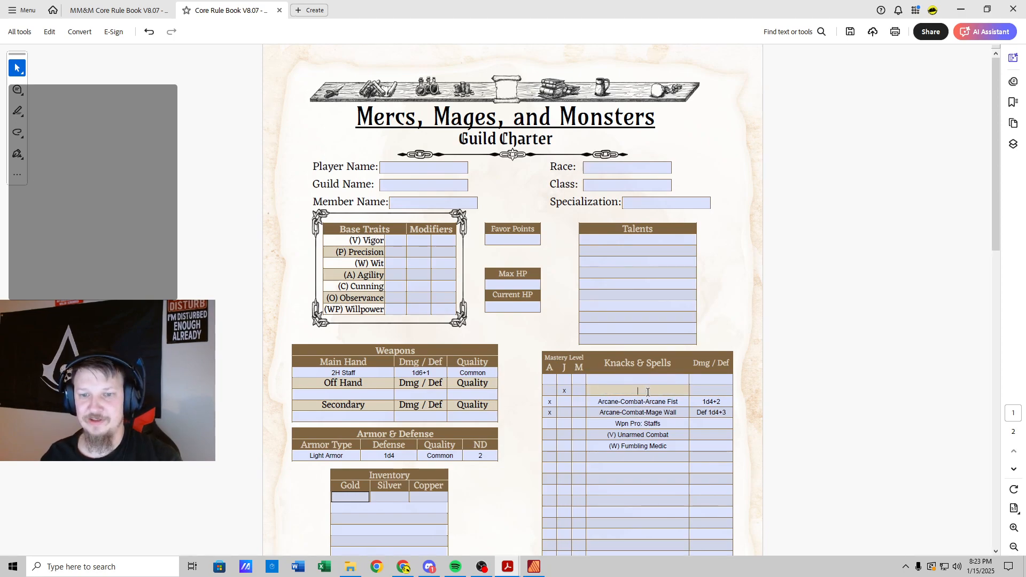
{"action": "triple_click", "coordinate": [647, 402]}
{"action": "key", "text": "BackSpace"}
{"action": "double_click", "coordinate": [650, 413]}
{"action": "left_click", "coordinate": [650, 412]}
{"action": "key", "text": "BackSpace"}
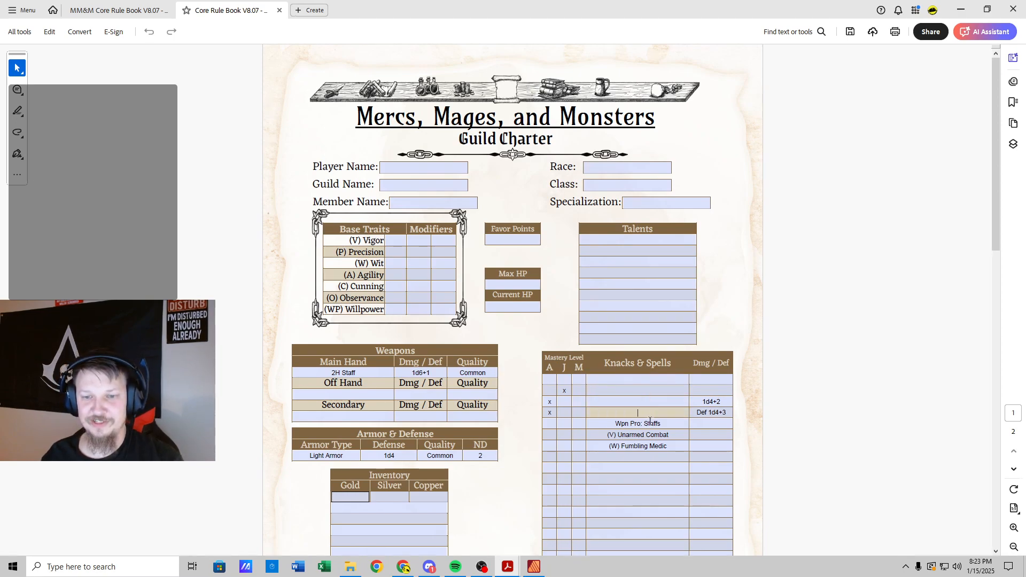
Step: Clear the Wpn Pro: Staffs, Unarmed Combat and Fumbling Medic entries under Knacks & Spells
{"action": "triple_click", "coordinate": [650, 423]}
{"action": "key", "text": "BackSpace"}
{"action": "triple_click", "coordinate": [650, 435]}
{"action": "key", "text": "BackSpace"}
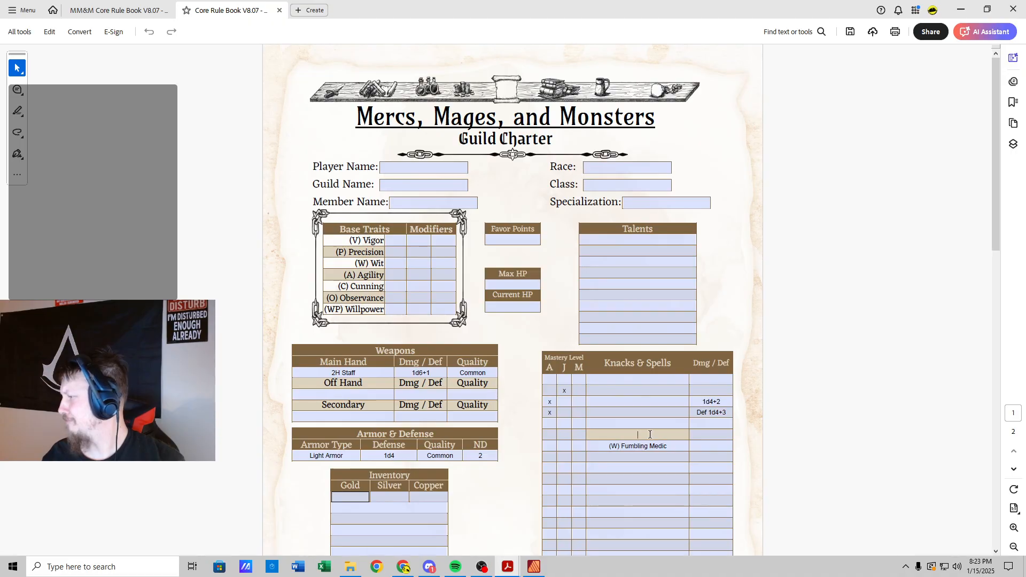
{"action": "left_click", "coordinate": [641, 446]}
{"action": "key", "text": "ctrl+a"}
{"action": "key", "text": "Delete"}
Step: Clear the two Dmg / Def values in the Knacks & Spells table
{"action": "key", "text": "ctrl+a"}
{"action": "key", "text": "Delete"}
{"action": "left_click", "coordinate": [716, 412]}
{"action": "key", "text": "ctrl+a"}
{"action": "key", "text": "Delete"}
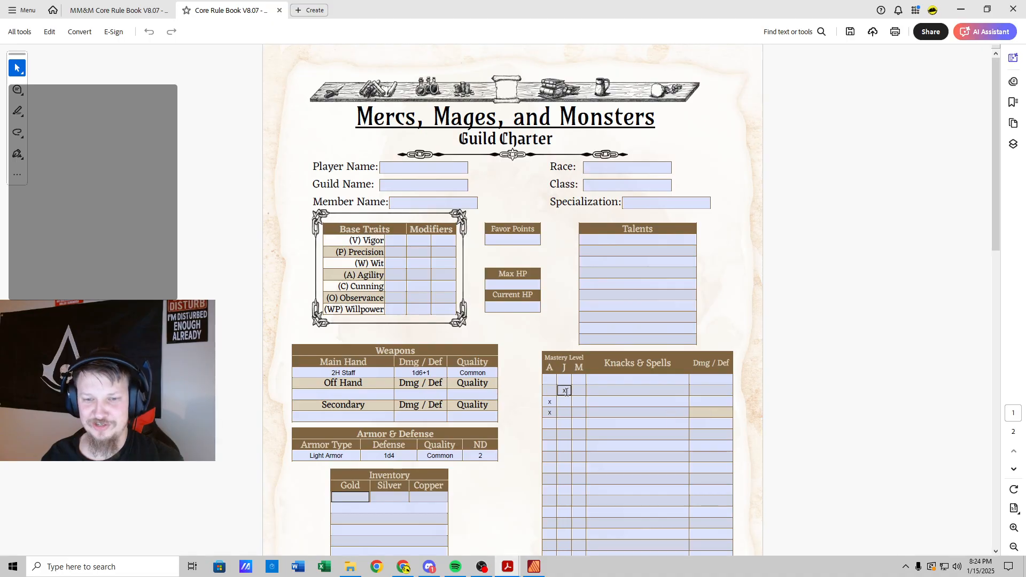
Step: Remove the three x marks from the A and J Mastery Level columns
{"action": "key", "text": "Delete"}
{"action": "left_click", "coordinate": [550, 402]}
{"action": "key", "text": "ctrl+a"}
{"action": "key", "text": "Delete"}
{"action": "left_click", "coordinate": [550, 412]}
{"action": "key", "text": "ctrl+a"}
{"action": "key", "text": "Delete"}
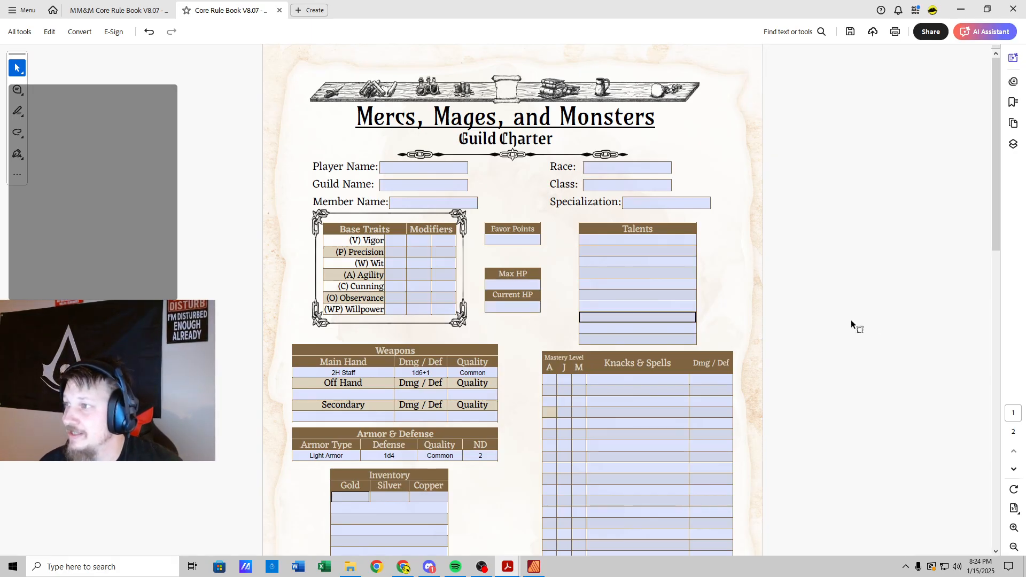
Step: Clear the Main Hand weapon's name, Dmg / Def and Quality fields
{"action": "double_click", "coordinate": [472, 372]}
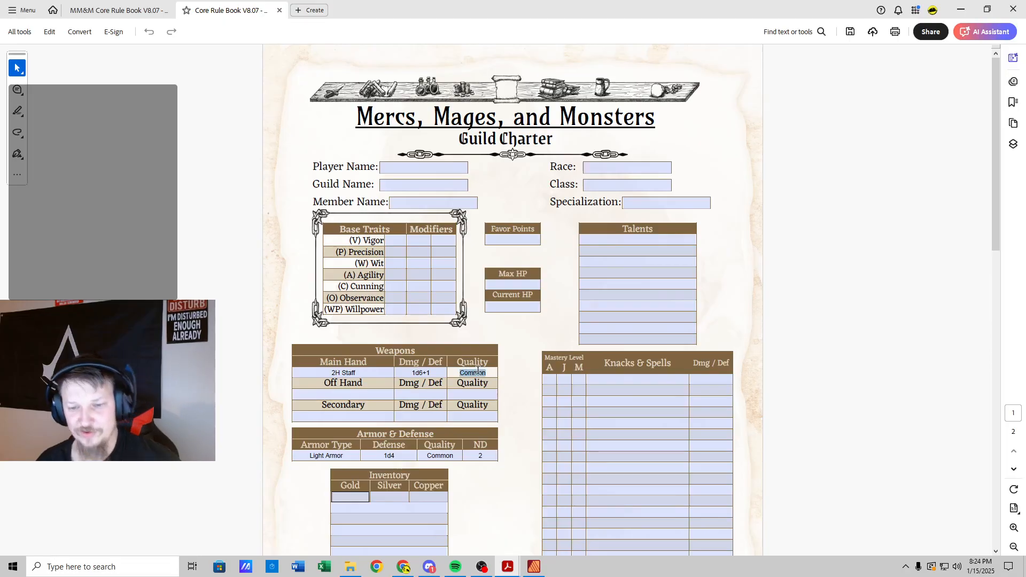
{"action": "key", "text": "BackSpace"}
{"action": "double_click", "coordinate": [421, 372]}
{"action": "key", "text": "BackSpace"}
{"action": "double_click", "coordinate": [347, 373]}
{"action": "key", "text": "BackSpace"}
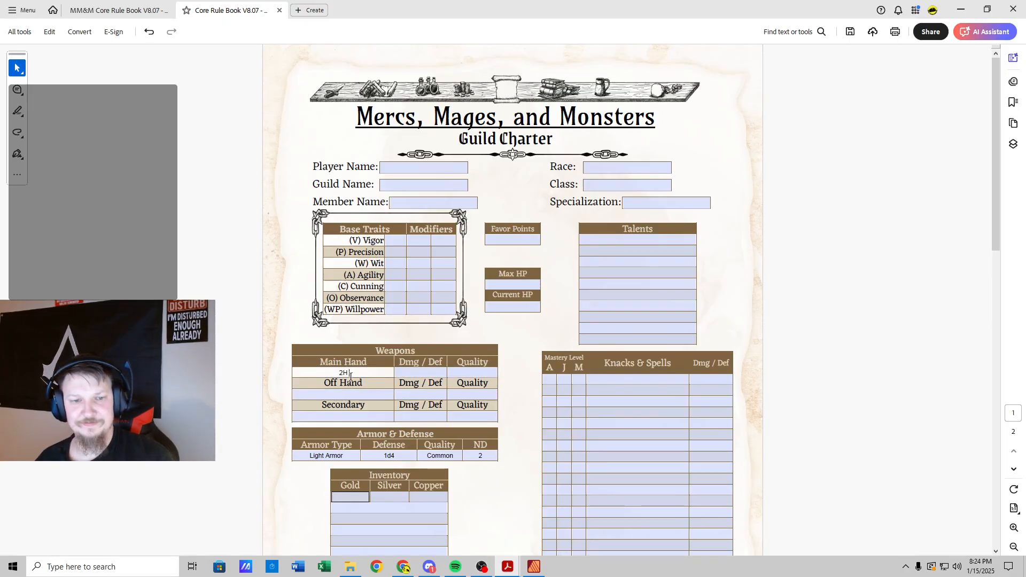
{"action": "double_click", "coordinate": [347, 372]}
{"action": "key", "text": "BackSpace"}
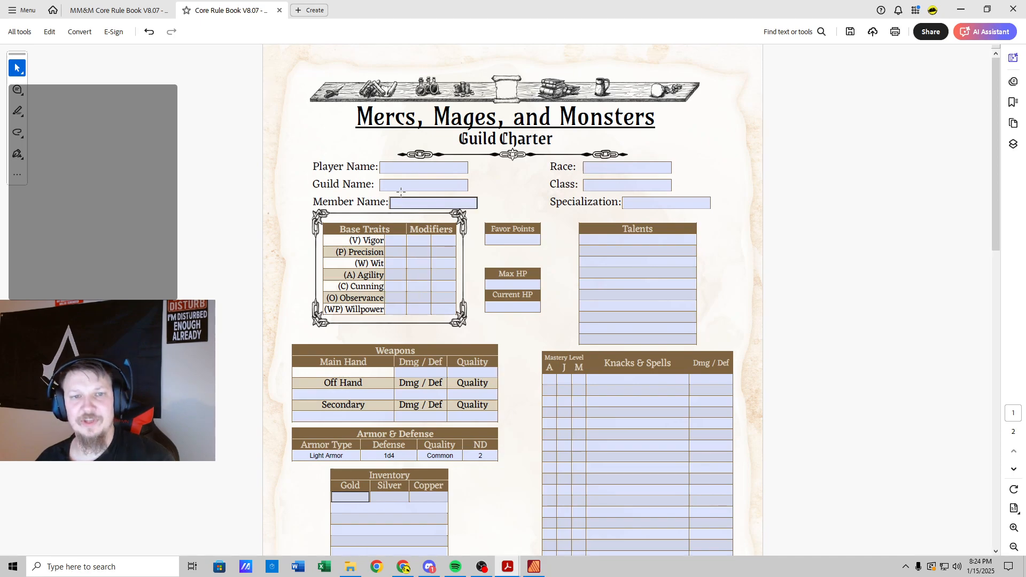
Step: Clear the Armor Type, Defense, Quality and ND fields in the Armor & Defense table
{"action": "triple_click", "coordinate": [332, 456]}
{"action": "key", "text": "BackSpace"}
{"action": "triple_click", "coordinate": [390, 456]}
{"action": "key", "text": "BackSpace"}
{"action": "triple_click", "coordinate": [440, 456]}
{"action": "key", "text": "BackSpace"}
{"action": "triple_click", "coordinate": [481, 455]}
{"action": "key", "text": "BackSpace"}
Step: Clear the Available XP value and the character quote on the charter's second page
{"action": "scroll", "coordinate": [481, 458], "scroll_direction": "down", "scroll_amount": 10}
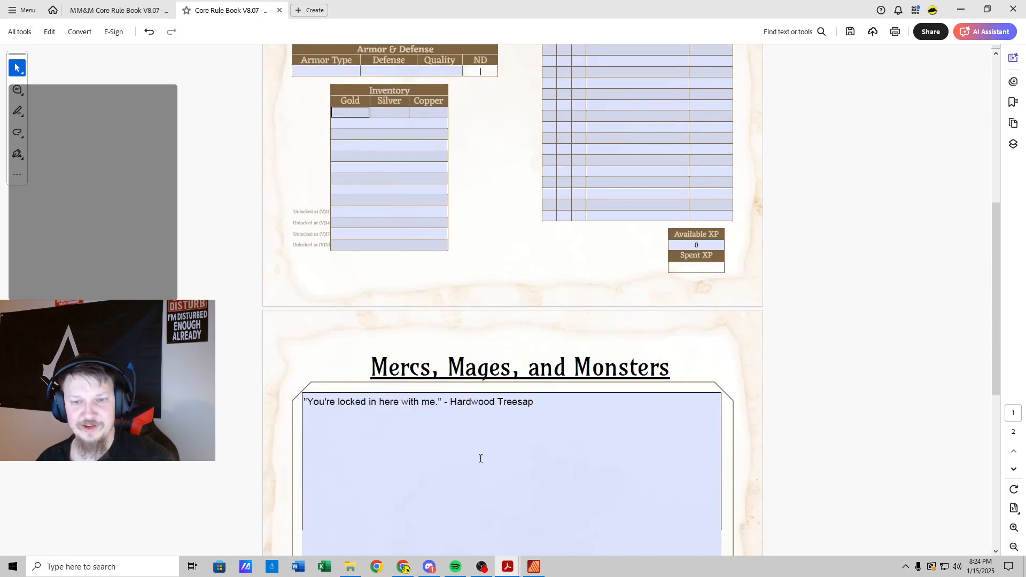
{"action": "left_click", "coordinate": [703, 245]}
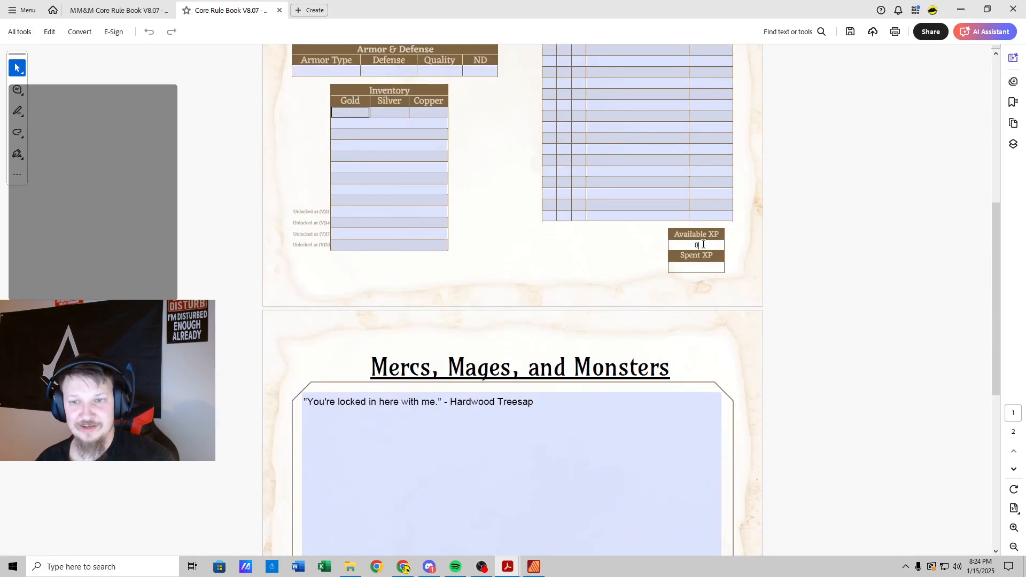
{"action": "triple_click", "coordinate": [459, 403]}
{"action": "key", "text": "BackSpace"}
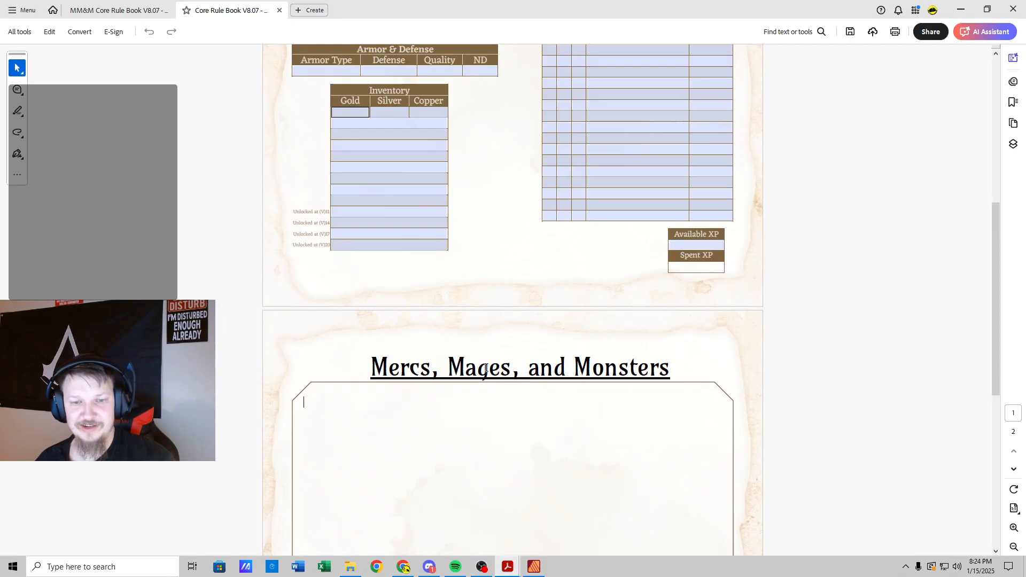
{"action": "left_click", "coordinate": [526, 285]}
{"action": "scroll", "coordinate": [492, 272], "scroll_direction": "up", "scroll_amount": 7}
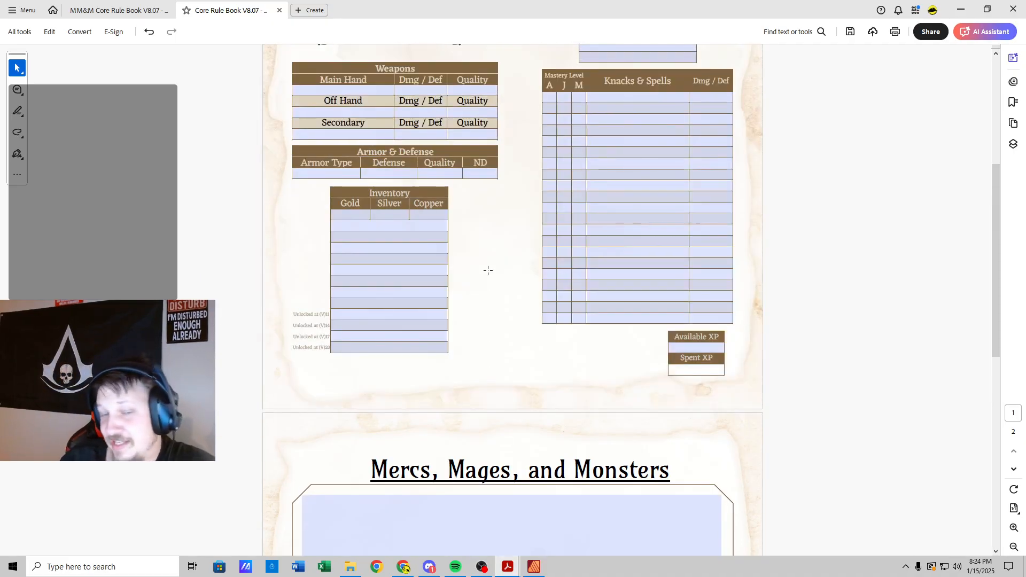
{"action": "scroll", "coordinate": [486, 277], "scroll_direction": "up", "scroll_amount": 4}
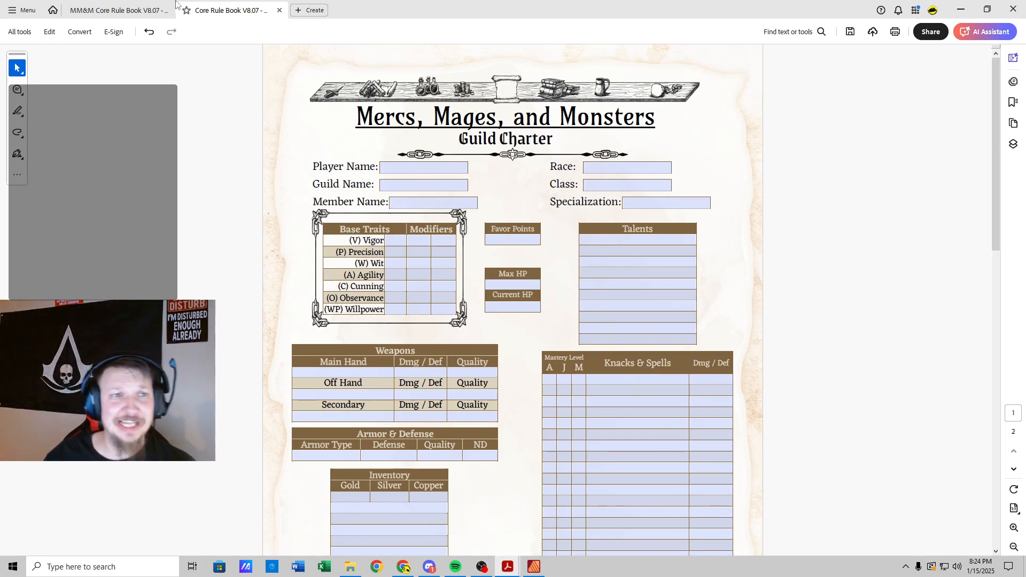
Step: Review the Character Creation process and the Race Overview in the MM&M Core Rule Book
{"action": "left_click", "coordinate": [117, 11]}
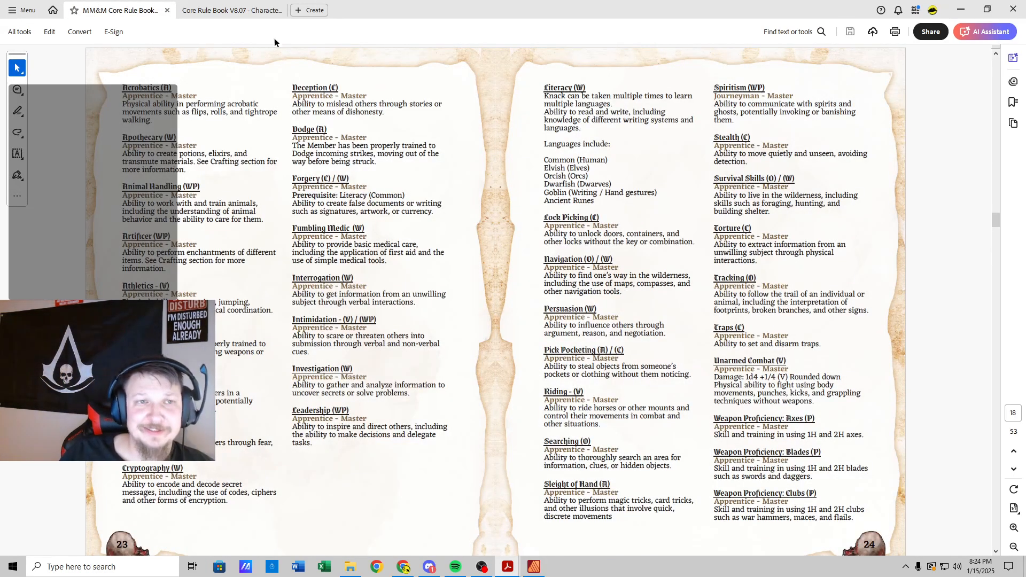
{"action": "scroll", "coordinate": [255, 150], "scroll_direction": "up", "scroll_amount": 20}
{"action": "scroll", "coordinate": [268, 157], "scroll_direction": "up", "scroll_amount": 12}
{"action": "scroll", "coordinate": [271, 159], "scroll_direction": "up", "scroll_amount": 10}
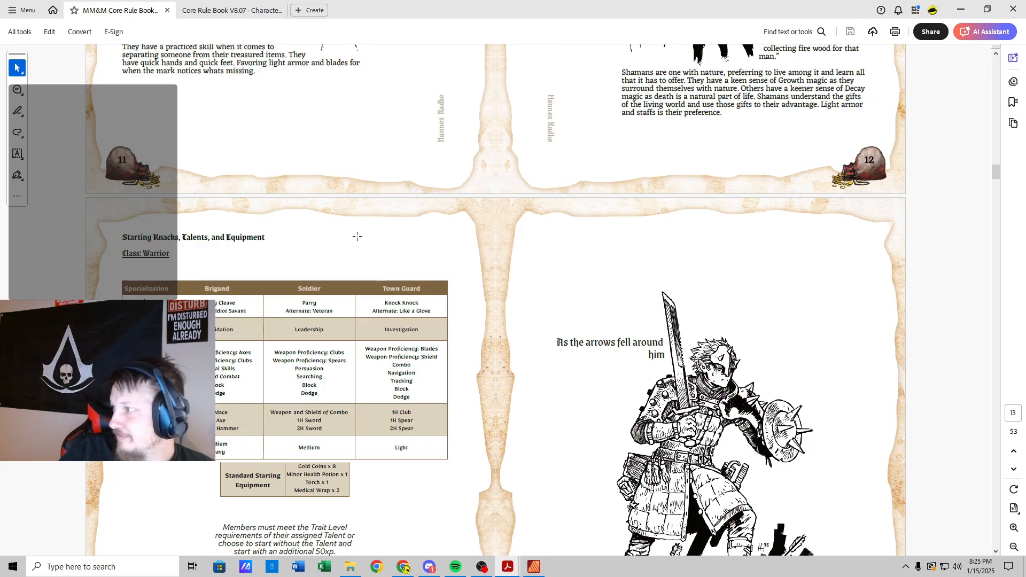
{"action": "scroll", "coordinate": [374, 250], "scroll_direction": "up", "scroll_amount": 15}
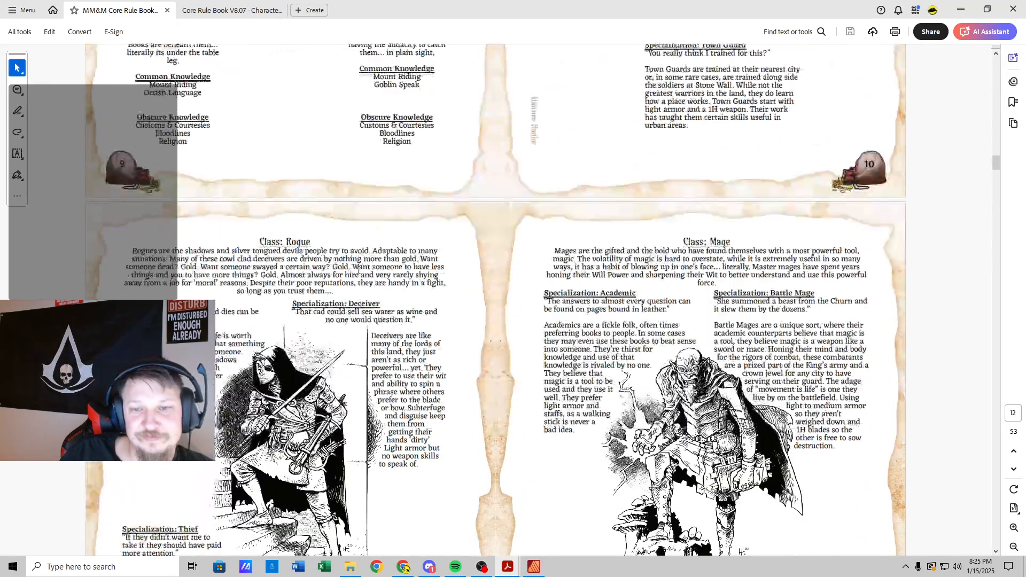
{"action": "scroll", "coordinate": [366, 280], "scroll_direction": "up", "scroll_amount": 15}
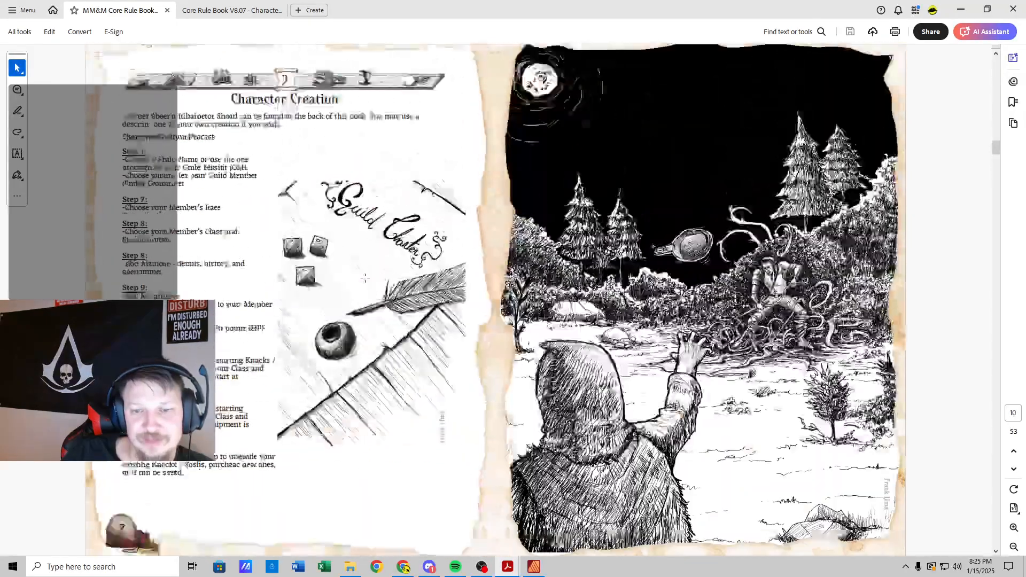
{"action": "scroll", "coordinate": [365, 279], "scroll_direction": "down", "scroll_amount": 6}
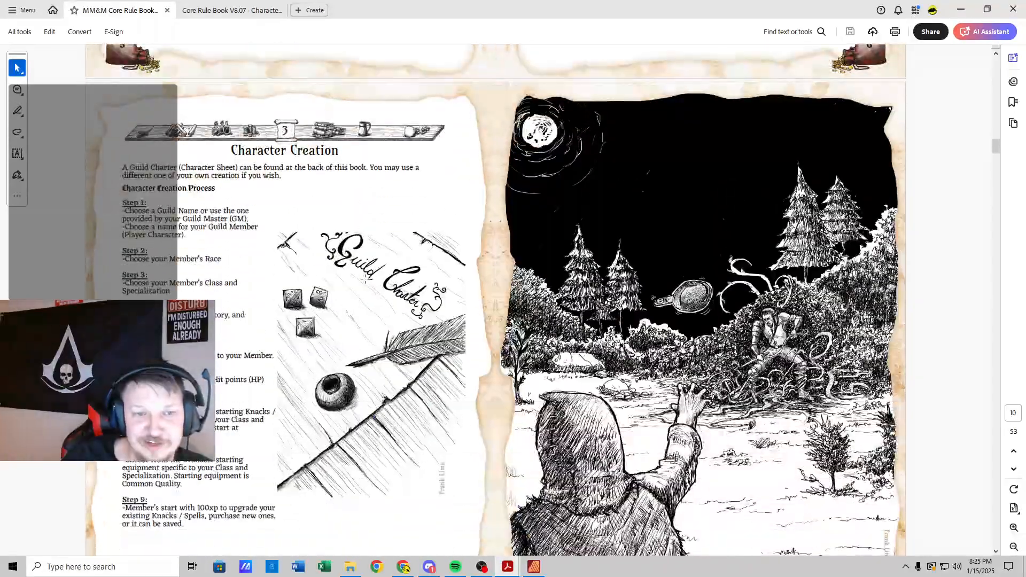
{"action": "scroll", "coordinate": [365, 279], "scroll_direction": "up", "scroll_amount": 3}
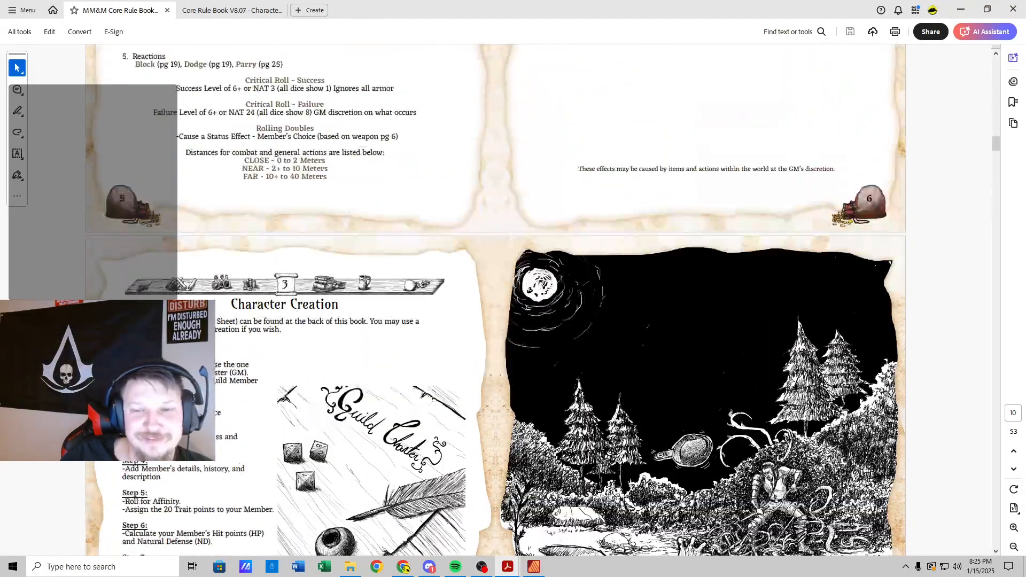
{"action": "scroll", "coordinate": [366, 280], "scroll_direction": "down", "scroll_amount": 3}
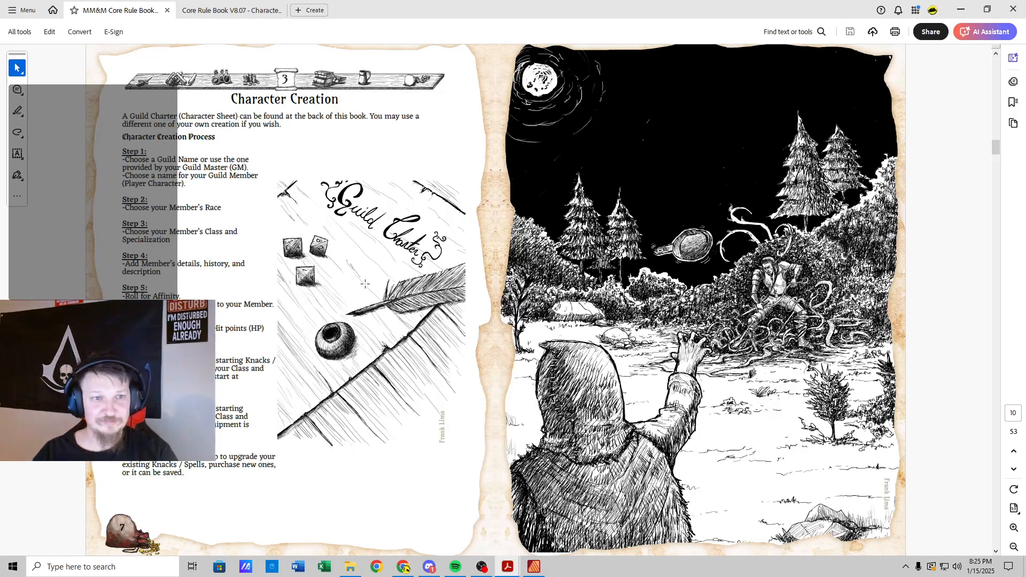
{"action": "scroll", "coordinate": [205, 235], "scroll_direction": "down", "scroll_amount": 3}
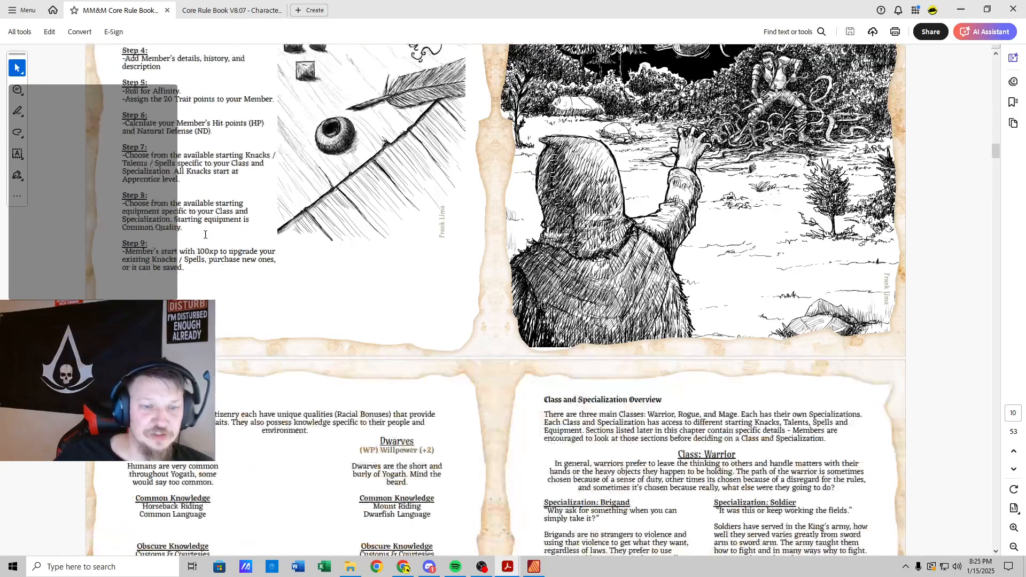
{"action": "scroll", "coordinate": [205, 235], "scroll_direction": "down", "scroll_amount": 4}
{"action": "scroll", "coordinate": [205, 235], "scroll_direction": "down", "scroll_amount": 1}
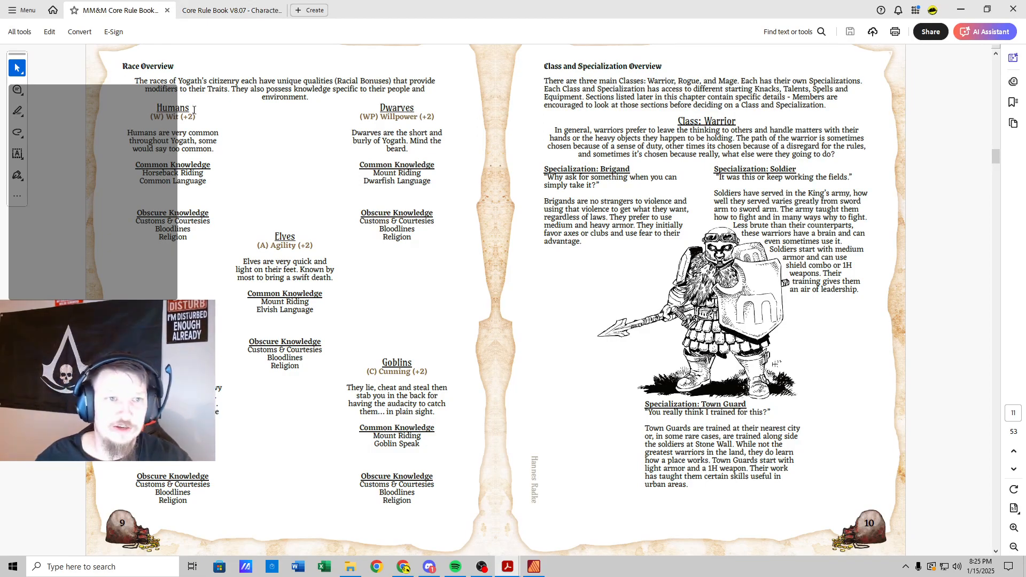
Step: Enter Human as the Race on the Guild Charter
{"action": "left_click", "coordinate": [247, 7]}
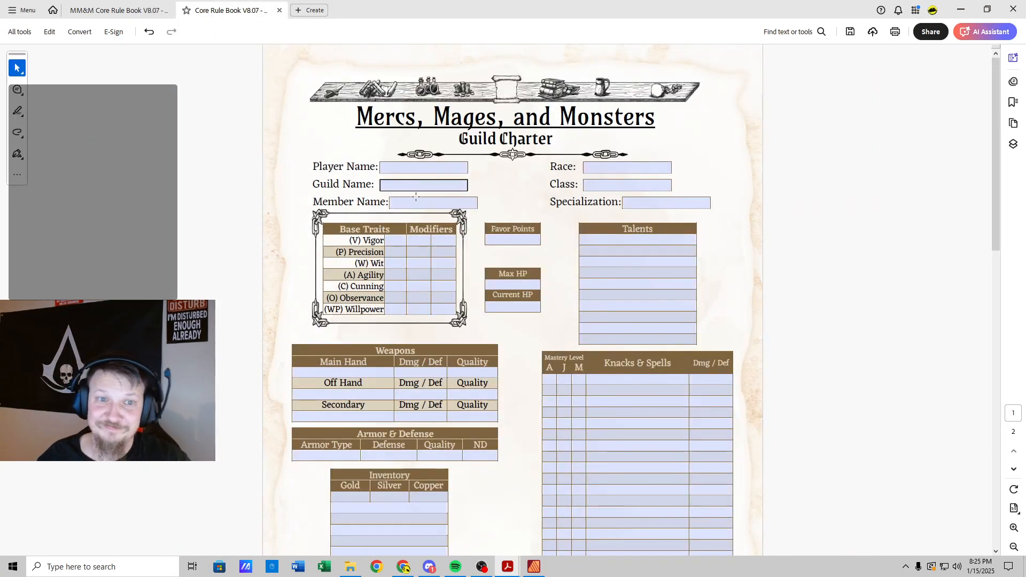
{"action": "left_click", "coordinate": [600, 173]}
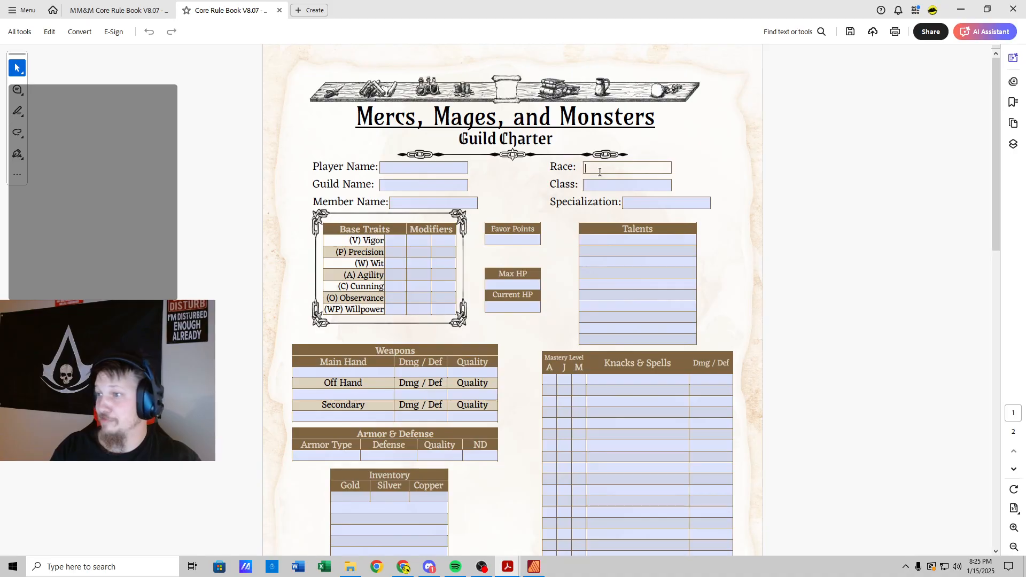
{"action": "type", "text": "Human"}
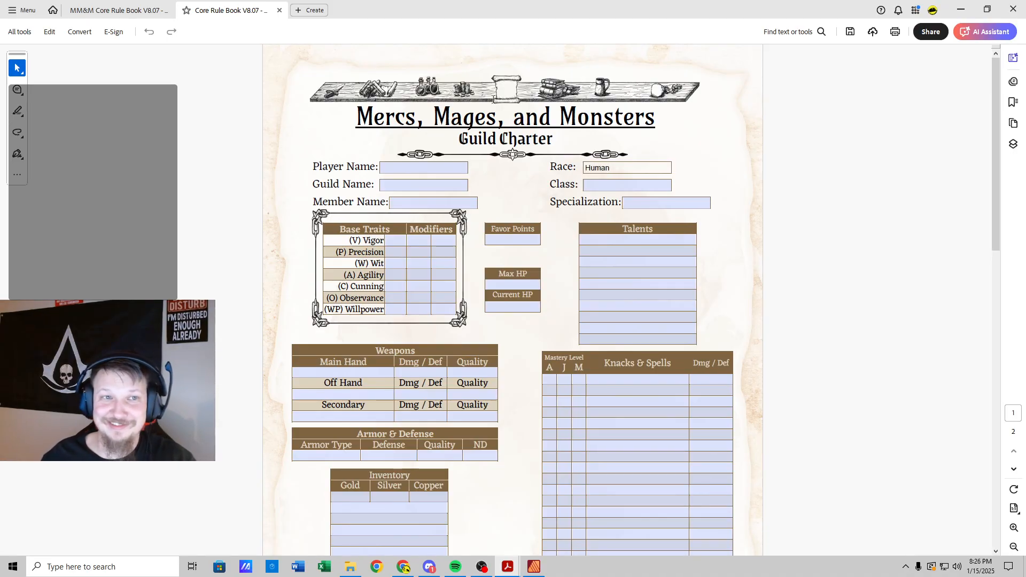
Step: Examine the Warrior, Rogue and Mage classes and their specializations in the Core Rule Book
{"action": "left_click", "coordinate": [121, 12]}
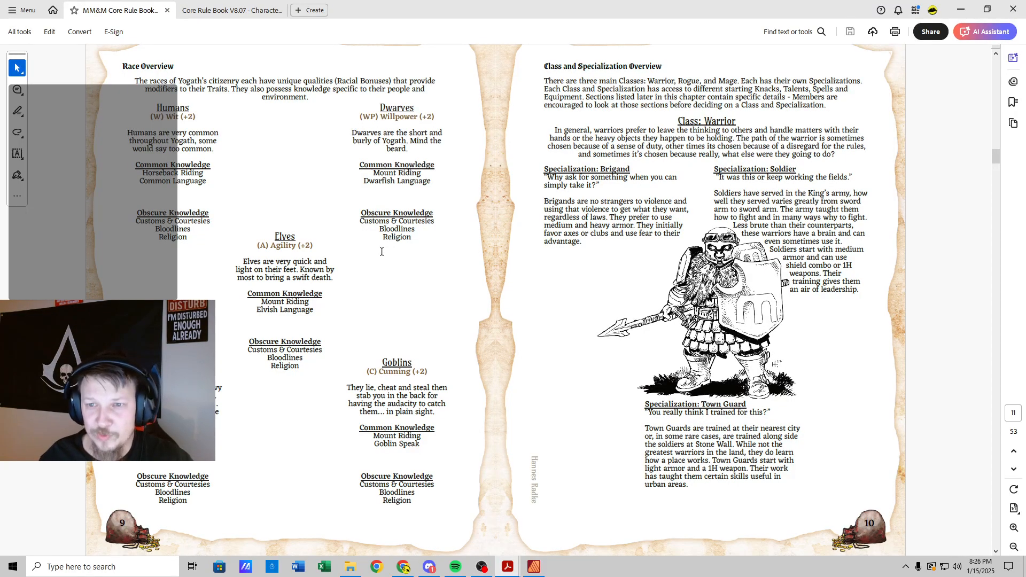
{"action": "scroll", "coordinate": [381, 252], "scroll_direction": "down", "scroll_amount": 2}
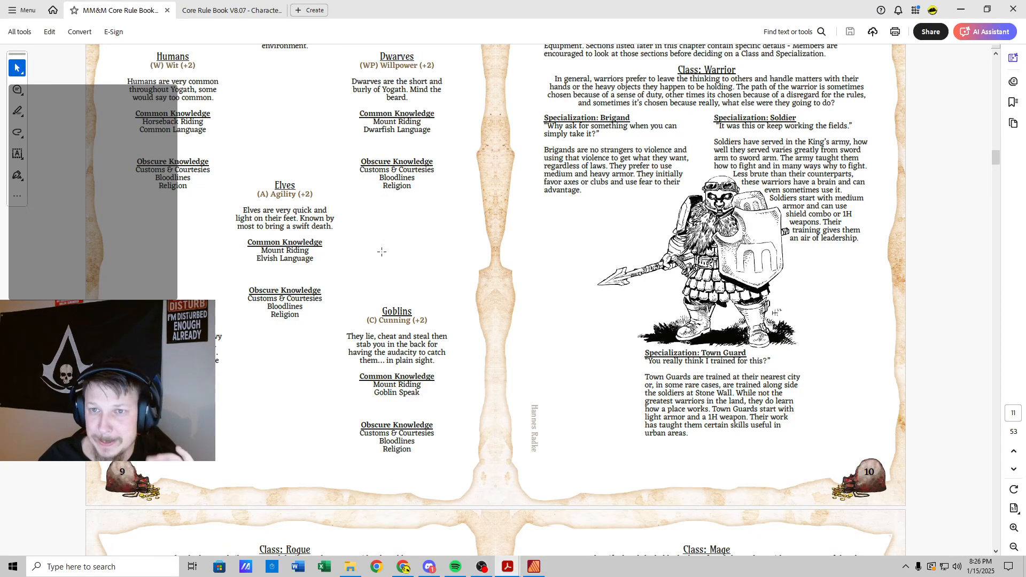
{"action": "scroll", "coordinate": [382, 251], "scroll_direction": "down", "scroll_amount": 10}
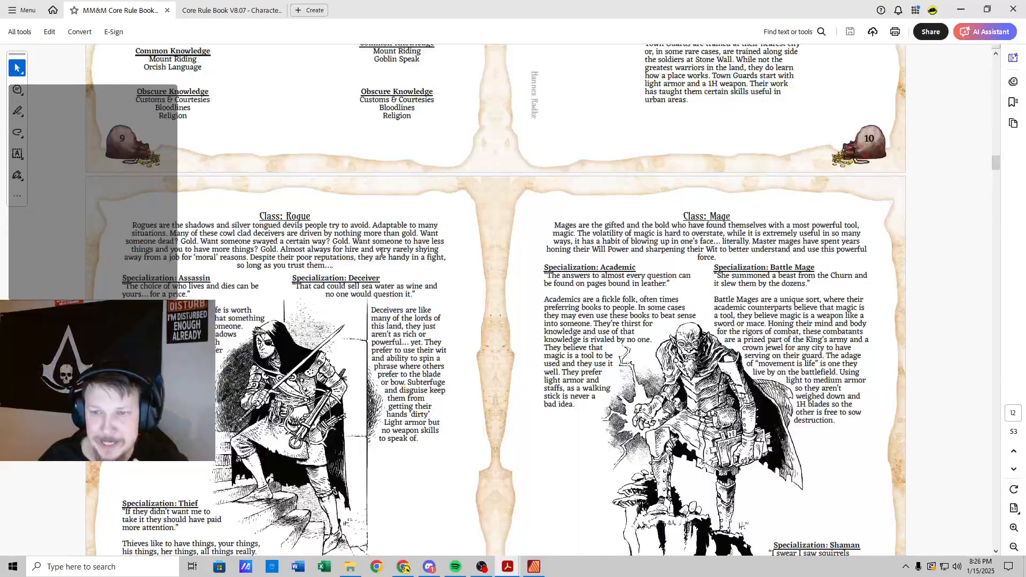
{"action": "scroll", "coordinate": [381, 252], "scroll_direction": "down", "scroll_amount": 3}
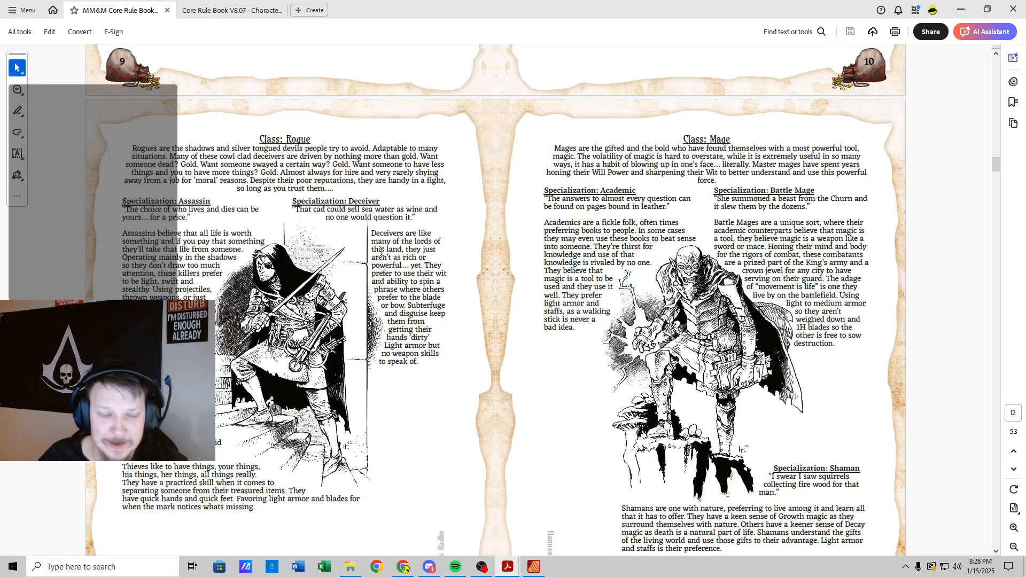
{"action": "scroll", "coordinate": [382, 252], "scroll_direction": "down", "scroll_amount": 1}
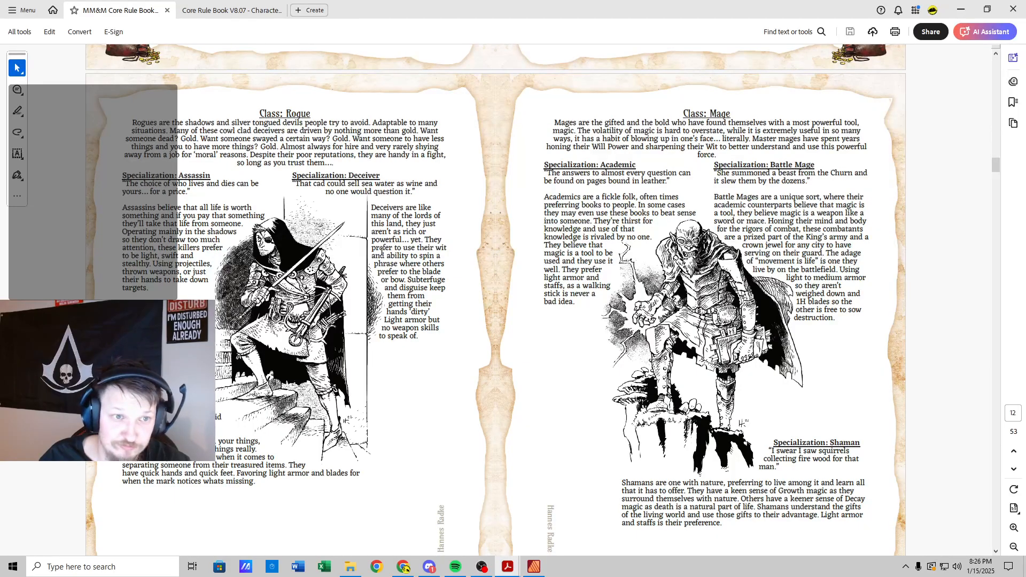
{"action": "scroll", "coordinate": [381, 252], "scroll_direction": "up", "scroll_amount": 15}
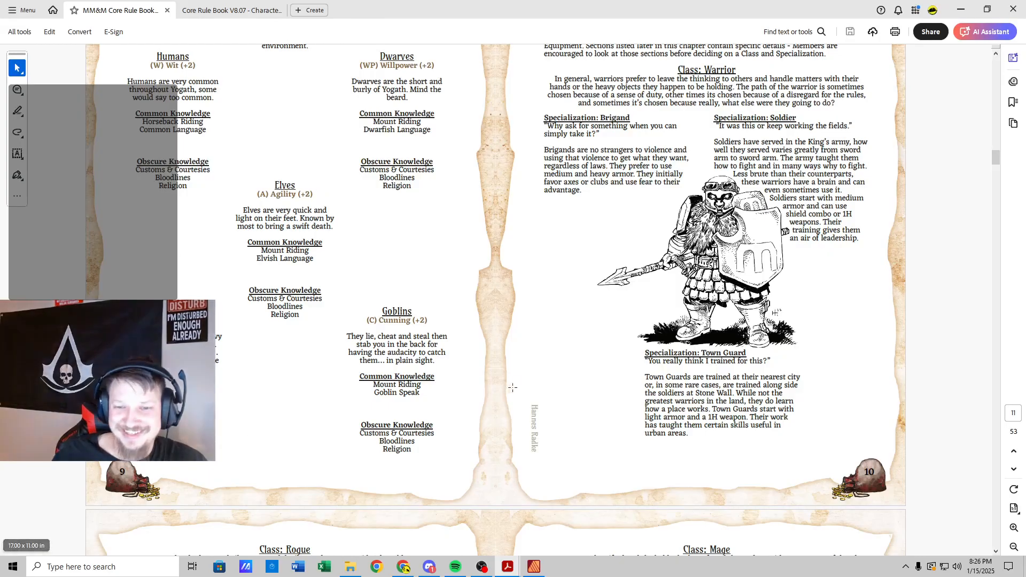
{"action": "scroll", "coordinate": [553, 378], "scroll_direction": "down", "scroll_amount": 8}
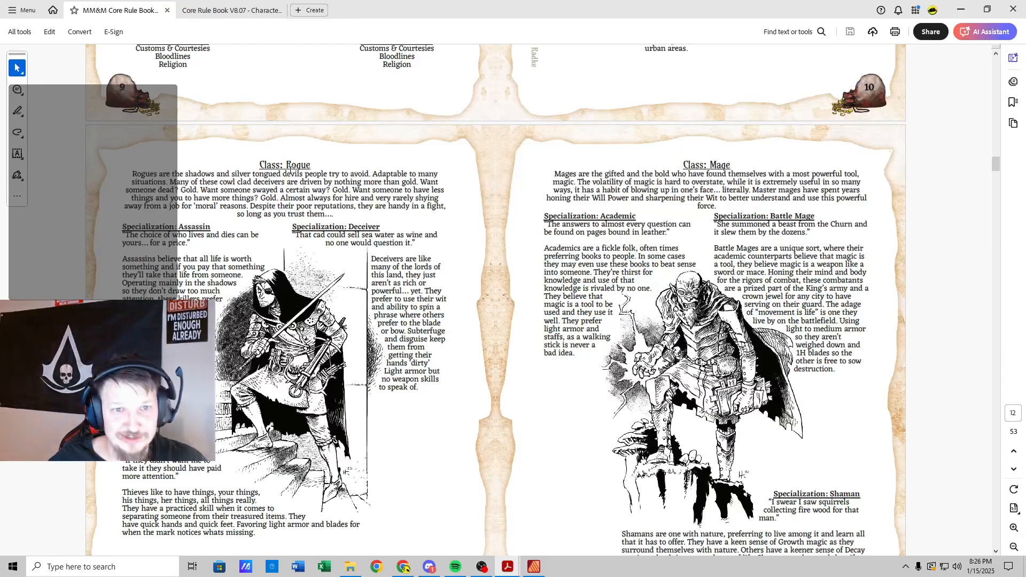
Step: Enter Warrior as the Class on the Guild Charter
{"action": "left_click", "coordinate": [231, 10]}
{"action": "left_click", "coordinate": [628, 185]}
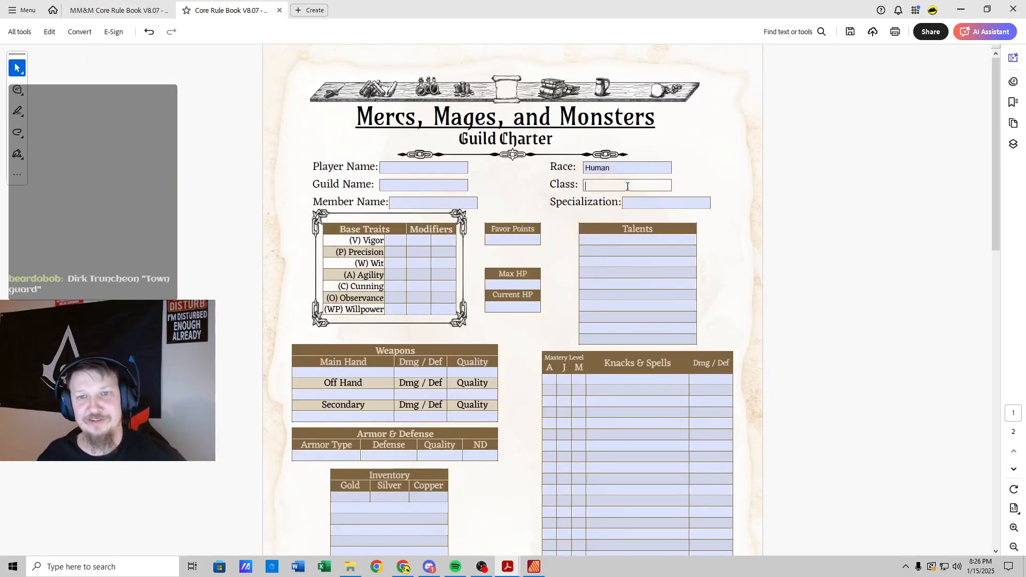
{"action": "type", "text": "R"}
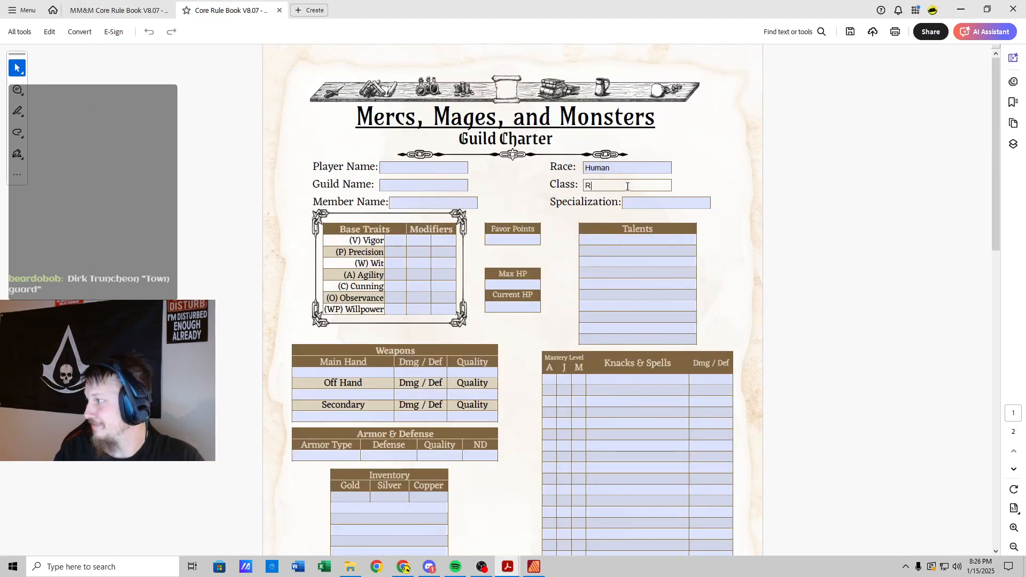
{"action": "key", "text": "BackSpace"}
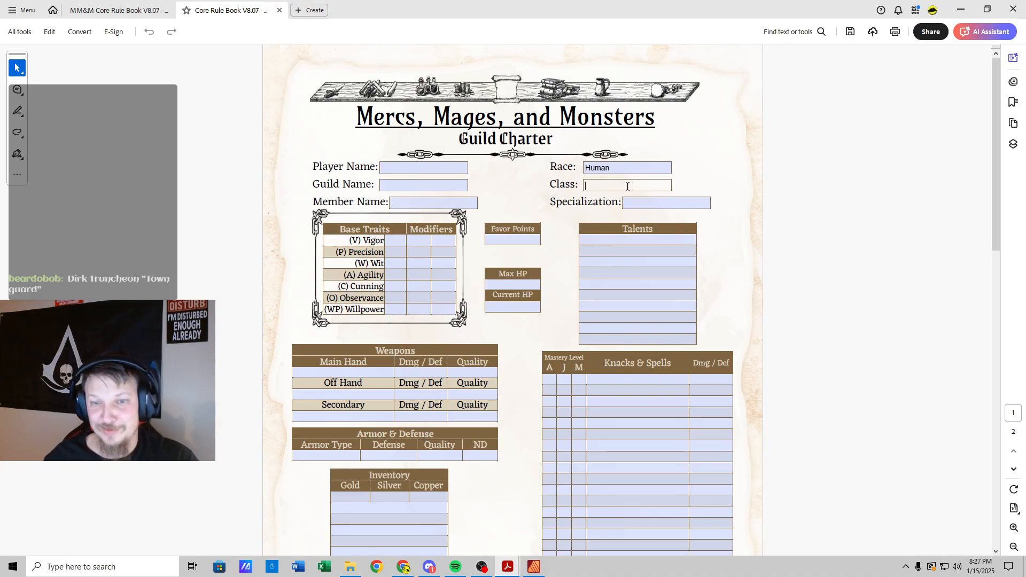
{"action": "type", "text": "Warrrior"}
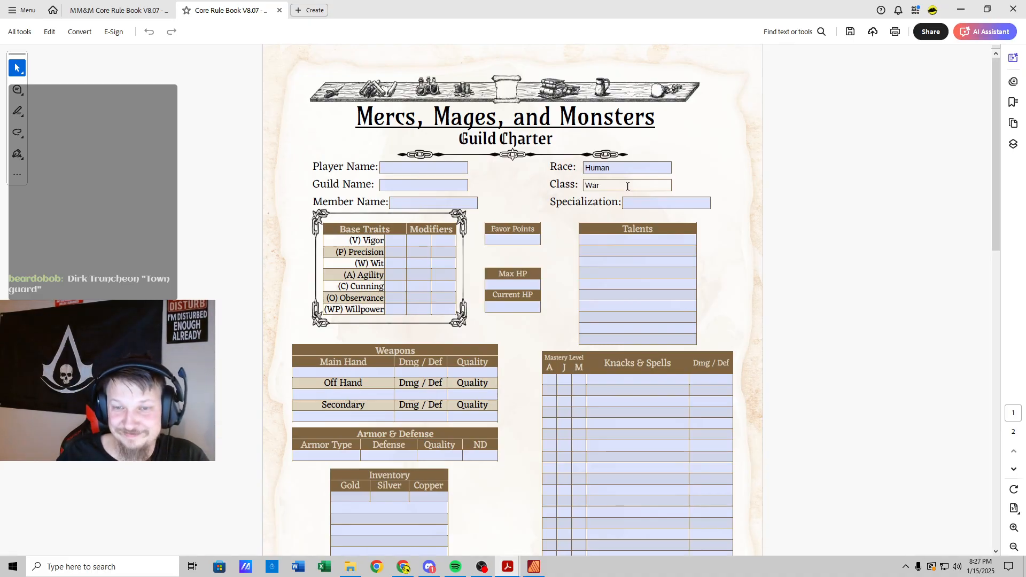
{"action": "key", "text": "BackSpace"}
{"action": "key", "text": "BackSpace"}
{"action": "key", "text": "BackSpace"}
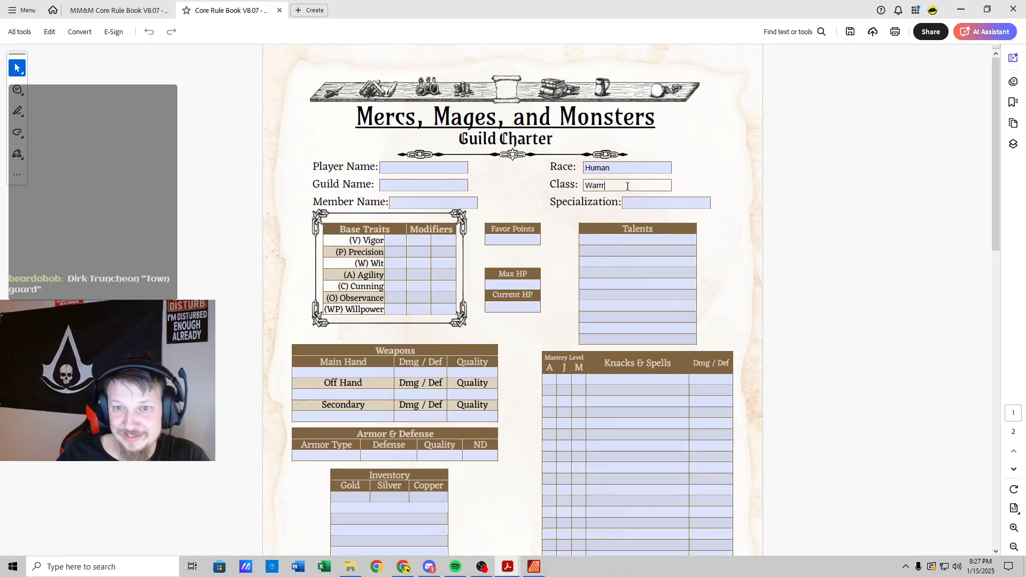
{"action": "type", "text": "ior"}
Step: Fill in the Member Name on the Guild Charter with the new character's full name
{"action": "key", "text": "Tab"}
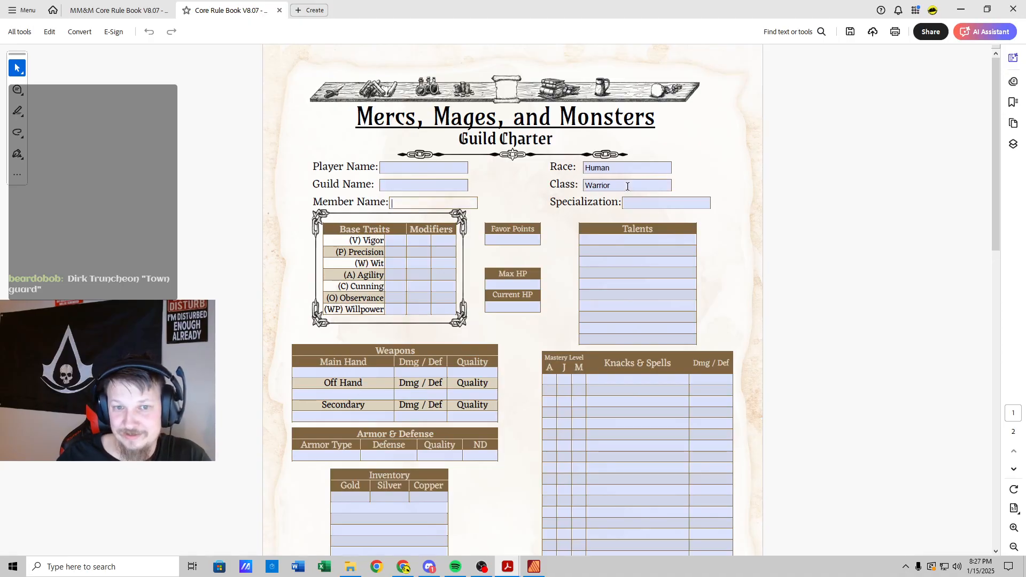
{"action": "type", "text": "Dirk "}
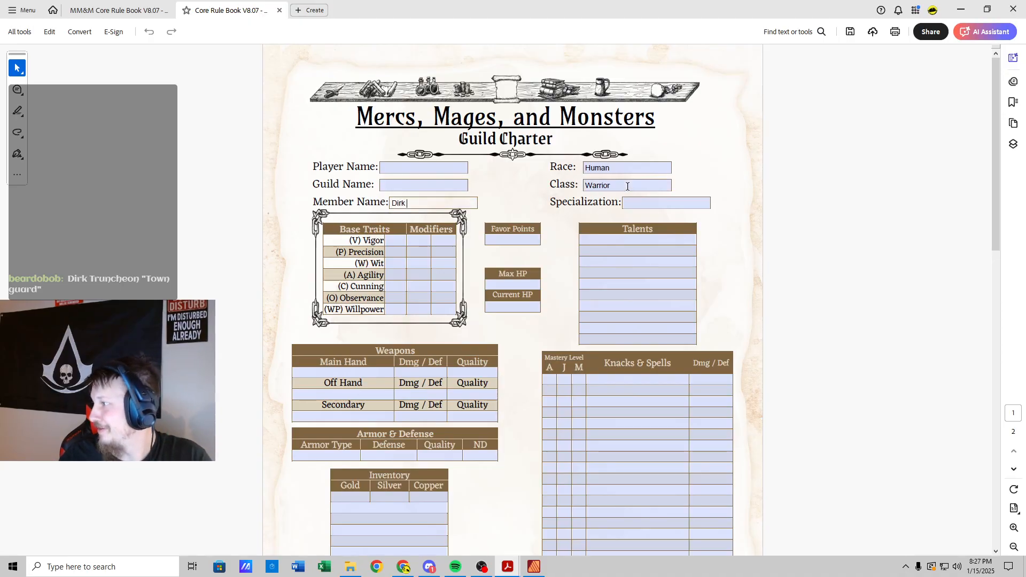
{"action": "type", "text": "Truuncheon"}
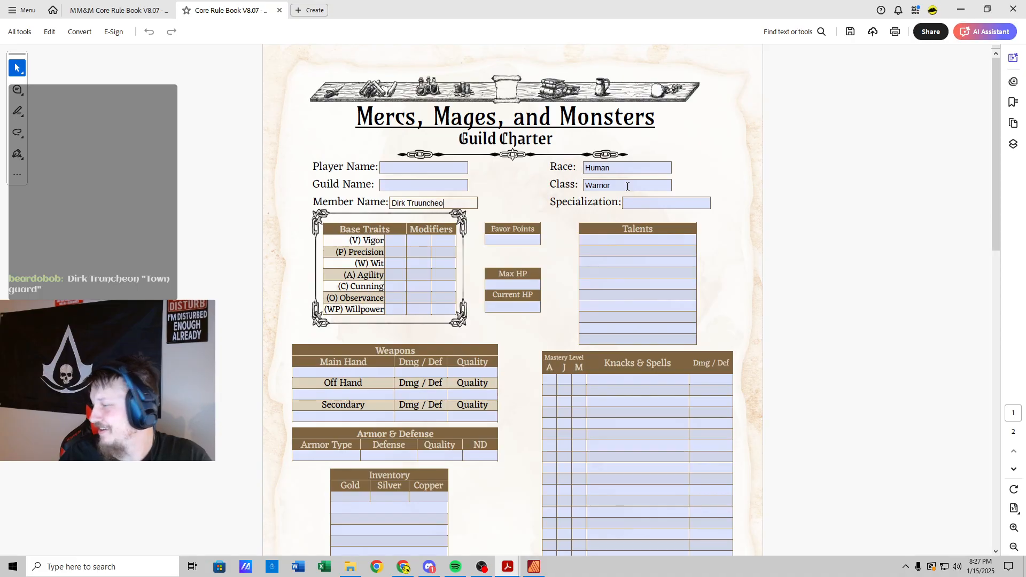
{"action": "key", "text": "BackSpace"}
{"action": "key", "text": "BackSpace"}
{"action": "key", "text": "BackSpace"}
{"action": "key", "text": "BackSpace"}
{"action": "key", "text": "BackSpace"}
{"action": "key", "text": "BackSpace"}
{"action": "key", "text": "BackSpace"}
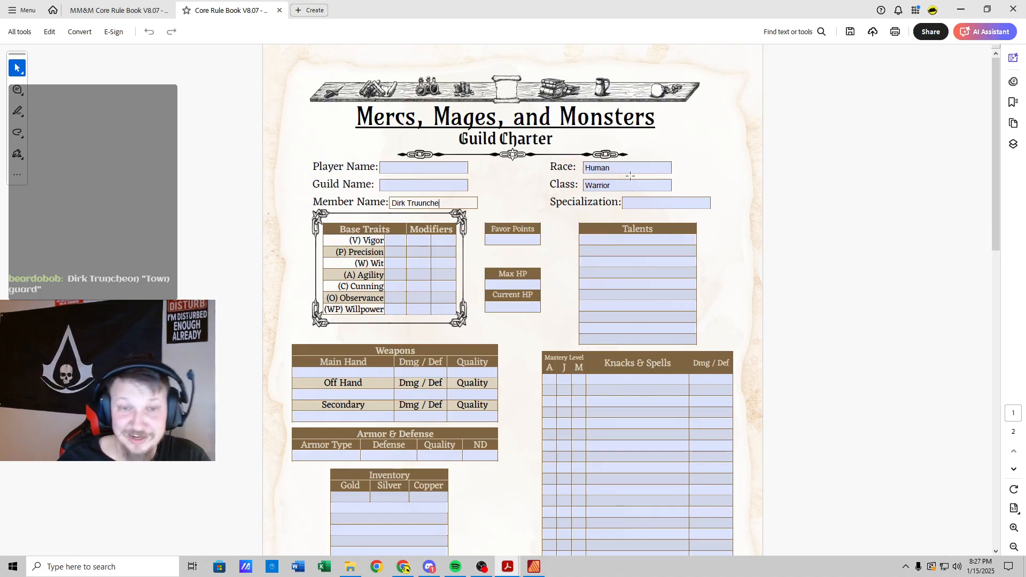
{"action": "type", "text": "ncheon"}
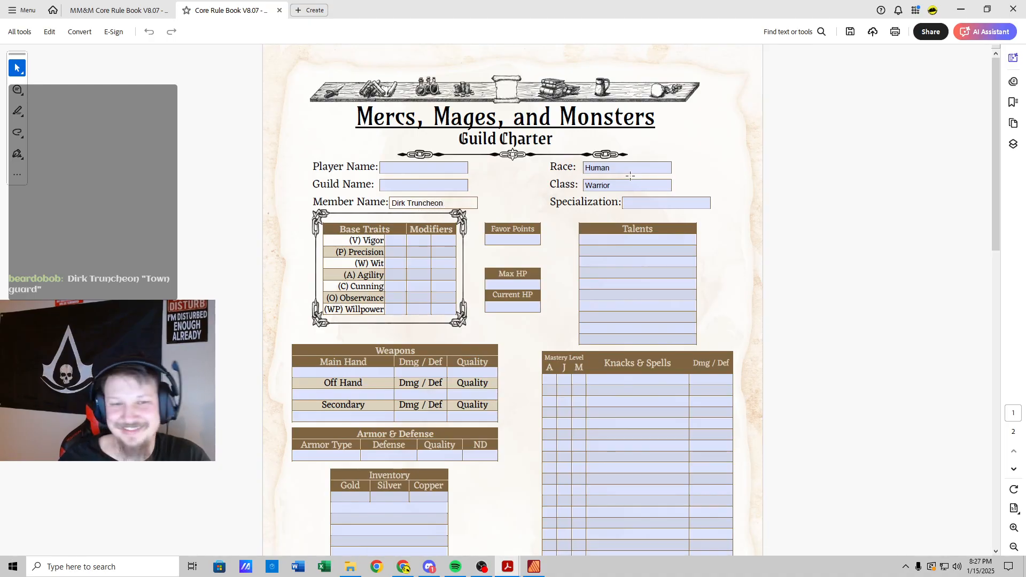
Step: Check the Warrior specializations in the Core Rule Book and enter Town Guard as the Specialization on the charter
{"action": "left_click", "coordinate": [664, 204]}
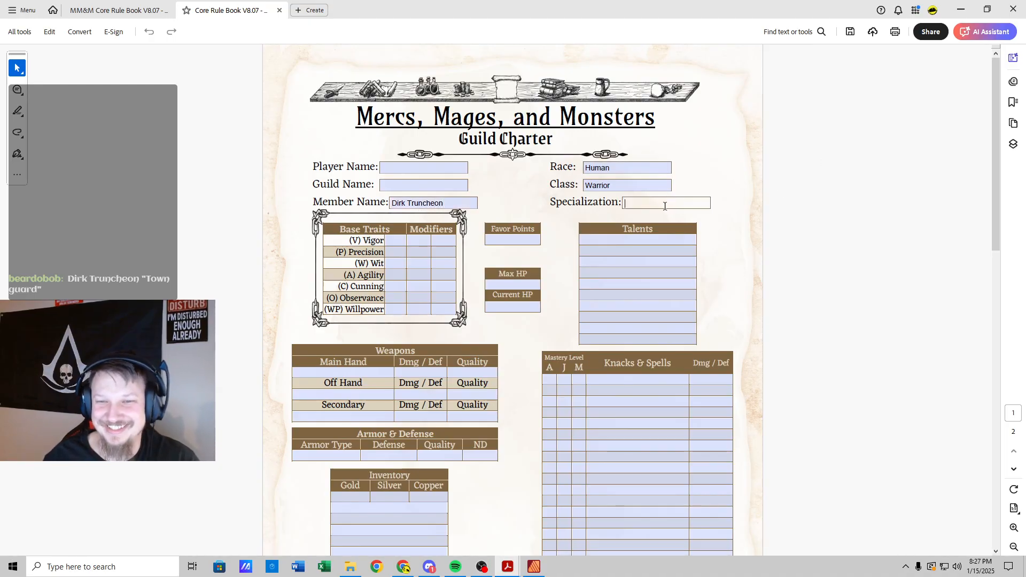
{"action": "left_click", "coordinate": [151, 11]}
{"action": "scroll", "coordinate": [614, 221], "scroll_direction": "up", "scroll_amount": 5}
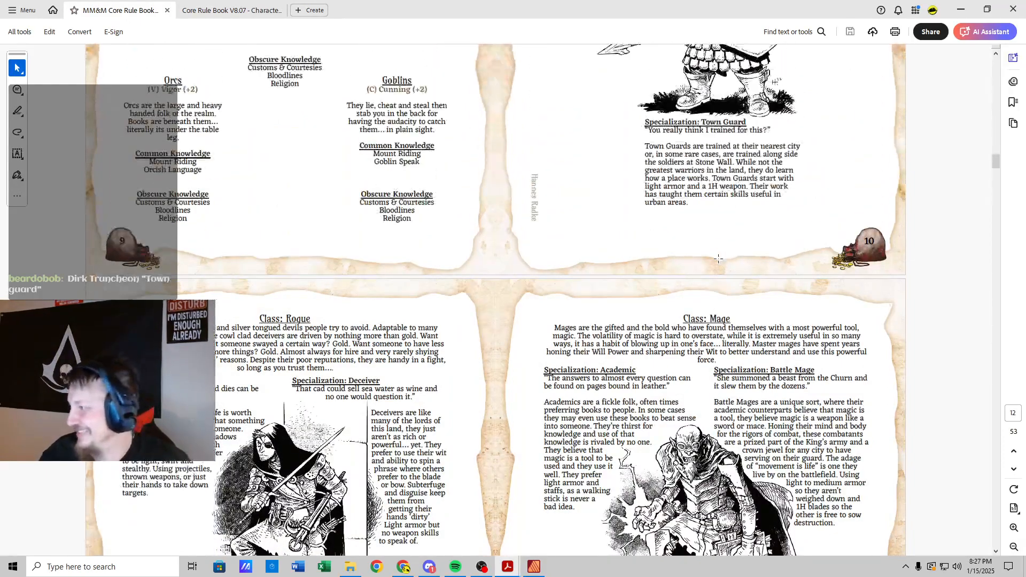
{"action": "scroll", "coordinate": [717, 266], "scroll_direction": "up", "scroll_amount": 1}
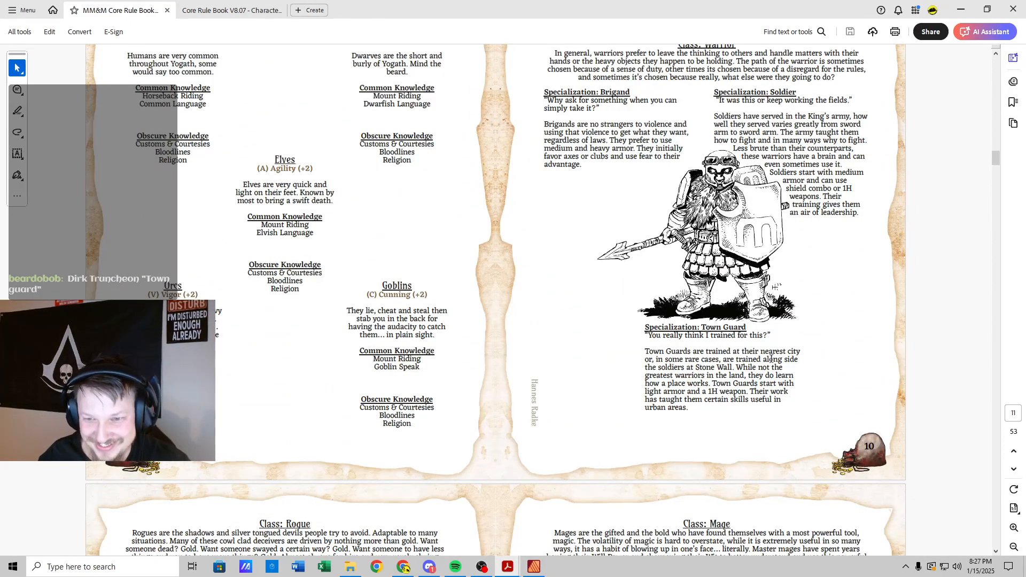
{"action": "left_click", "coordinate": [250, 11]}
{"action": "left_click", "coordinate": [641, 203]}
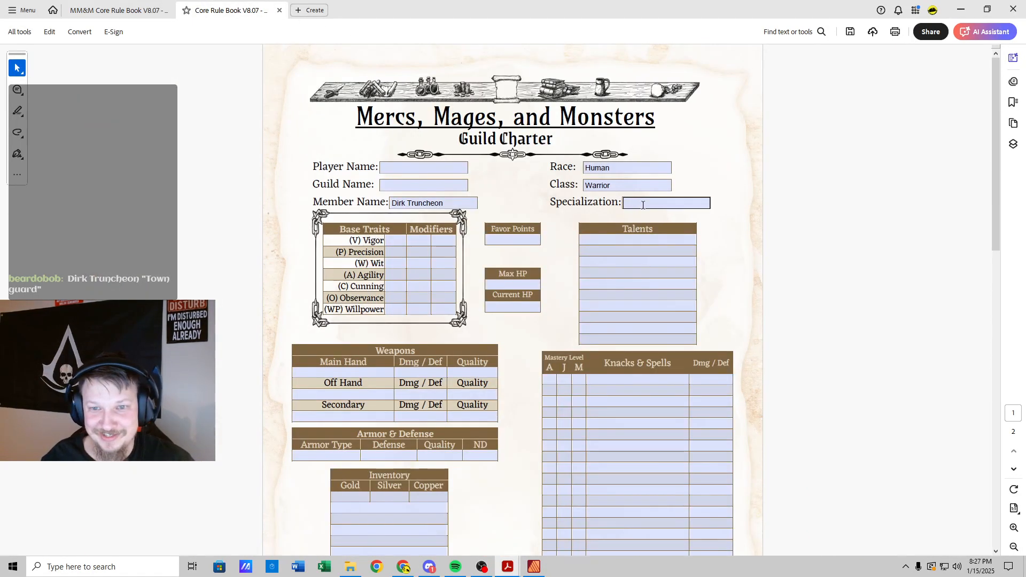
{"action": "type", "text": "Town"}
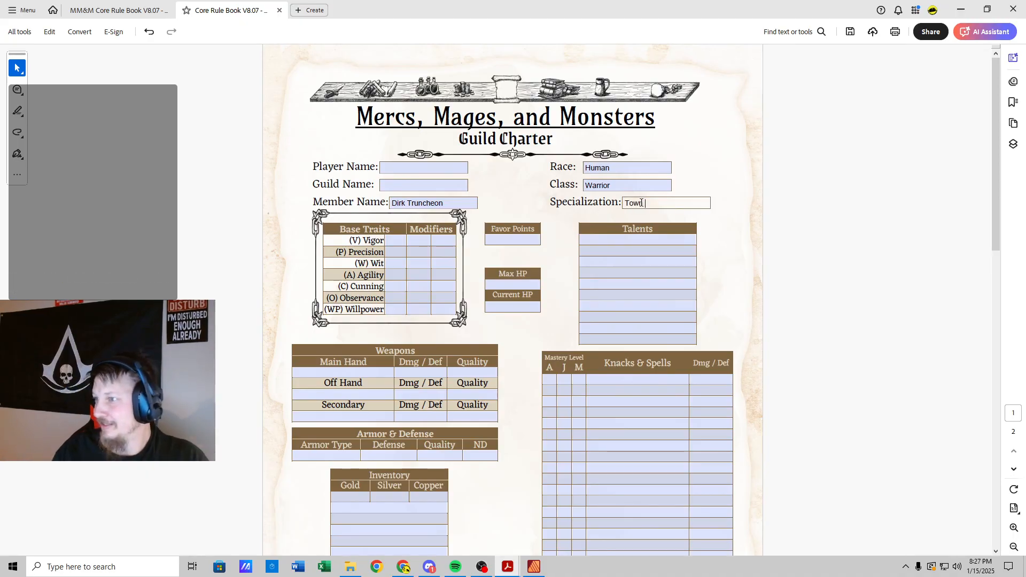
{"action": "type", "text": " Guard"}
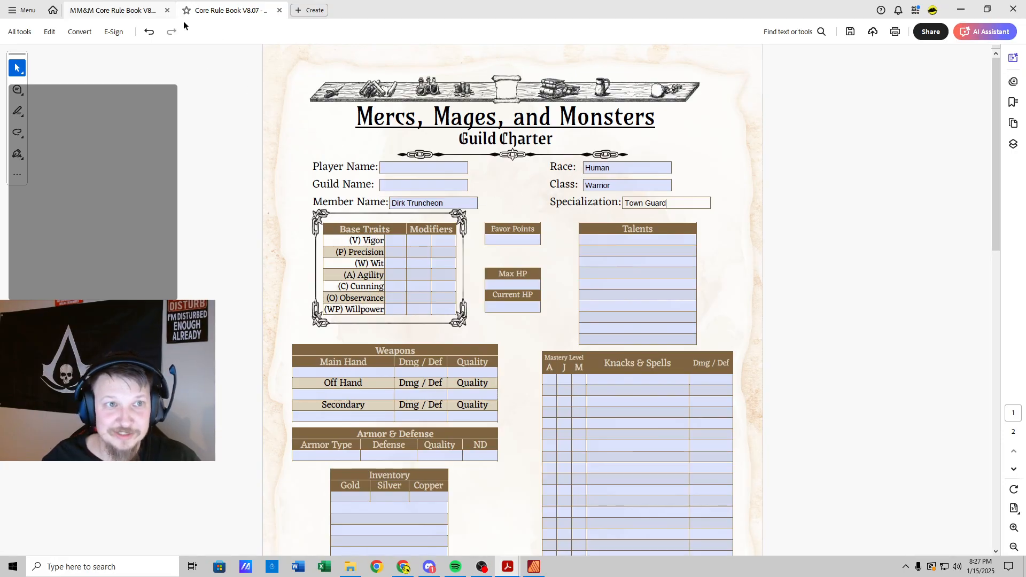
Step: Review the character creation steps and the Traits Overview in the Core Rule Book, including affinity and the trait point methods
{"action": "left_click", "coordinate": [83, 11]}
{"action": "scroll", "coordinate": [297, 207], "scroll_direction": "up", "scroll_amount": 10}
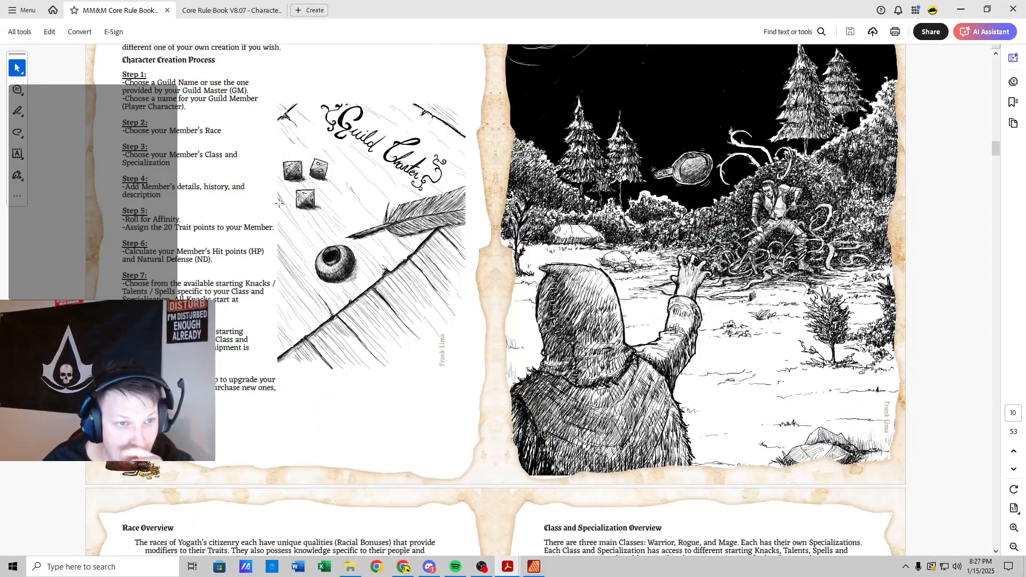
{"action": "scroll", "coordinate": [183, 224], "scroll_direction": "down", "scroll_amount": 20}
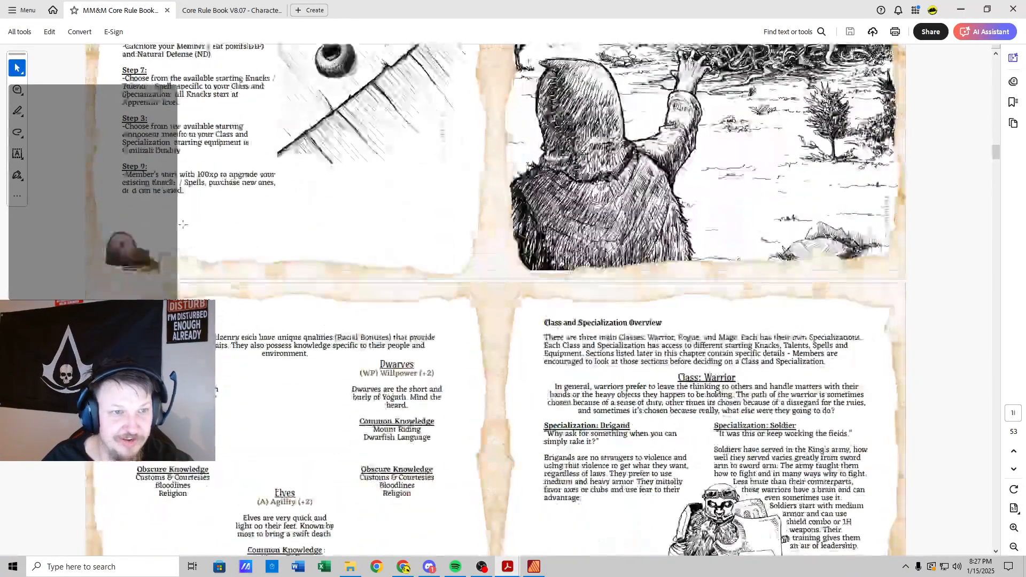
{"action": "scroll", "coordinate": [183, 227], "scroll_direction": "down", "scroll_amount": 15}
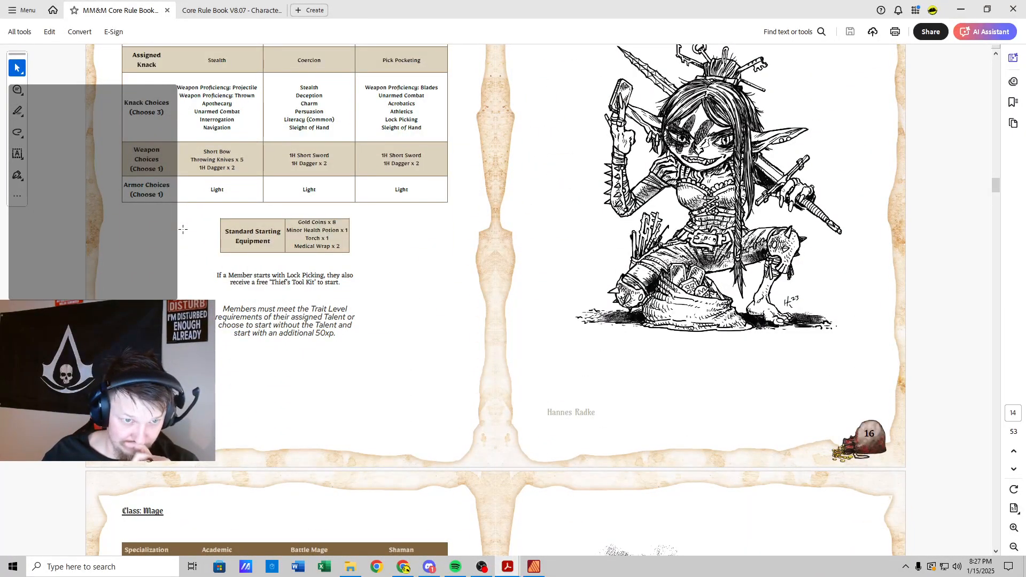
{"action": "scroll", "coordinate": [183, 230], "scroll_direction": "down", "scroll_amount": 10}
{"action": "scroll", "coordinate": [184, 228], "scroll_direction": "down", "scroll_amount": 8}
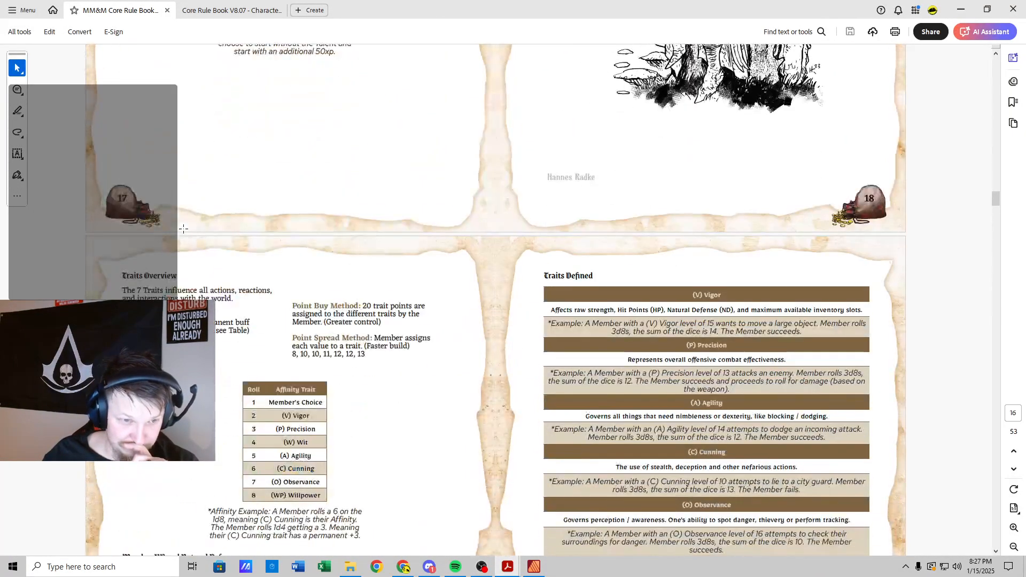
{"action": "scroll", "coordinate": [184, 229], "scroll_direction": "down", "scroll_amount": 1}
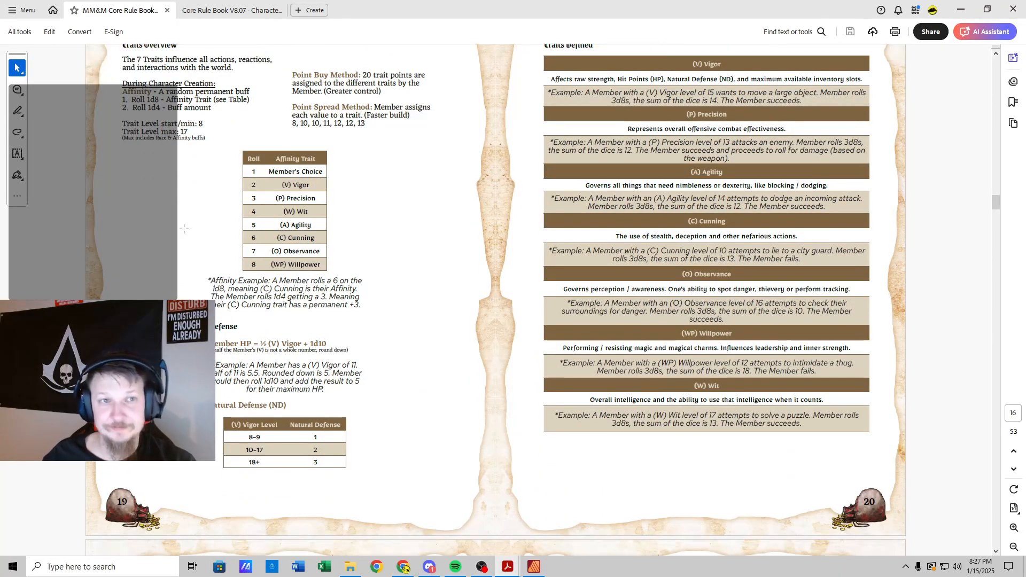
{"action": "scroll", "coordinate": [187, 228], "scroll_direction": "up", "scroll_amount": 1}
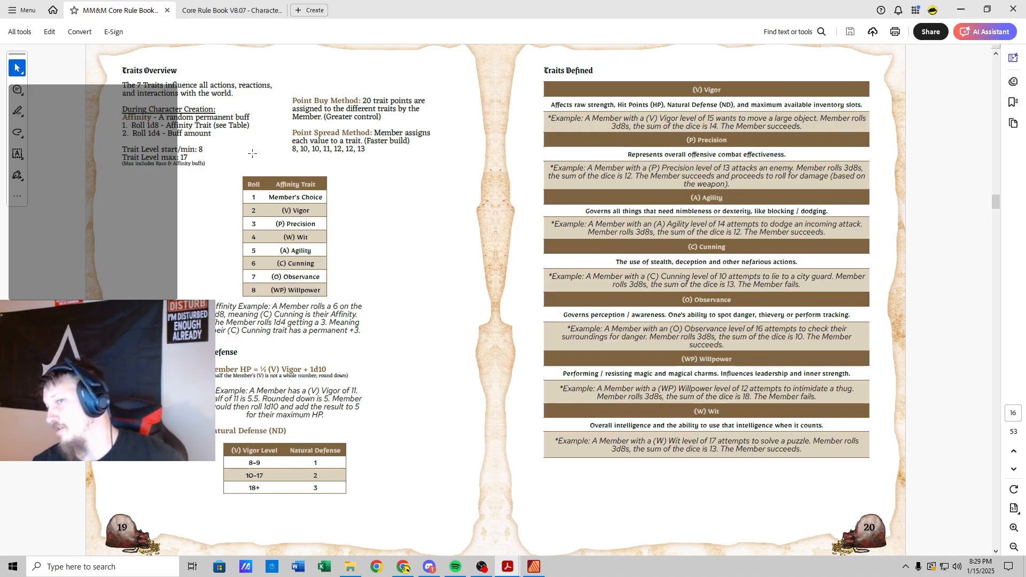
Step: Set the base traits Vigor to 13 and Precision to 12 on the Guild Charter
{"action": "left_click", "coordinate": [222, 7]}
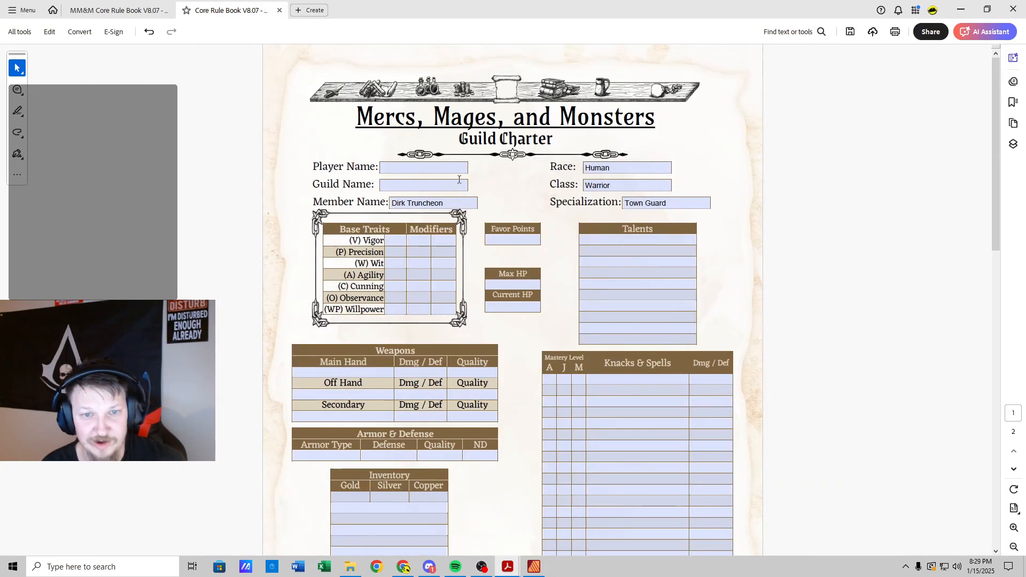
{"action": "left_click", "coordinate": [404, 241]}
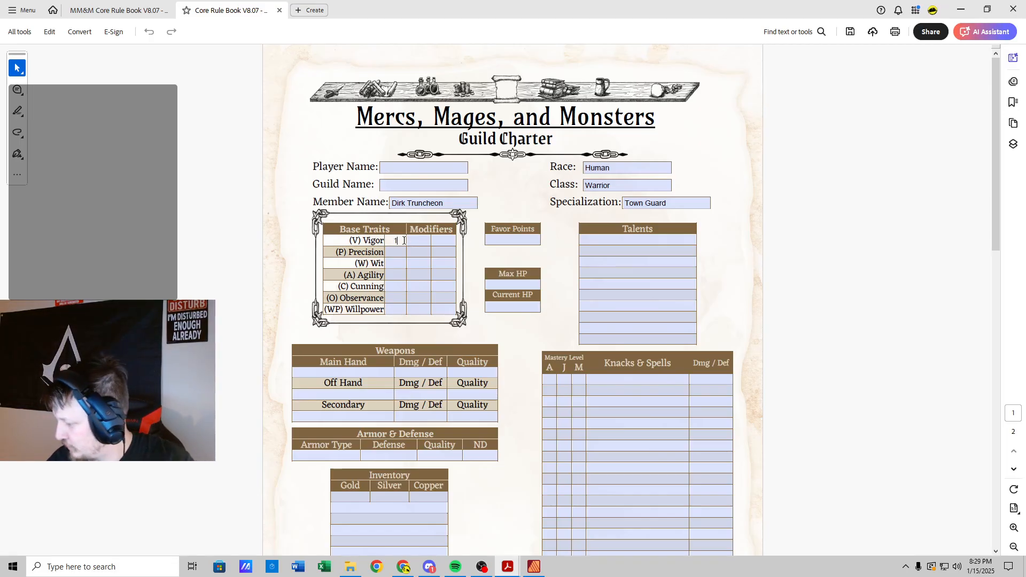
{"action": "type", "text": "13"}
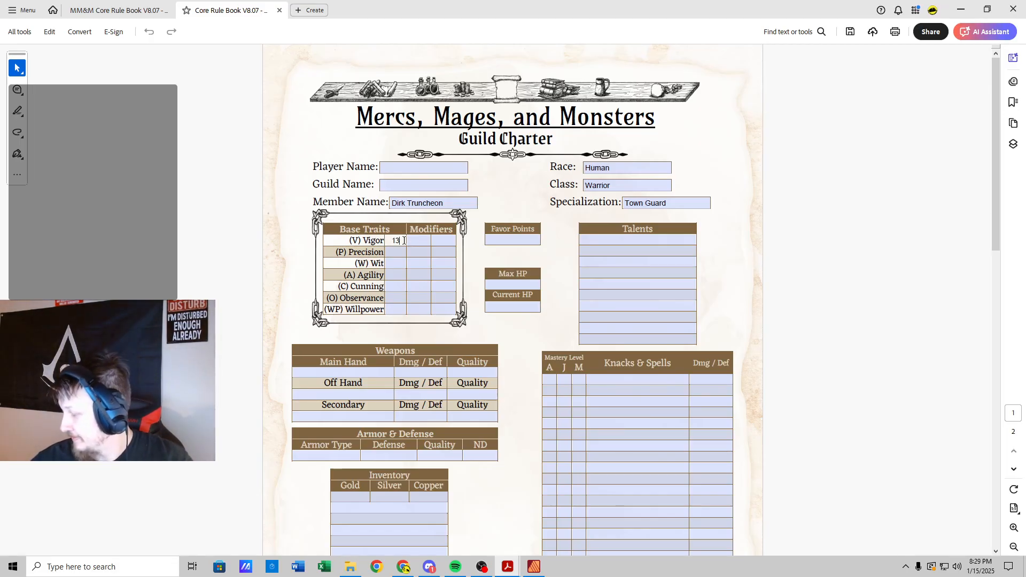
{"action": "key", "text": "Tab"}
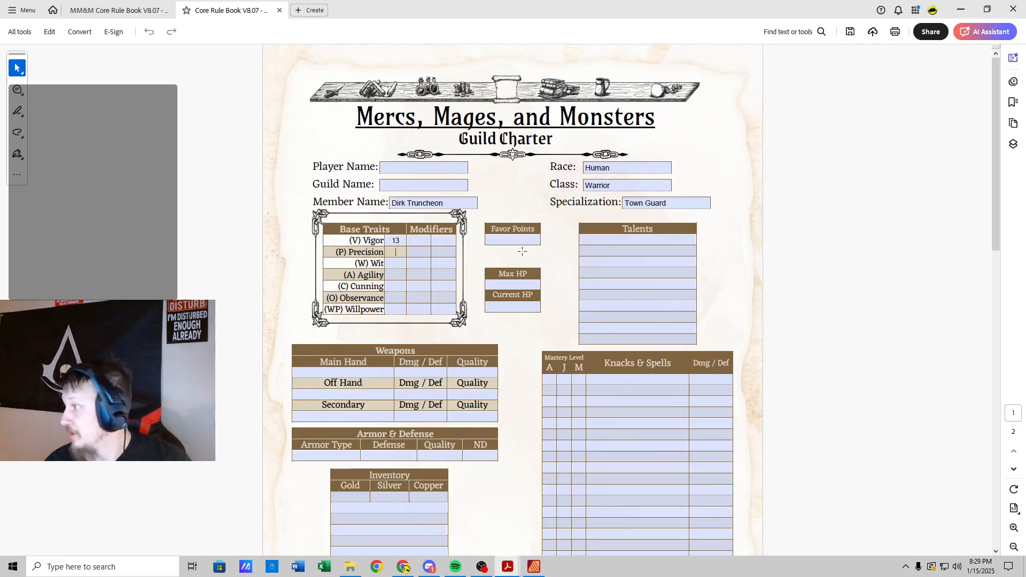
{"action": "type", "text": "12"}
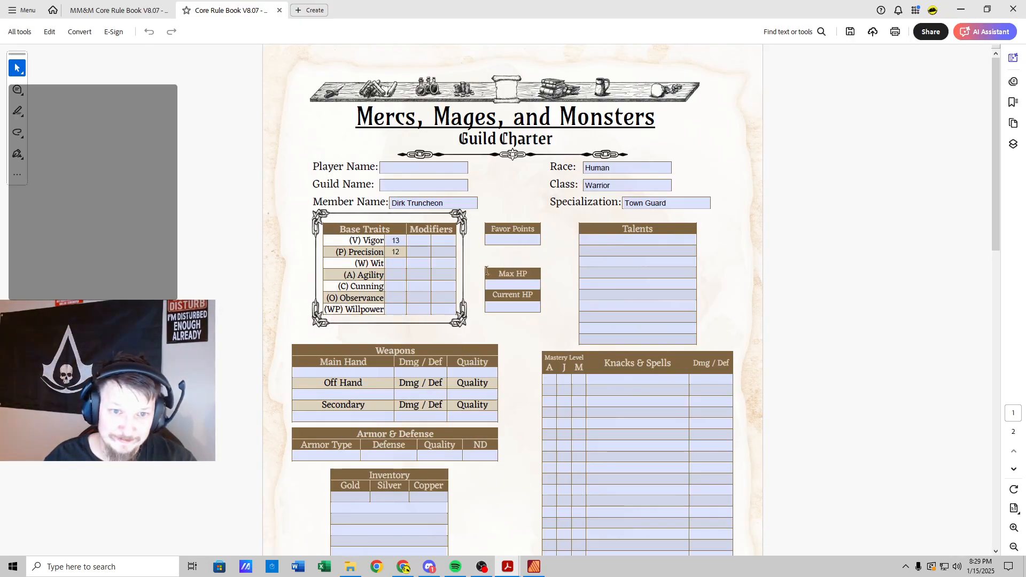
Step: Set the base traits Observance to 12 and Cunning to 11
{"action": "left_click", "coordinate": [395, 273]}
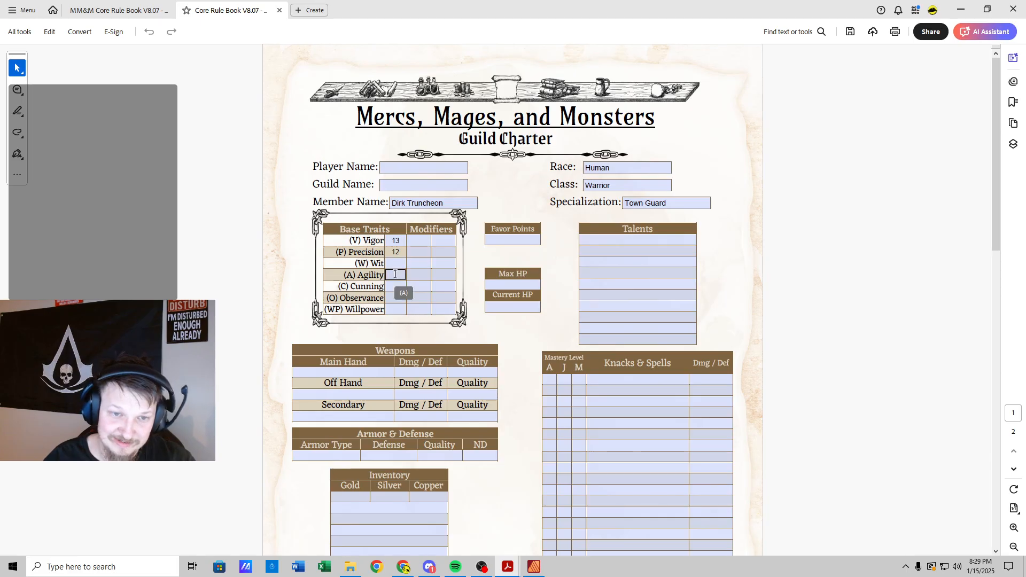
{"action": "left_click", "coordinate": [392, 298]}
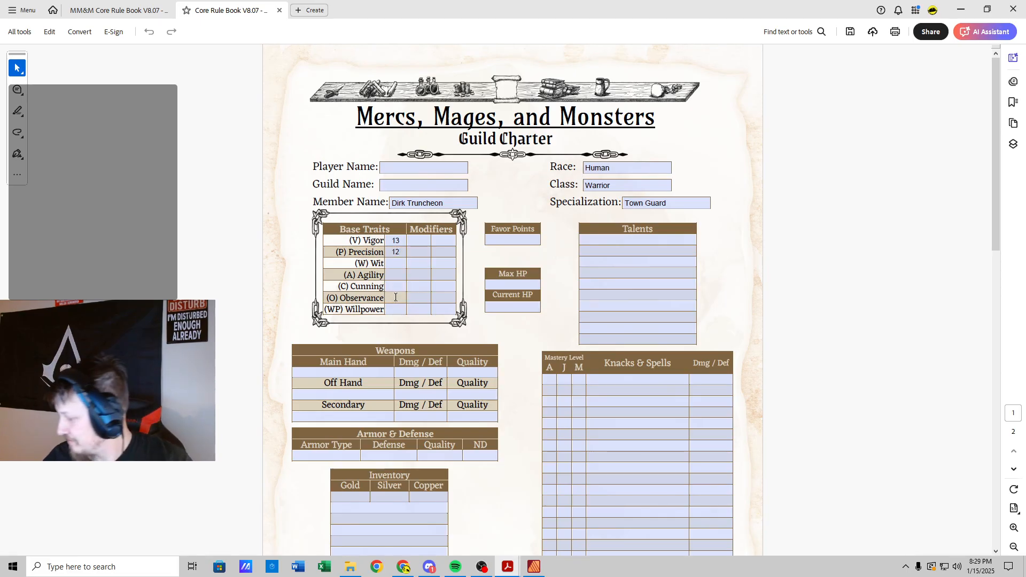
{"action": "type", "text": "12"}
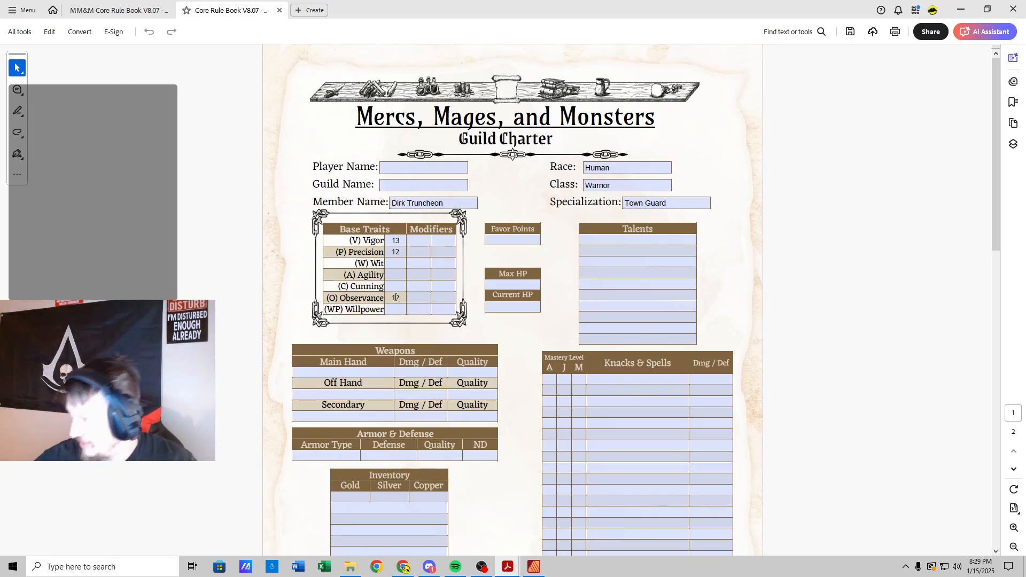
{"action": "left_click", "coordinate": [396, 287]}
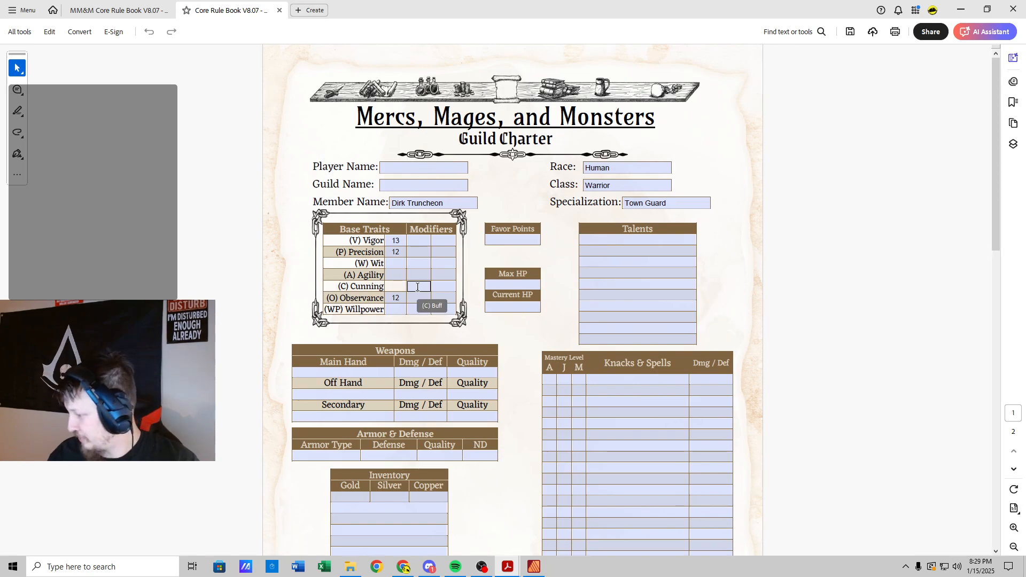
{"action": "type", "text": "11"}
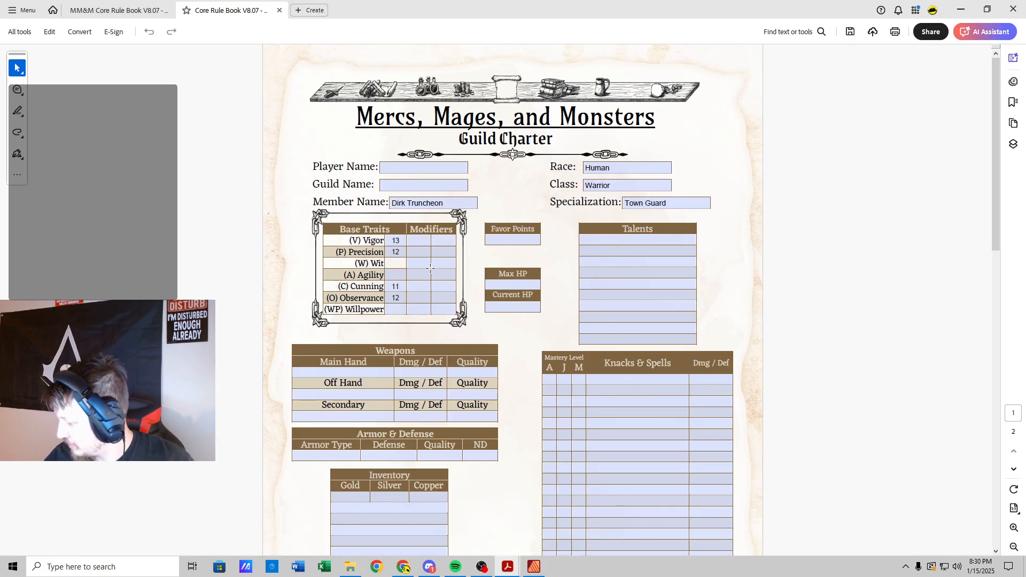
Step: Set the base traits Wit and Agility to 10 each
{"action": "type", "text": "0"}
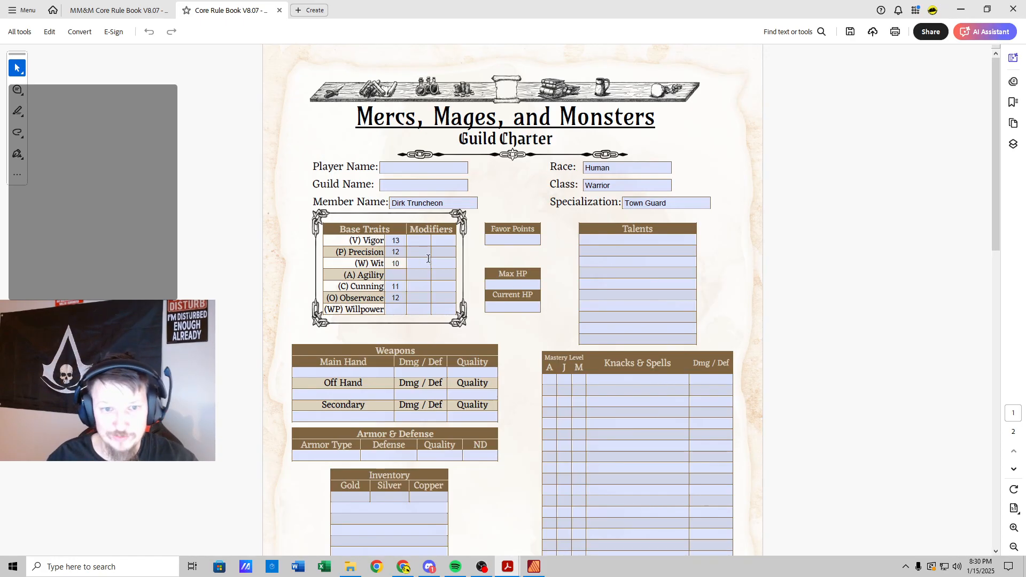
{"action": "left_click", "coordinate": [403, 274]}
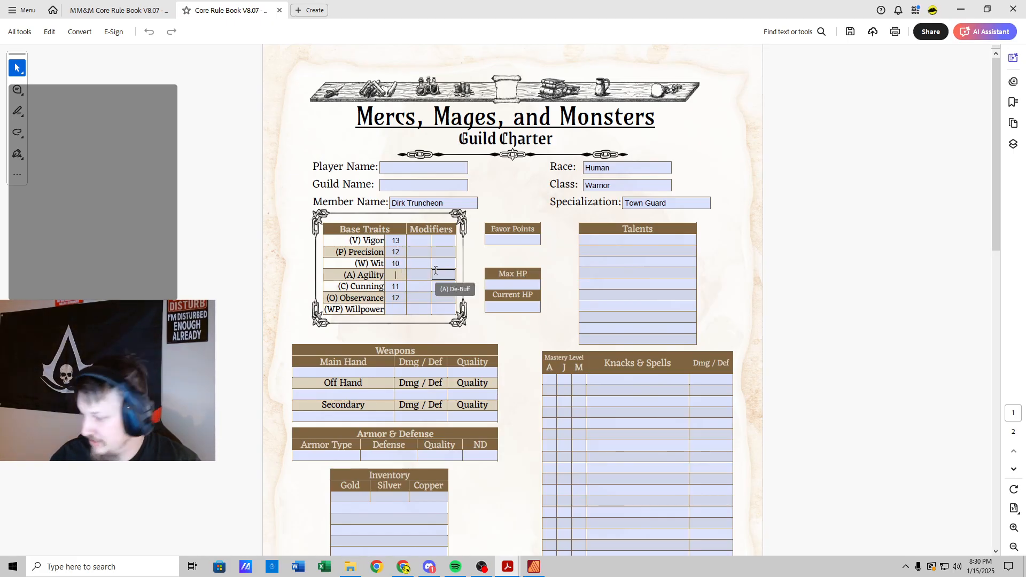
{"action": "type", "text": "10"}
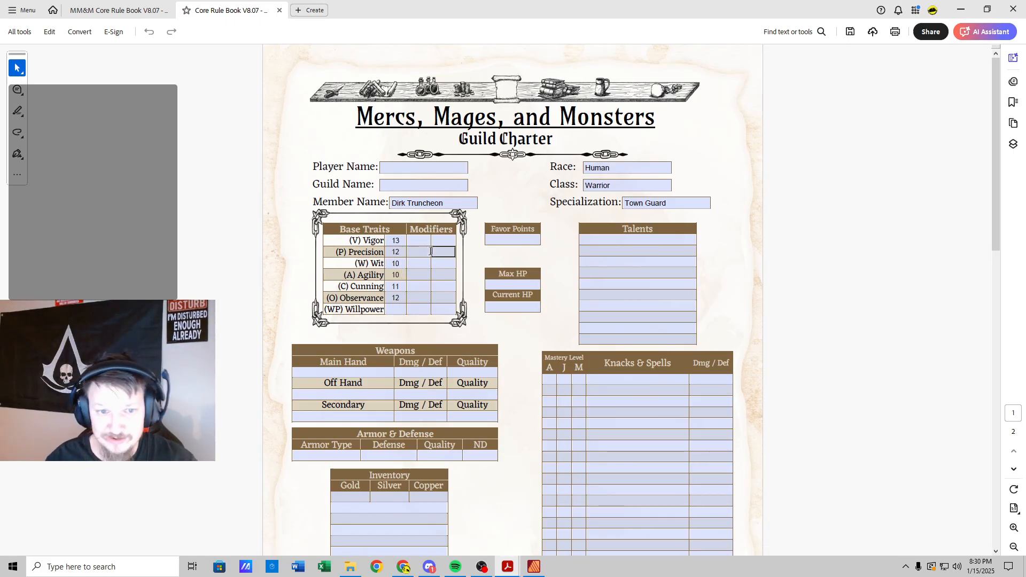
Step: Set the base trait Willpower to 11 and the Favor Points to 2 on the Guild Charter
{"action": "left_click", "coordinate": [401, 308]}
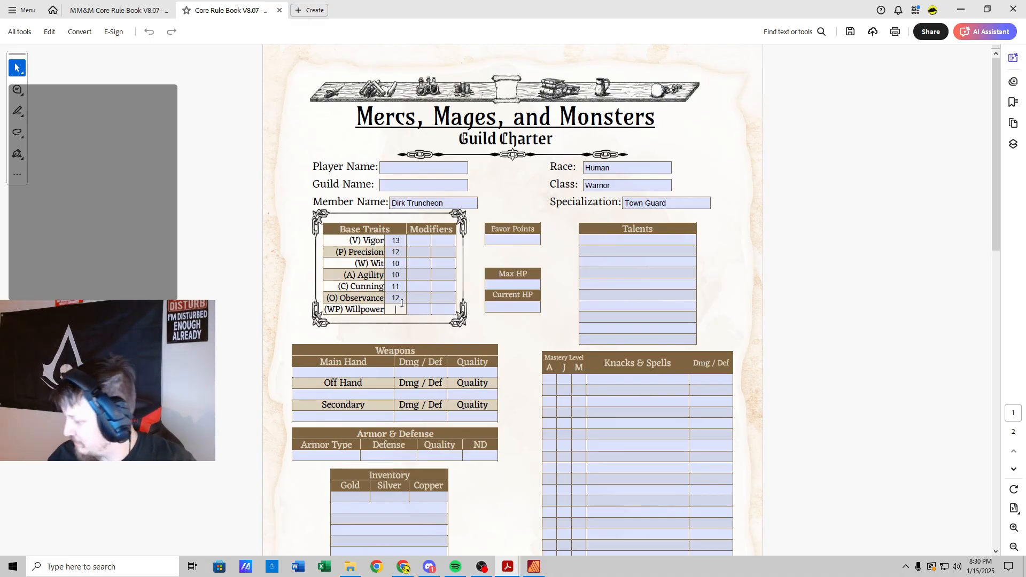
{"action": "type", "text": "11"}
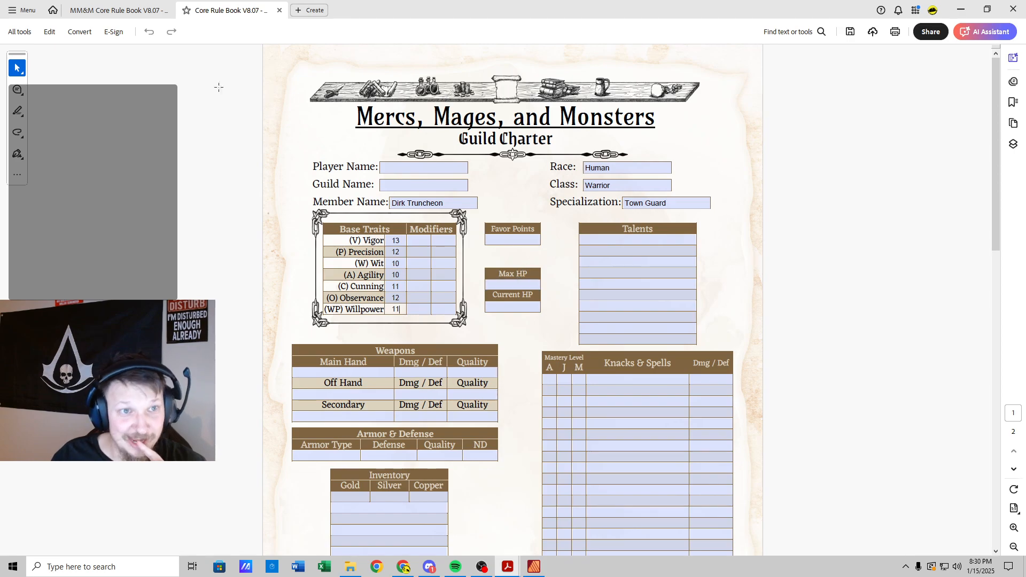
{"action": "left_click", "coordinate": [505, 241]}
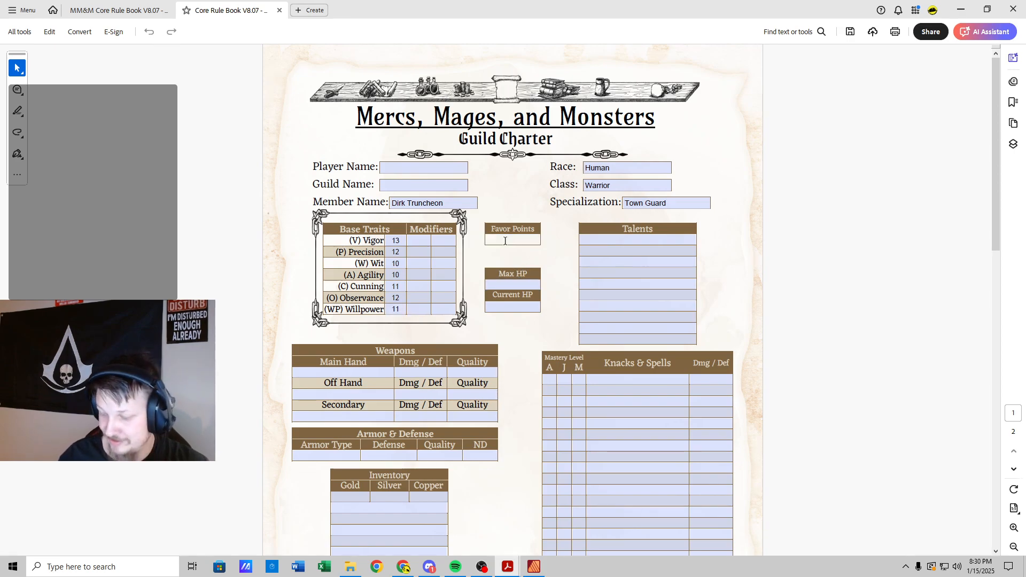
{"action": "type", "text": "2"}
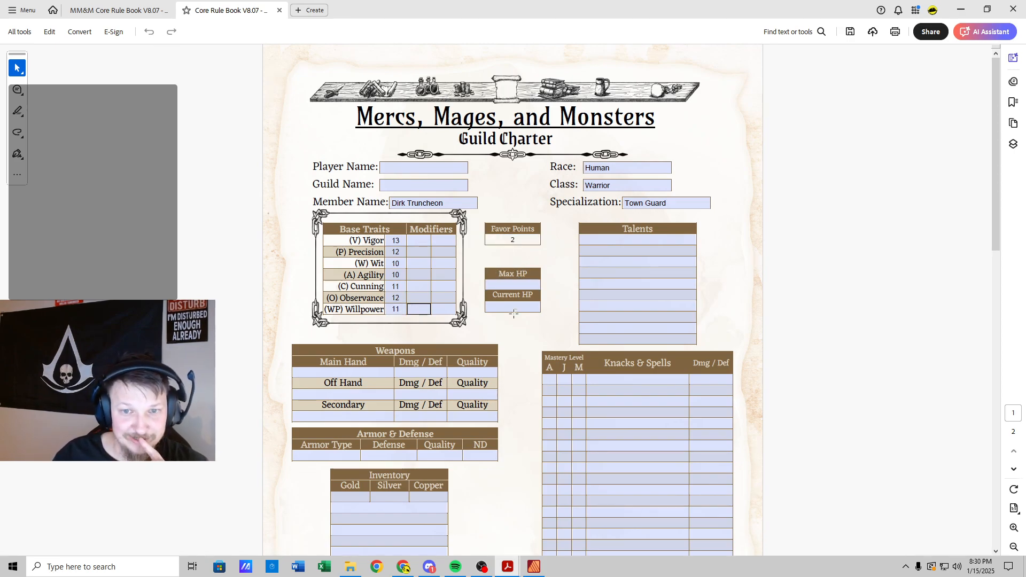
Step: Check the rule book's HP formula, set Max HP to 7, and insert the nickname "Brittle Bones" into the member name
{"action": "left_click", "coordinate": [131, 10]}
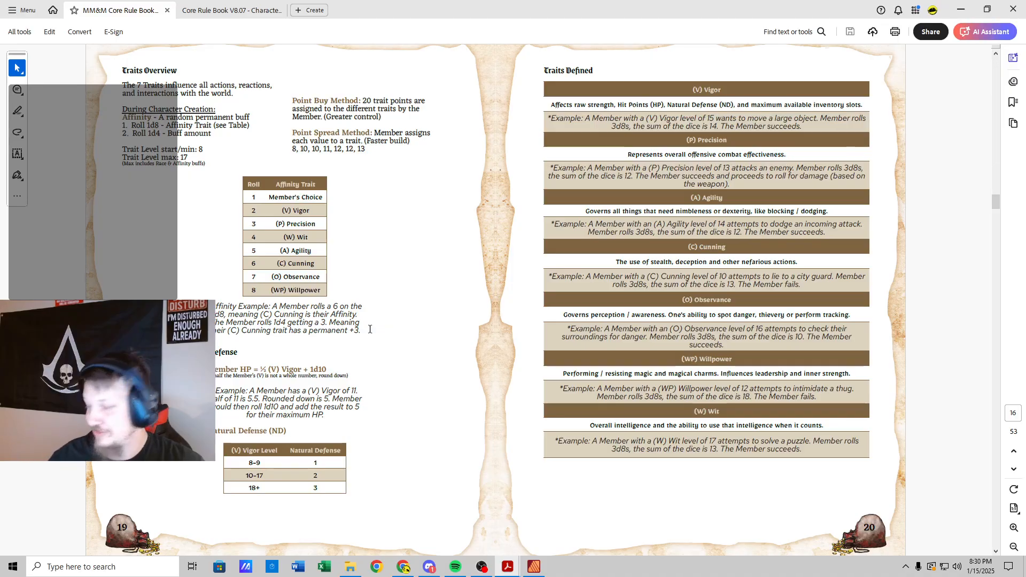
{"action": "left_click", "coordinate": [222, 10]}
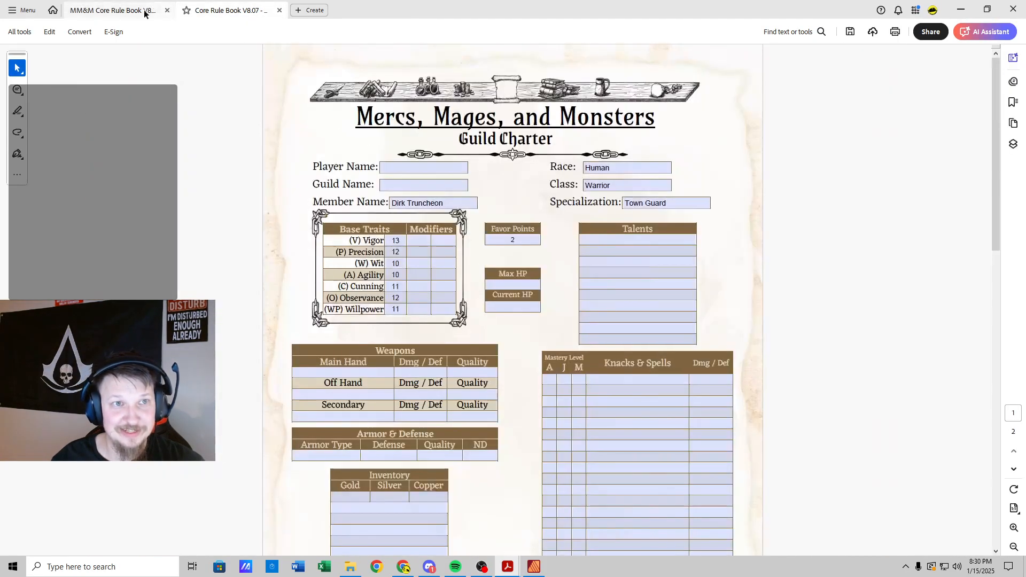
{"action": "left_click", "coordinate": [145, 13]}
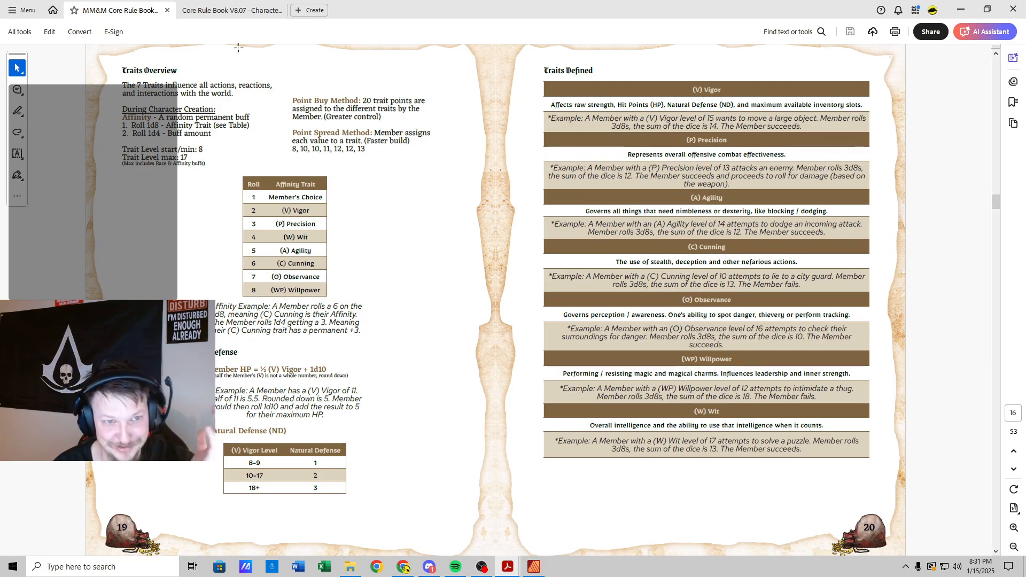
{"action": "left_click", "coordinate": [235, 10]}
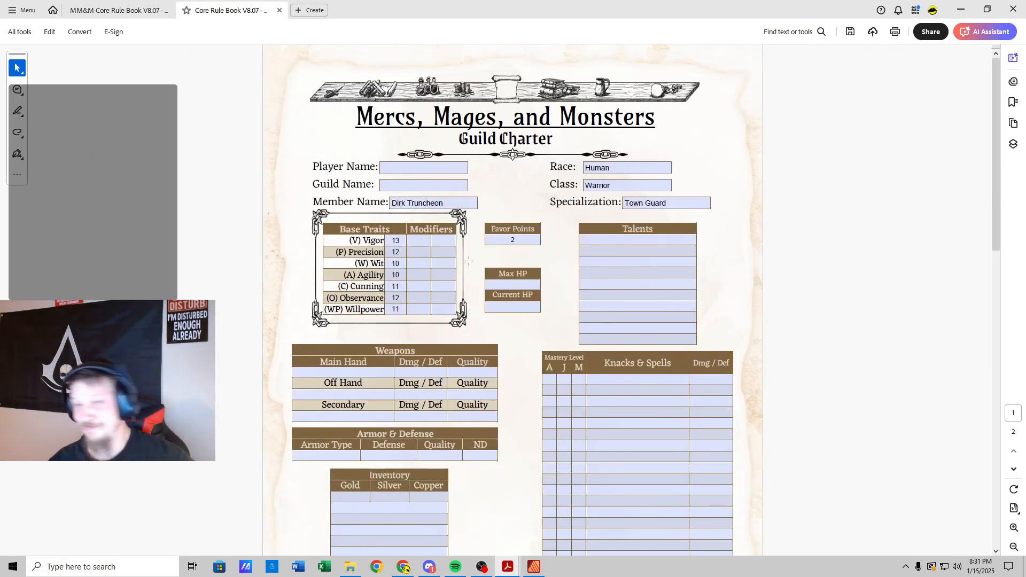
{"action": "left_click", "coordinate": [504, 283]}
{"action": "type", "text": "7"}
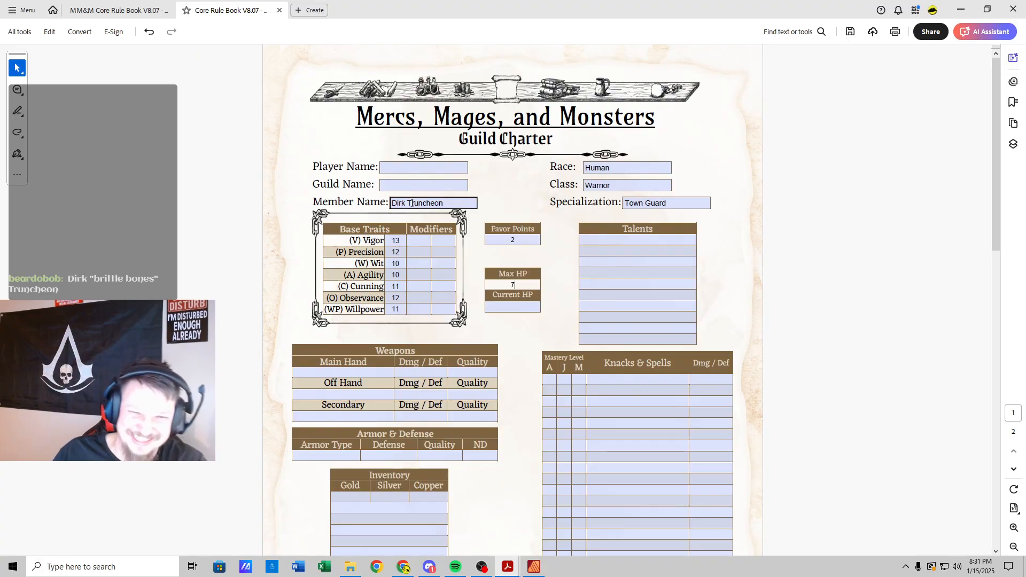
{"action": "left_click", "coordinate": [431, 200]}
{"action": "type", "text": "\"Brittle Bones\""}
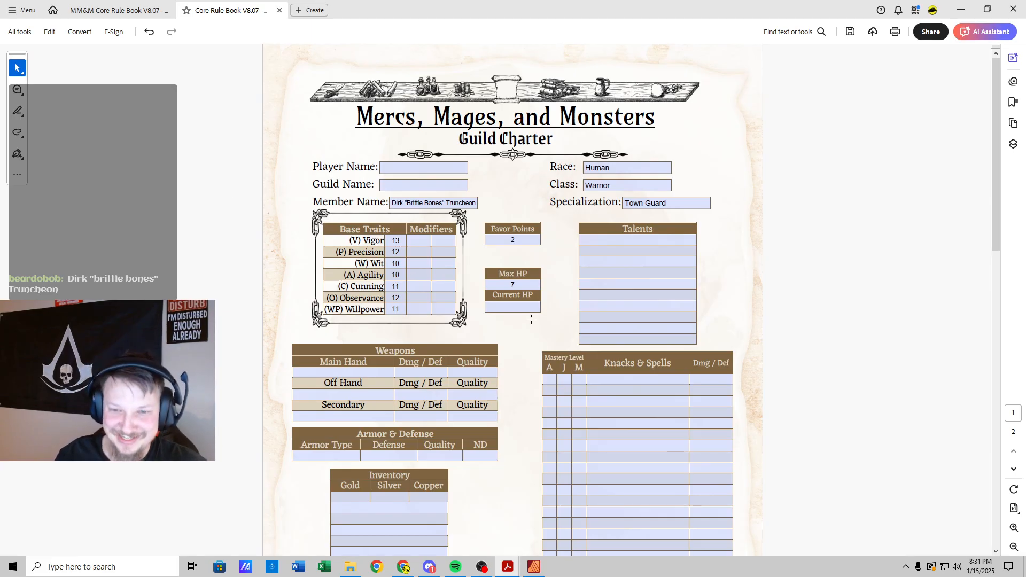
Step: Look up the Town Guard's assigned talents in the Core Rule Book and enter "Like A Glove" as the first talent on the Guild Charter
{"action": "left_click", "coordinate": [141, 6]}
{"action": "scroll", "coordinate": [358, 324], "scroll_direction": "up", "scroll_amount": 15}
{"action": "scroll", "coordinate": [358, 324], "scroll_direction": "up", "scroll_amount": 10}
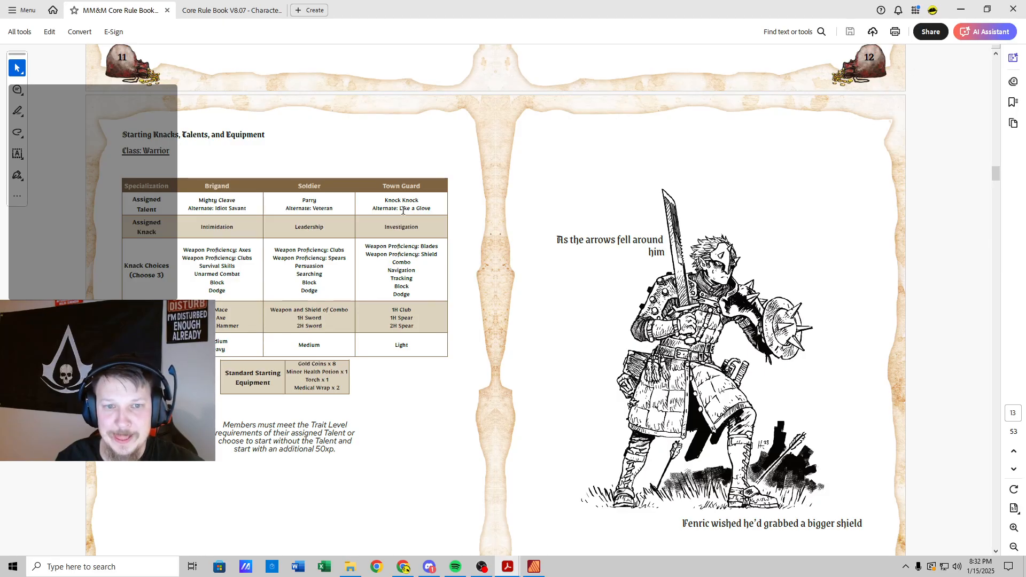
{"action": "left_click", "coordinate": [243, 15]}
{"action": "left_click", "coordinate": [615, 239]}
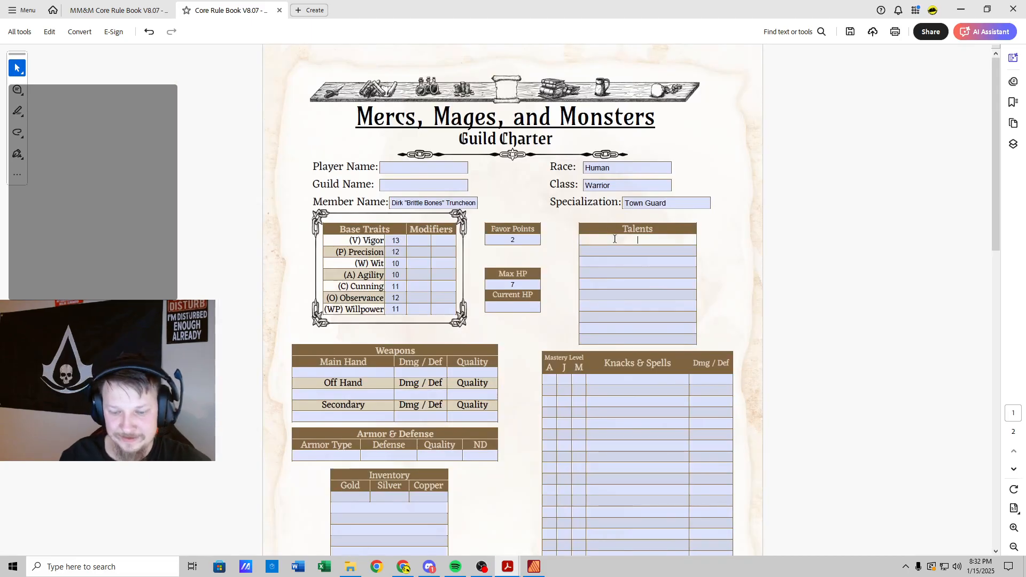
{"action": "type", "text": "Like A Glove"}
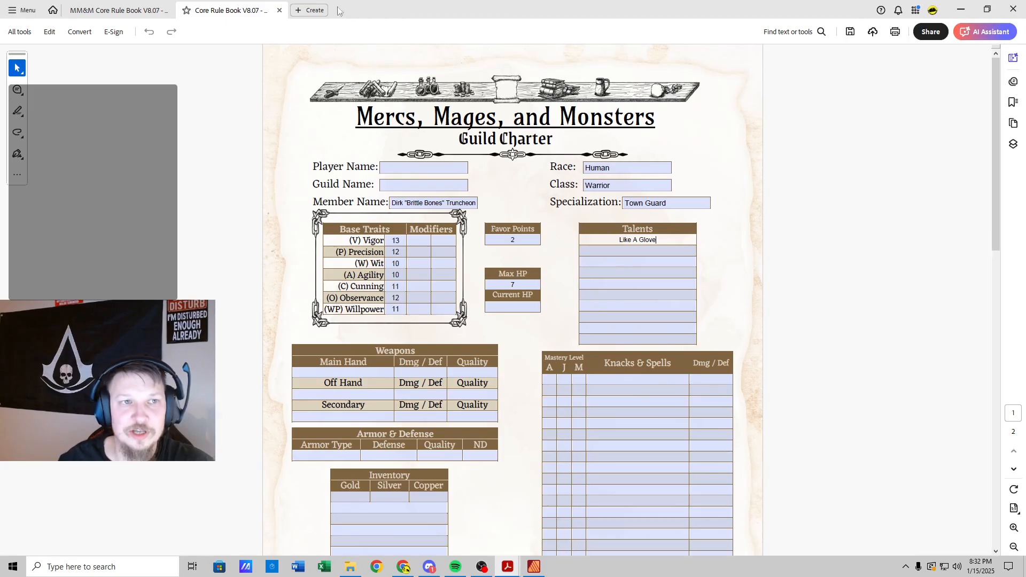
Step: Check the Town Guard's assigned knack in the rule book and enter "Investigation" in the first Knacks & Spells row of the charter
{"action": "left_click", "coordinate": [134, 10]}
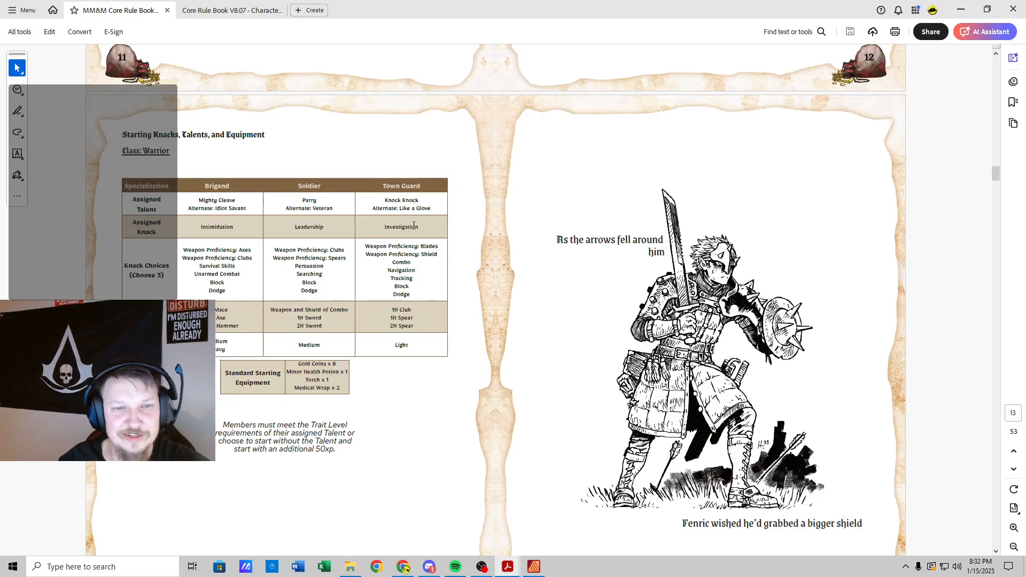
{"action": "left_click", "coordinate": [232, 10]}
{"action": "left_click", "coordinate": [629, 380]}
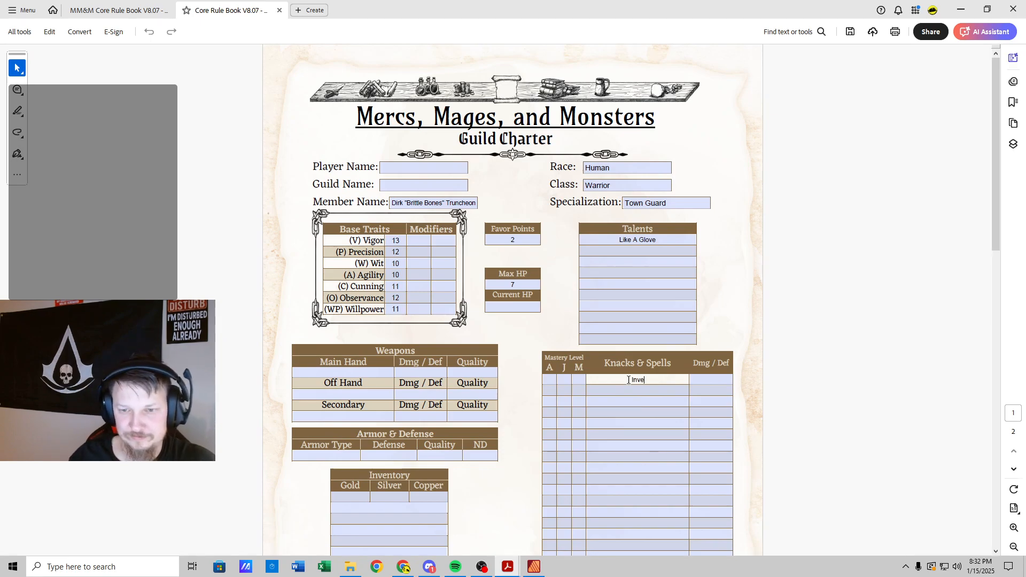
{"action": "type", "text": "Investigation"}
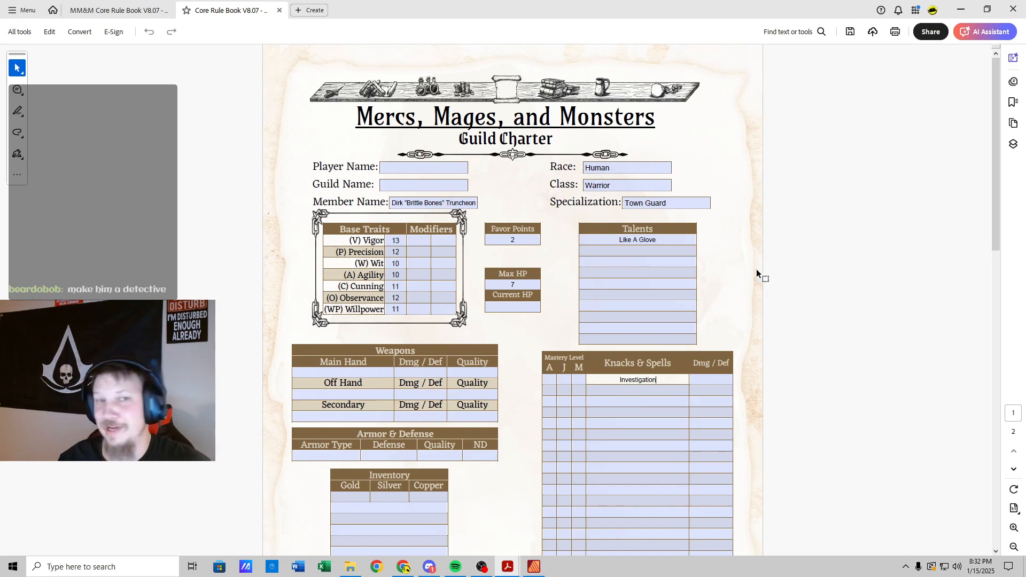
Step: Review the Town Guard's knack choices in the Warrior starting table of the Core Rule Book
{"action": "left_click", "coordinate": [141, 12]}
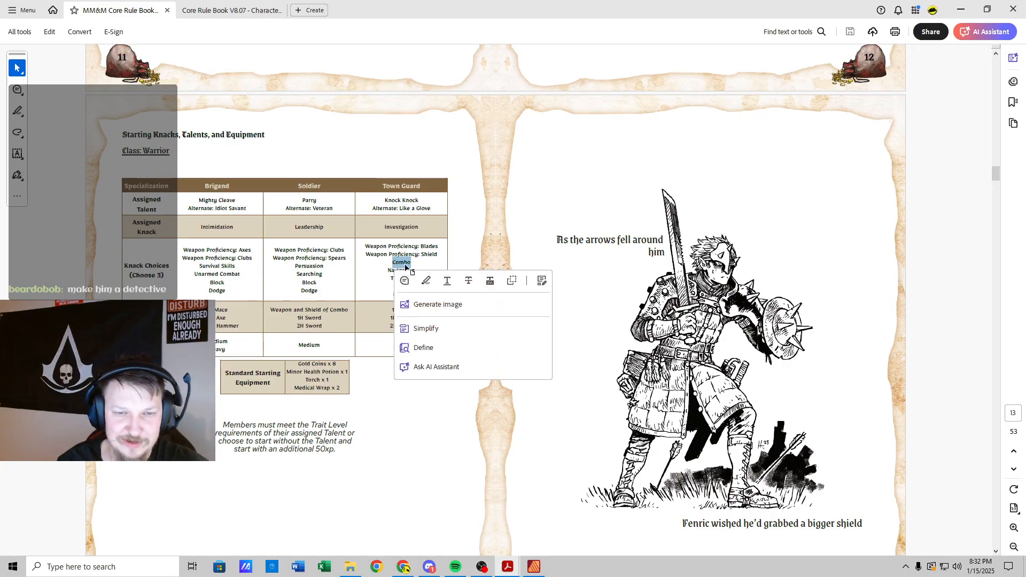
{"action": "left_click", "coordinate": [427, 264]}
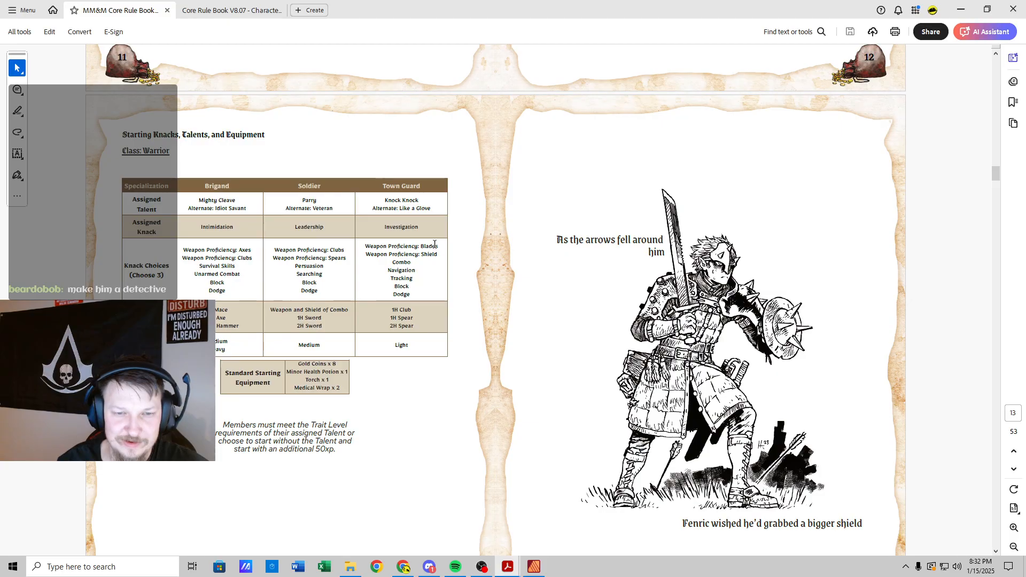
{"action": "double_click", "coordinate": [389, 271]}
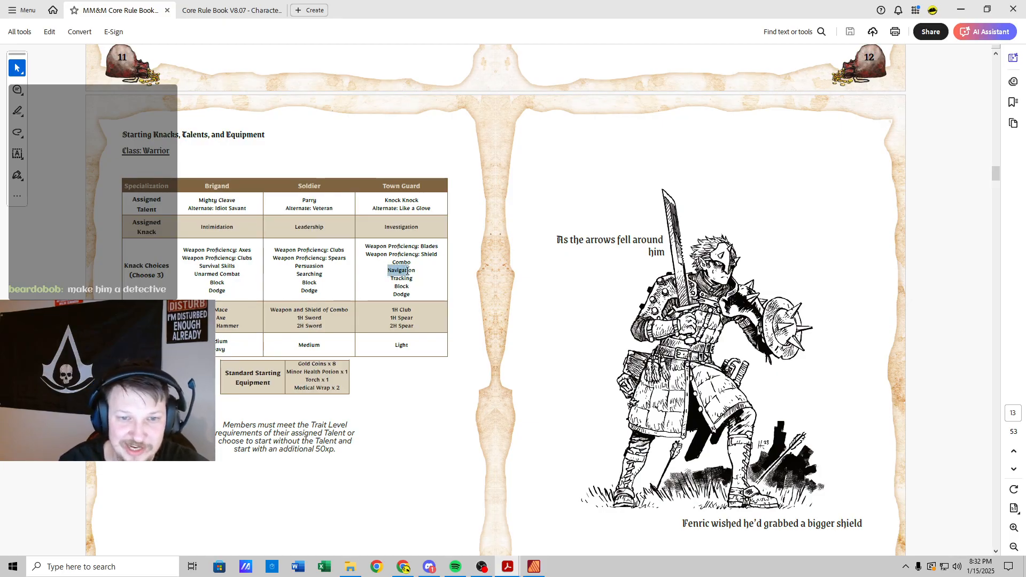
Step: Enter Tracking as the second knack on the character sheet, below Investigation
{"action": "left_click", "coordinate": [412, 254]}
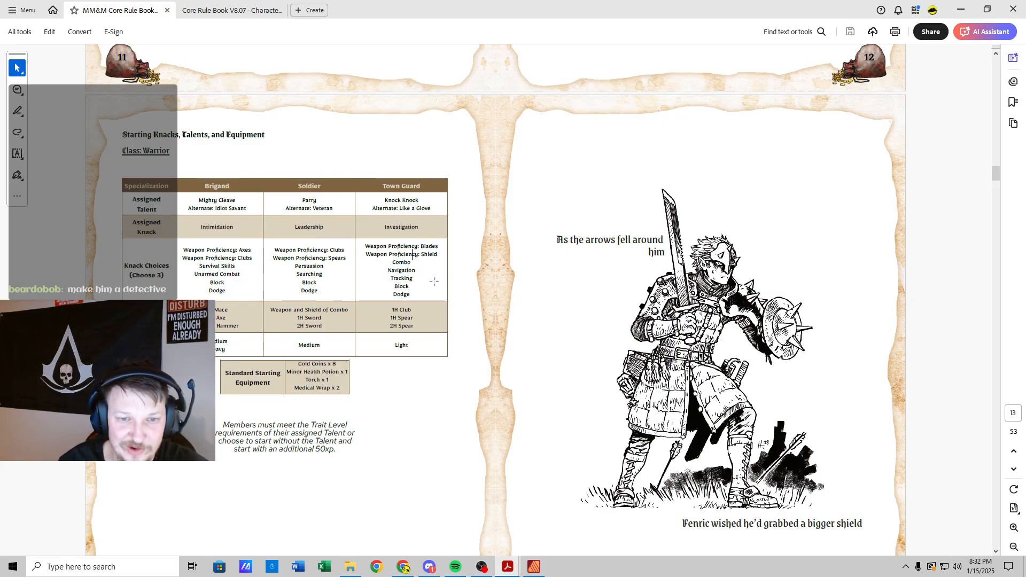
{"action": "left_click", "coordinate": [205, 11]}
{"action": "left_click", "coordinate": [624, 391]}
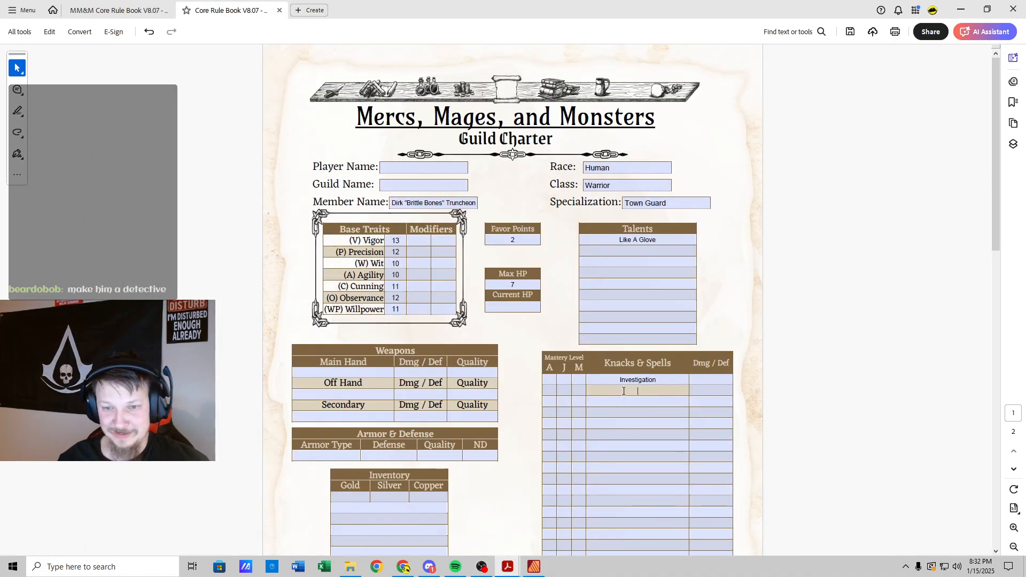
{"action": "type", "text": "Tracking"}
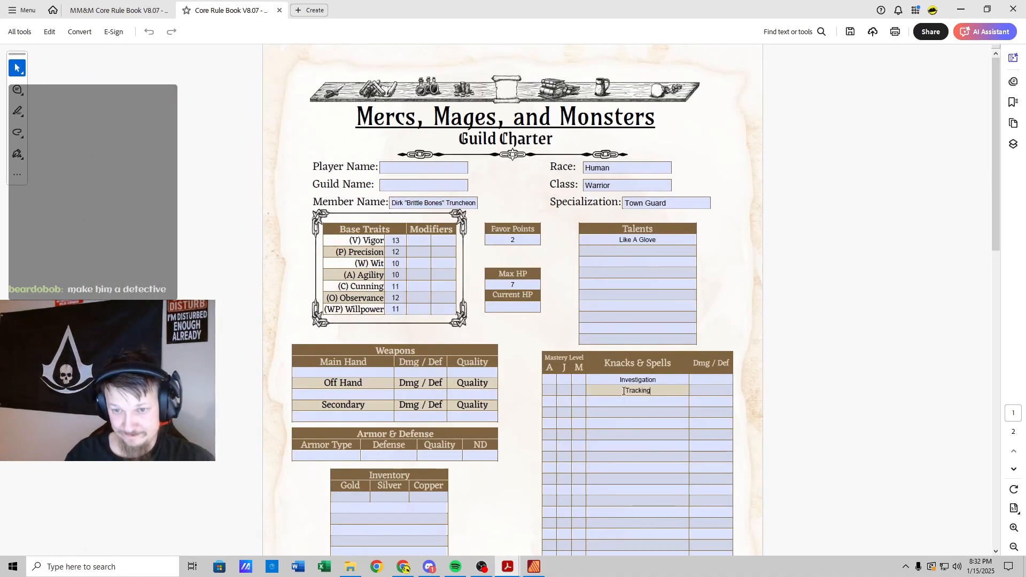
Step: Check the Town Guard knack choices in the rule book and enter Combo below Tracking on the character sheet
{"action": "left_click", "coordinate": [118, 10]}
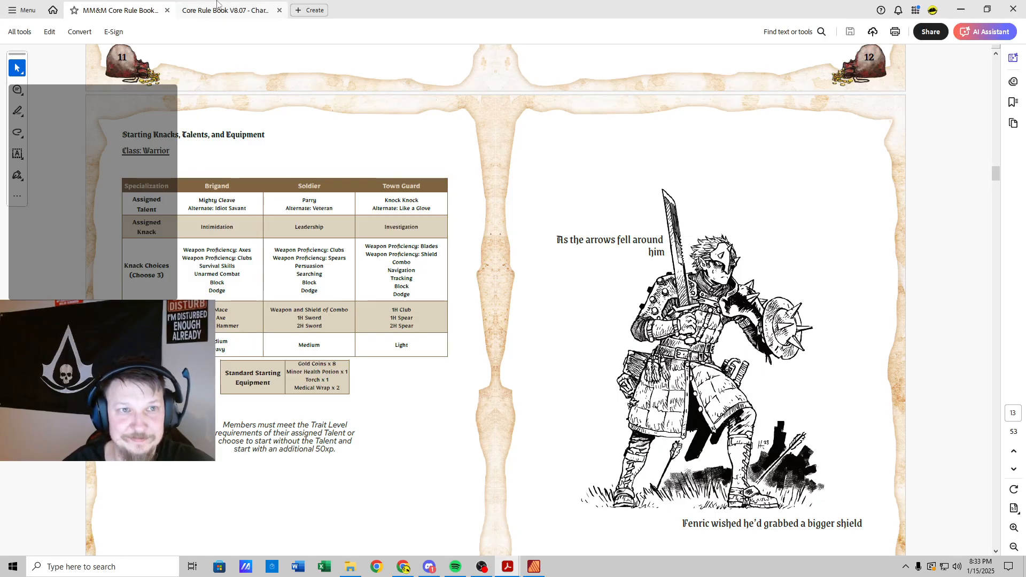
{"action": "left_click", "coordinate": [231, 10]}
{"action": "left_click", "coordinate": [651, 398]}
{"action": "left_click", "coordinate": [648, 398]}
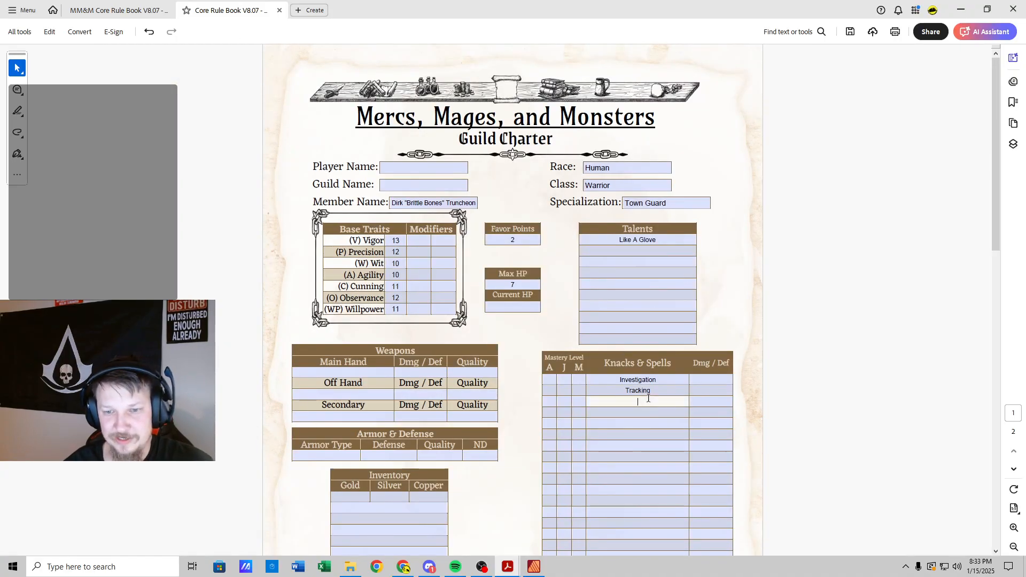
{"action": "type", "text": "Combo"}
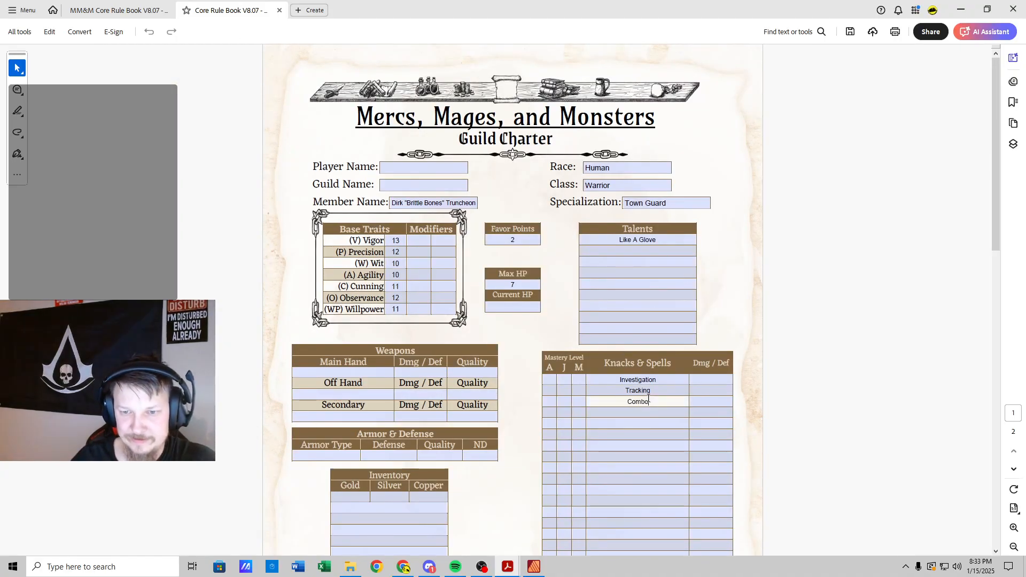
Step: Enter 1H Short Spear as the Main Hand weapon and check it against the Town Guard weapon choices in the rule book
{"action": "left_click", "coordinate": [364, 373]}
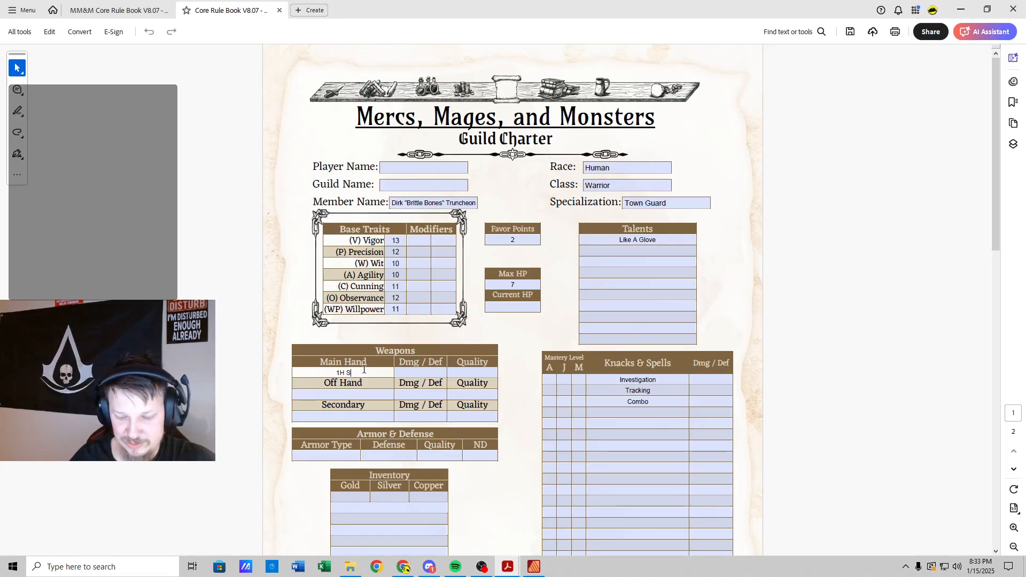
{"action": "type", "text": "1H Short Spear"}
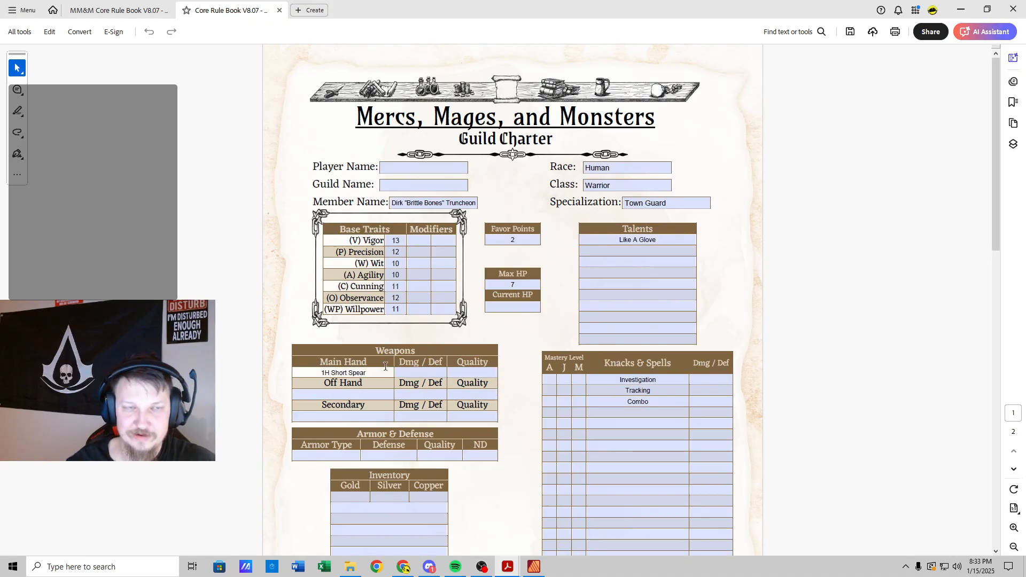
{"action": "left_click", "coordinate": [109, 10]}
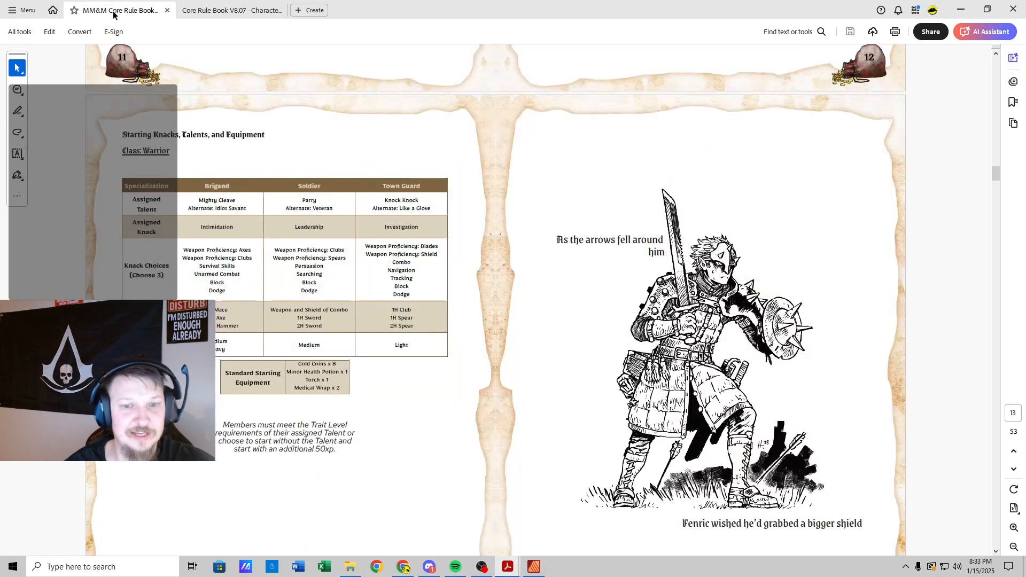
{"action": "left_click", "coordinate": [222, 5]}
Step: Try to remove the word "Short" from the Main Hand weapon name, and undo the deletion
{"action": "left_click", "coordinate": [349, 373]}
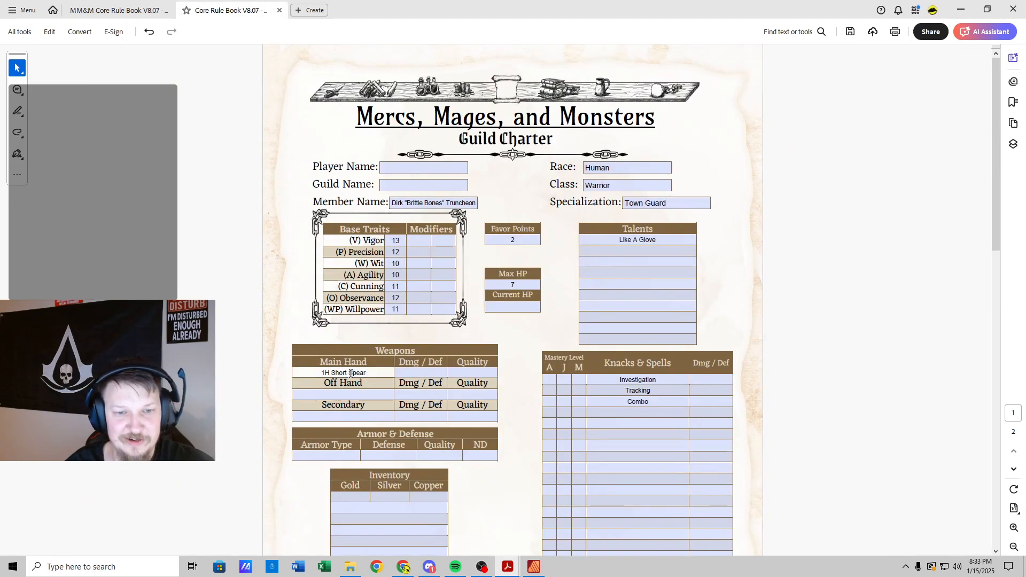
{"action": "key", "text": "BackSpace"}
{"action": "key", "text": "BackSpace"}
{"action": "key", "text": "BackSpace"}
{"action": "key", "text": "BackSpace"}
{"action": "key", "text": "BackSpace"}
{"action": "key", "text": "BackSpace"}
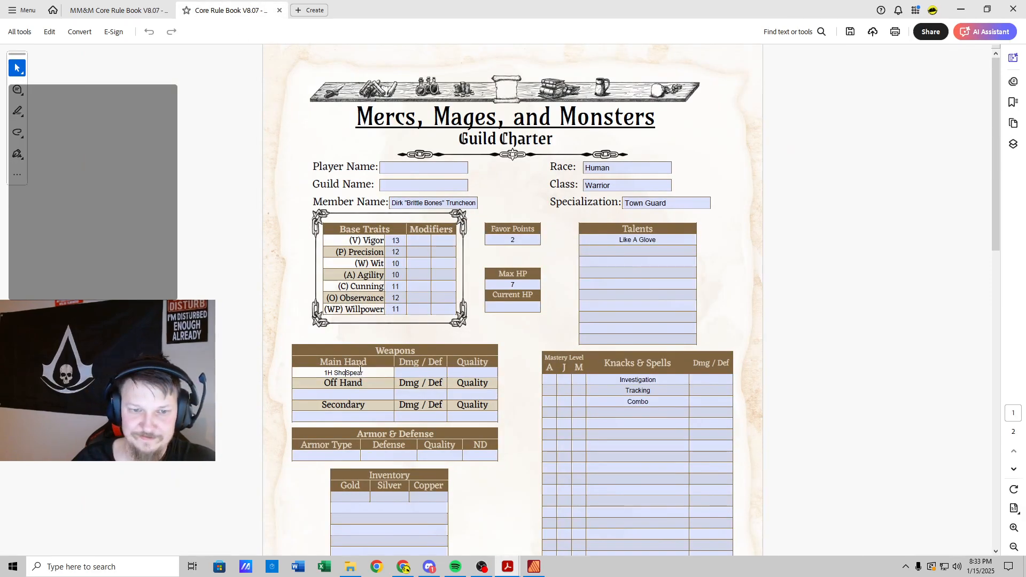
{"action": "key", "text": "ctrl+z"}
Step: Look up the Town Guard armor choice in the rule book and enter Light as the armor type
{"action": "left_click", "coordinate": [86, 3]}
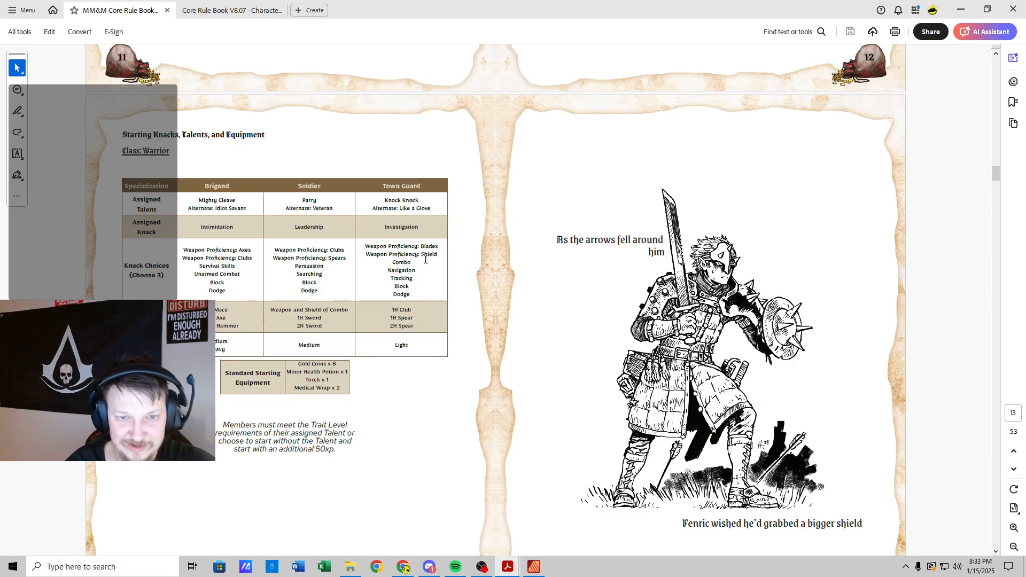
{"action": "left_click", "coordinate": [230, 10]}
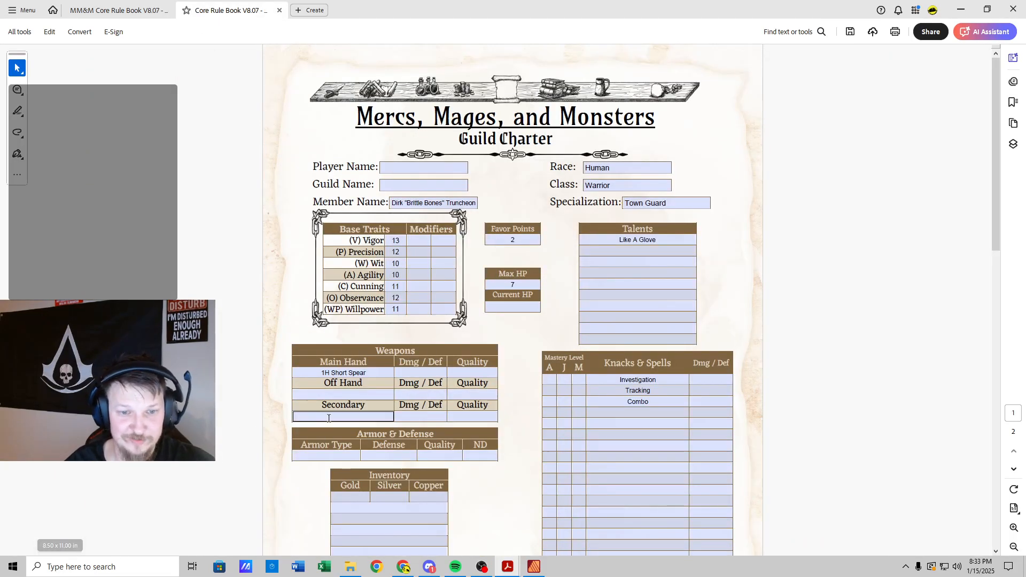
{"action": "left_click", "coordinate": [341, 457]}
{"action": "type", "text": "Light"}
Step: Set the Main Hand weapon's damage to 1d6+2 and its quality to Common
{"action": "left_click", "coordinate": [416, 371]}
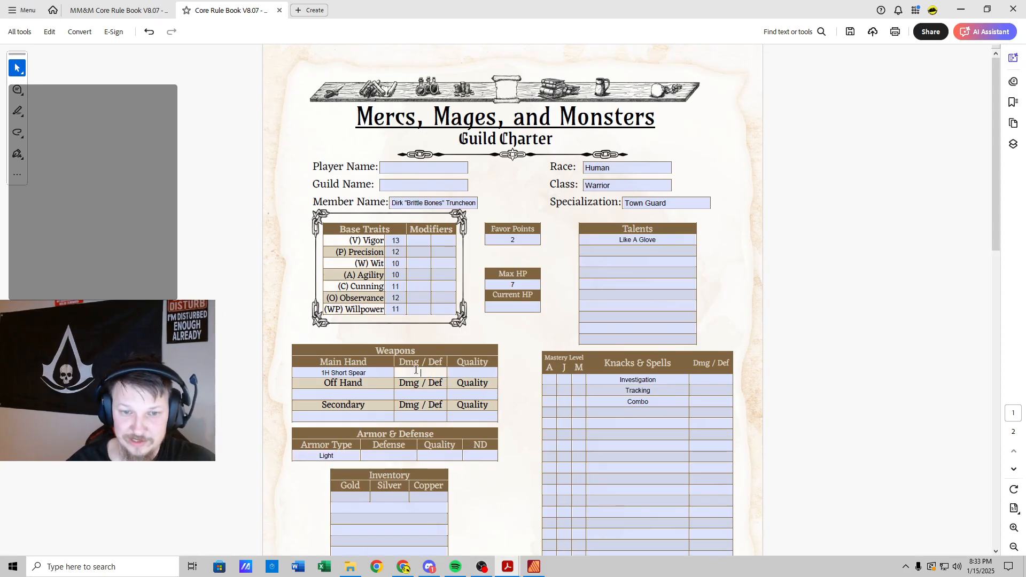
{"action": "type", "text": "1d6+2"}
{"action": "left_click", "coordinate": [463, 373]}
{"action": "type", "text": "Common"}
Step: Set the armor's quality to Common and its defense to 1d4
{"action": "left_click", "coordinate": [439, 456]}
{"action": "type", "text": "Comm"}
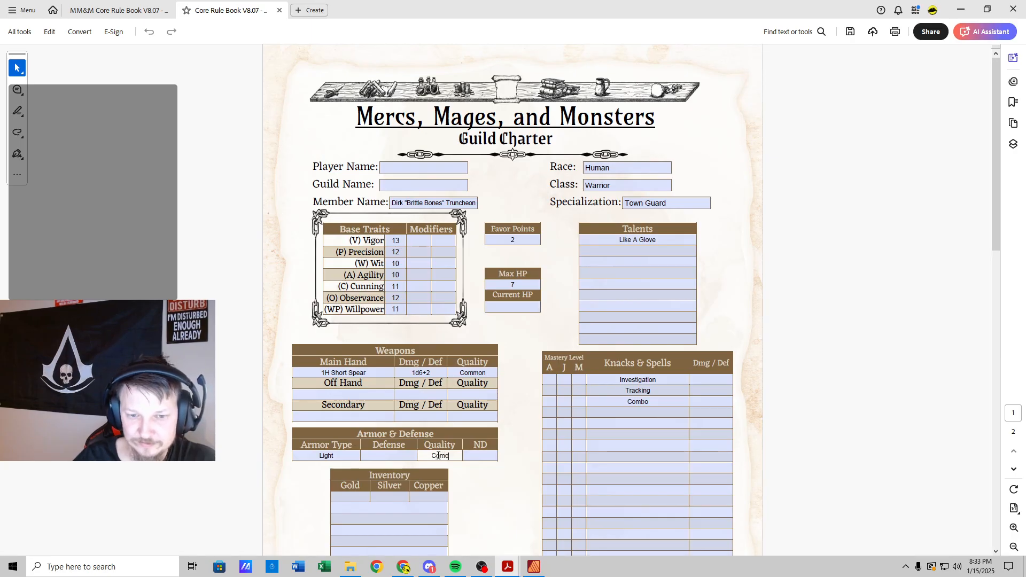
{"action": "type", "text": "on"}
{"action": "left_click", "coordinate": [402, 454]}
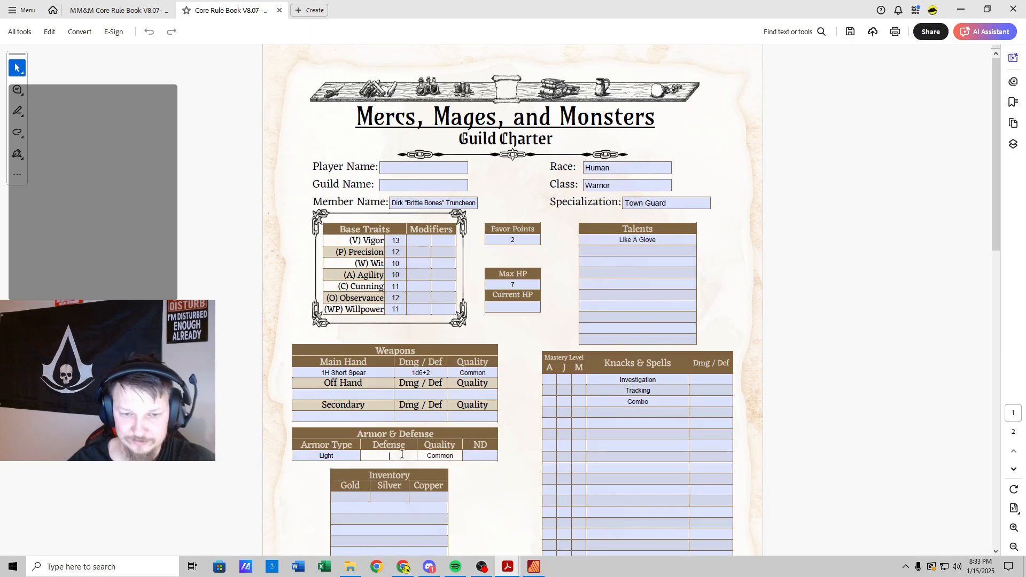
{"action": "type", "text": "1d4"}
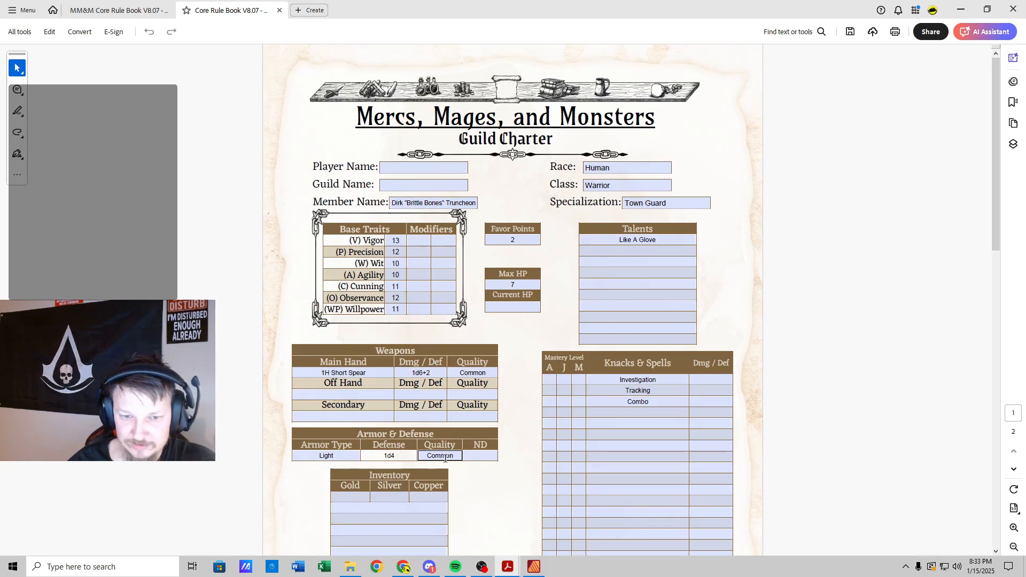
Step: Look up the Natural Defense table by Vigor level in the rule book and set the armor section's ND to 2
{"action": "left_click", "coordinate": [132, 15]}
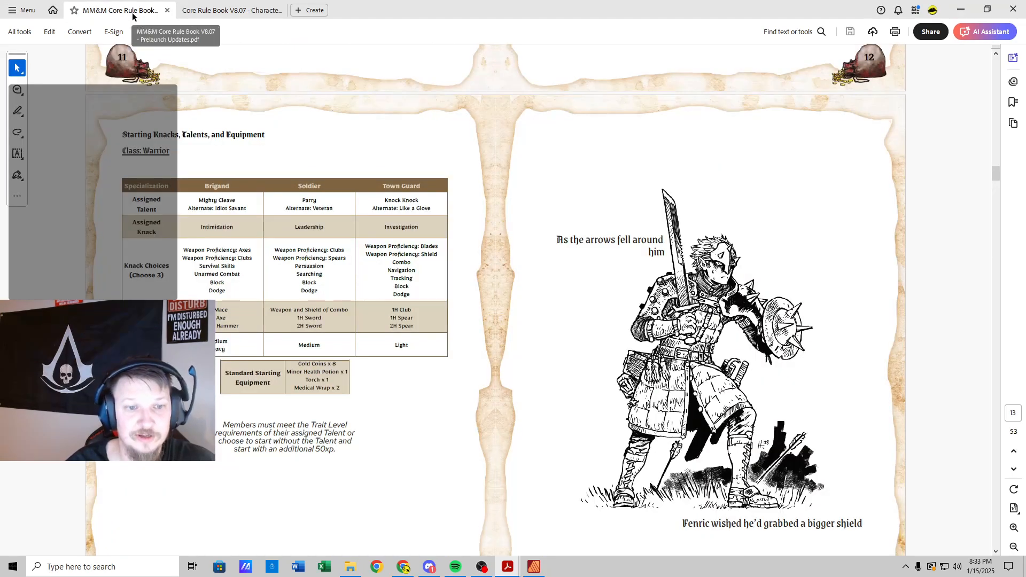
{"action": "left_click", "coordinate": [264, 7]}
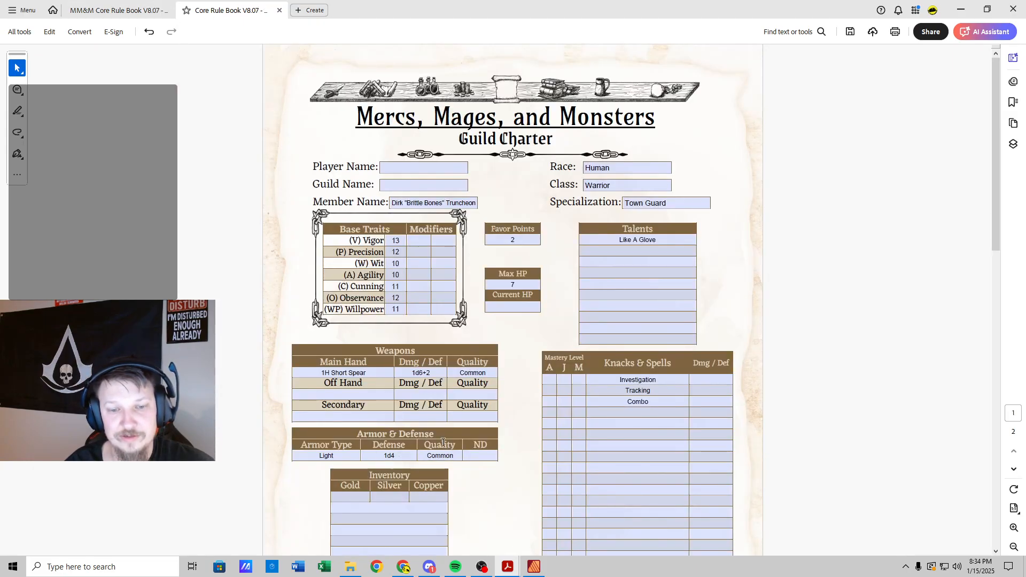
{"action": "left_click", "coordinate": [131, 9]}
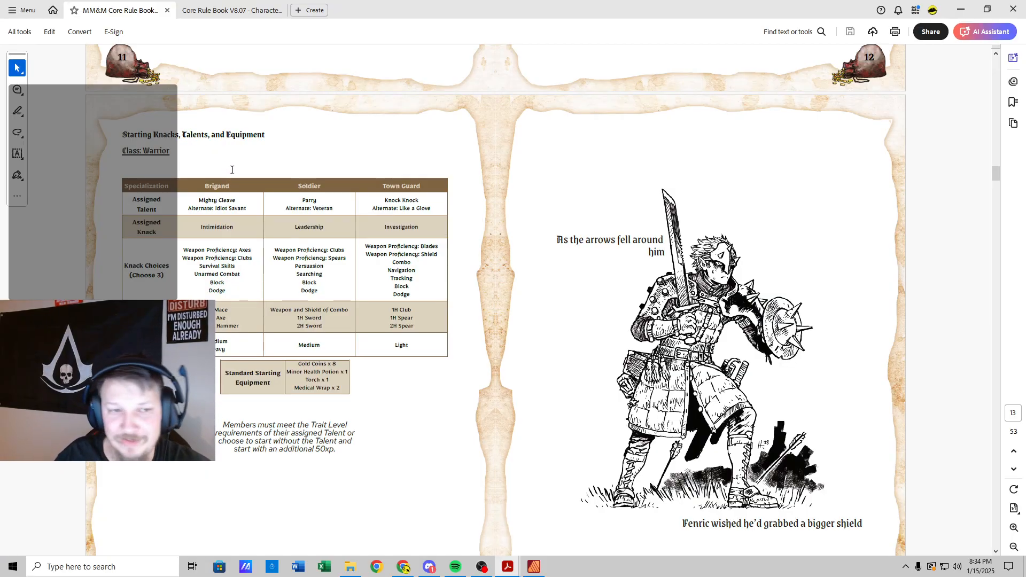
{"action": "scroll", "coordinate": [195, 201], "scroll_direction": "down", "scroll_amount": 4}
{"action": "scroll", "coordinate": [195, 201], "scroll_direction": "down", "scroll_amount": 4}
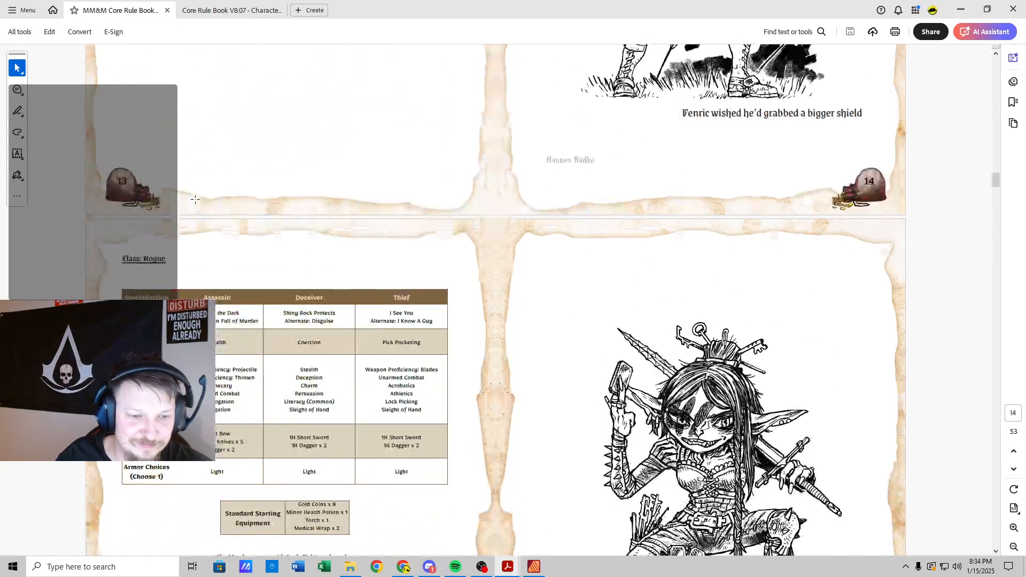
{"action": "scroll", "coordinate": [196, 200], "scroll_direction": "up", "scroll_amount": 6}
{"action": "scroll", "coordinate": [196, 197], "scroll_direction": "down", "scroll_amount": 4}
{"action": "scroll", "coordinate": [197, 198], "scroll_direction": "down", "scroll_amount": 20}
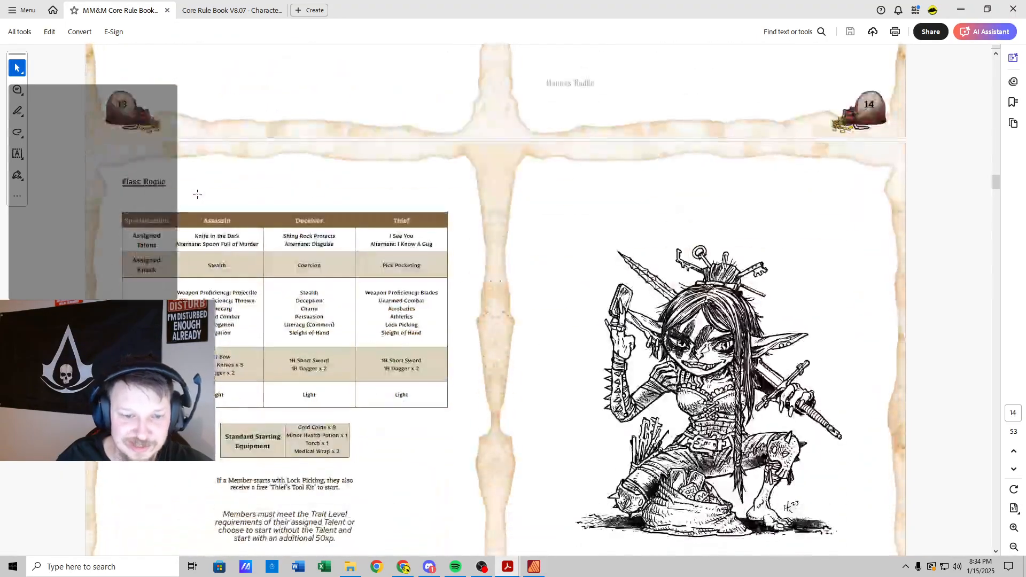
{"action": "scroll", "coordinate": [201, 196], "scroll_direction": "down", "scroll_amount": 4}
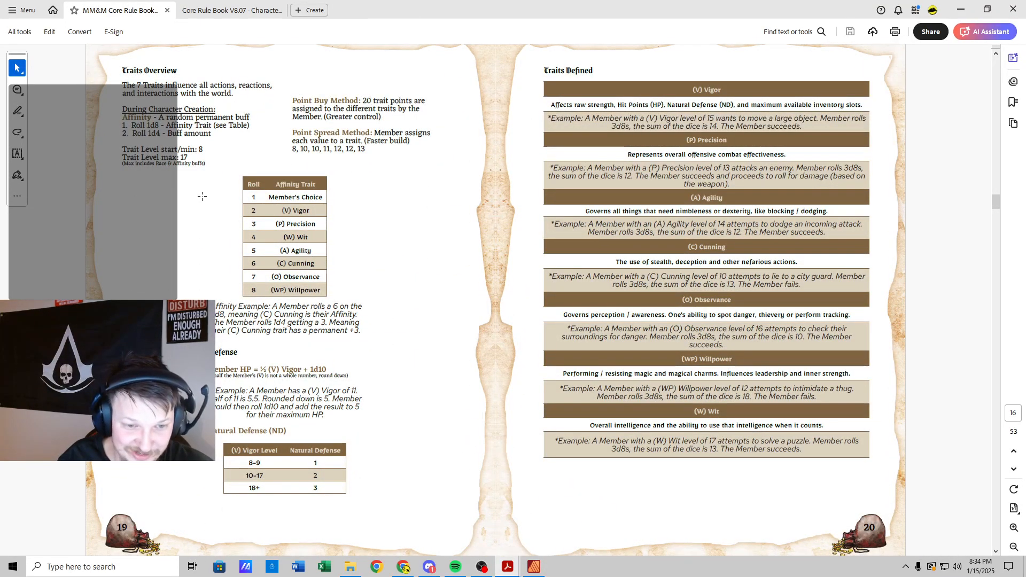
{"action": "left_click", "coordinate": [231, 10]}
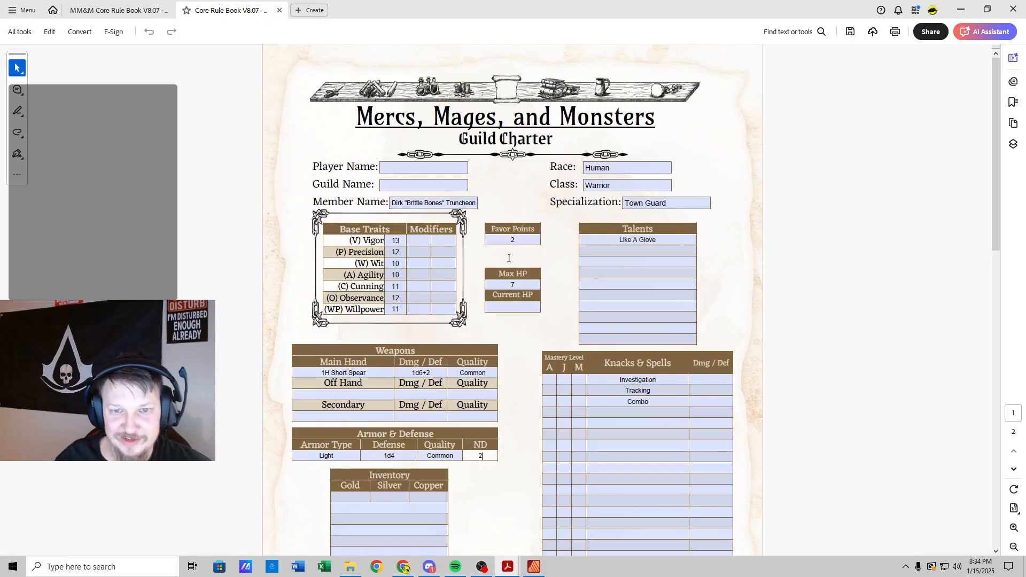
Step: Review the Warrior starting table in the rule book again and enter Dodge as the fourth knack, below Combo
{"action": "left_click", "coordinate": [118, 11]}
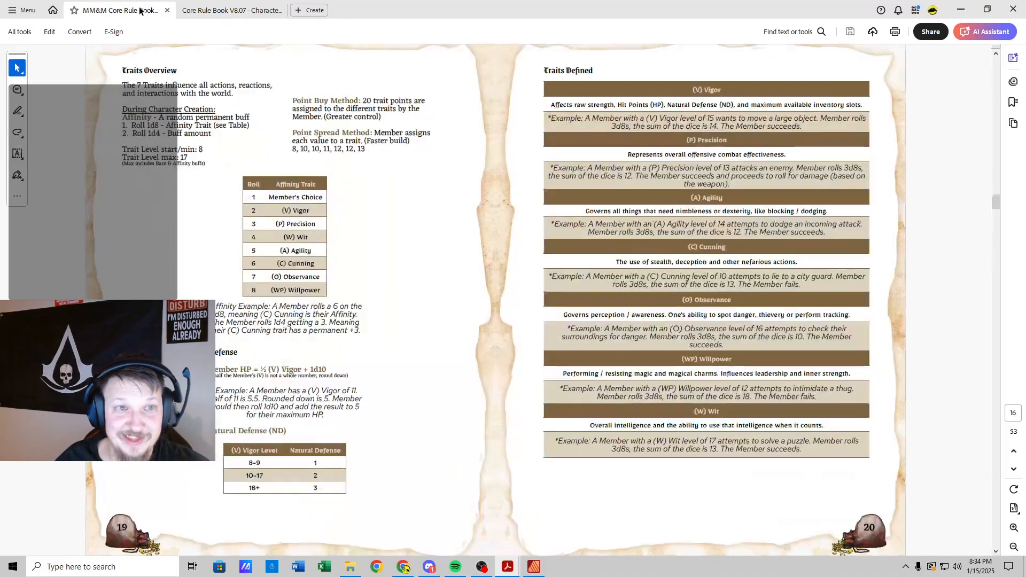
{"action": "scroll", "coordinate": [286, 187], "scroll_direction": "up", "scroll_amount": 5}
{"action": "scroll", "coordinate": [286, 187], "scroll_direction": "up", "scroll_amount": 10}
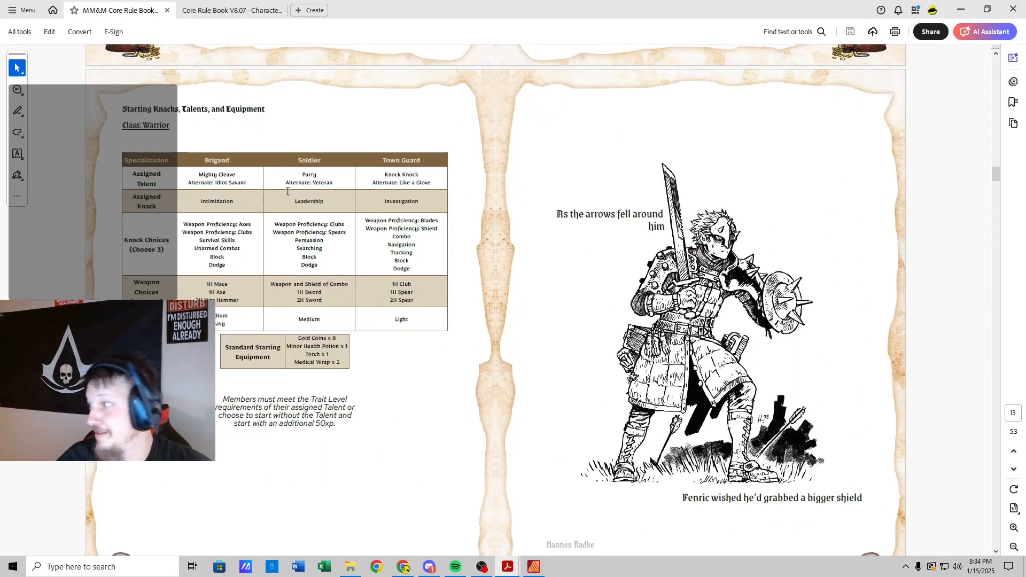
{"action": "scroll", "coordinate": [287, 192], "scroll_direction": "down", "scroll_amount": 1}
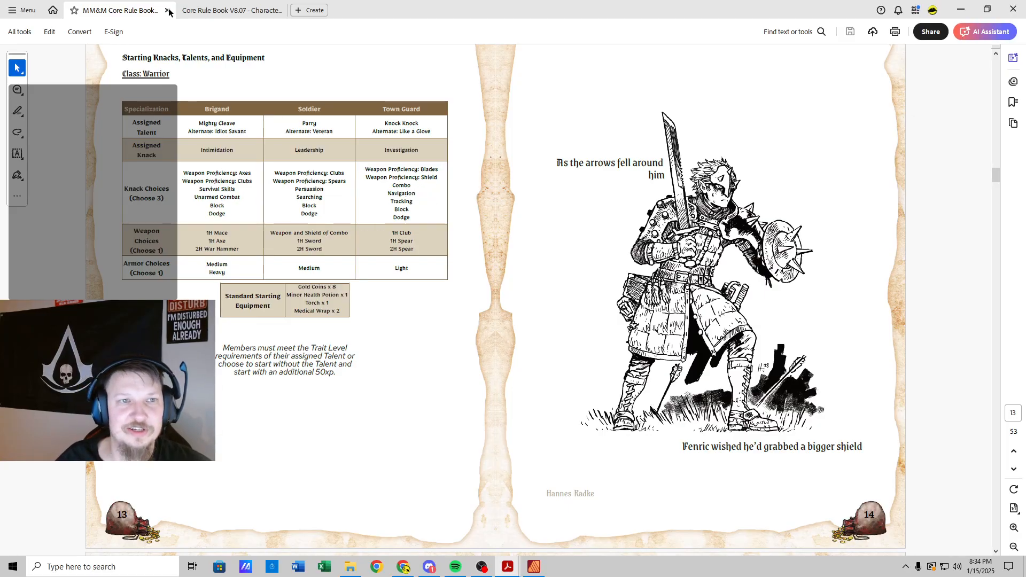
{"action": "left_click", "coordinate": [230, 10]}
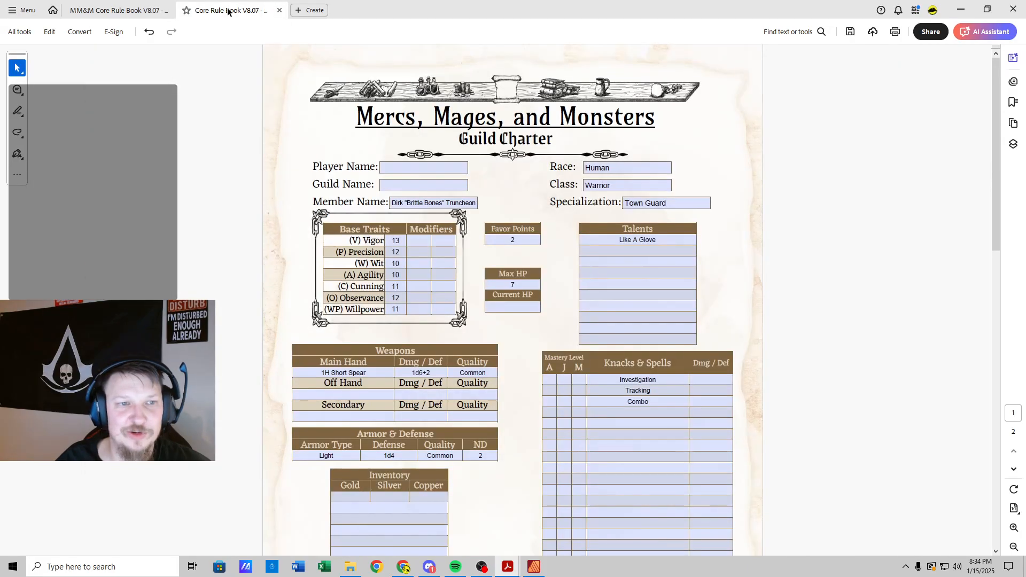
{"action": "left_click", "coordinate": [133, 14]}
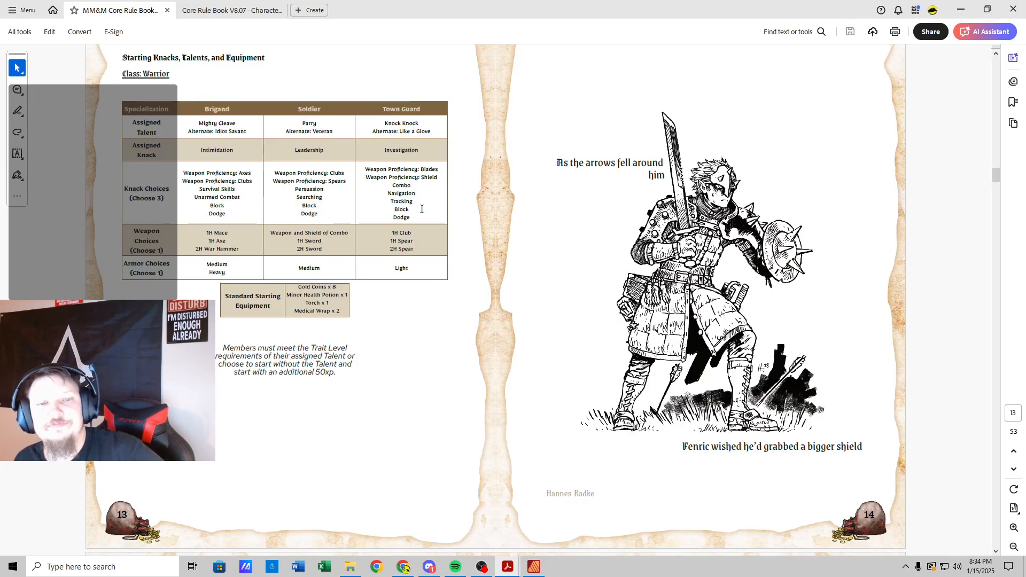
{"action": "left_click", "coordinate": [231, 10]}
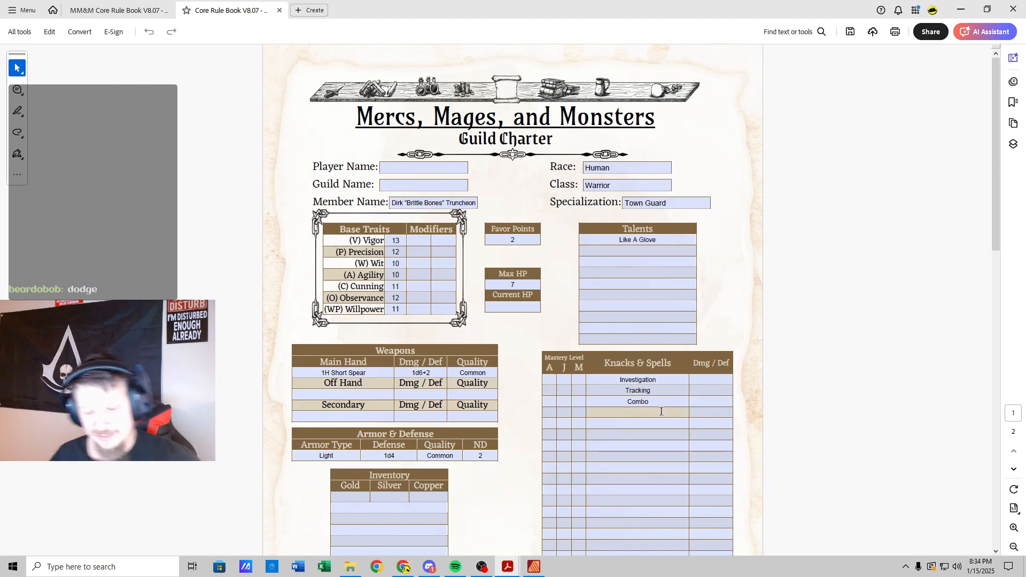
{"action": "type", "text": "Dodge"}
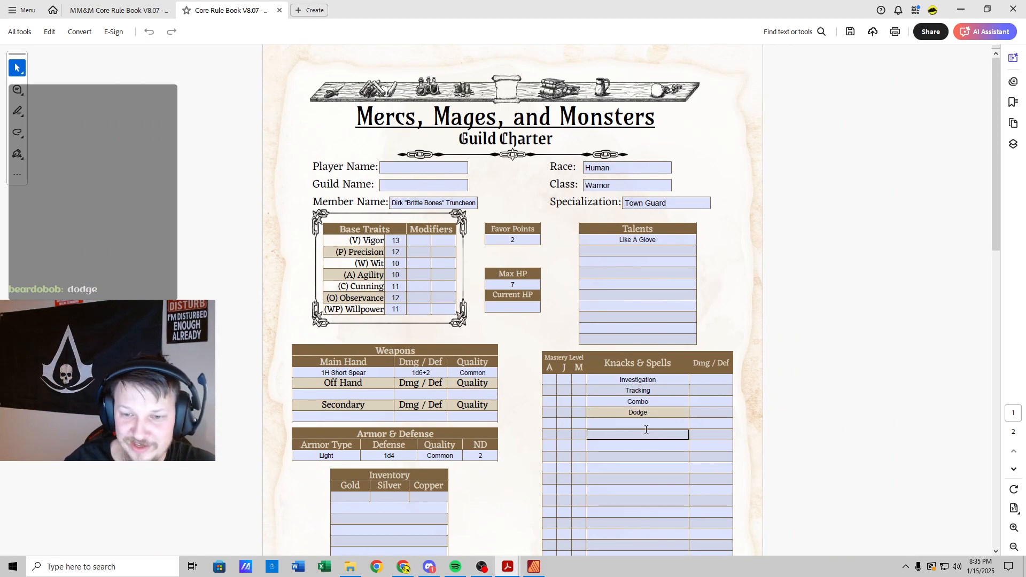
Step: Look over the rest of the character sheet and find the Knack Overview and Knack List pages in the rule book
{"action": "left_click", "coordinate": [639, 422]}
{"action": "scroll", "coordinate": [606, 410], "scroll_direction": "down", "scroll_amount": 3}
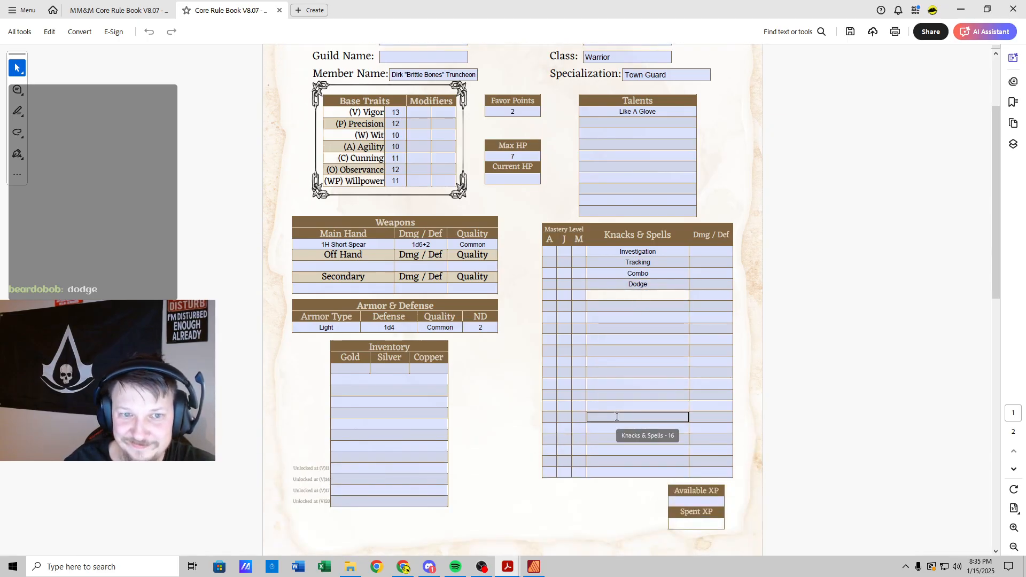
{"action": "scroll", "coordinate": [617, 417], "scroll_direction": "up", "scroll_amount": 1}
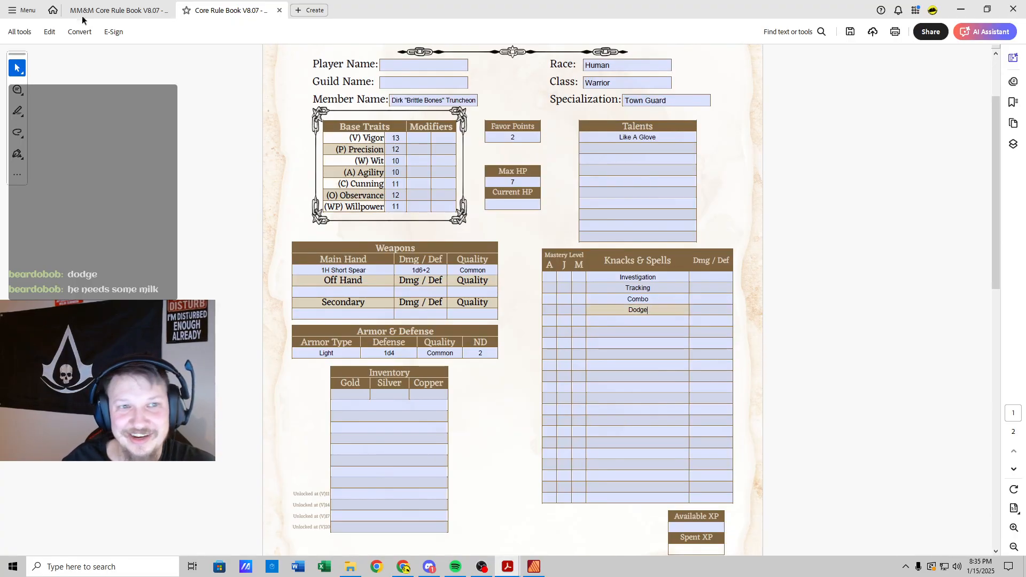
{"action": "left_click", "coordinate": [131, 10]}
{"action": "scroll", "coordinate": [433, 378], "scroll_direction": "down", "scroll_amount": 20}
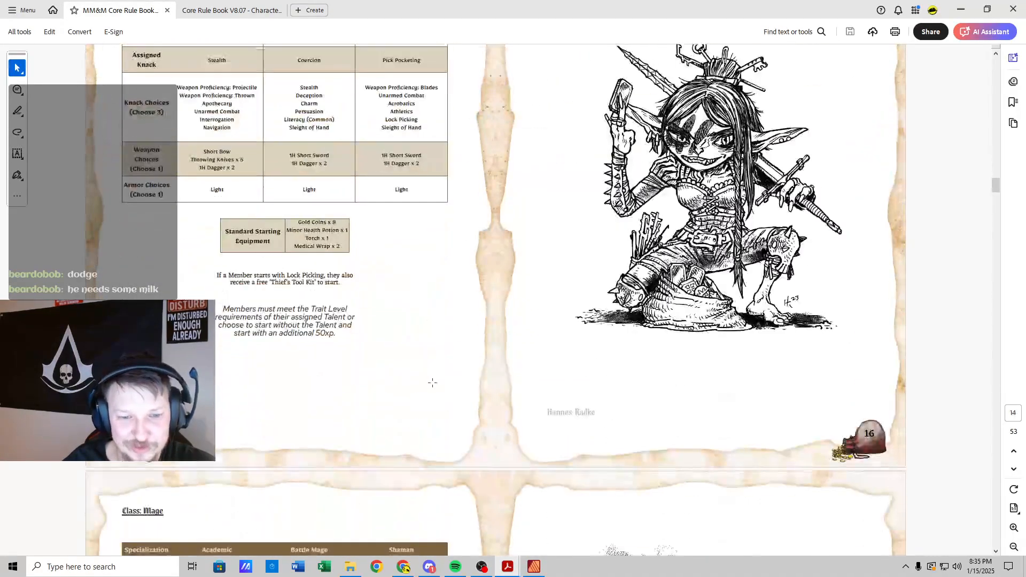
{"action": "scroll", "coordinate": [436, 423], "scroll_direction": "down", "scroll_amount": 15}
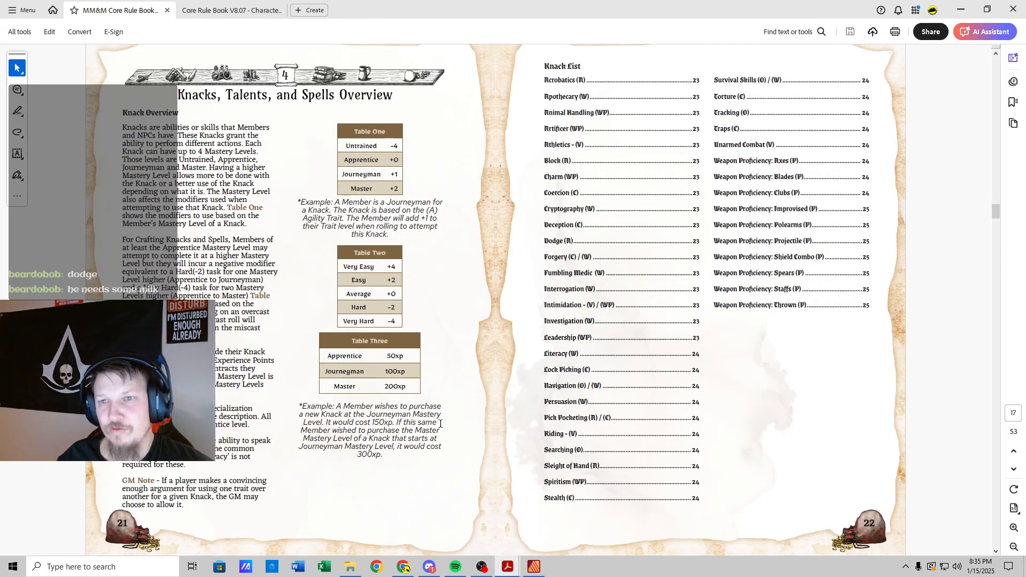
Step: Review the knack descriptions in the rule book, including the weapon proficiencies, against the knacks already on the character sheet
{"action": "left_click", "coordinate": [564, 214]}
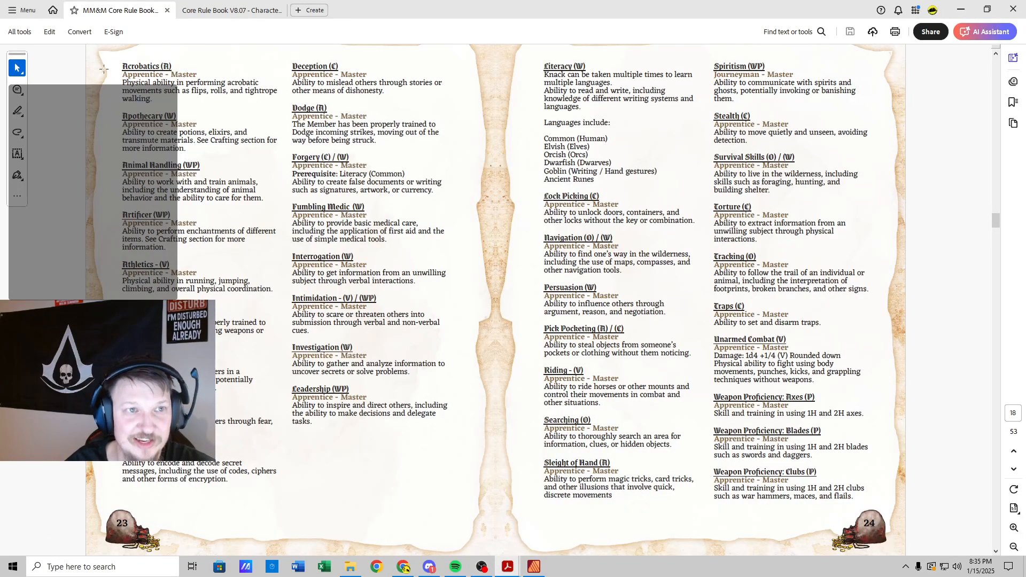
{"action": "left_click", "coordinate": [232, 10]}
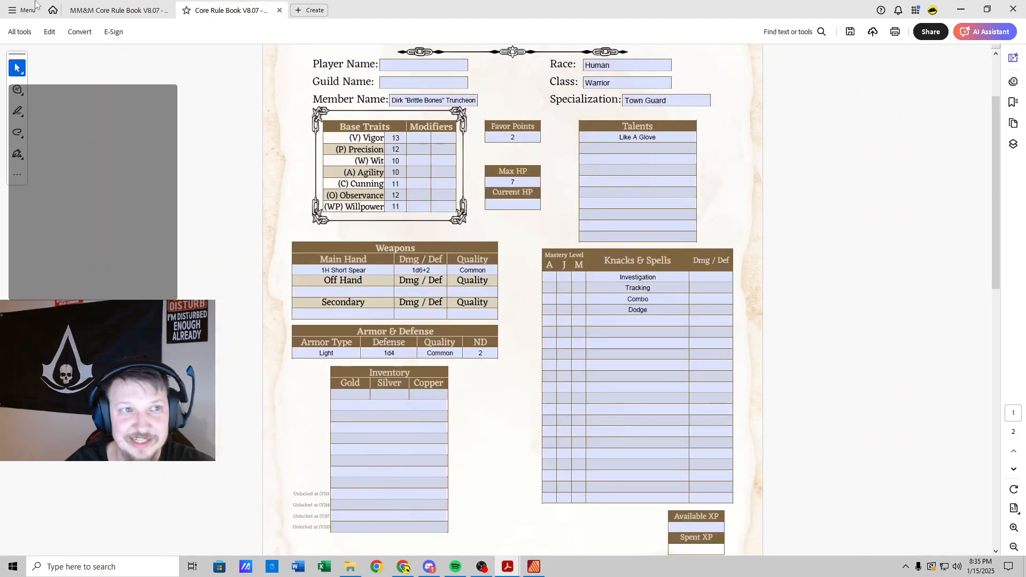
{"action": "left_click", "coordinate": [128, 16]}
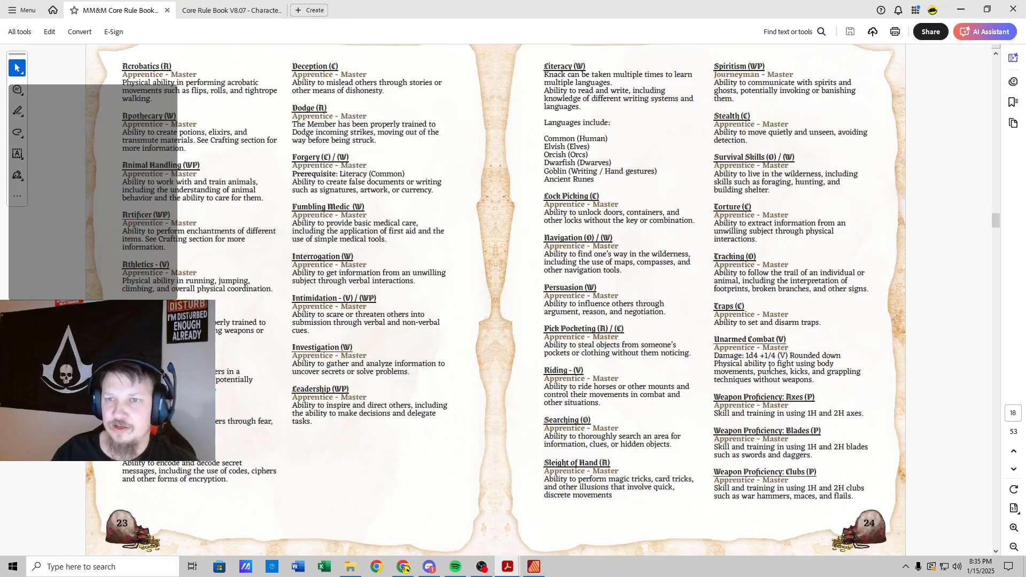
{"action": "scroll", "coordinate": [745, 400], "scroll_direction": "down", "scroll_amount": 5}
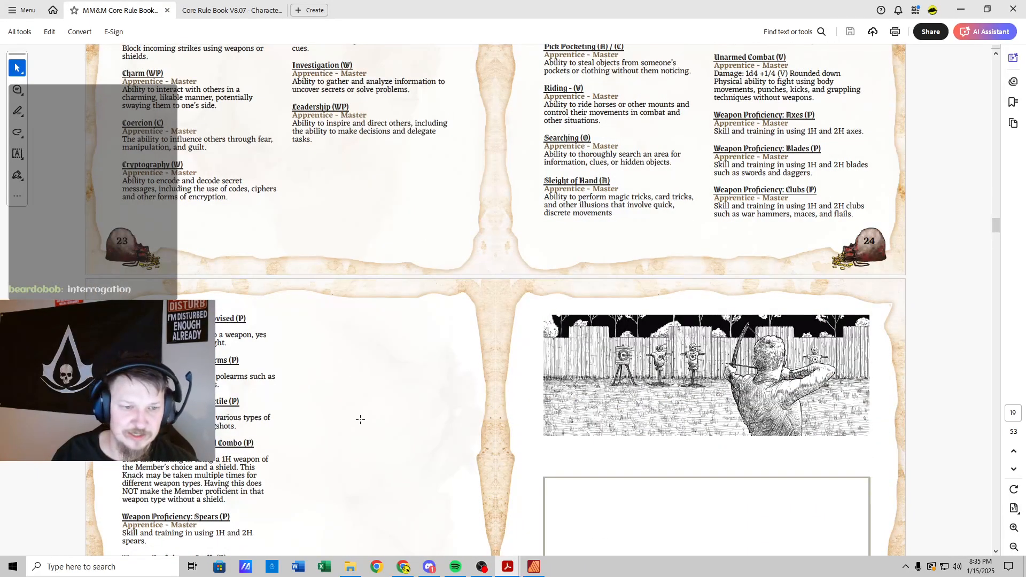
{"action": "scroll", "coordinate": [361, 419], "scroll_direction": "down", "scroll_amount": 1}
{"action": "scroll", "coordinate": [358, 419], "scroll_direction": "down", "scroll_amount": 1}
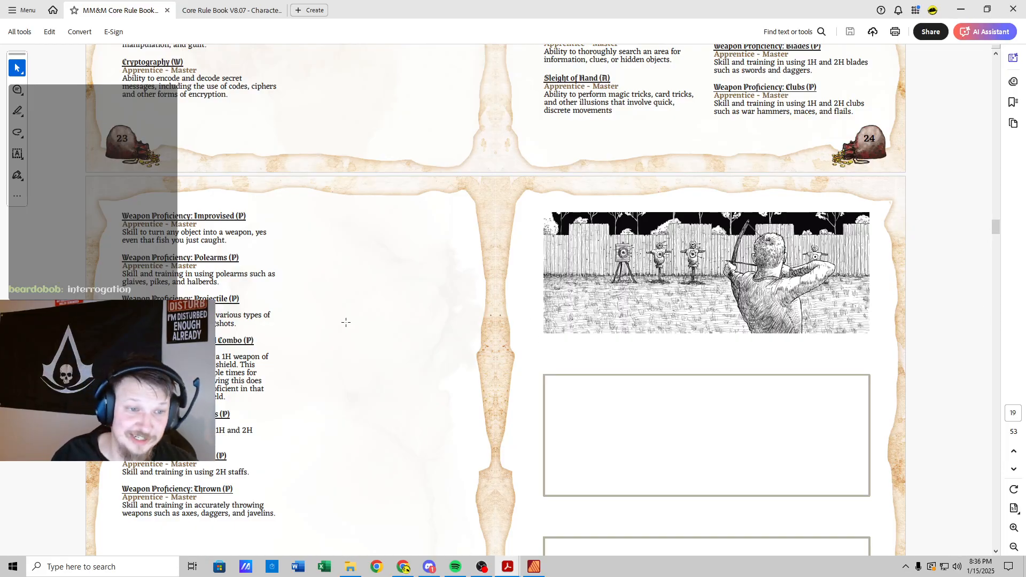
{"action": "scroll", "coordinate": [347, 322], "scroll_direction": "up", "scroll_amount": 5}
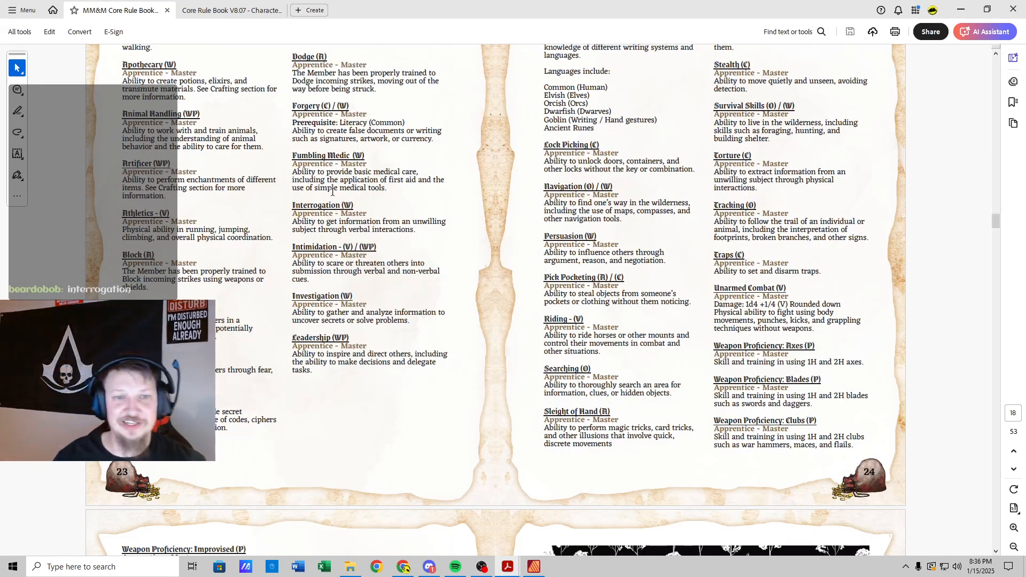
Step: Enter Interrogation as the fifth knack on the character sheet, below Dodge
{"action": "left_click", "coordinate": [230, 10]}
{"action": "left_click", "coordinate": [645, 320]}
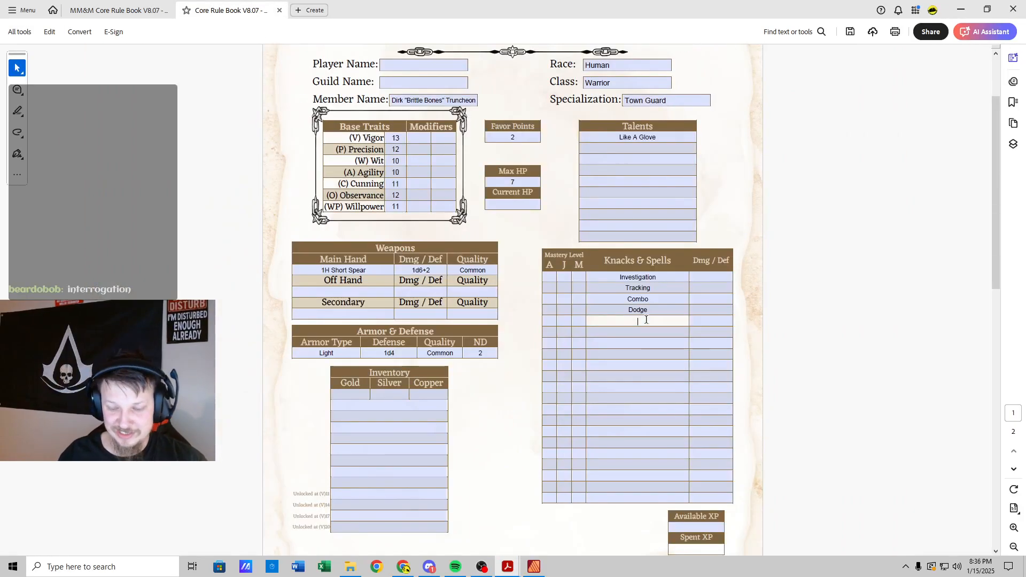
{"action": "type", "text": "Interro"}
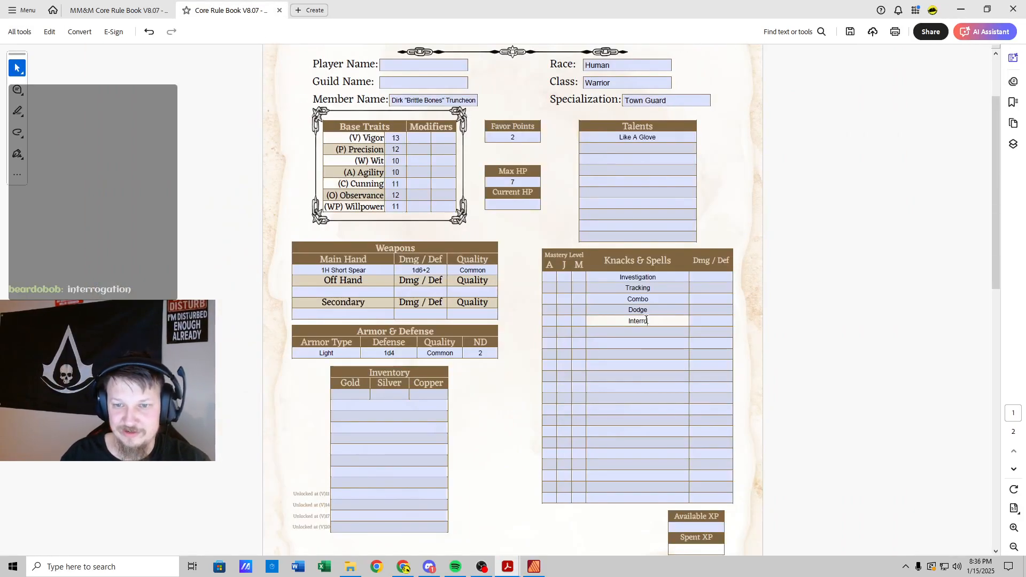
{"action": "type", "text": "gation"}
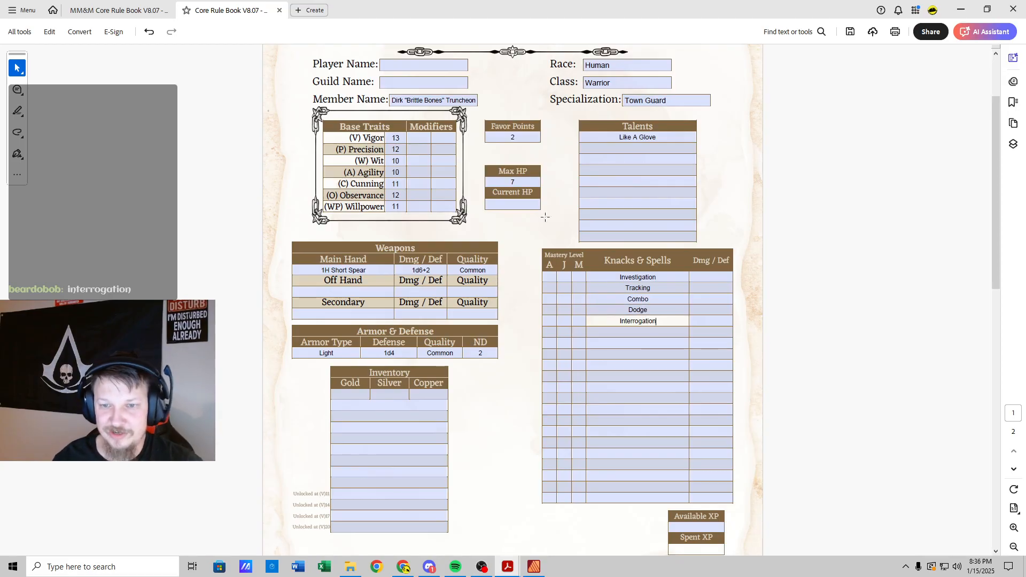
Step: Check the knack descriptions again and mark Investigation, Tracking, Combo, Dodge and Interrogation with an x at mastery level A
{"action": "left_click", "coordinate": [146, 7]}
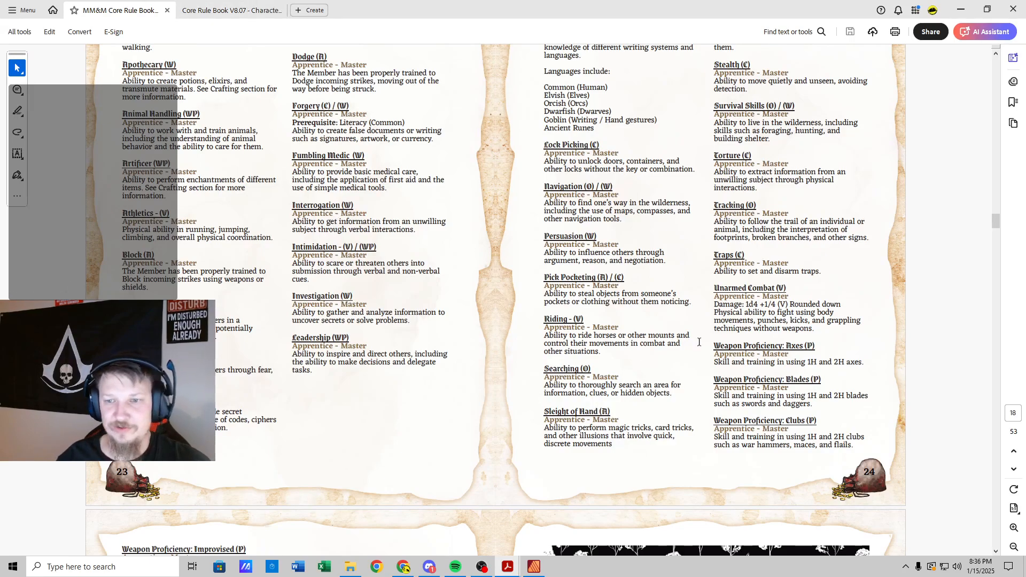
{"action": "left_click", "coordinate": [226, 12]}
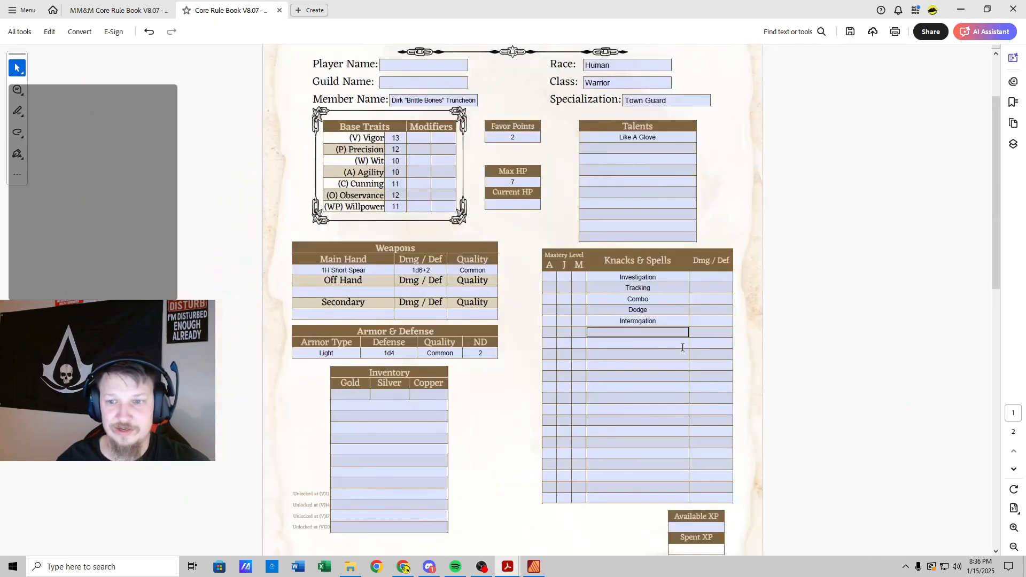
{"action": "left_click", "coordinate": [551, 310]}
{"action": "left_click", "coordinate": [550, 321]}
{"action": "type", "text": "x"}
{"action": "left_click", "coordinate": [555, 309]}
{"action": "type", "text": "x"}
{"action": "left_click", "coordinate": [551, 300]}
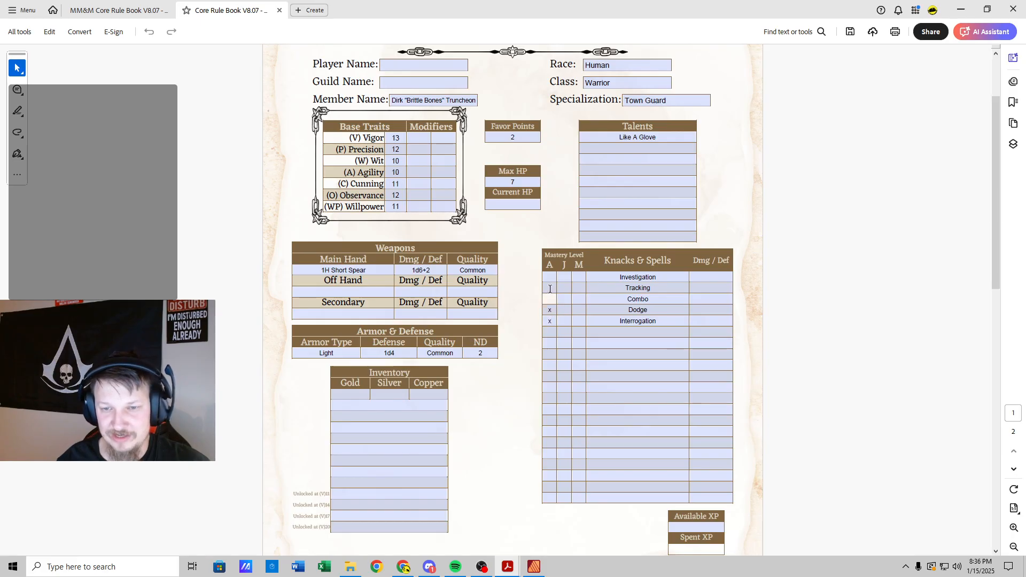
{"action": "type", "text": "x"}
{"action": "left_click", "coordinate": [551, 288]}
{"action": "type", "text": "x"}
{"action": "left_click", "coordinate": [551, 277]}
{"action": "type", "text": "x"}
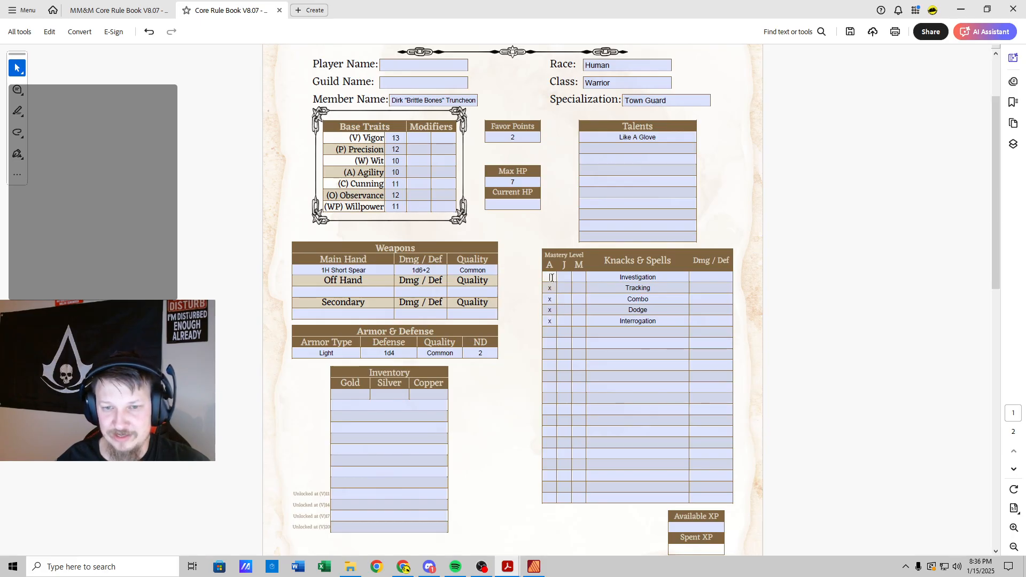
Step: Consult the rule book's knack descriptions, enter Searching as the sixth knack and mark it with an x at mastery level A
{"action": "left_click", "coordinate": [155, 10]}
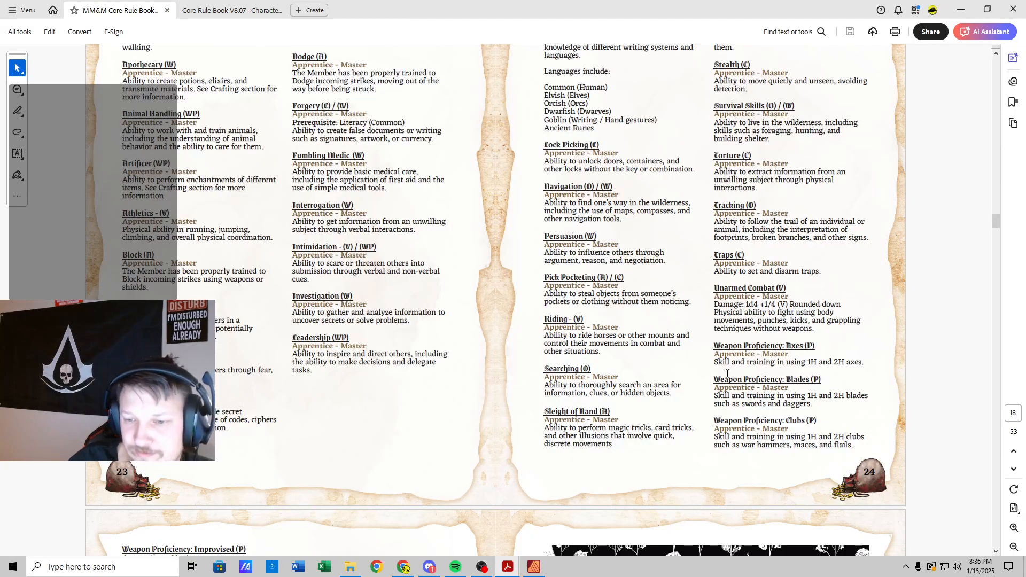
{"action": "scroll", "coordinate": [728, 374], "scroll_direction": "up", "scroll_amount": 2}
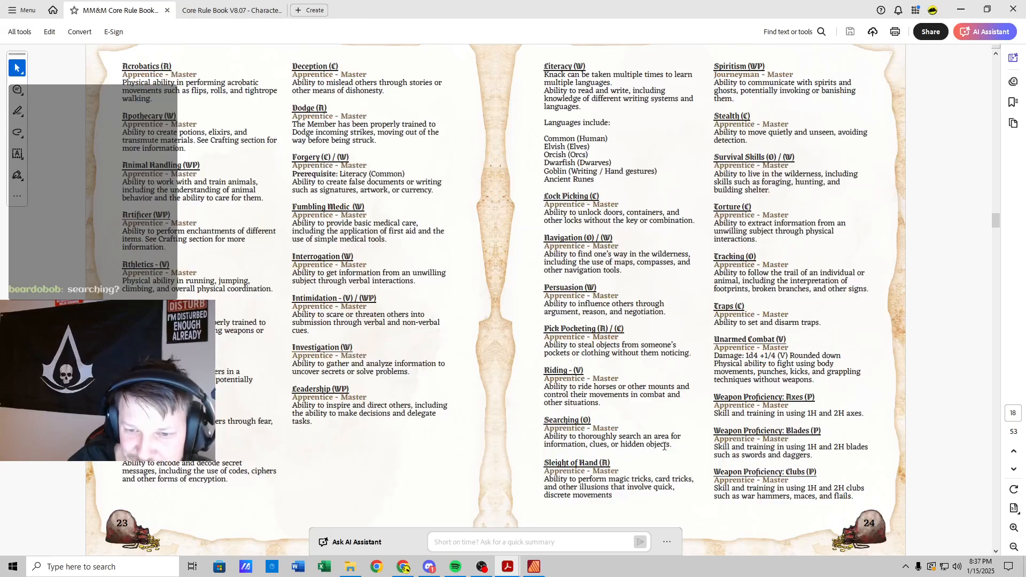
{"action": "left_click", "coordinate": [270, 9]}
{"action": "left_click", "coordinate": [635, 330]}
{"action": "type", "text": "Searching"}
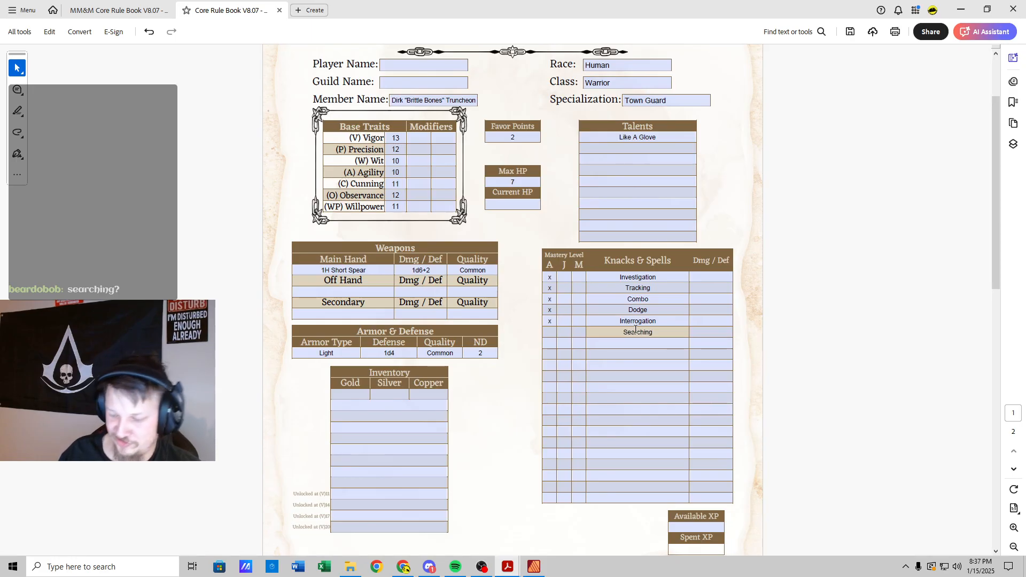
{"action": "left_click", "coordinate": [550, 333]}
{"action": "type", "text": "x"}
{"action": "left_click", "coordinate": [505, 426]}
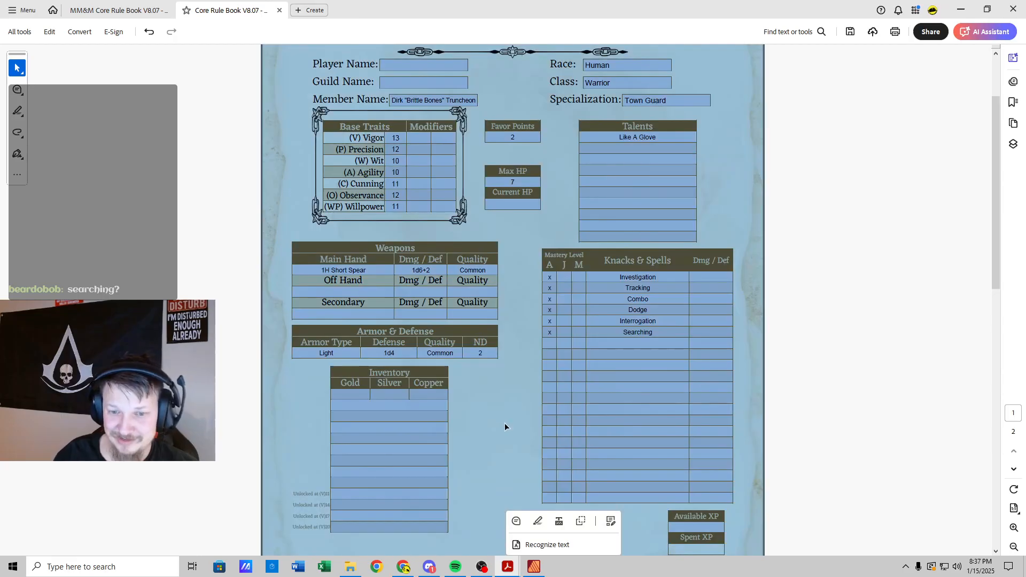
{"action": "left_click", "coordinate": [505, 425]}
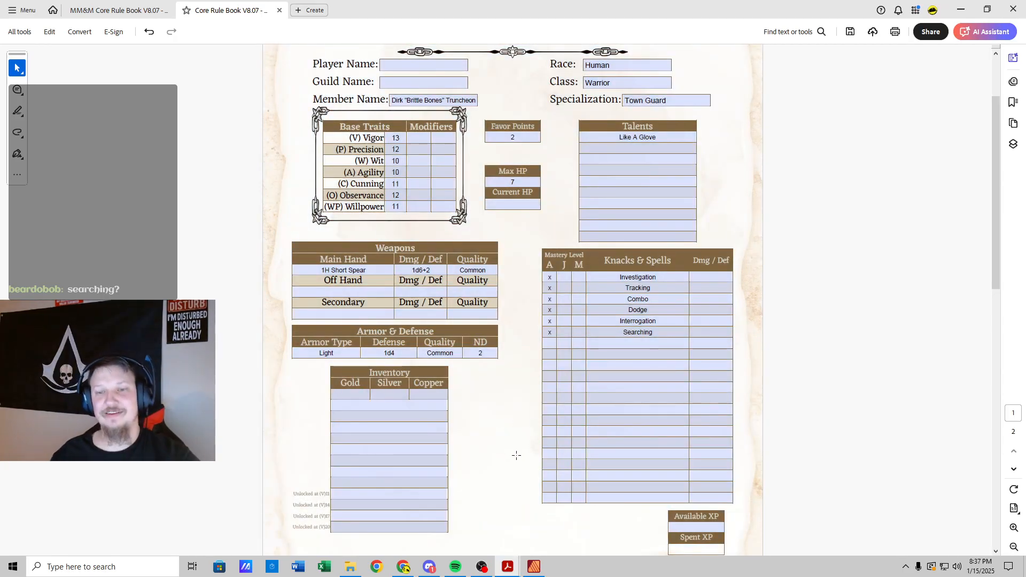
Step: Check the knack pages in the rule book once more and look over both pages of the character sheet for empty sections
{"action": "left_click", "coordinate": [675, 332]}
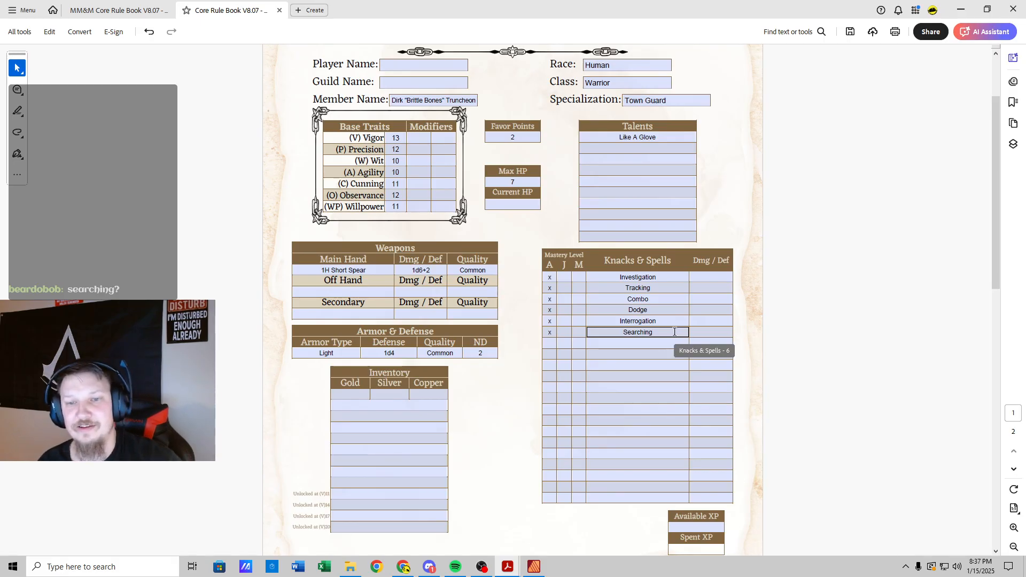
{"action": "left_click", "coordinate": [101, 8]}
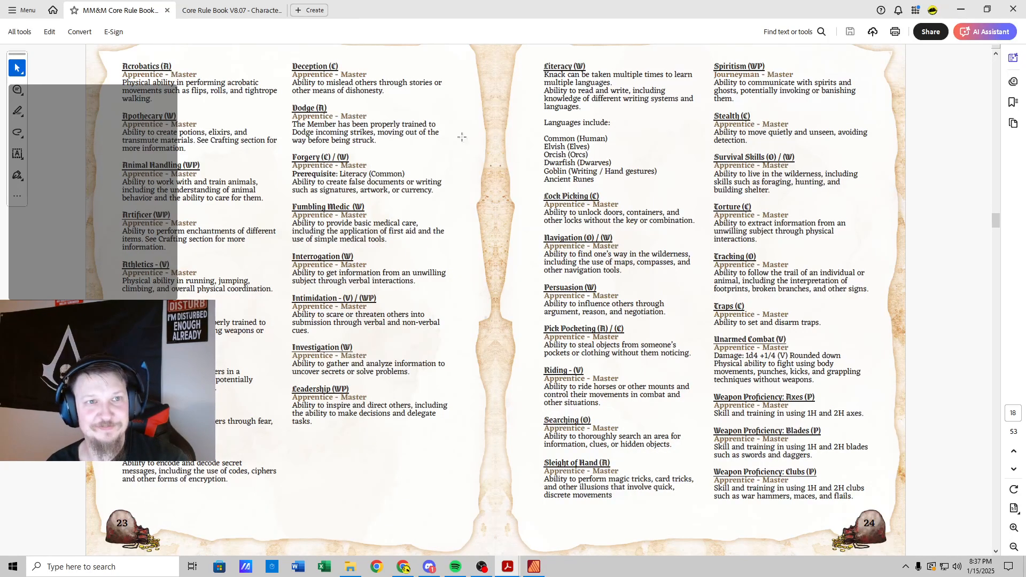
{"action": "left_click", "coordinate": [235, 11]}
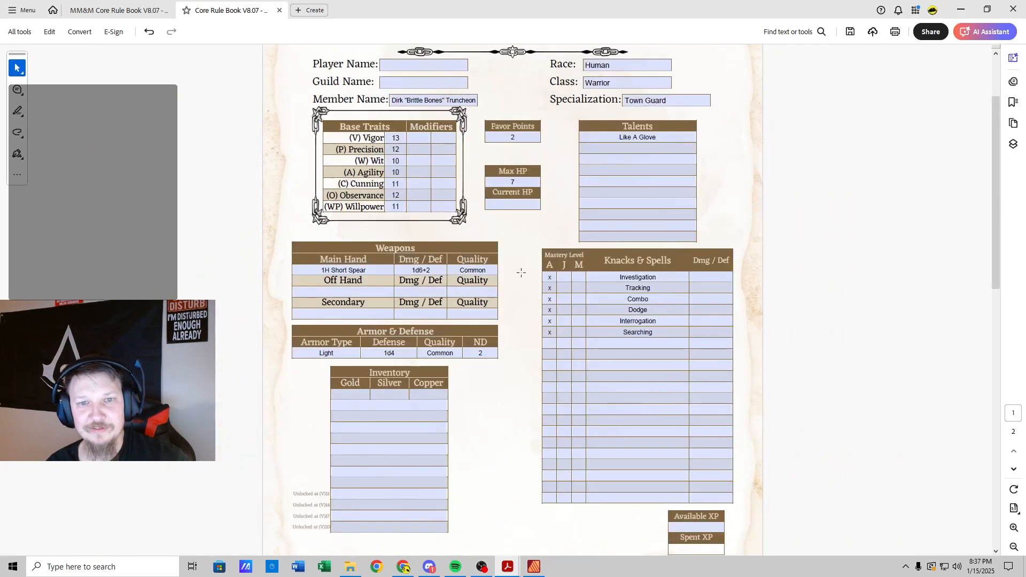
{"action": "scroll", "coordinate": [523, 274], "scroll_direction": "down", "scroll_amount": 3}
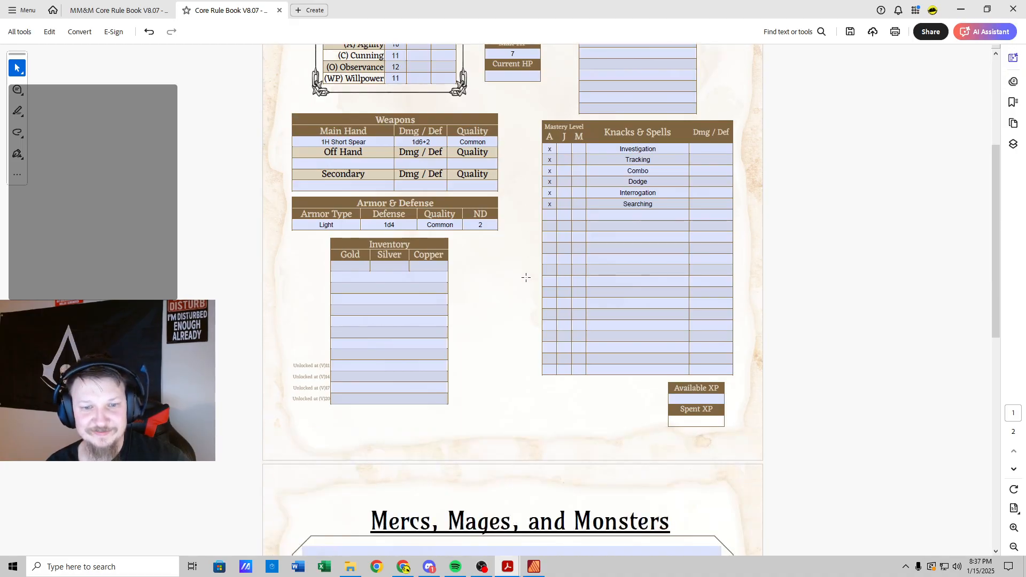
{"action": "scroll", "coordinate": [526, 277], "scroll_direction": "down", "scroll_amount": 3}
{"action": "scroll", "coordinate": [526, 277], "scroll_direction": "up", "scroll_amount": 8}
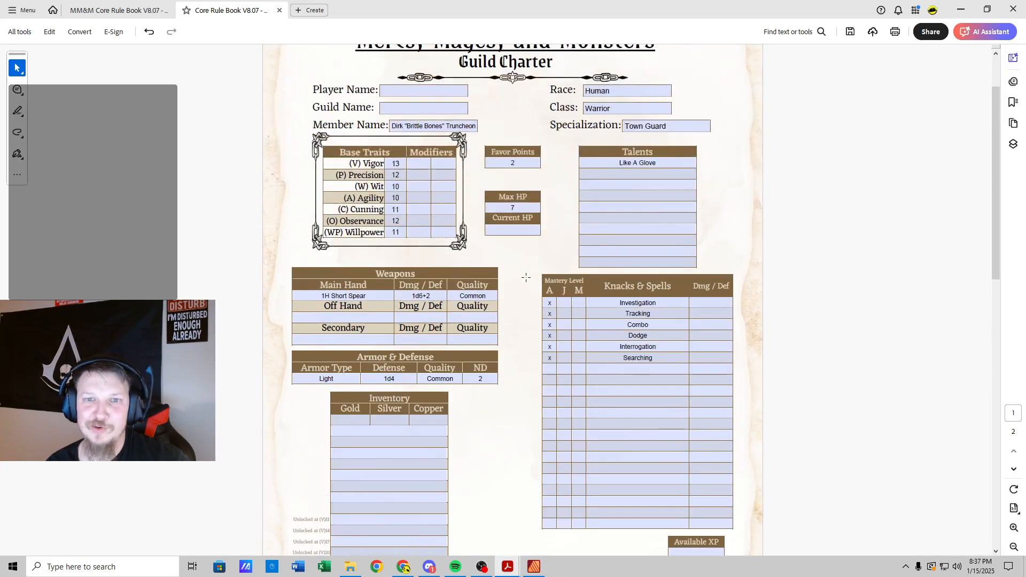
{"action": "scroll", "coordinate": [528, 276], "scroll_direction": "down", "scroll_amount": 7}
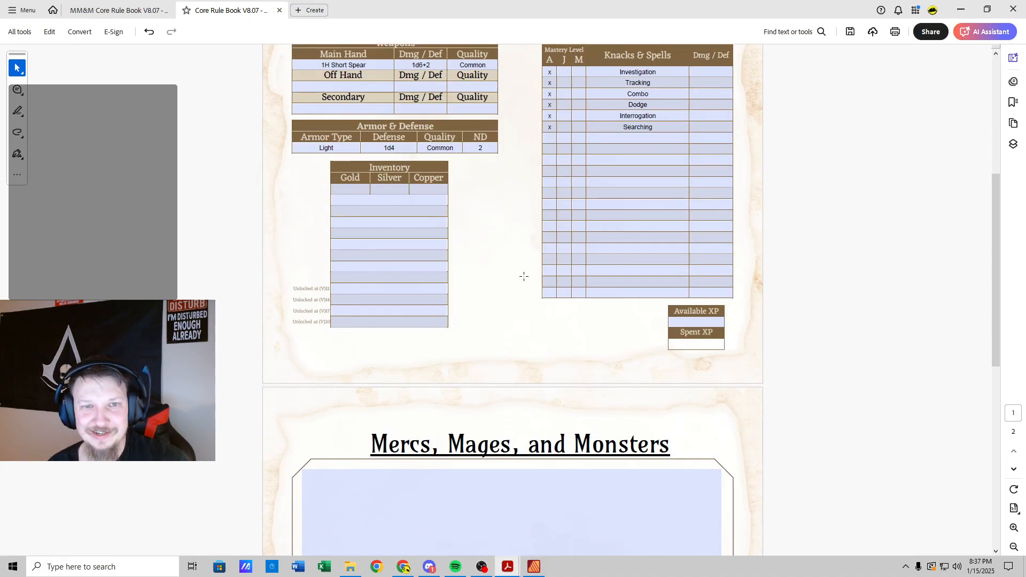
Step: Enter Shield as the off-hand weapon on the character sheet
{"action": "scroll", "coordinate": [525, 275], "scroll_direction": "up", "scroll_amount": 2}
{"action": "left_click", "coordinate": [342, 189]}
{"action": "scroll", "coordinate": [513, 284], "scroll_direction": "up", "scroll_amount": 1}
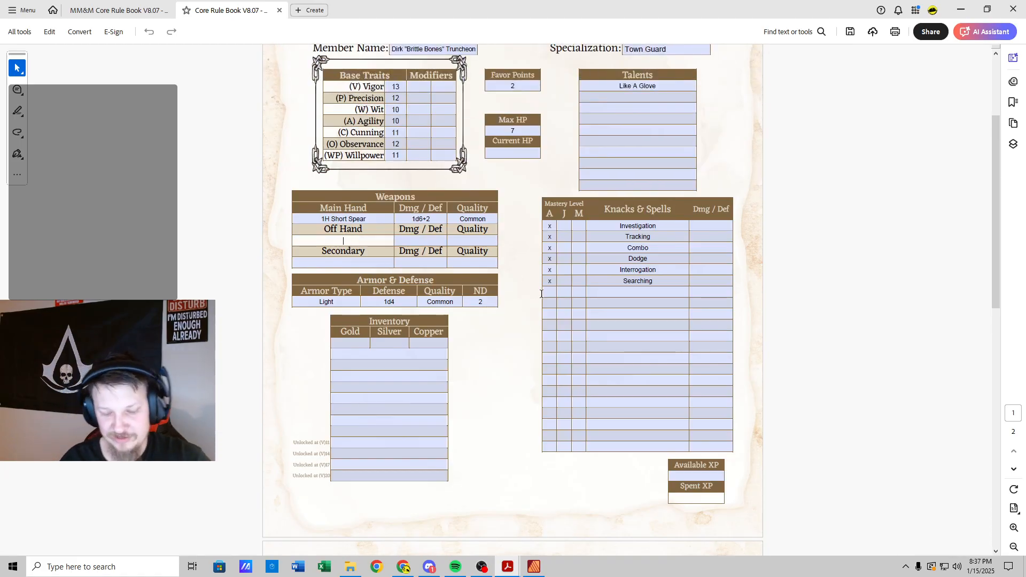
{"action": "type", "text": "Shiled"}
{"action": "key", "text": "BackSpace"}
{"action": "key", "text": "BackSpace"}
{"action": "key", "text": "BackSpace"}
{"action": "key", "text": "BackSpace"}
{"action": "type", "text": "eil"}
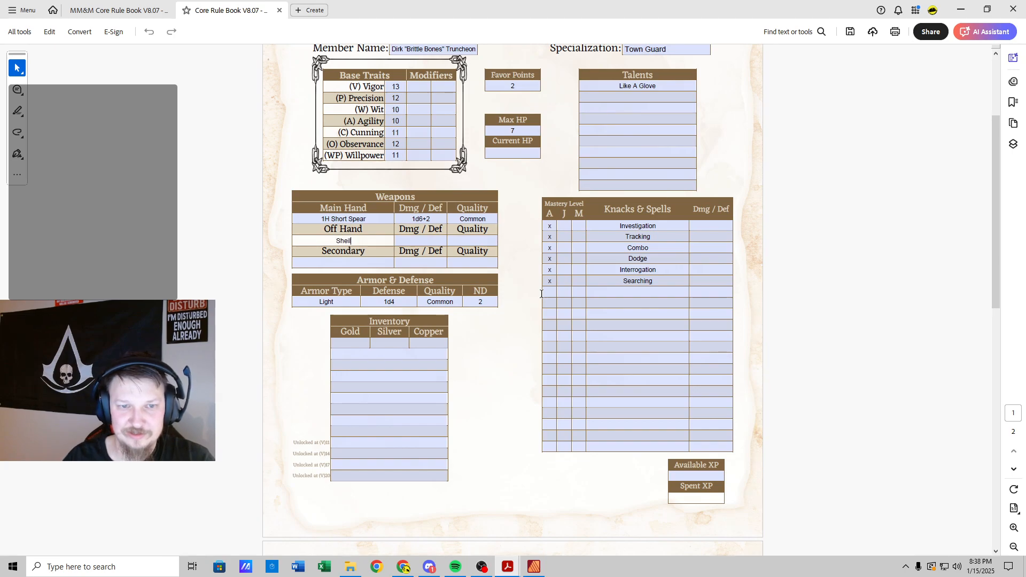
{"action": "type", "text": "ied"}
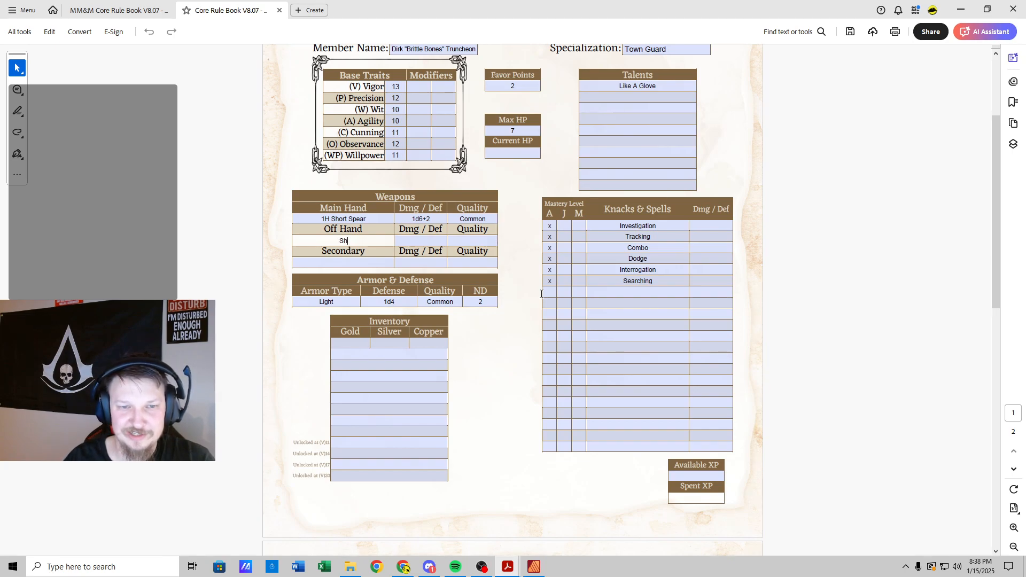
{"action": "key", "text": "BackSpace"}
{"action": "key", "text": "BackSpace"}
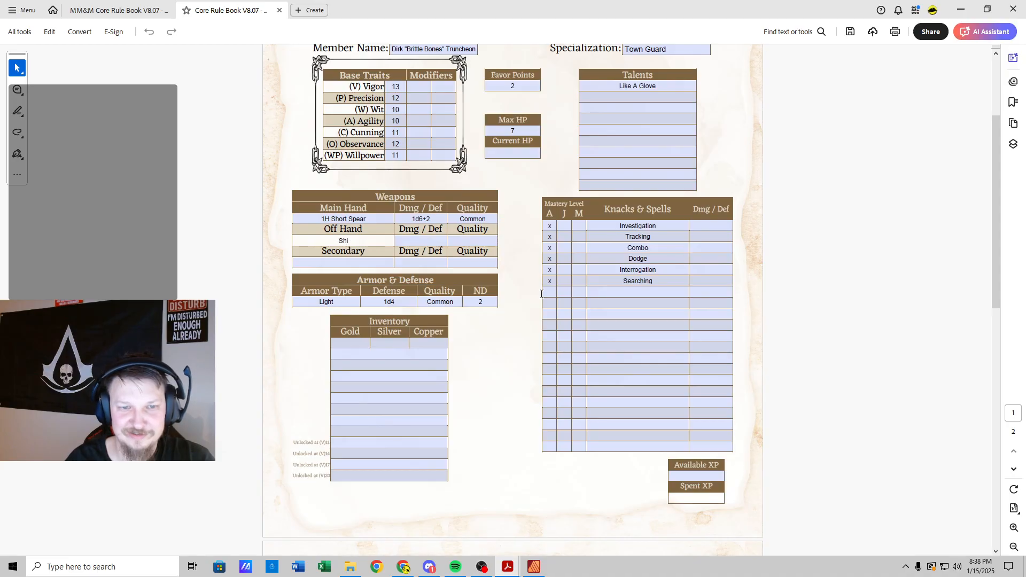
{"action": "type", "text": "ei"}
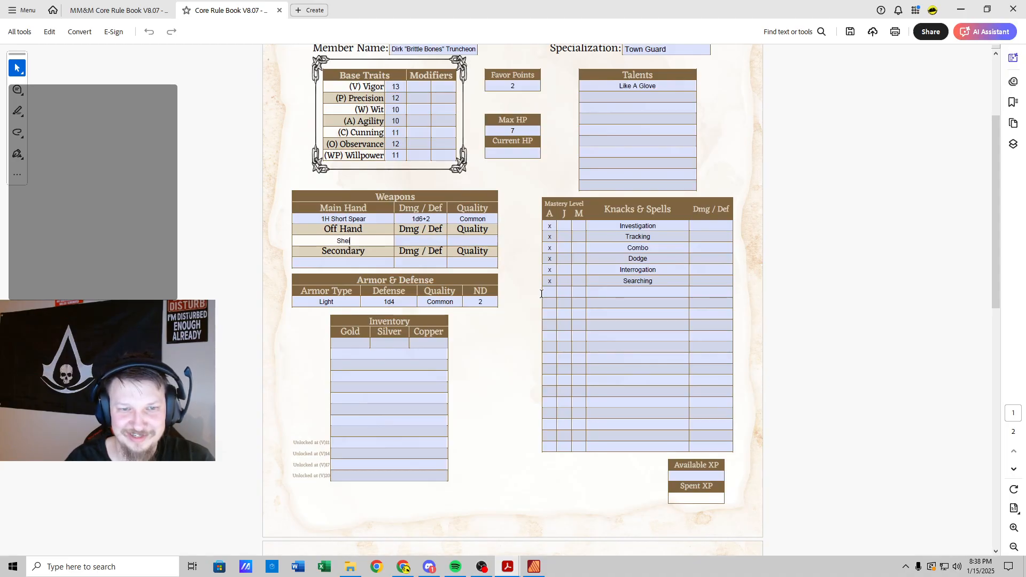
{"action": "key", "text": "BackSpace"}
{"action": "key", "text": "BackSpace"}
{"action": "key", "text": "BackSpace"}
{"action": "key", "text": "BackSpace"}
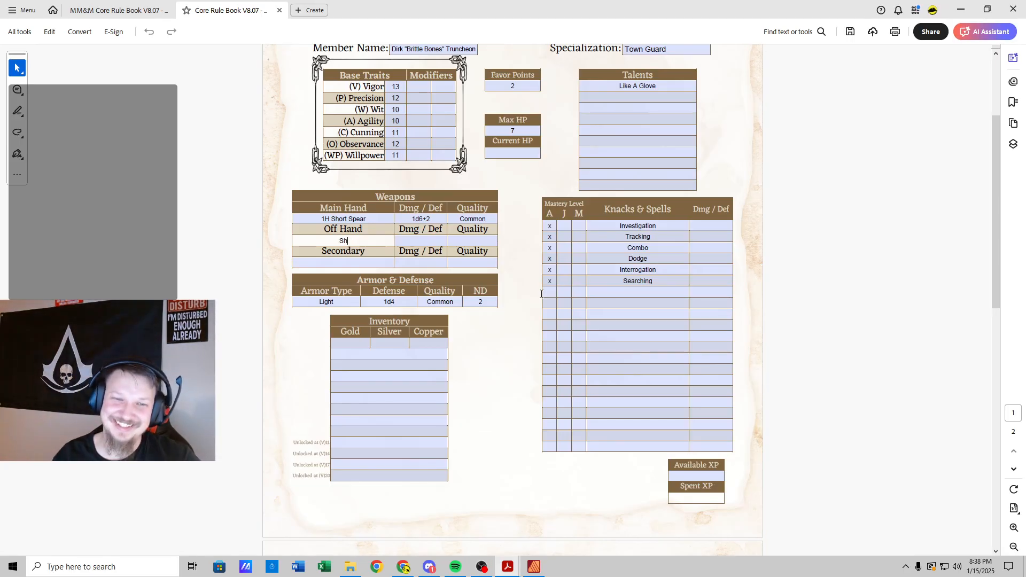
{"action": "type", "text": "ield"}
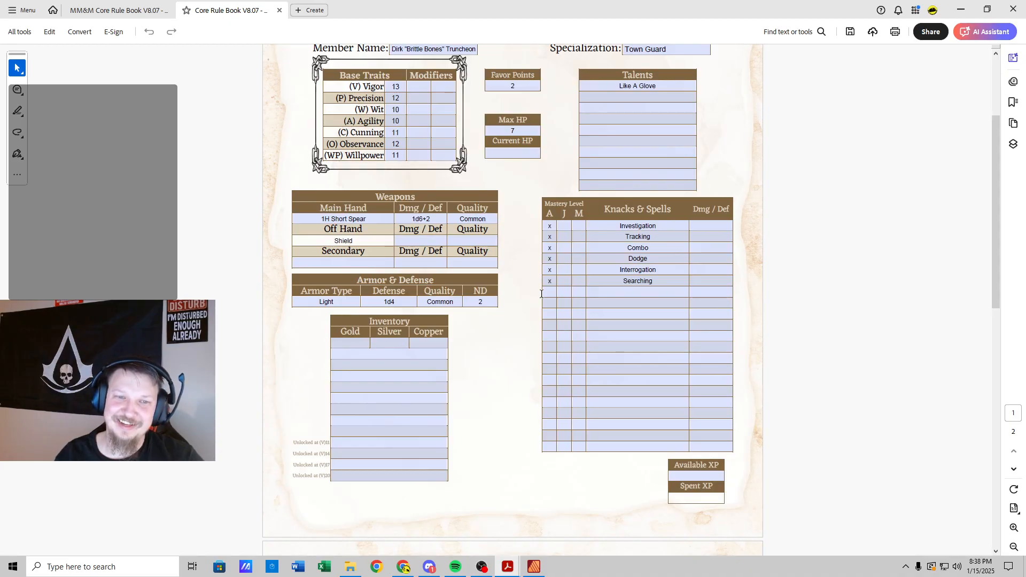
Step: Complete the off-hand Shield entry with Common quality and a Dmg / Def of 1d4
{"action": "left_click", "coordinate": [543, 296]}
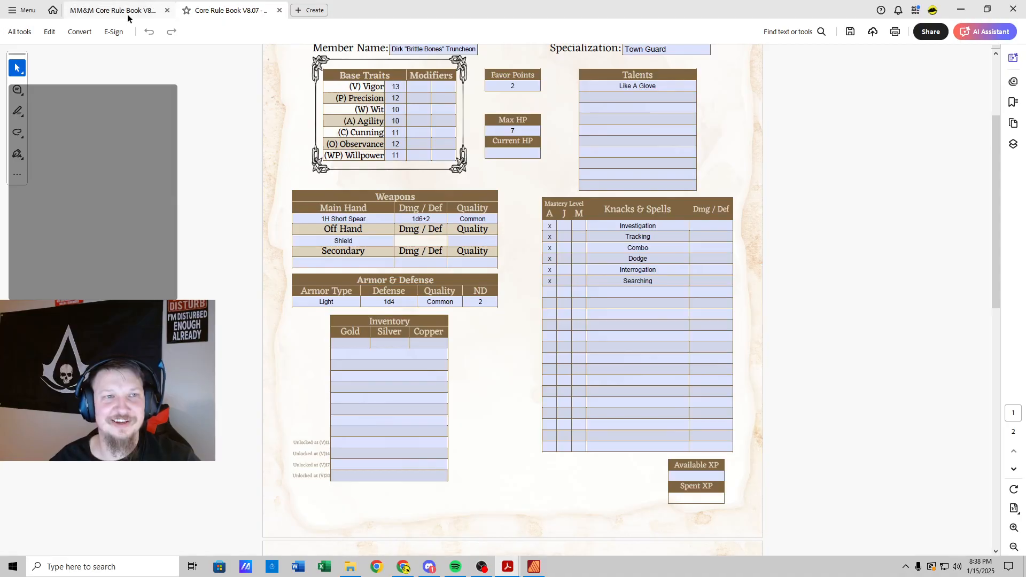
{"action": "left_click", "coordinate": [470, 240]}
{"action": "type", "text": "co"}
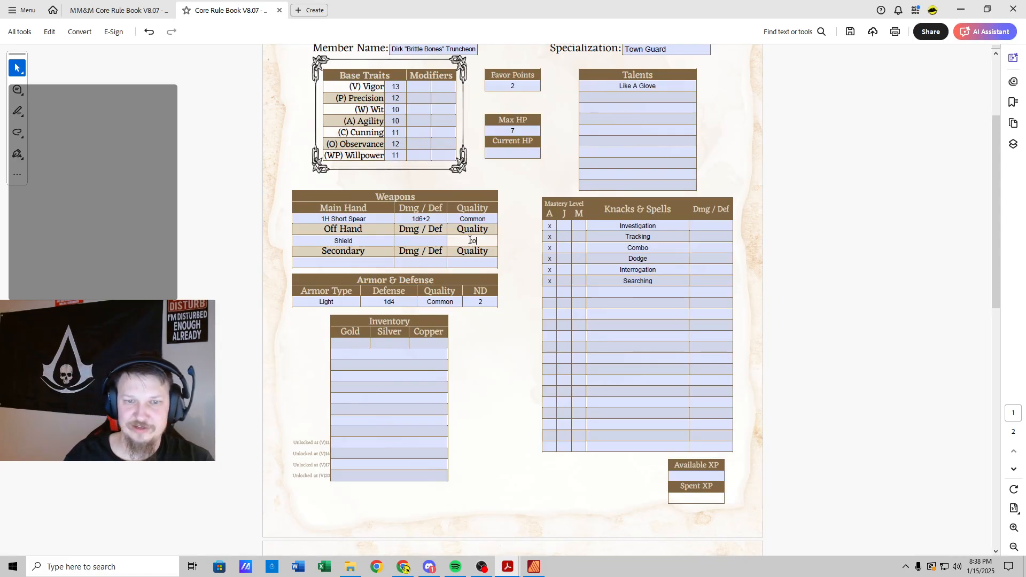
{"action": "type", "text": "mmon"}
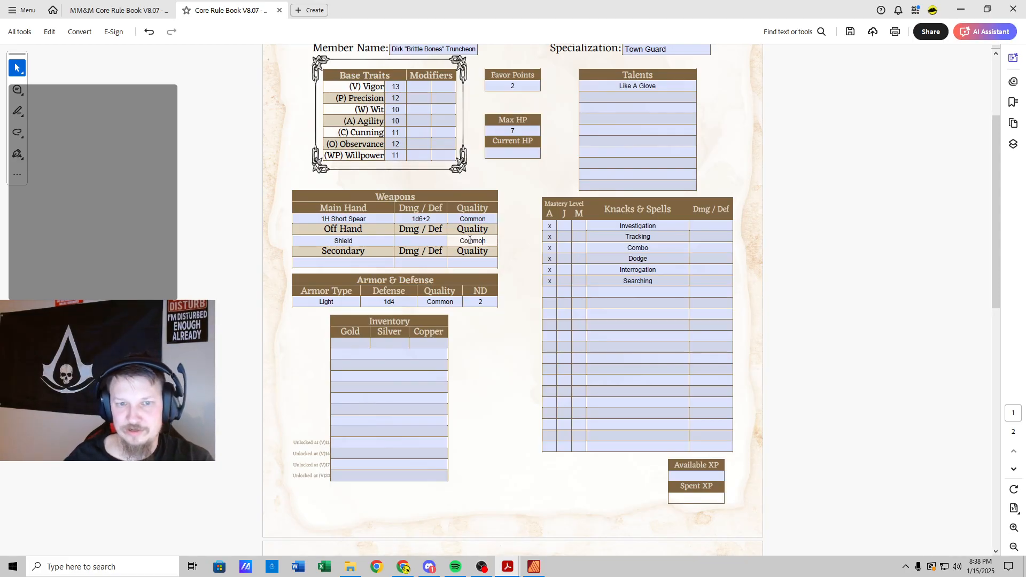
{"action": "left_click", "coordinate": [434, 241]}
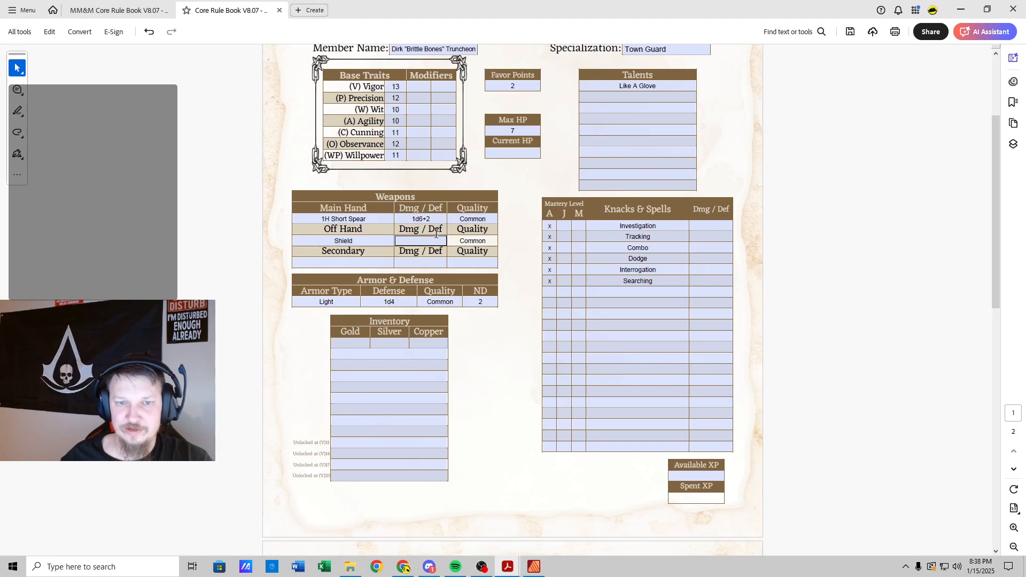
{"action": "type", "text": "1d4"}
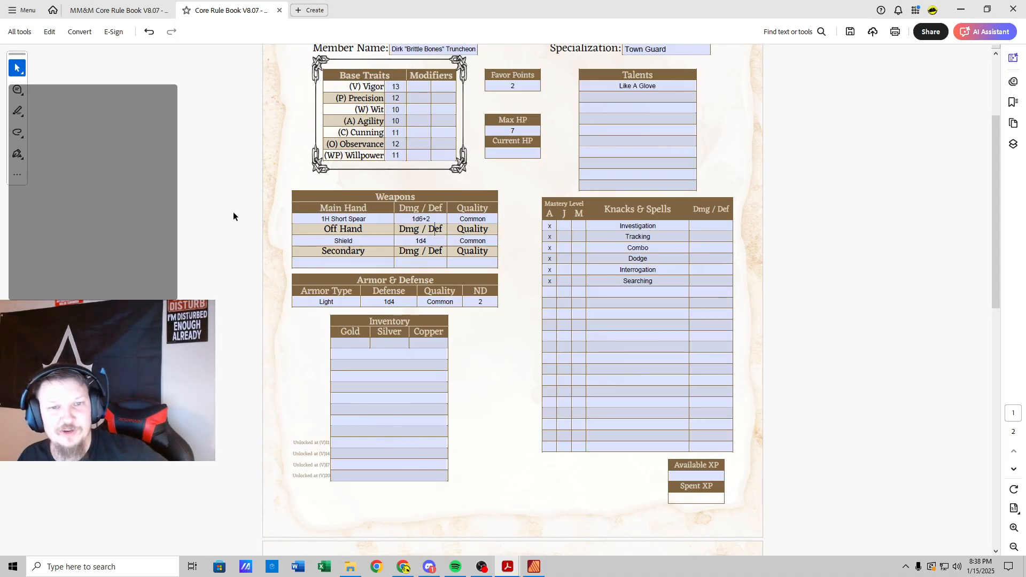
Step: Save the filled sheet as a separate PDF named Core Rule Book V8.07 - Character Sheet - Brittle Bones in Downloads
{"action": "left_click", "coordinate": [21, 10]}
{"action": "left_click", "coordinate": [48, 105]}
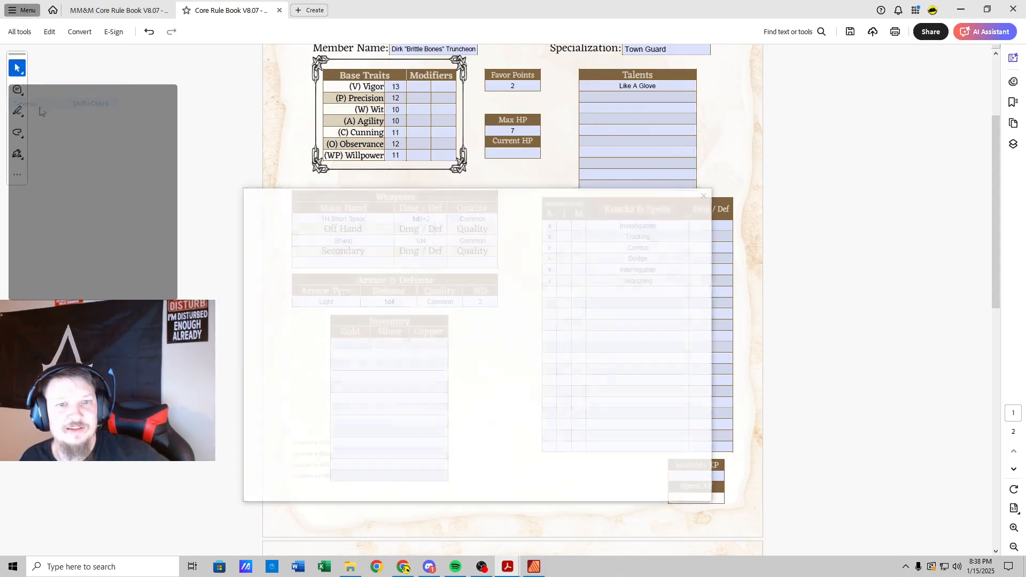
{"action": "left_click", "coordinate": [475, 331]}
{"action": "left_click", "coordinate": [260, 233]}
{"action": "key", "text": "BackSpace"}
{"action": "key", "text": "BackSpace"}
{"action": "key", "text": "BackSpace"}
{"action": "key", "text": "BackSpace"}
{"action": "key", "text": "BackSpace"}
{"action": "key", "text": "BackSpace"}
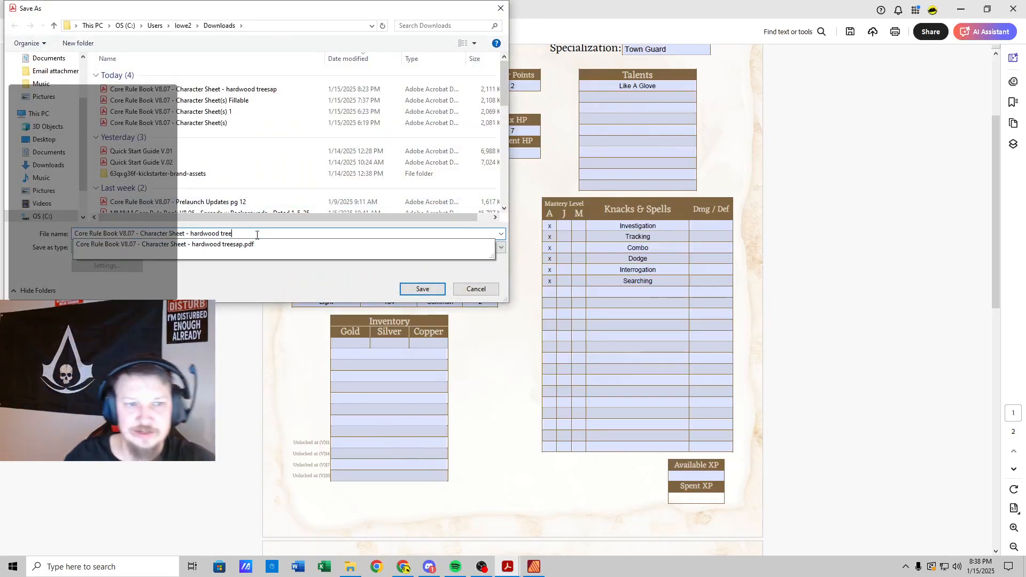
{"action": "key", "text": "BackSpace"}
{"action": "key", "text": "BackSpace"}
{"action": "key", "text": "BackSpace"}
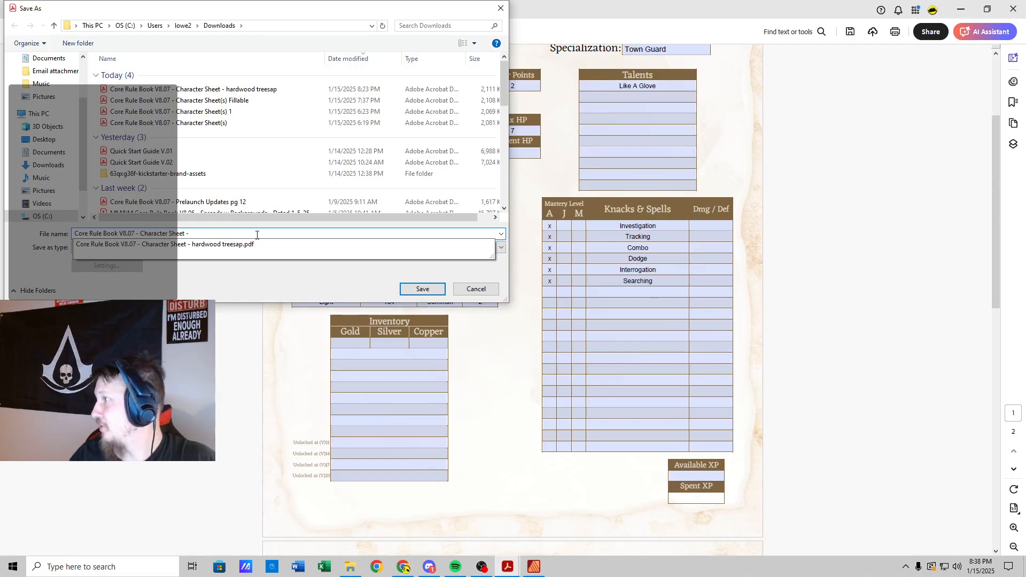
{"action": "type", "text": "Dirk"}
{"action": "key", "text": "BackSpace"}
{"action": "key", "text": "BackSpace"}
{"action": "key", "text": "BackSpace"}
{"action": "key", "text": "BackSpace"}
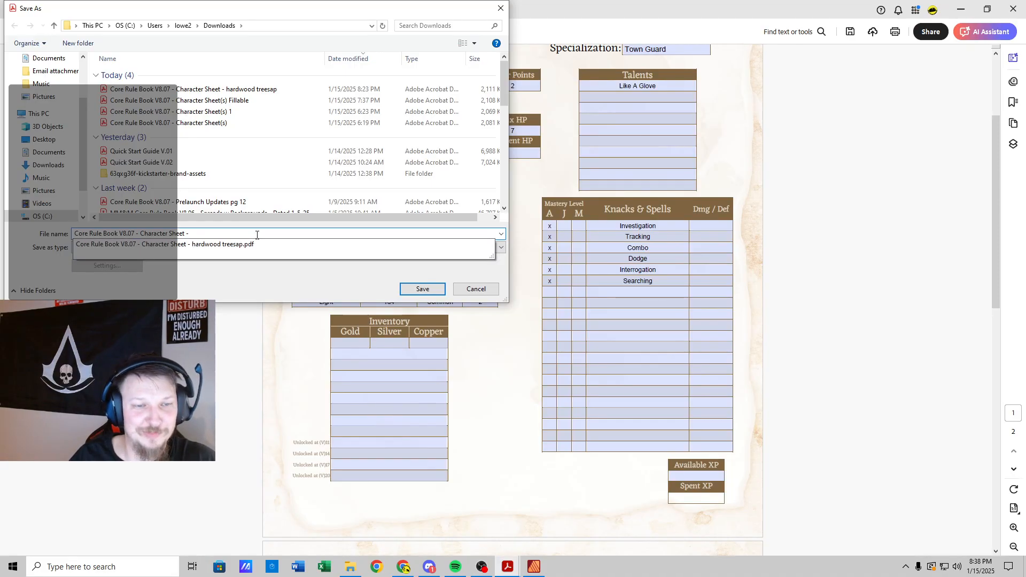
{"action": "type", "text": "Brittle Bo"}
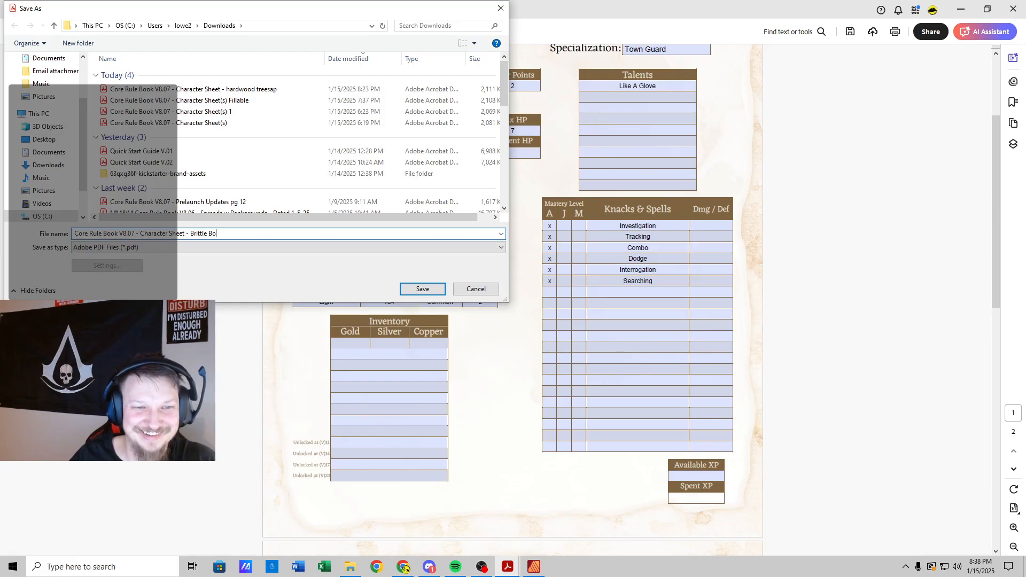
{"action": "left_click", "coordinate": [416, 289]}
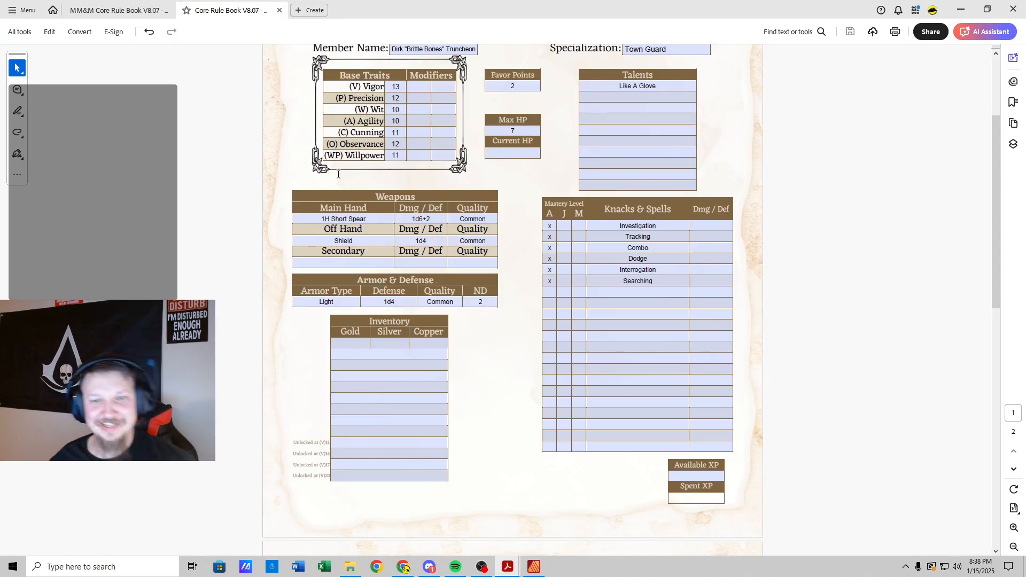
Step: Clear all six knack names, from Searching up to Investigation, out of the Knacks & Spells table
{"action": "left_click", "coordinate": [629, 294]}
{"action": "left_click", "coordinate": [671, 283]}
{"action": "key", "text": "BackSpace"}
{"action": "key", "text": "BackSpace"}
{"action": "key", "text": "BackSpace"}
{"action": "key", "text": "BackSpace"}
{"action": "key", "text": "BackSpace"}
{"action": "key", "text": "BackSpace"}
{"action": "key", "text": "BackSpace"}
{"action": "key", "text": "BackSpace"}
{"action": "key", "text": "BackSpace"}
{"action": "left_click", "coordinate": [661, 265]}
{"action": "key", "text": "BackSpace"}
{"action": "key", "text": "BackSpace"}
{"action": "key", "text": "BackSpace"}
{"action": "key", "text": "BackSpace"}
{"action": "key", "text": "BackSpace"}
{"action": "key", "text": "BackSpace"}
{"action": "key", "text": "BackSpace"}
{"action": "key", "text": "BackSpace"}
{"action": "key", "text": "BackSpace"}
{"action": "key", "text": "BackSpace"}
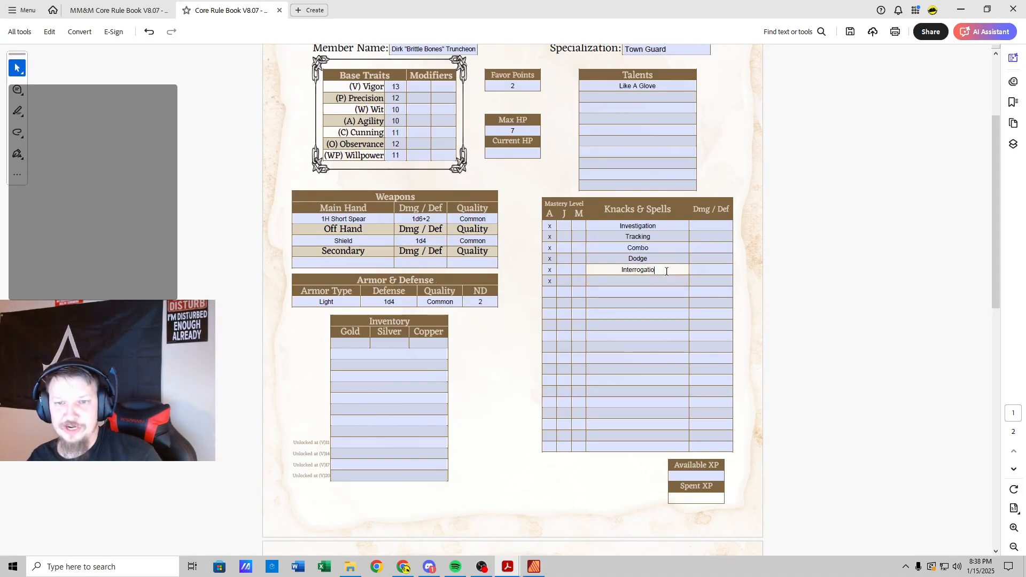
{"action": "key", "text": "BackSpace"}
{"action": "key", "text": "BackSpace"}
{"action": "key", "text": "BackSpace"}
{"action": "left_click", "coordinate": [660, 259]}
{"action": "key", "text": "BackSpace"}
{"action": "key", "text": "BackSpace"}
{"action": "key", "text": "BackSpace"}
{"action": "key", "text": "BackSpace"}
{"action": "key", "text": "BackSpace"}
{"action": "left_click", "coordinate": [654, 249]}
{"action": "key", "text": "BackSpace"}
{"action": "key", "text": "BackSpace"}
{"action": "key", "text": "BackSpace"}
{"action": "key", "text": "BackSpace"}
{"action": "key", "text": "BackSpace"}
{"action": "left_click", "coordinate": [655, 238]}
{"action": "key", "text": "BackSpace"}
{"action": "key", "text": "BackSpace"}
{"action": "key", "text": "BackSpace"}
{"action": "key", "text": "BackSpace"}
{"action": "key", "text": "BackSpace"}
{"action": "key", "text": "BackSpace"}
{"action": "key", "text": "BackSpace"}
{"action": "key", "text": "BackSpace"}
{"action": "left_click", "coordinate": [661, 228]}
{"action": "key", "text": "BackSpace"}
{"action": "key", "text": "BackSpace"}
{"action": "key", "text": "BackSpace"}
{"action": "key", "text": "BackSpace"}
{"action": "key", "text": "BackSpace"}
{"action": "key", "text": "BackSpace"}
{"action": "key", "text": "BackSpace"}
{"action": "key", "text": "BackSpace"}
{"action": "key", "text": "BackSpace"}
{"action": "key", "text": "BackSpace"}
{"action": "key", "text": "BackSpace"}
{"action": "key", "text": "BackSpace"}
{"action": "key", "text": "BackSpace"}
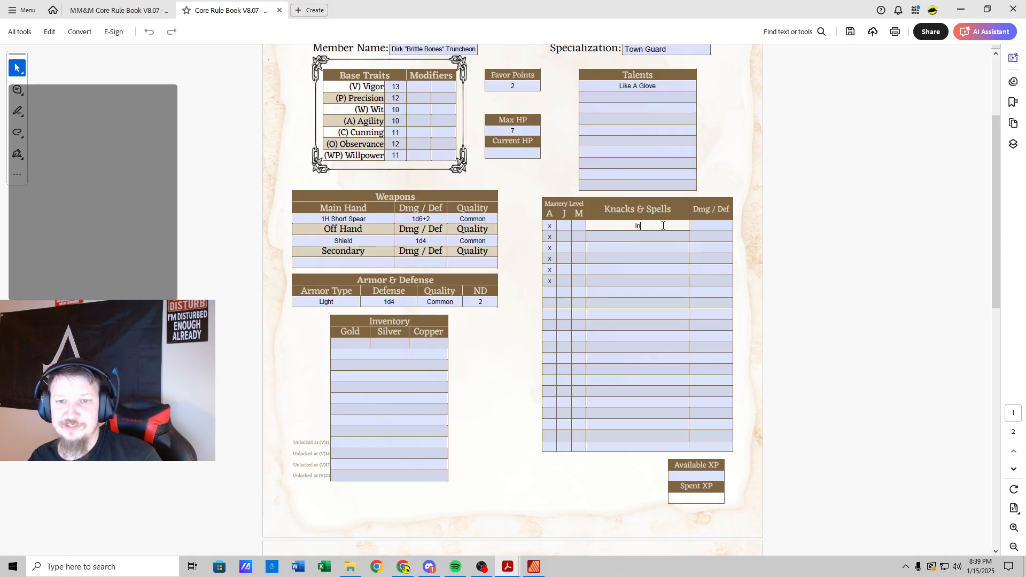
Step: Remove the x marks from mastery level A in the first six rows of the Knacks & Spells table
{"action": "left_click", "coordinate": [555, 280]}
{"action": "key", "text": "BackSpace"}
{"action": "left_click", "coordinate": [554, 270]}
{"action": "key", "text": "BackSpace"}
{"action": "left_click", "coordinate": [554, 260]}
{"action": "key", "text": "BackSpace"}
{"action": "left_click", "coordinate": [554, 248]}
{"action": "key", "text": "BackSpace"}
{"action": "left_click", "coordinate": [553, 237]}
{"action": "key", "text": "BackSpace"}
{"action": "left_click", "coordinate": [553, 226]}
{"action": "key", "text": "BackSpace"}
Step: Clear the name, Dmg / Def and quality of both the main-hand and off-hand weapons
{"action": "double_click", "coordinate": [473, 241]}
{"action": "key", "text": "BackSpace"}
{"action": "double_click", "coordinate": [486, 219]}
{"action": "key", "text": "BackSpace"}
{"action": "double_click", "coordinate": [421, 219]}
{"action": "key", "text": "BackSpace"}
{"action": "double_click", "coordinate": [421, 241]}
{"action": "key", "text": "BackSpace"}
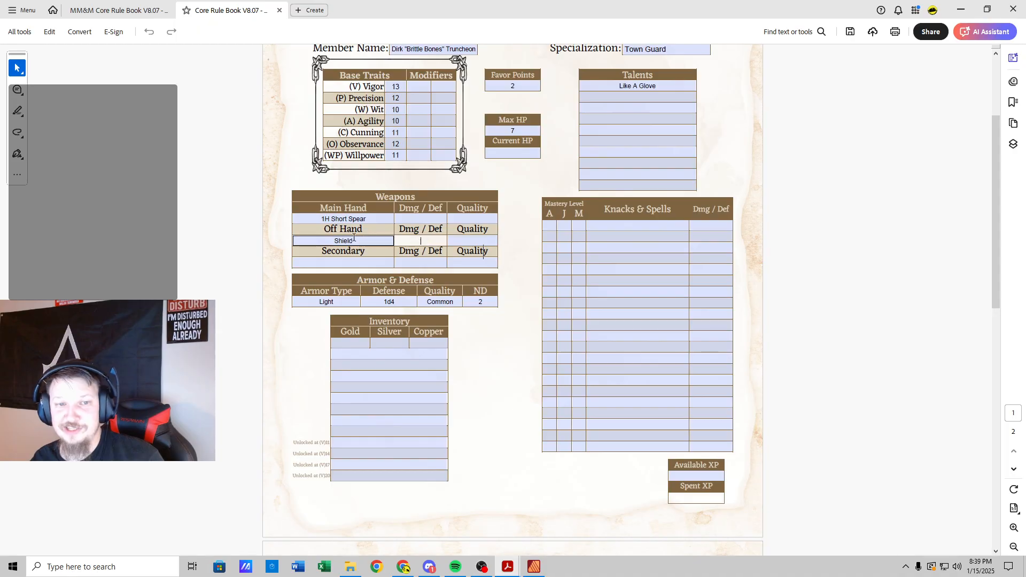
{"action": "double_click", "coordinate": [352, 241]}
{"action": "key", "text": "BackSpace"}
{"action": "double_click", "coordinate": [343, 220]}
{"action": "key", "text": "BackSpace"}
Step: Empty the Armor & Defense row: armor type, defense, quality and ND
{"action": "double_click", "coordinate": [334, 302]}
{"action": "key", "text": "BackSpace"}
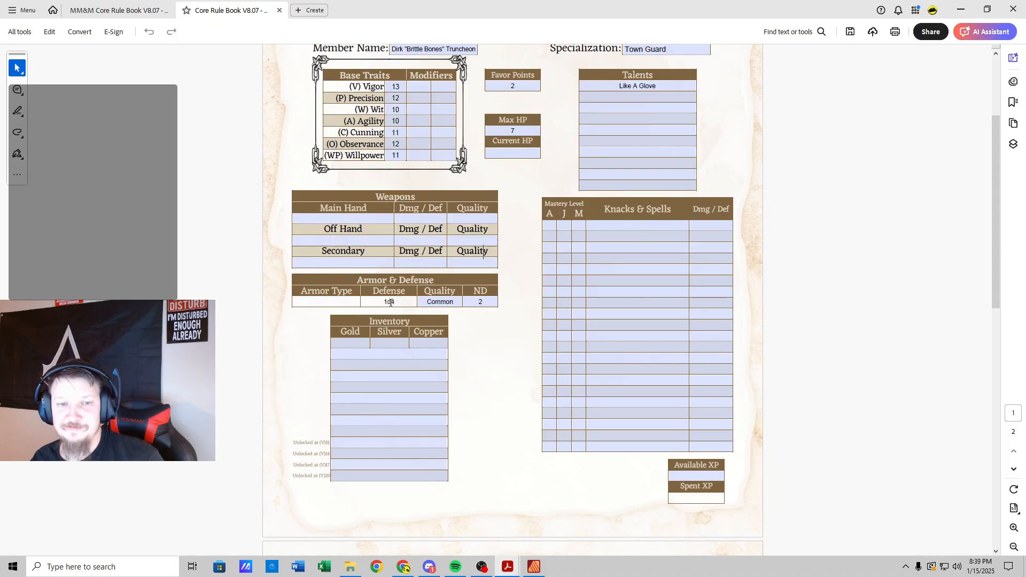
{"action": "double_click", "coordinate": [389, 302]}
{"action": "key", "text": "BackSpace"}
{"action": "double_click", "coordinate": [440, 301]}
{"action": "key", "text": "BackSpace"}
{"action": "double_click", "coordinate": [481, 302]}
{"action": "key", "text": "BackSpace"}
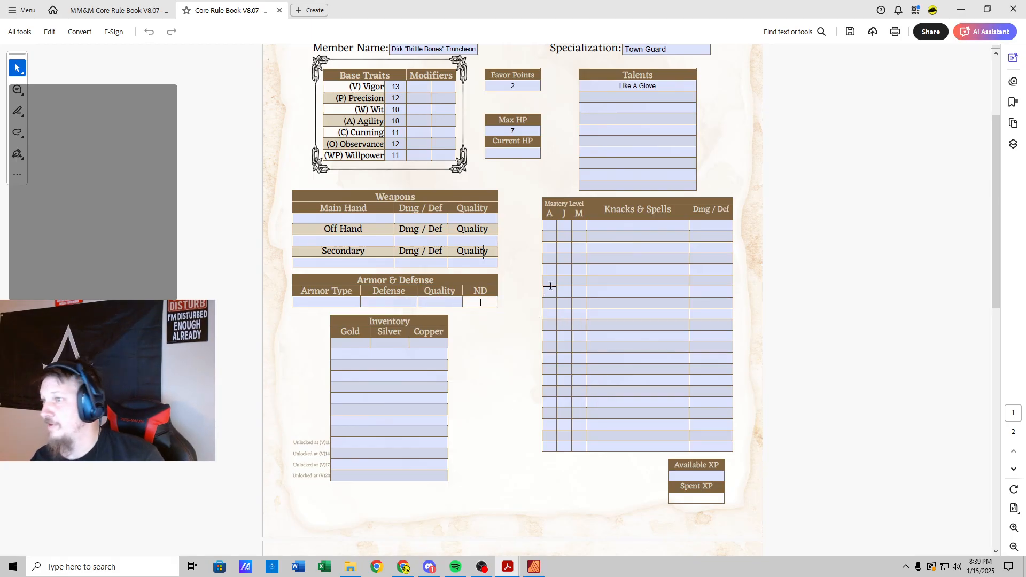
Step: Clear the member name, class, specialization and race from the sheet's header
{"action": "scroll", "coordinate": [451, 262], "scroll_direction": "up", "scroll_amount": 3}
{"action": "left_click_drag", "start_coordinate": [391, 202], "coordinate": [476, 202]}
{"action": "key", "text": "BackSpace"}
{"action": "double_click", "coordinate": [616, 189]}
{"action": "key", "text": "BackSpace"}
{"action": "key", "text": "Tab"}
{"action": "key", "text": "BackSpace"}
{"action": "double_click", "coordinate": [603, 173]}
{"action": "key", "text": "BackSpace"}
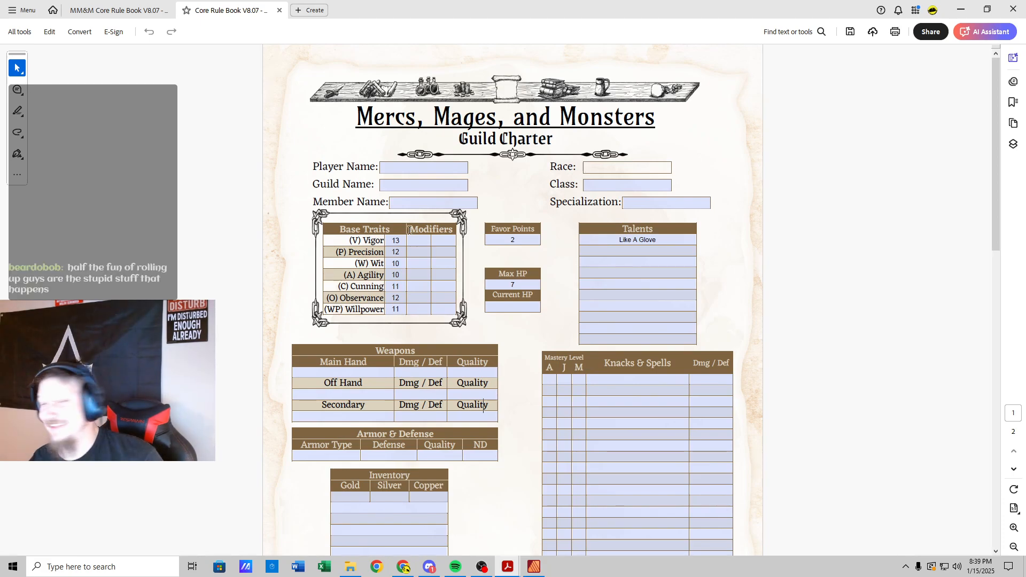
Step: Clear all seven base trait values, from Vigor through Willpower
{"action": "double_click", "coordinate": [395, 241]}
{"action": "key", "text": "BackSpace"}
{"action": "double_click", "coordinate": [394, 254]}
{"action": "key", "text": "BackSpace"}
{"action": "double_click", "coordinate": [395, 264]}
{"action": "key", "text": "BackSpace"}
{"action": "double_click", "coordinate": [395, 274]}
{"action": "key", "text": "BackSpace"}
{"action": "double_click", "coordinate": [395, 286]}
{"action": "key", "text": "BackSpace"}
{"action": "double_click", "coordinate": [395, 298]}
{"action": "key", "text": "BackSpace"}
{"action": "double_click", "coordinate": [395, 309]}
{"action": "key", "text": "BackSpace"}
Step: Clear the Max HP value and remove the Like A Glove talent
{"action": "double_click", "coordinate": [513, 285]}
{"action": "key", "text": "BackSpace"}
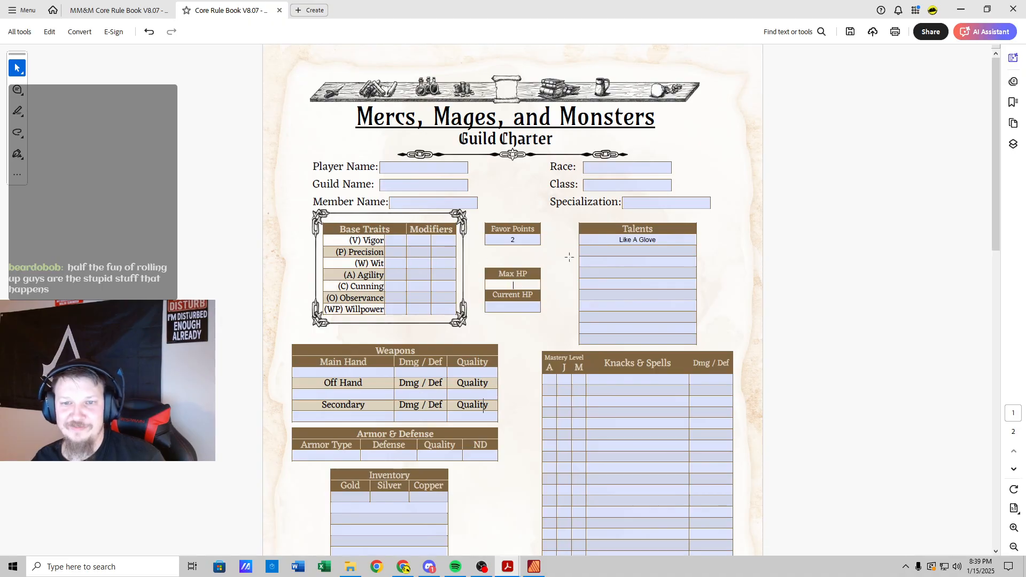
{"action": "triple_click", "coordinate": [637, 240]}
{"action": "key", "text": "BackSpace"}
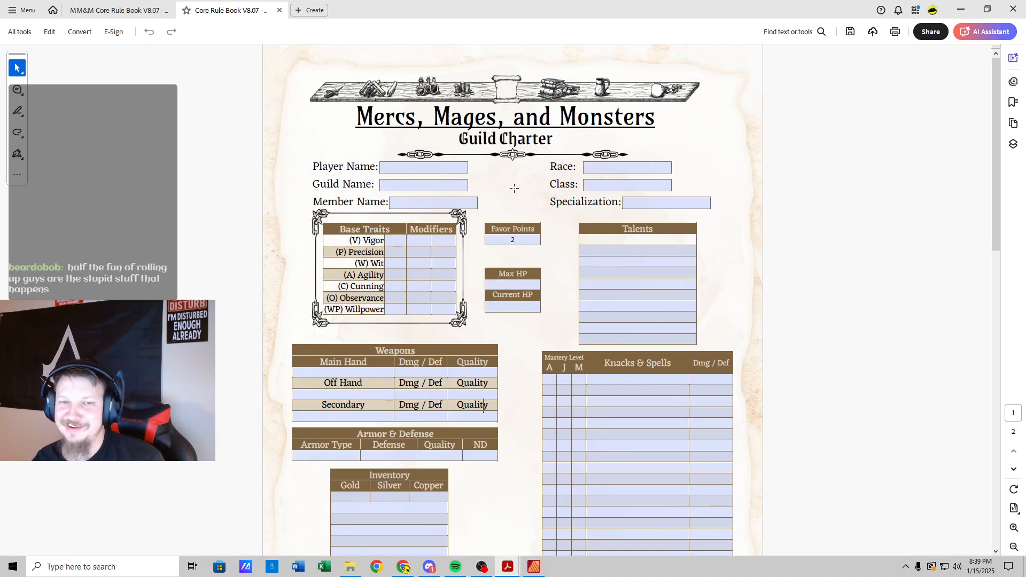
Step: Consult the rule book's character creation steps and race overview, and enter Dwarf as the race on the cleared sheet
{"action": "left_click", "coordinate": [126, 10]}
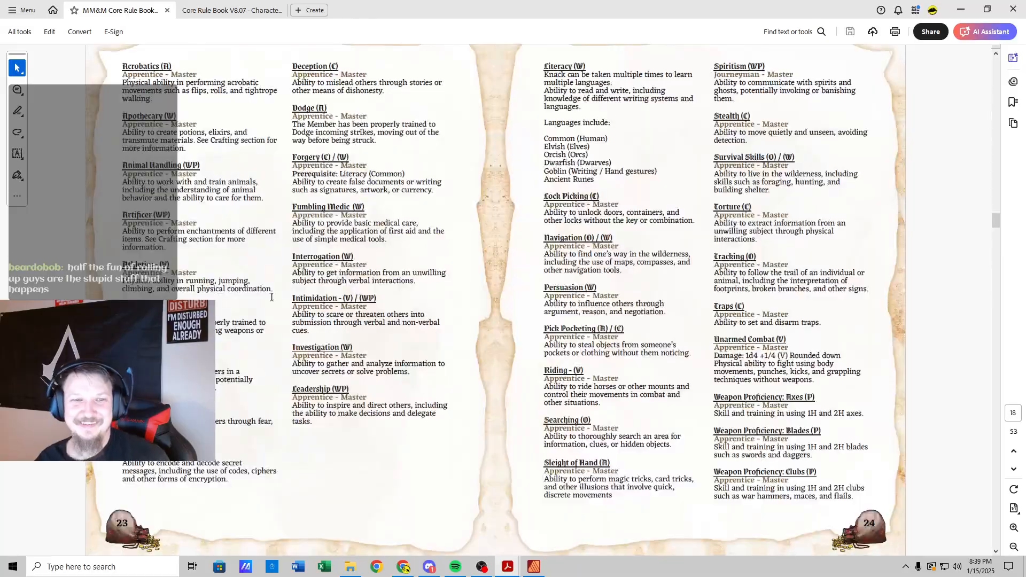
{"action": "scroll", "coordinate": [271, 297], "scroll_direction": "up", "scroll_amount": 3}
{"action": "left_click_drag", "start_coordinate": [996, 218], "coordinate": [987, 151]}
{"action": "scroll", "coordinate": [467, 275], "scroll_direction": "up", "scroll_amount": 1}
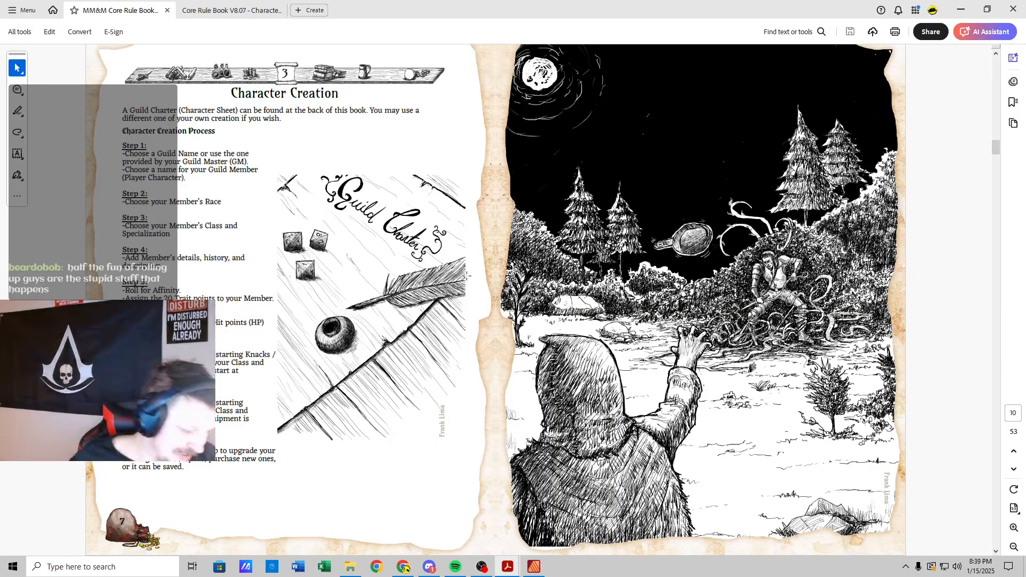
{"action": "scroll", "coordinate": [467, 277], "scroll_direction": "down", "scroll_amount": 10}
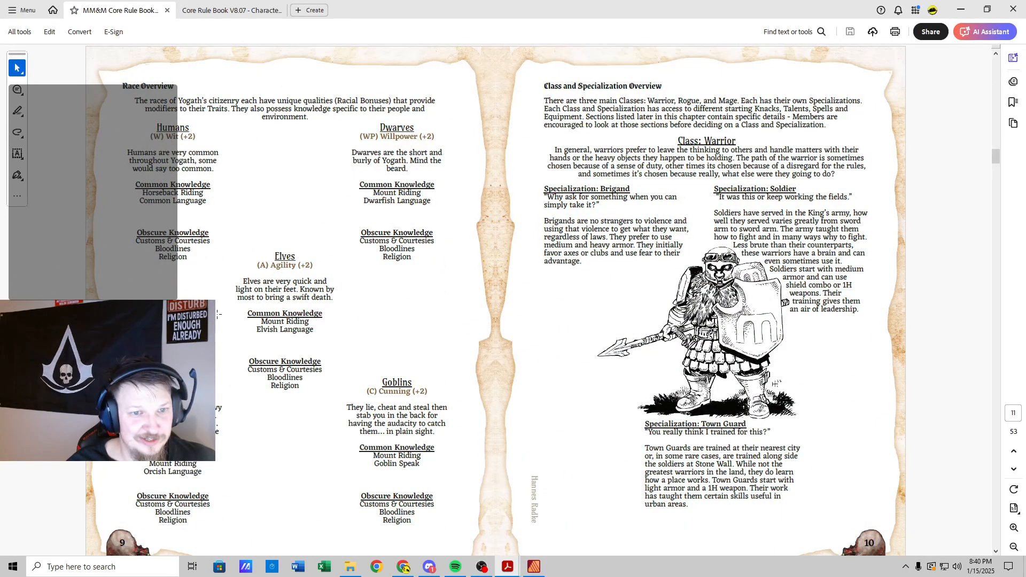
{"action": "scroll", "coordinate": [219, 314], "scroll_direction": "up", "scroll_amount": 1}
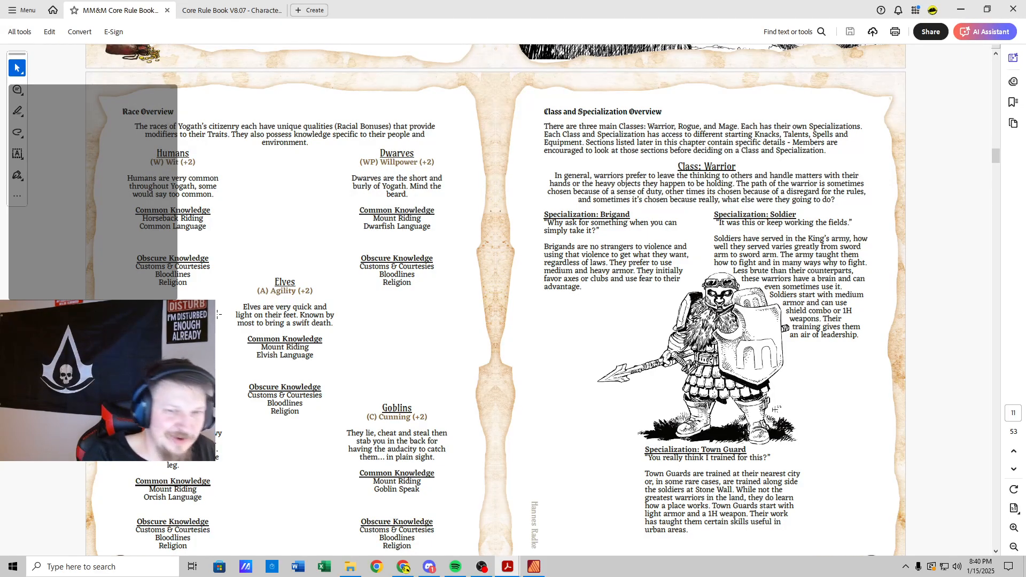
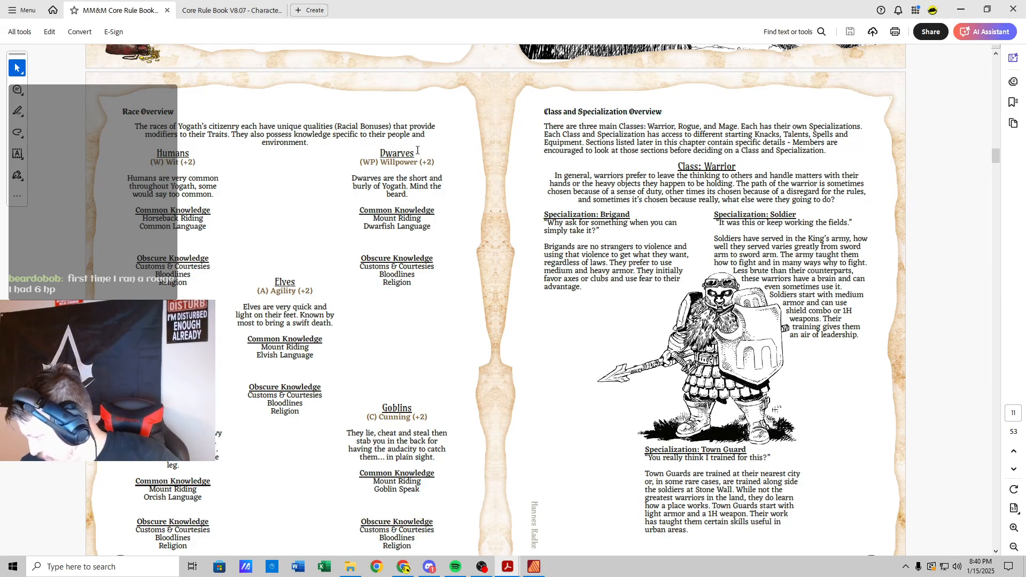
{"action": "left_click", "coordinate": [205, 8]}
{"action": "left_click", "coordinate": [625, 168]}
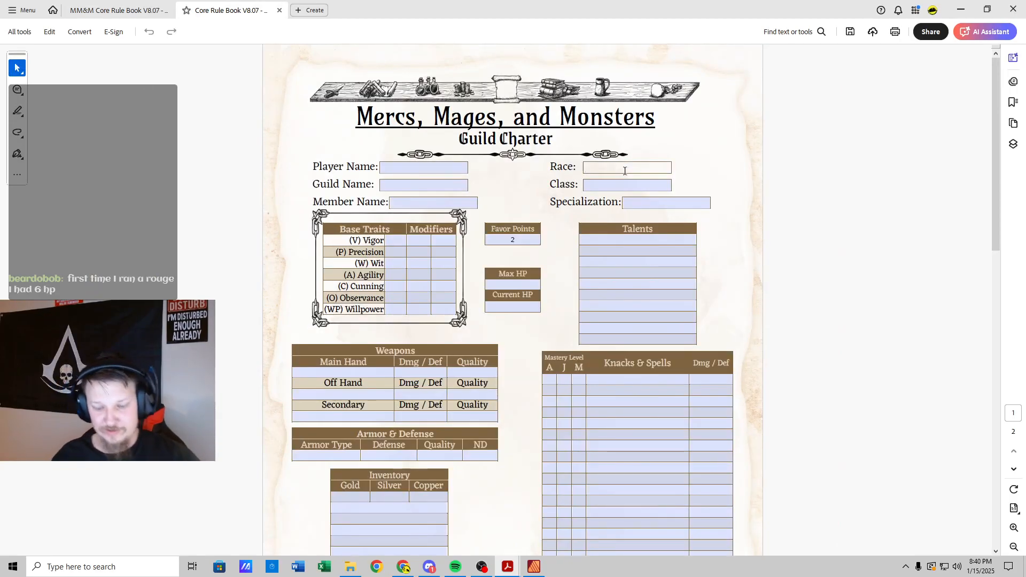
{"action": "type", "text": "Dwarf"}
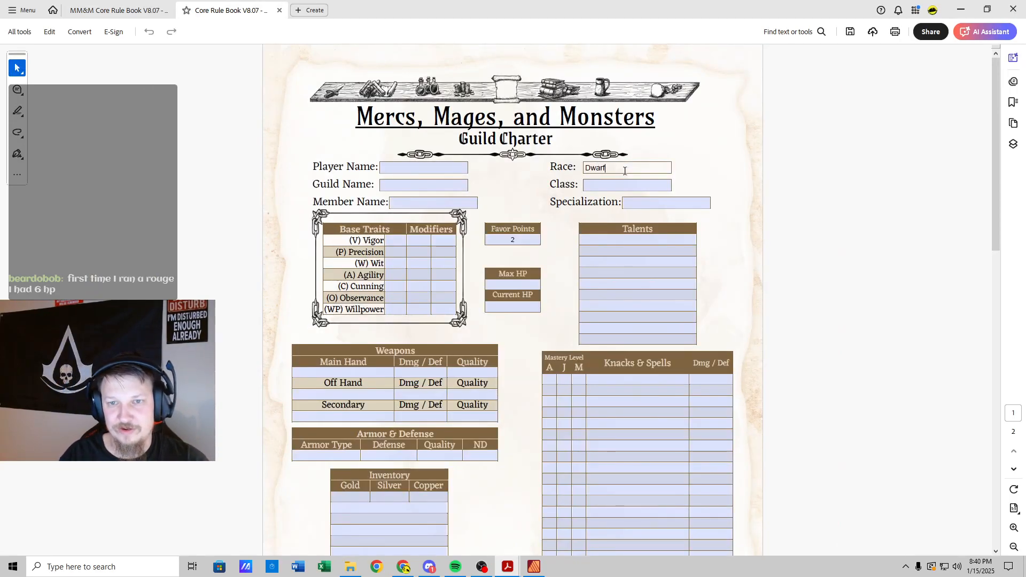
Step: Enter Rogue as the class and move on to the Specialization field
{"action": "key", "text": "Tab"}
{"action": "key", "text": "Tab"}
{"action": "type", "text": "Rog"}
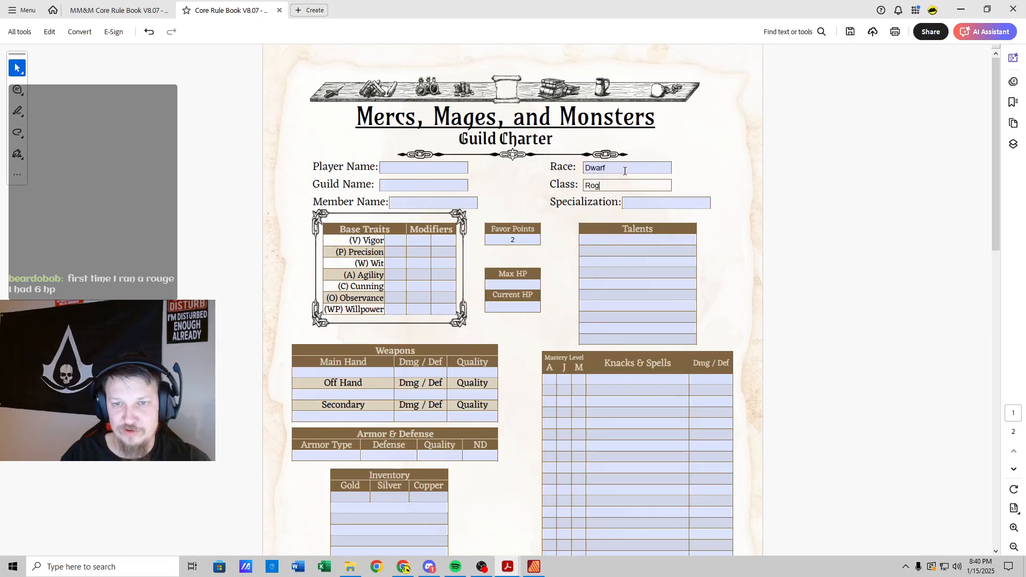
{"action": "key", "text": "Tab"}
{"action": "key", "text": "Tab"}
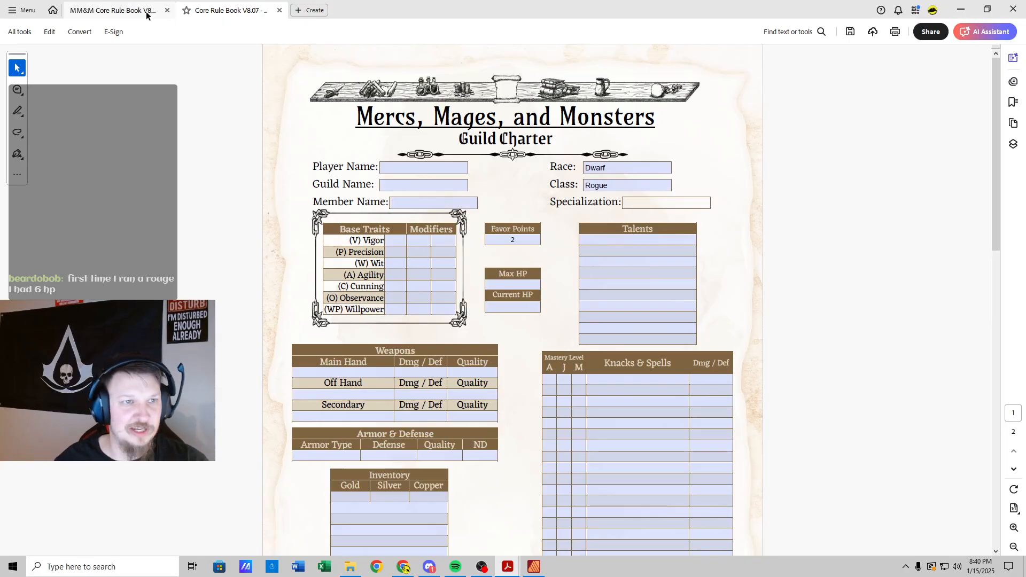
Step: Consult the rule book's Rogue class page and enter Assassin as the specialization on the character sheet
{"action": "left_click", "coordinate": [146, 10]}
{"action": "scroll", "coordinate": [340, 297], "scroll_direction": "down", "scroll_amount": 10}
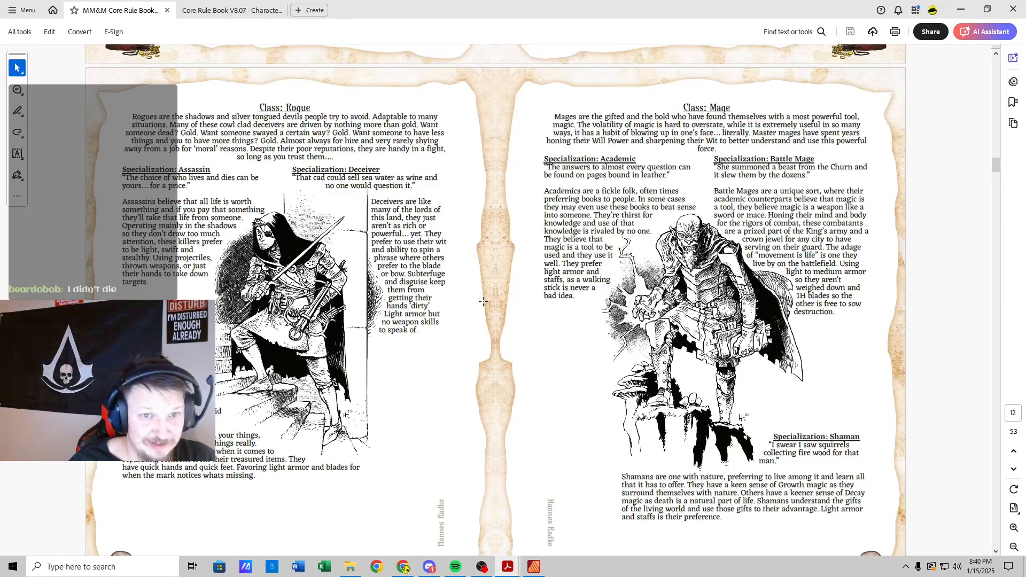
{"action": "left_click", "coordinate": [225, 10]}
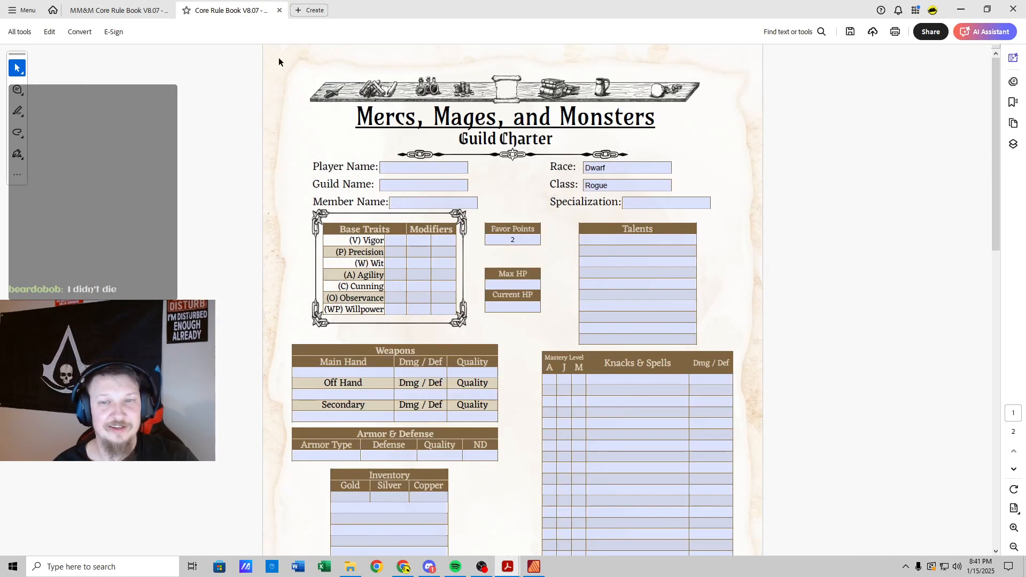
{"action": "left_click", "coordinate": [644, 204]}
{"action": "type", "text": "h"}
{"action": "key", "text": "BackSpace"}
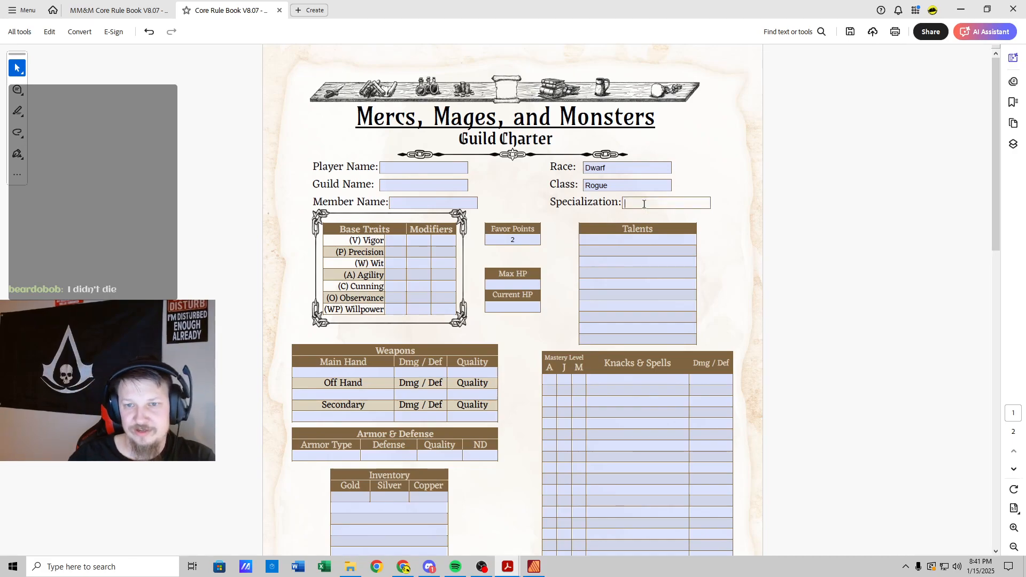
{"action": "type", "text": "Assa"}
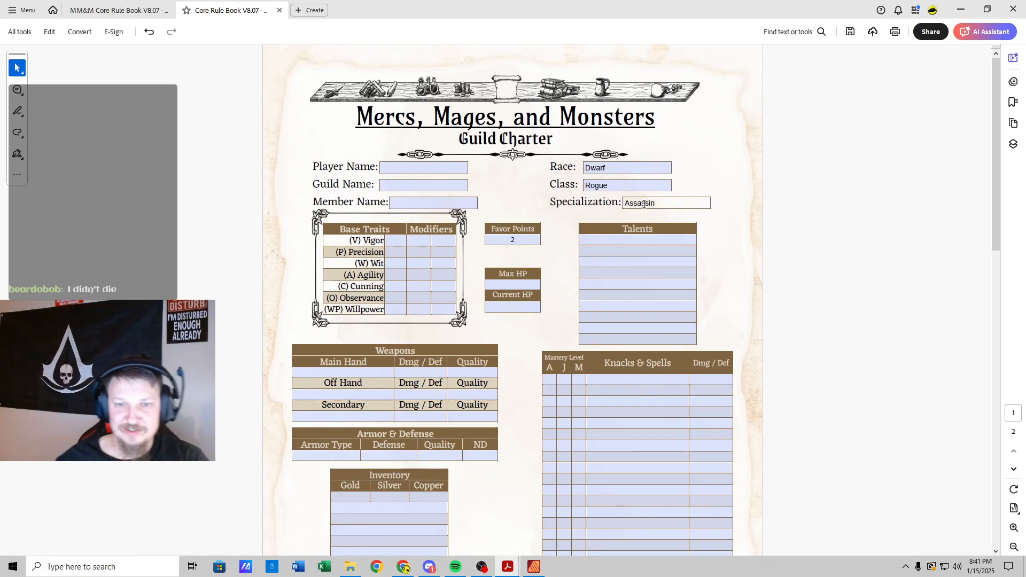
{"action": "type", "text": "ssin"}
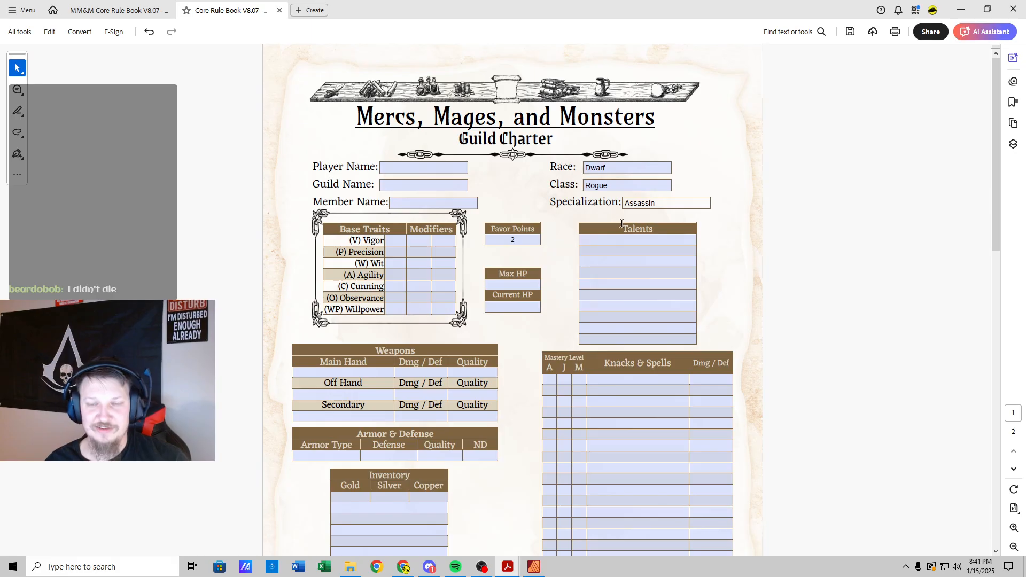
Step: Look up the Assassin's assigned talent in the rule book's Rogue table and enter Knife in the Dark as the first talent
{"action": "left_click", "coordinate": [107, 10]}
{"action": "scroll", "coordinate": [201, 254], "scroll_direction": "down", "scroll_amount": 15}
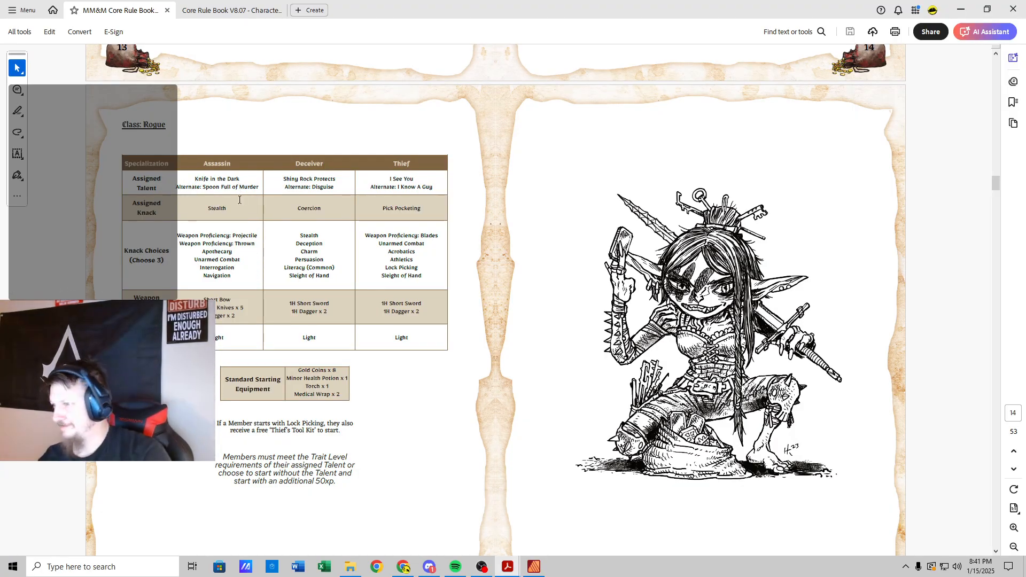
{"action": "left_click", "coordinate": [219, 10]}
{"action": "left_click", "coordinate": [607, 238]}
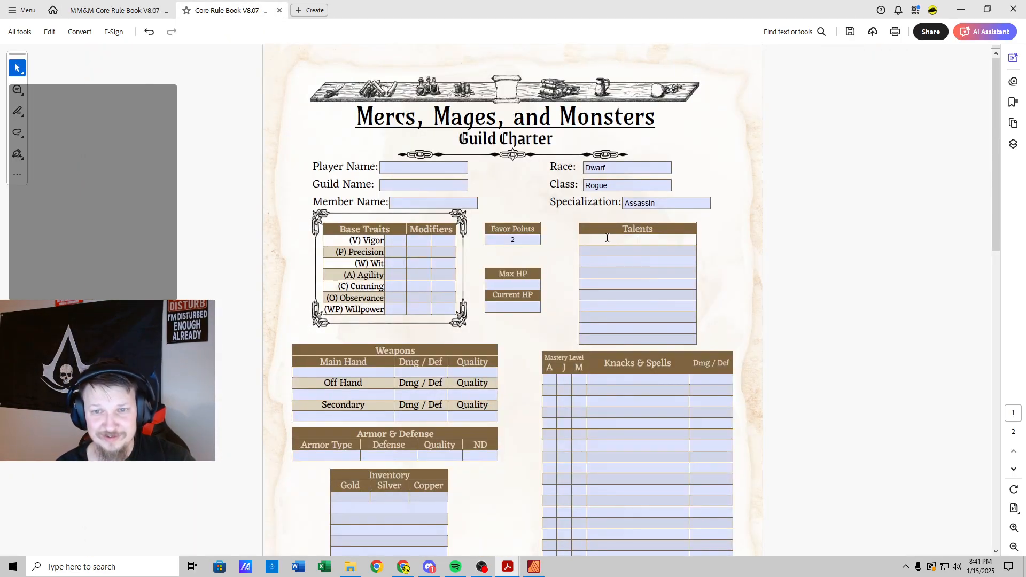
{"action": "type", "text": "Knife in the Dark"}
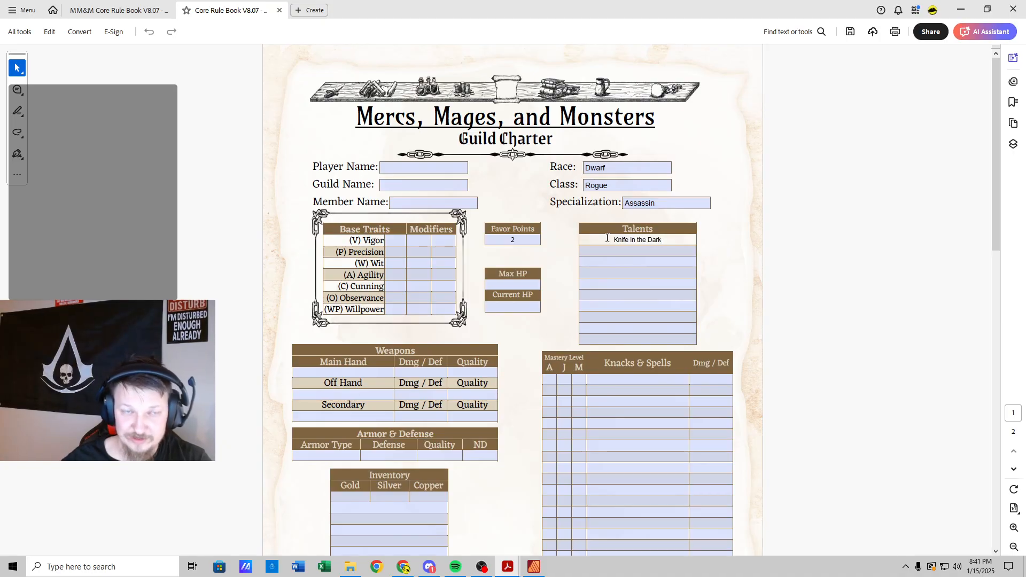
Step: Check the Assassin's assigned knack in the rule book, enter Stealth as the first knack, and mark it at Apprentice level with an x
{"action": "left_click", "coordinate": [123, 10]}
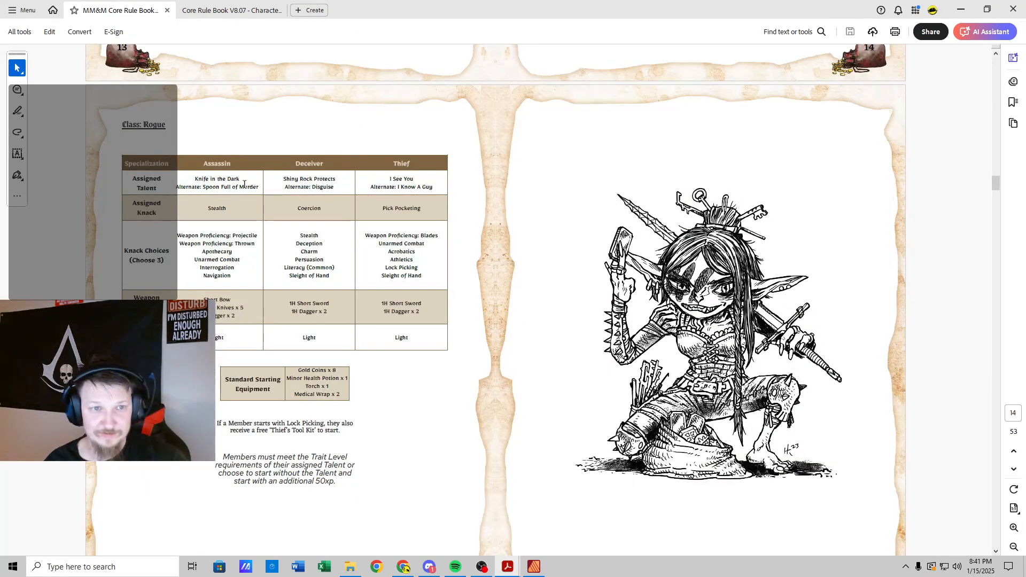
{"action": "left_click", "coordinate": [230, 10]}
{"action": "left_click", "coordinate": [641, 381]}
{"action": "left_click", "coordinate": [650, 377]}
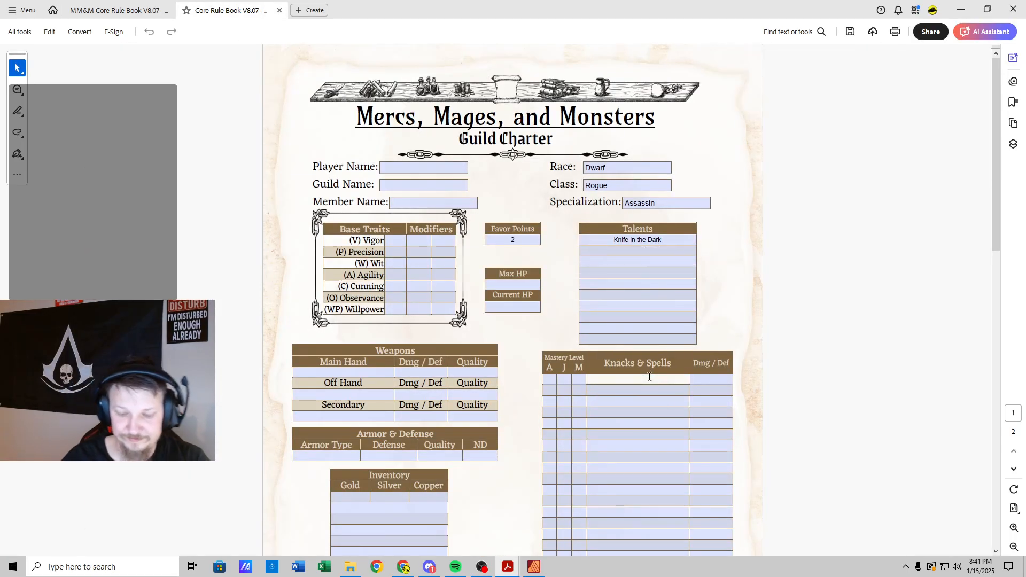
{"action": "type", "text": "Stealth"}
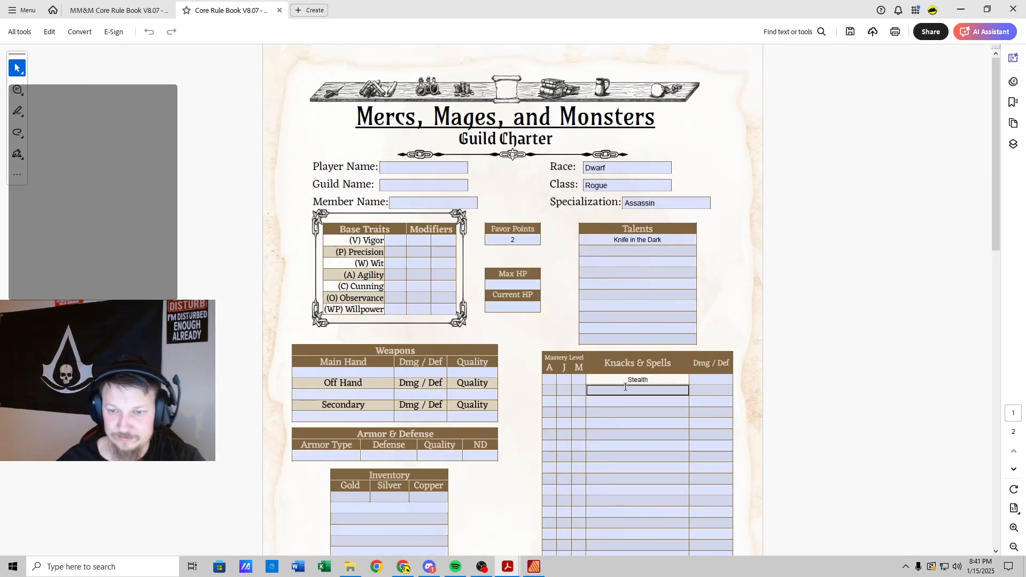
{"action": "left_click", "coordinate": [550, 381]}
{"action": "type", "text": "x"}
Step: Check the Assassin knack choices, add "Wpn. Pro - Projectile" as the second knack, and mark it at Apprentice level with an x
{"action": "left_click", "coordinate": [637, 392]}
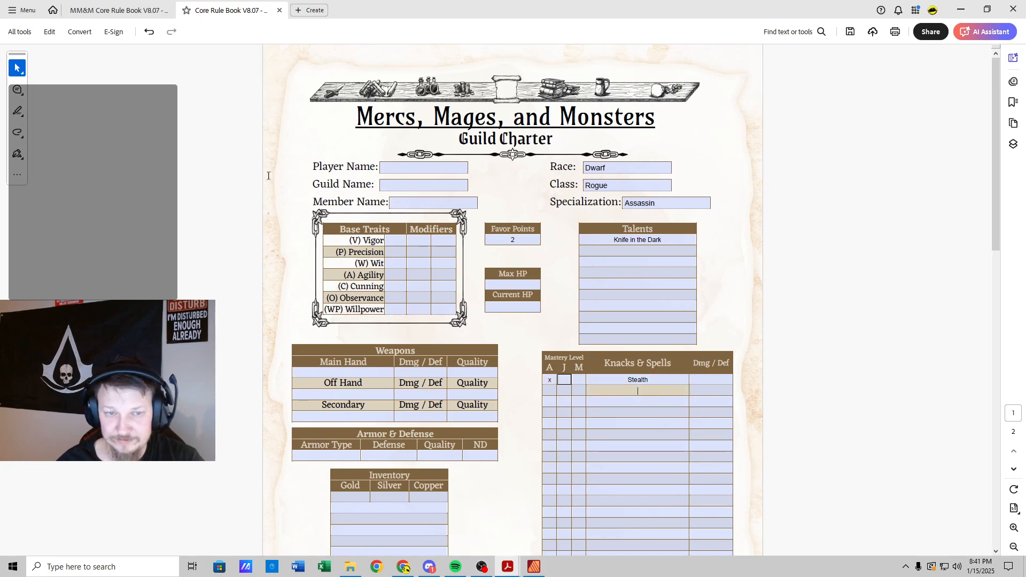
{"action": "left_click", "coordinate": [119, 10]}
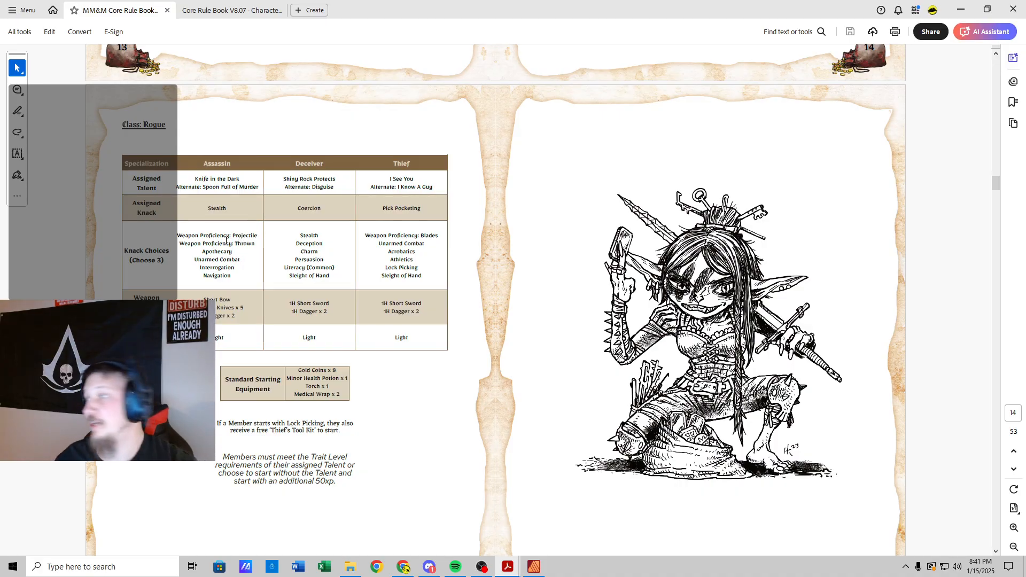
{"action": "left_click", "coordinate": [232, 10]}
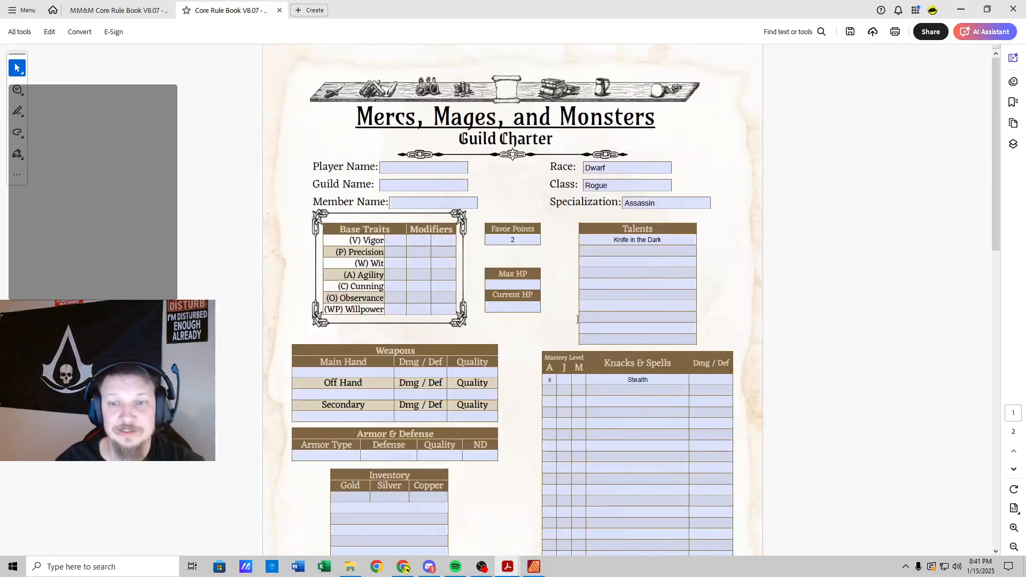
{"action": "left_click", "coordinate": [636, 393]}
{"action": "type", "text": "Wpn. Pro"}
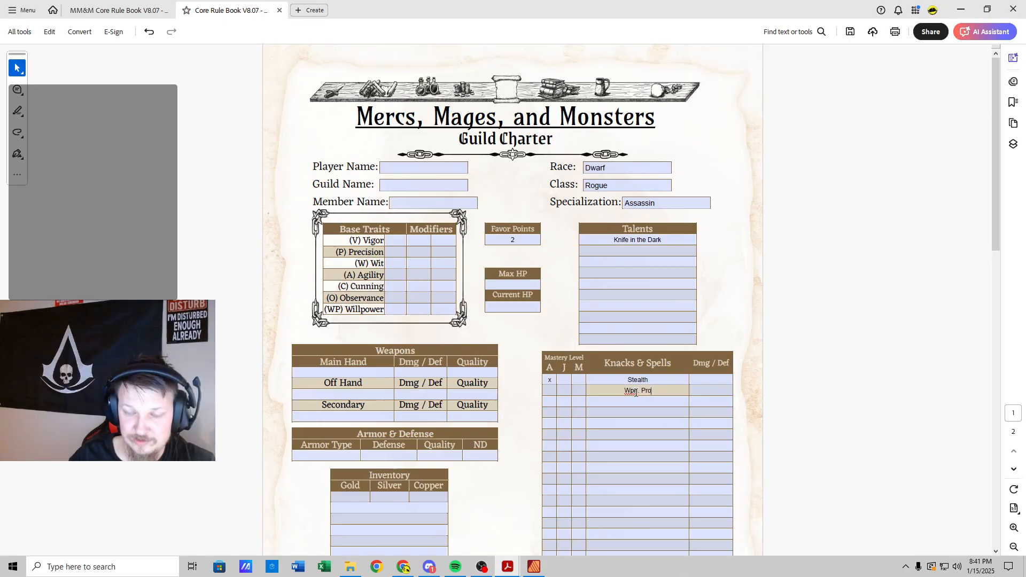
{"action": "type", "text": " - Projectile"}
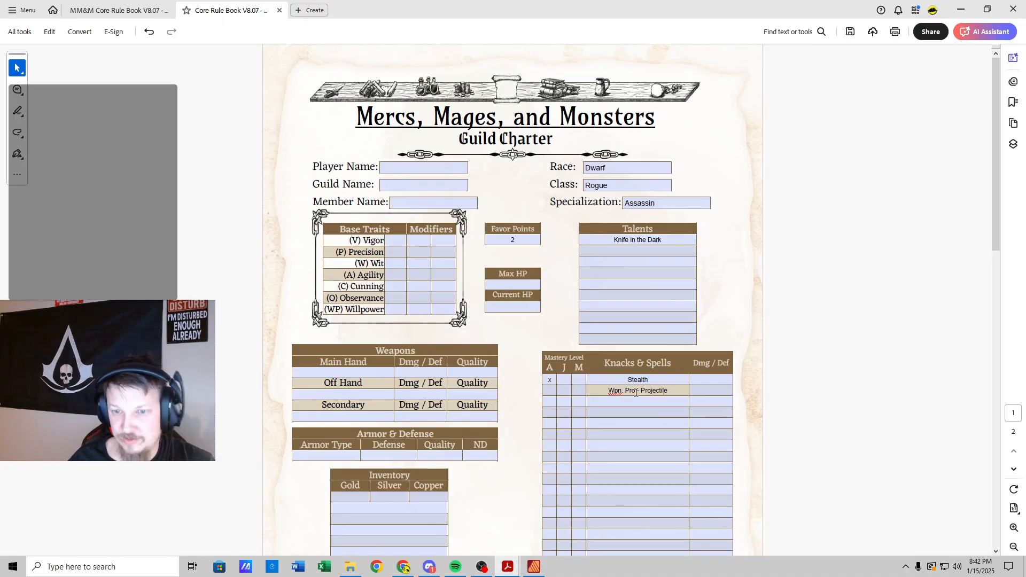
{"action": "left_click", "coordinate": [549, 391]}
{"action": "type", "text": "x"}
Step: Review the Assassin's remaining knack choices and the knack descriptions in the rule book
{"action": "left_click", "coordinate": [636, 402]}
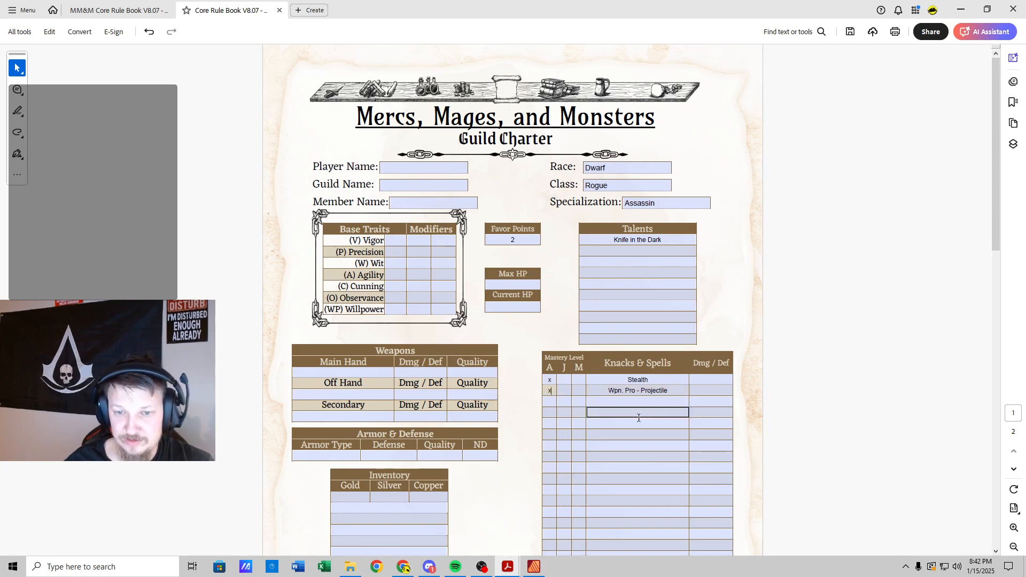
{"action": "left_click", "coordinate": [115, 10]}
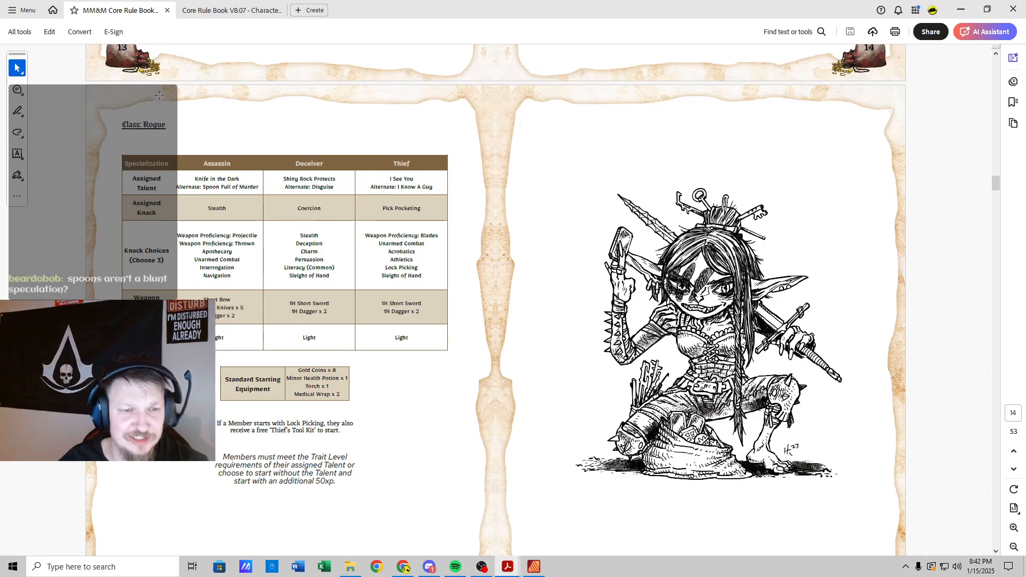
{"action": "left_click", "coordinate": [220, 8]}
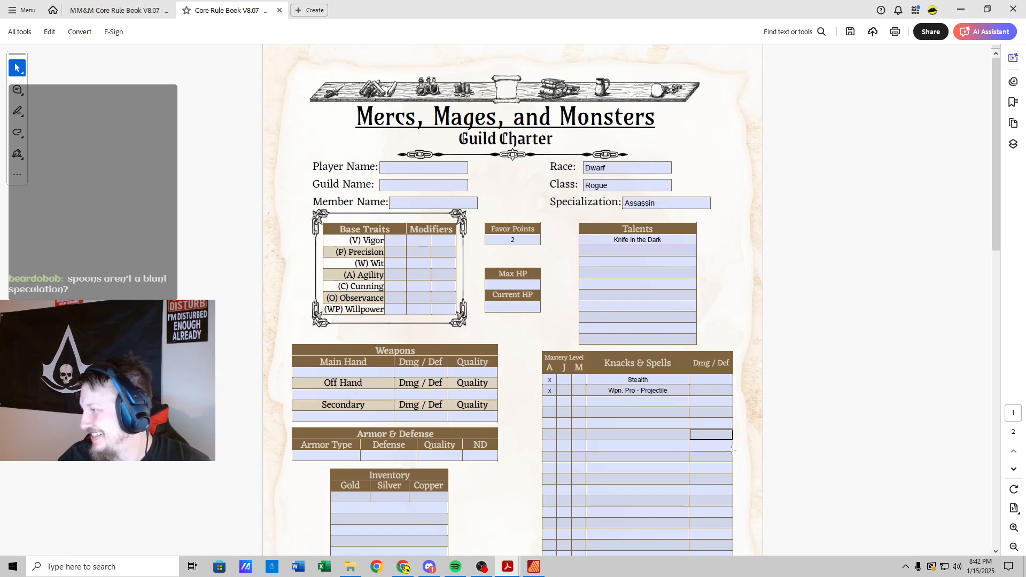
{"action": "left_click", "coordinate": [629, 402]}
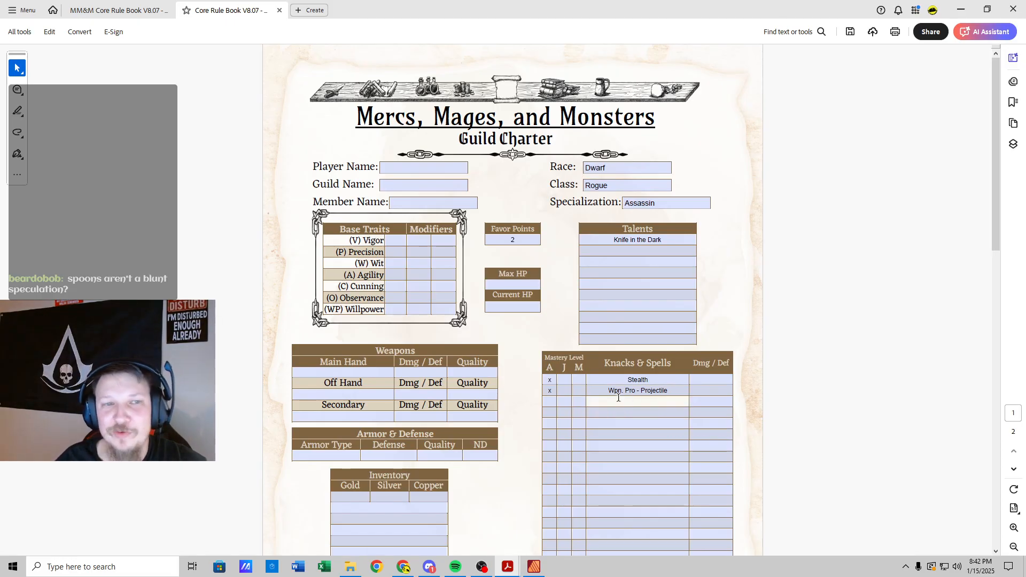
{"action": "left_click", "coordinate": [126, 12]}
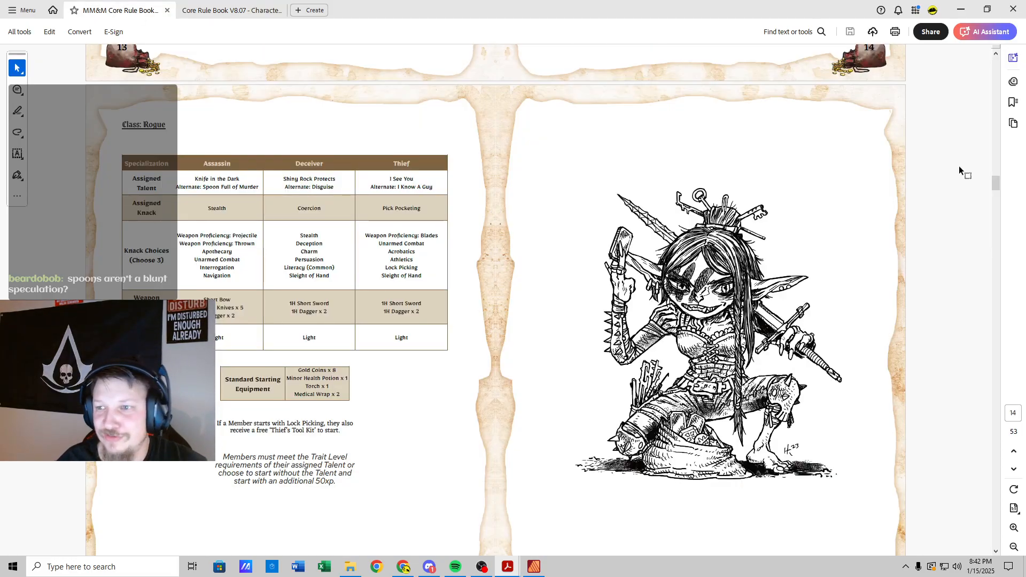
{"action": "left_click_drag", "start_coordinate": [996, 185], "coordinate": [996, 231]}
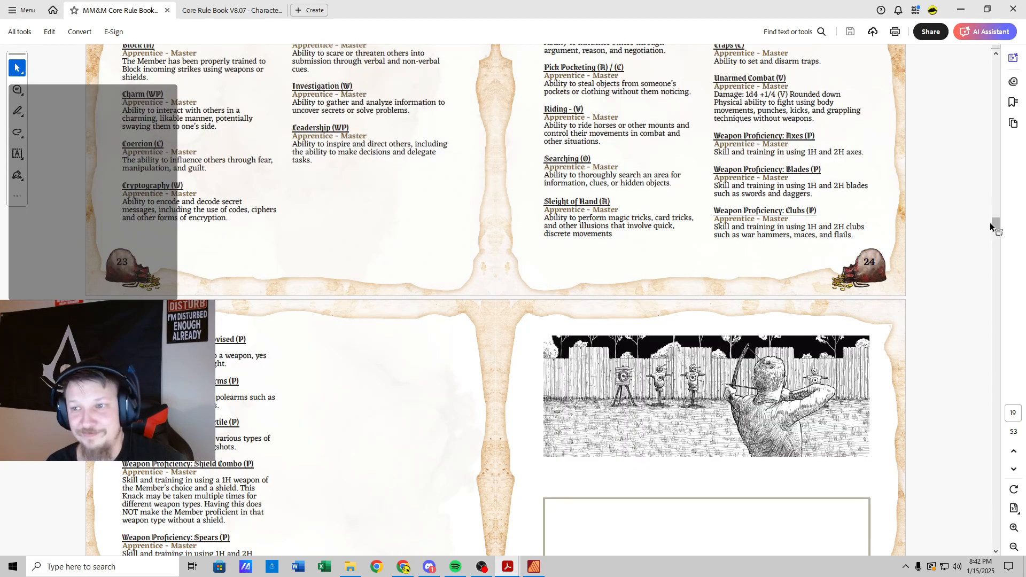
{"action": "left_click_drag", "start_coordinate": [996, 224], "coordinate": [996, 188]}
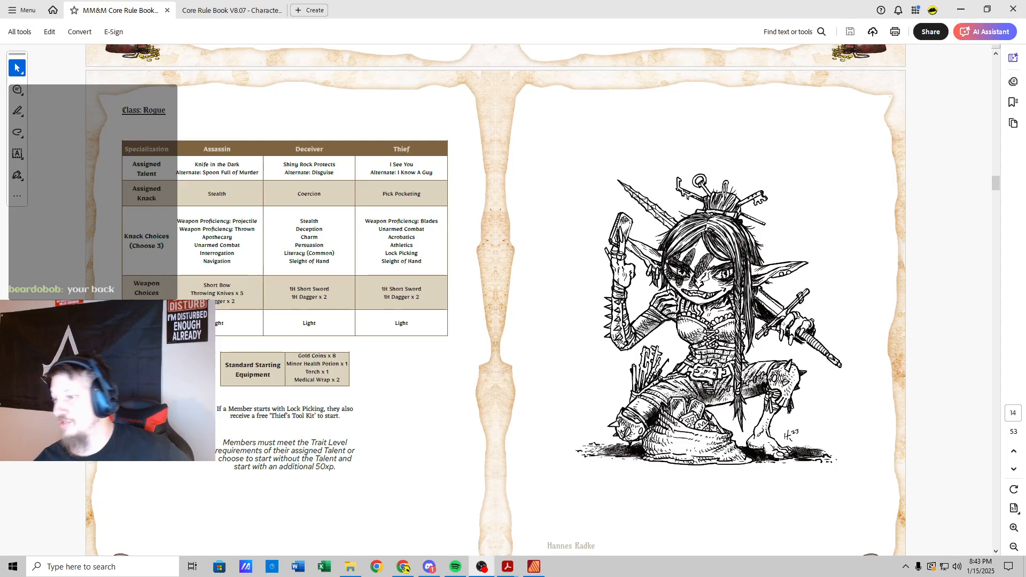
{"action": "left_click", "coordinate": [421, 362]}
{"action": "left_click", "coordinate": [421, 361]}
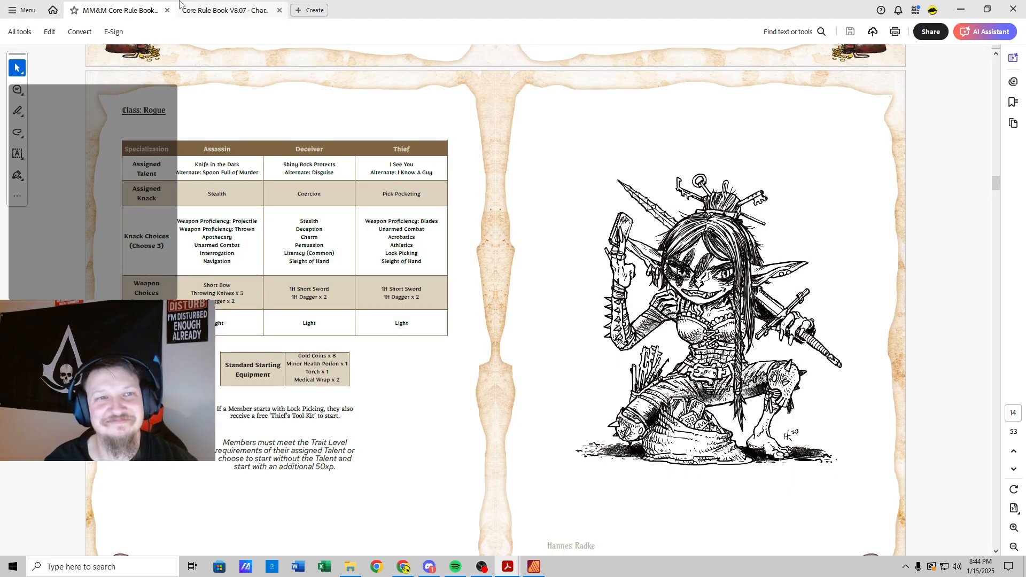
Step: Add Interrogation and navigation as the third and fourth knacks on the sheet, marking both at Apprentice level with an x
{"action": "left_click", "coordinate": [209, 11]}
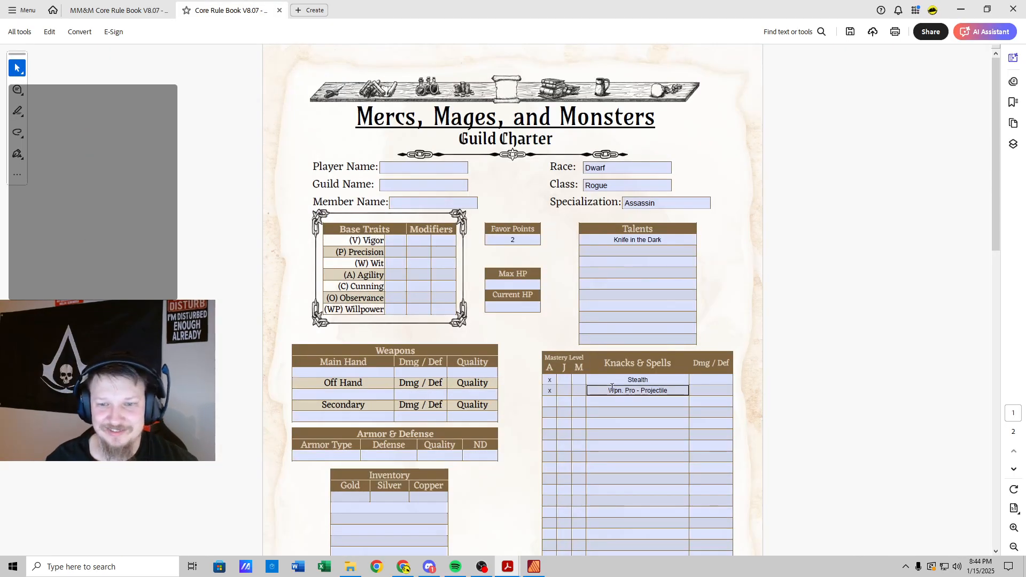
{"action": "left_click", "coordinate": [625, 402]}
{"action": "type", "text": "Int"}
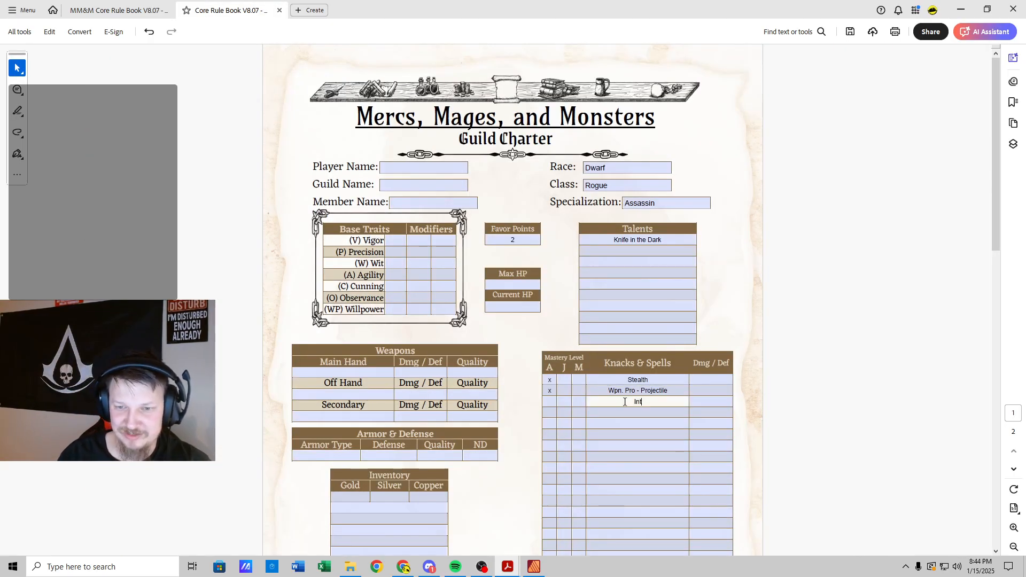
{"action": "type", "text": "errogation"}
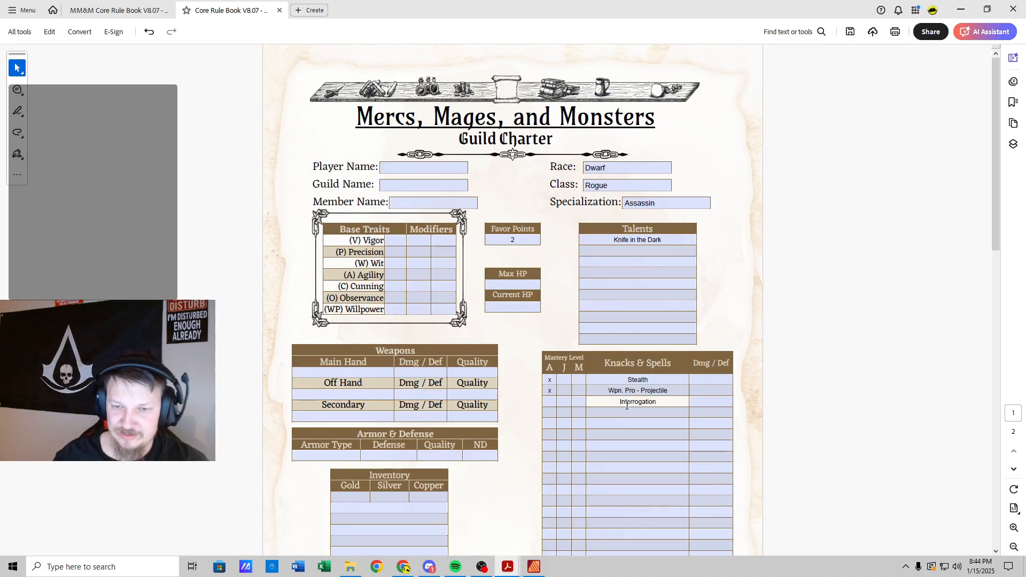
{"action": "left_click", "coordinate": [551, 402]}
{"action": "type", "text": "x"}
{"action": "left_click", "coordinate": [554, 412]}
{"action": "type", "text": "x"}
{"action": "left_click", "coordinate": [619, 413]}
{"action": "type", "text": "navigation"}
Step: Add Improvised Weapon as the fifth knack on the sheet
{"action": "left_click", "coordinate": [616, 423]}
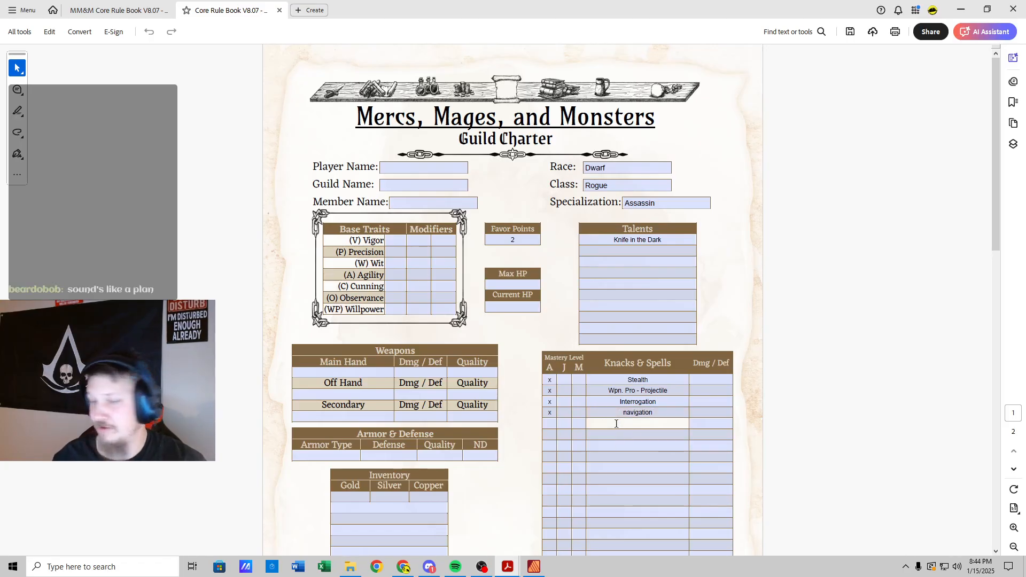
{"action": "type", "text": "Improv"}
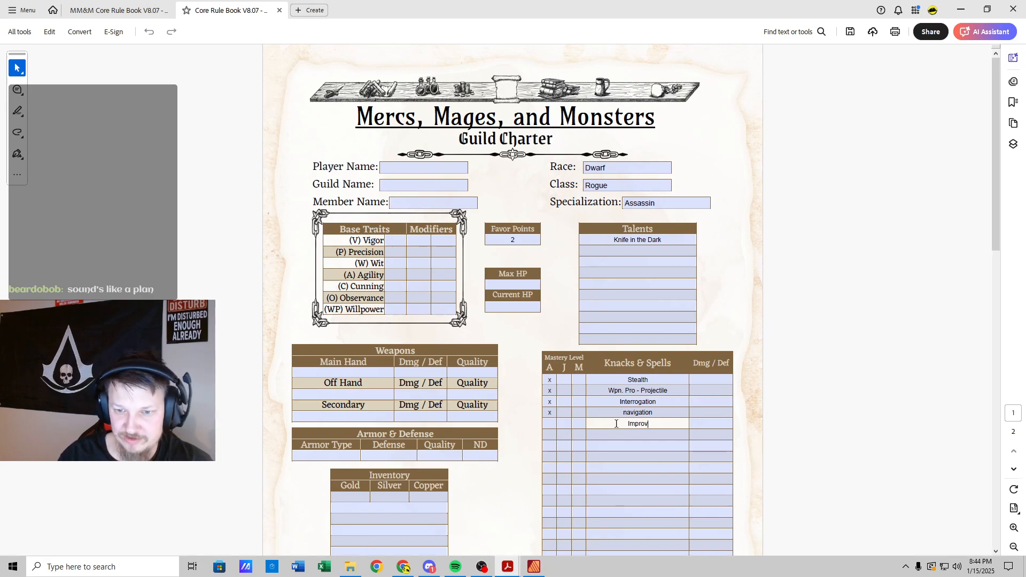
{"action": "type", "text": "ised Weapon"}
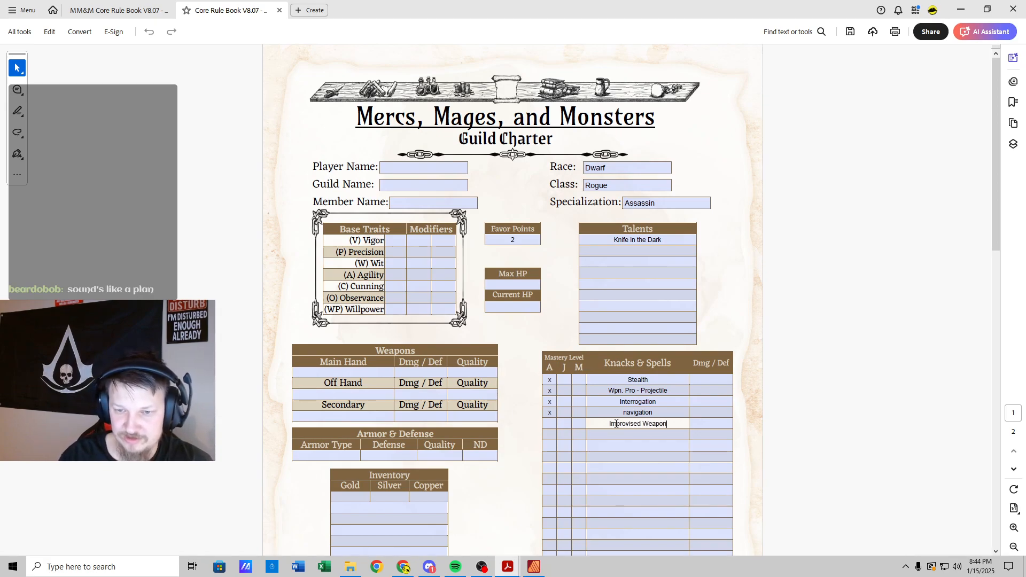
Step: Check the Assassin's weapon choices in the rule book and enter Short Bow with Common quality as the main hand weapon
{"action": "left_click", "coordinate": [135, 6]}
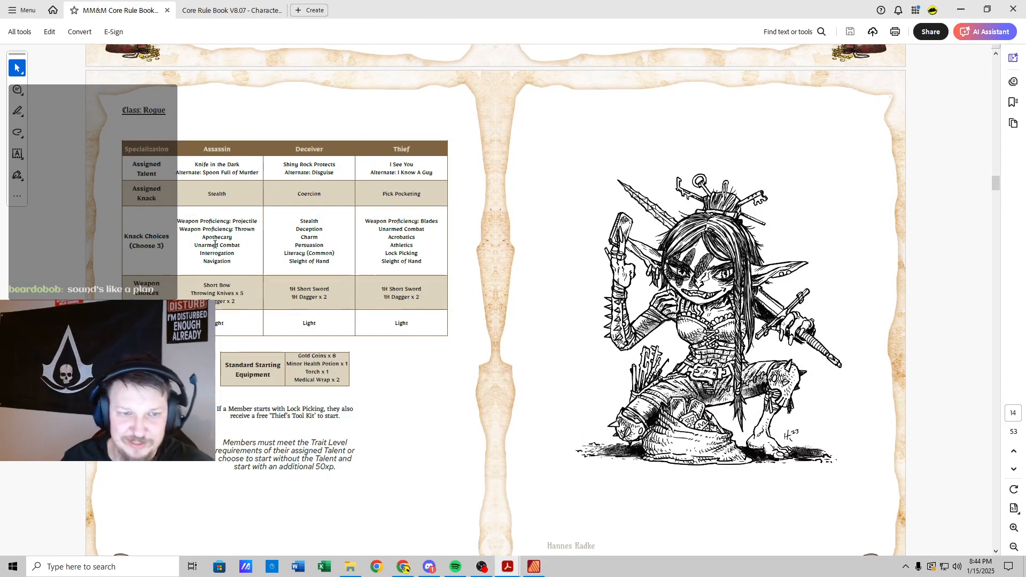
{"action": "left_click", "coordinate": [203, 10]}
{"action": "left_click", "coordinate": [355, 373]}
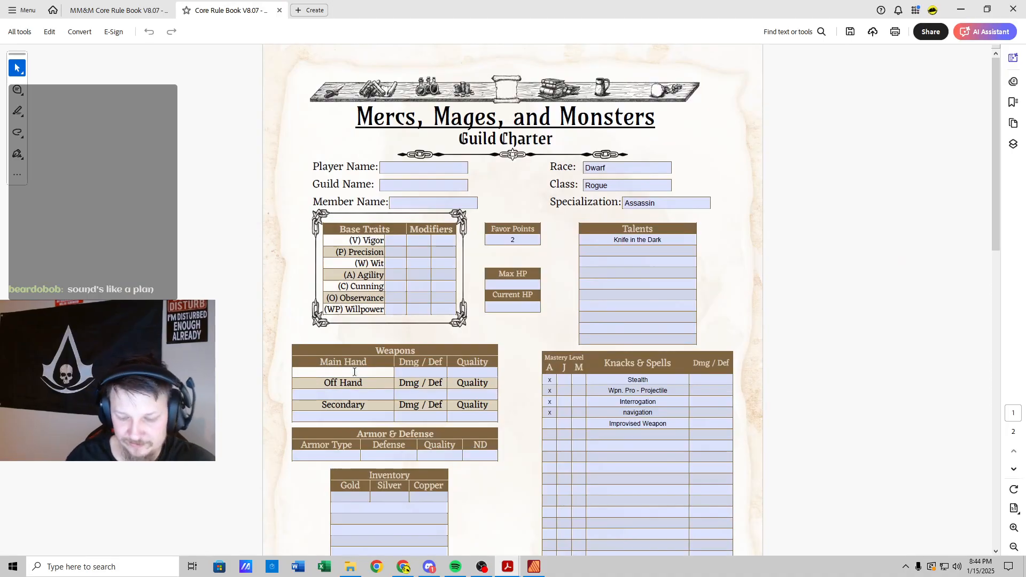
{"action": "type", "text": "Short Bow"}
{"action": "key", "text": "Tab"}
{"action": "key", "text": "Tab"}
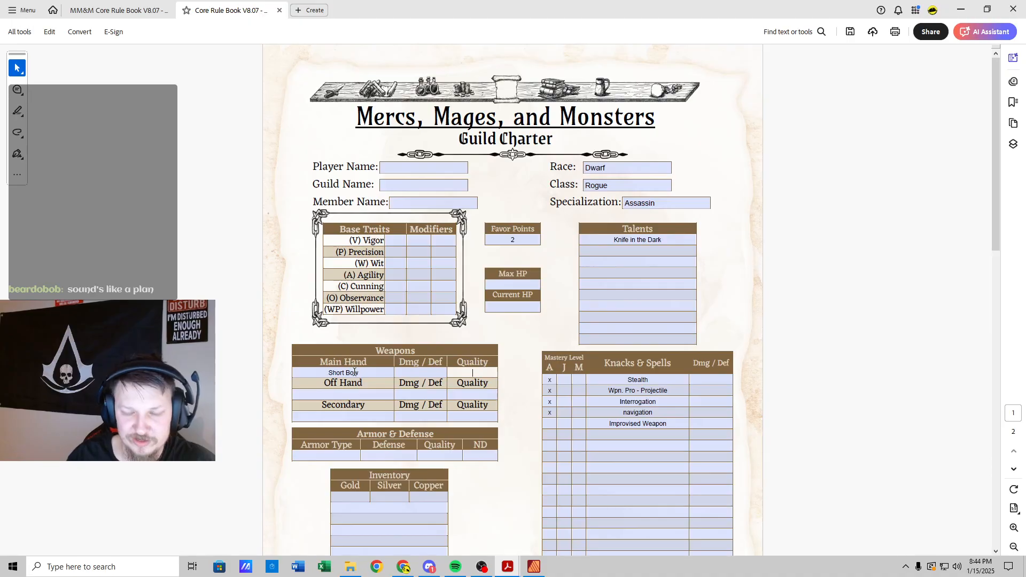
{"action": "type", "text": "Common"}
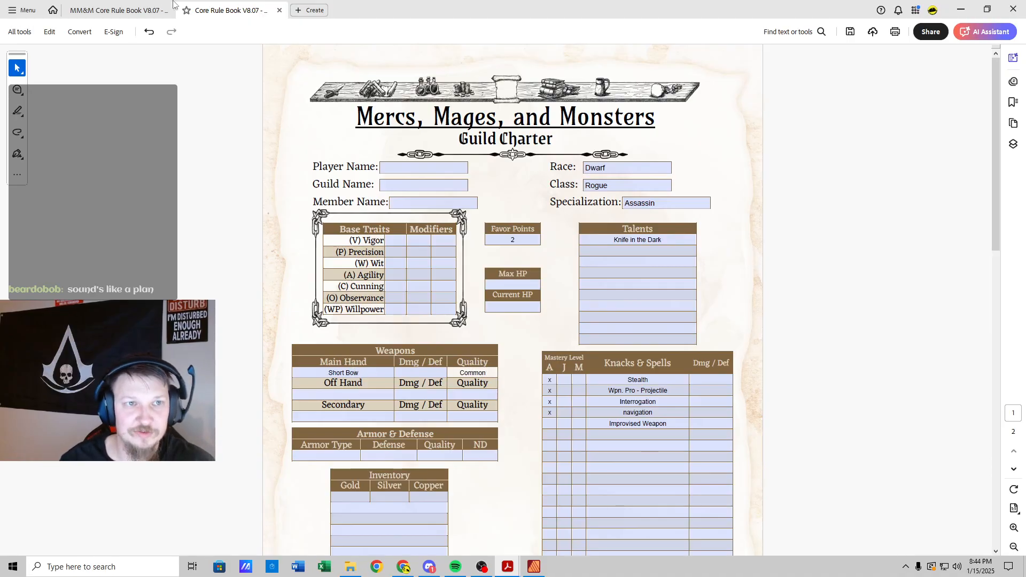
{"action": "left_click", "coordinate": [142, 10]}
{"action": "left_click", "coordinate": [252, 10]}
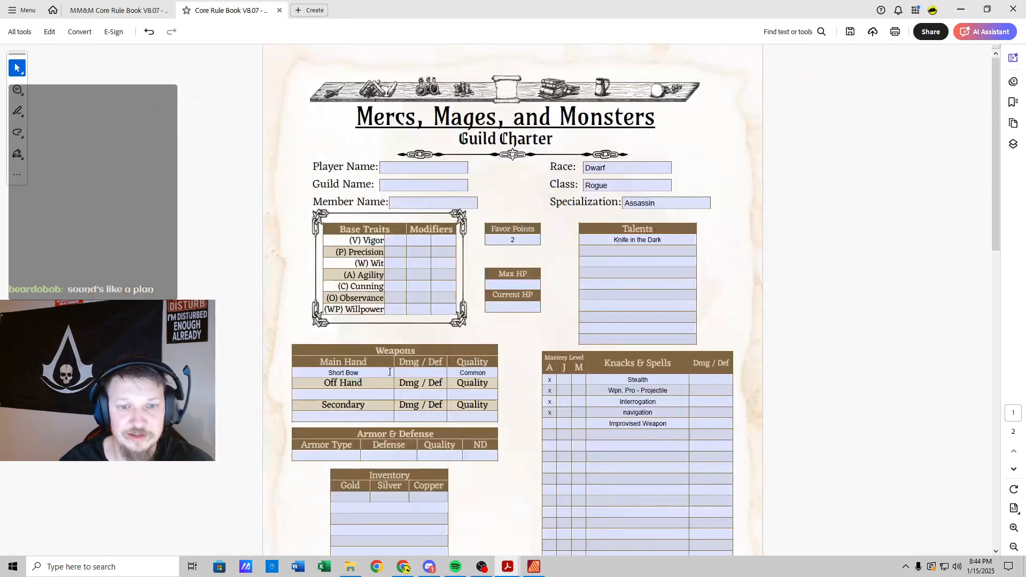
Step: Enter Light as the armor type with Common quality in the Armor & Defense section
{"action": "left_click", "coordinate": [346, 455]}
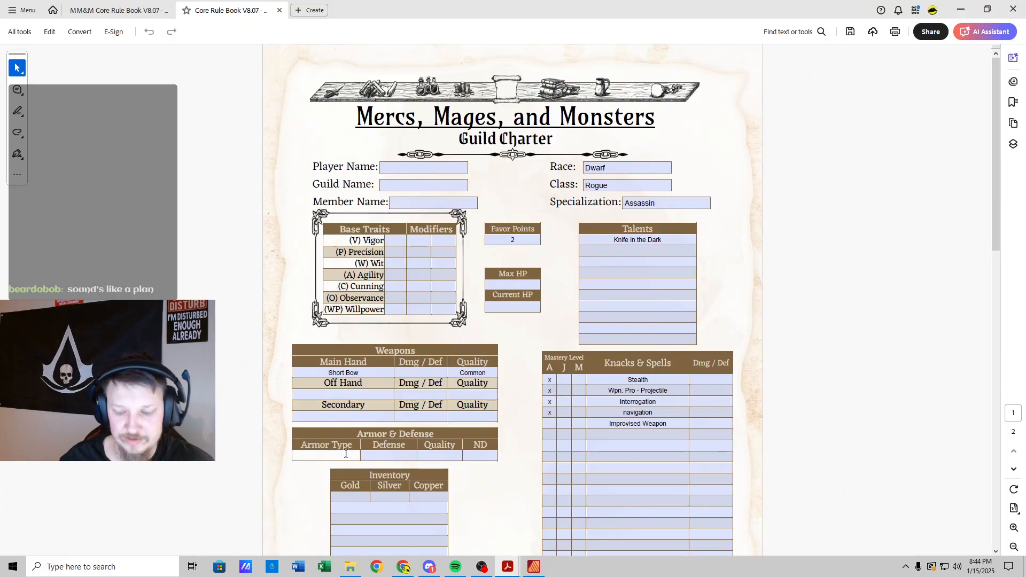
{"action": "key", "text": "Tab"}
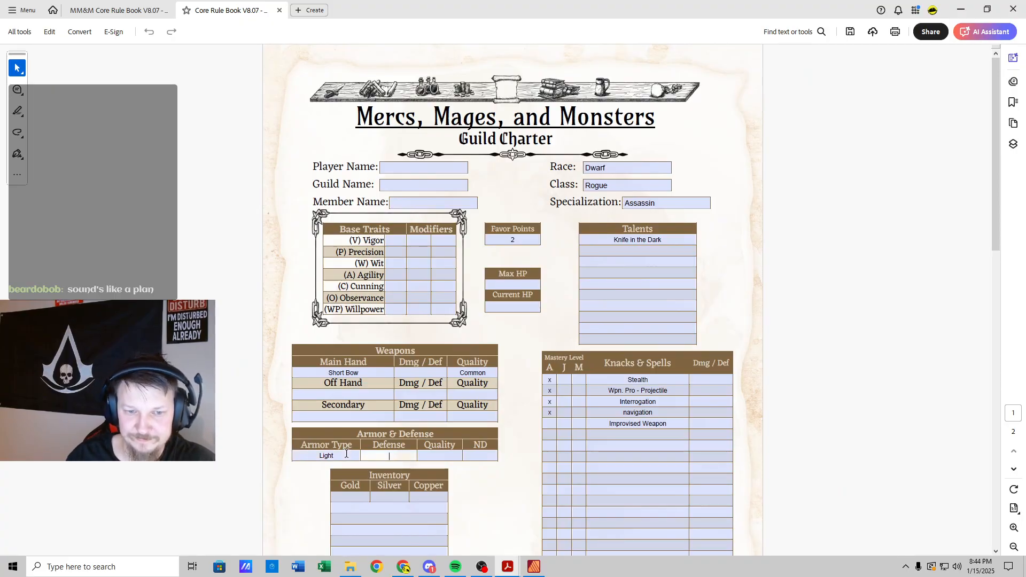
{"action": "key", "text": "Tab"}
{"action": "type", "text": "Common"}
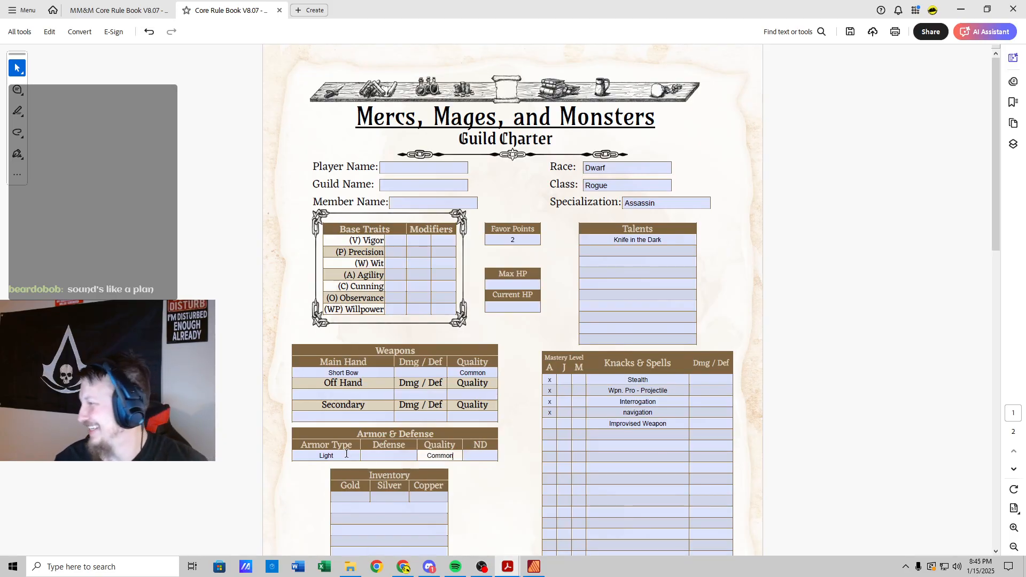
Step: Fill in the Member Name field with the character's first name and surname
{"action": "left_click", "coordinate": [413, 204]}
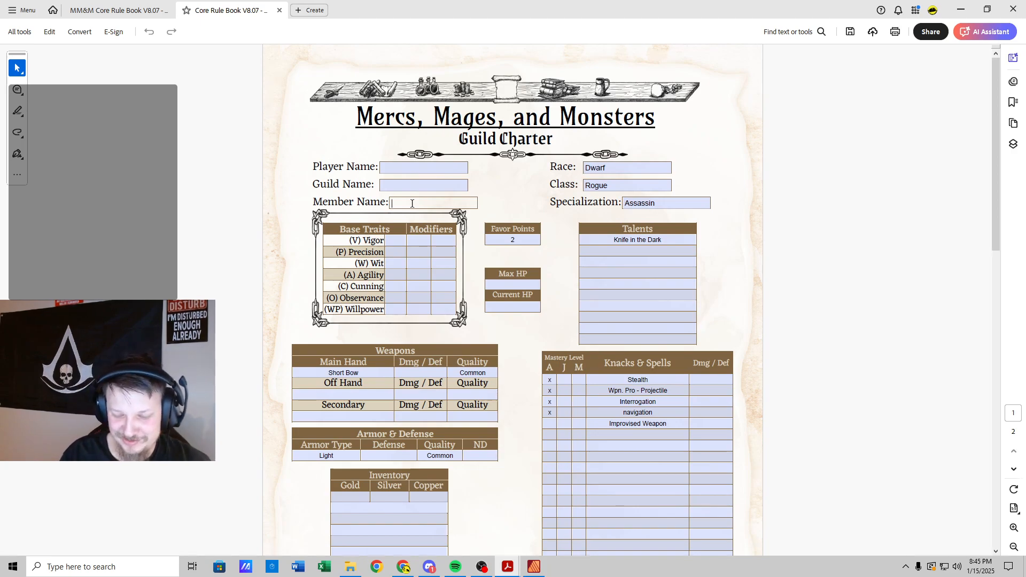
{"action": "type", "text": "Grimbone Soft "}
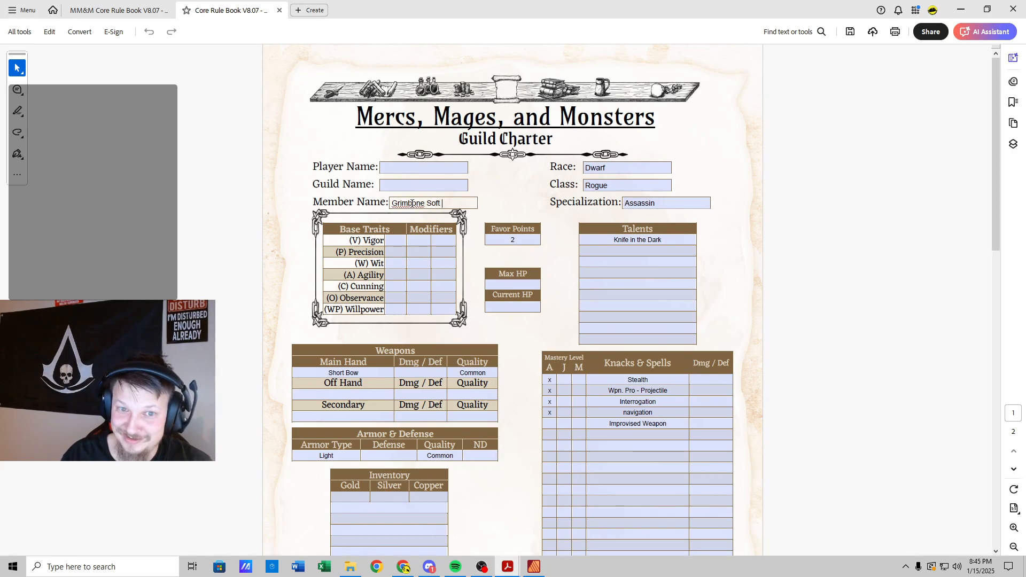
{"action": "type", "text": "hands"}
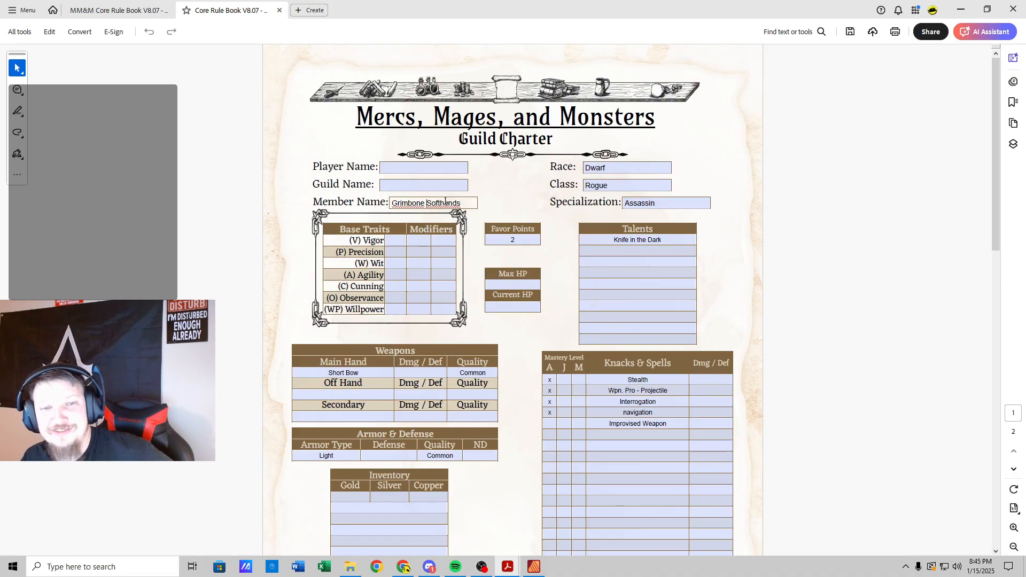
Step: Try a different first name for the member, keeping the surname
{"action": "key", "text": "BackSpace"}
{"action": "key", "text": "BackSpace"}
{"action": "key", "text": "BackSpace"}
{"action": "key", "text": "BackSpace"}
{"action": "key", "text": "BackSpace"}
{"action": "key", "text": "BackSpace"}
{"action": "key", "text": "BackSpace"}
{"action": "key", "text": "BackSpace"}
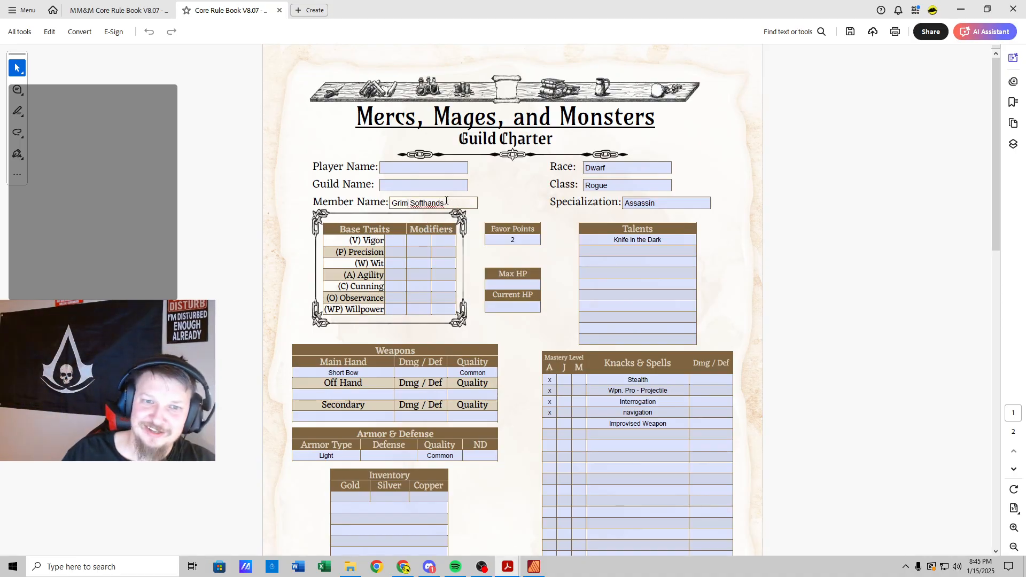
{"action": "type", "text": "C"}
{"action": "key", "text": "BackSpace"}
{"action": "type", "text": "Kalgar"}
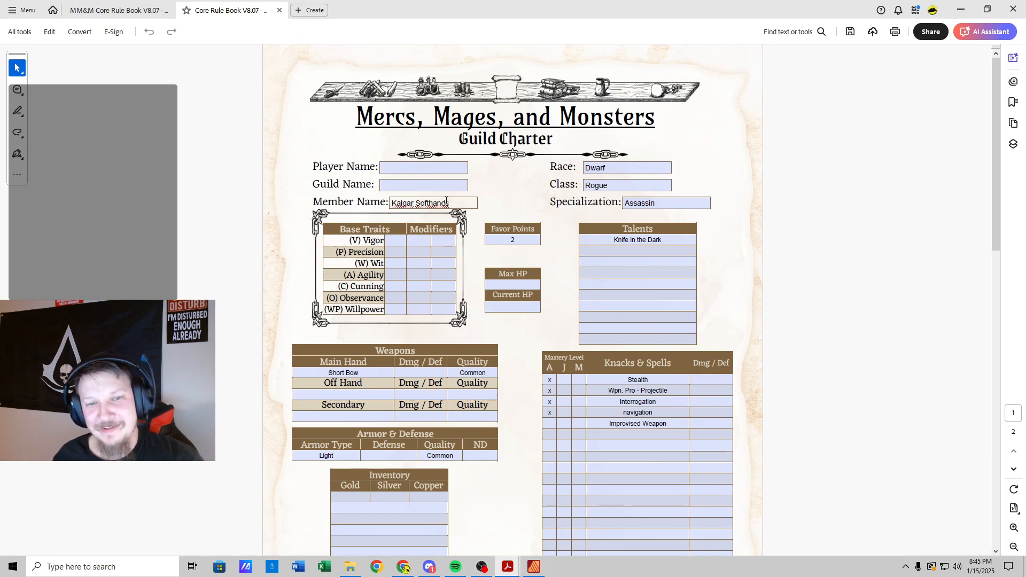
Step: Change the member's first name back to the one entered originally
{"action": "key", "text": "BackSpace"}
{"action": "key", "text": "BackSpace"}
{"action": "key", "text": "BackSpace"}
{"action": "key", "text": "BackSpace"}
{"action": "key", "text": "BackSpace"}
{"action": "key", "text": "BackSpace"}
{"action": "type", "text": "Grimbone"}
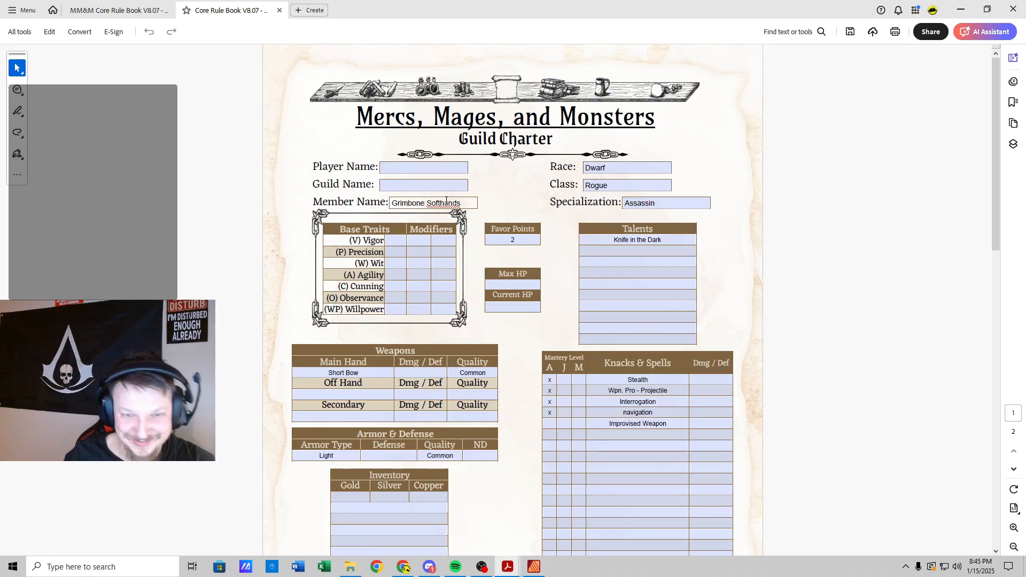
{"action": "left_click", "coordinate": [538, 197]}
{"action": "left_click", "coordinate": [538, 196]}
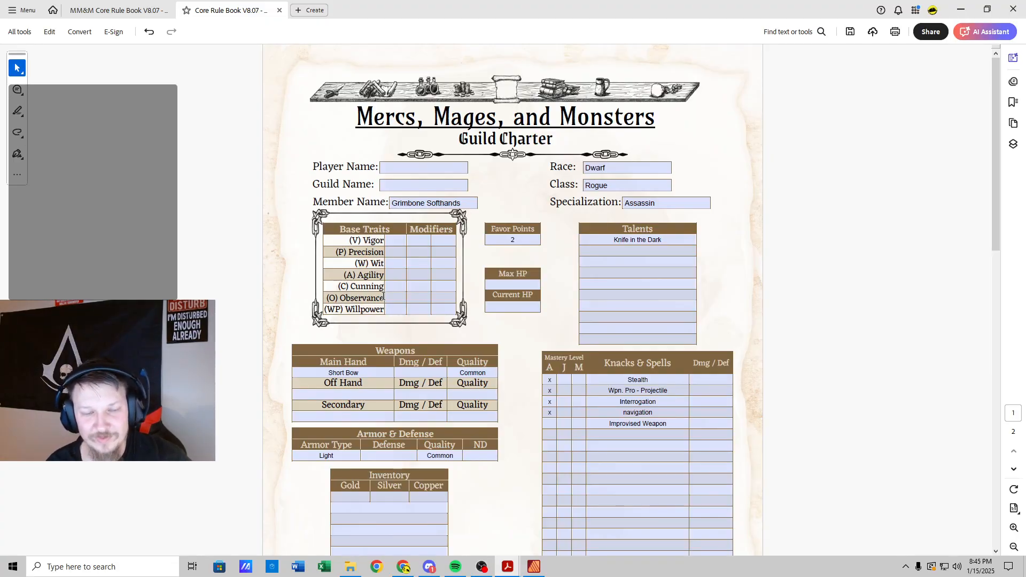
Step: Set the Light armor's defense to 1d4 and the Short Bow's damage to 1d6+2
{"action": "left_click", "coordinate": [378, 456]}
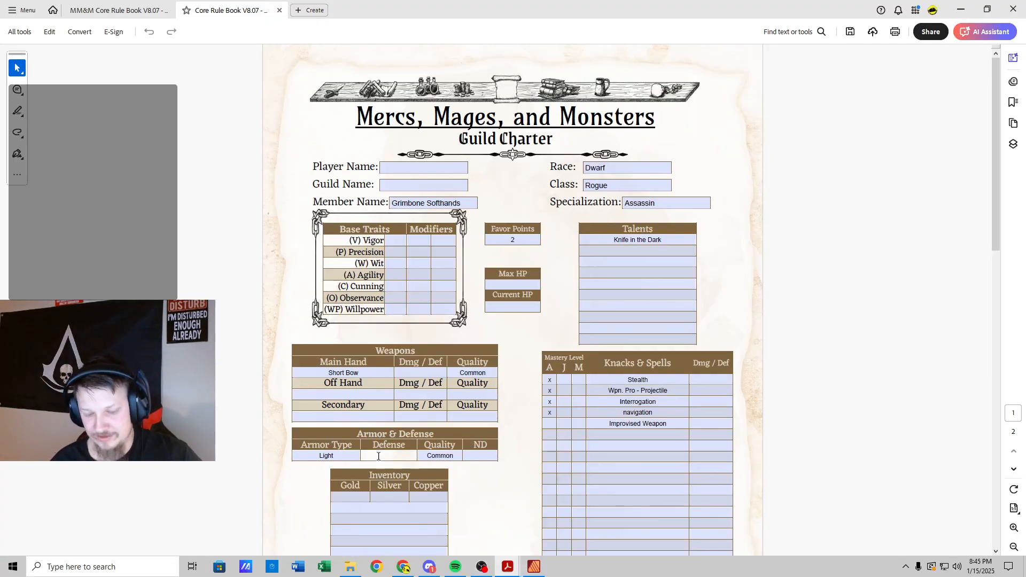
{"action": "type", "text": "1d4"}
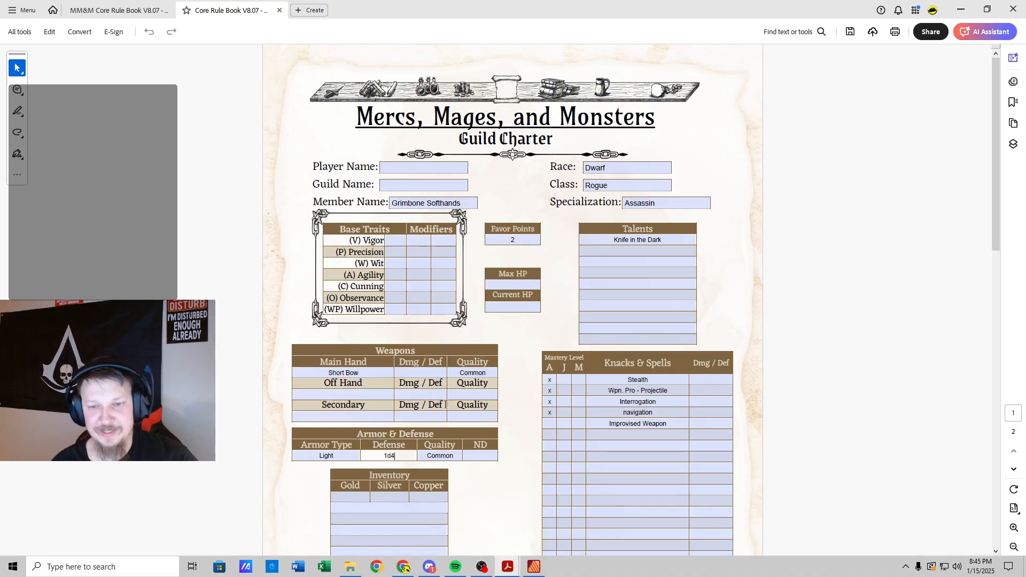
{"action": "left_click", "coordinate": [340, 375]}
{"action": "left_click", "coordinate": [420, 373]}
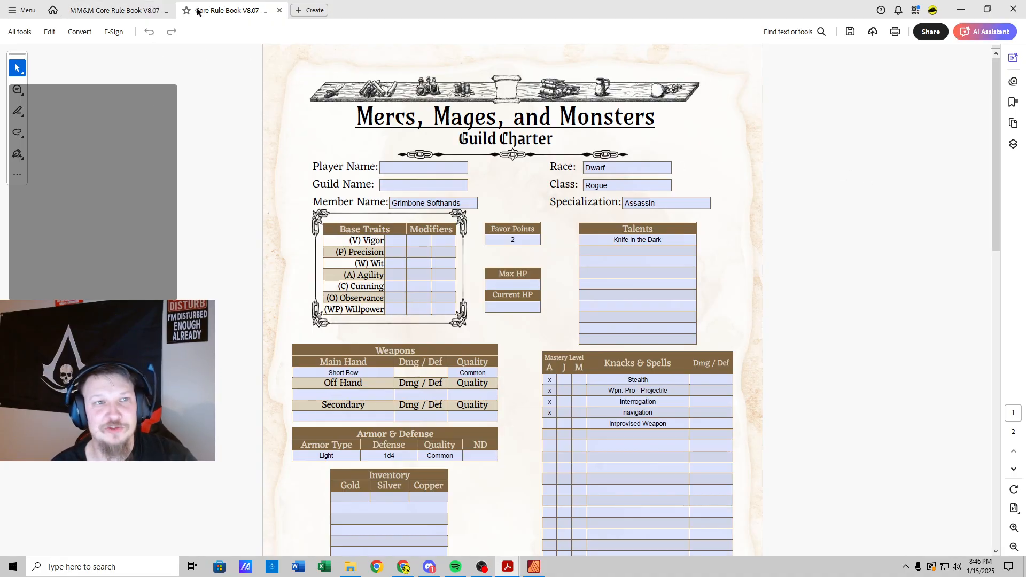
{"action": "left_click", "coordinate": [115, 11]}
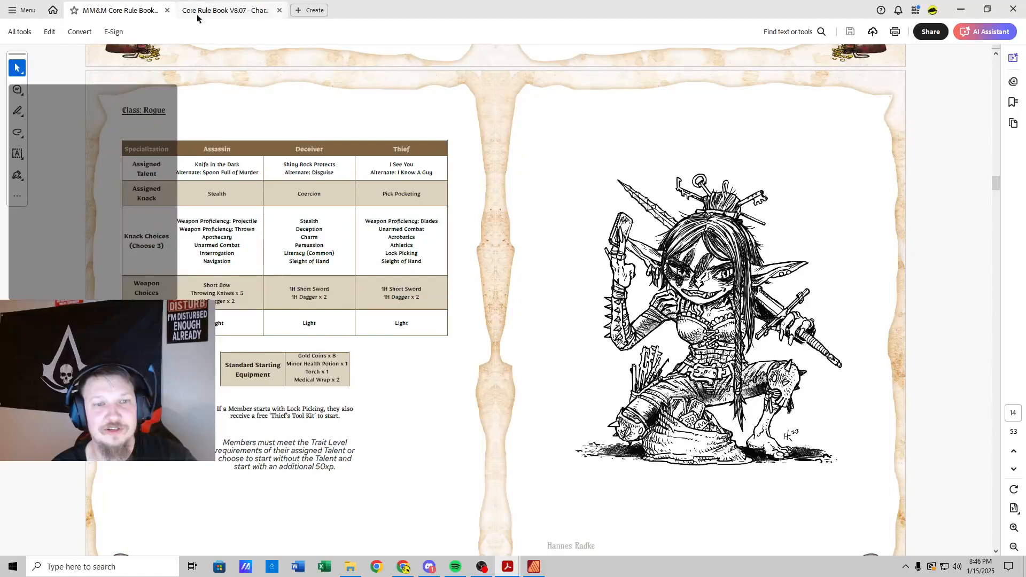
{"action": "left_click", "coordinate": [230, 11]}
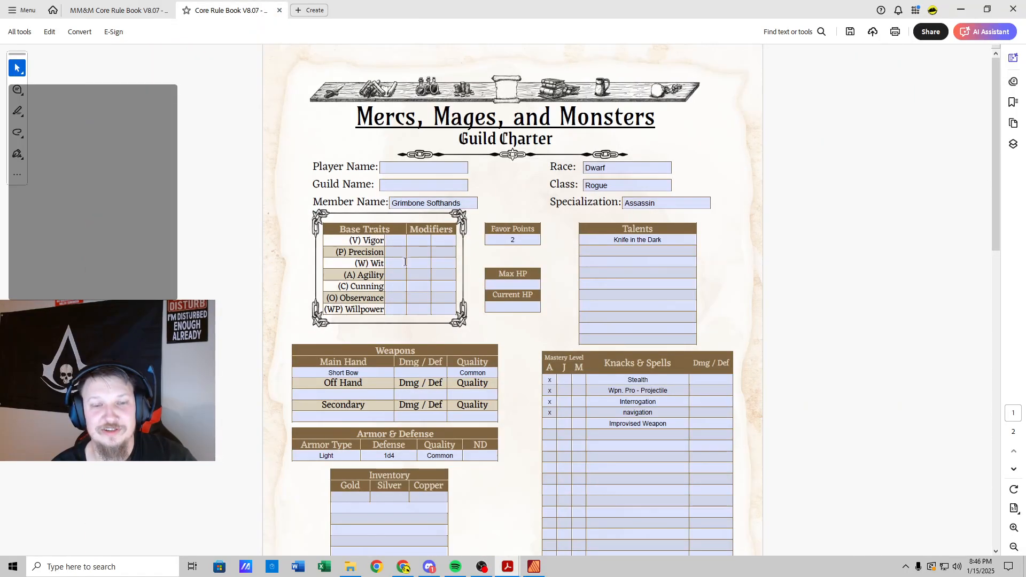
{"action": "left_click", "coordinate": [410, 368]}
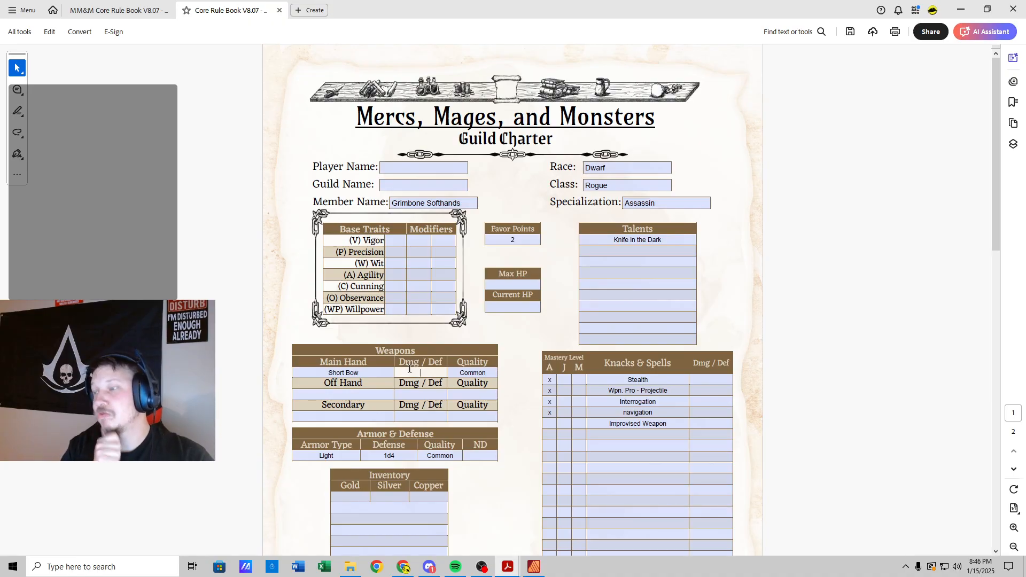
{"action": "type", "text": "1d6+2"}
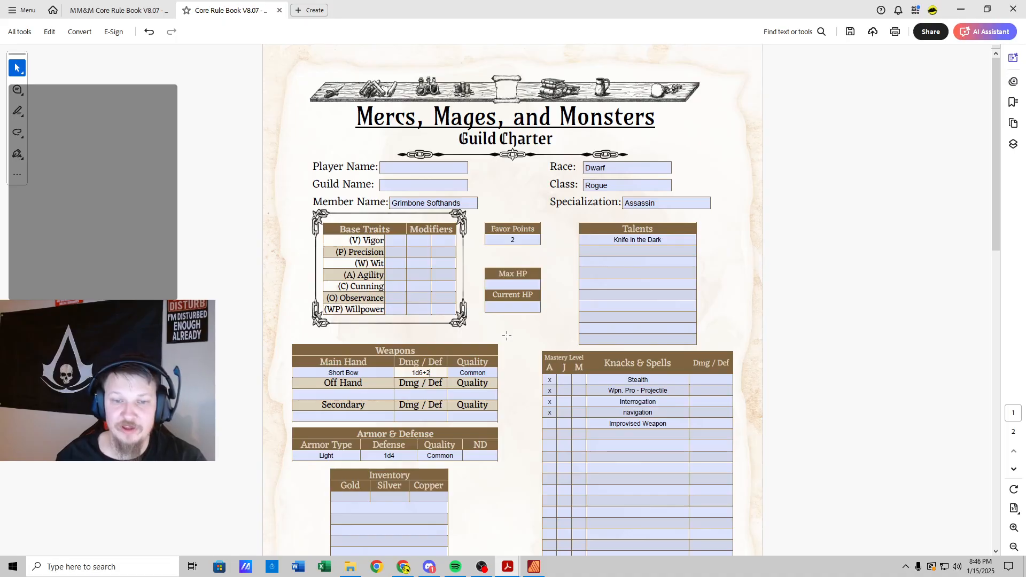
Step: Consult the Traits Overview in the rule book and set the sheet's Cunning base trait to 12
{"action": "left_click", "coordinate": [112, 12]}
{"action": "scroll", "coordinate": [179, 233], "scroll_direction": "down", "scroll_amount": 10}
{"action": "scroll", "coordinate": [178, 233], "scroll_direction": "down", "scroll_amount": 5}
{"action": "scroll", "coordinate": [178, 233], "scroll_direction": "down", "scroll_amount": 1}
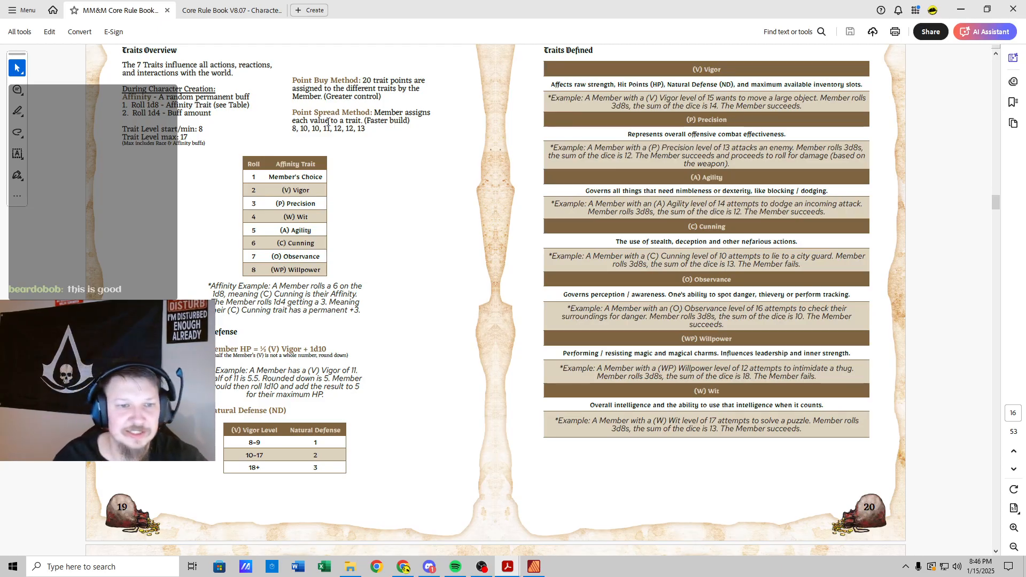
{"action": "left_click", "coordinate": [235, 11]}
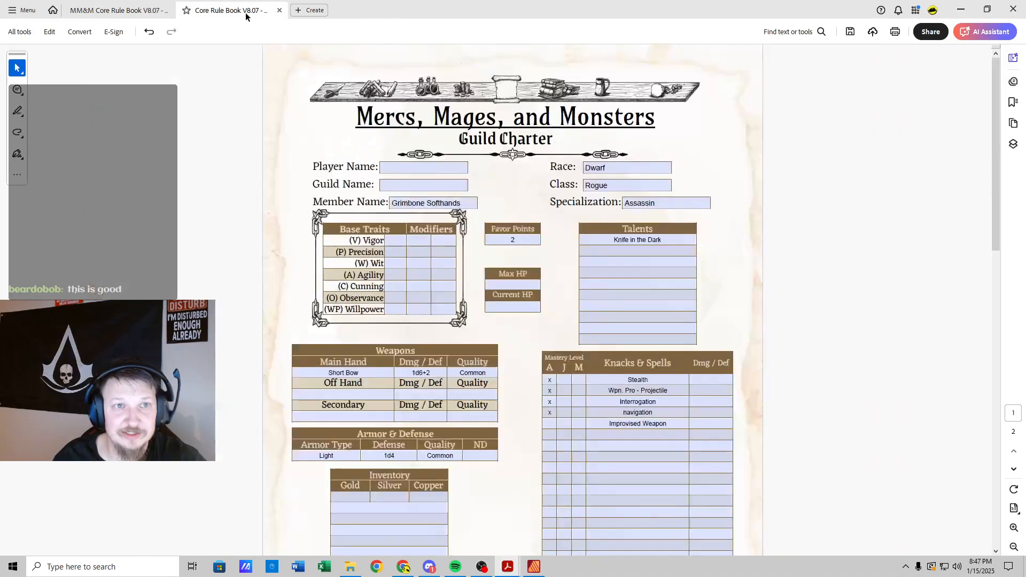
{"action": "left_click", "coordinate": [399, 241]}
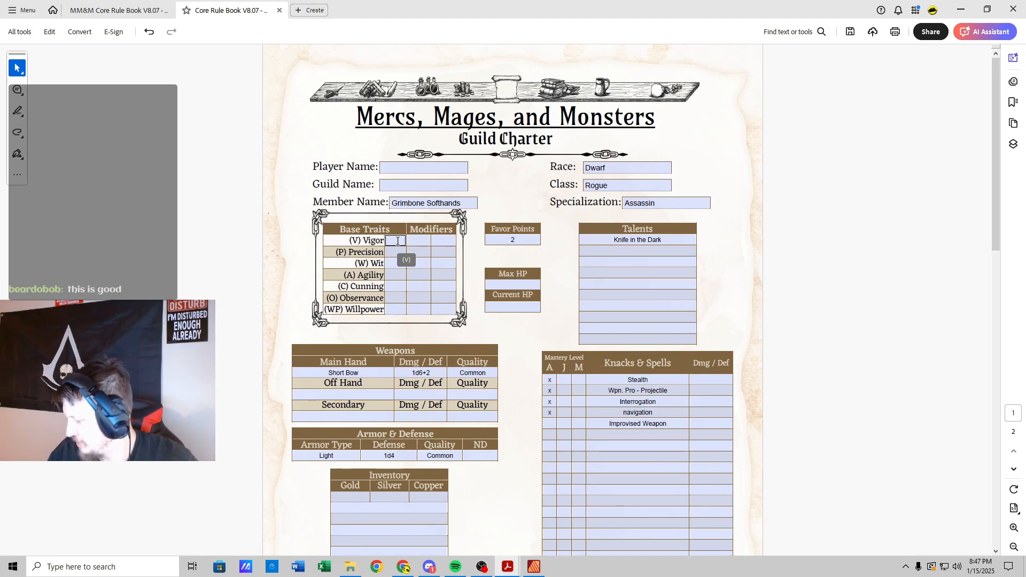
{"action": "left_click", "coordinate": [388, 278]}
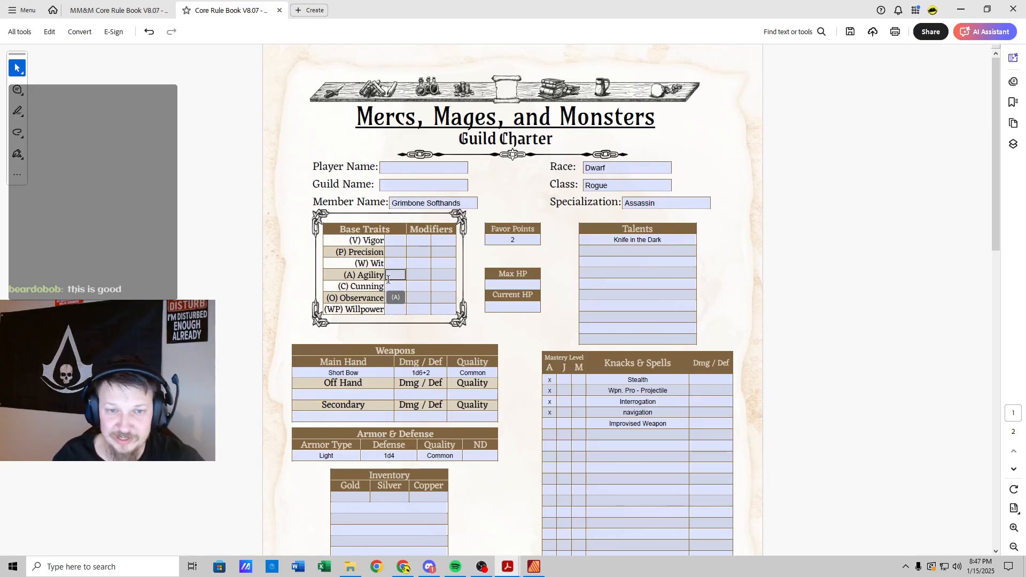
{"action": "left_click", "coordinate": [390, 286]}
{"action": "type", "text": "12"}
{"action": "left_click", "coordinate": [399, 180]}
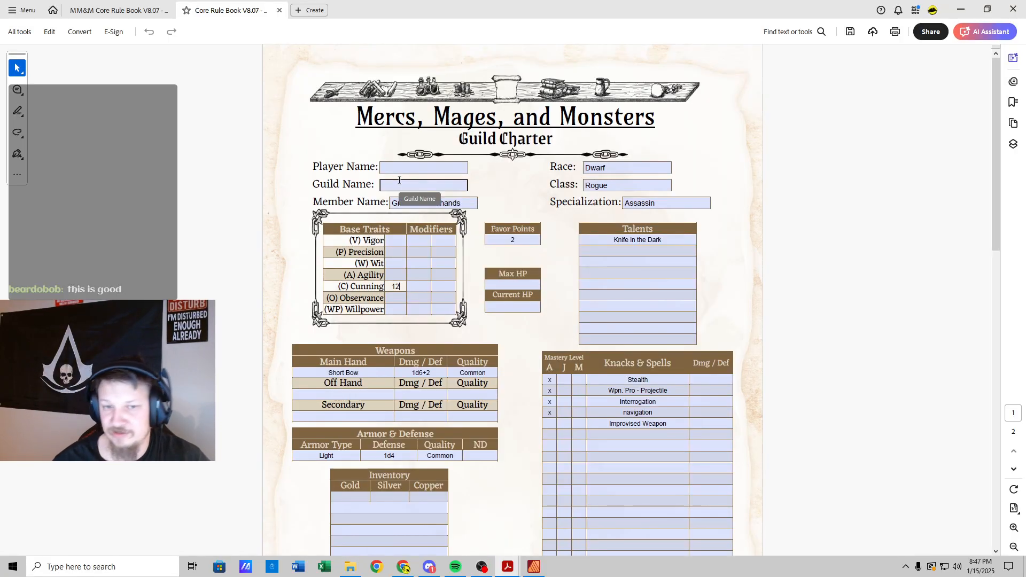
Step: Set the Precision base trait to 12 and the Agility base trait to 14
{"action": "left_click", "coordinate": [395, 253]}
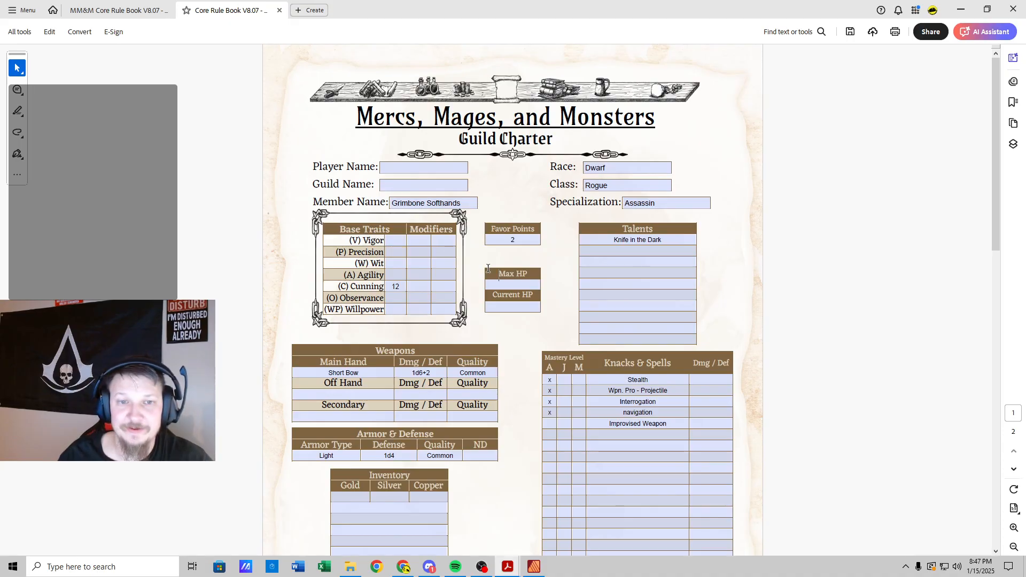
{"action": "left_click", "coordinate": [401, 251]}
{"action": "type", "text": "12"}
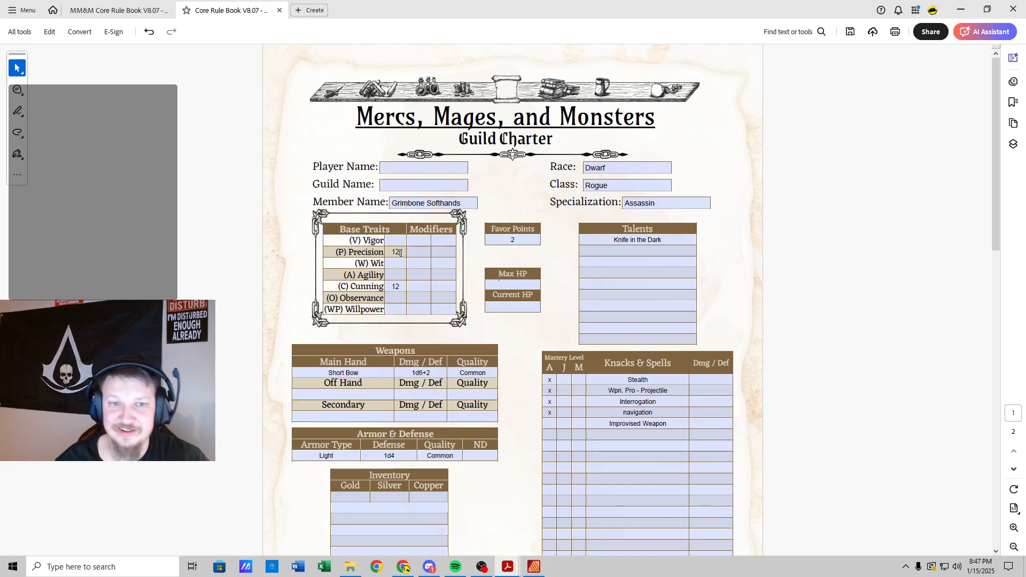
{"action": "left_click", "coordinate": [395, 274]}
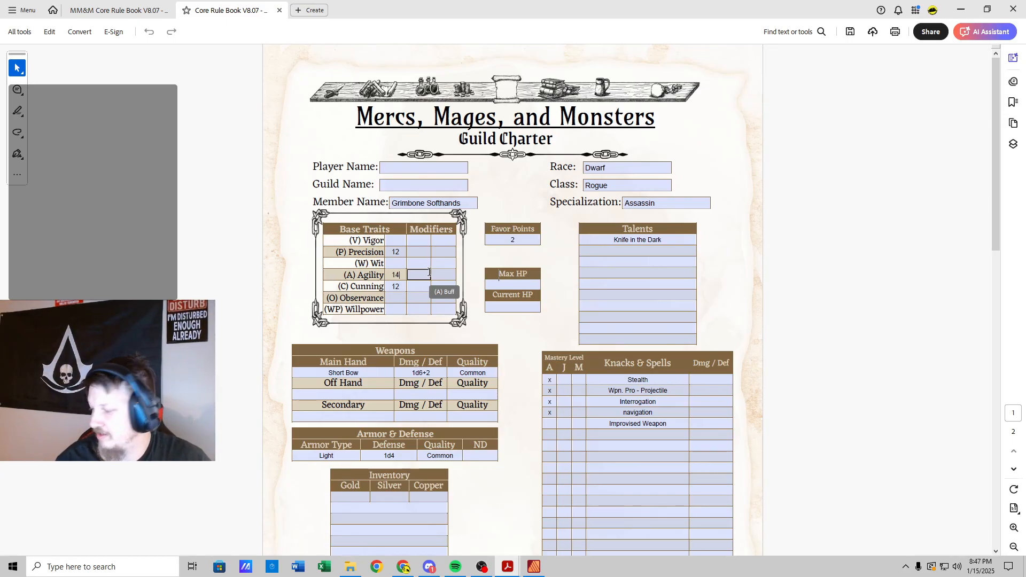
Step: Set the remaining base traits: Willpower 10, Observance 11, Vigor 10 and Wit 10
{"action": "left_click", "coordinate": [397, 309]}
{"action": "type", "text": "10"}
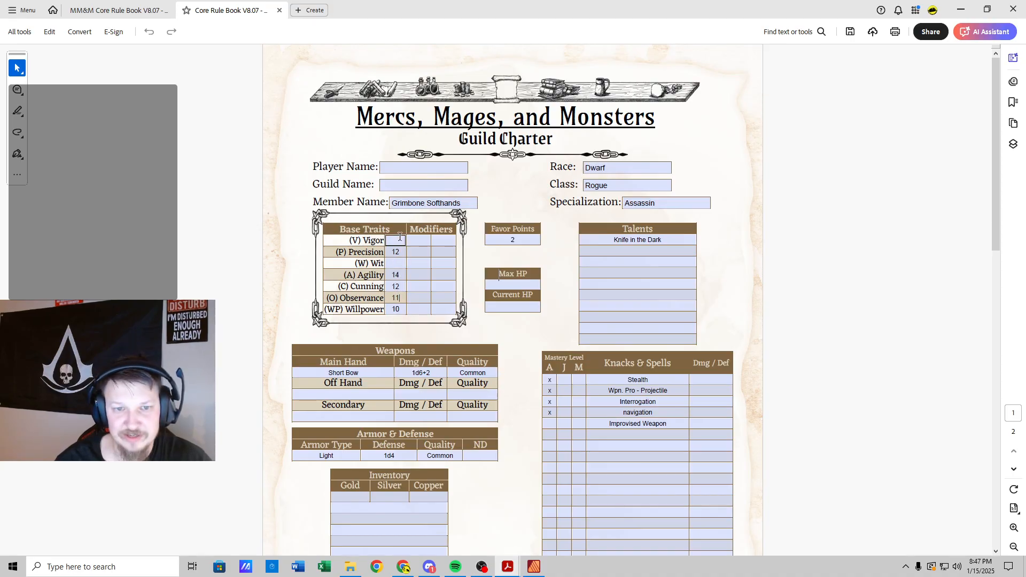
{"action": "type", "text": "10"}
{"action": "left_click", "coordinate": [401, 264]}
{"action": "type", "text": "10"}
{"action": "left_click", "coordinate": [415, 265]}
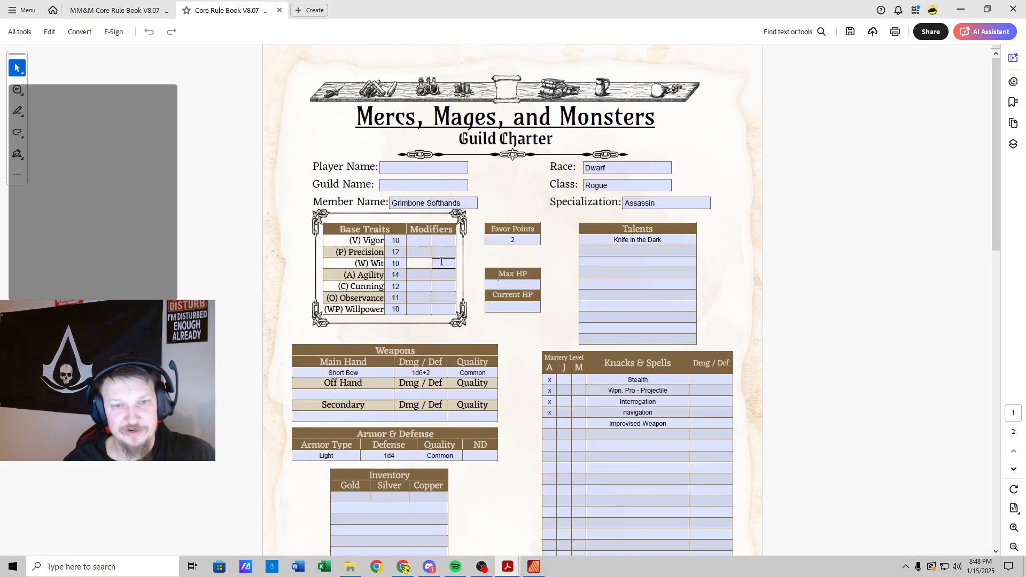
Step: Check the rule book's HP formula and set the character's Max HP to 9
{"action": "left_click", "coordinate": [134, 12]}
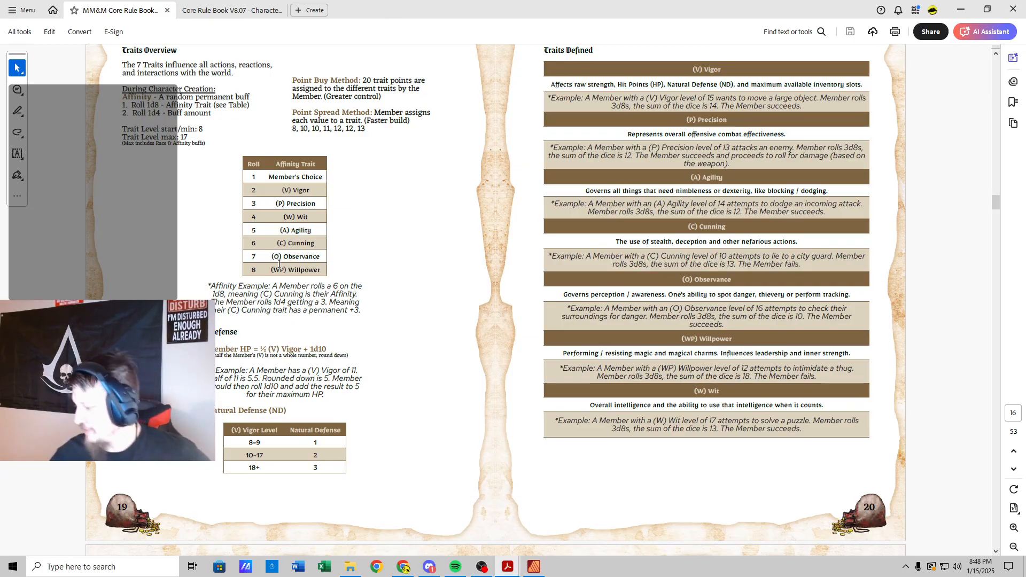
{"action": "left_click", "coordinate": [231, 10]}
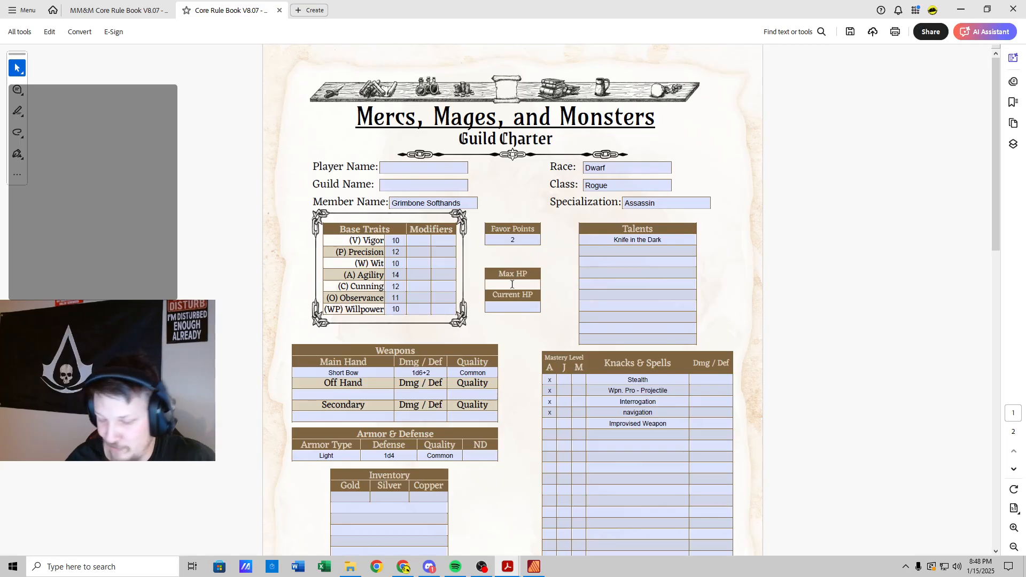
{"action": "type", "text": "9"}
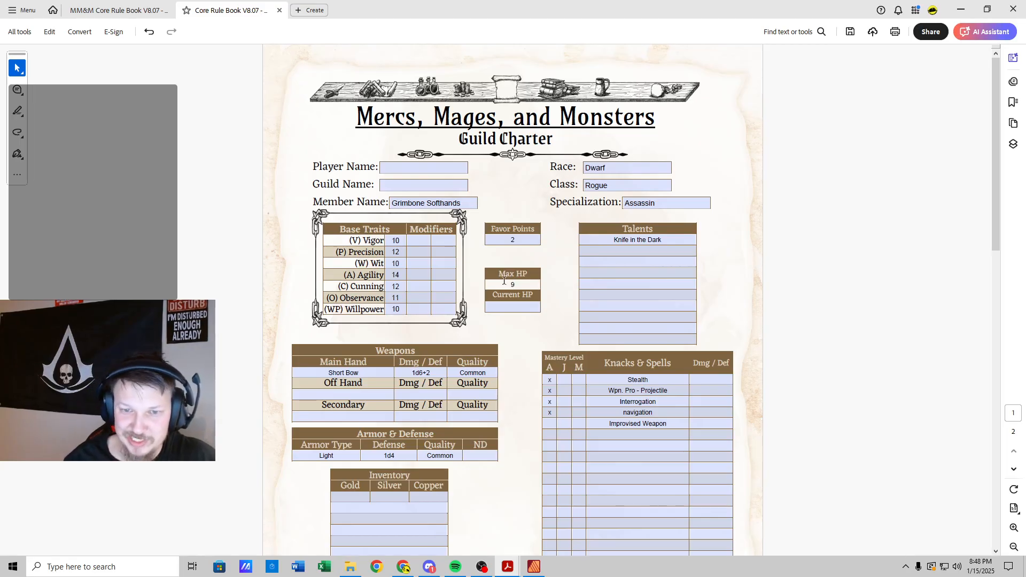
{"action": "left_click", "coordinate": [425, 243]}
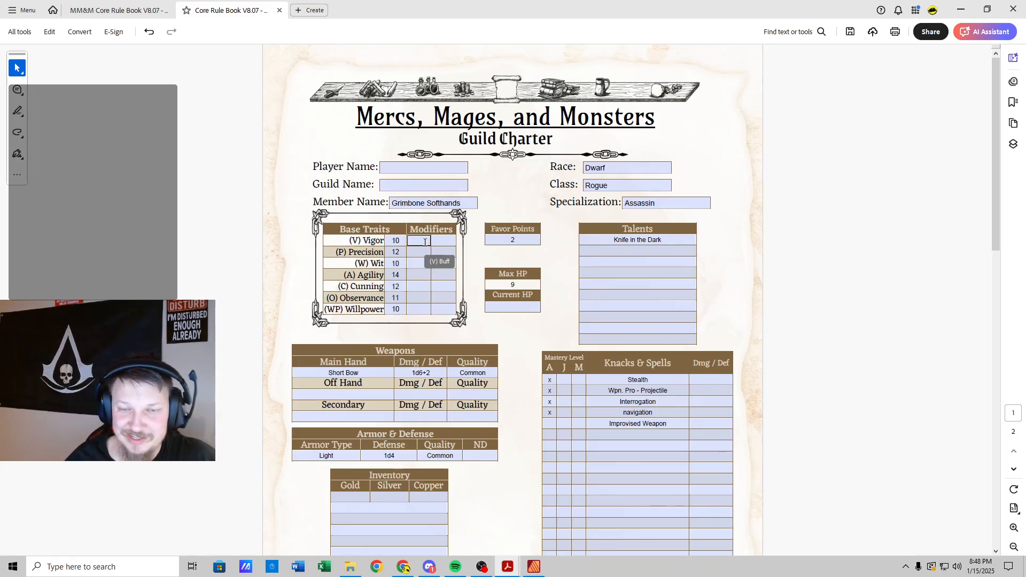
{"action": "left_click", "coordinate": [425, 248]}
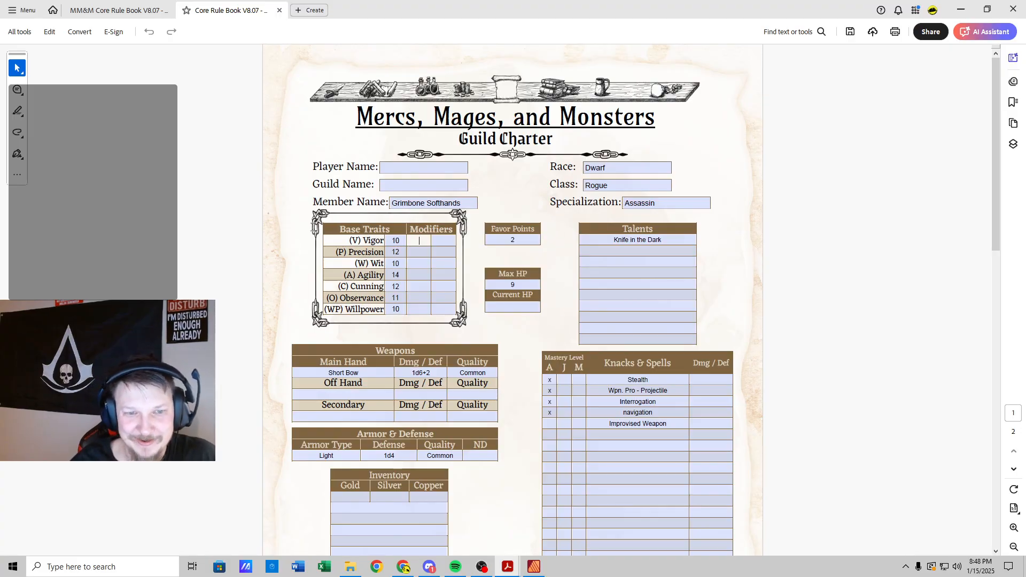
Step: Check the rule book's Natural Defense table and set the armor section's ND to 2
{"action": "left_click", "coordinate": [134, 13]}
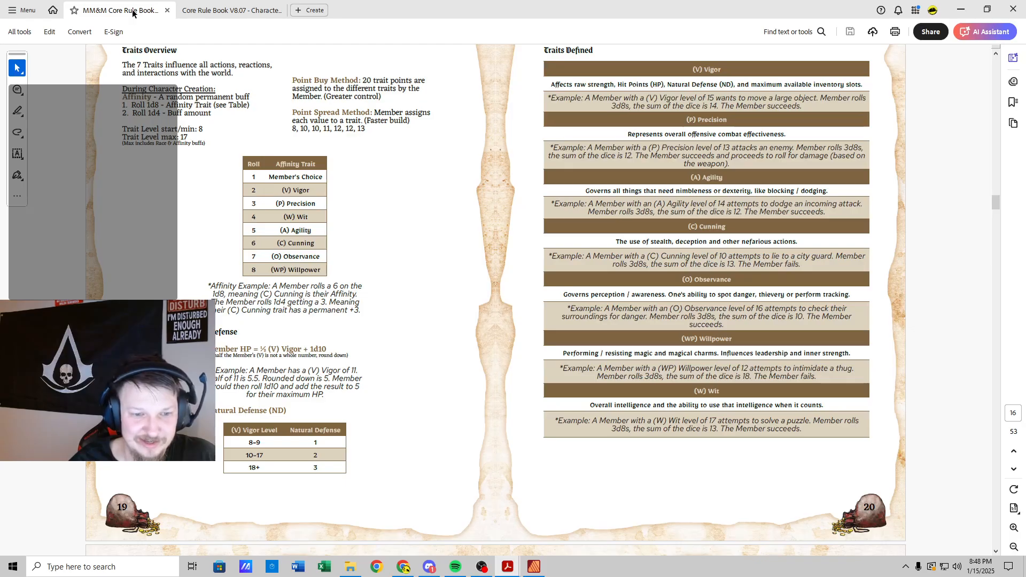
{"action": "left_click", "coordinate": [230, 10]}
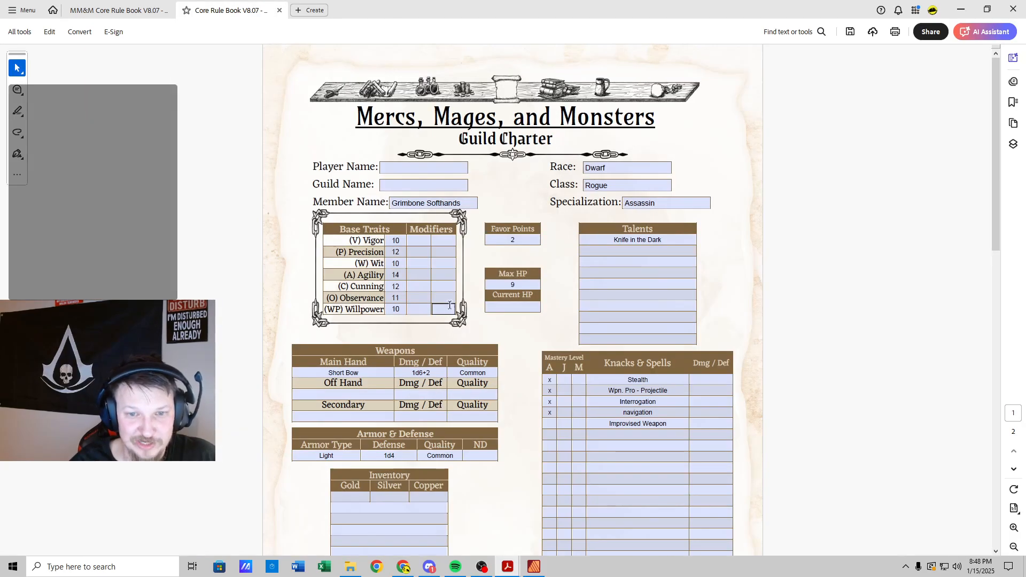
{"action": "left_click", "coordinate": [486, 456]}
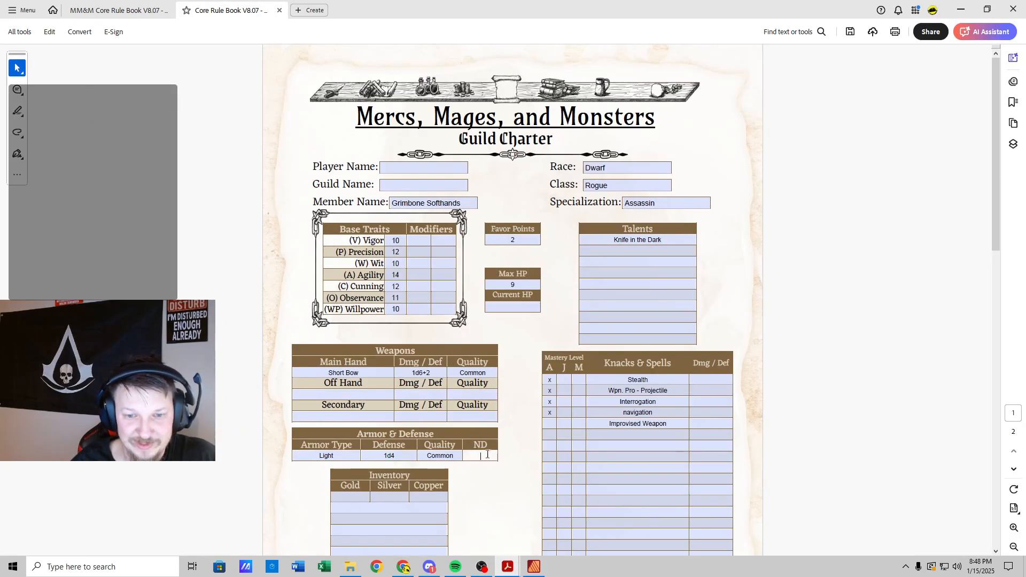
{"action": "type", "text": "2"}
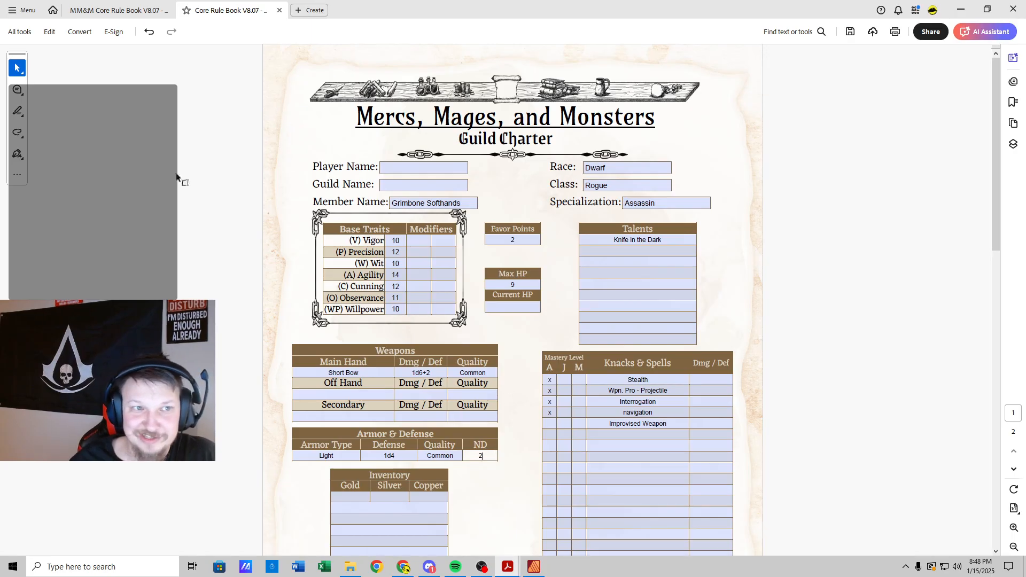
Step: Mark the Improvised Weapon knack at Apprentice mastery level with an x
{"action": "left_click", "coordinate": [501, 340]}
{"action": "left_click", "coordinate": [502, 338]}
{"action": "scroll", "coordinate": [518, 342], "scroll_direction": "down", "scroll_amount": 4}
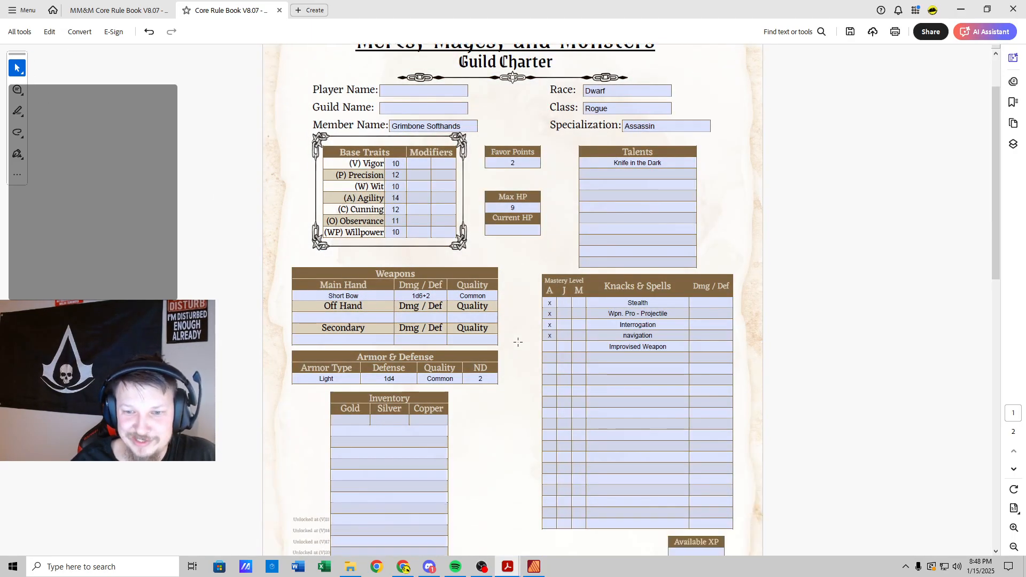
{"action": "left_click", "coordinate": [551, 321]}
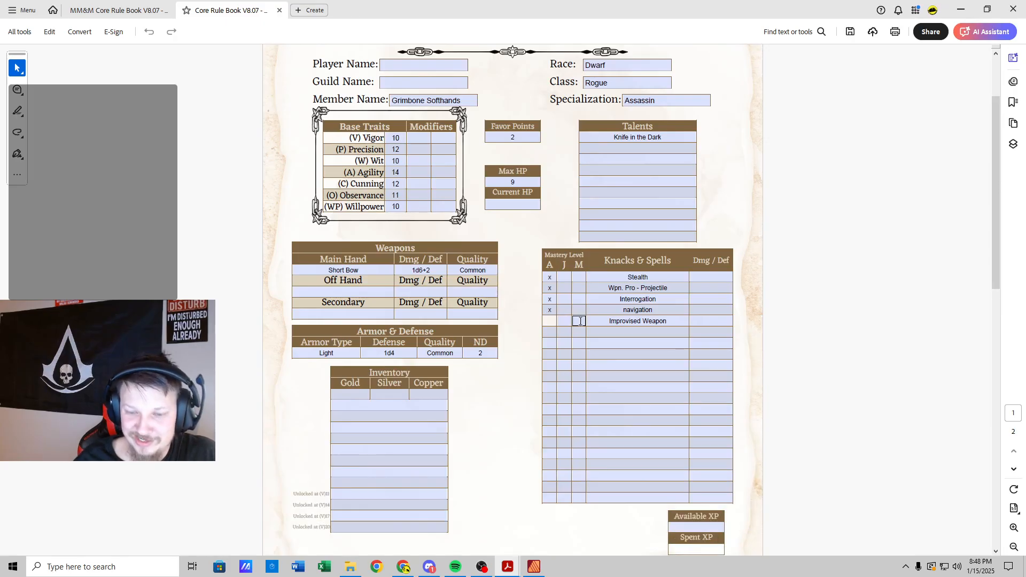
Step: Consult the rule book's Knack Overview and Knack List, and add Dodge to the sheet as an Apprentice-level knack
{"action": "left_click", "coordinate": [95, 14]}
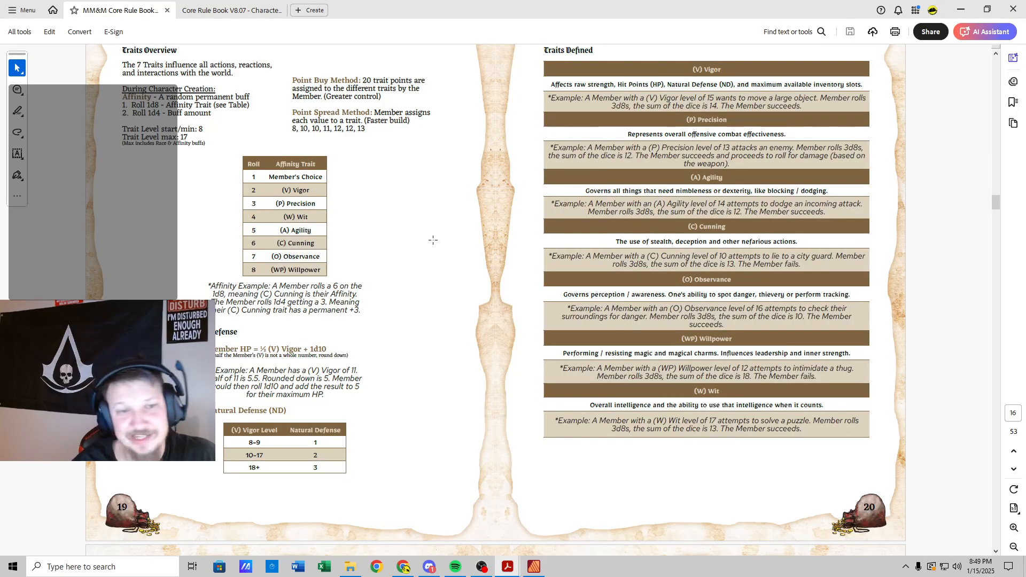
{"action": "scroll", "coordinate": [393, 247], "scroll_direction": "down", "scroll_amount": 8}
{"action": "scroll", "coordinate": [393, 248], "scroll_direction": "down", "scroll_amount": 15}
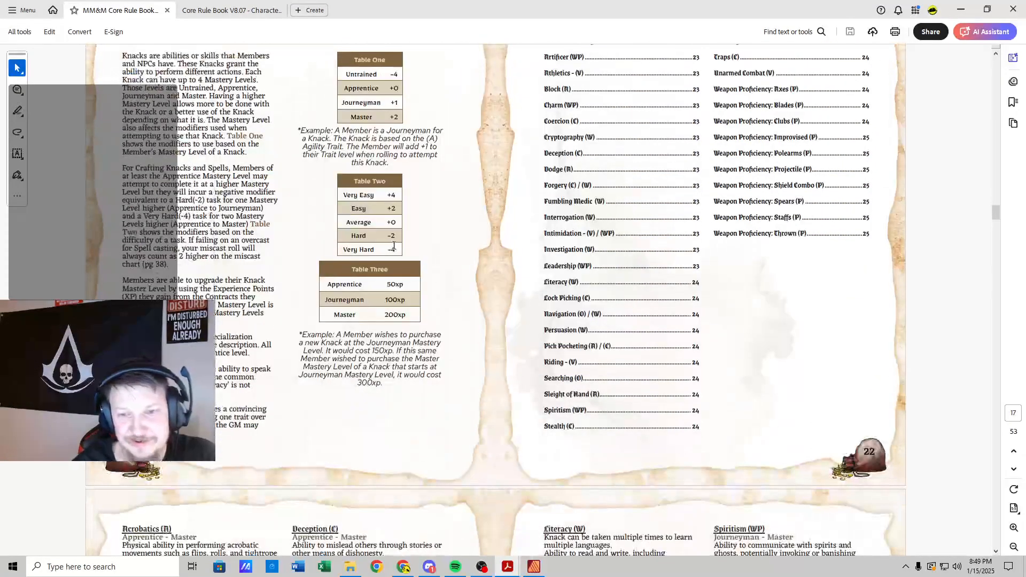
{"action": "scroll", "coordinate": [394, 244], "scroll_direction": "up", "scroll_amount": 3}
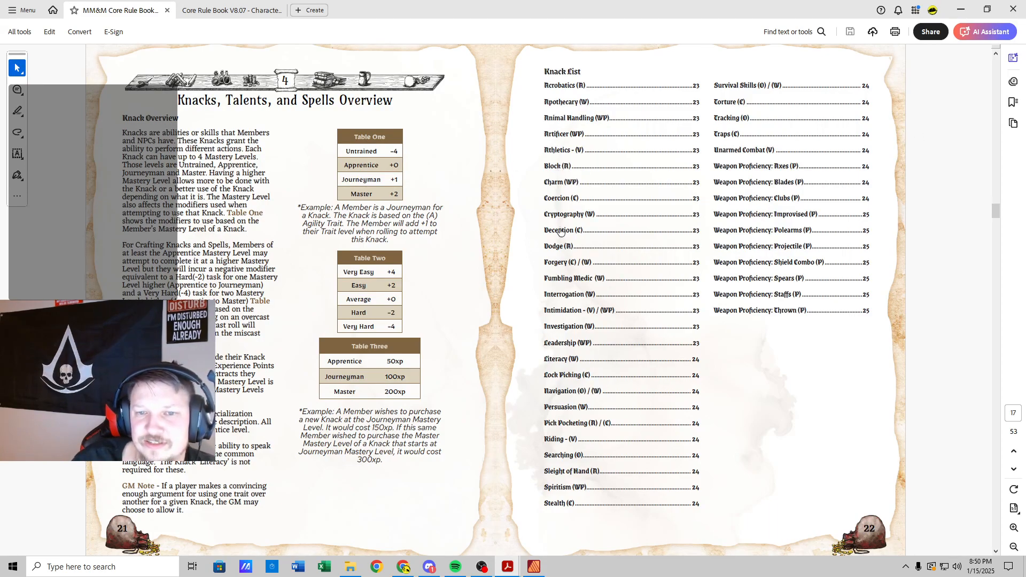
{"action": "left_click", "coordinate": [230, 10]}
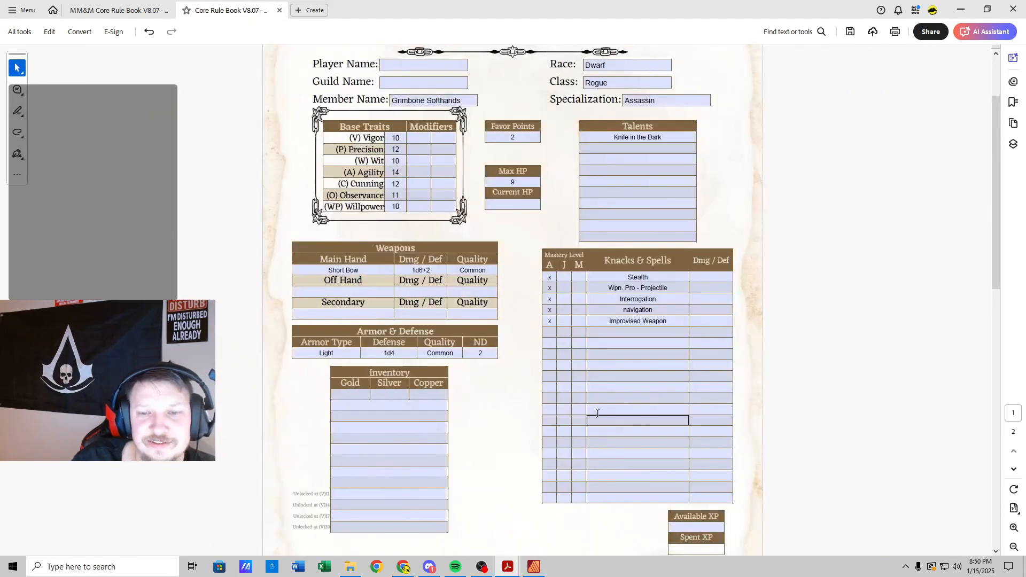
{"action": "left_click", "coordinate": [641, 332]}
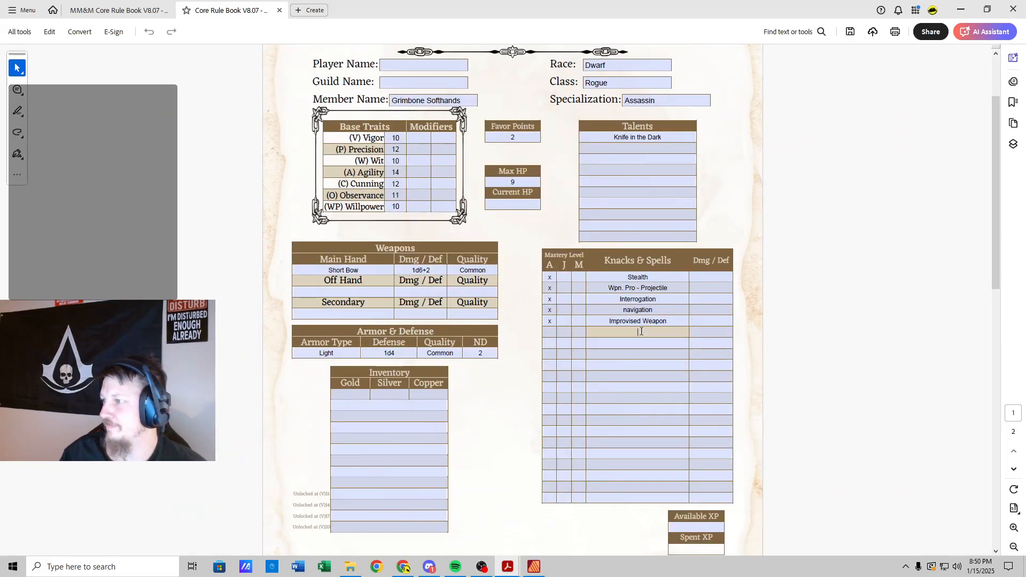
{"action": "type", "text": "Dodge"}
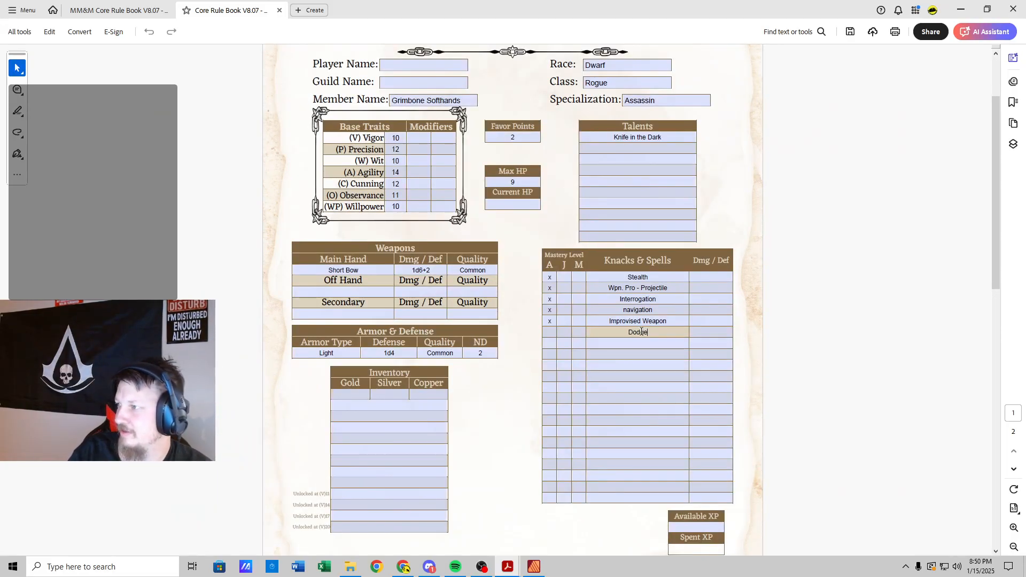
{"action": "left_click", "coordinate": [550, 332]}
{"action": "type", "text": "x"}
{"action": "left_click", "coordinate": [670, 357]}
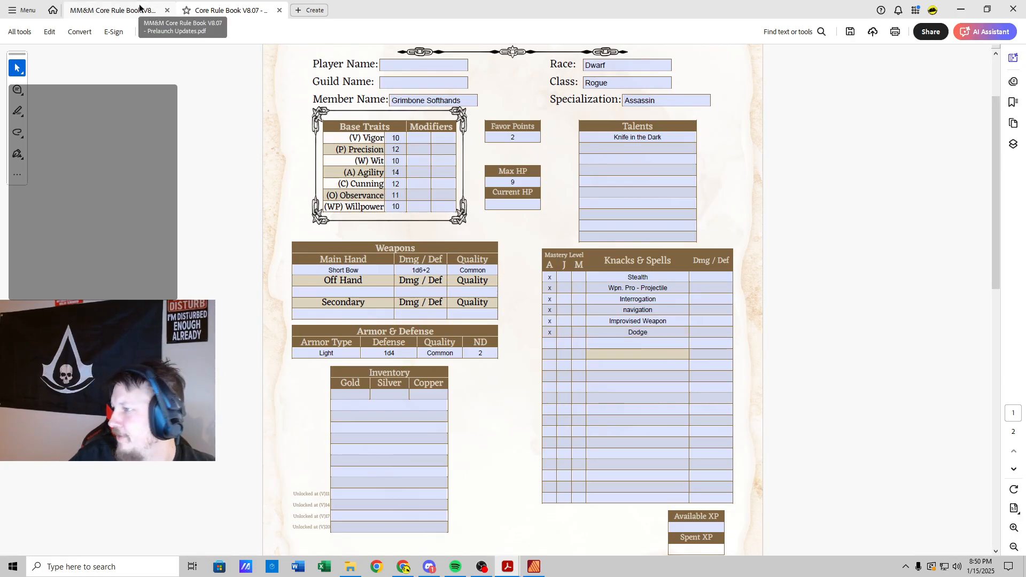
Step: Save a copy of the character sheet in the Downloads folder as "Core Rule Book V8.07 - Character Sheet - Softhands"
{"action": "scroll", "coordinate": [324, 160], "scroll_direction": "up", "scroll_amount": 1}
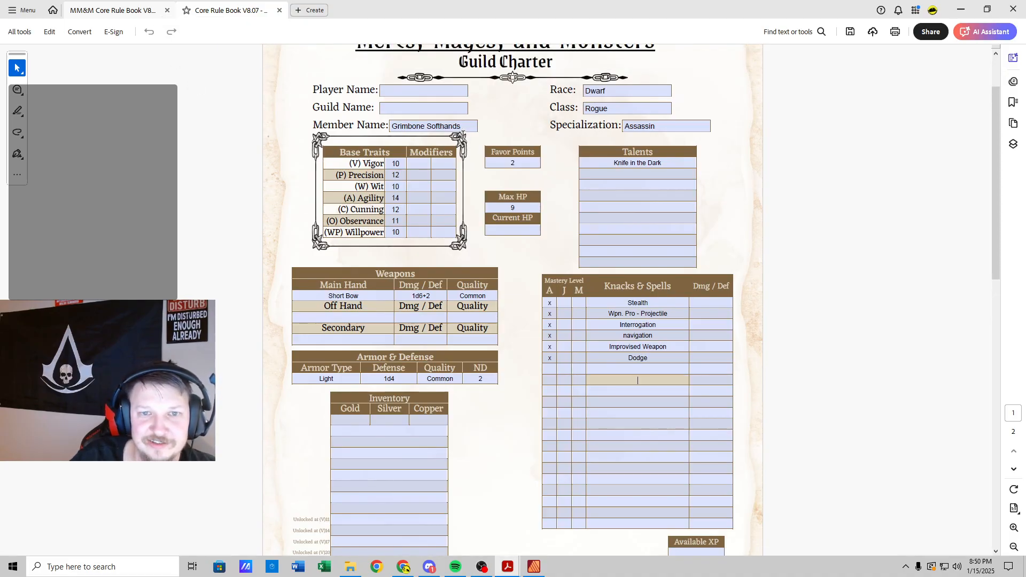
{"action": "left_click", "coordinate": [19, 13]}
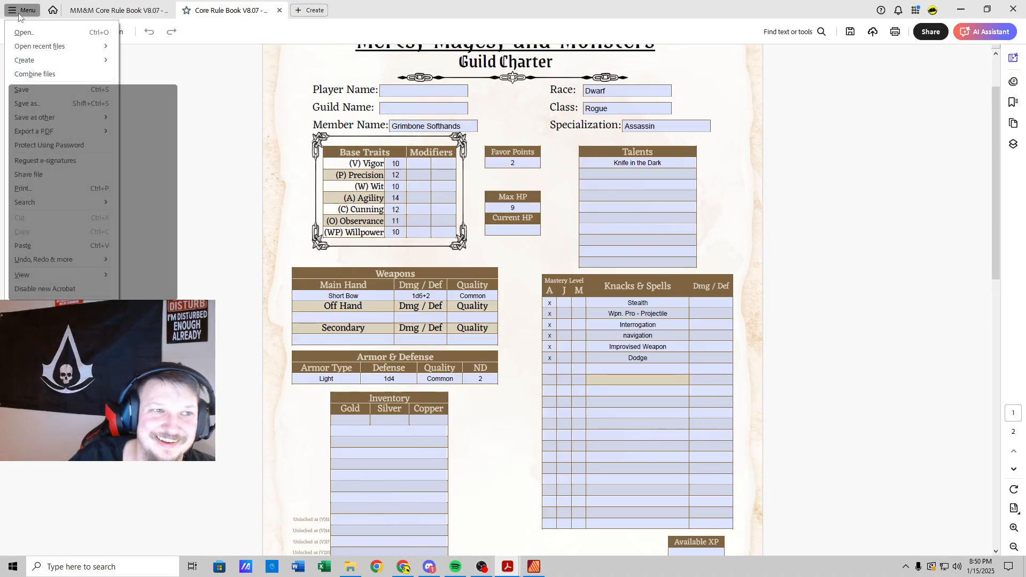
{"action": "left_click", "coordinate": [56, 104]}
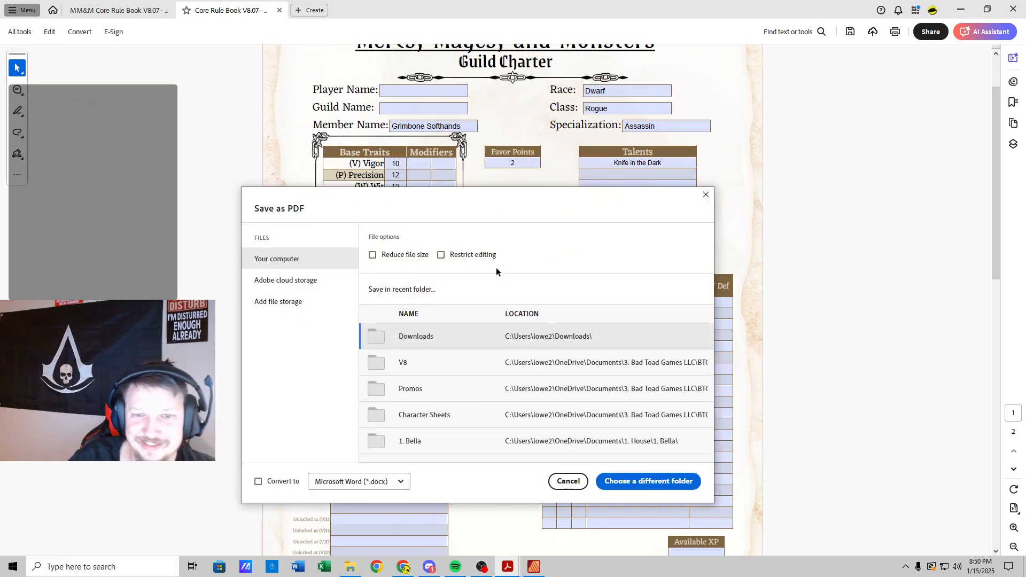
{"action": "left_click", "coordinate": [436, 332]}
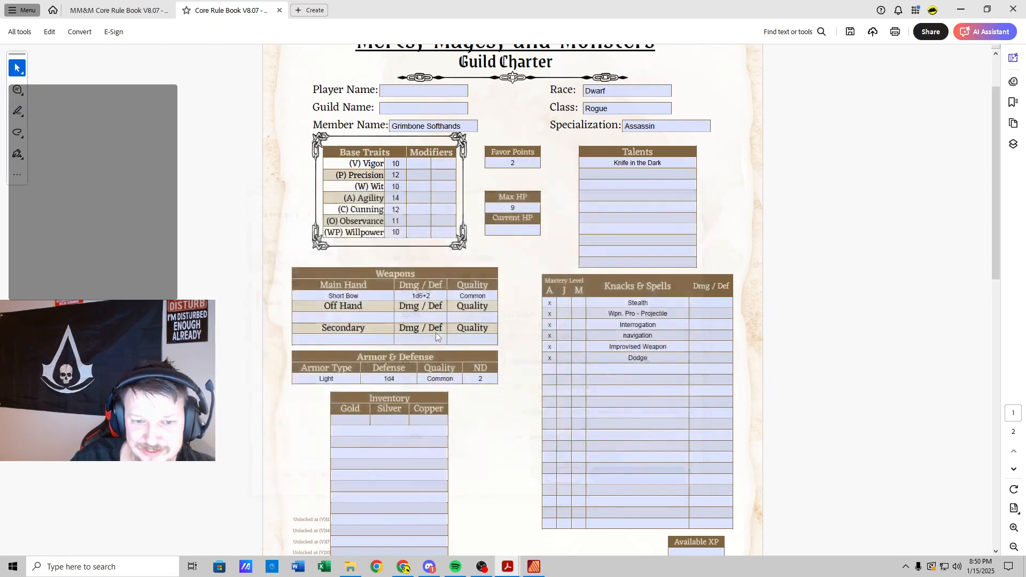
{"action": "left_click", "coordinate": [231, 234]}
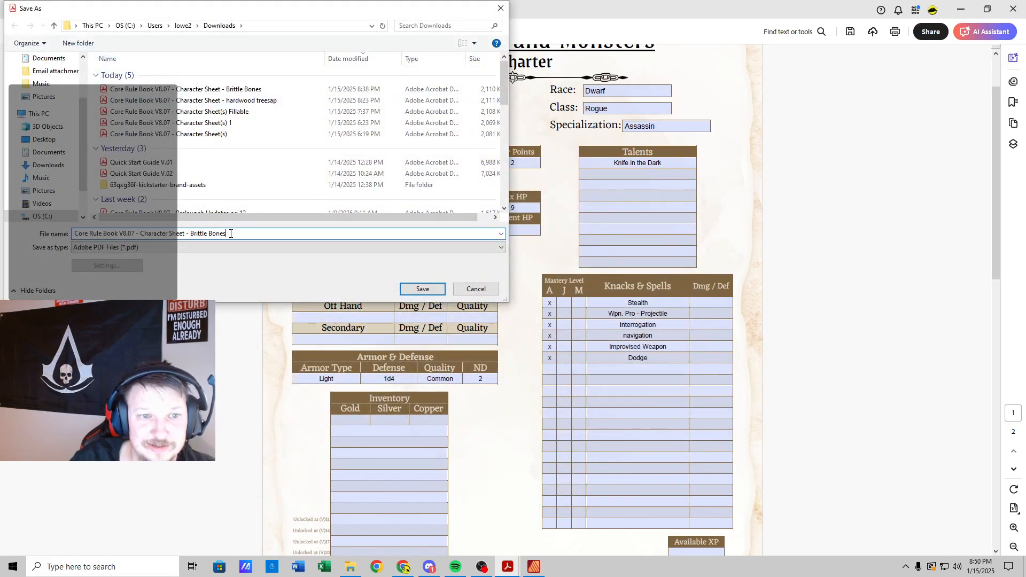
{"action": "key", "text": "BackSpace"}
{"action": "key", "text": "BackSpace"}
{"action": "key", "text": "BackSpace"}
{"action": "key", "text": "BackSpace"}
{"action": "key", "text": "BackSpace"}
{"action": "key", "text": "BackSpace"}
{"action": "key", "text": "BackSpace"}
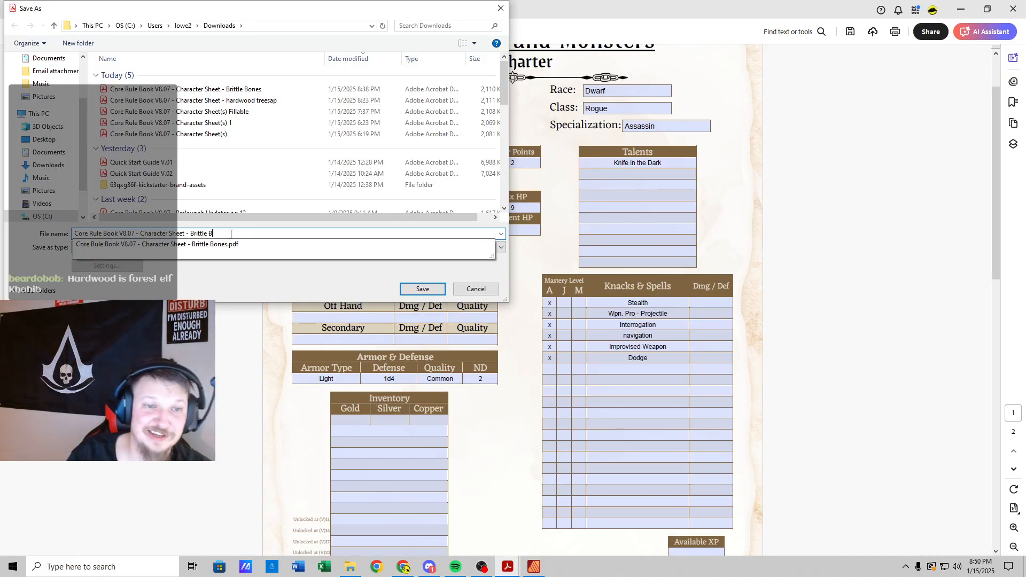
{"action": "key", "text": "BackSpace"}
{"action": "key", "text": "BackSpace"}
{"action": "key", "text": "BackSpace"}
{"action": "key", "text": "BackSpace"}
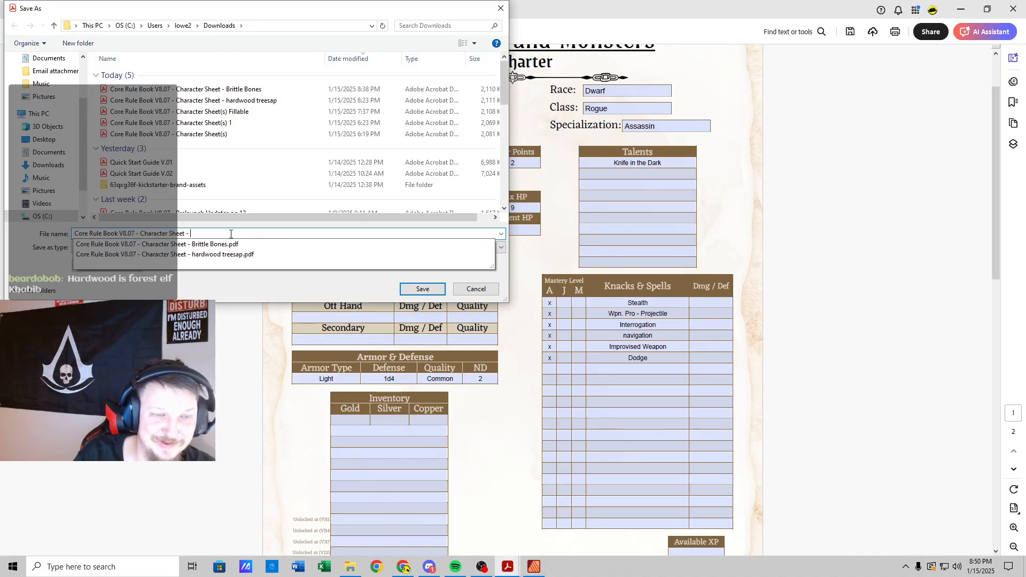
{"action": "type", "text": "Softhands"}
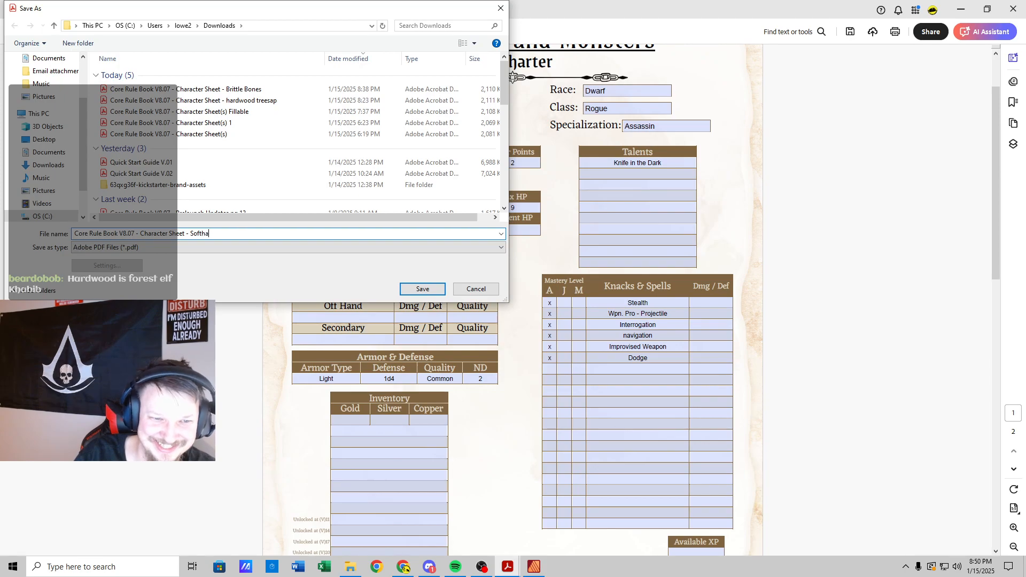
{"action": "left_click", "coordinate": [423, 289]}
Step: Clear the Member Name, Class, Race and Specialization fields on the sheet
{"action": "triple_click", "coordinate": [441, 129]}
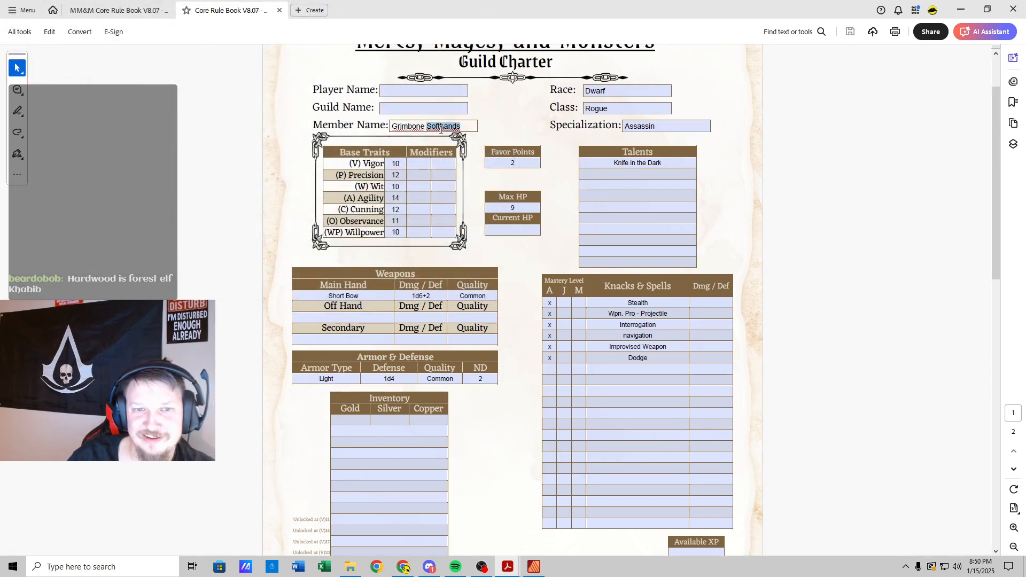
{"action": "key", "text": "BackSpace"}
{"action": "left_click", "coordinate": [613, 109]}
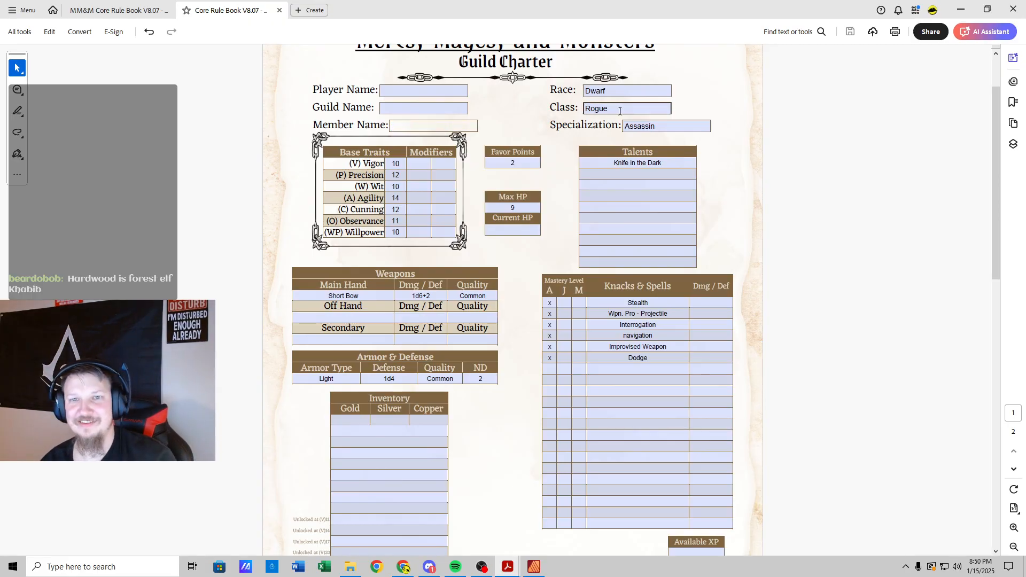
{"action": "double_click", "coordinate": [613, 109]}
{"action": "key", "text": "BackSpace"}
{"action": "double_click", "coordinate": [610, 91]}
{"action": "key", "text": "BackSpace"}
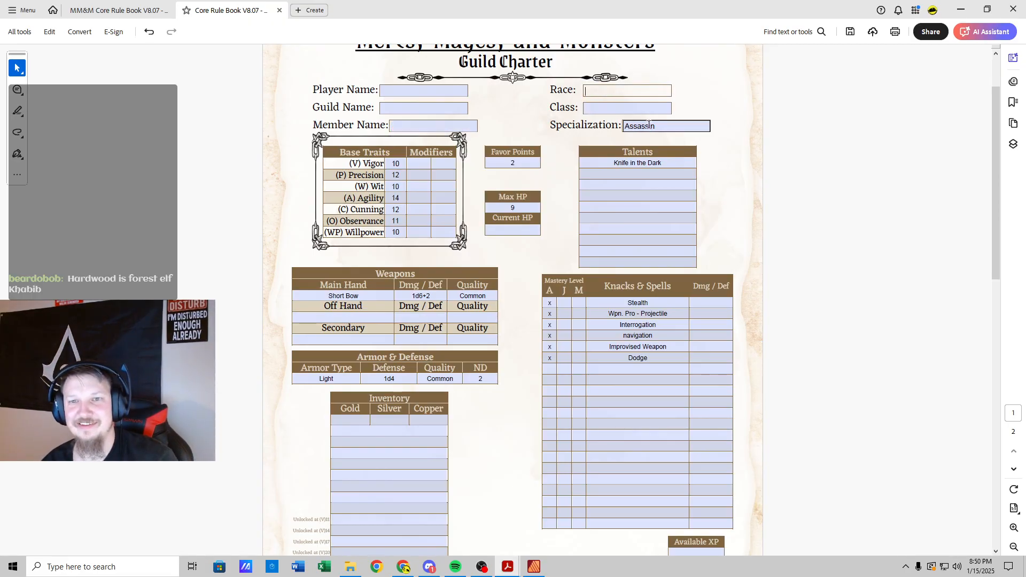
{"action": "double_click", "coordinate": [650, 127]}
{"action": "key", "text": "BackSpace"}
Step: Clear the Knife in the Dark talent and the Max HP value
{"action": "left_click_drag", "start_coordinate": [663, 163], "coordinate": [615, 163]}
{"action": "key", "text": "BackSpace"}
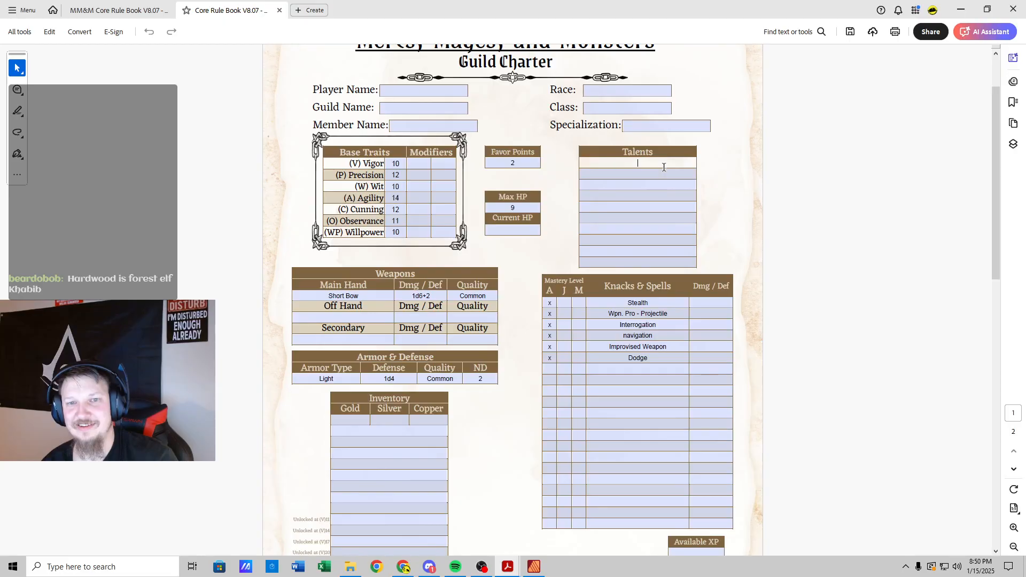
{"action": "double_click", "coordinate": [512, 208]}
{"action": "key", "text": "BackSpace"}
Step: Clear all seven base trait values, from Willpower up to Vigor
{"action": "double_click", "coordinate": [401, 233]}
{"action": "key", "text": "BackSpace"}
{"action": "double_click", "coordinate": [395, 220]}
{"action": "key", "text": "BackSpace"}
{"action": "double_click", "coordinate": [396, 209]}
{"action": "key", "text": "BackSpace"}
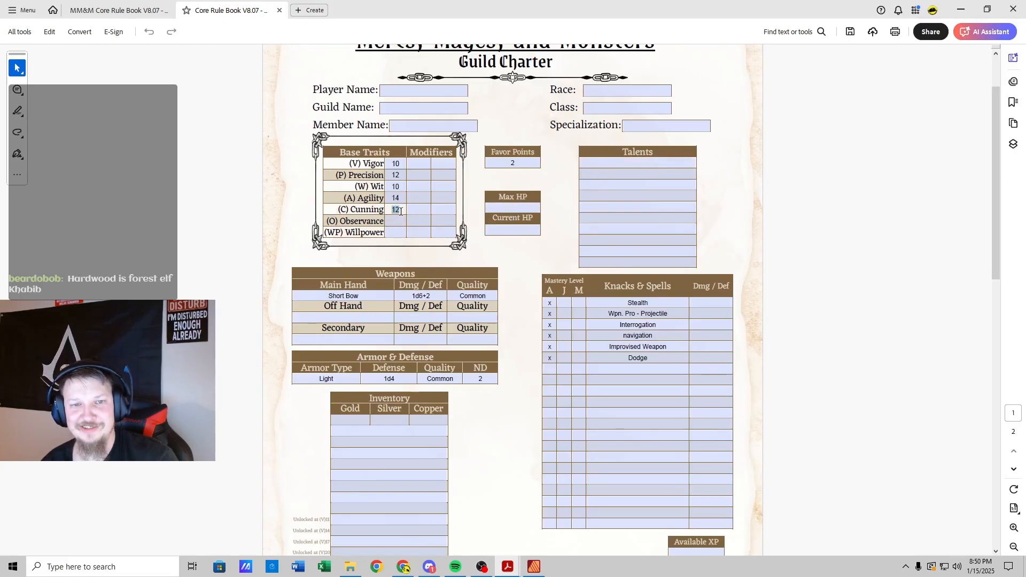
{"action": "double_click", "coordinate": [400, 198]}
{"action": "key", "text": "BackSpace"}
{"action": "double_click", "coordinate": [401, 187]}
{"action": "key", "text": "BackSpace"}
{"action": "double_click", "coordinate": [404, 180]}
{"action": "left_click", "coordinate": [402, 175]}
{"action": "key", "text": "BackSpace"}
{"action": "key", "text": "BackSpace"}
{"action": "double_click", "coordinate": [397, 163]}
{"action": "key", "text": "BackSpace"}
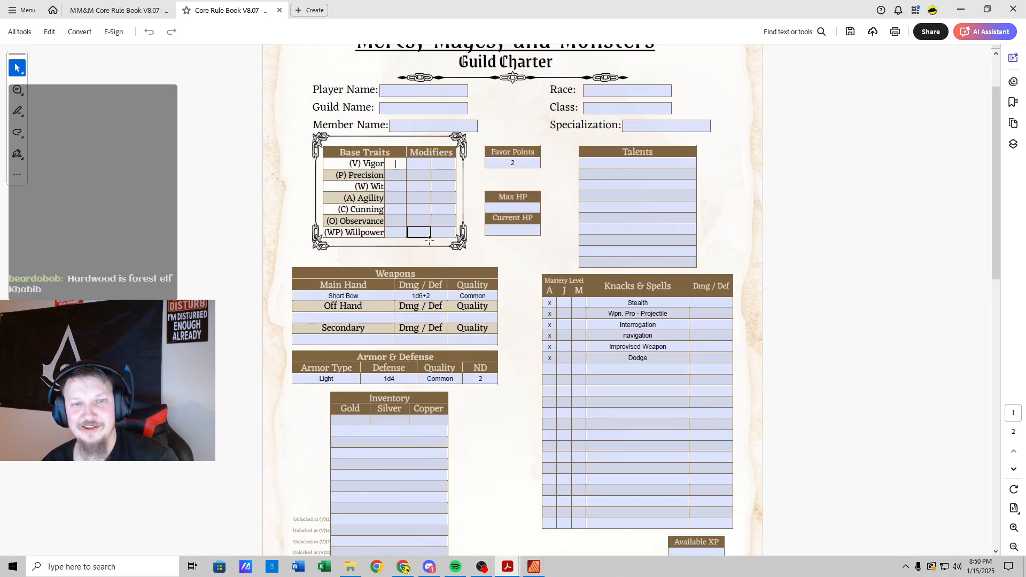
Step: Clear the main hand weapon's name, damage and quality
{"action": "left_click", "coordinate": [438, 297]}
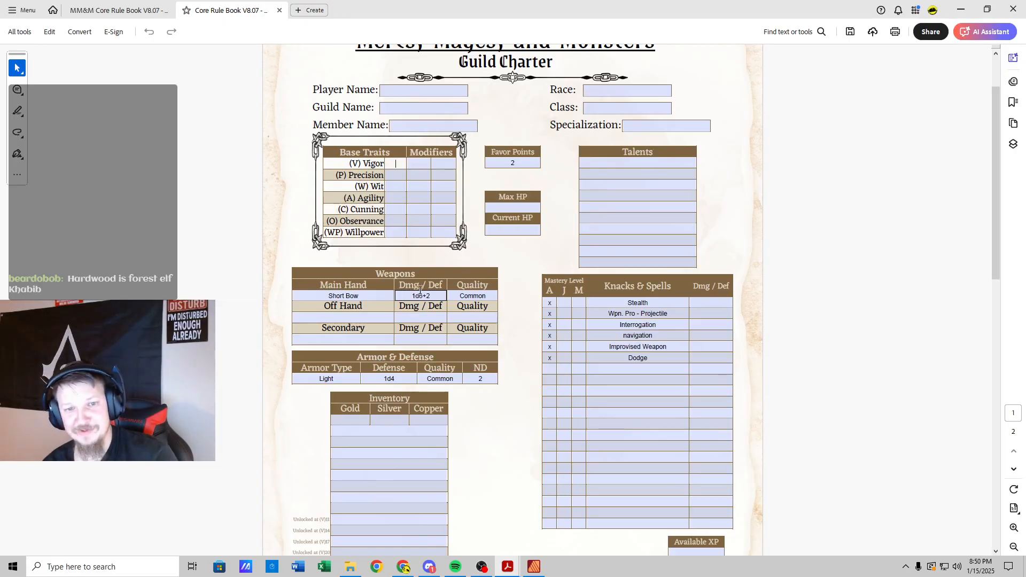
{"action": "double_click", "coordinate": [438, 297]}
{"action": "key", "text": "BackSpace"}
{"action": "double_click", "coordinate": [471, 296]}
{"action": "key", "text": "BackSpace"}
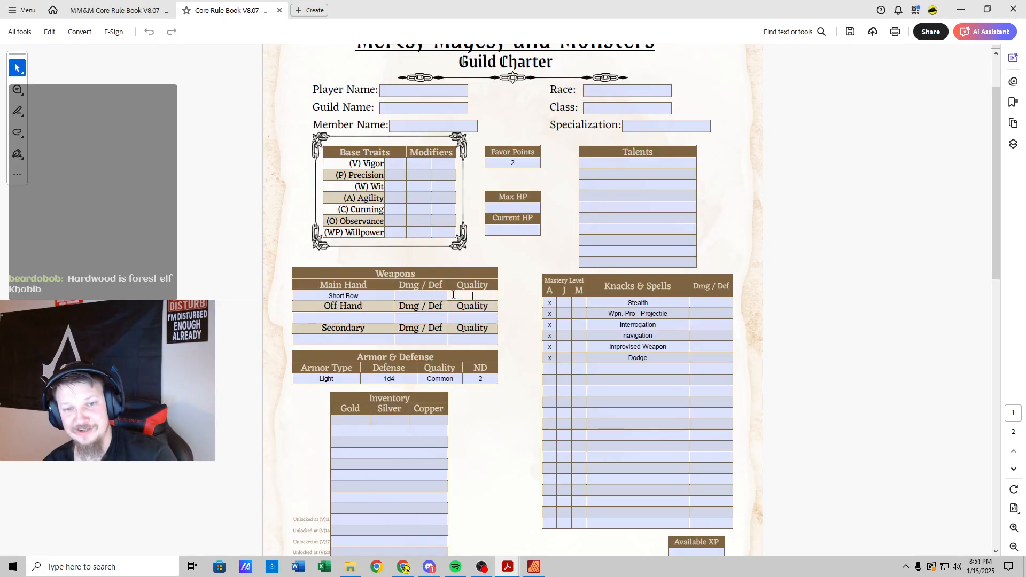
{"action": "triple_click", "coordinate": [351, 296]}
{"action": "key", "text": "BackSpace"}
Step: Clear all the knack names from the Knacks & Spells table, from Dodge up to Stealth
{"action": "double_click", "coordinate": [640, 358]}
{"action": "key", "text": "BackSpace"}
{"action": "double_click", "coordinate": [645, 347]}
{"action": "key", "text": "BackSpace"}
{"action": "double_click", "coordinate": [645, 337]}
{"action": "key", "text": "BackSpace"}
{"action": "double_click", "coordinate": [645, 347]}
{"action": "key", "text": "BackSpace"}
{"action": "double_click", "coordinate": [639, 325]}
{"action": "key", "text": "BackSpace"}
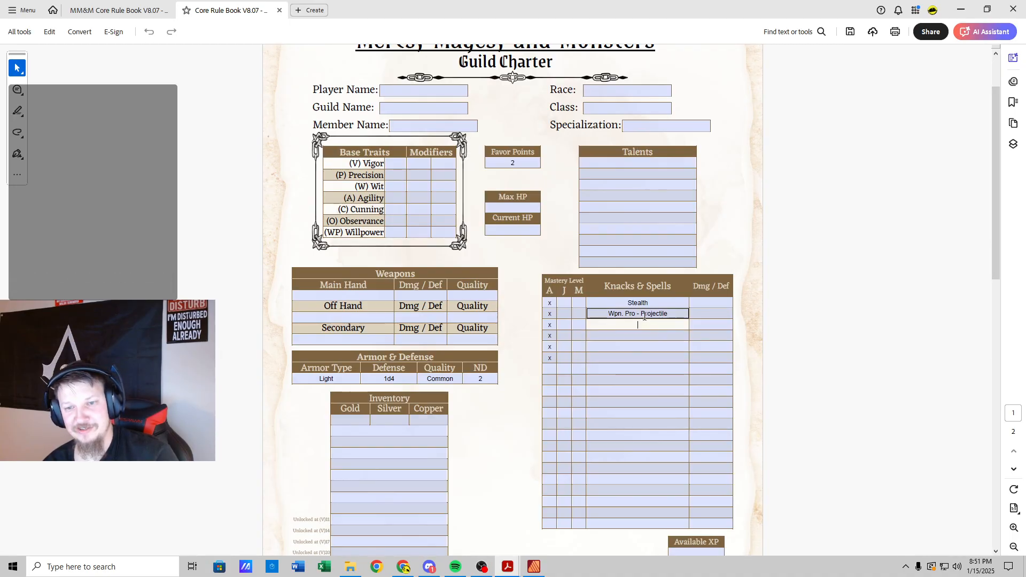
{"action": "double_click", "coordinate": [644, 315]}
{"action": "triple_click", "coordinate": [644, 314]}
{"action": "key", "text": "BackSpace"}
{"action": "double_click", "coordinate": [638, 303]}
{"action": "key", "text": "BackSpace"}
Step: Clear the armor type, defense, quality and ND values in the Armor & Defense section
{"action": "left_click", "coordinate": [402, 296]}
{"action": "double_click", "coordinate": [389, 379]}
{"action": "key", "text": "BackSpace"}
{"action": "left_click", "coordinate": [326, 380]}
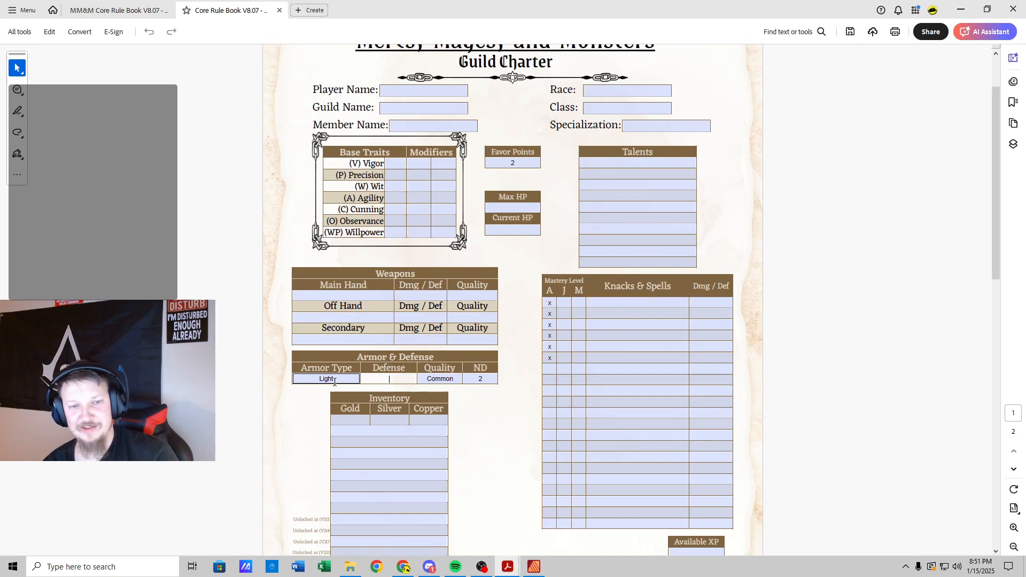
{"action": "double_click", "coordinate": [326, 379]}
{"action": "key", "text": "BackSpace"}
{"action": "double_click", "coordinate": [440, 379]}
{"action": "key", "text": "BackSpace"}
{"action": "left_click", "coordinate": [486, 379]}
{"action": "key", "text": "BackSpace"}
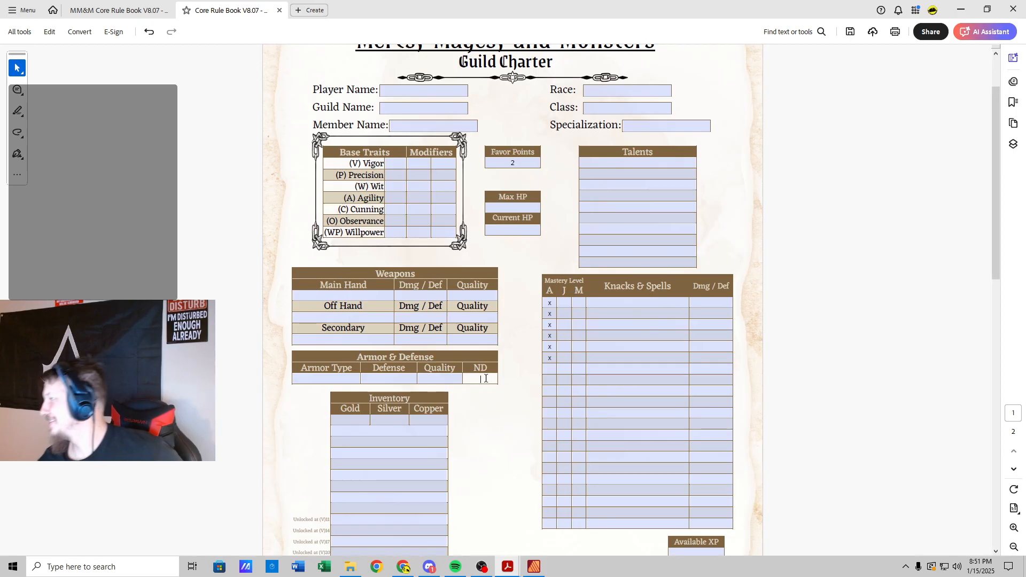
Step: Set the new character's Race to Goblin
{"action": "left_click", "coordinate": [621, 401]}
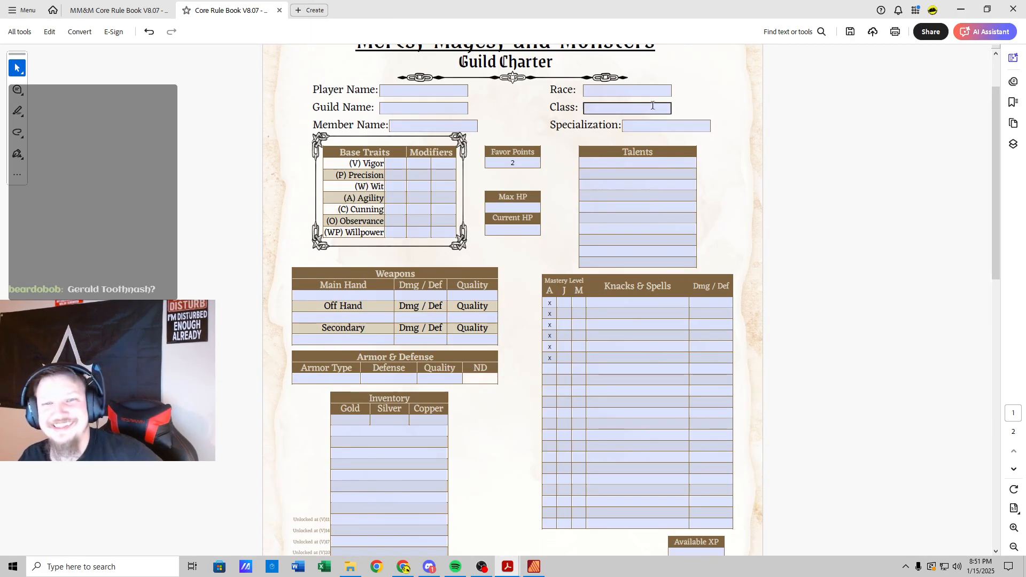
{"action": "left_click", "coordinate": [637, 92]}
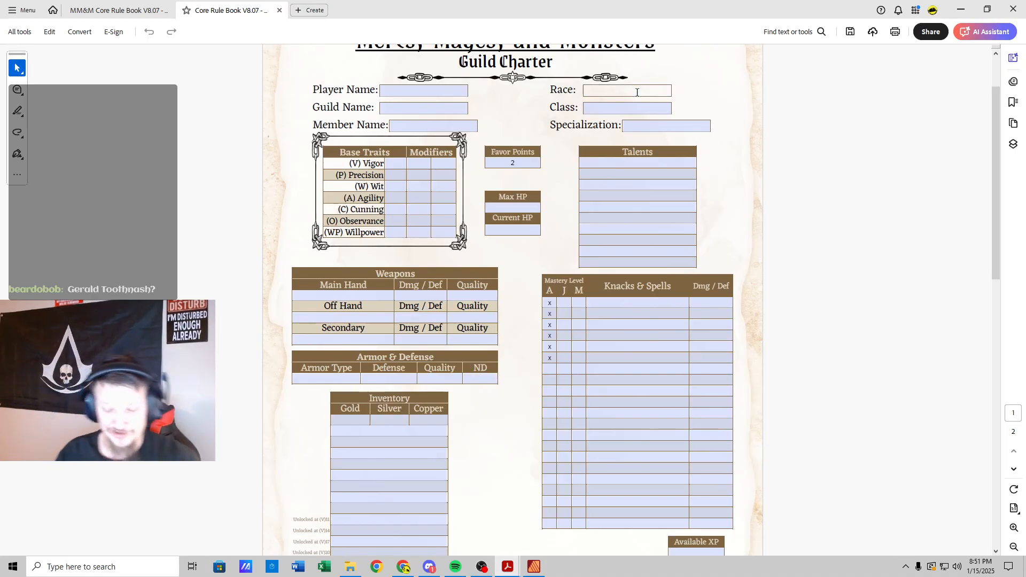
{"action": "type", "text": "Goblin"}
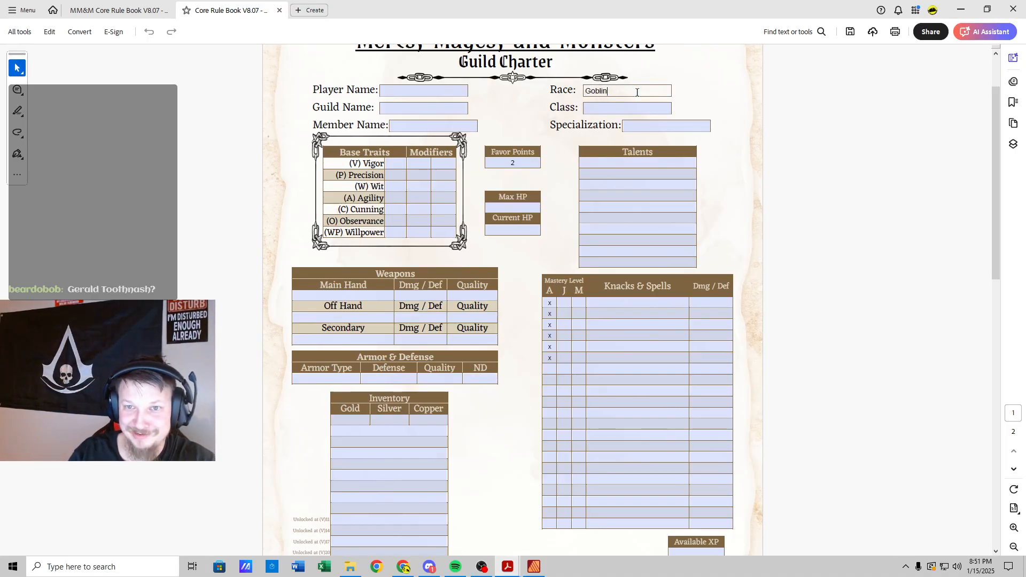
Step: Enter the new character's full name in the Member Name field
{"action": "key", "text": "Tab"}
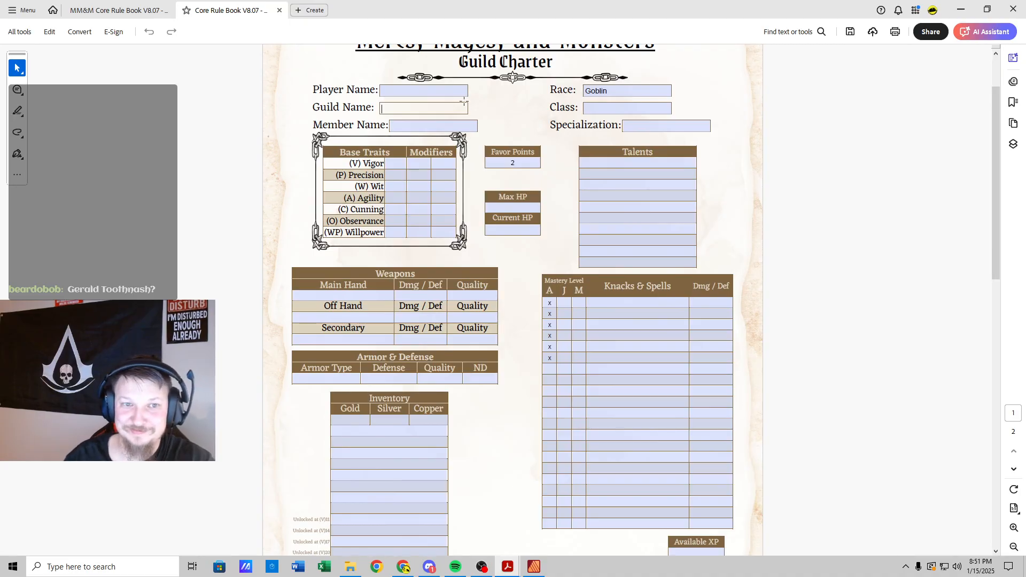
{"action": "left_click", "coordinate": [414, 126]}
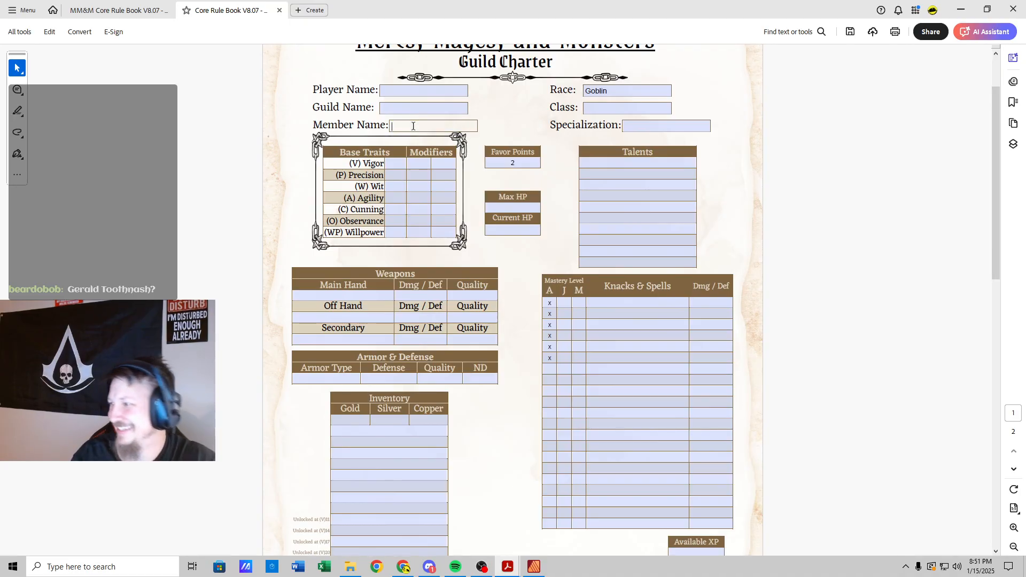
{"action": "type", "text": "Gerald"}
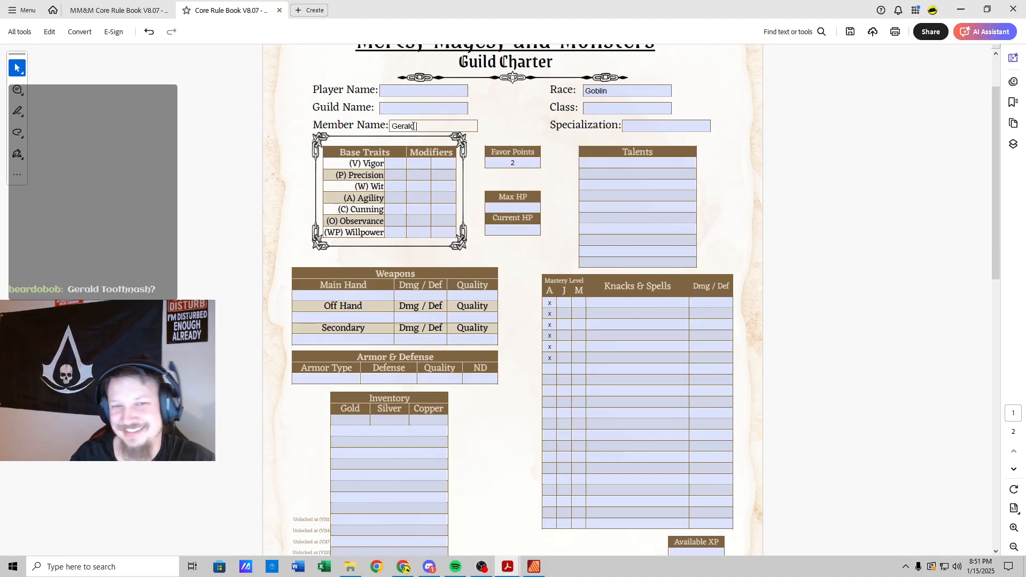
{"action": "type", "text": " Toothnash"}
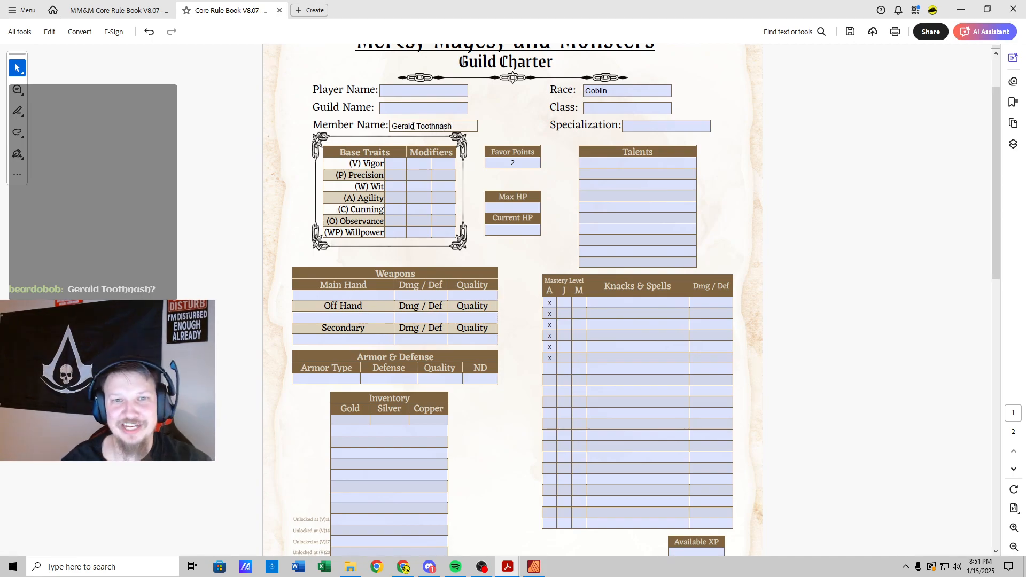
Step: Look up the Mage class's specialization table in the core rule book
{"action": "left_click", "coordinate": [142, 11]}
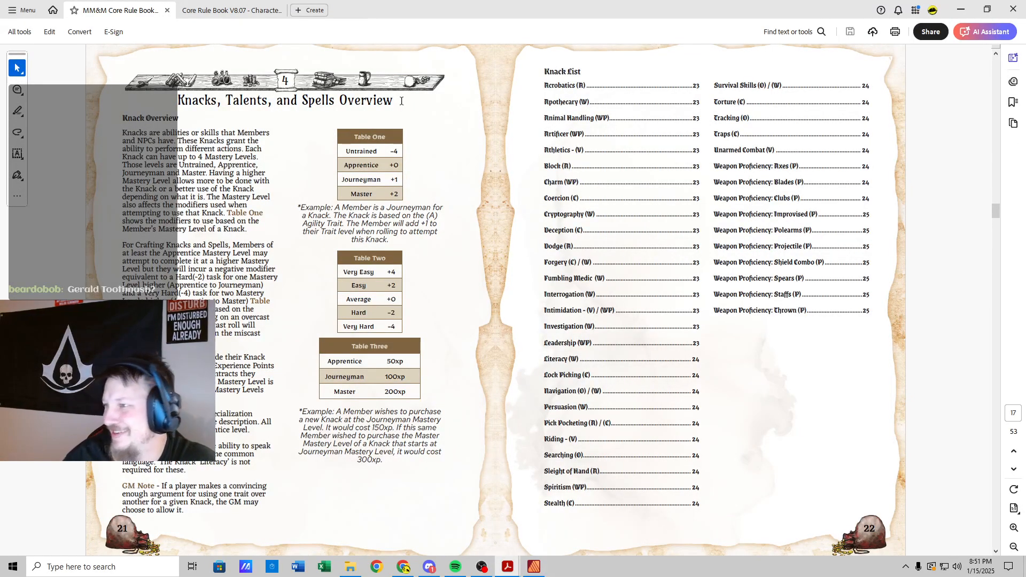
{"action": "left_click", "coordinate": [214, 13]}
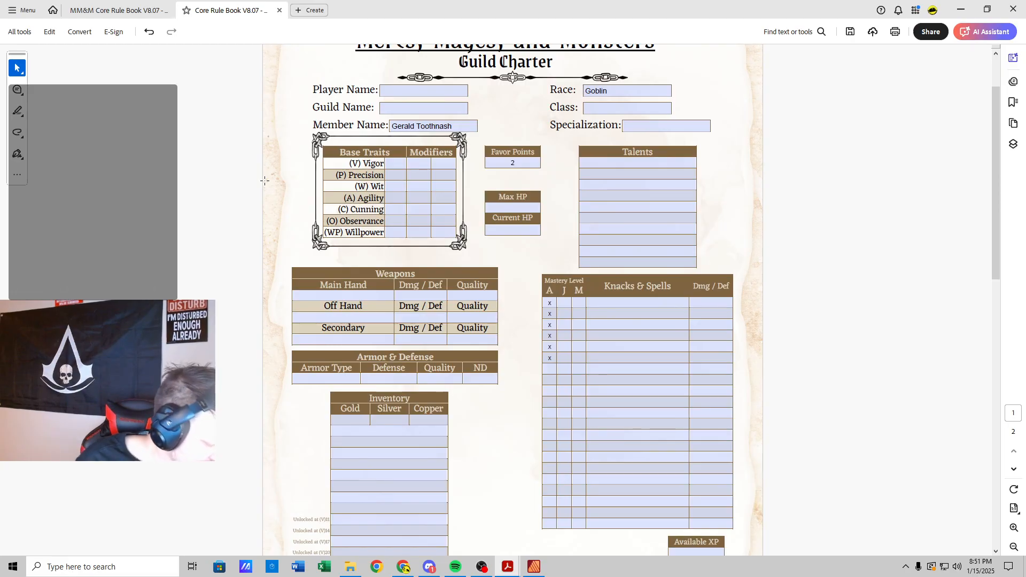
{"action": "left_click", "coordinate": [140, 9]}
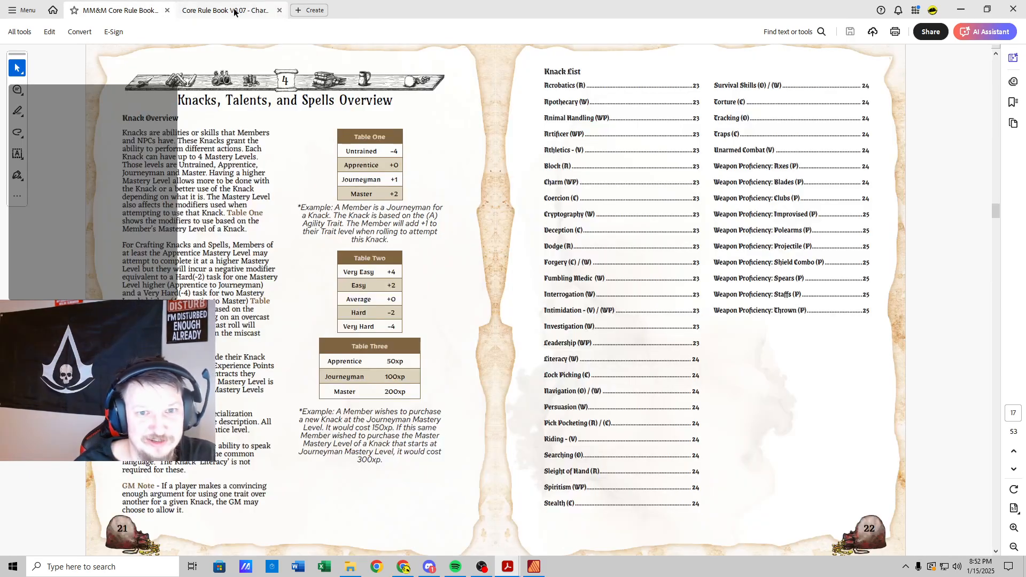
{"action": "scroll", "coordinate": [293, 255], "scroll_direction": "up", "scroll_amount": 15}
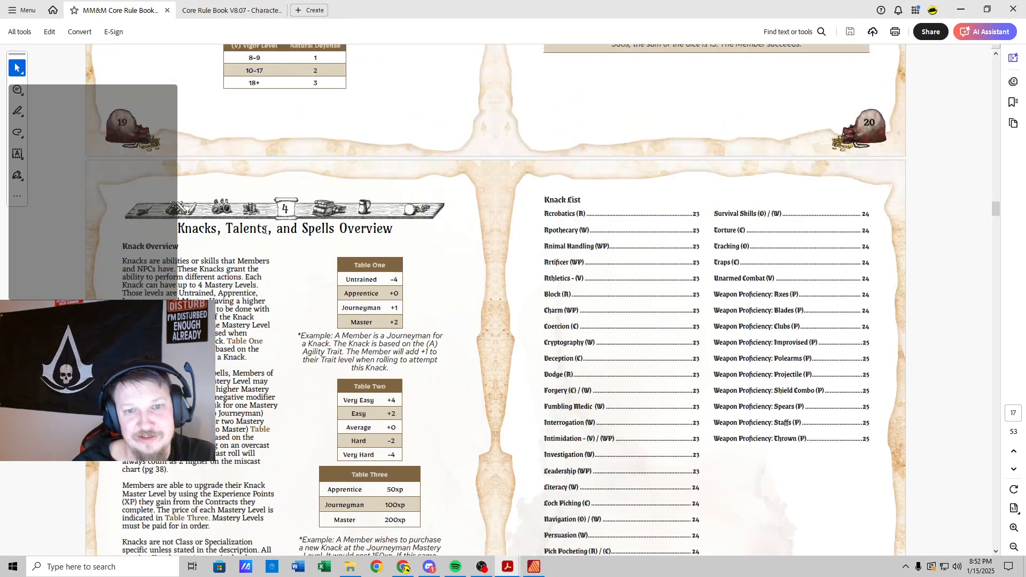
{"action": "scroll", "coordinate": [293, 255], "scroll_direction": "up", "scroll_amount": 5}
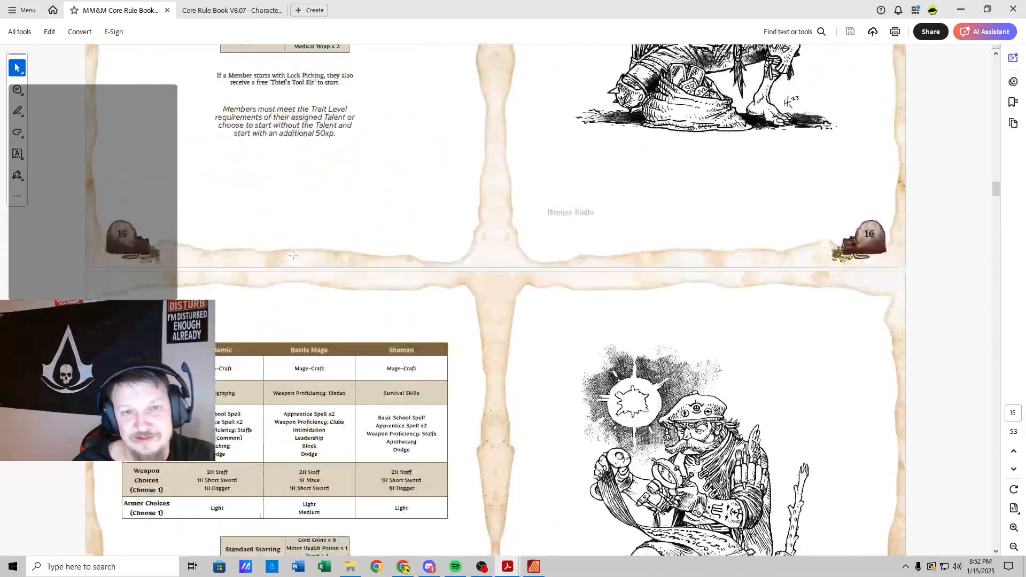
{"action": "scroll", "coordinate": [293, 255], "scroll_direction": "down", "scroll_amount": 2}
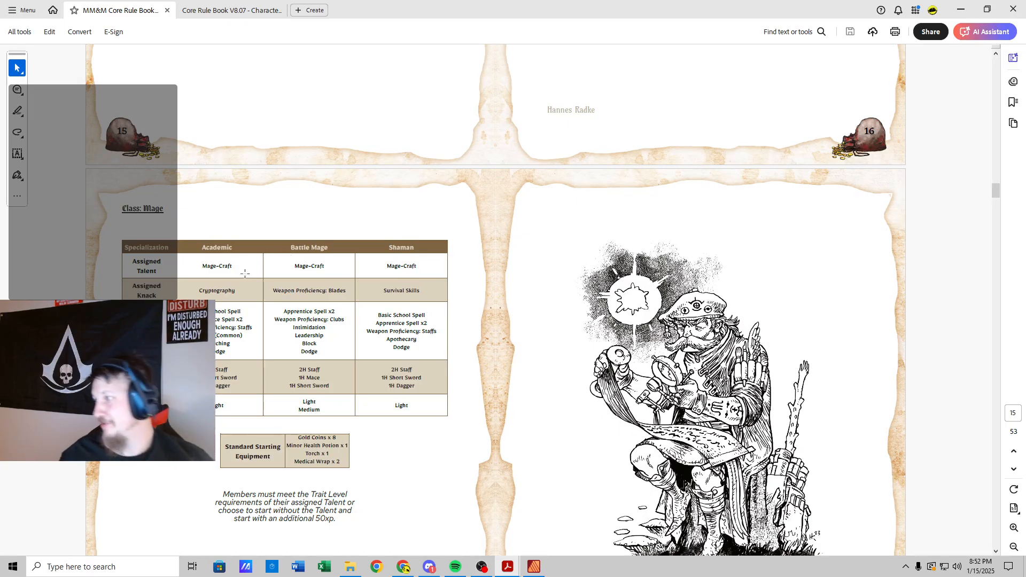
Step: Set the character's Class to Mage and the Specialization to Battle-Mage on the character sheet
{"action": "left_click", "coordinate": [216, 16]}
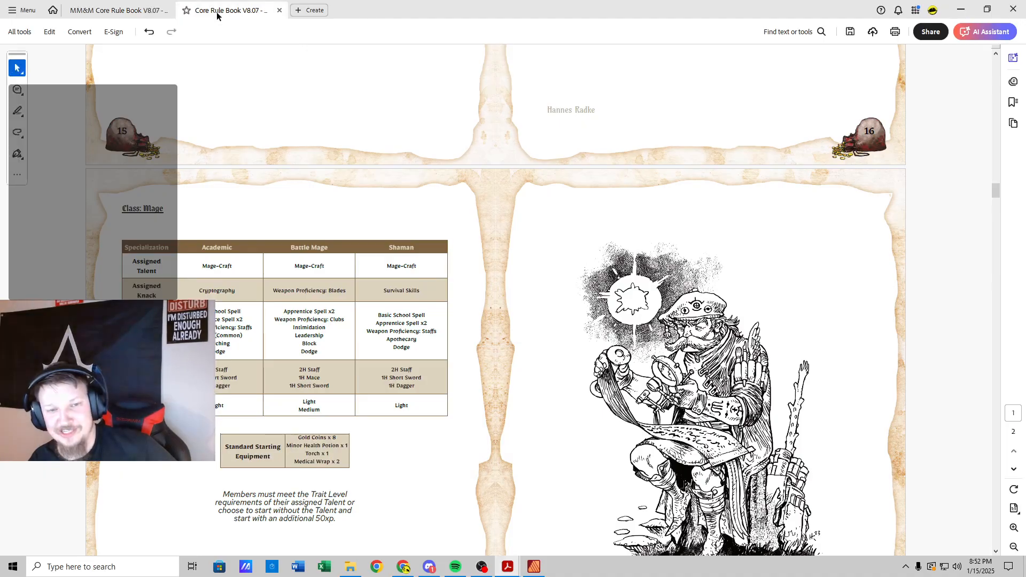
{"action": "left_click", "coordinate": [608, 111]}
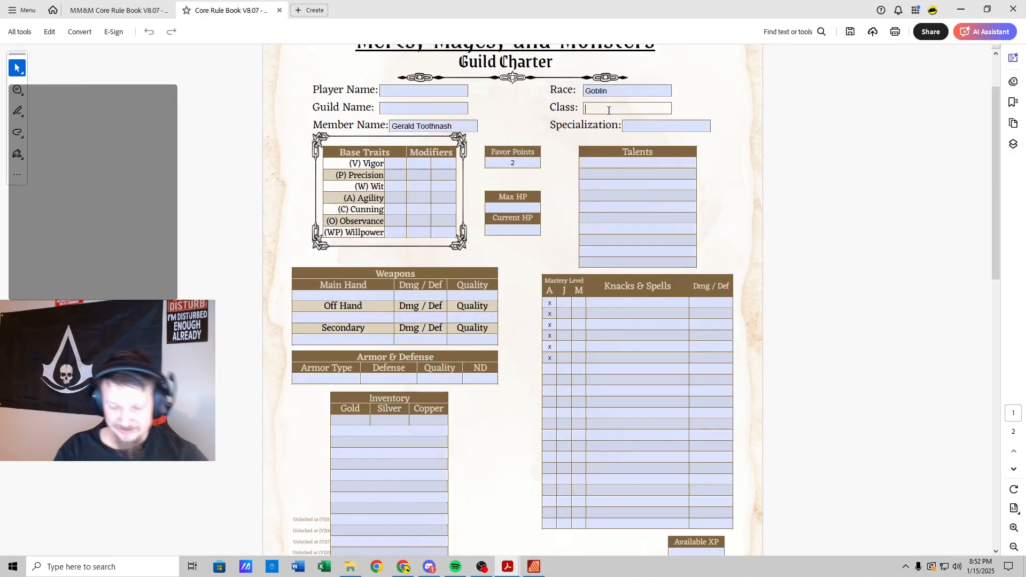
{"action": "type", "text": "Mage"}
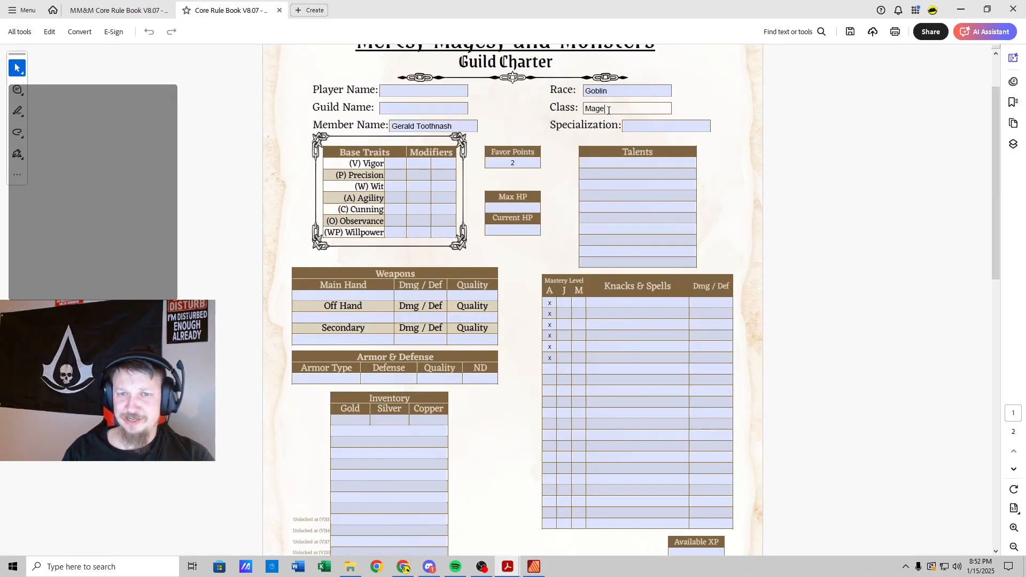
{"action": "key", "text": "Tab"}
{"action": "type", "text": "Bat"}
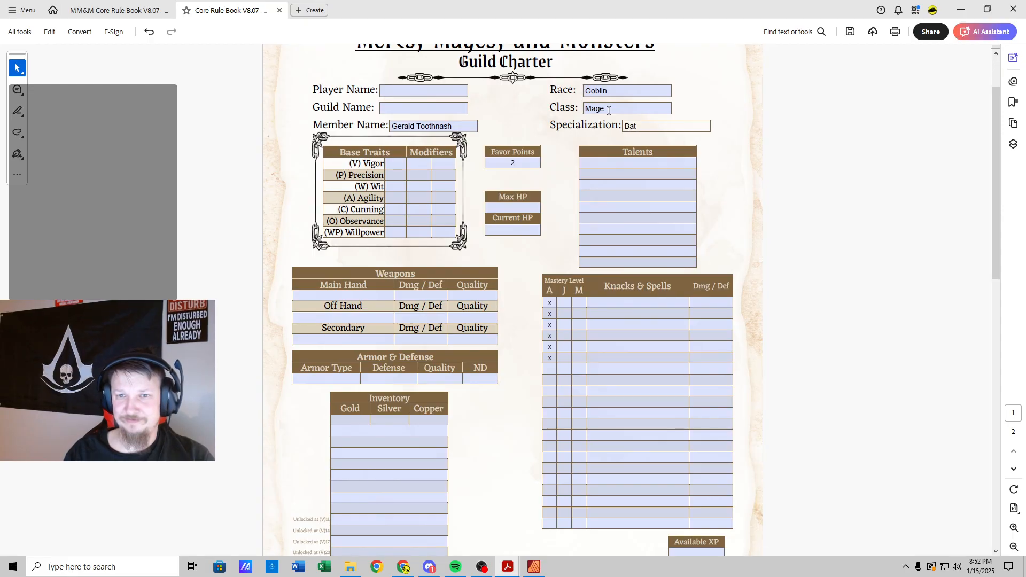
{"action": "type", "text": "tle-"}
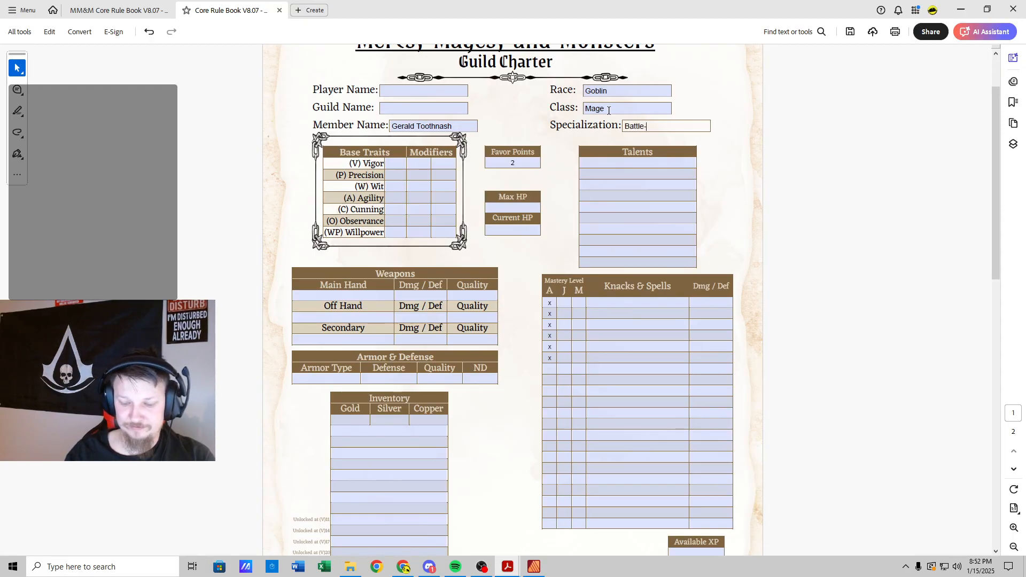
{"action": "type", "text": "m"}
{"action": "key", "text": "BackSpace"}
{"action": "type", "text": "Mage"}
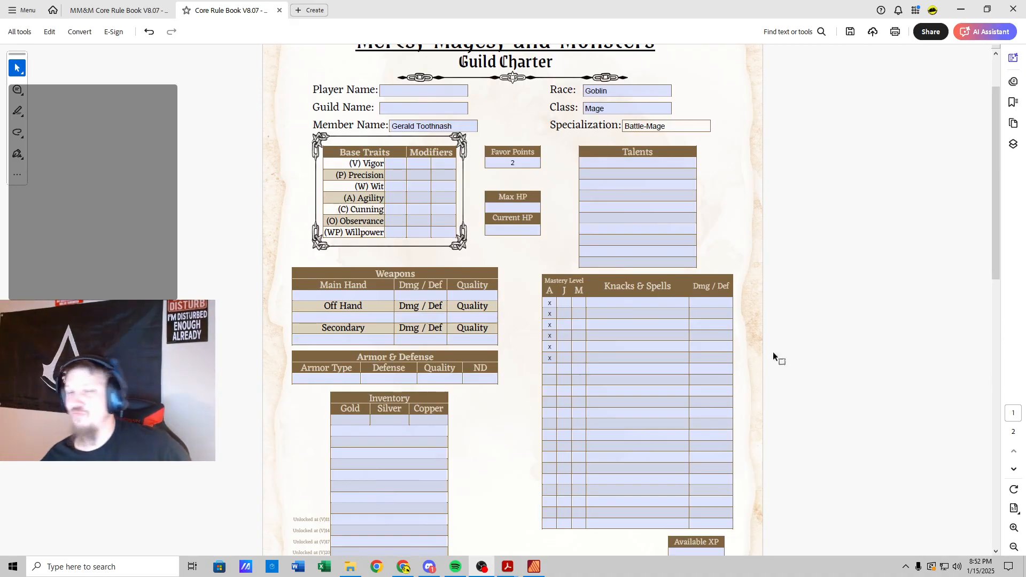
{"action": "left_click", "coordinate": [434, 210]}
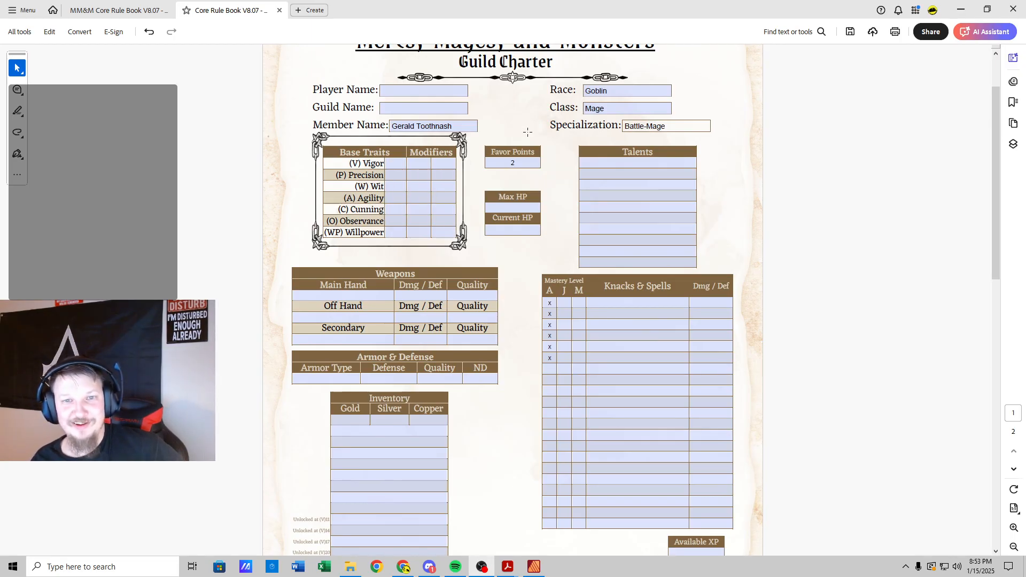
Step: Check the Battle Mage column of the Mage table and the Traits Overview page in the core rule book
{"action": "left_click", "coordinate": [123, 13]}
{"action": "scroll", "coordinate": [233, 253], "scroll_direction": "down", "scroll_amount": 1}
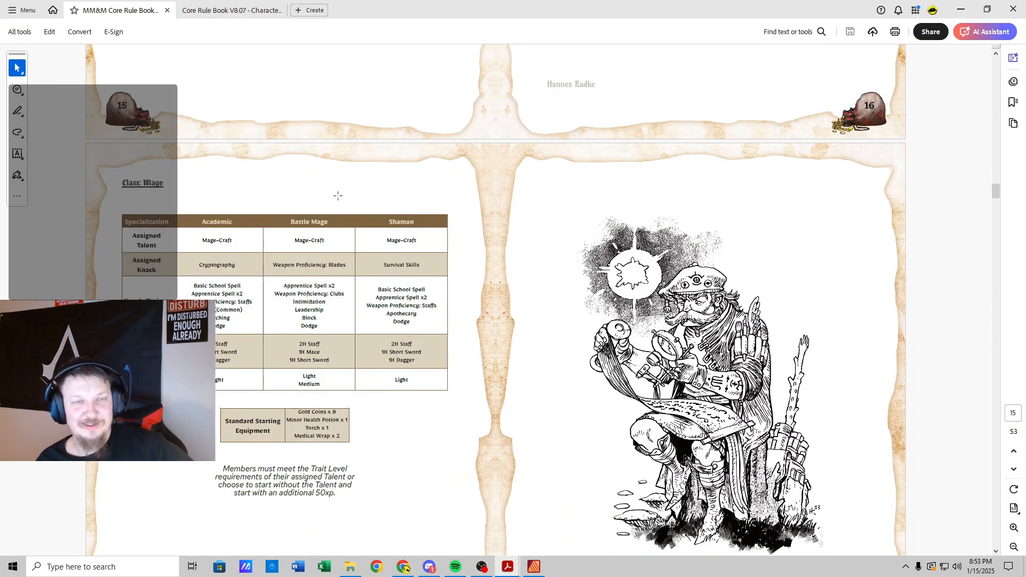
{"action": "left_click", "coordinate": [222, 14]}
{"action": "left_click", "coordinate": [644, 162]}
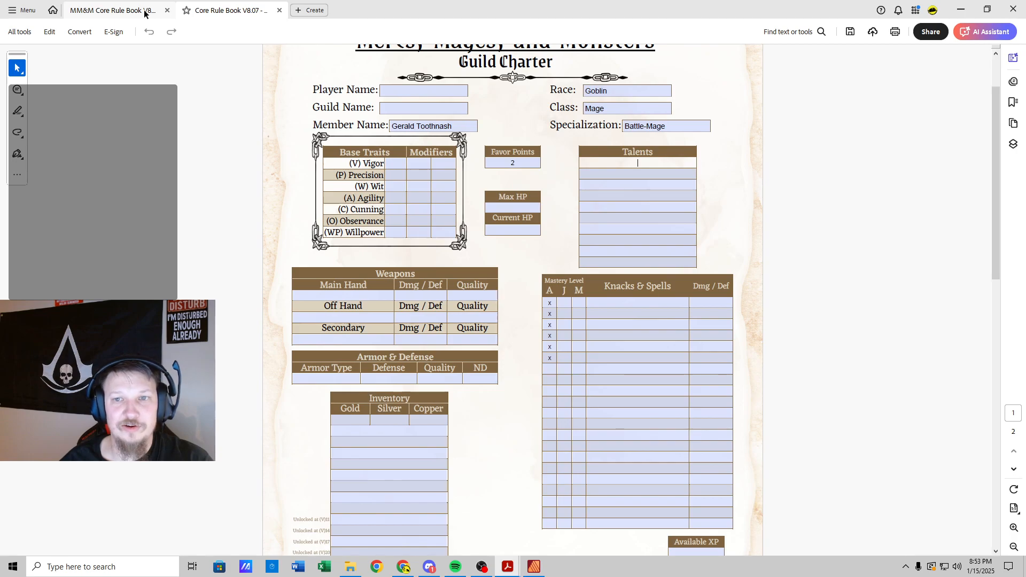
{"action": "left_click", "coordinate": [120, 10]}
{"action": "scroll", "coordinate": [276, 300], "scroll_direction": "down", "scroll_amount": 15}
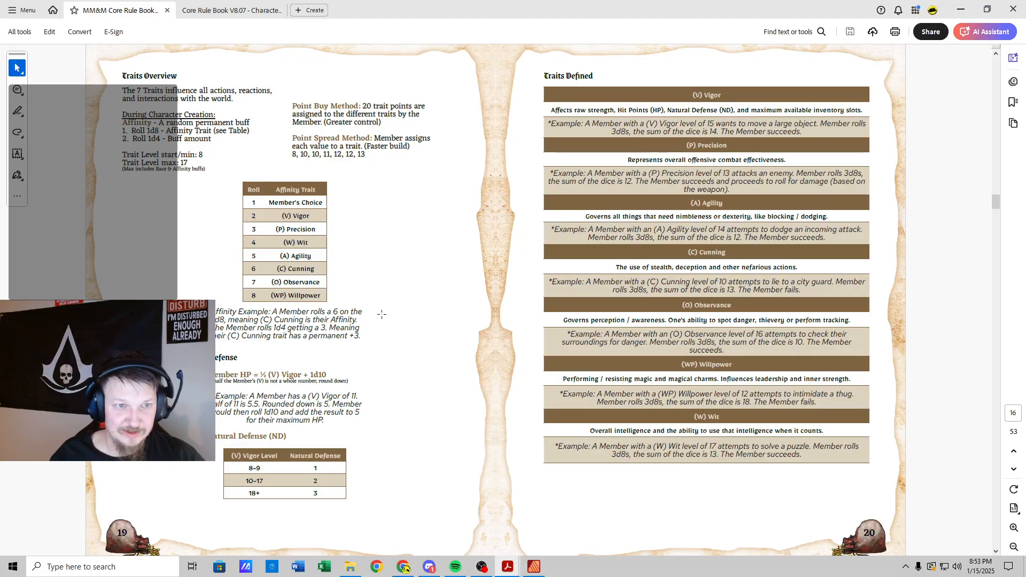
{"action": "left_click", "coordinate": [243, 13]}
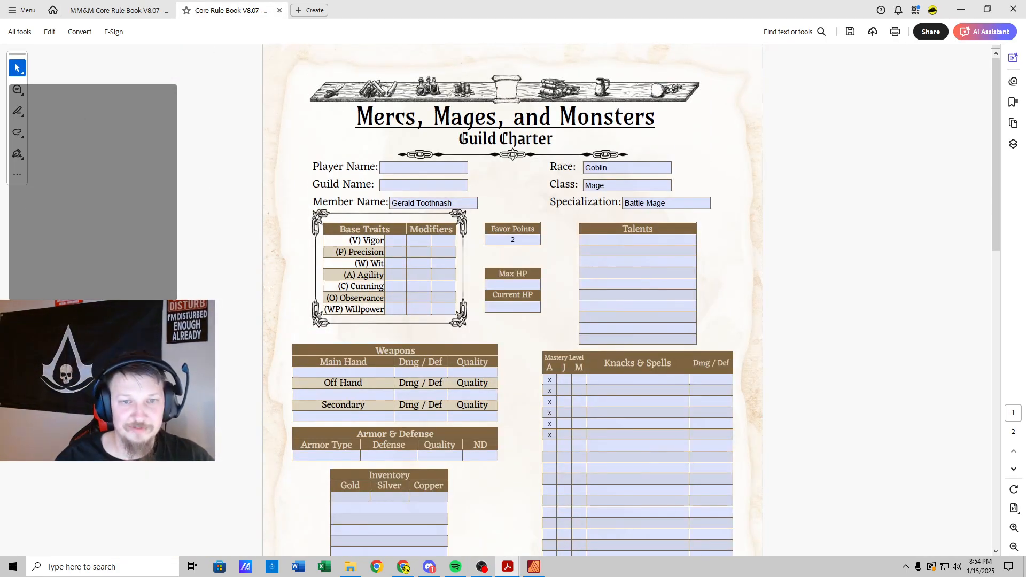
Step: Review the Goblin race entry in the core rule book, then return to its rules for assigning traits
{"action": "left_click", "coordinate": [128, 11]}
{"action": "scroll", "coordinate": [189, 271], "scroll_direction": "up", "scroll_amount": 12}
{"action": "scroll", "coordinate": [190, 271], "scroll_direction": "up", "scroll_amount": 15}
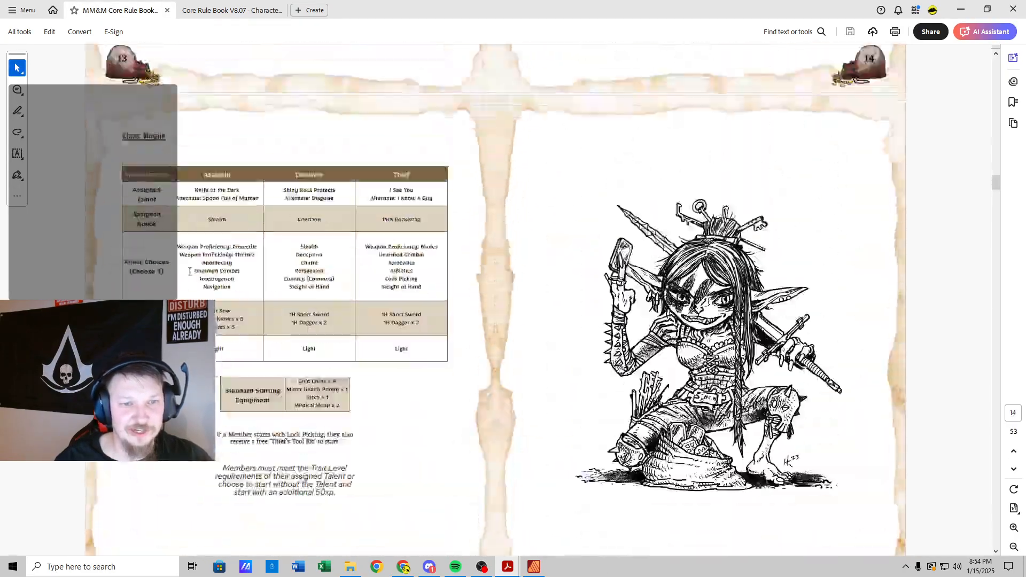
{"action": "scroll", "coordinate": [189, 270], "scroll_direction": "up", "scroll_amount": 8}
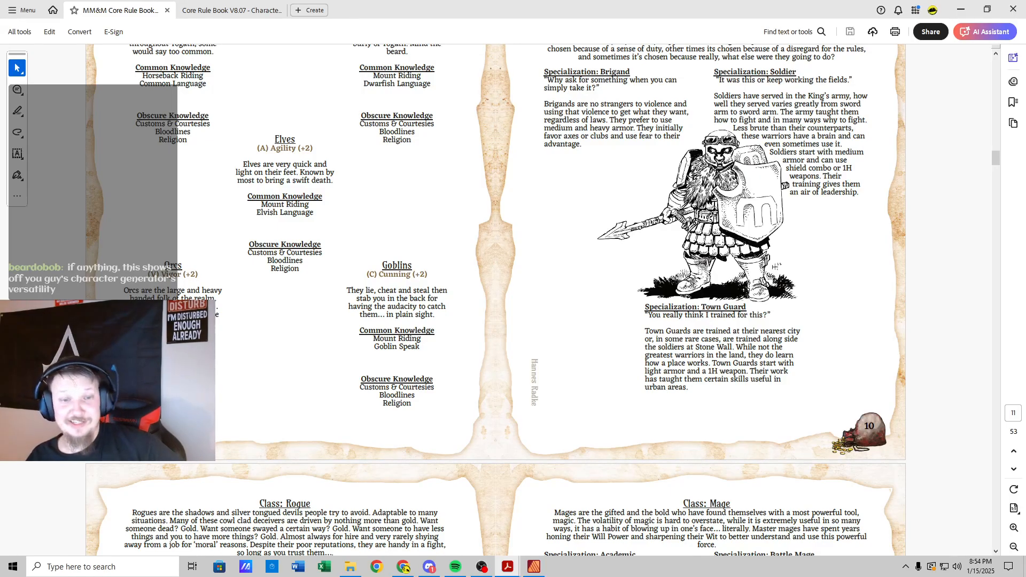
{"action": "scroll", "coordinate": [193, 277], "scroll_direction": "down", "scroll_amount": 3}
{"action": "scroll", "coordinate": [496, 299], "scroll_direction": "down", "scroll_amount": 12}
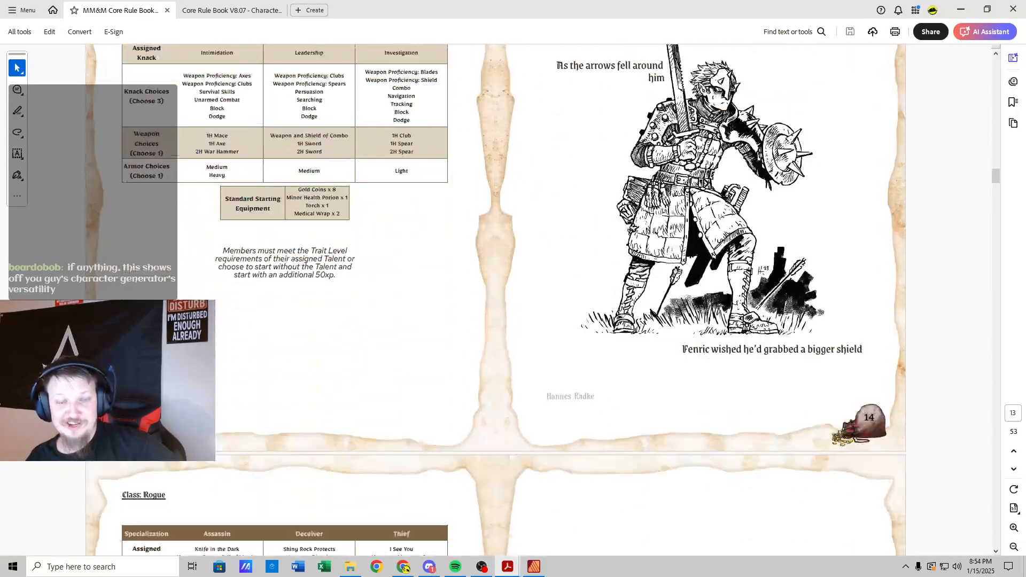
{"action": "scroll", "coordinate": [496, 300], "scroll_direction": "down", "scroll_amount": 12}
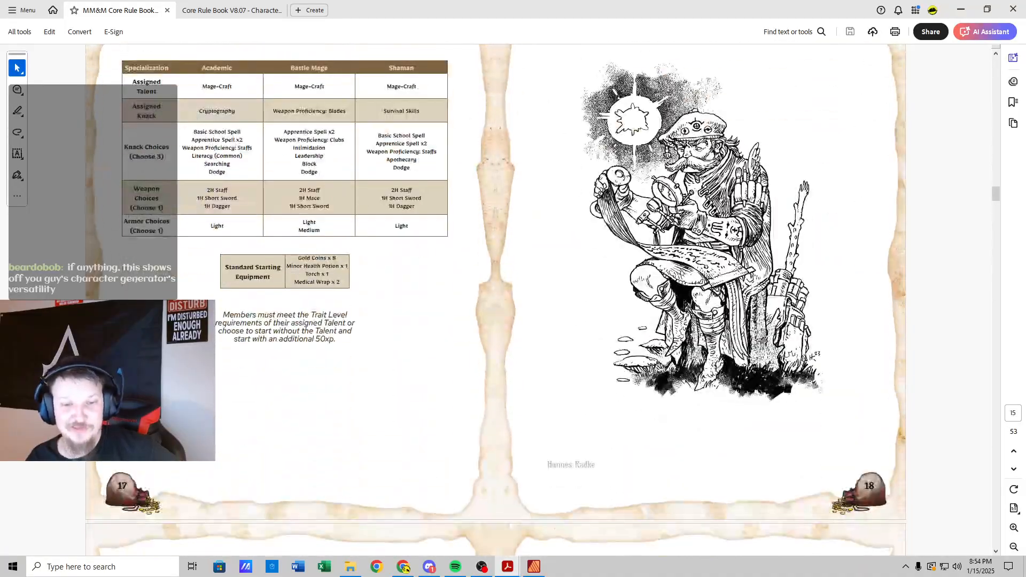
{"action": "scroll", "coordinate": [496, 299], "scroll_direction": "down", "scroll_amount": 3}
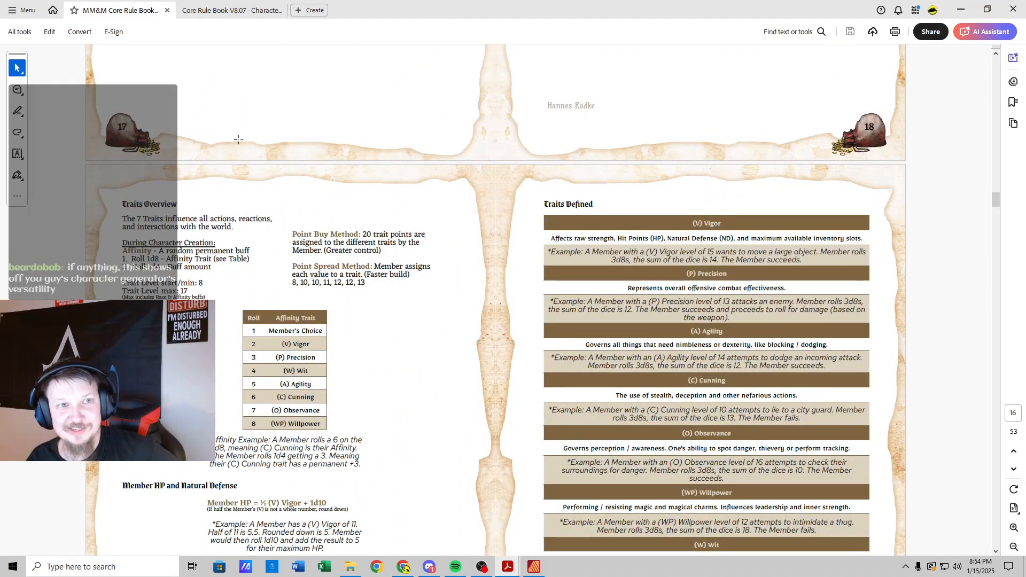
Step: Clear the Apprentice mastery marks from the first six rows of the character sheet's Knacks & Spells table
{"action": "left_click", "coordinate": [239, 5]}
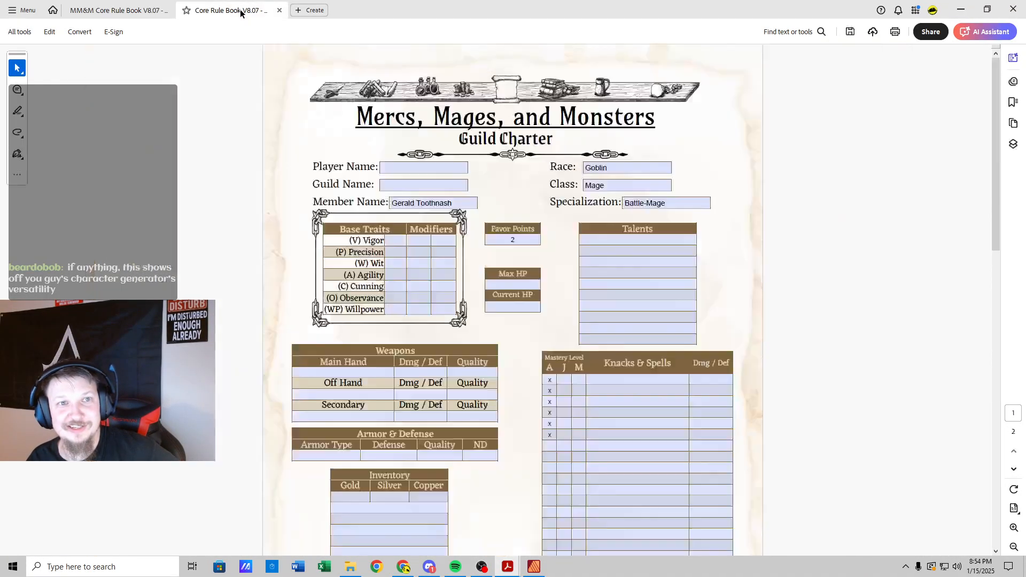
{"action": "key", "text": "BackSpace"}
{"action": "double_click", "coordinate": [553, 390]}
{"action": "key", "text": "BackSpace"}
{"action": "double_click", "coordinate": [553, 402]}
{"action": "key", "text": "BackSpace"}
{"action": "double_click", "coordinate": [553, 413]}
{"action": "key", "text": "BackSpace"}
{"action": "double_click", "coordinate": [553, 424]}
{"action": "key", "text": "BackSpace"}
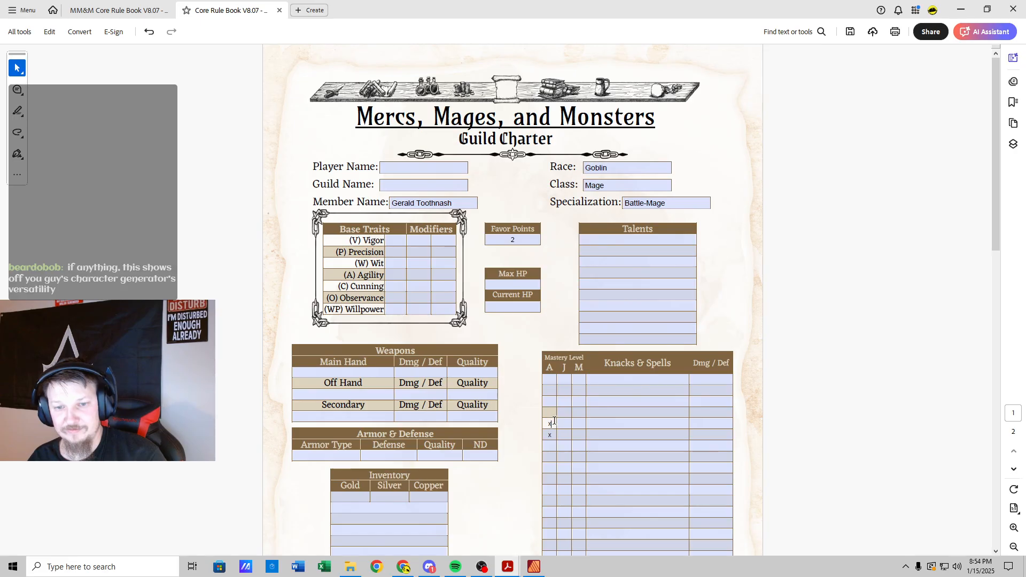
{"action": "double_click", "coordinate": [554, 435]}
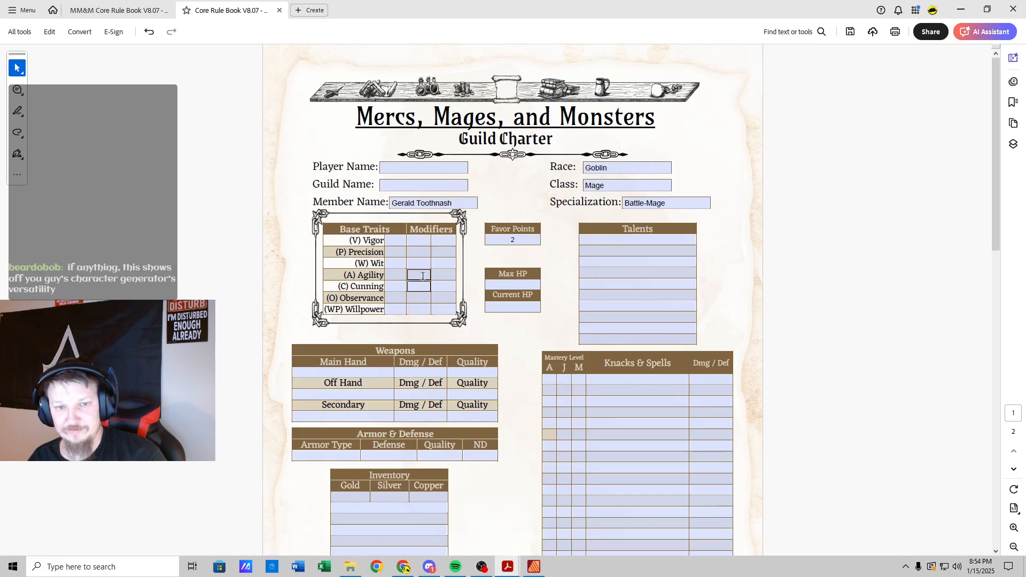
Step: Fill in the Base Traits with Willpower 13, Vigor 12, Cunning 14 and Observance 11 on the character sheet
{"action": "left_click", "coordinate": [400, 239]}
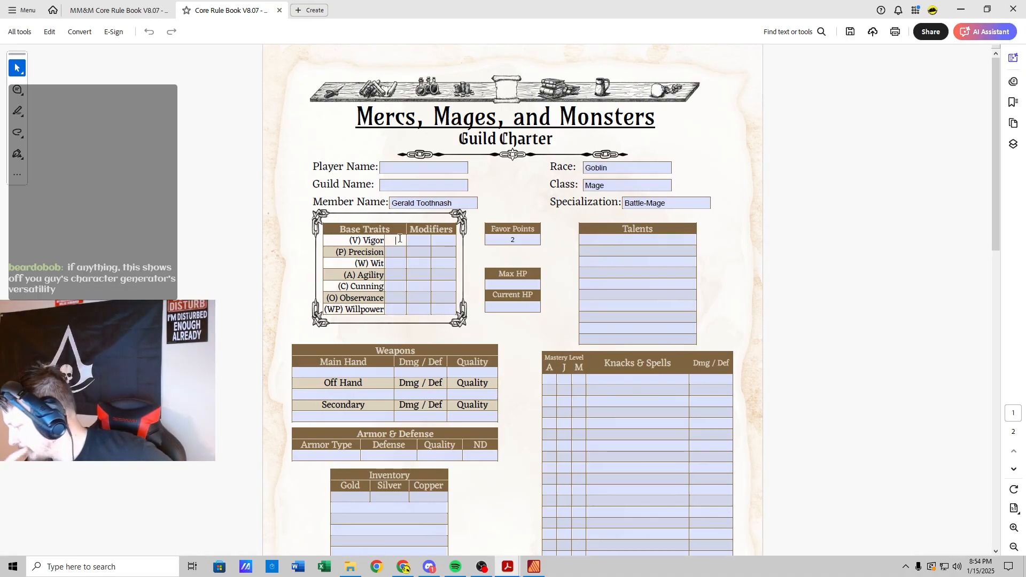
{"action": "left_click", "coordinate": [386, 310]}
{"action": "left_click", "coordinate": [408, 309]}
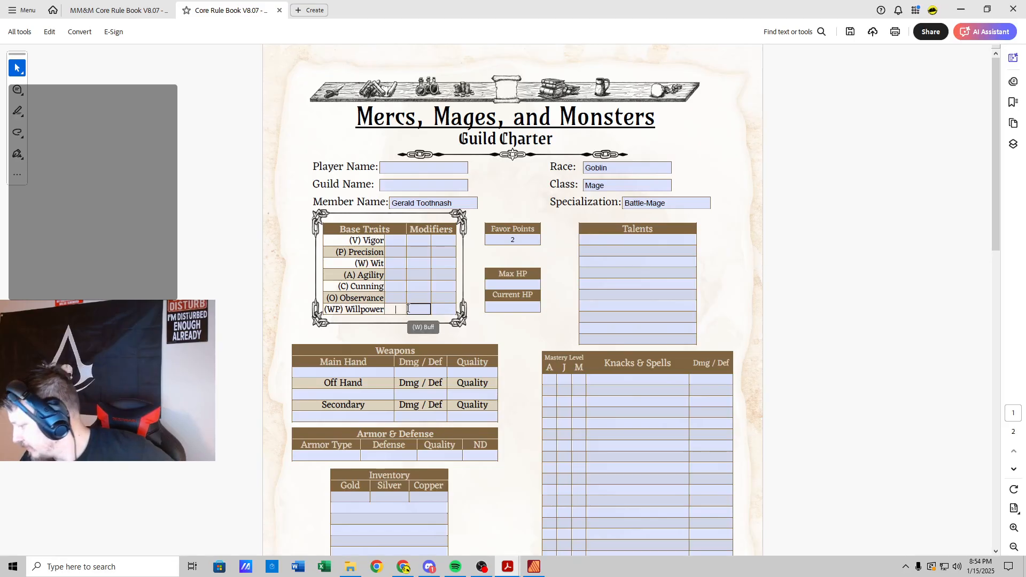
{"action": "type", "text": "13"}
{"action": "left_click", "coordinate": [396, 241]}
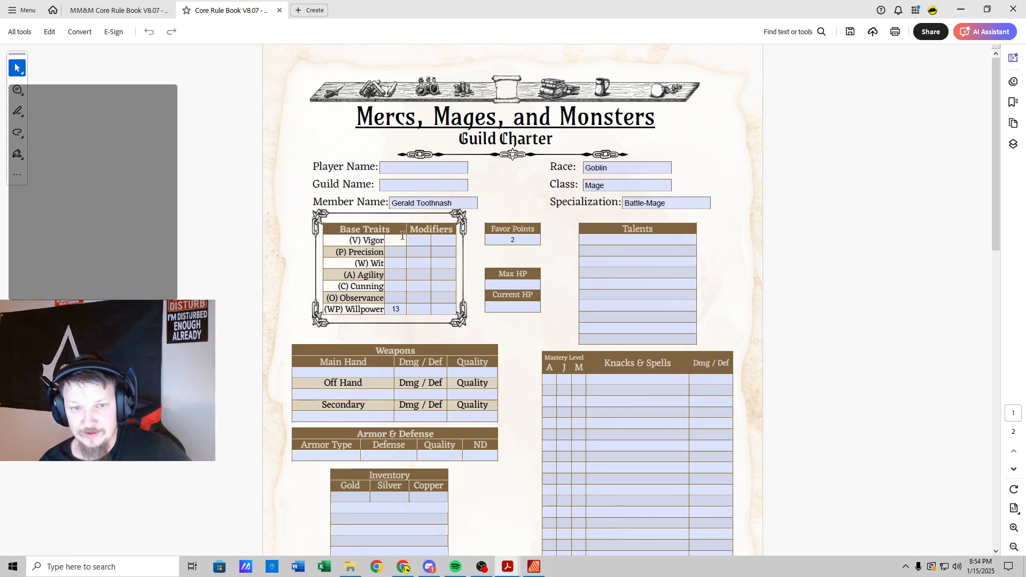
{"action": "type", "text": "12"}
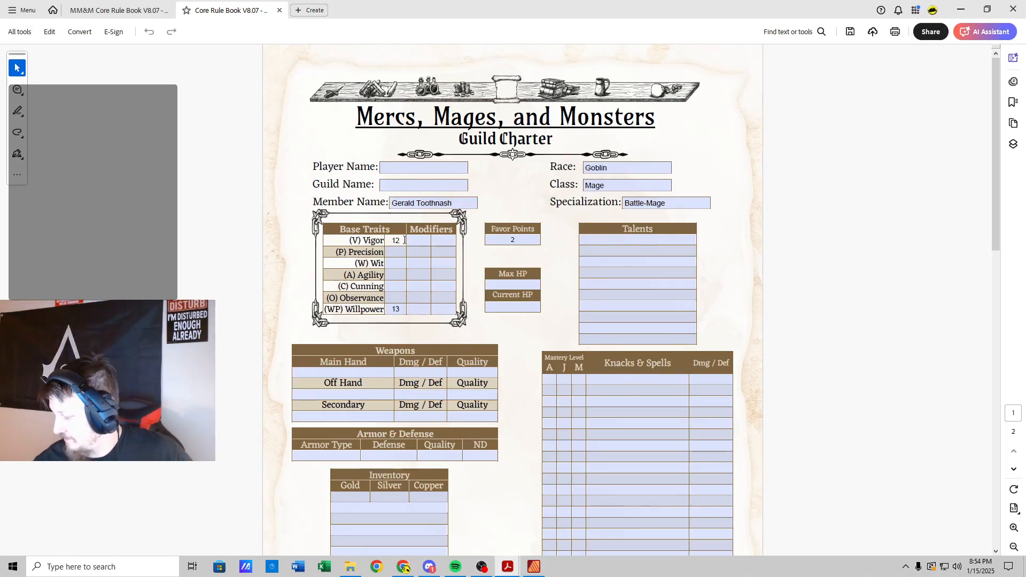
{"action": "left_click", "coordinate": [396, 286]}
{"action": "type", "text": "14"}
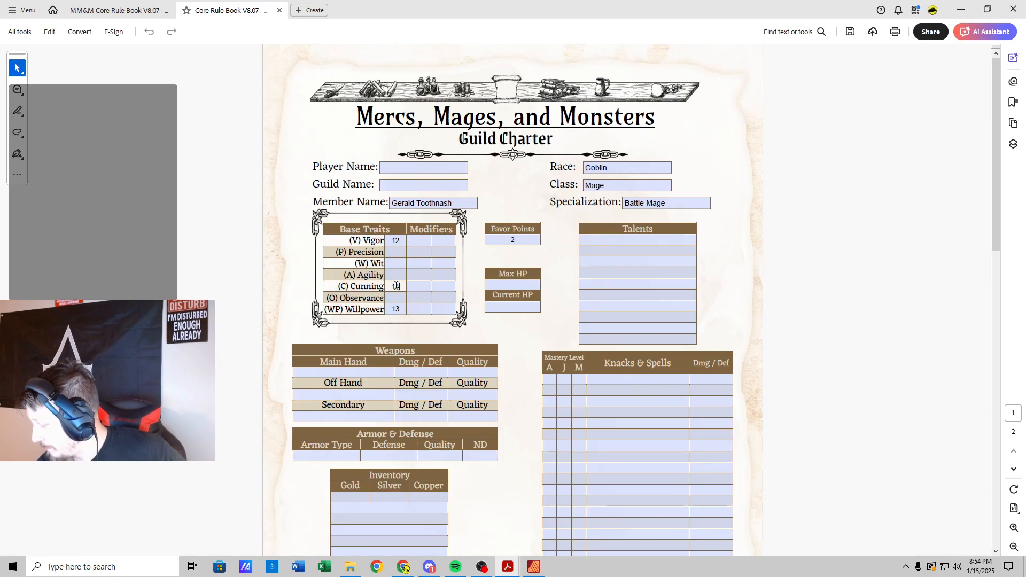
{"action": "left_click", "coordinate": [400, 298]}
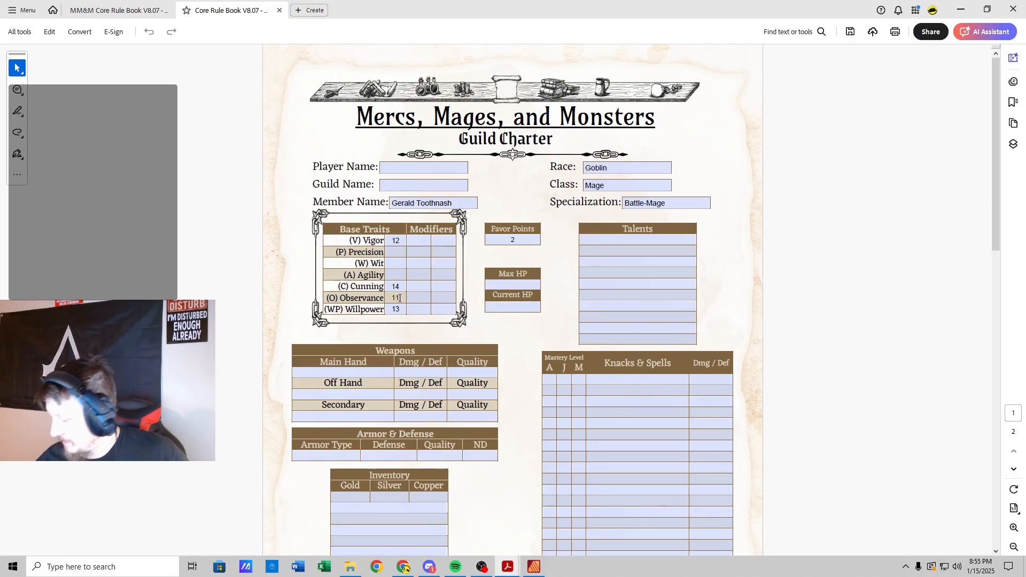
Step: Complete the remaining Base Traits with Precision 11, Wit 10 and Agility 10
{"action": "left_click", "coordinate": [396, 251]}
{"action": "type", "text": "11"}
{"action": "left_click", "coordinate": [400, 262]}
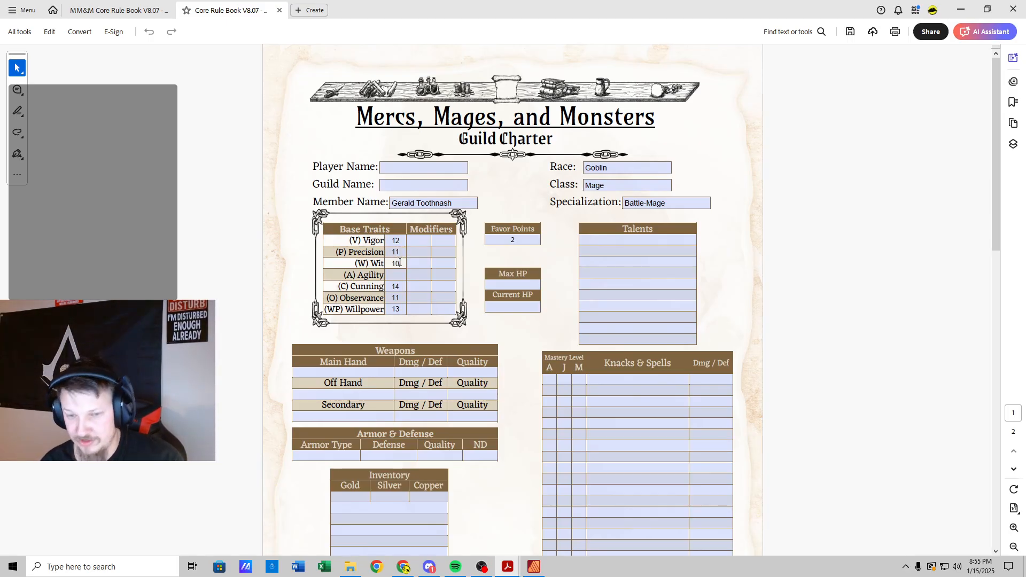
{"action": "type", "text": "10"}
{"action": "left_click", "coordinate": [397, 276]}
{"action": "type", "text": "10"}
{"action": "left_click", "coordinate": [420, 265]}
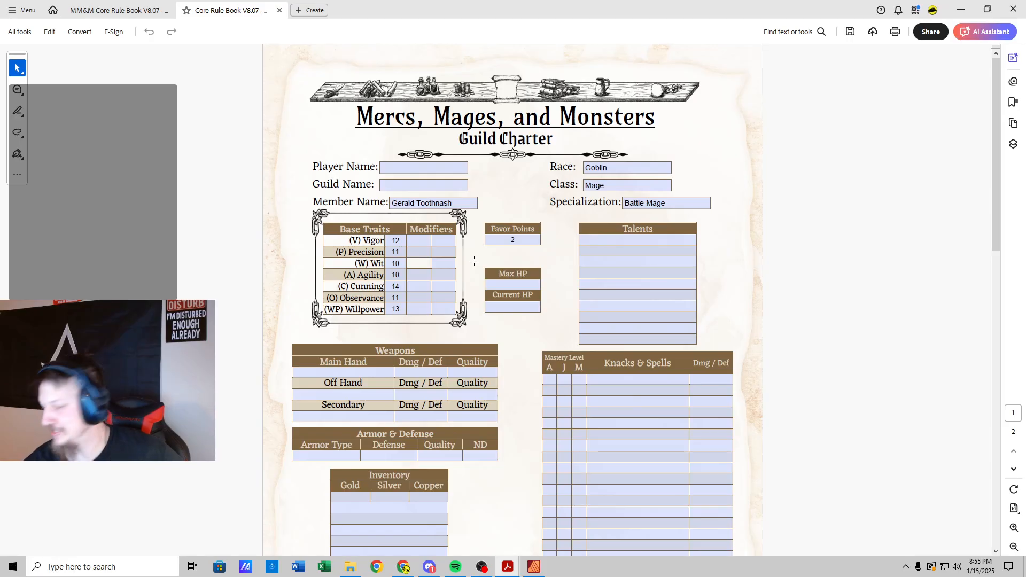
Step: Set the character's Max HP to 16
{"action": "left_click", "coordinate": [512, 286]}
{"action": "type", "text": "16"}
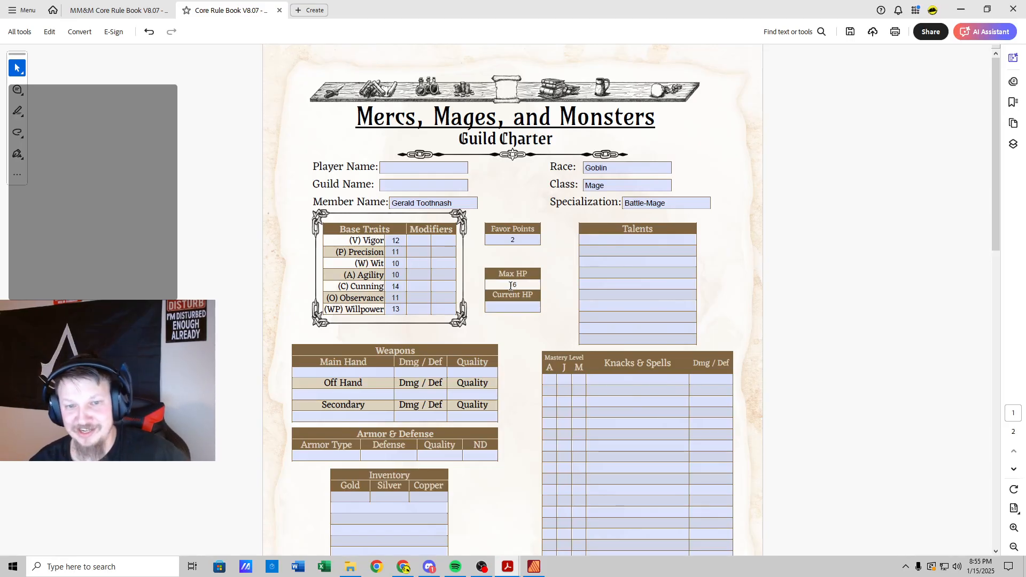
{"action": "left_click", "coordinate": [541, 260]}
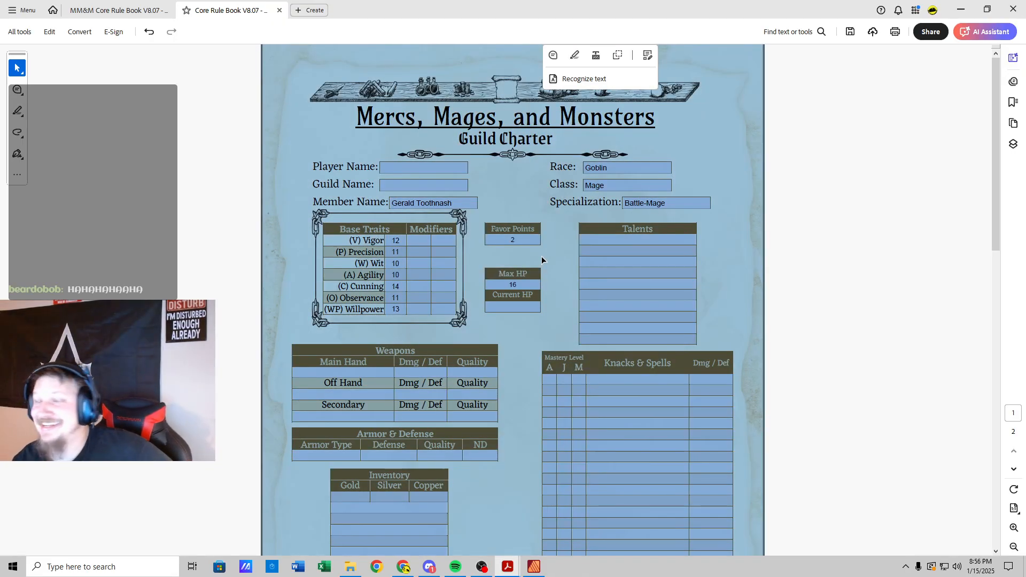
{"action": "left_click", "coordinate": [124, 198]}
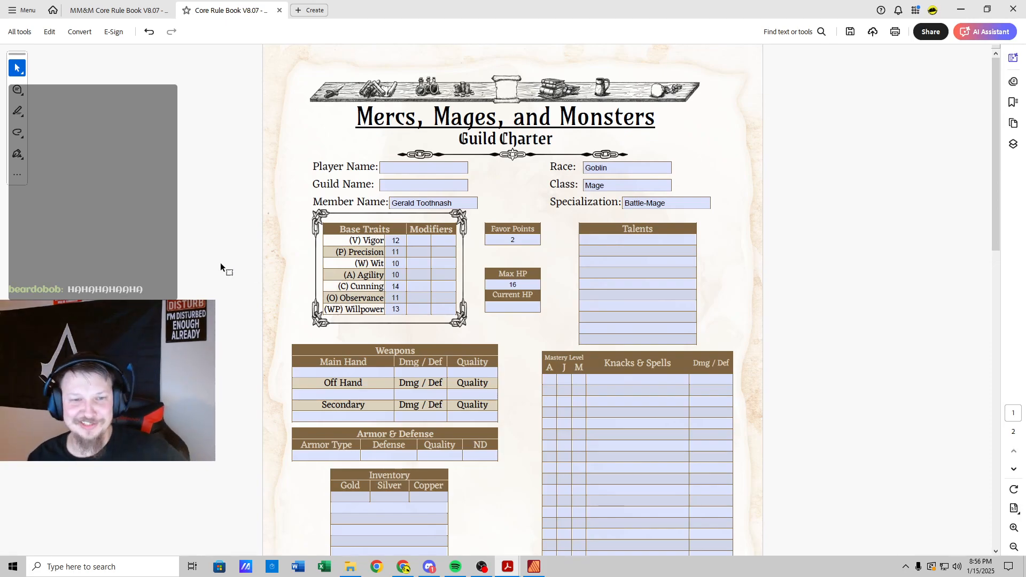
Step: Look up the Mage class table with the Battle Mage column in the core rule book
{"action": "left_click", "coordinate": [131, 9]}
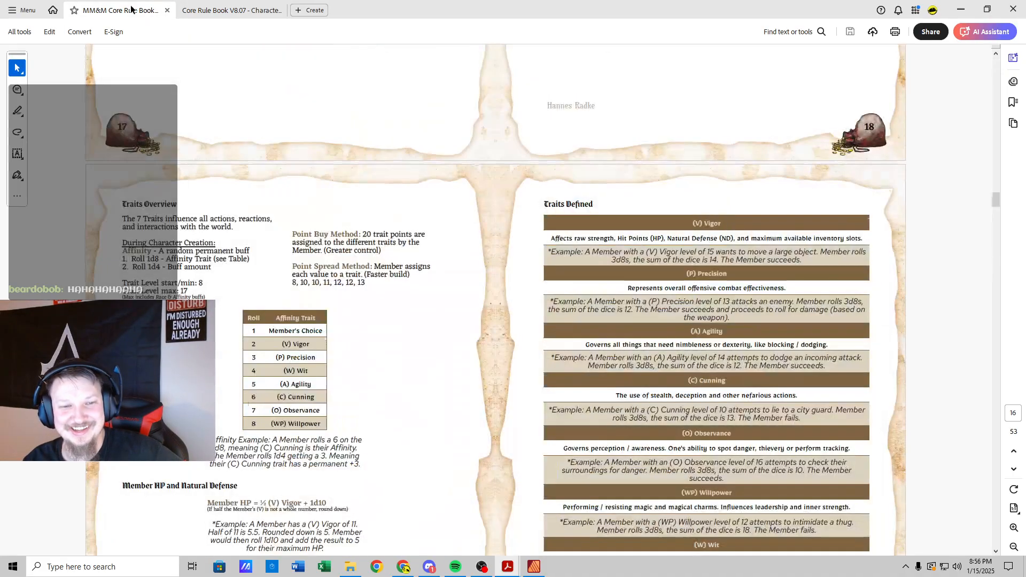
{"action": "scroll", "coordinate": [332, 194], "scroll_direction": "up", "scroll_amount": 15}
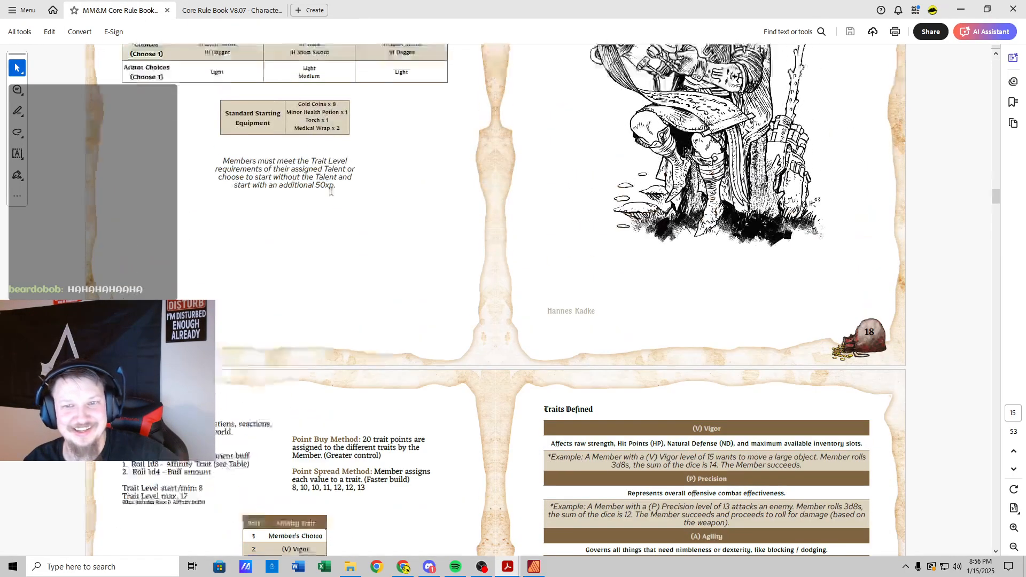
{"action": "scroll", "coordinate": [332, 194], "scroll_direction": "up", "scroll_amount": 3}
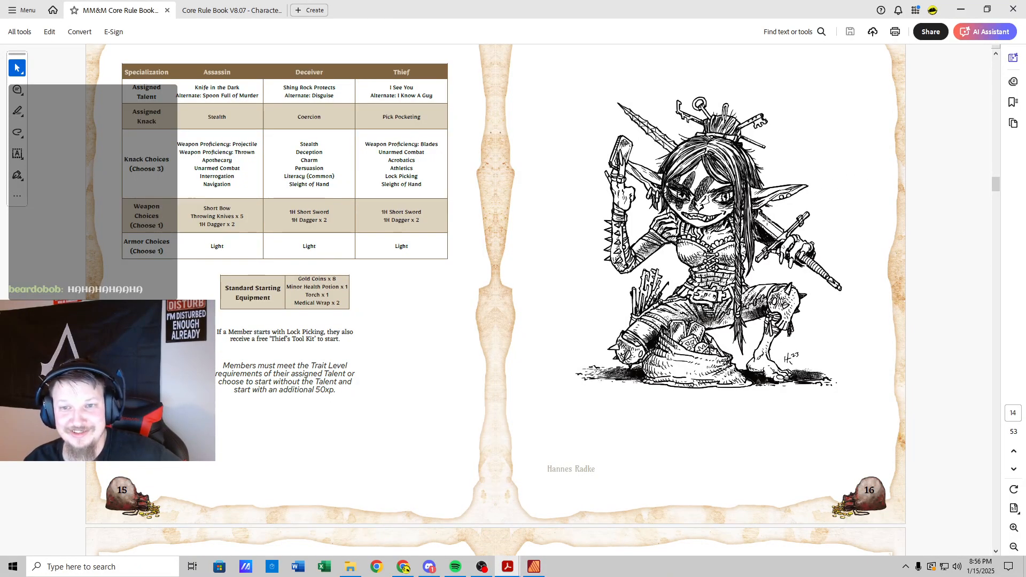
{"action": "scroll", "coordinate": [367, 271], "scroll_direction": "up", "scroll_amount": 1}
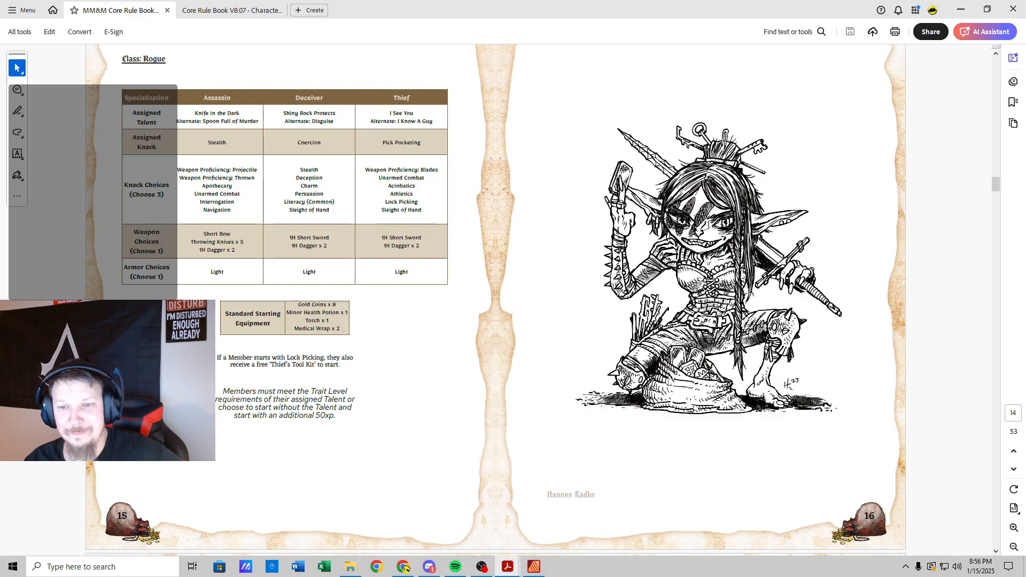
{"action": "scroll", "coordinate": [652, 267], "scroll_direction": "up", "scroll_amount": 3}
{"action": "scroll", "coordinate": [652, 266], "scroll_direction": "up", "scroll_amount": 4}
{"action": "scroll", "coordinate": [637, 267], "scroll_direction": "down", "scroll_amount": 10}
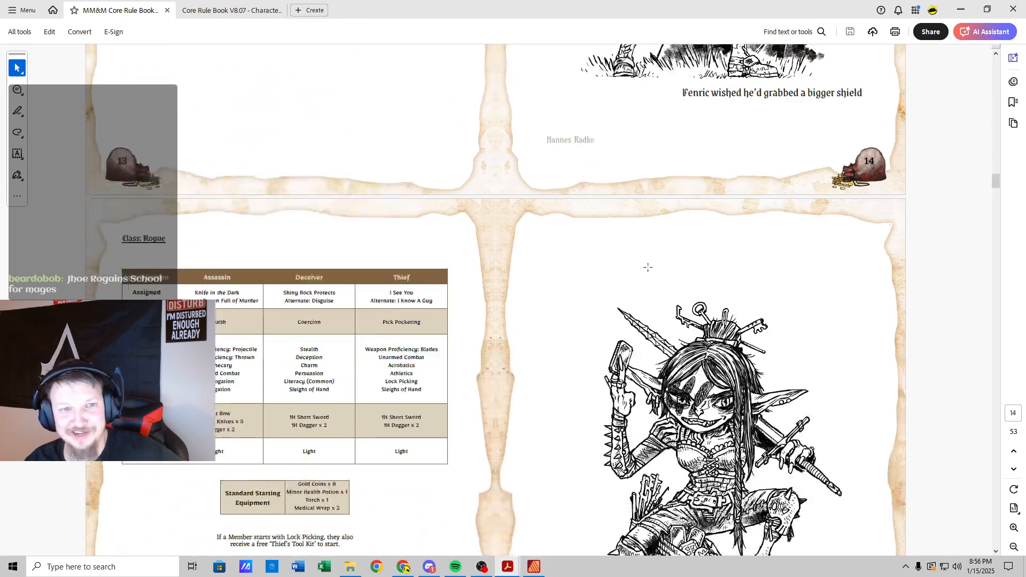
{"action": "scroll", "coordinate": [623, 266], "scroll_direction": "down", "scroll_amount": 3}
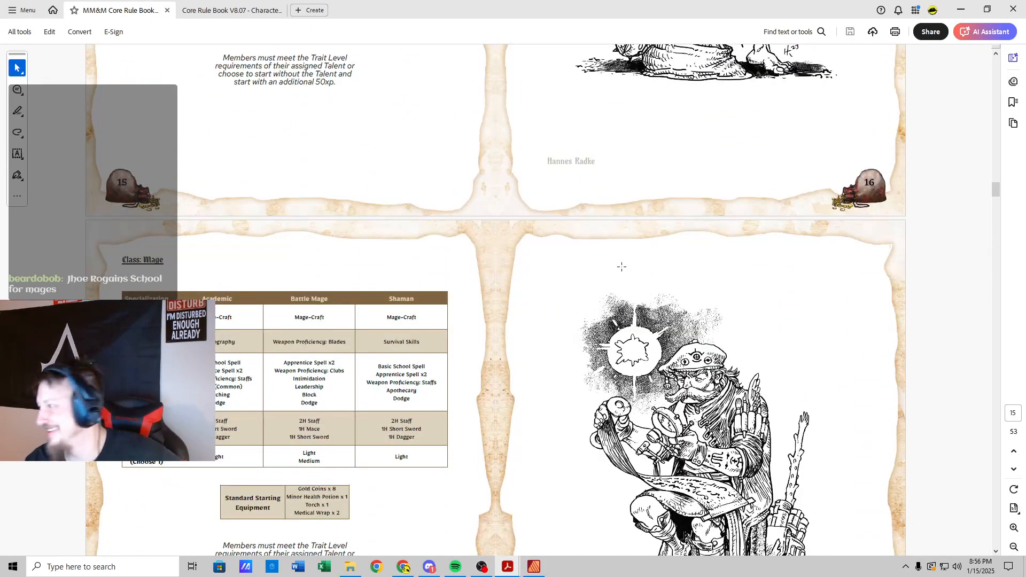
{"action": "scroll", "coordinate": [622, 267], "scroll_direction": "down", "scroll_amount": 1}
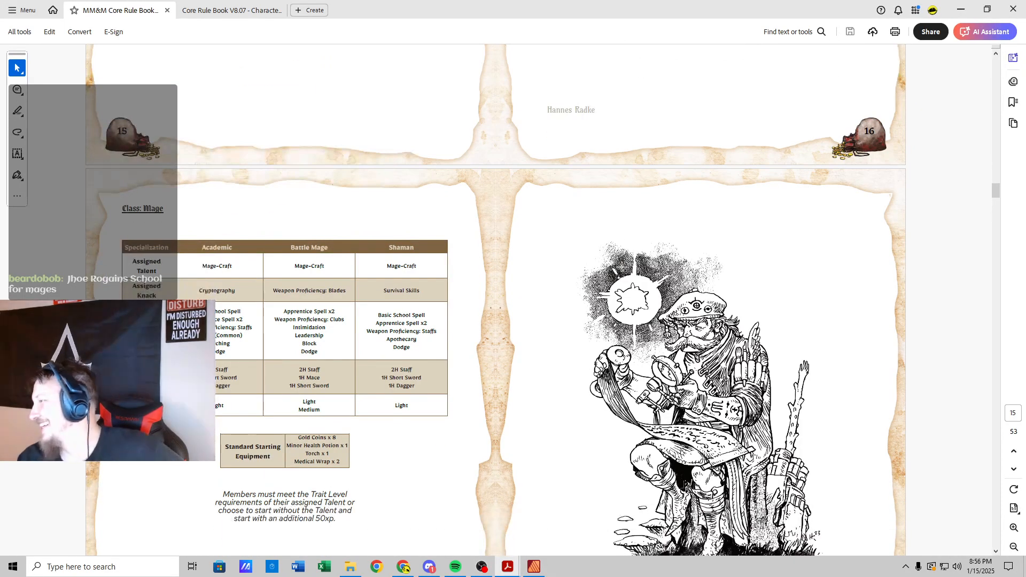
Step: Write "Graduate of Jhoe Rogains School for Mages" in the notes area on the character sheet's second page, then return to the first page
{"action": "left_click", "coordinate": [227, 11]}
{"action": "scroll", "coordinate": [374, 470], "scroll_direction": "down", "scroll_amount": 10}
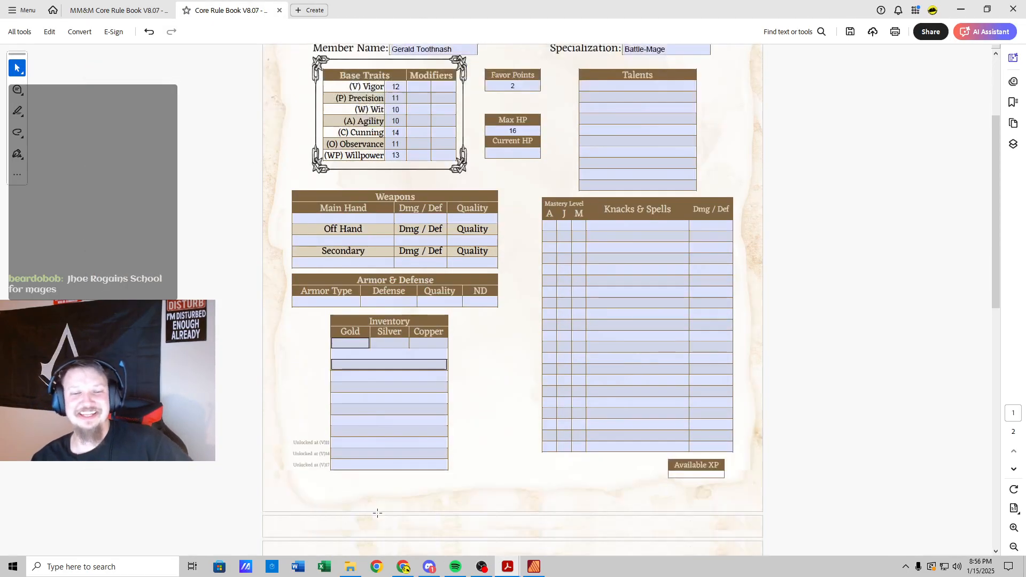
{"action": "left_click", "coordinate": [395, 349]}
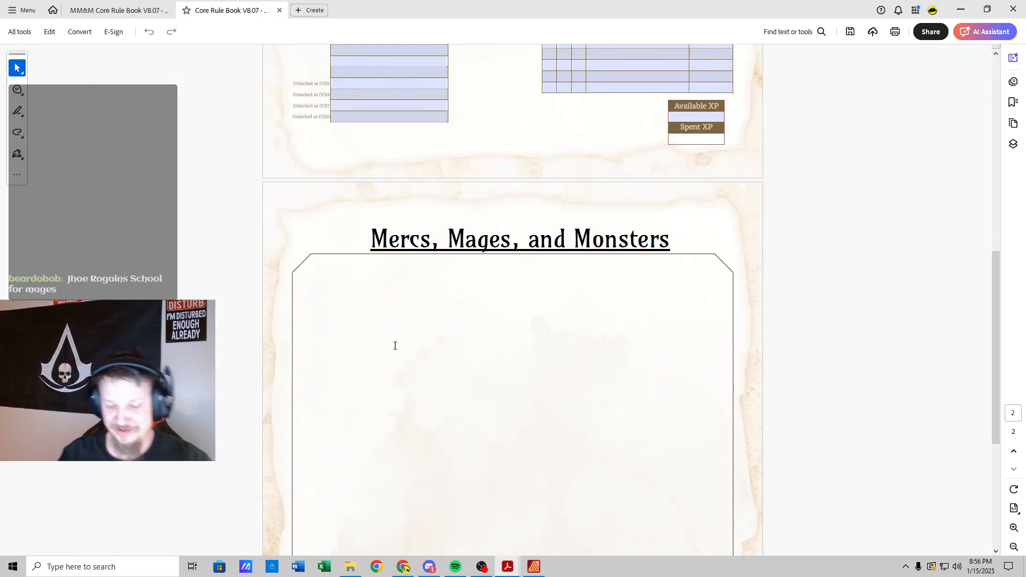
{"action": "type", "text": "Graduate of J"}
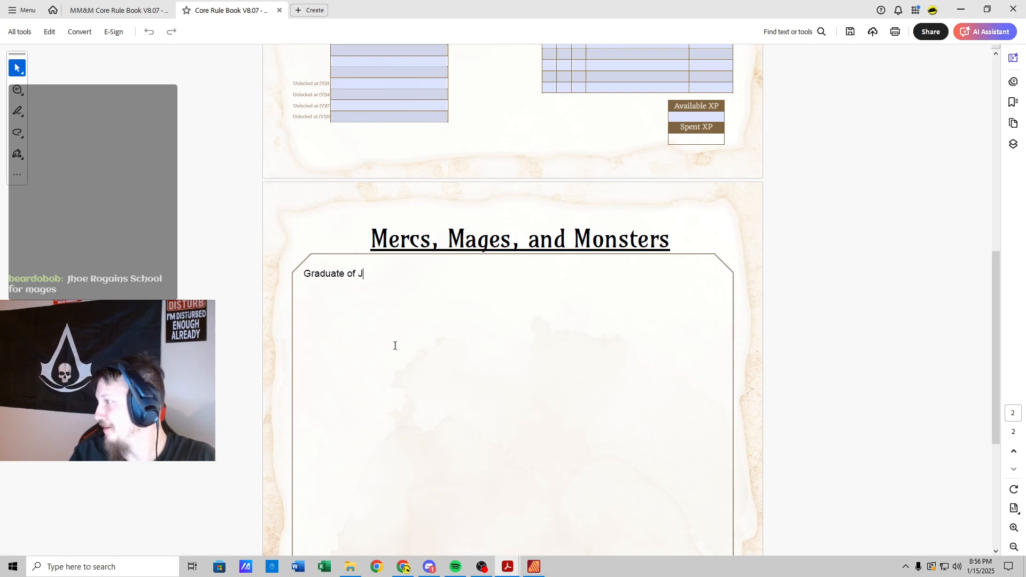
{"action": "type", "text": "hoe Rogains School for Mages"}
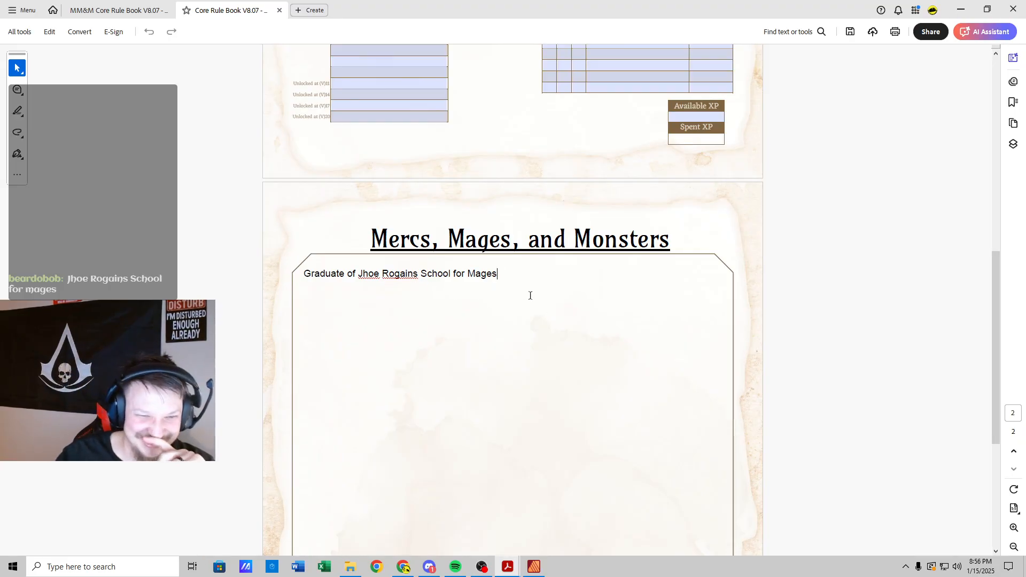
{"action": "scroll", "coordinate": [535, 294], "scroll_direction": "up", "scroll_amount": 8}
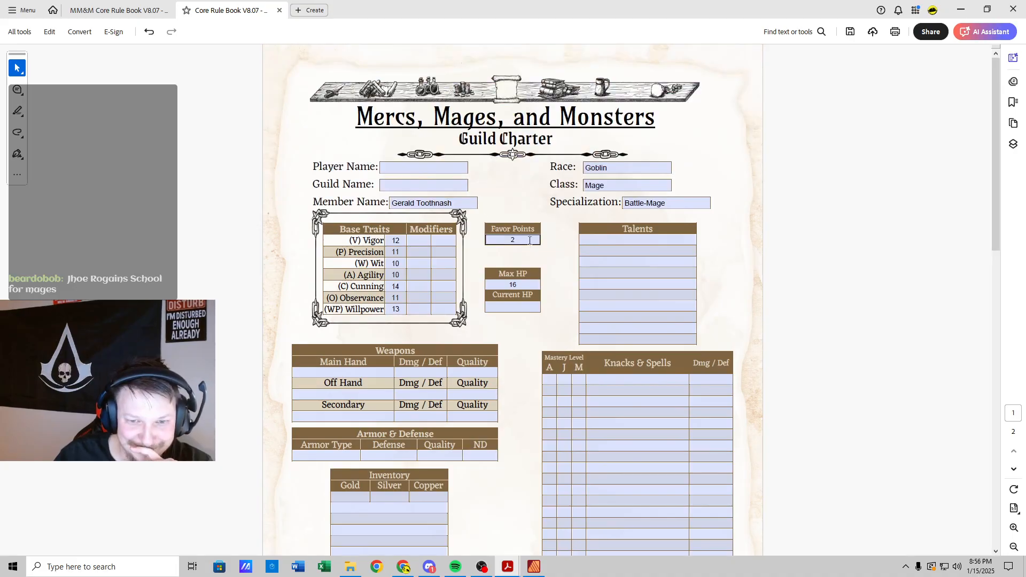
{"action": "left_click", "coordinate": [521, 254]}
{"action": "left_click", "coordinate": [553, 255]}
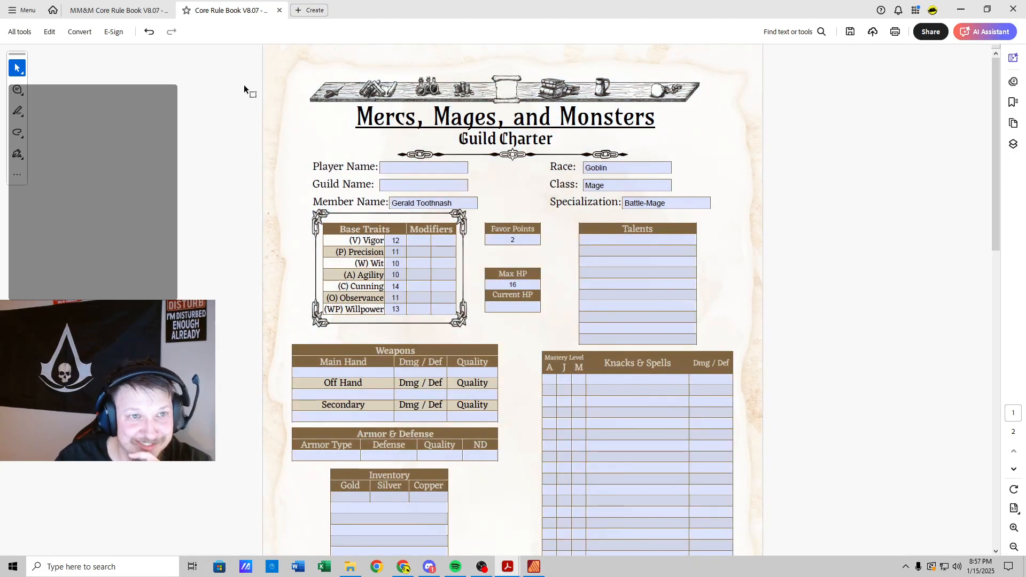
Step: Check the Battle Mage's assigned knack in the rule book and enter "Wpn Pro Blades" in the first Knacks & Spells row
{"action": "left_click", "coordinate": [110, 13]}
{"action": "scroll", "coordinate": [307, 257], "scroll_direction": "down", "scroll_amount": 1}
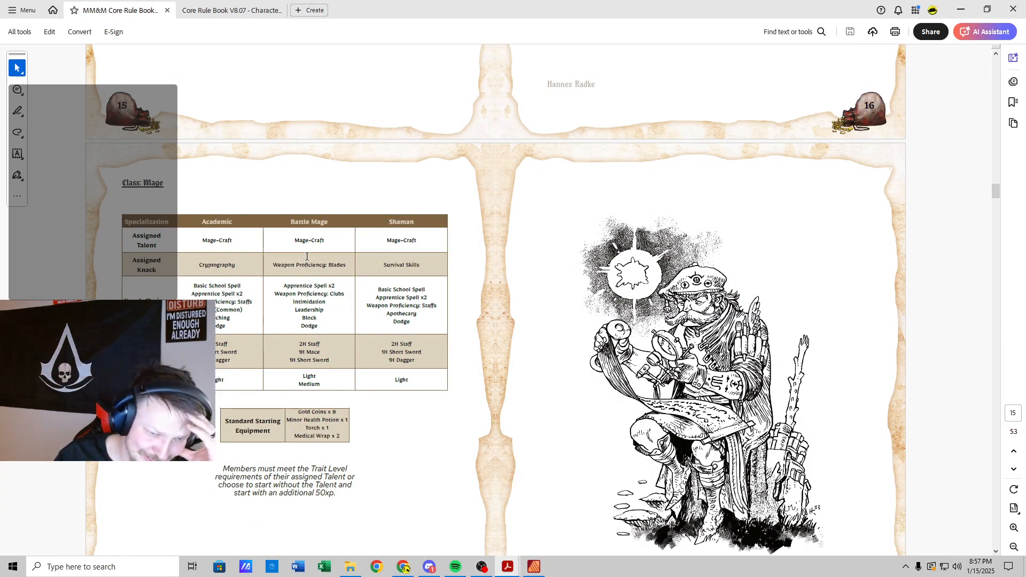
{"action": "left_click", "coordinate": [231, 10]}
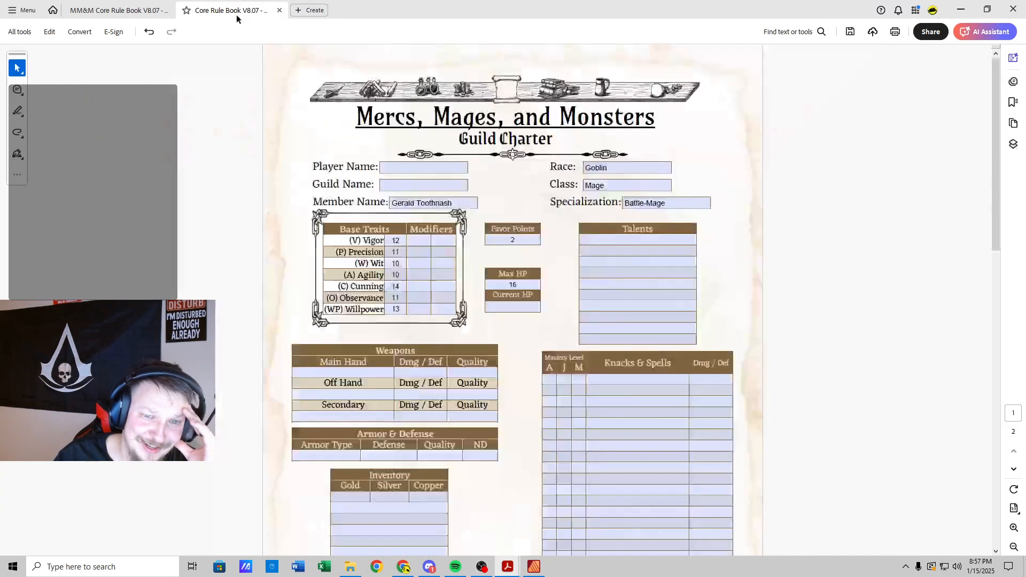
{"action": "left_click", "coordinate": [622, 380]}
{"action": "type", "text": "Wpn Pro"}
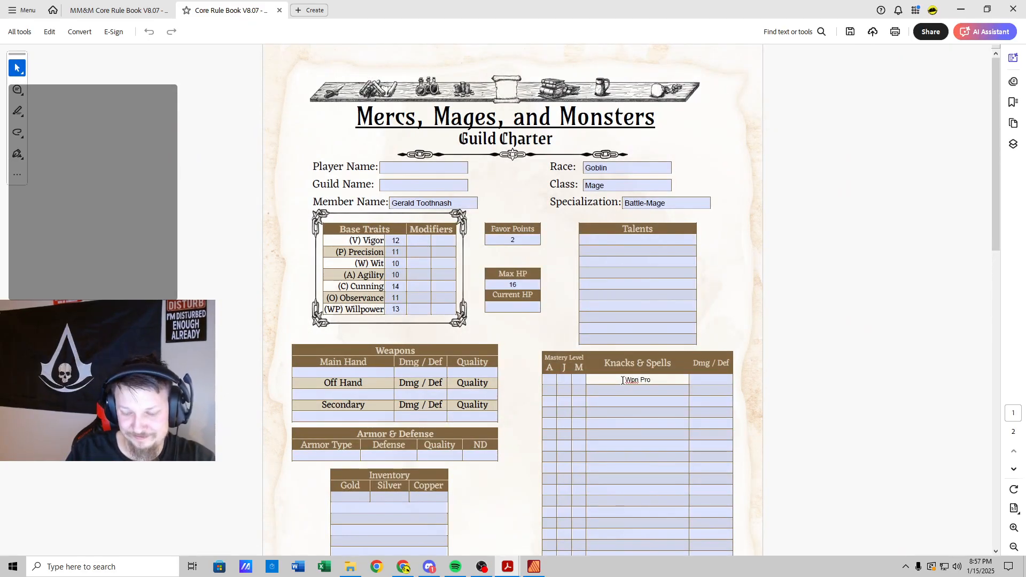
{"action": "type", "text": " B"}
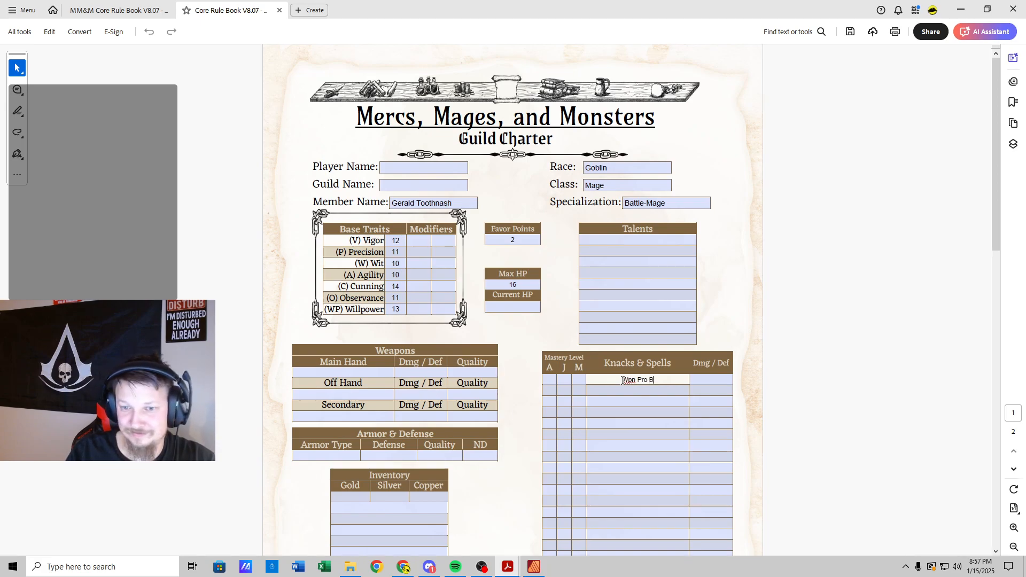
{"action": "type", "text": "lades"}
Step: Recheck the knack in the rule book and add a colon to the first entry so it reads "Wpn Pro: Blades"
{"action": "left_click", "coordinate": [141, 9]}
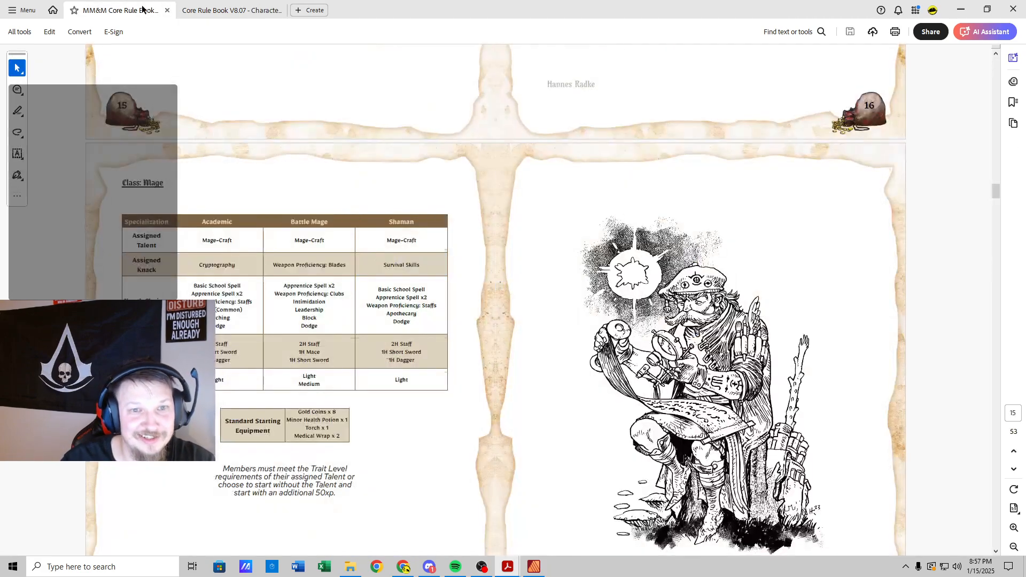
{"action": "left_click", "coordinate": [216, 10]}
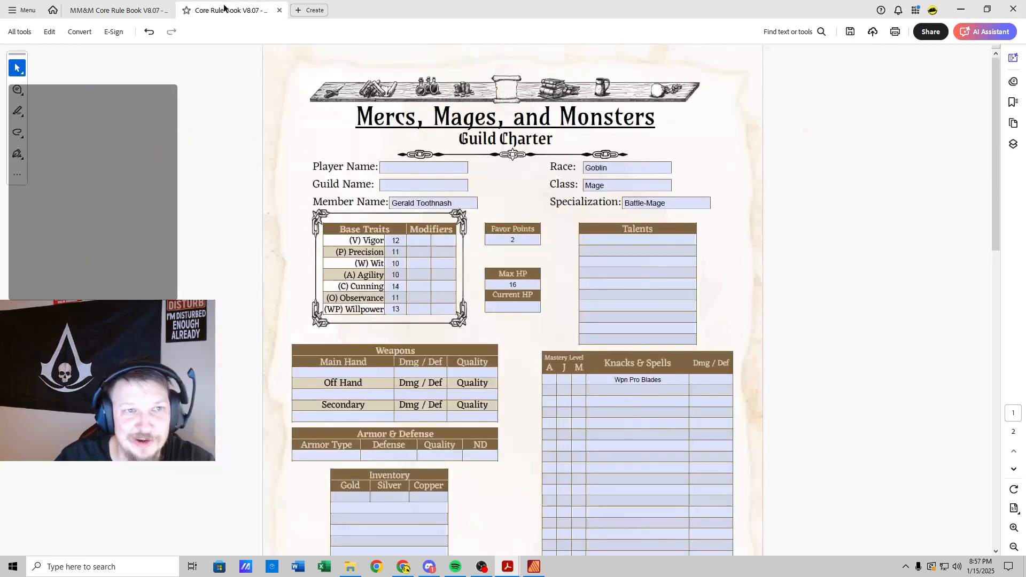
{"action": "left_click", "coordinate": [642, 381]}
{"action": "key", "text": "BackSpace"}
{"action": "type", "text": ":"}
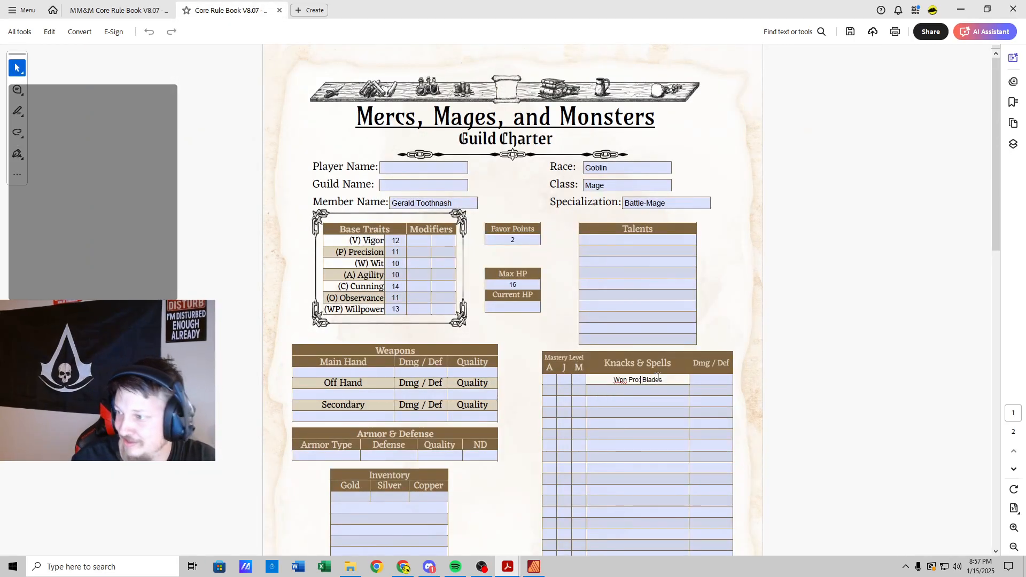
Step: Check the Battle Mage's knack choices in the rule book and enter "Spell" in the second and third Knacks & Spells rows
{"action": "left_click", "coordinate": [111, 9]}
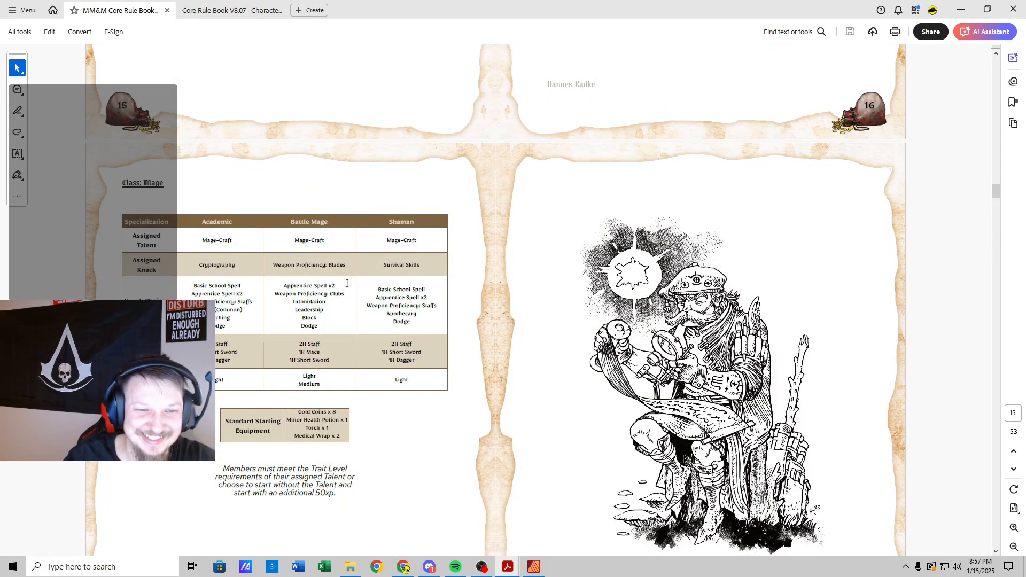
{"action": "left_click", "coordinate": [212, 15]}
{"action": "left_click", "coordinate": [631, 390]}
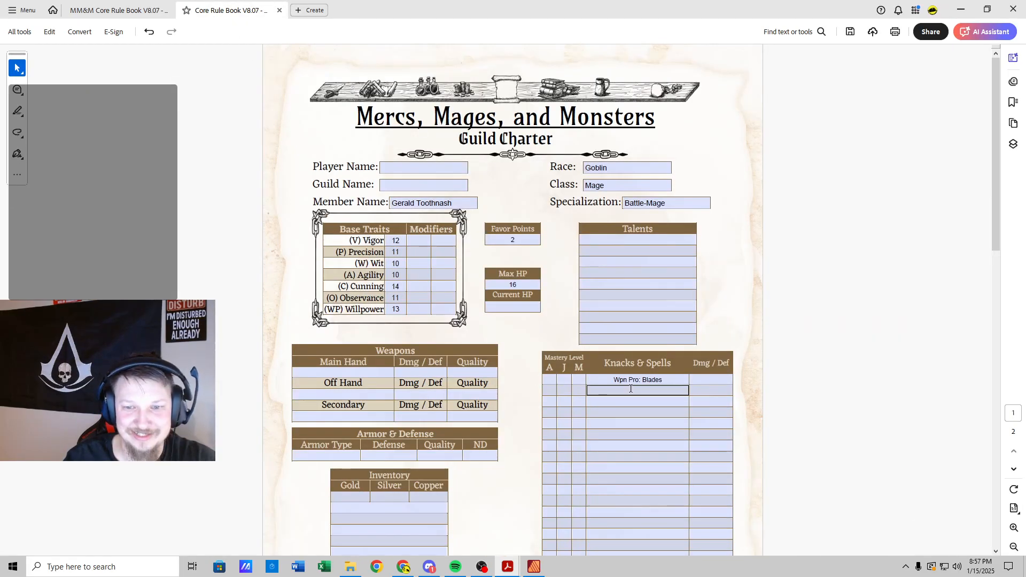
{"action": "type", "text": "Spell"}
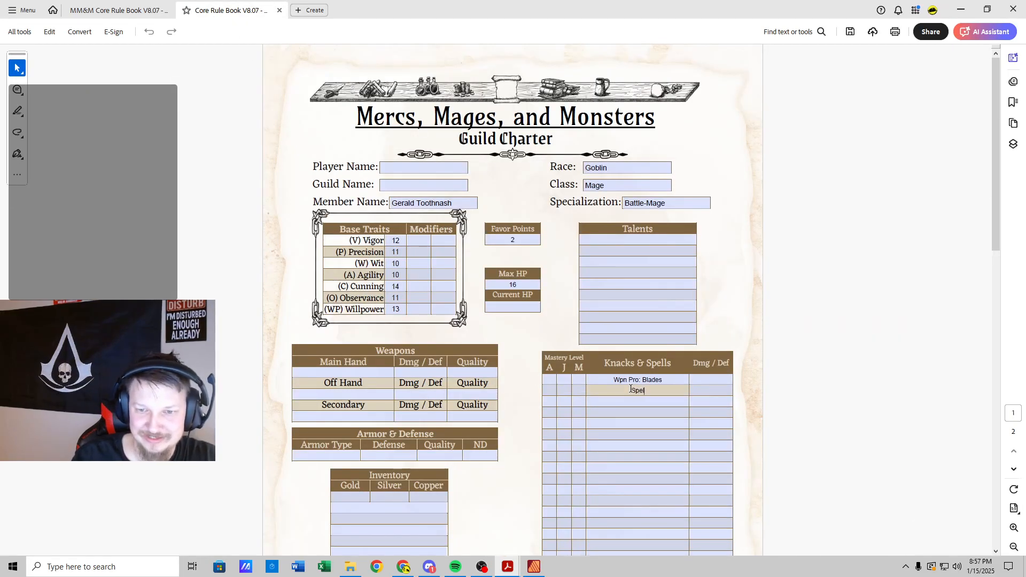
{"action": "left_click", "coordinate": [637, 401]}
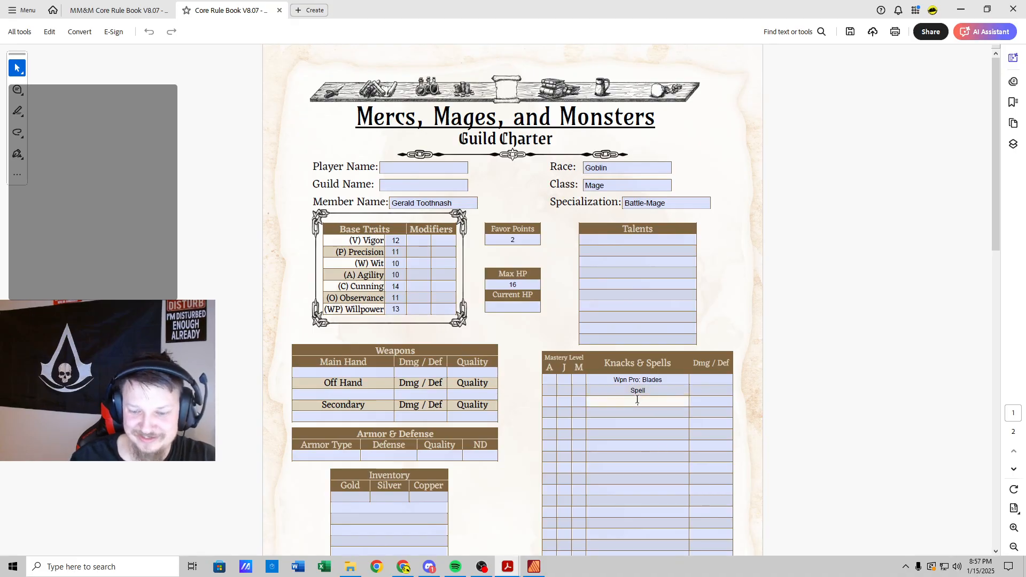
{"action": "type", "text": "Spell"}
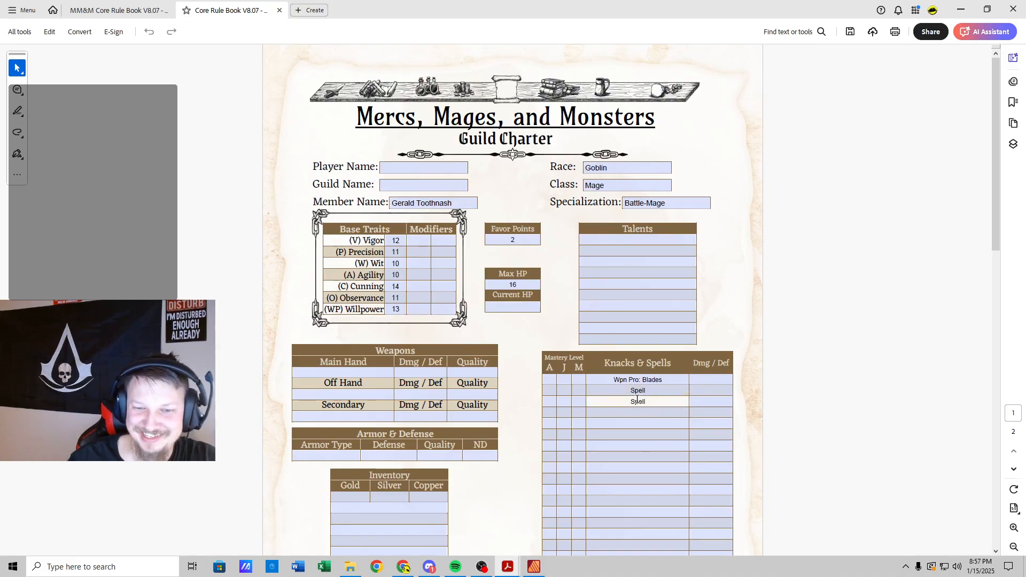
Step: Mark both Spell rows with an "x" in the A mastery level column
{"action": "left_click", "coordinate": [549, 391]}
{"action": "type", "text": "x"}
{"action": "left_click", "coordinate": [550, 402]}
{"action": "type", "text": "x"}
Step: Check the remaining Battle Mage knack choices in the rule book and enter "Intimidation" in the fourth Knacks & Spells row
{"action": "left_click", "coordinate": [610, 414]}
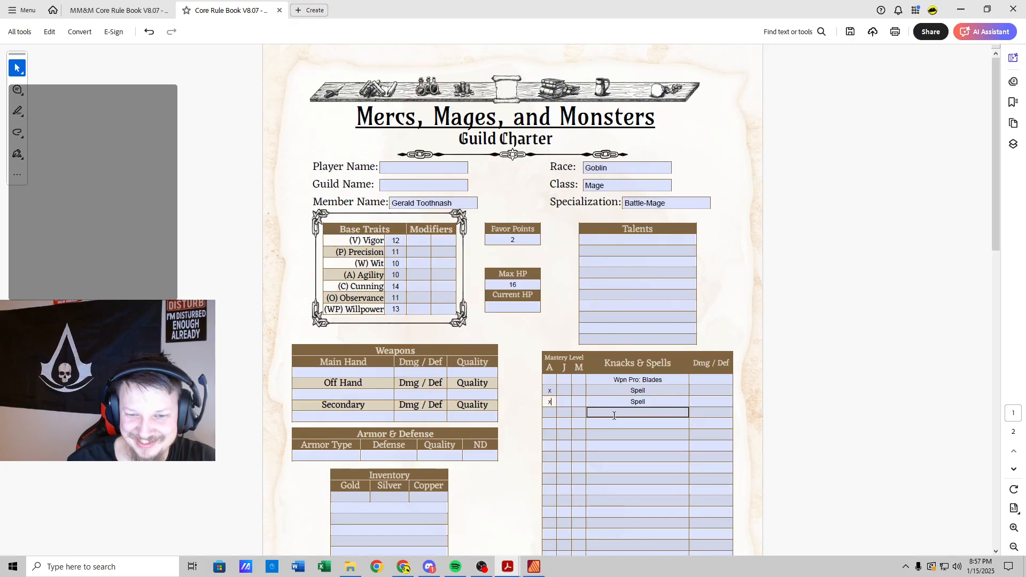
{"action": "left_click", "coordinate": [118, 10]}
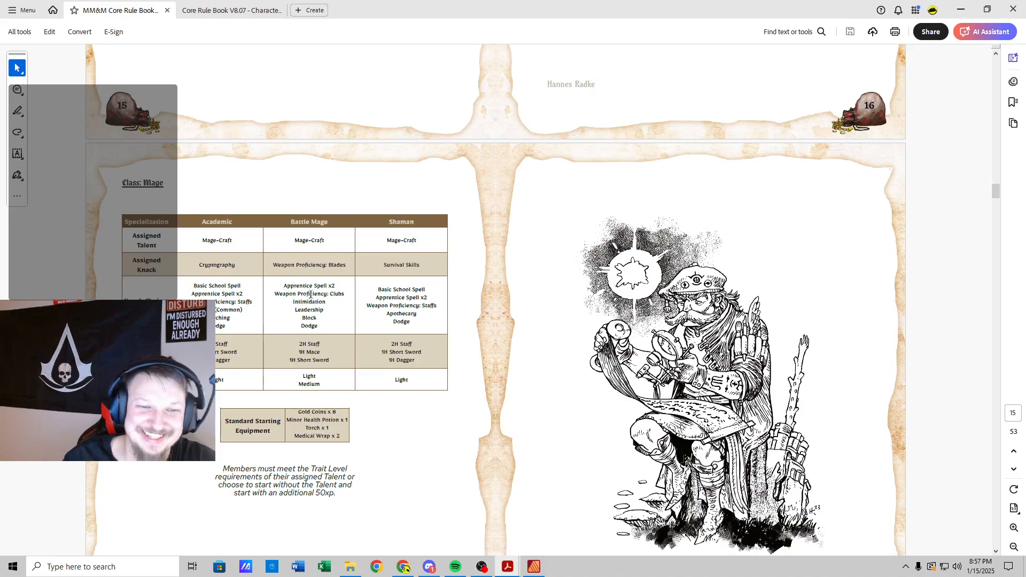
{"action": "left_click", "coordinate": [254, 8]}
{"action": "left_click", "coordinate": [624, 411]}
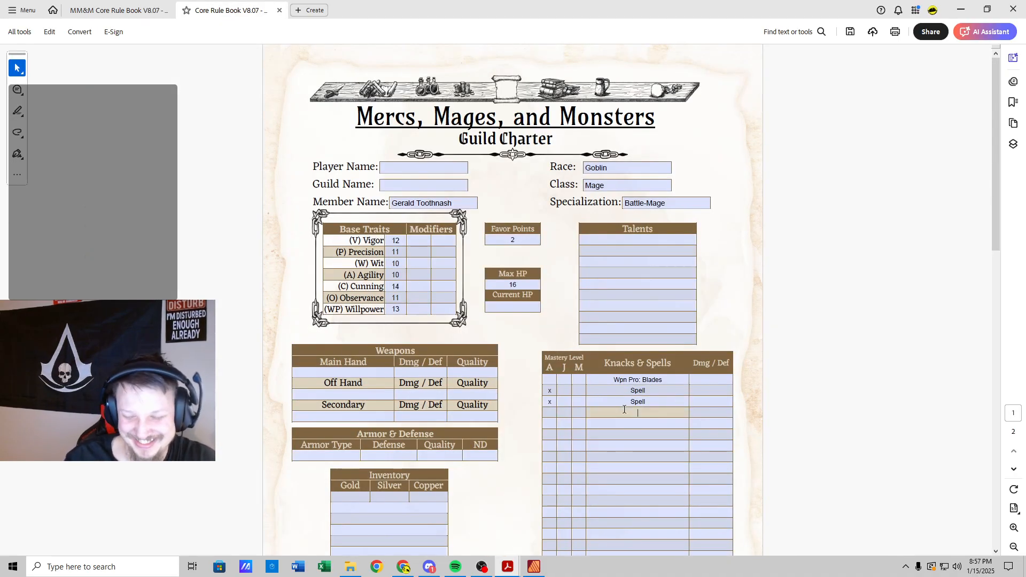
{"action": "type", "text": "Intimi"}
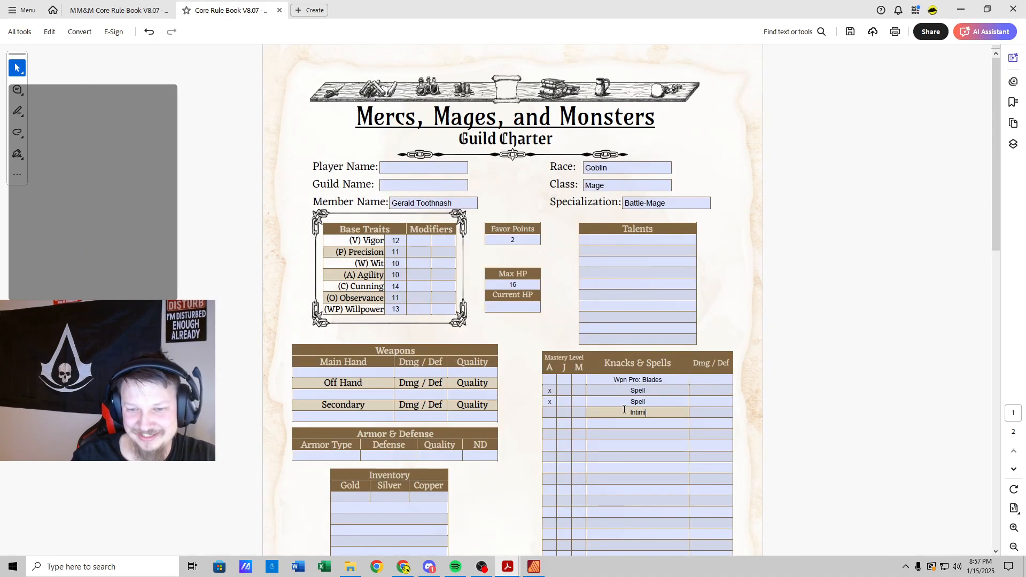
{"action": "type", "text": "dation"}
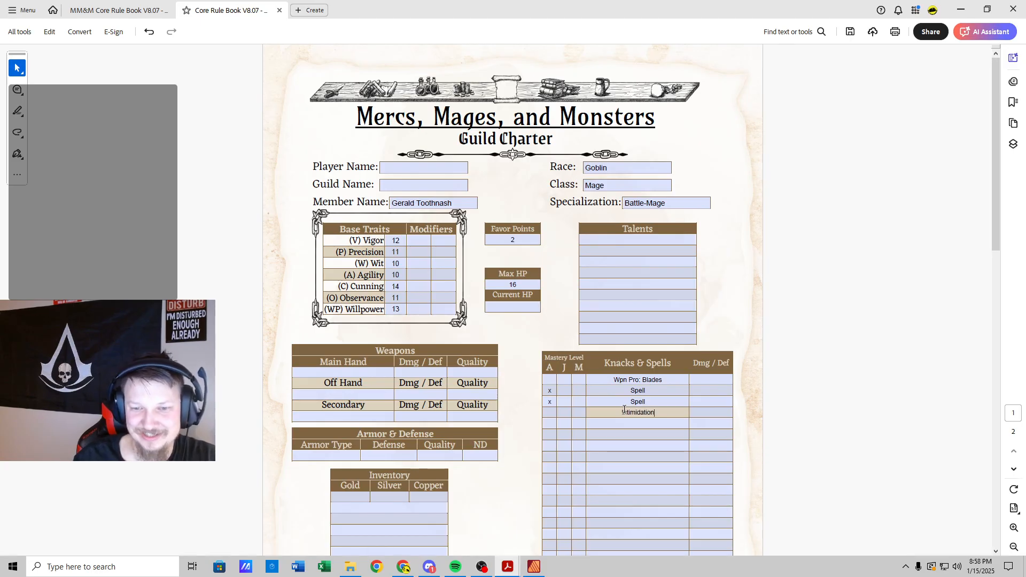
Step: Recheck the Battle Mage's knack choices in the rule book and enter "Leadership" in the fifth Knacks & Spells row
{"action": "left_click", "coordinate": [631, 422]}
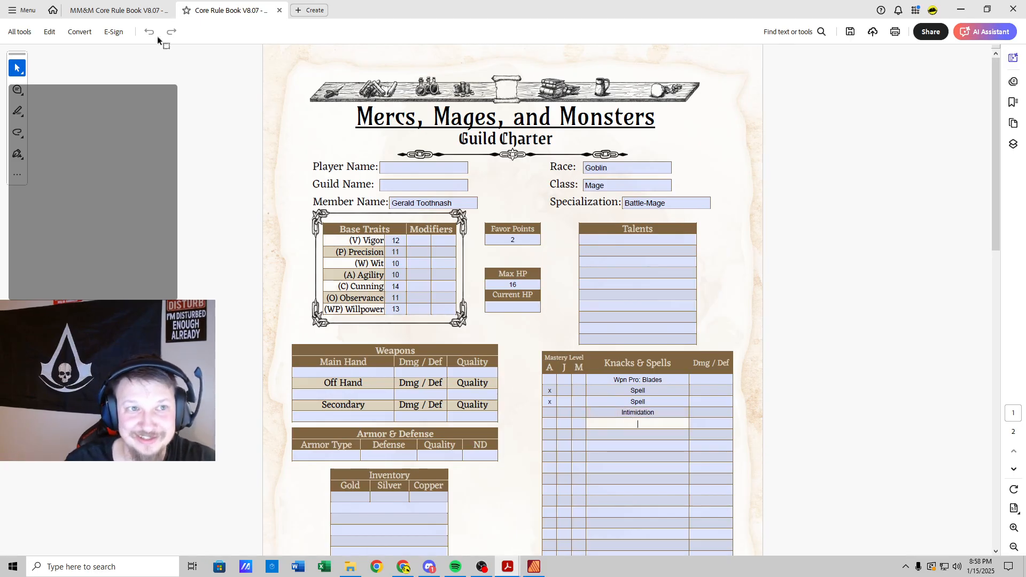
{"action": "left_click", "coordinate": [135, 13]}
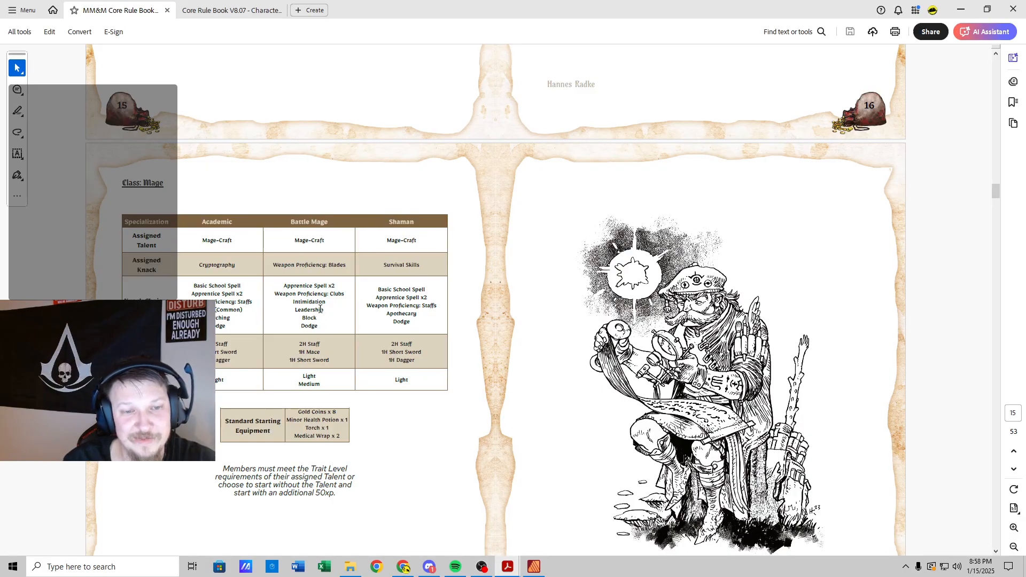
{"action": "left_click_drag", "start_coordinate": [296, 311], "coordinate": [324, 311]}
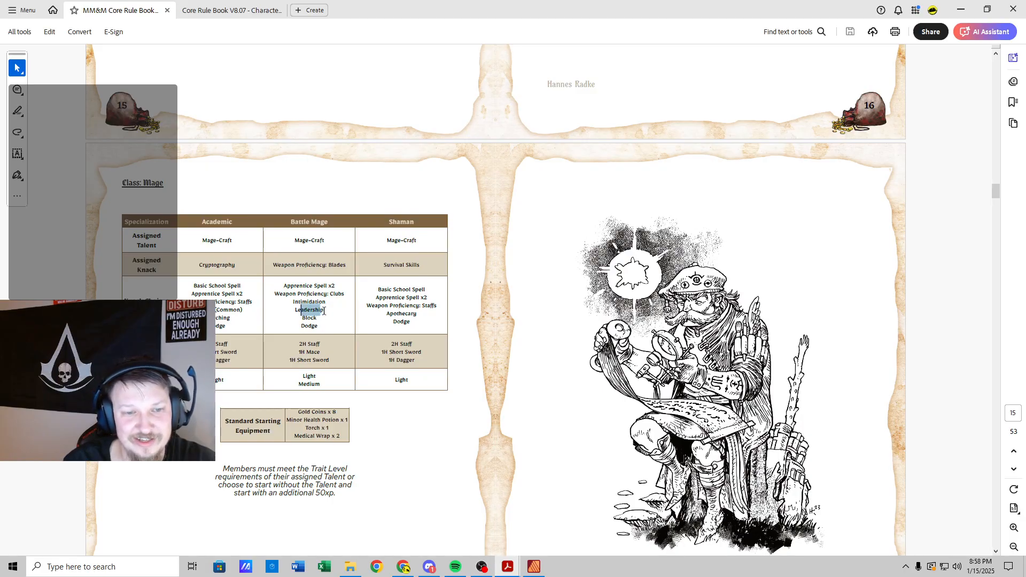
{"action": "left_click", "coordinate": [324, 311]}
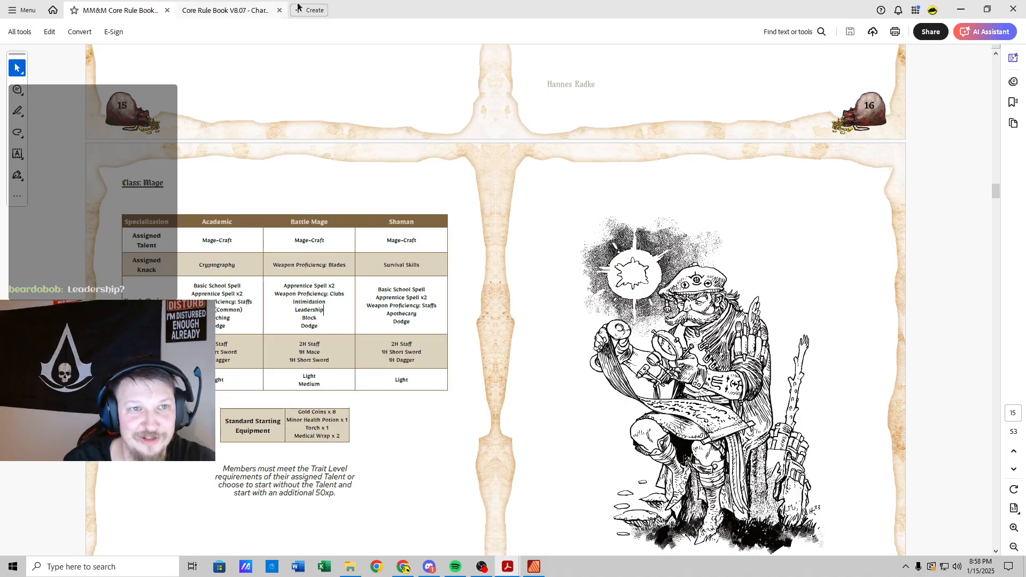
{"action": "left_click", "coordinate": [239, 13]}
{"action": "left_click", "coordinate": [630, 426]}
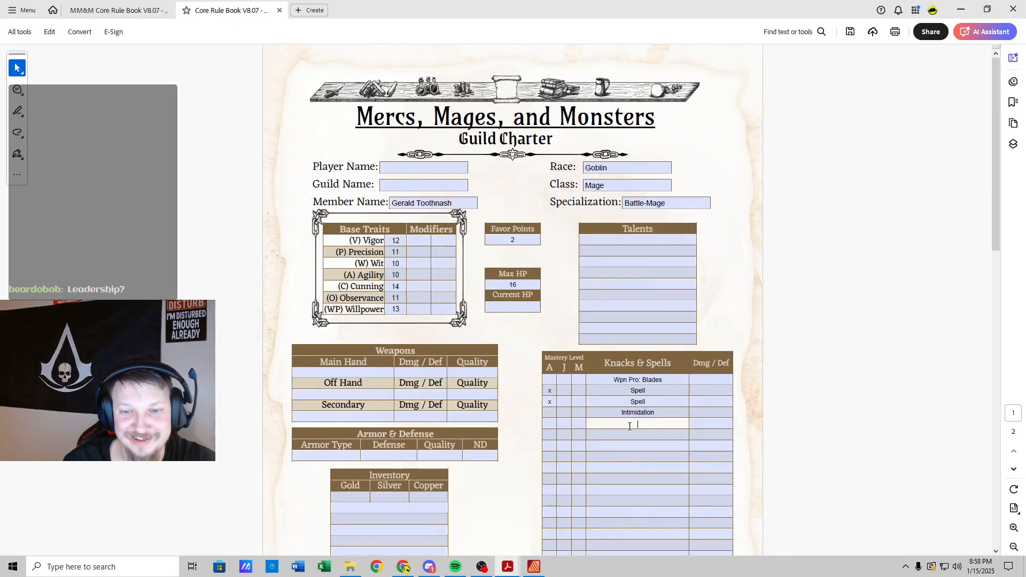
{"action": "type", "text": "Leadership"}
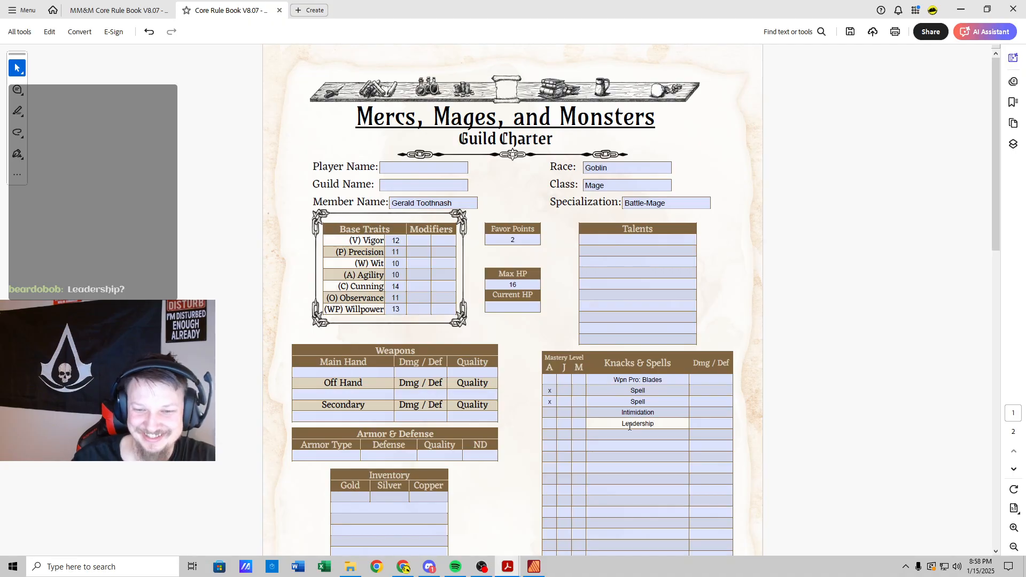
Step: Mark the Intimidation and Leadership rows with an "x" in the A mastery level column
{"action": "left_click", "coordinate": [549, 413]}
{"action": "type", "text": "x"}
{"action": "left_click", "coordinate": [550, 424]}
{"action": "type", "text": "x"}
{"action": "left_click", "coordinate": [620, 436]}
Step: Check the Battle Mage's weapon options in the rule book and enter "1H Short Sword" as the main hand weapon
{"action": "left_click", "coordinate": [119, 11]}
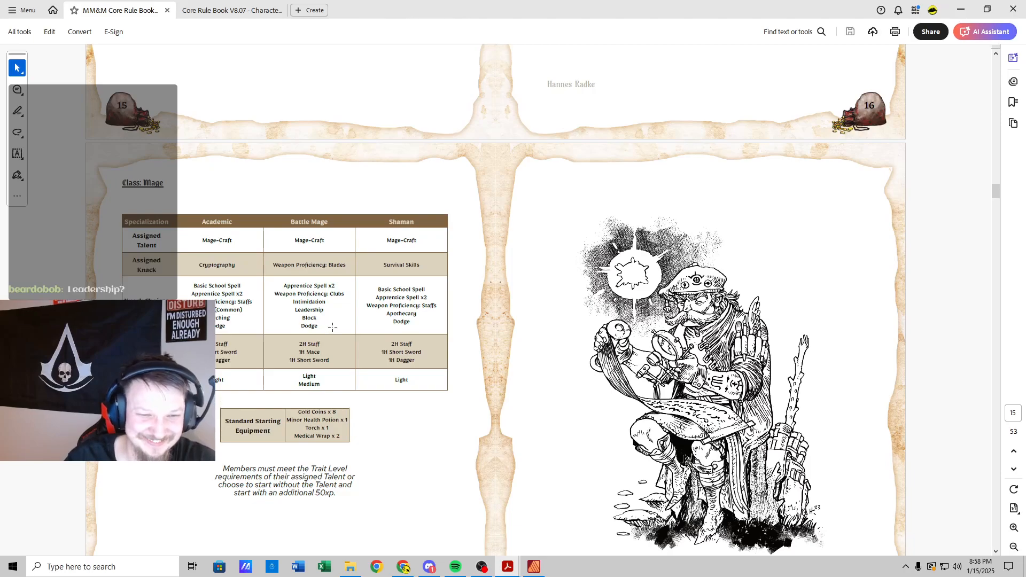
{"action": "left_click", "coordinate": [232, 10]}
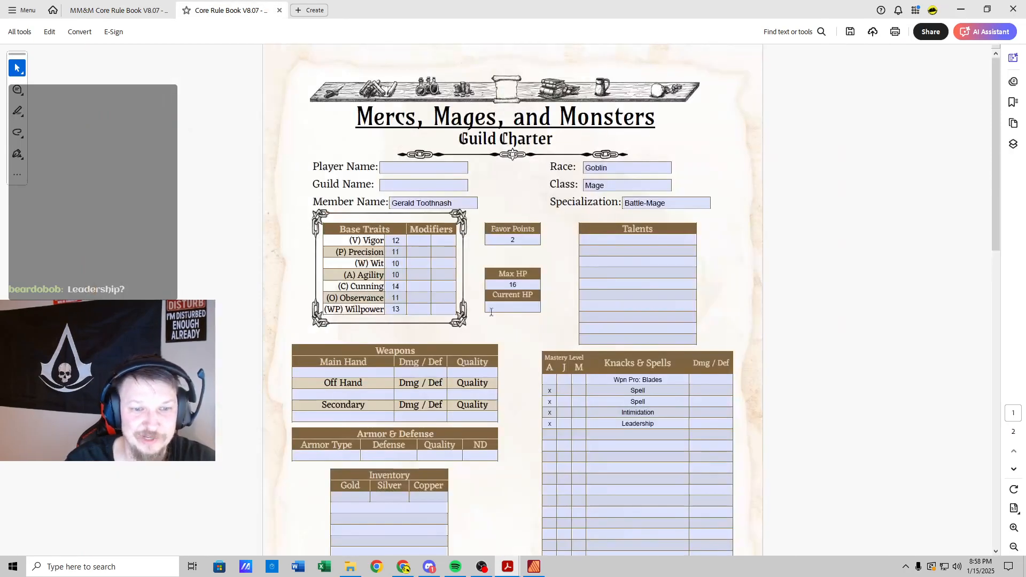
{"action": "left_click", "coordinate": [360, 370]}
{"action": "type", "text": "1"}
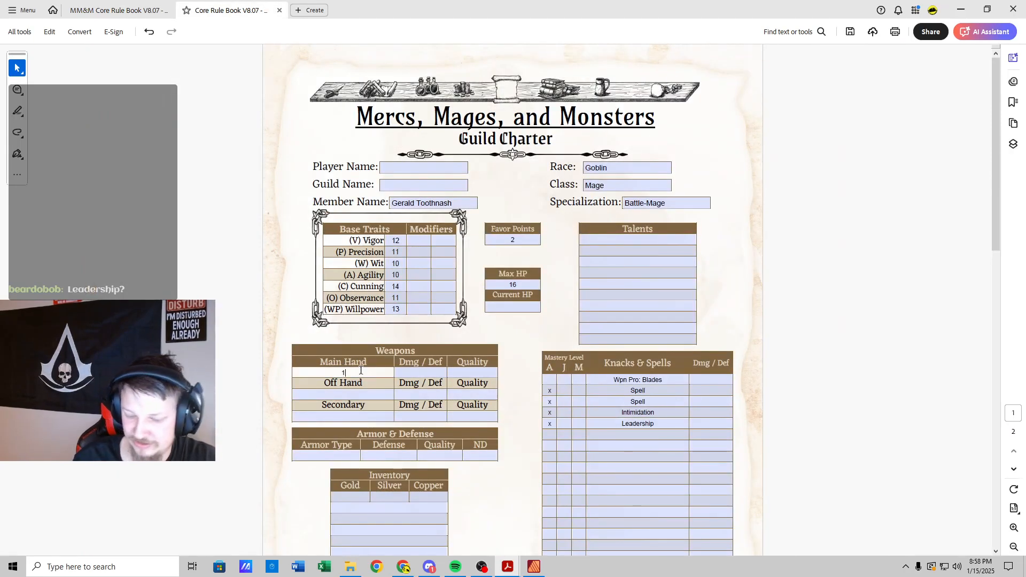
{"action": "type", "text": "H Short Sword"}
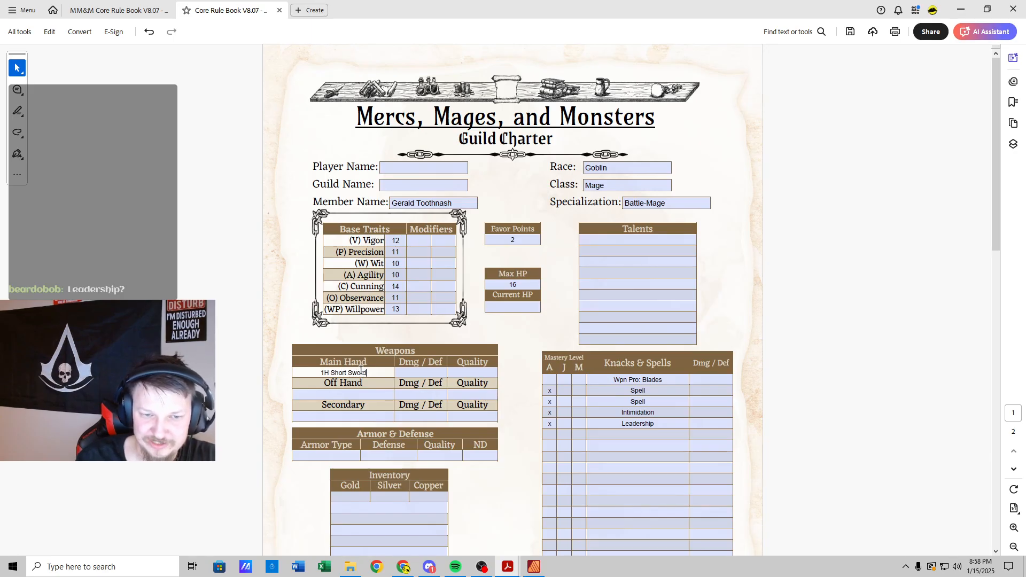
{"action": "key", "text": "Tab"}
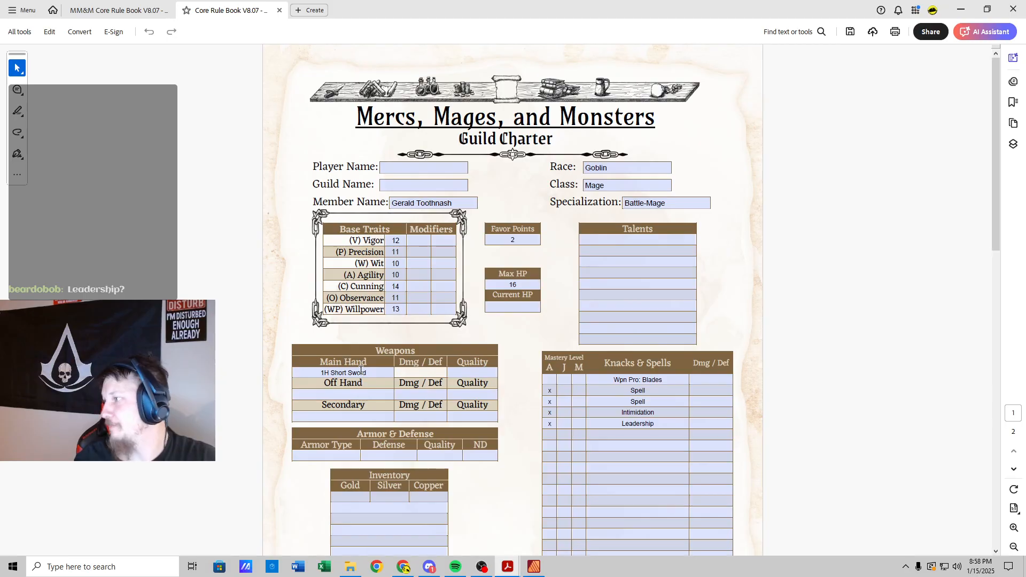
Step: Look up the Leadership knack's description through the rule book's Knack List and return to the Mage class table
{"action": "left_click", "coordinate": [118, 10]}
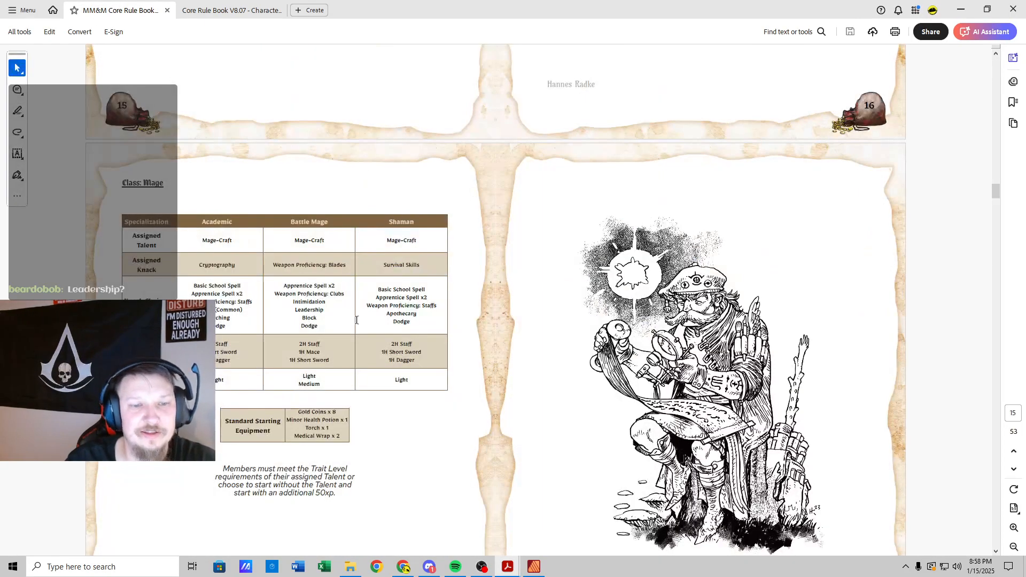
{"action": "scroll", "coordinate": [356, 320], "scroll_direction": "down", "scroll_amount": 8}
{"action": "scroll", "coordinate": [356, 319], "scroll_direction": "down", "scroll_amount": 10}
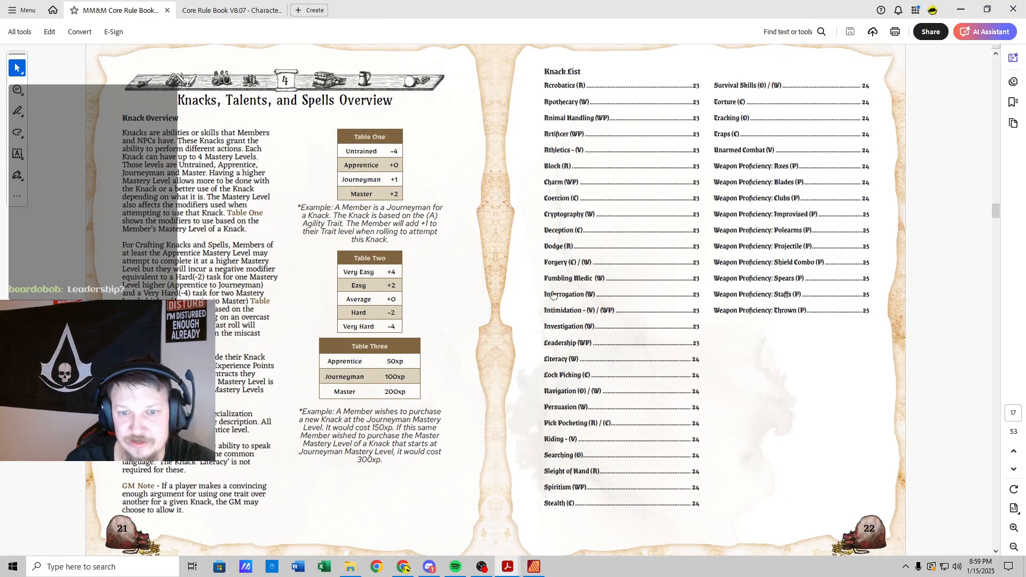
{"action": "left_click", "coordinate": [565, 343]}
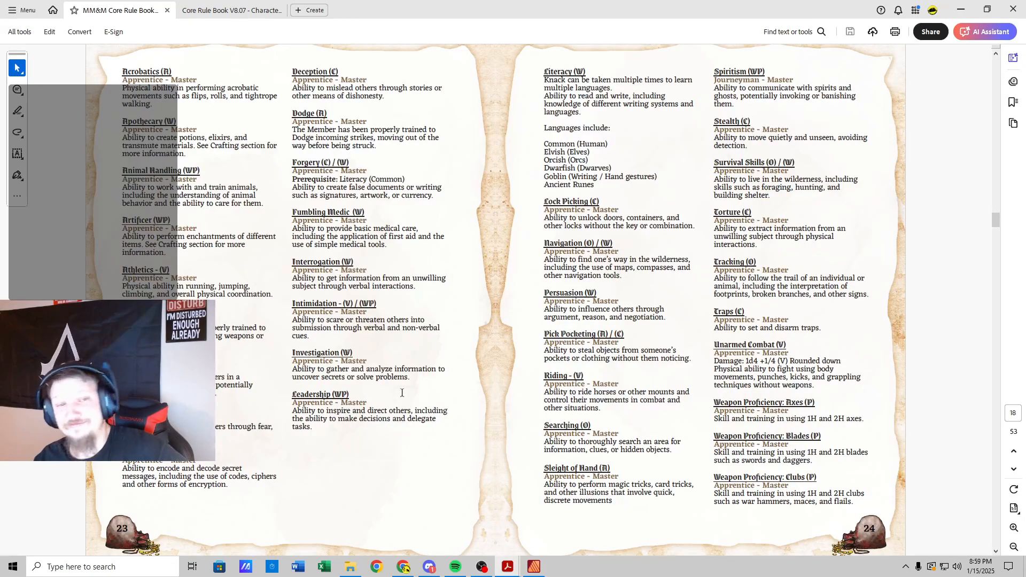
{"action": "left_click", "coordinate": [219, 10]}
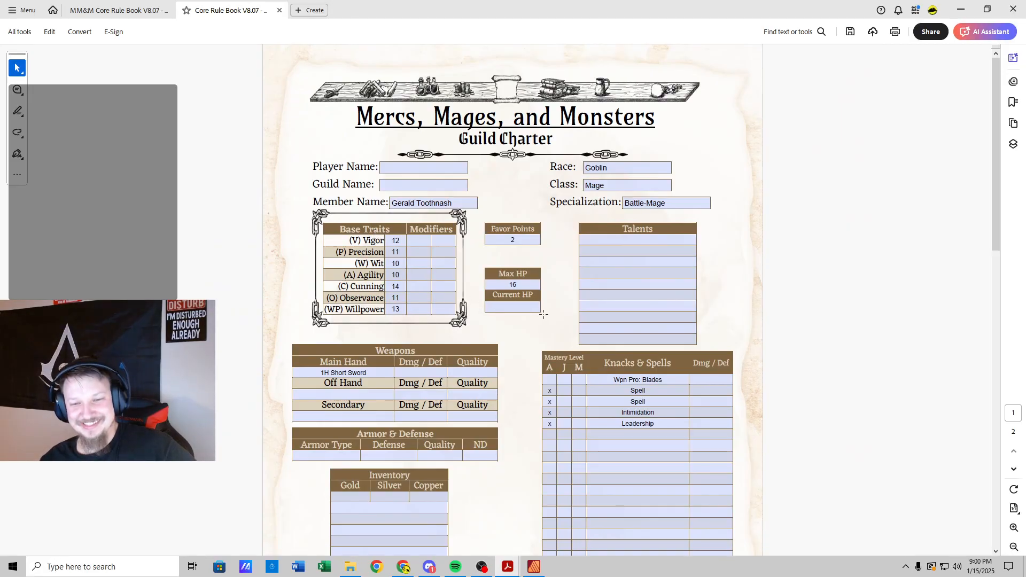
{"action": "left_click", "coordinate": [120, 10]}
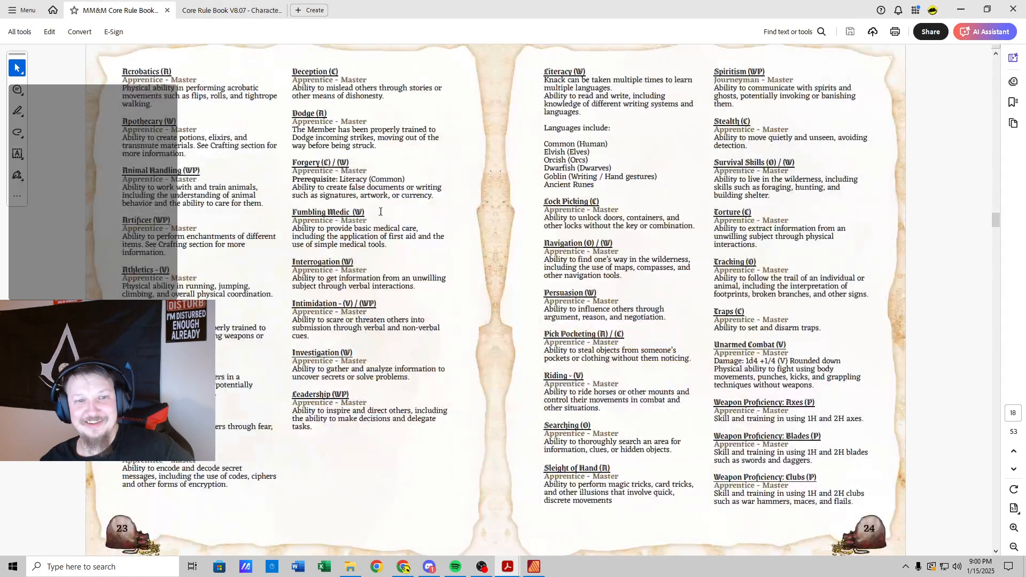
{"action": "mouse_move", "coordinate": [995, 219]}
{"action": "left_mouse_down"}
{"action": "mouse_move", "coordinate": [998, 189]}
{"action": "mouse_move", "coordinate": [998, 200]}
{"action": "left_mouse_up"}
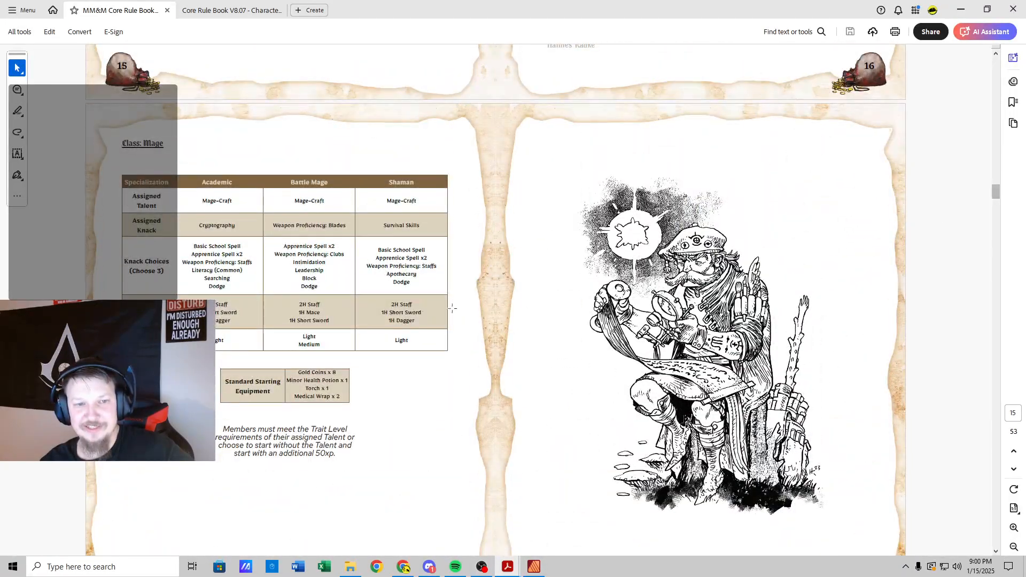
Step: Set the main hand short sword's Dmg / Def to "1d6+3" and its quality to "Common" on the character sheet
{"action": "left_click", "coordinate": [227, 10]}
{"action": "left_click", "coordinate": [417, 376]}
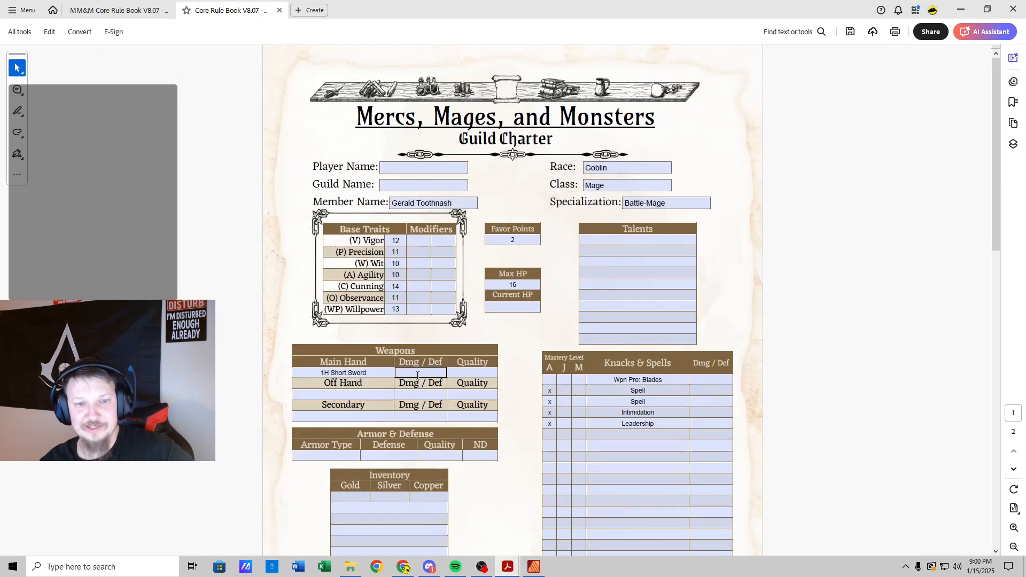
{"action": "type", "text": "1d6+3"}
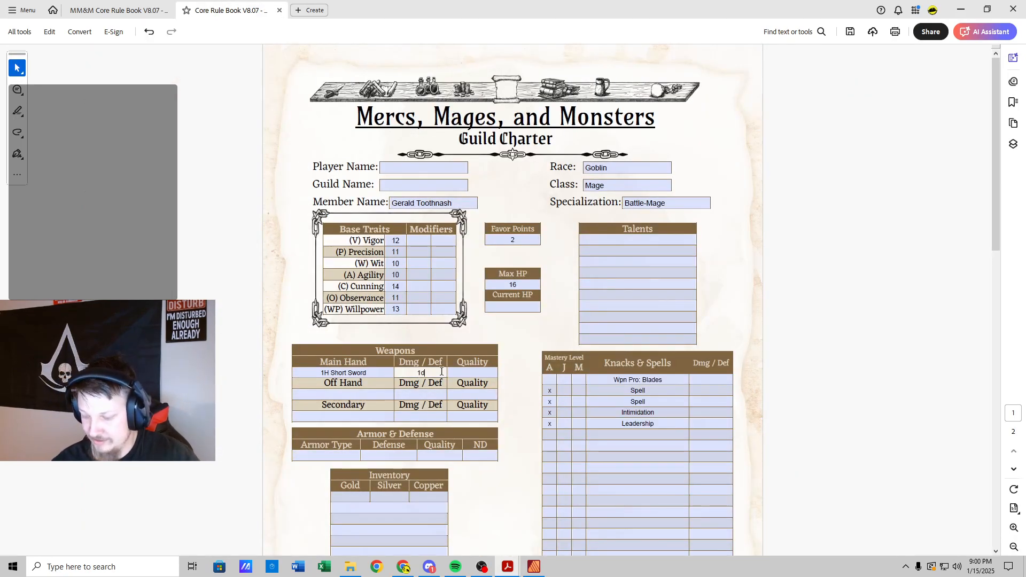
{"action": "left_click", "coordinate": [459, 373]}
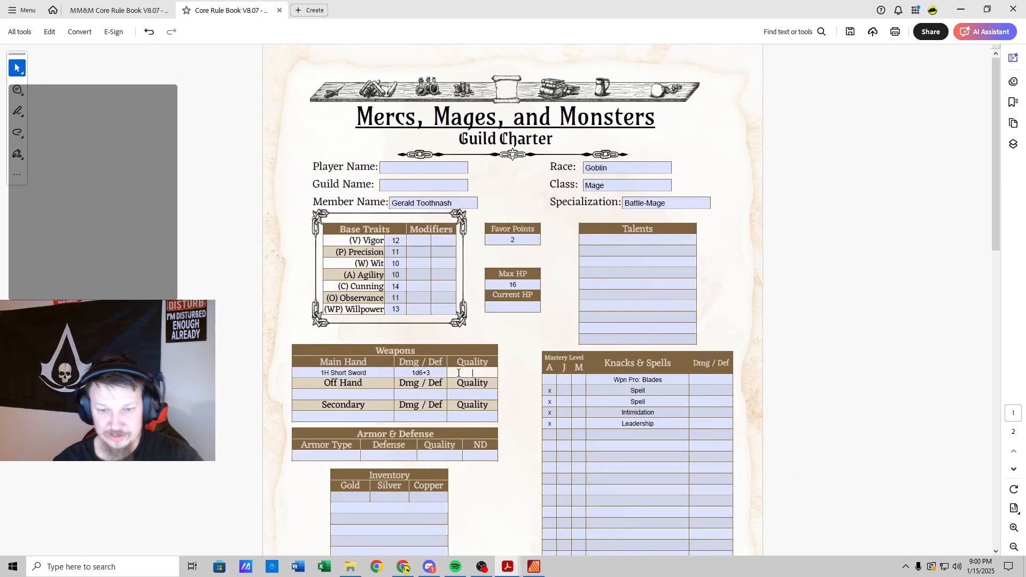
{"action": "type", "text": "Common"}
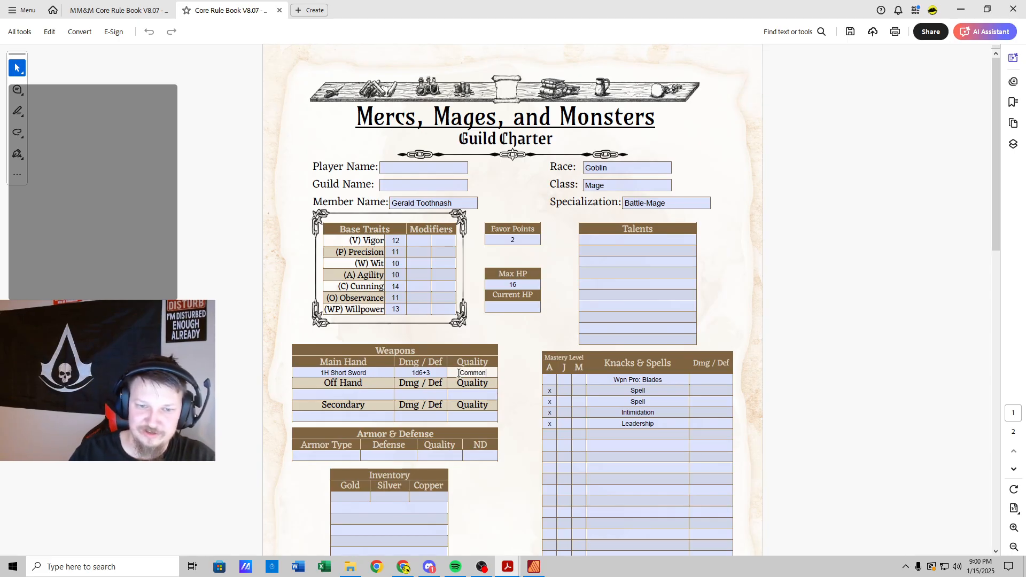
{"action": "left_click", "coordinate": [428, 418]}
Step: Fill in the armor row with type "Light", defense "1d4" and quality "Common"
{"action": "left_click", "coordinate": [342, 456]}
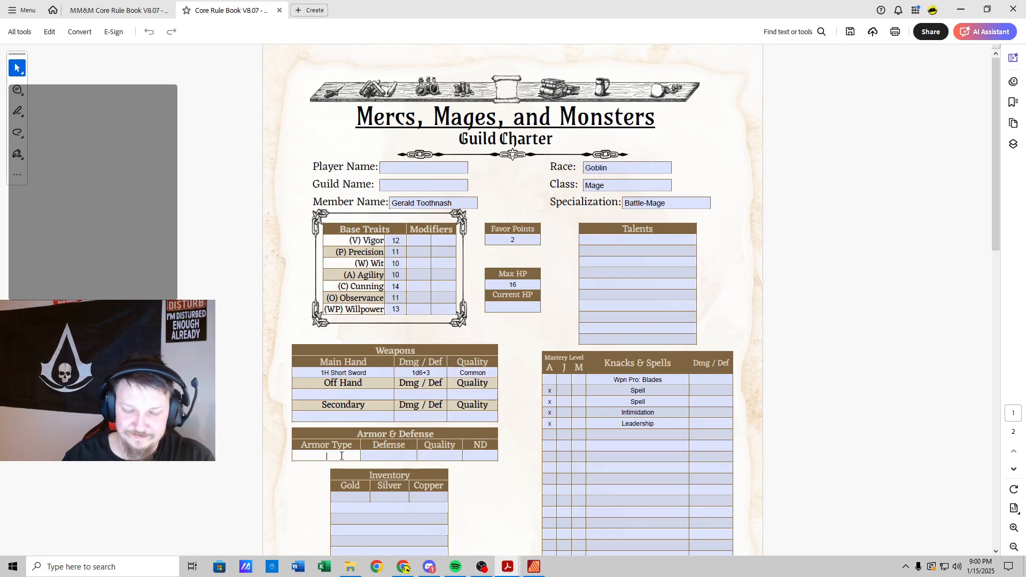
{"action": "type", "text": "Light"}
{"action": "key", "text": "Tab"}
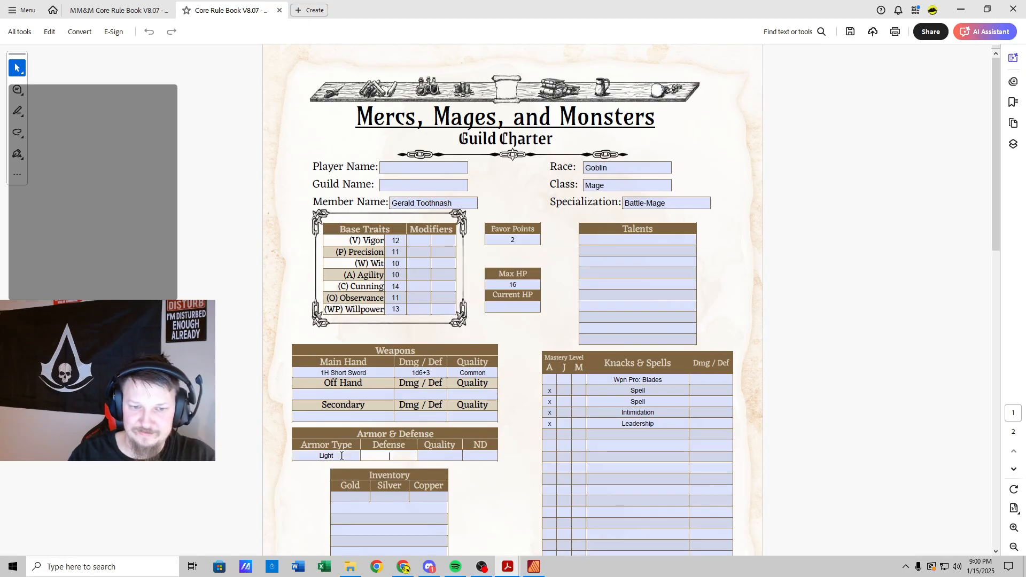
{"action": "type", "text": "1d4"}
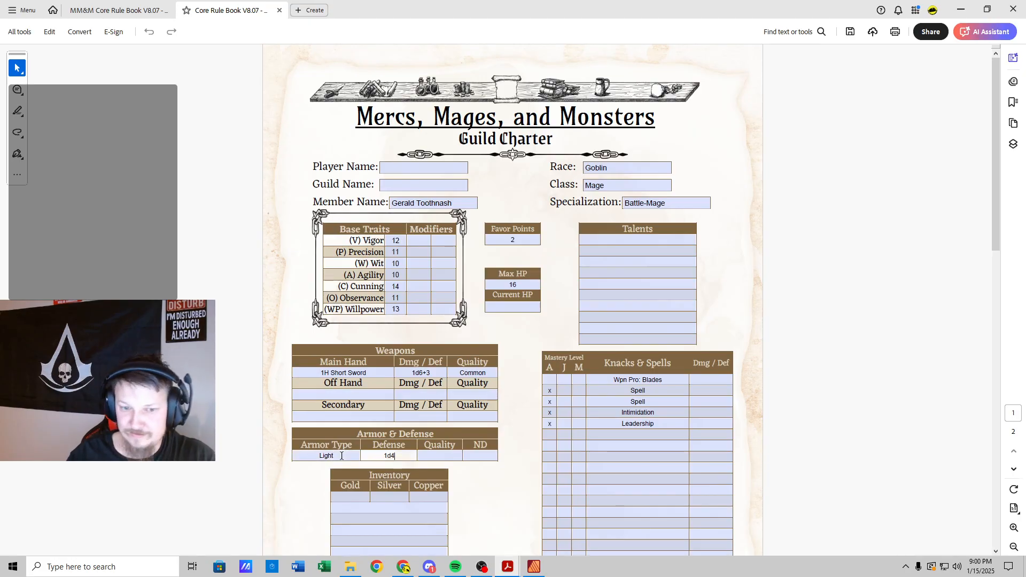
{"action": "left_click", "coordinate": [429, 456]}
{"action": "type", "text": "Common"}
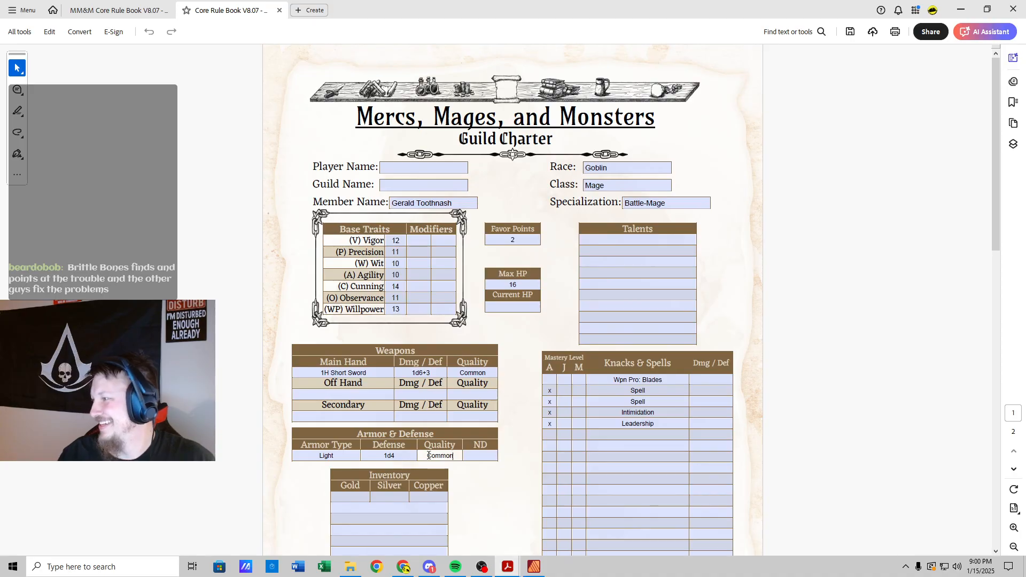
Step: Enter 2 as the ND value in the character sheet's armor row
{"action": "left_click", "coordinate": [482, 457]}
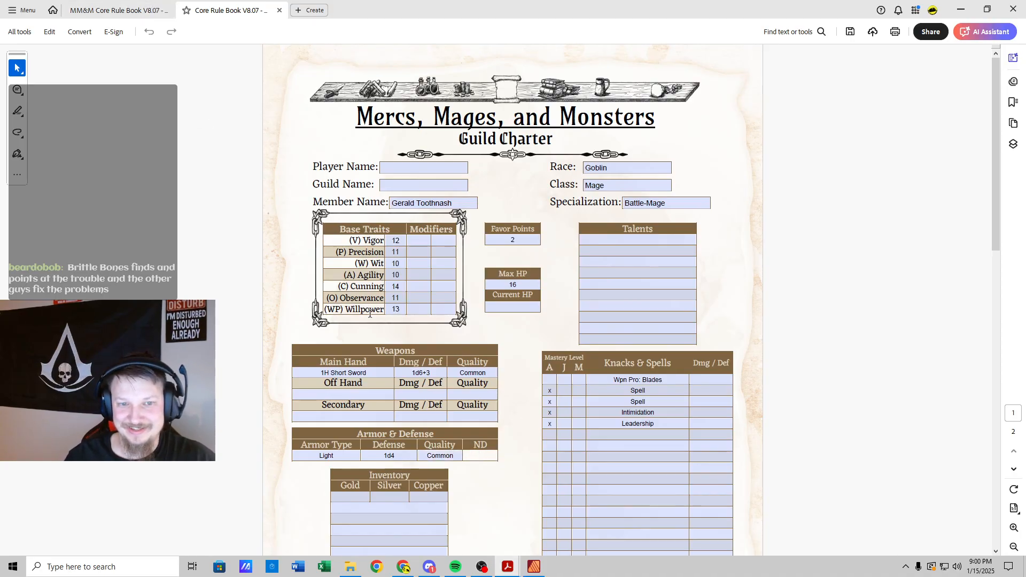
{"action": "type", "text": "2"}
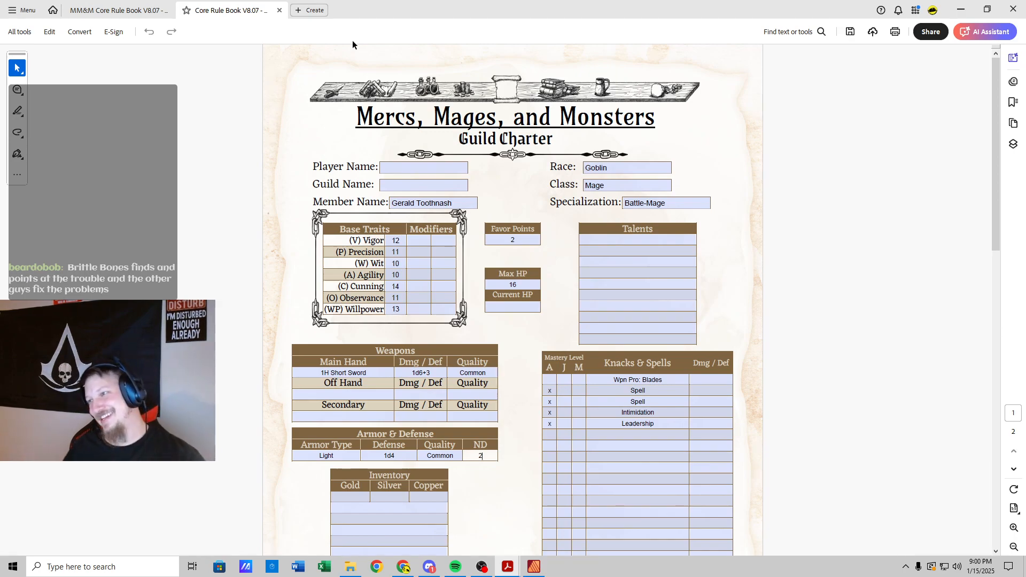
{"action": "left_click", "coordinate": [652, 436]}
{"action": "left_click", "coordinate": [655, 423]}
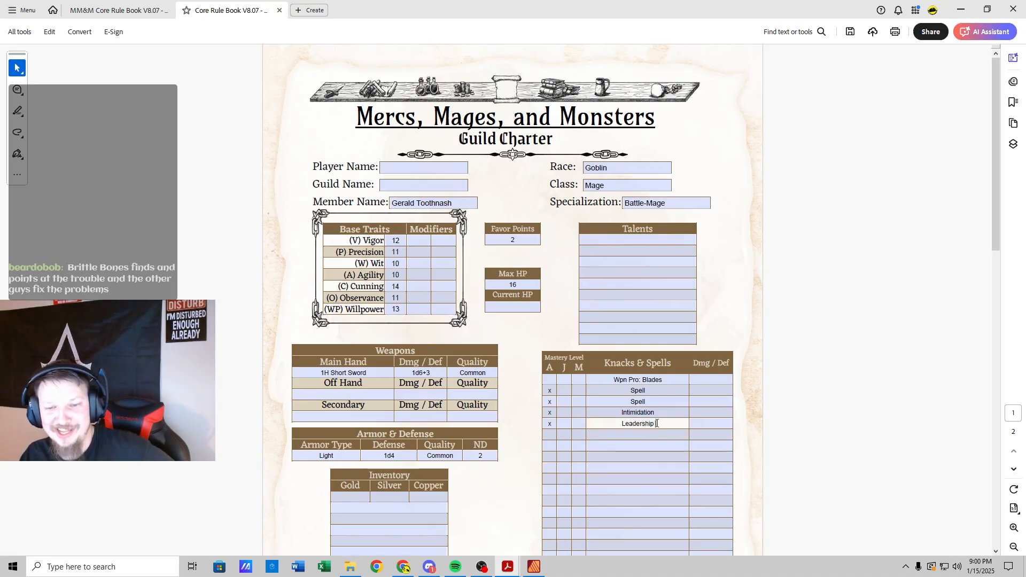
{"action": "left_click", "coordinate": [631, 411]}
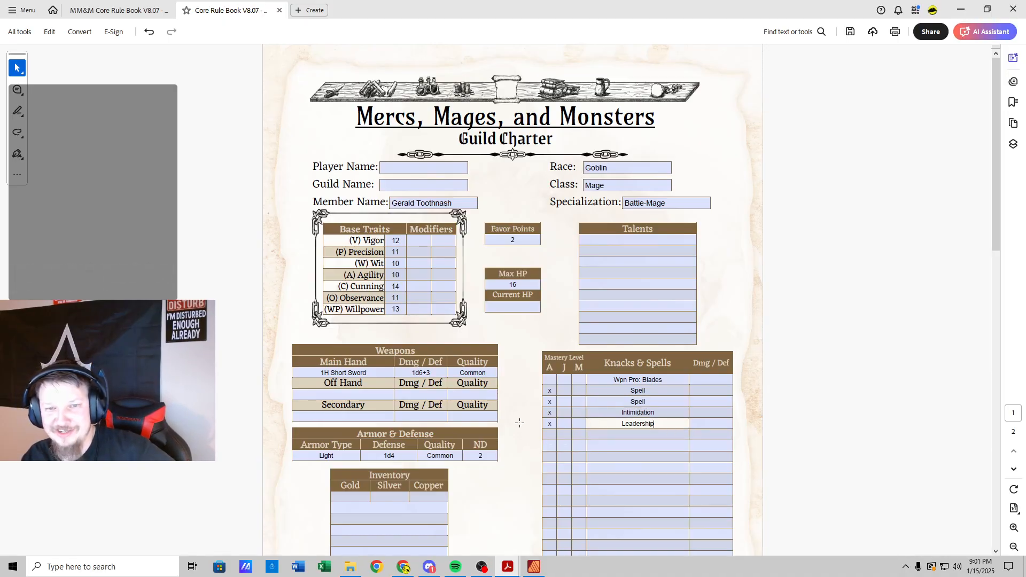
Step: Browse the rule book from the Mage class table to the Spells Overview and review the Spells List
{"action": "left_click", "coordinate": [115, 10]}
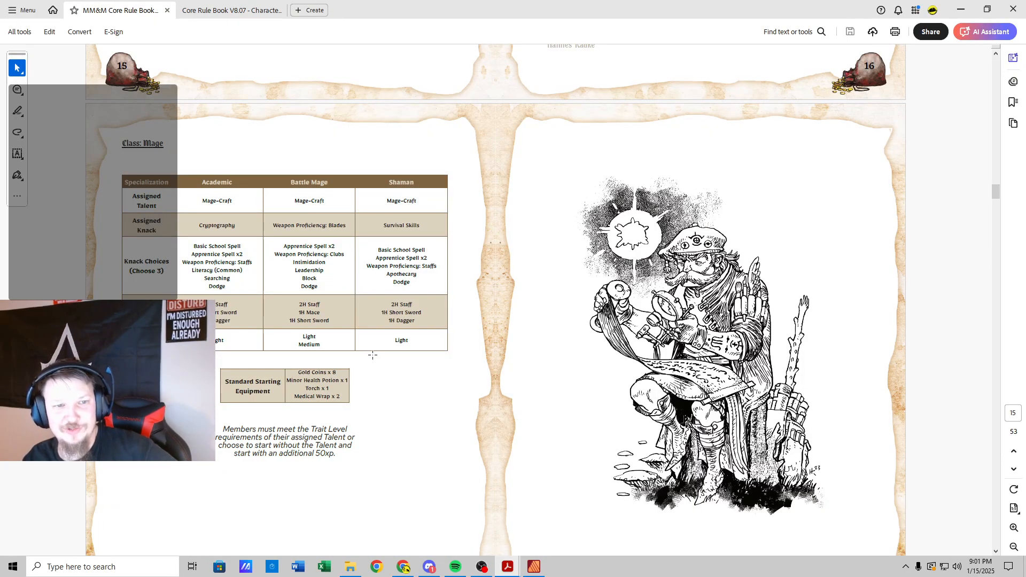
{"action": "scroll", "coordinate": [380, 350], "scroll_direction": "down", "scroll_amount": 20}
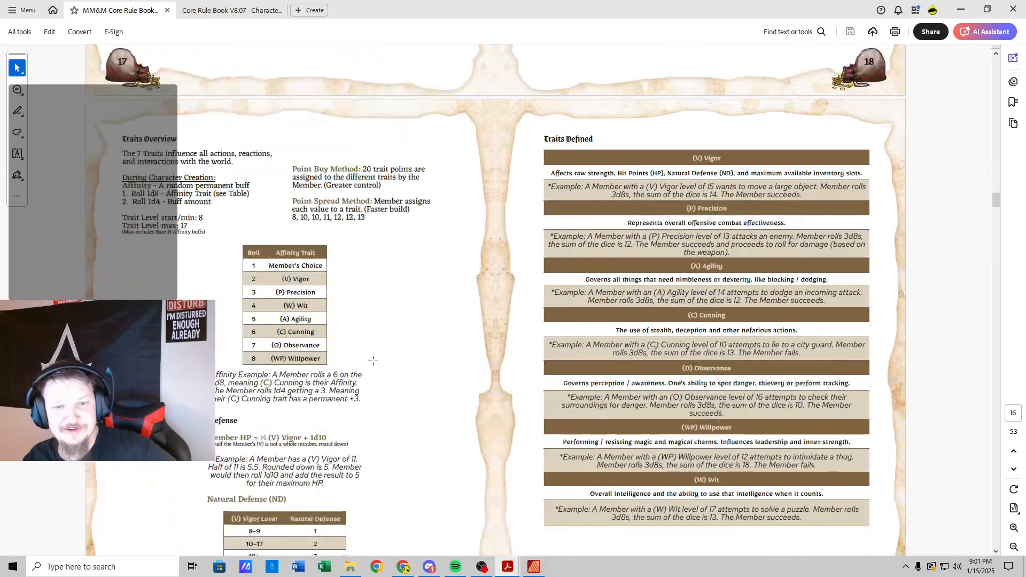
{"action": "scroll", "coordinate": [373, 364], "scroll_direction": "down", "scroll_amount": 4}
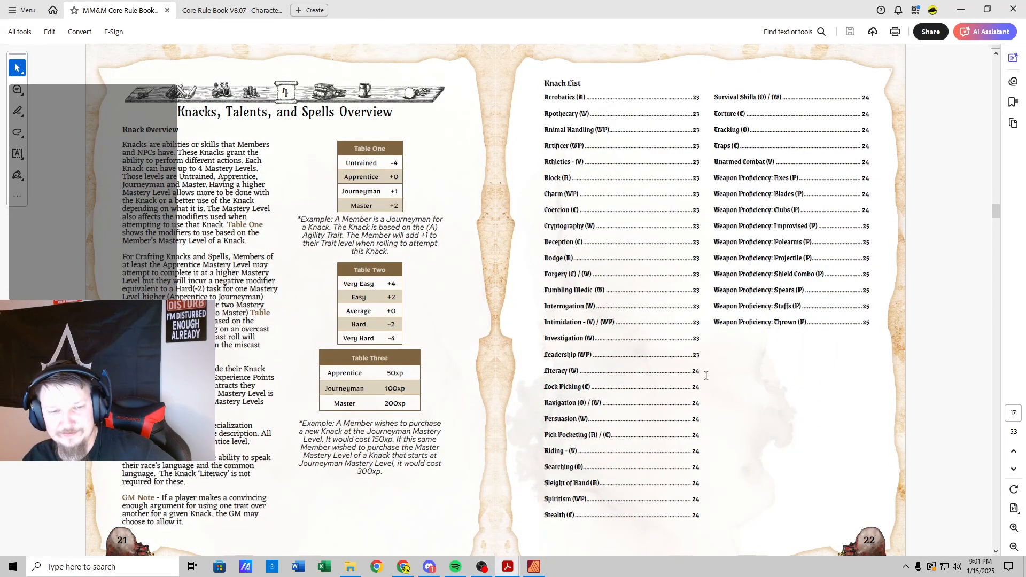
{"action": "scroll", "coordinate": [437, 404], "scroll_direction": "down", "scroll_amount": 10}
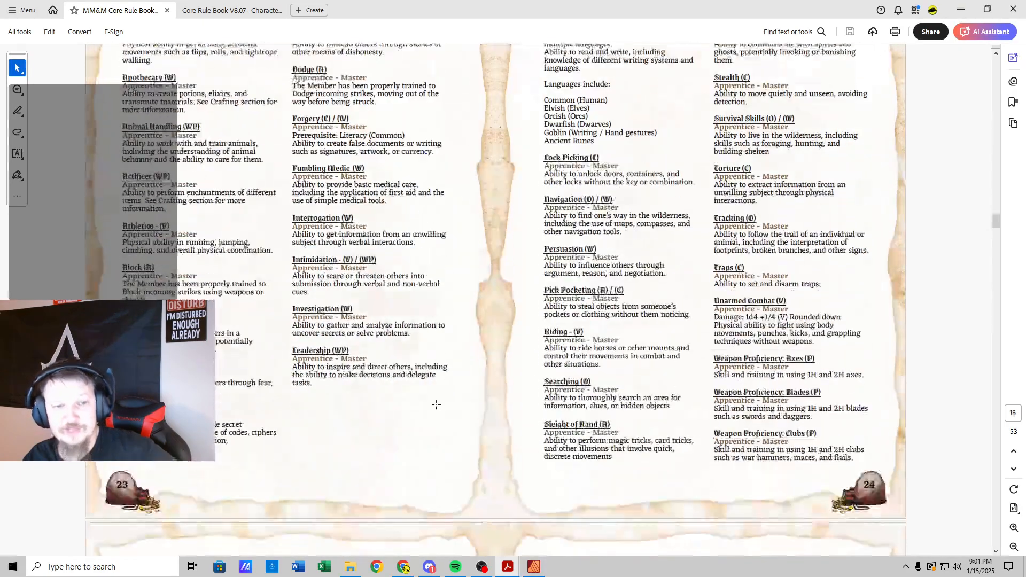
{"action": "scroll", "coordinate": [436, 405], "scroll_direction": "down", "scroll_amount": 20}
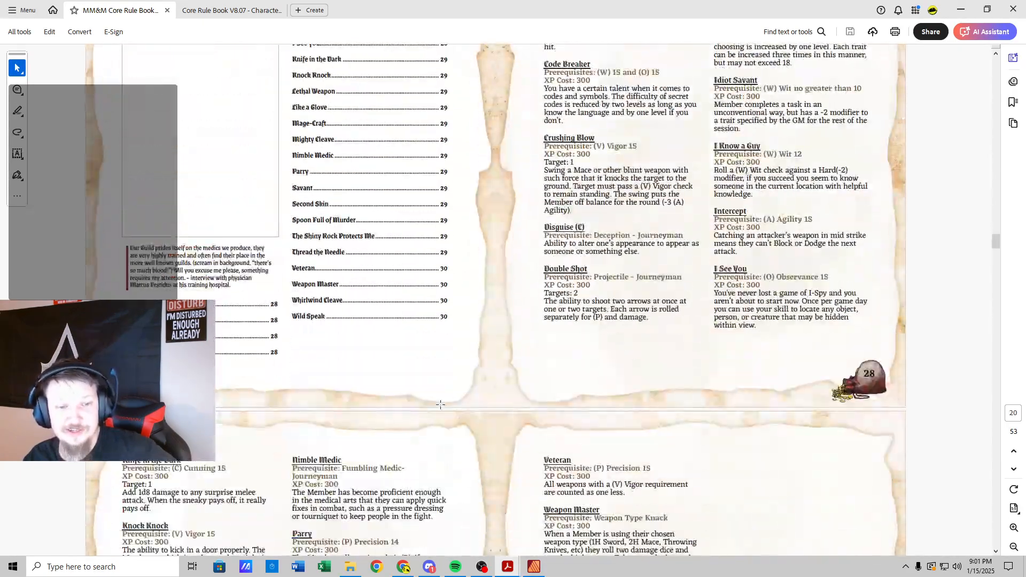
{"action": "scroll", "coordinate": [440, 405], "scroll_direction": "down", "scroll_amount": 20}
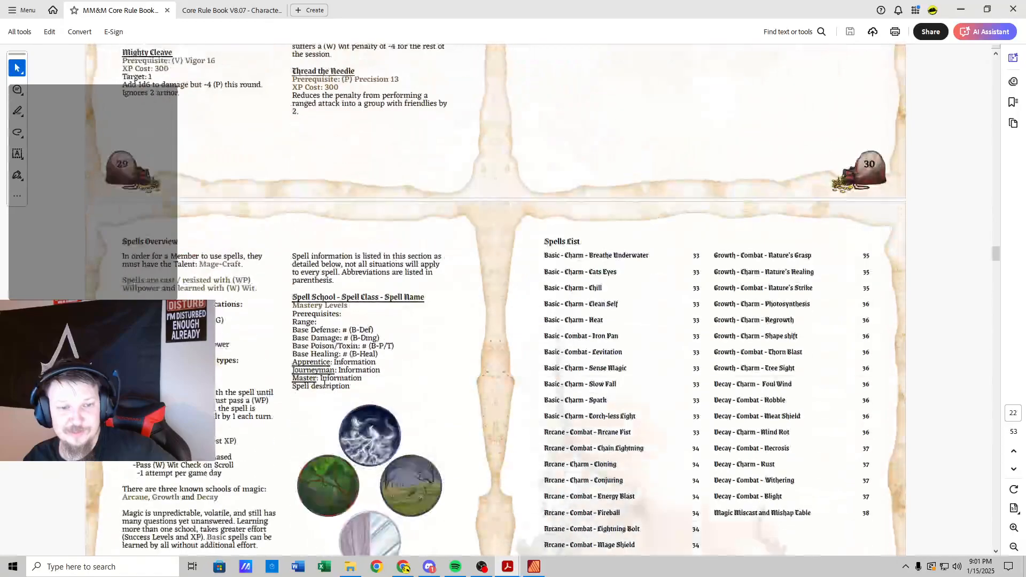
{"action": "scroll", "coordinate": [324, 384], "scroll_direction": "down", "scroll_amount": 3}
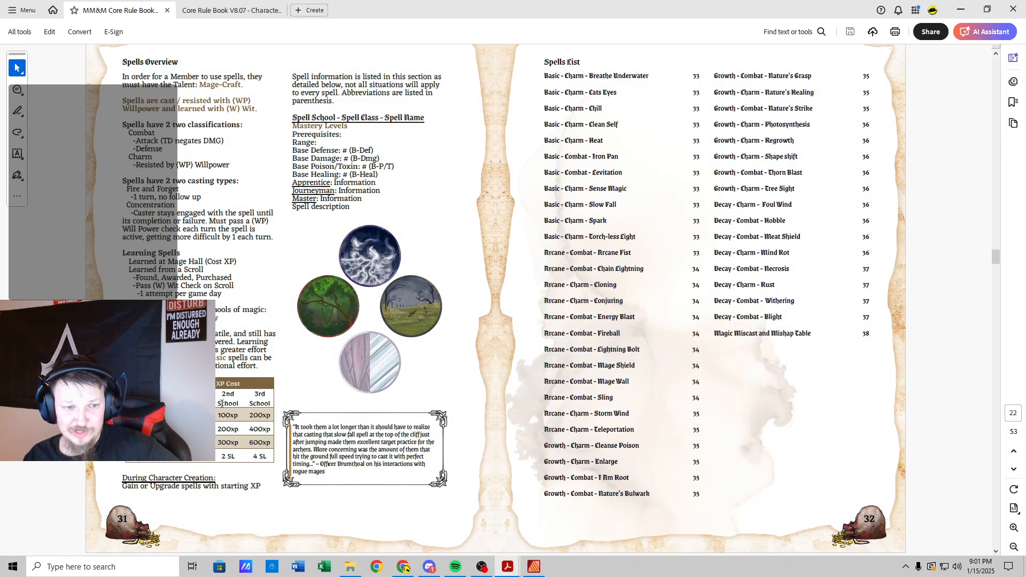
{"action": "scroll", "coordinate": [385, 334], "scroll_direction": "up", "scroll_amount": 2}
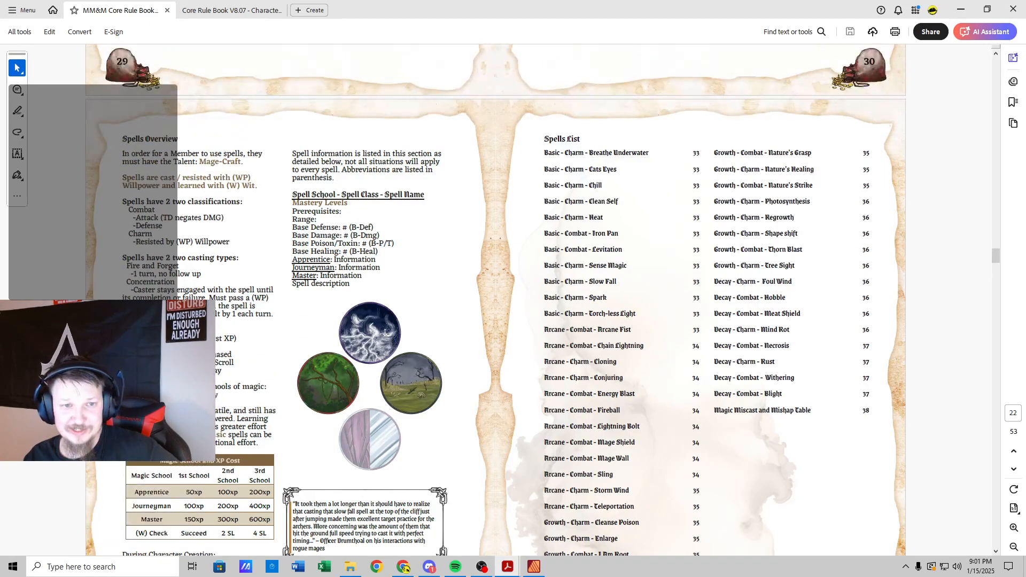
{"action": "scroll", "coordinate": [385, 334], "scroll_direction": "down", "scroll_amount": 1}
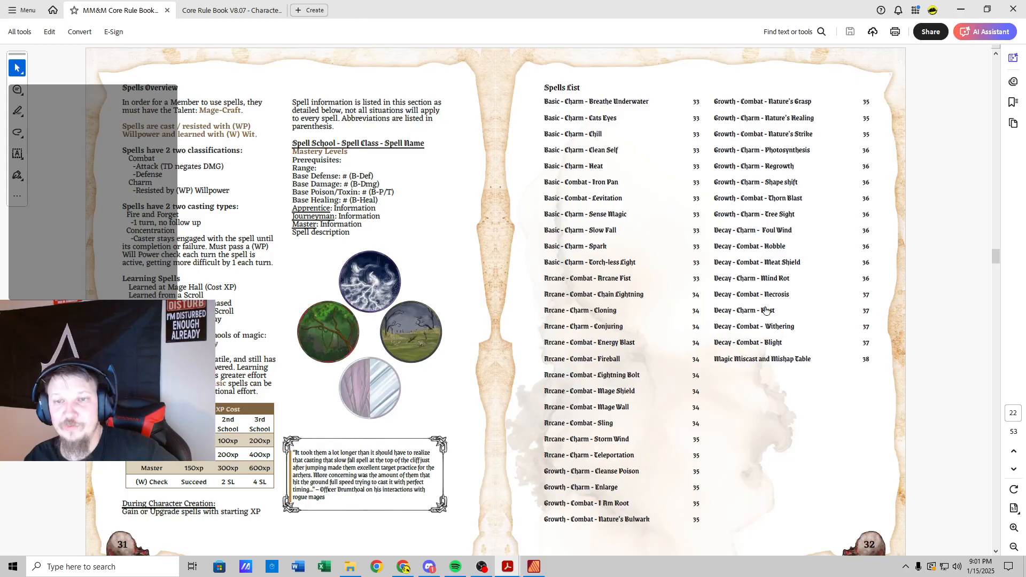
Step: Open the description of the Decay - Charm - Foul Wind spell from the rule book's Spells List
{"action": "left_click", "coordinate": [231, 9]}
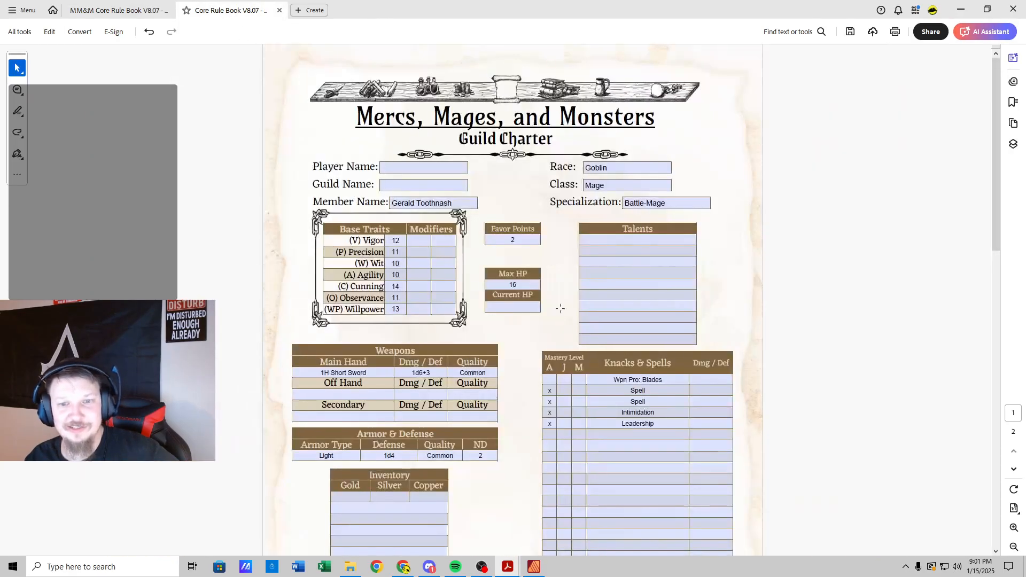
{"action": "key", "text": "ctrl+tab"}
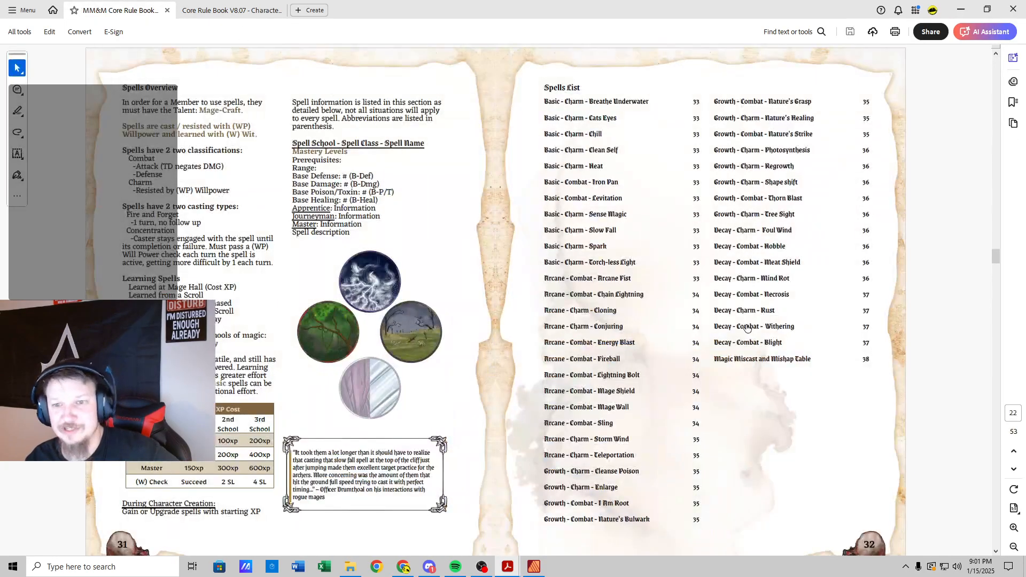
{"action": "left_click", "coordinate": [771, 231]}
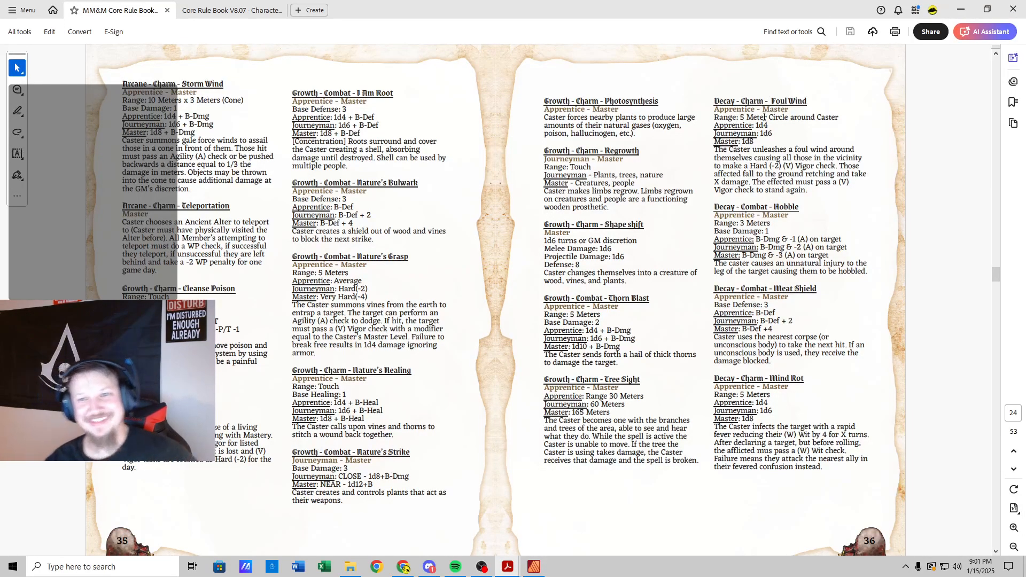
Step: Replace the first "Spell" placeholder under Knacks & Spells on the character sheet with "Decay Charm Foul Wind"
{"action": "left_click", "coordinate": [231, 10]}
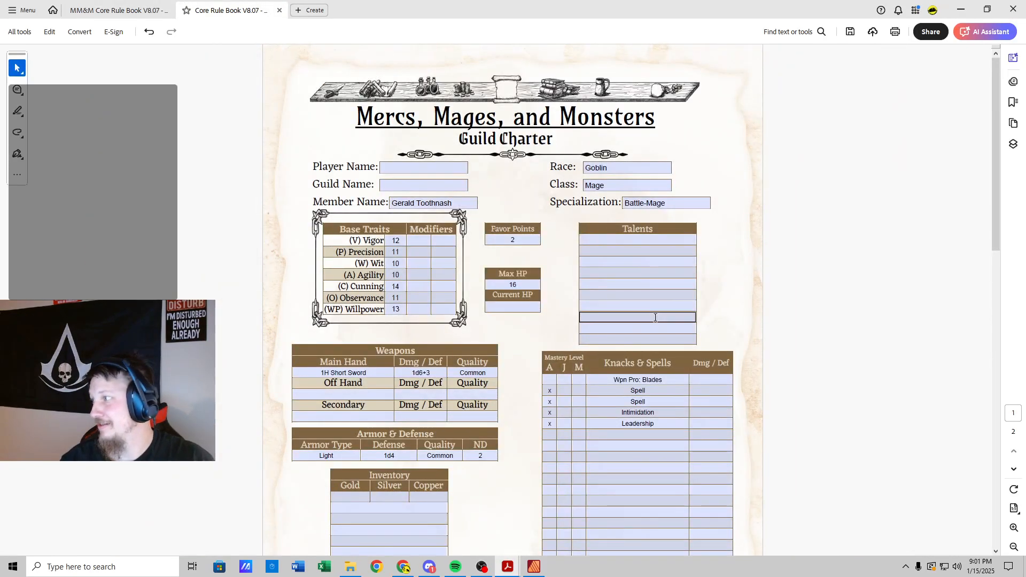
{"action": "left_click", "coordinate": [651, 392]}
{"action": "key", "text": "BackSpace"}
{"action": "key", "text": "BackSpace"}
{"action": "key", "text": "BackSpace"}
{"action": "key", "text": "BackSpace"}
{"action": "key", "text": "BackSpace"}
{"action": "type", "text": "Decay"}
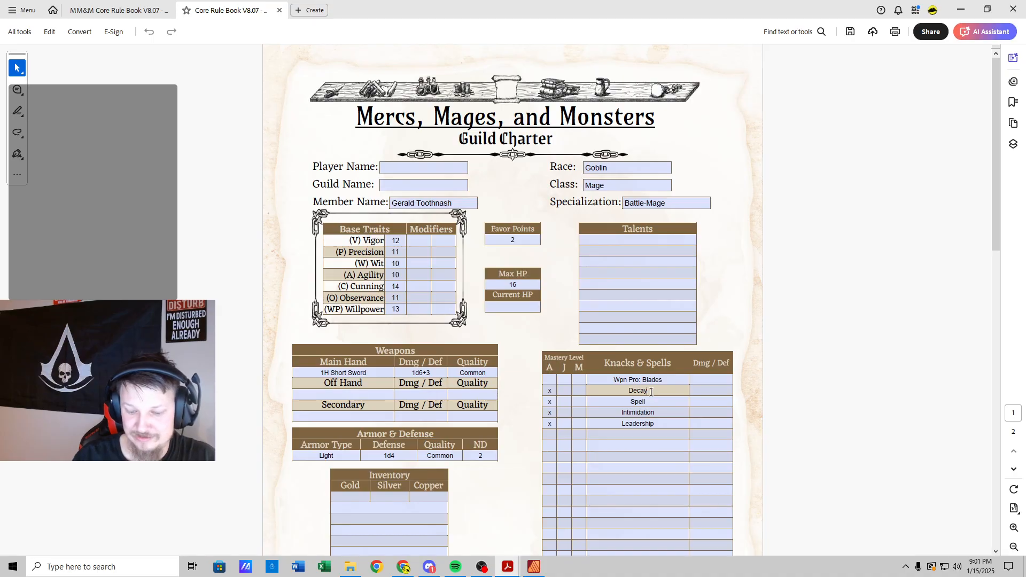
{"action": "type", "text": " Charm "}
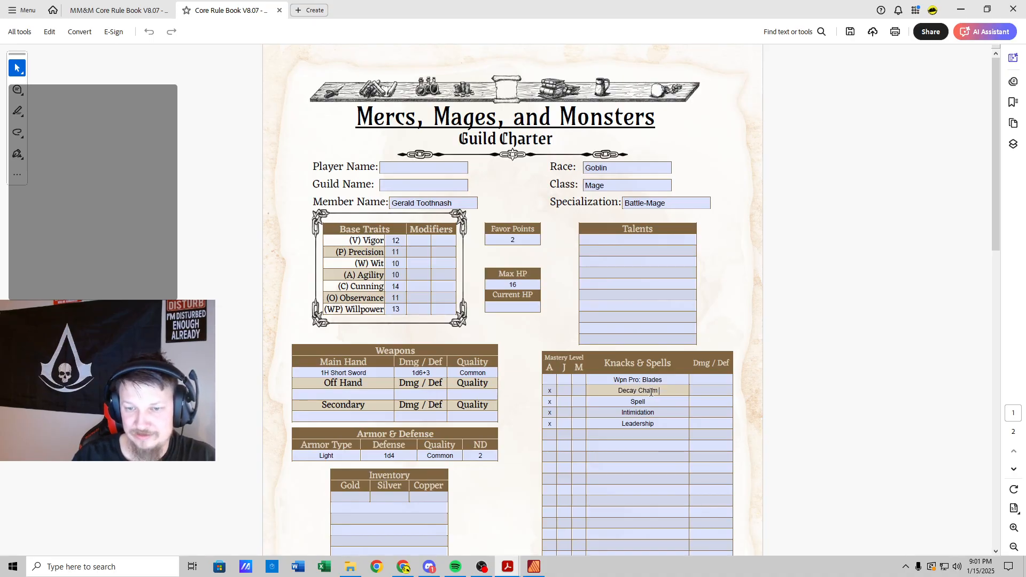
{"action": "type", "text": "Foul Wind"}
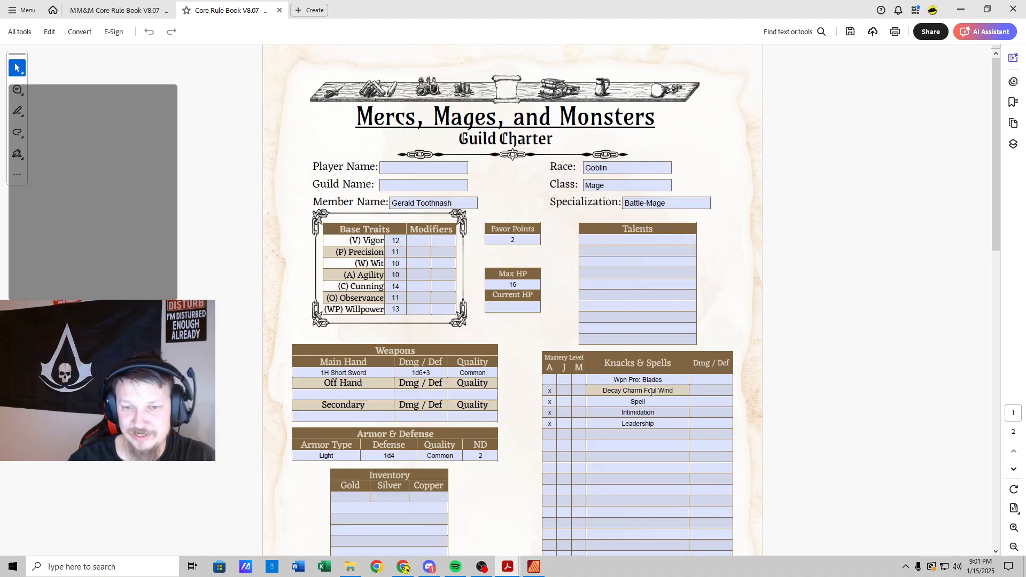
{"action": "key", "text": "Tab"}
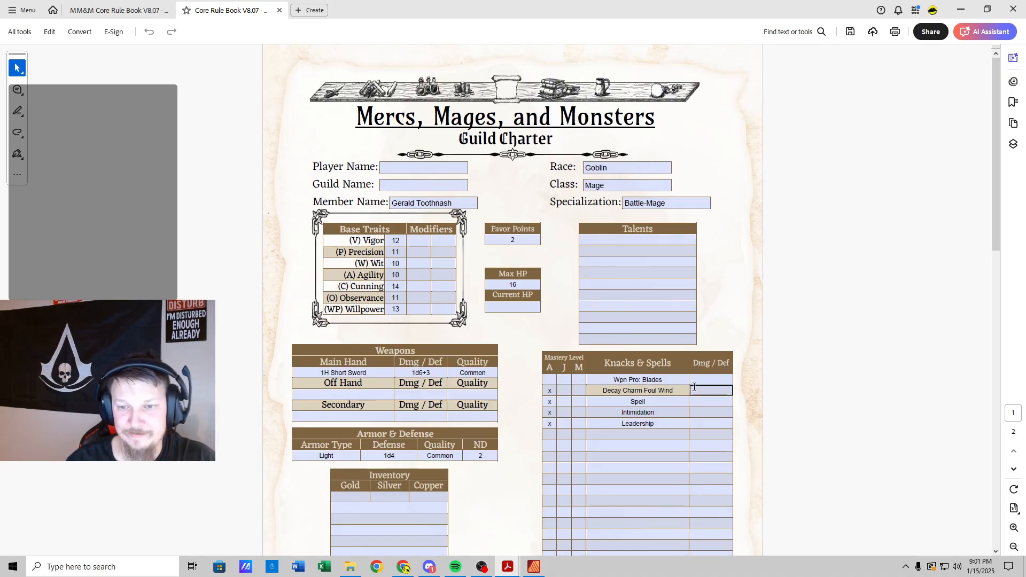
Step: Check Foul Wind's Apprentice value in the rule book and enter "1d4" as its Dmg / Def on the character sheet
{"action": "left_click", "coordinate": [130, 9]}
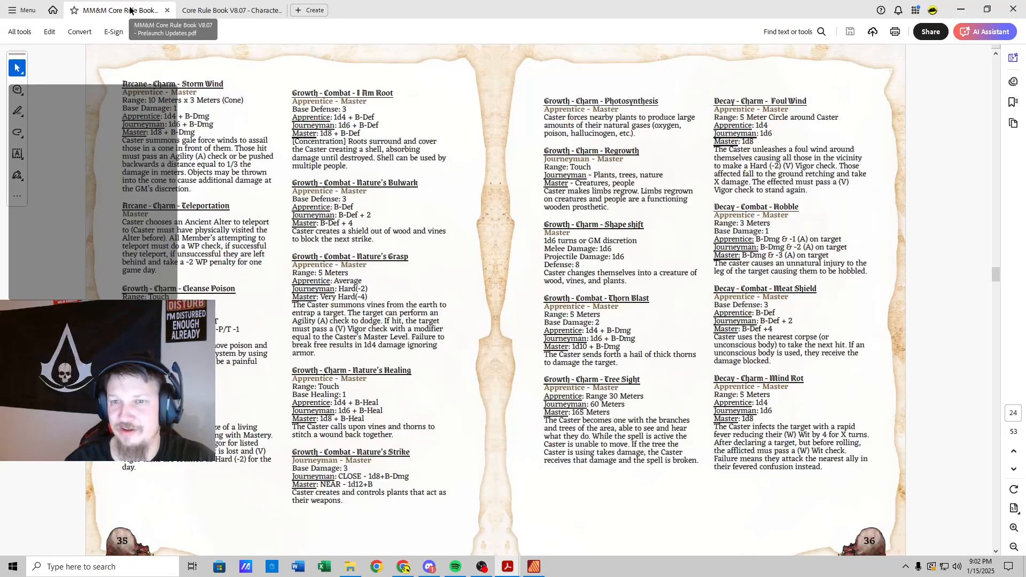
{"action": "left_click", "coordinate": [227, 10]}
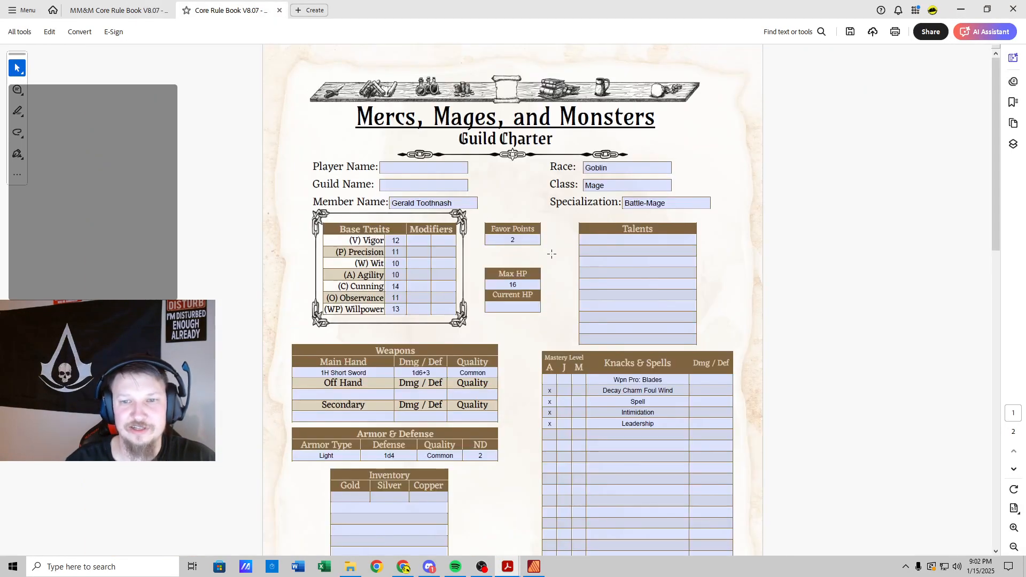
{"action": "left_click", "coordinate": [710, 391]}
{"action": "type", "text": "1d4"}
Step: Consult the Decay spells in the rule book and replace the remaining "Spell" placeholder with "Decay Combat Meat Shield"
{"action": "left_click", "coordinate": [104, 11]}
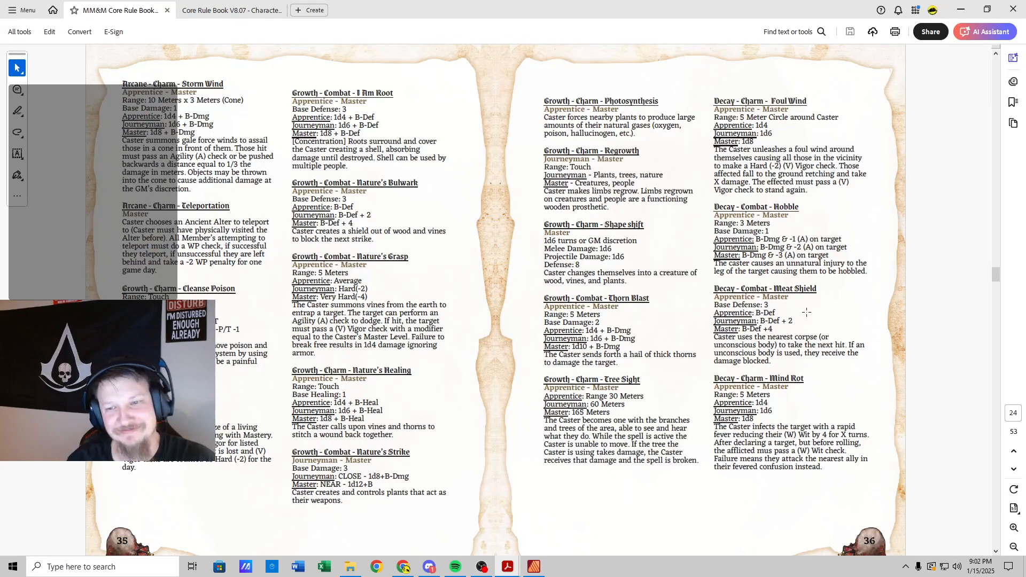
{"action": "left_click", "coordinate": [230, 10]}
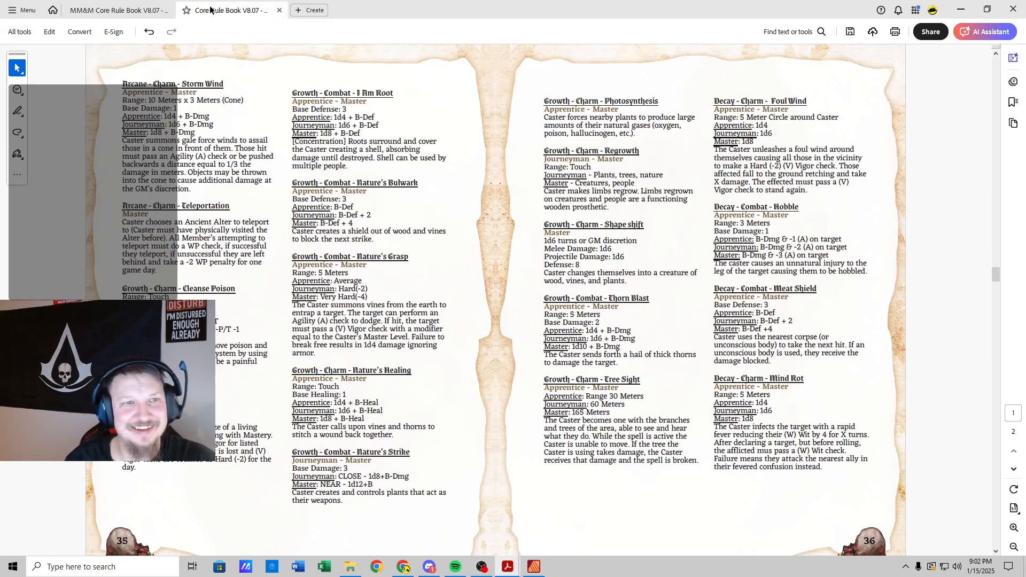
{"action": "double_click", "coordinate": [652, 400]}
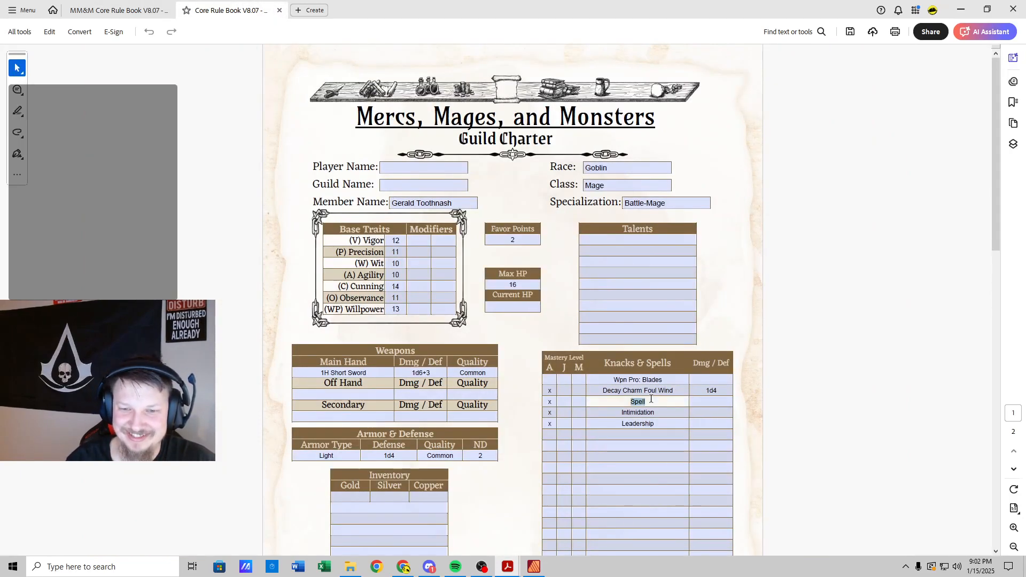
{"action": "type", "text": "Decay "}
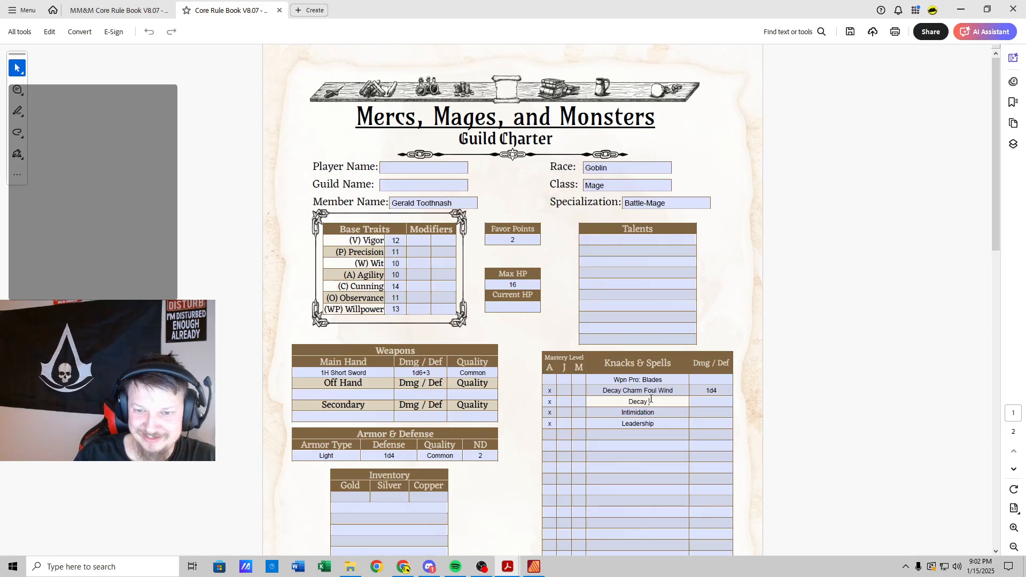
{"action": "type", "text": "Combat "}
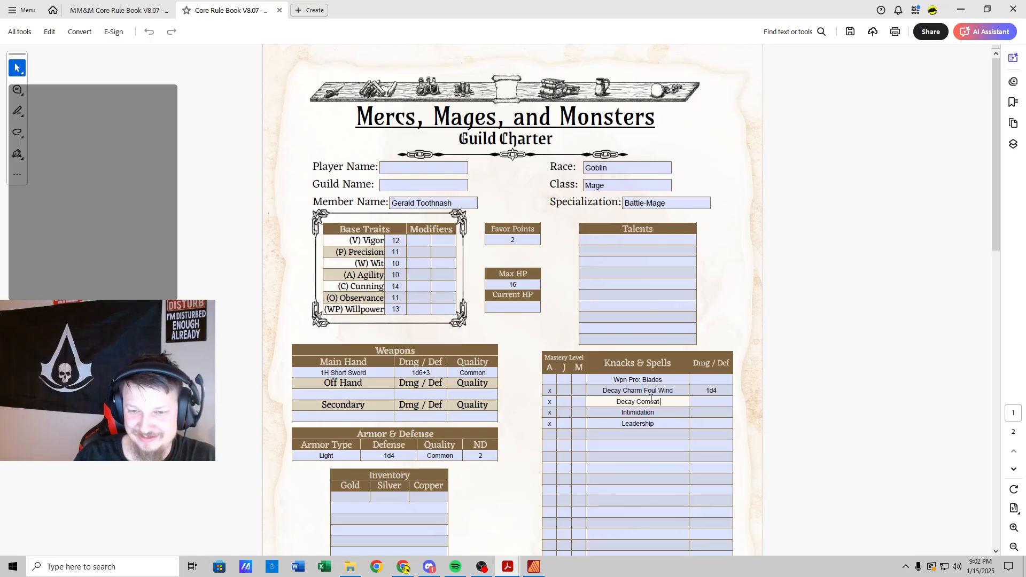
{"action": "type", "text": "Meat Sh"}
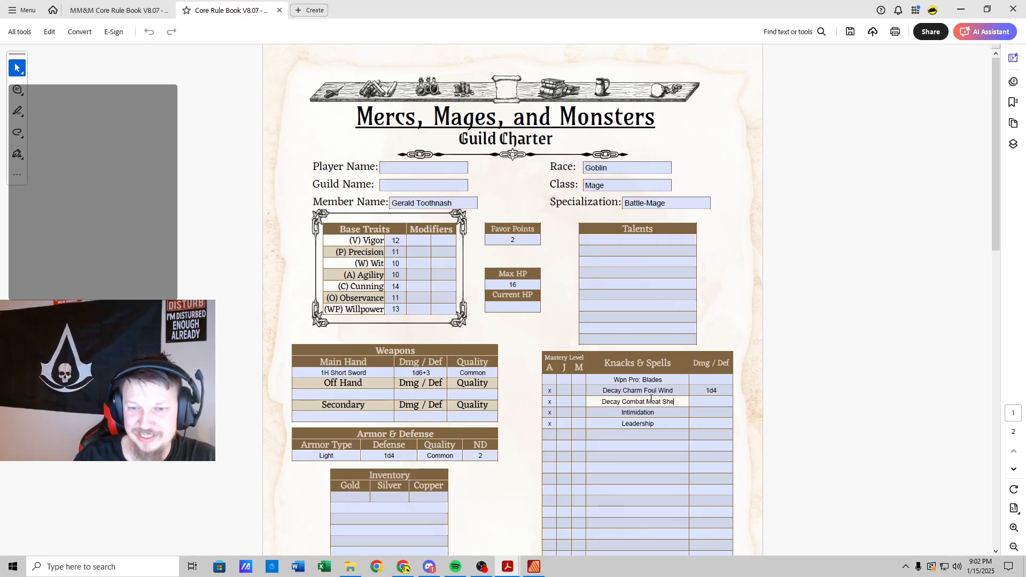
{"action": "type", "text": "ield"}
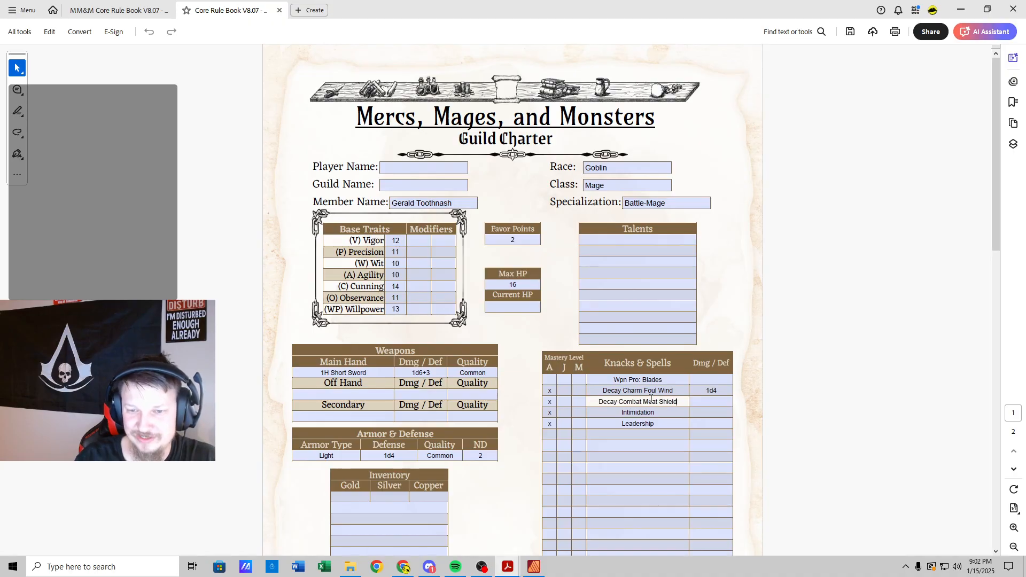
Step: Check Meat Shield's base defense in the rule book and enter "Def 3" as its Dmg / Def on the character sheet
{"action": "left_click", "coordinate": [118, 10]}
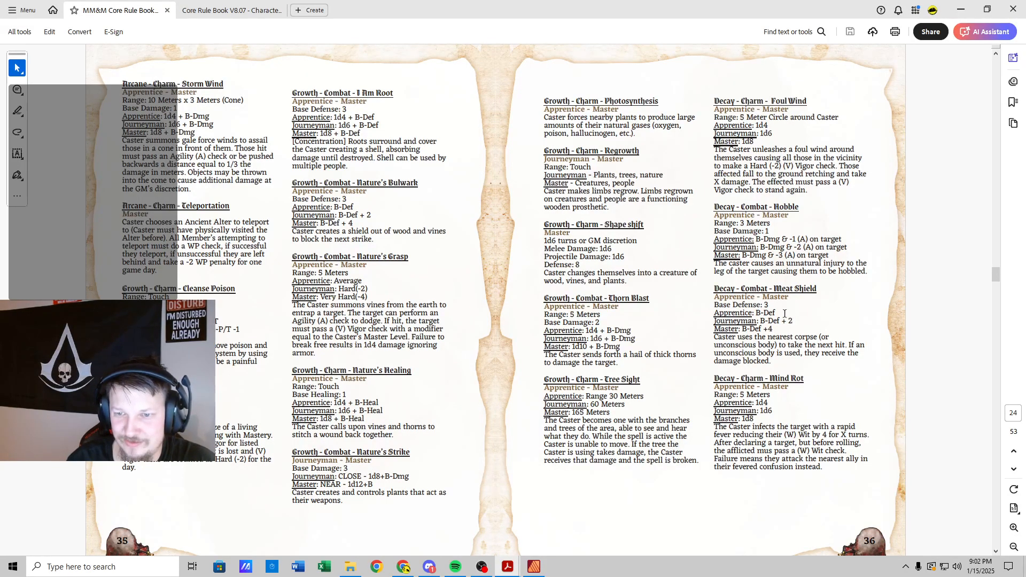
{"action": "left_click", "coordinate": [232, 10]}
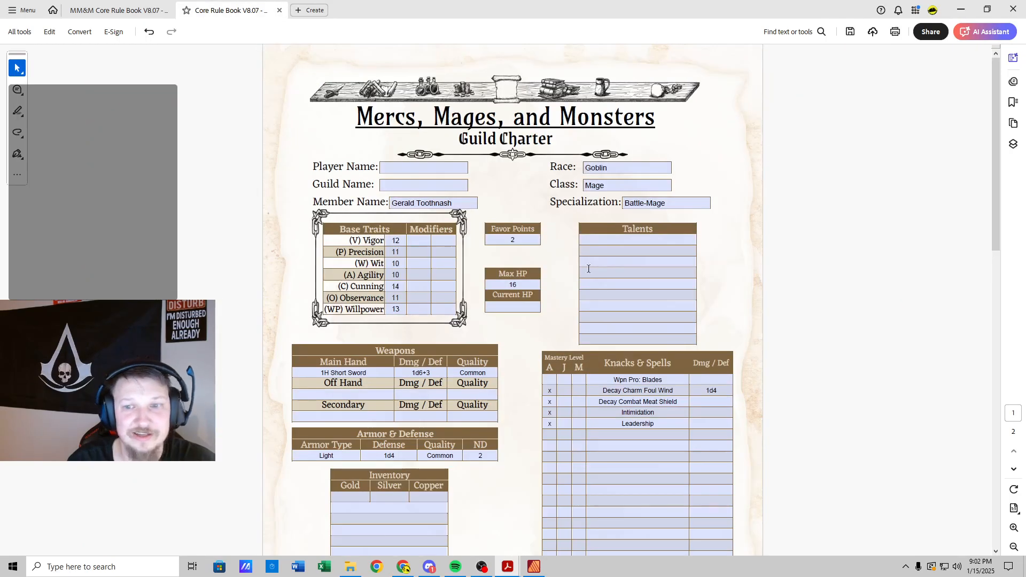
{"action": "left_click", "coordinate": [710, 402]}
{"action": "type", "text": "Def "}
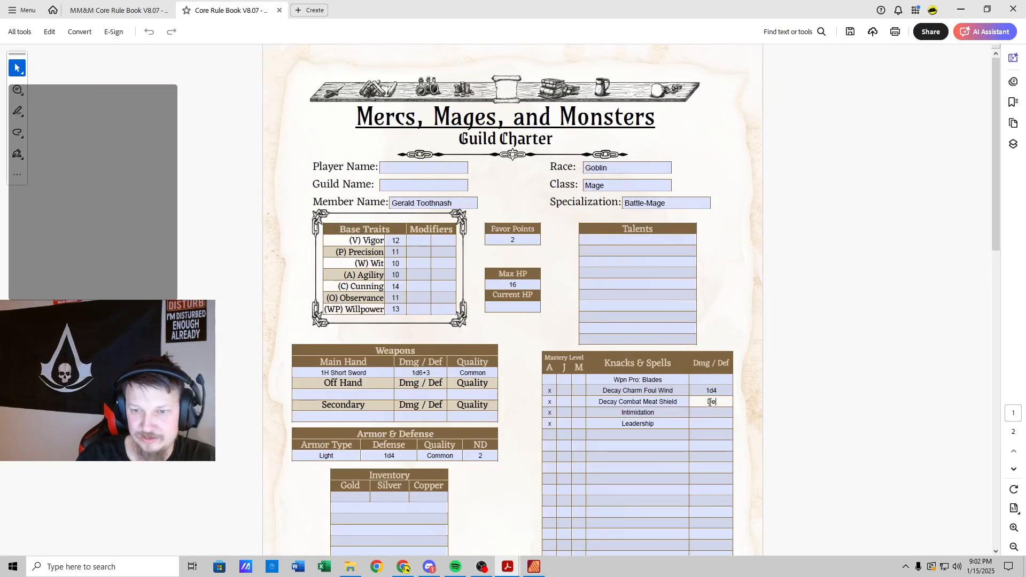
{"action": "type", "text": "3"}
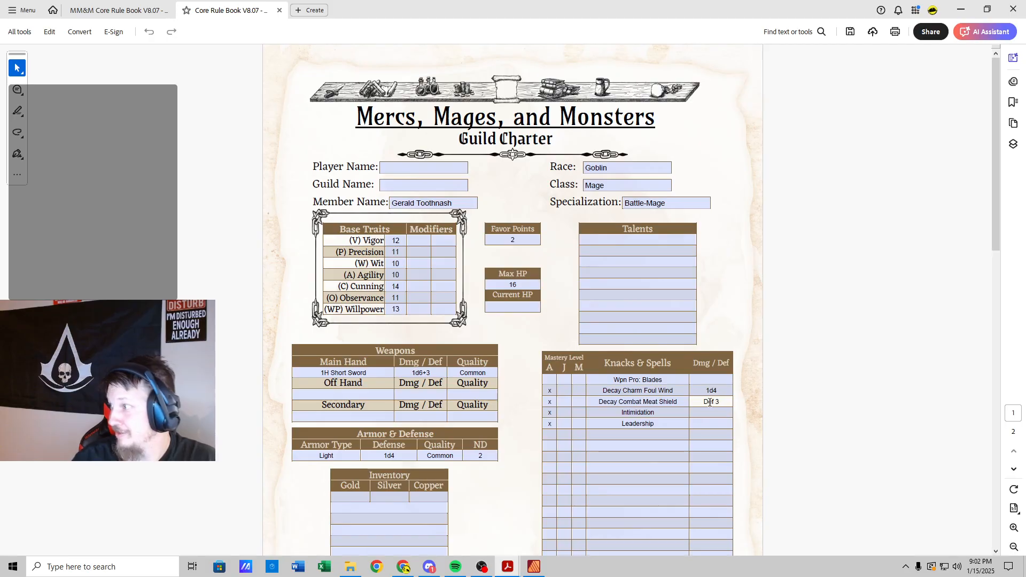
Step: Consult the remaining Decay spells in the rule book and add "Decay Combat Necrosis" below Leadership under Knacks & Spells on the character sheet
{"action": "left_click", "coordinate": [118, 10]}
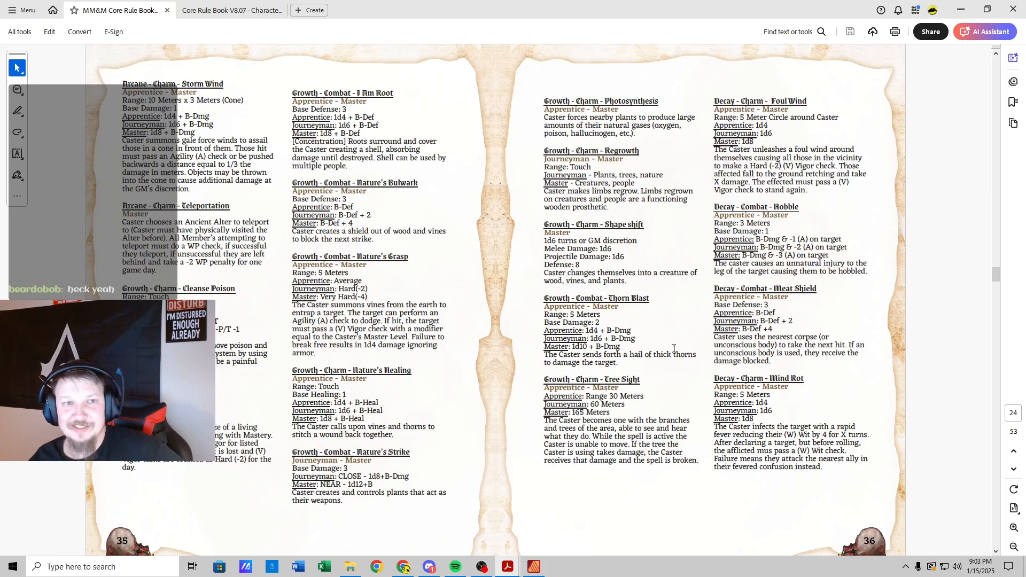
{"action": "scroll", "coordinate": [674, 348], "scroll_direction": "down", "scroll_amount": 8}
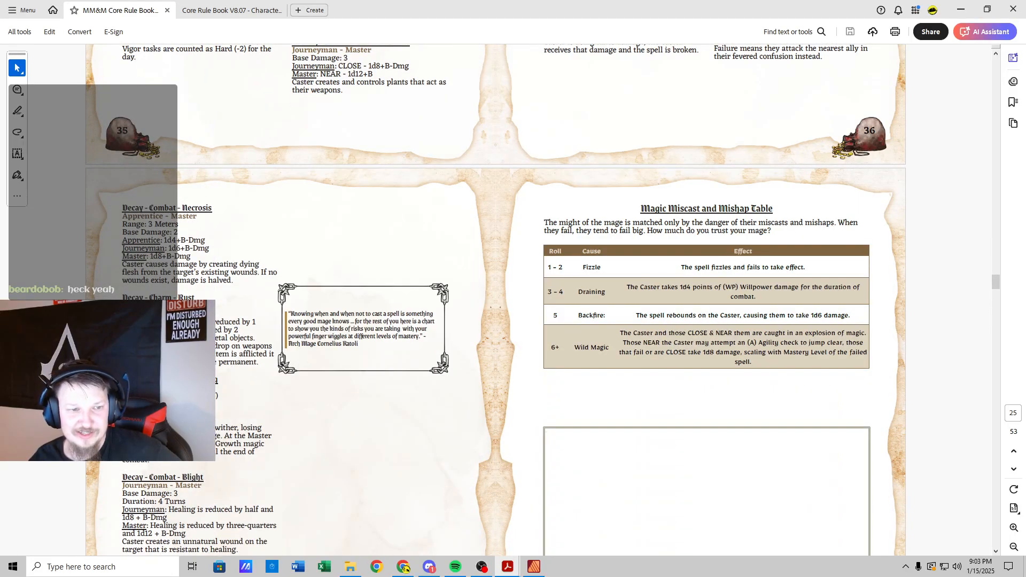
{"action": "scroll", "coordinate": [496, 300], "scroll_direction": "down", "scroll_amount": 2}
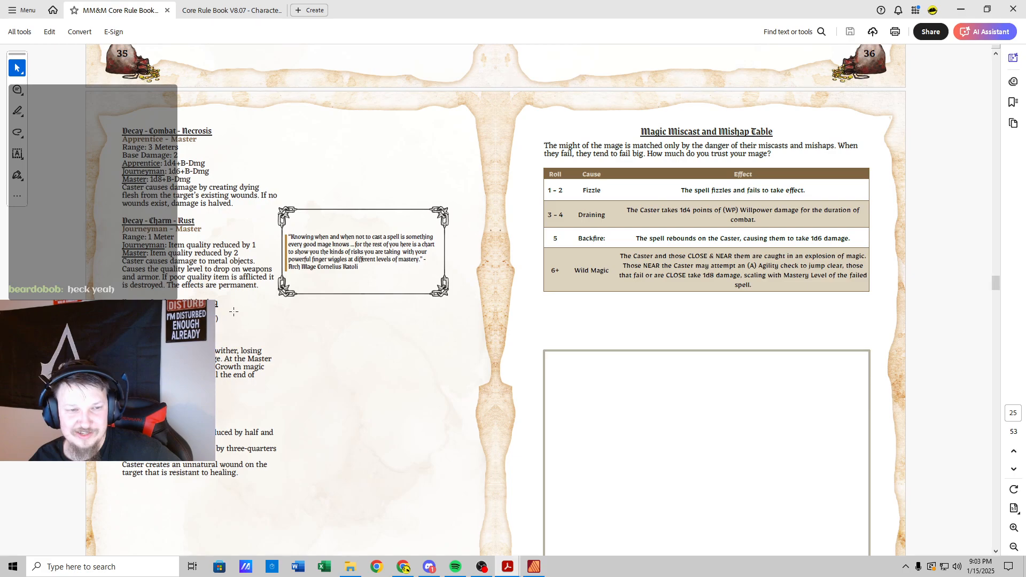
{"action": "scroll", "coordinate": [234, 311], "scroll_direction": "up", "scroll_amount": 1}
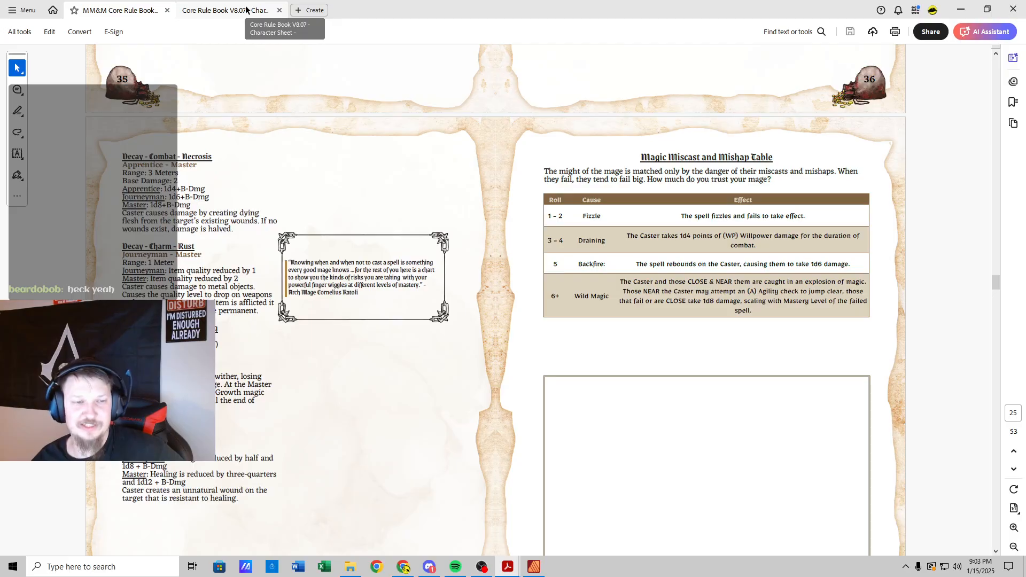
{"action": "left_click", "coordinate": [246, 7]}
{"action": "left_click", "coordinate": [642, 424]}
{"action": "left_click", "coordinate": [637, 436]}
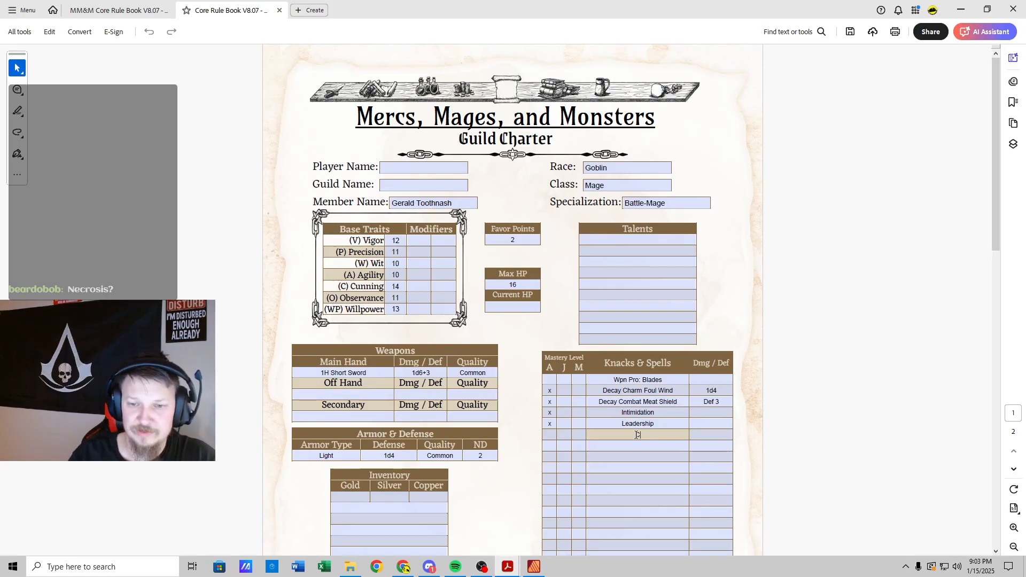
{"action": "type", "text": "Decay"}
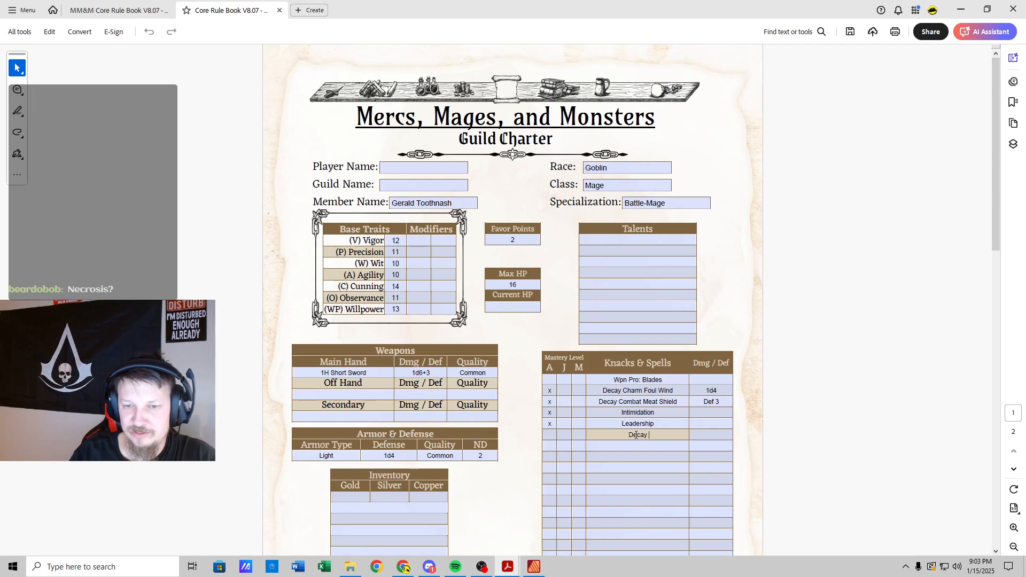
{"action": "type", "text": " Combat "}
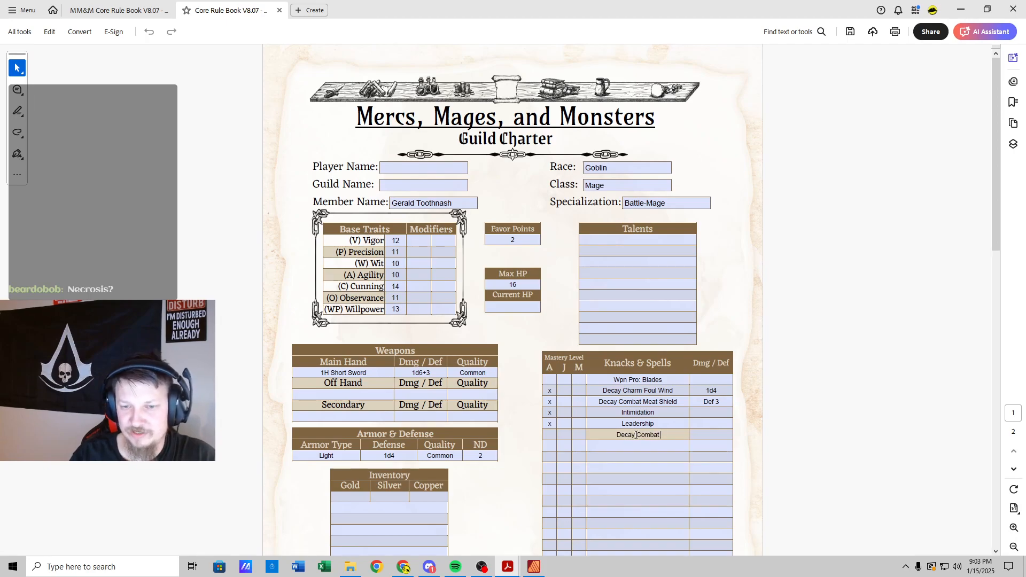
{"action": "type", "text": "Necrosis"}
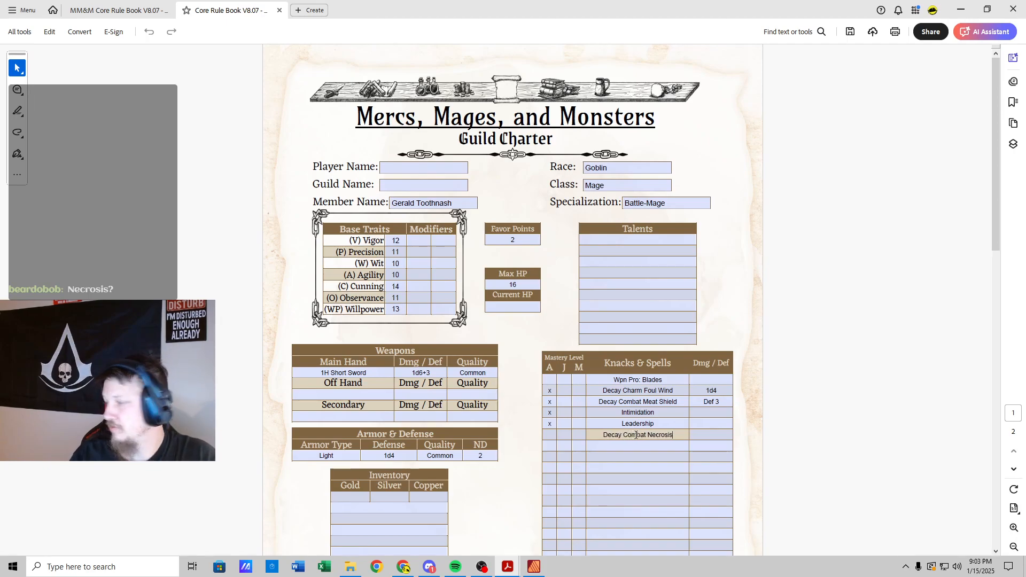
Step: Add "Decay Combat Withering" in the row below Decay Combat Necrosis under Knacks & Spells
{"action": "left_click", "coordinate": [635, 445]}
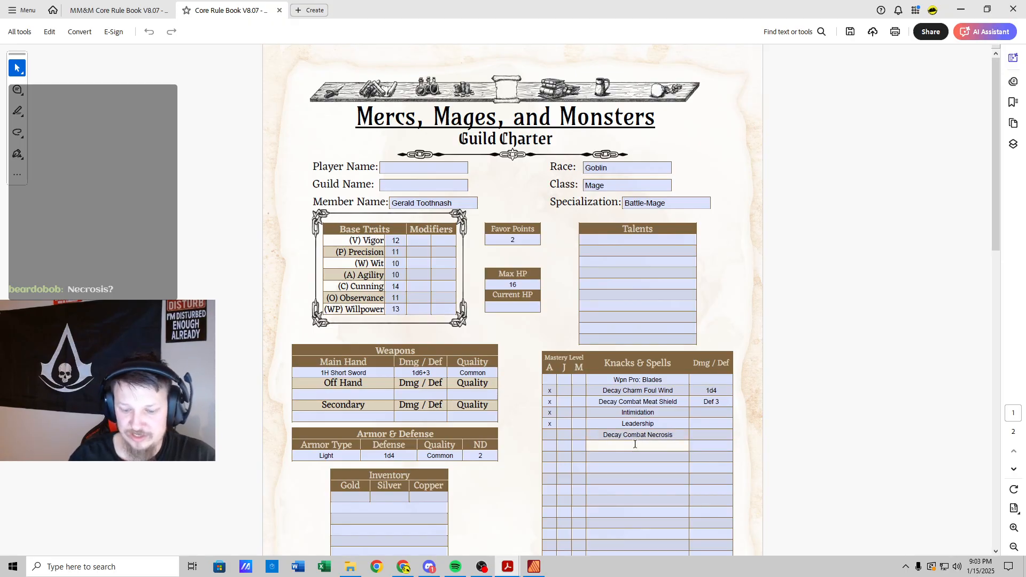
{"action": "type", "text": "Decay C"}
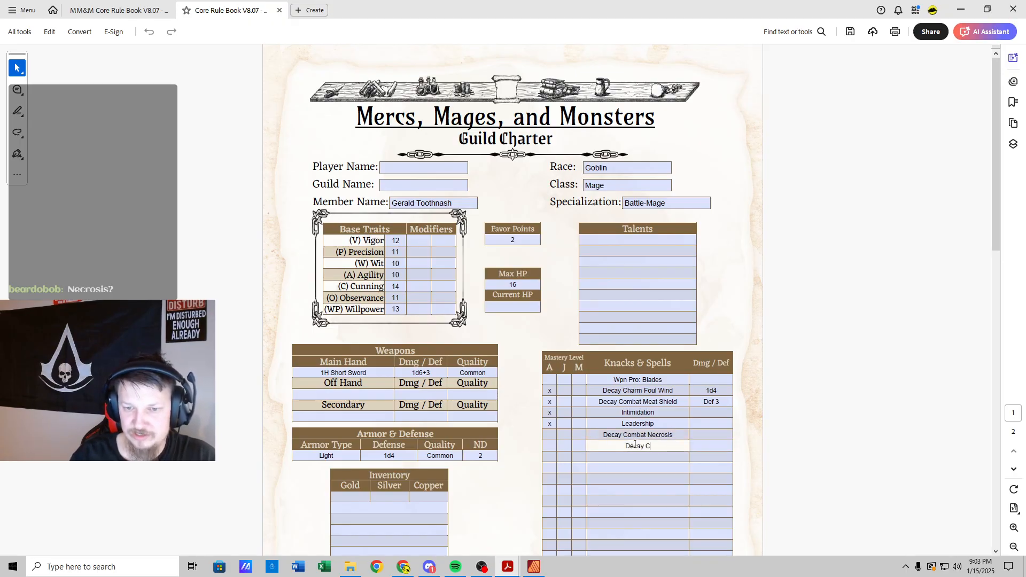
{"action": "type", "text": "ombat W"}
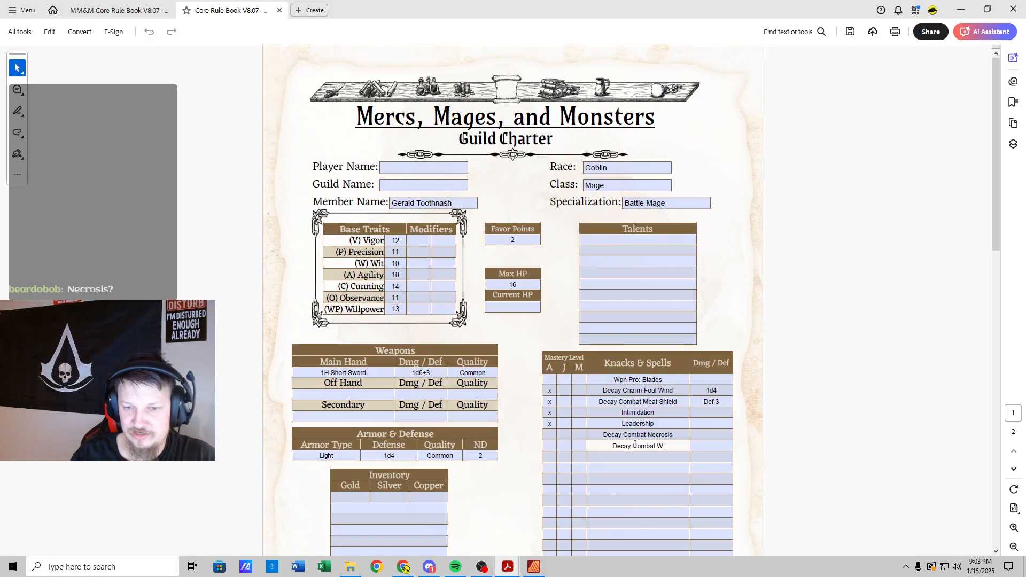
{"action": "type", "text": "ithering"}
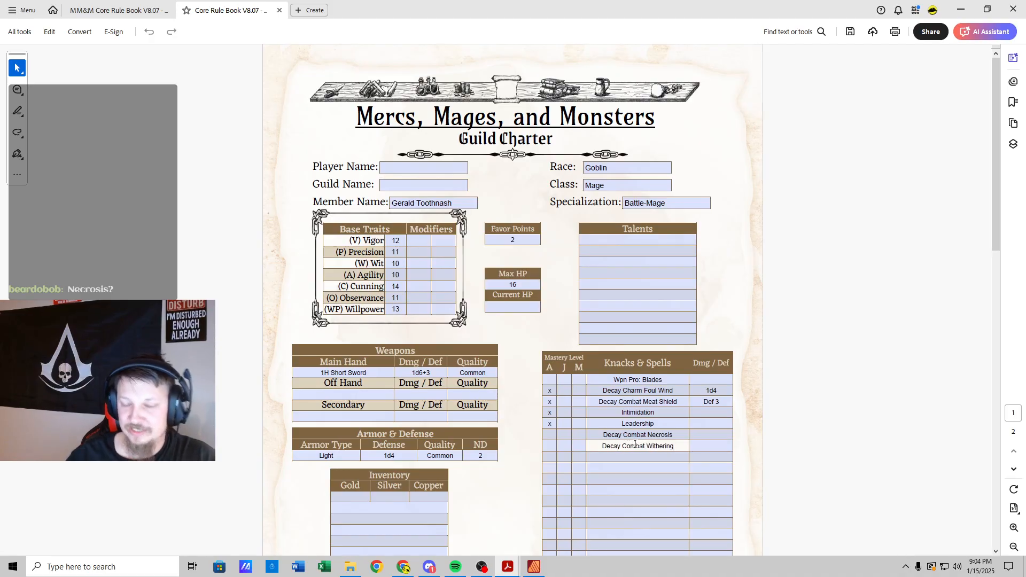
Step: Examine the rule book's spell descriptions, Spells Overview and Spells List, and look over the filled character sheet
{"action": "left_click", "coordinate": [120, 10]}
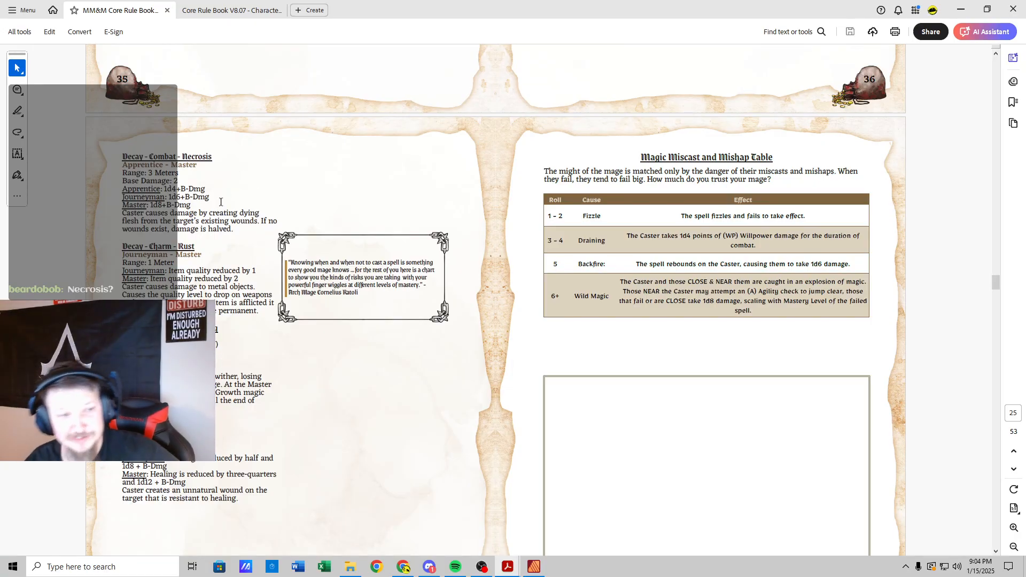
{"action": "scroll", "coordinate": [219, 204], "scroll_direction": "up", "scroll_amount": 3}
{"action": "scroll", "coordinate": [223, 211], "scroll_direction": "up", "scroll_amount": 7}
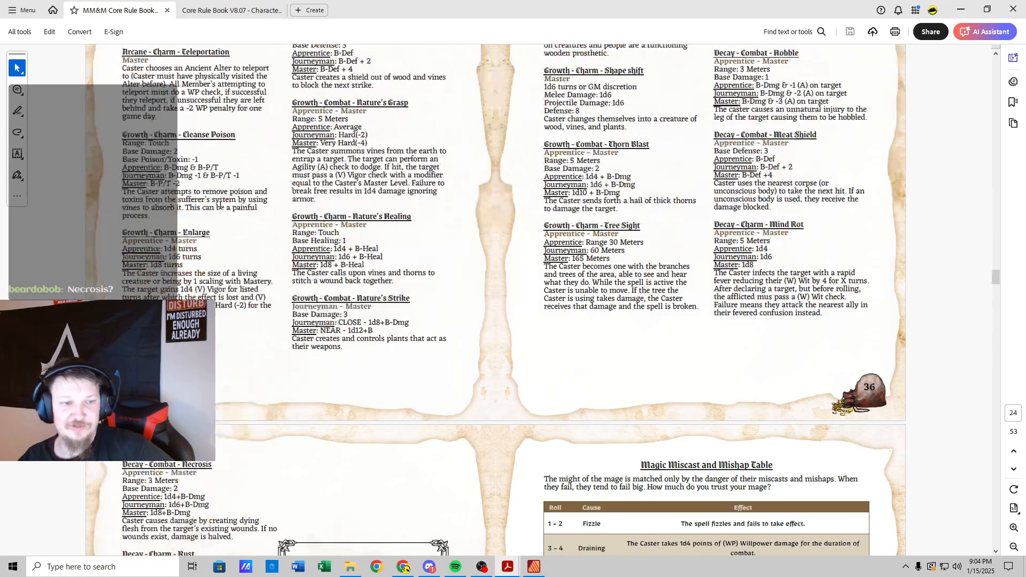
{"action": "scroll", "coordinate": [219, 205], "scroll_direction": "up", "scroll_amount": 10}
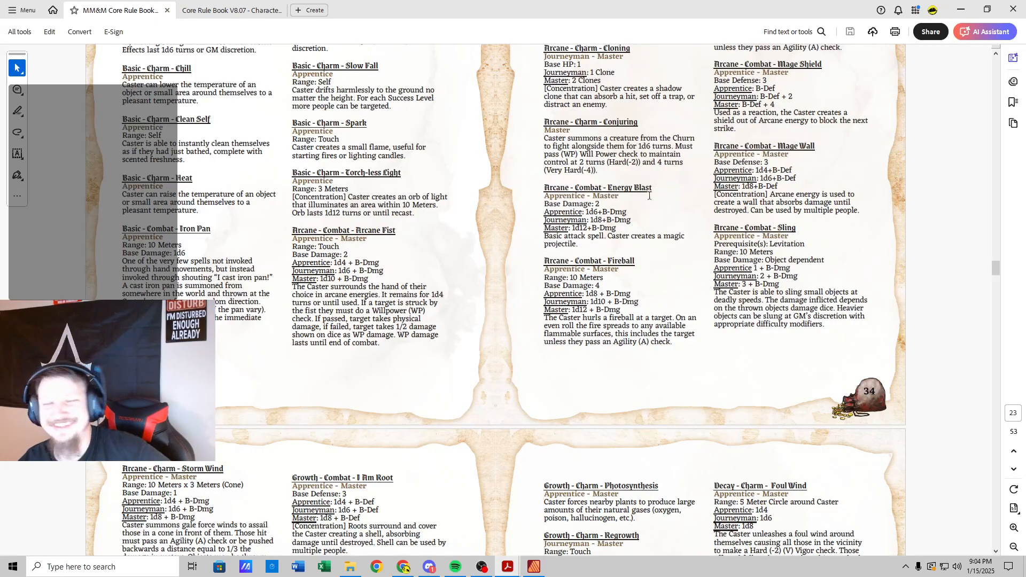
{"action": "scroll", "coordinate": [282, 211], "scroll_direction": "up", "scroll_amount": 10}
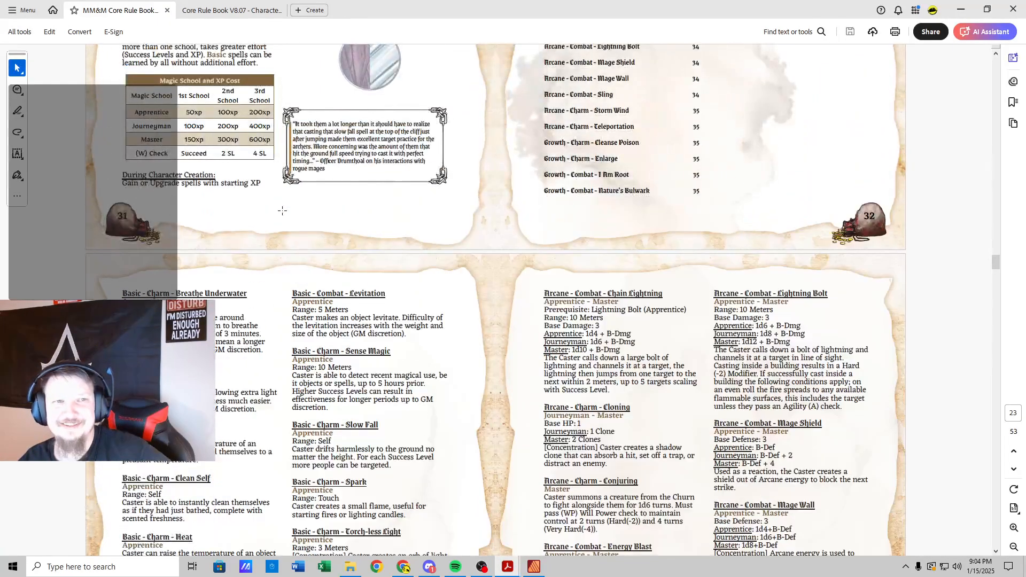
{"action": "scroll", "coordinate": [282, 210], "scroll_direction": "up", "scroll_amount": 6}
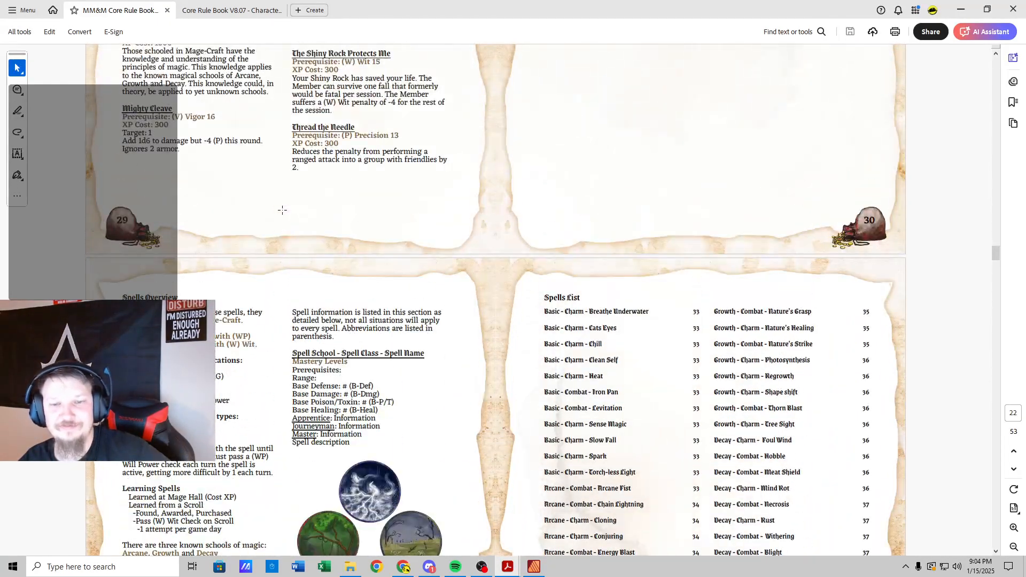
{"action": "scroll", "coordinate": [279, 205], "scroll_direction": "down", "scroll_amount": 3}
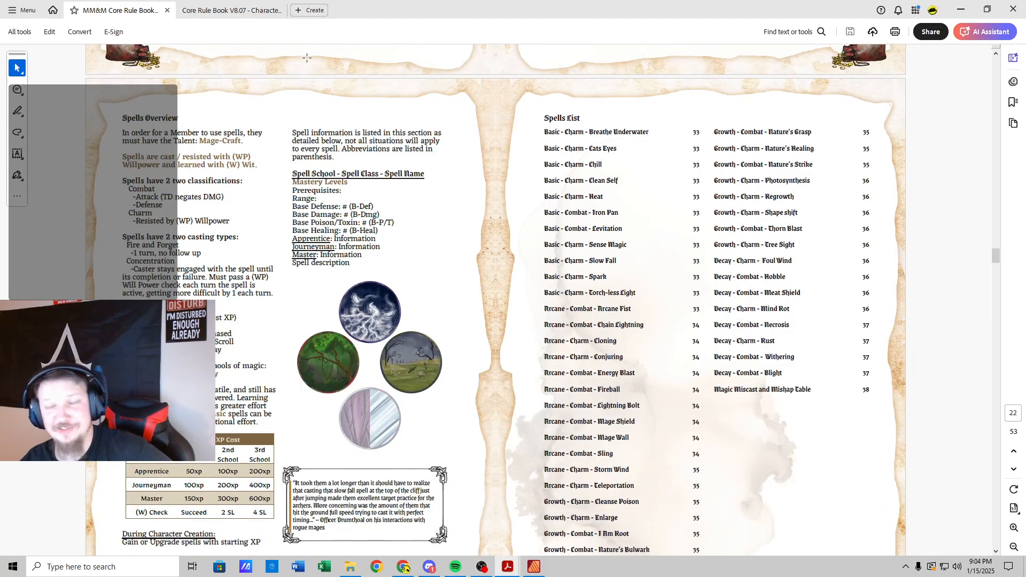
{"action": "left_click", "coordinate": [238, 10]}
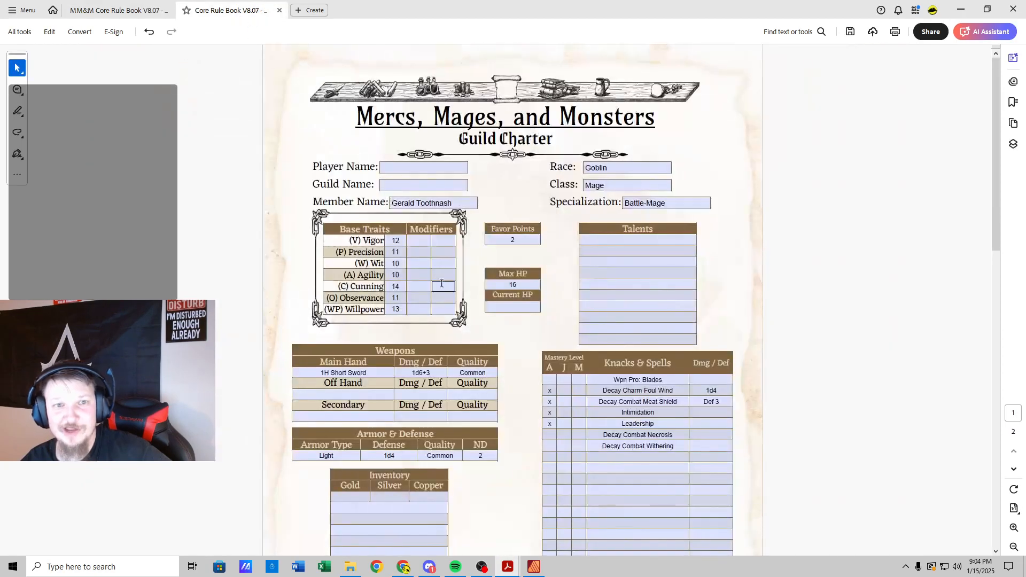
{"action": "scroll", "coordinate": [422, 274], "scroll_direction": "down", "scroll_amount": 6}
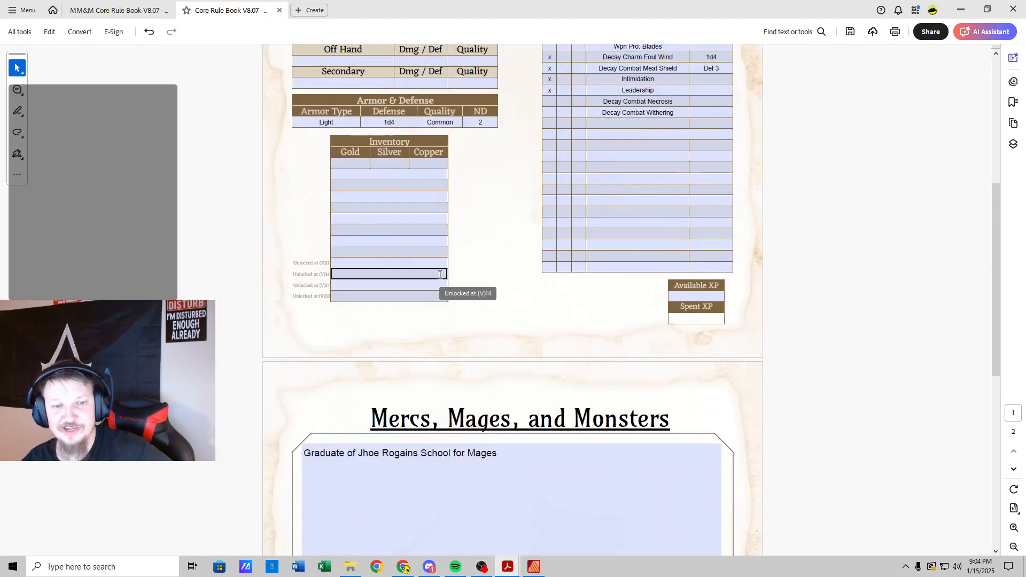
{"action": "scroll", "coordinate": [440, 275], "scroll_direction": "up", "scroll_amount": 6}
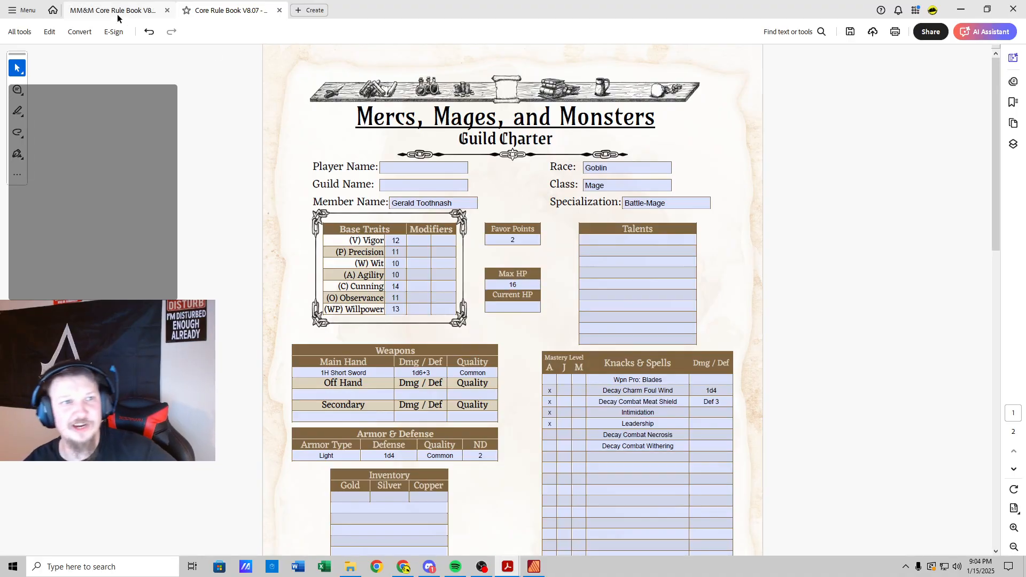
Step: Save the character sheet as a new PDF named "Core Rule Book V8.07 - Character Sheet - Toothnash" in the Downloads folder
{"action": "left_click", "coordinate": [27, 31]}
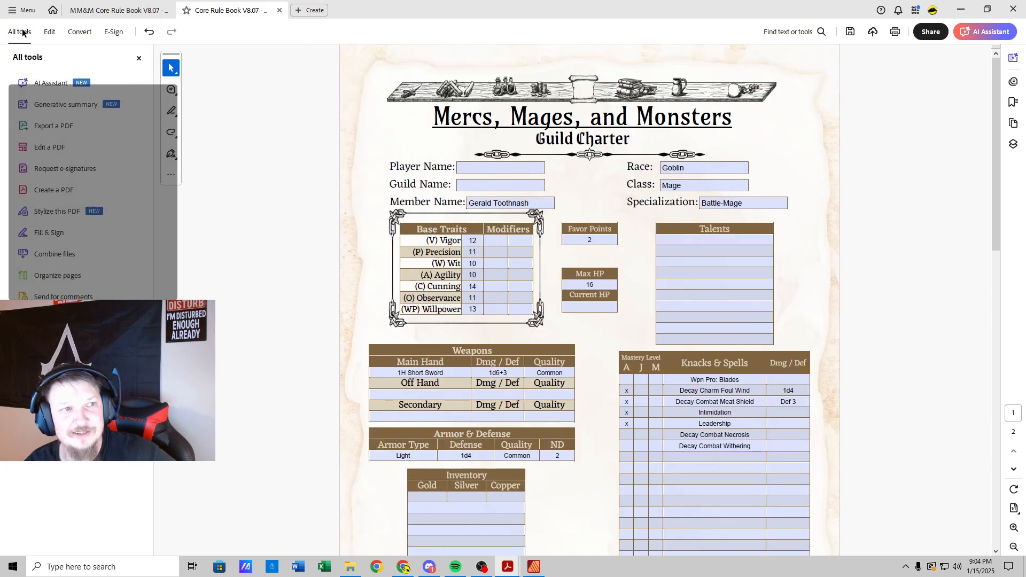
{"action": "left_click", "coordinate": [140, 64]}
{"action": "left_click", "coordinate": [22, 10]}
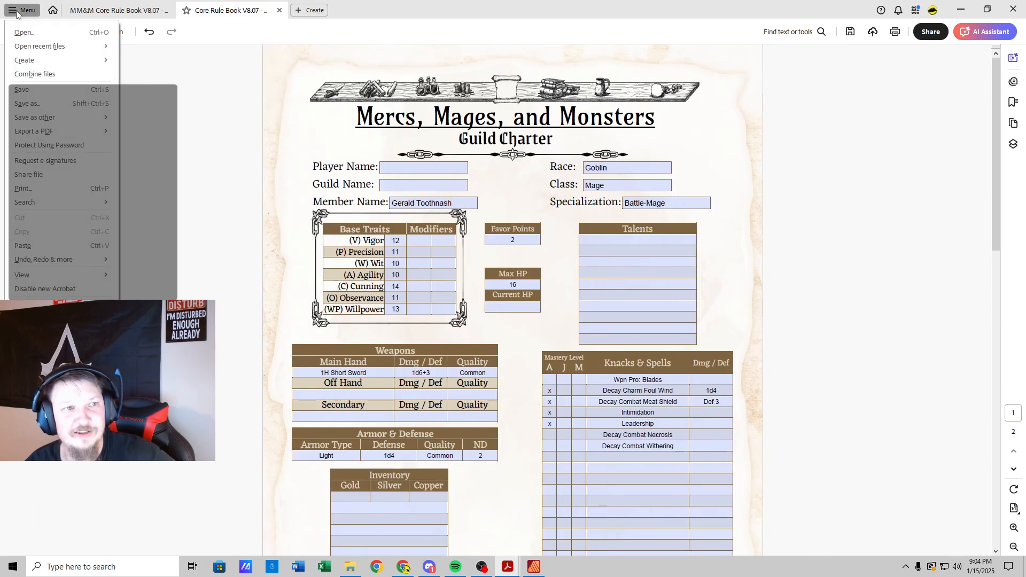
{"action": "left_click", "coordinate": [59, 103]}
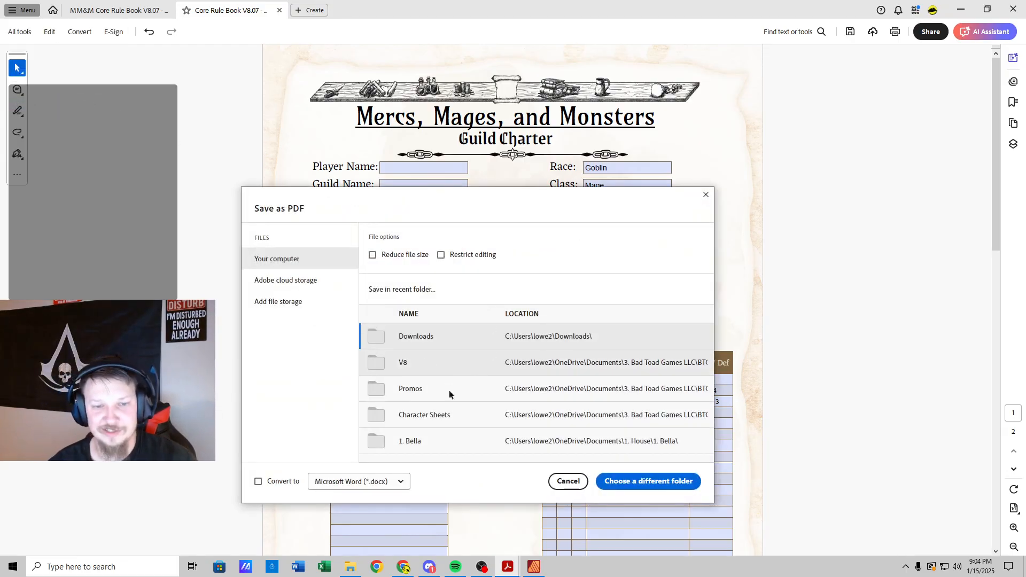
{"action": "left_click", "coordinate": [504, 337]}
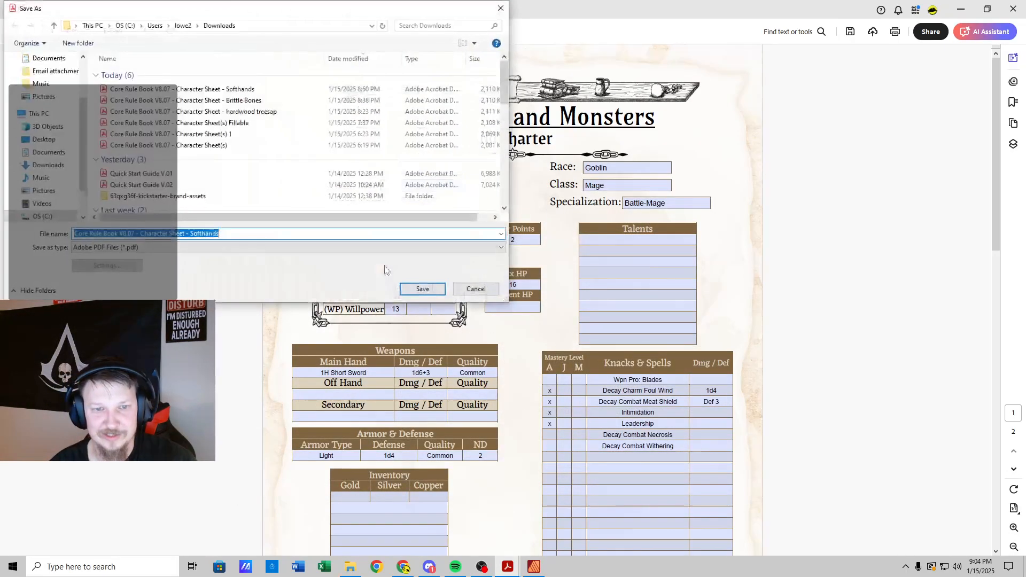
{"action": "left_click", "coordinate": [238, 233]}
{"action": "key", "text": "BackSpace"}
{"action": "key", "text": "BackSpace"}
{"action": "key", "text": "BackSpace"}
{"action": "key", "text": "BackSpace"}
{"action": "key", "text": "BackSpace"}
{"action": "key", "text": "BackSpace"}
{"action": "key", "text": "BackSpace"}
{"action": "key", "text": "BackSpace"}
{"action": "key", "text": "BackSpace"}
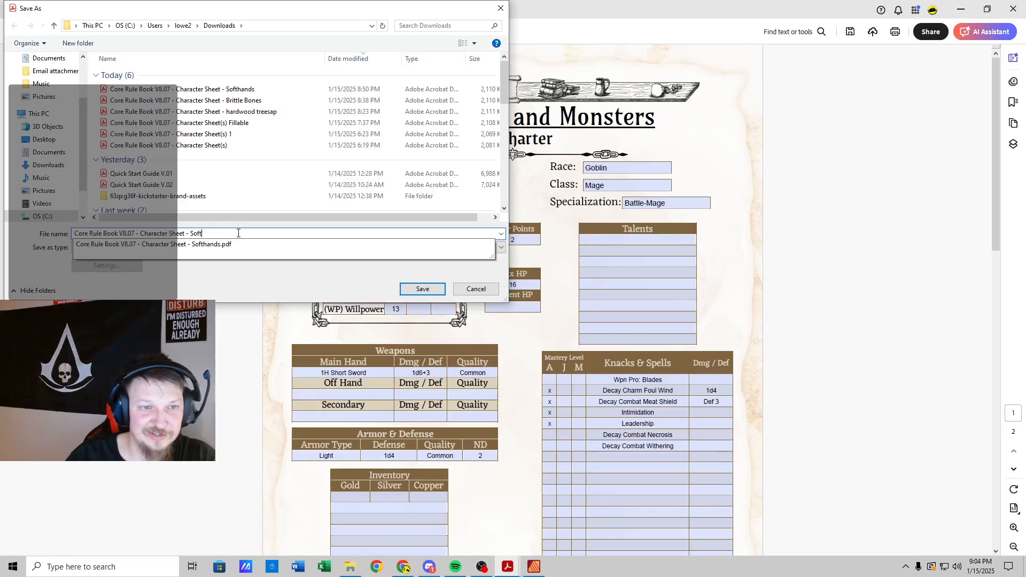
{"action": "type", "text": "To"}
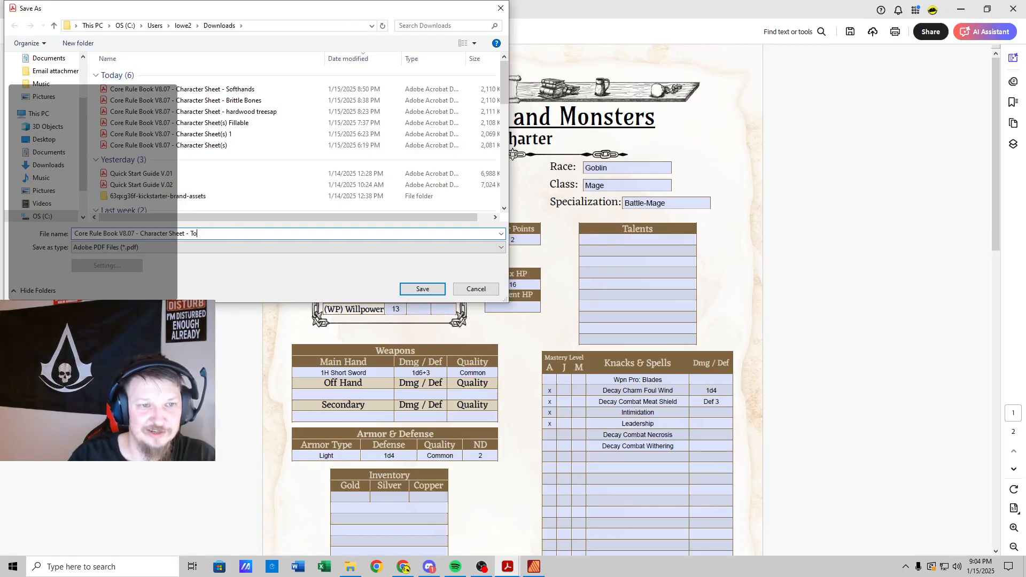
{"action": "type", "text": "othnash"}
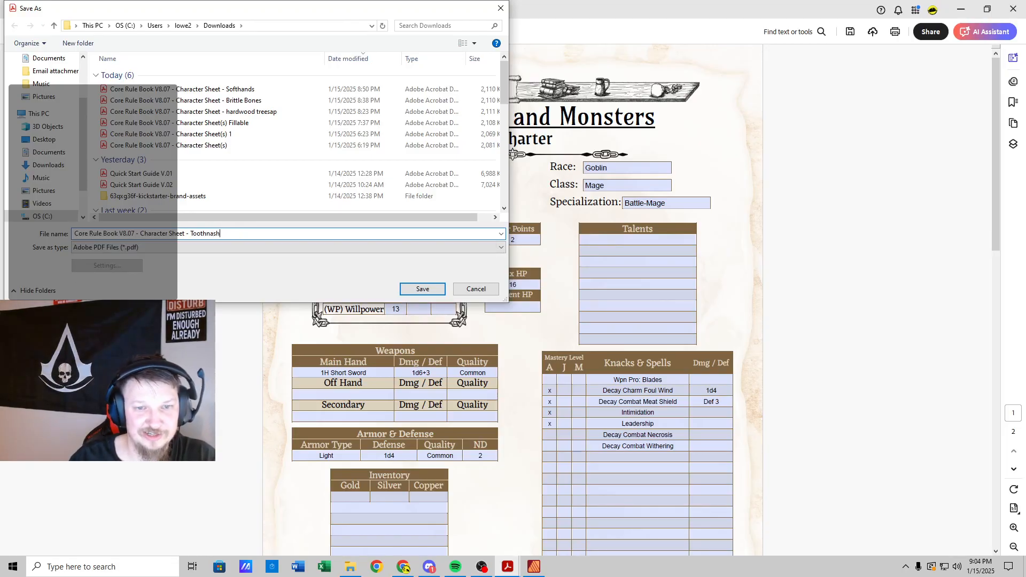
{"action": "left_click", "coordinate": [421, 289]}
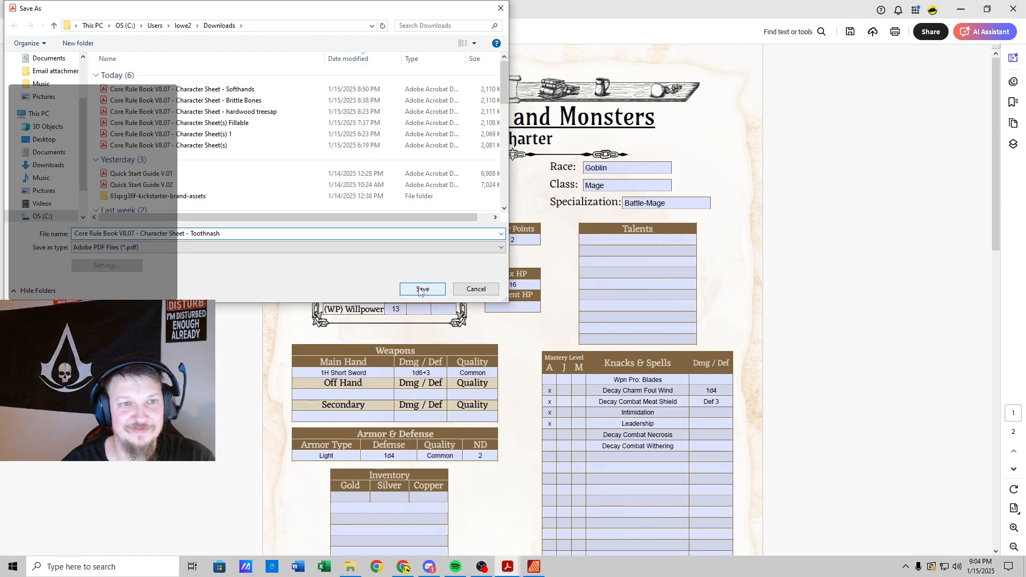